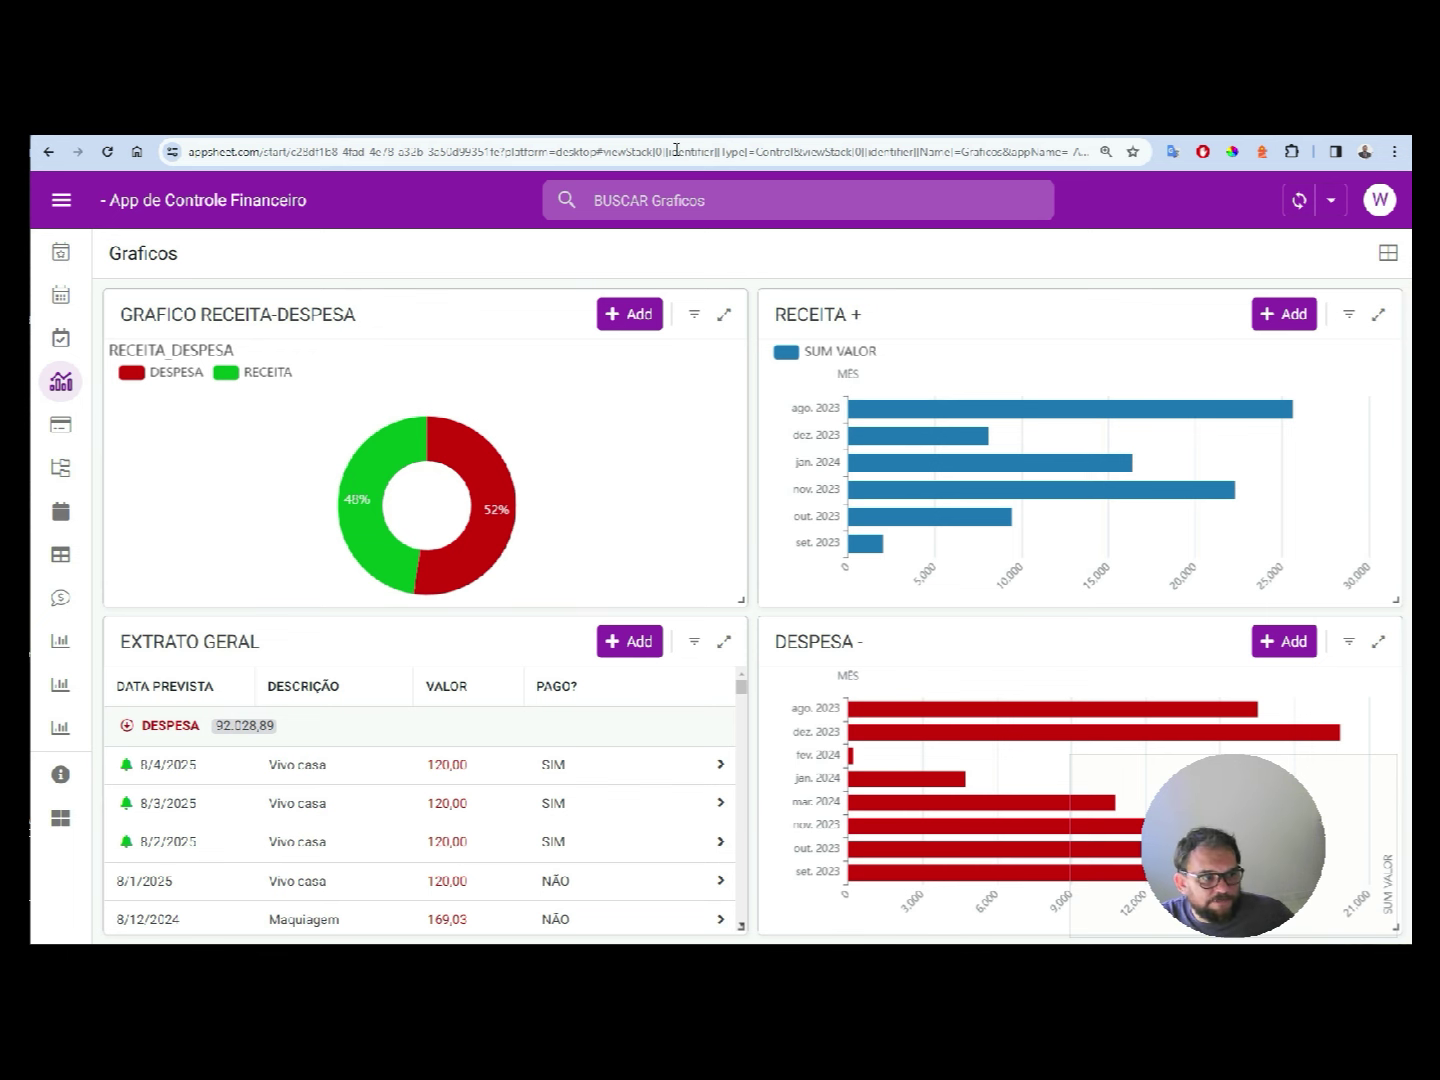
# - Go from the charts dashboard to the MARÇO list and add a new blank MesCorrenteNãoPago entry
pyautogui.click(61, 253)
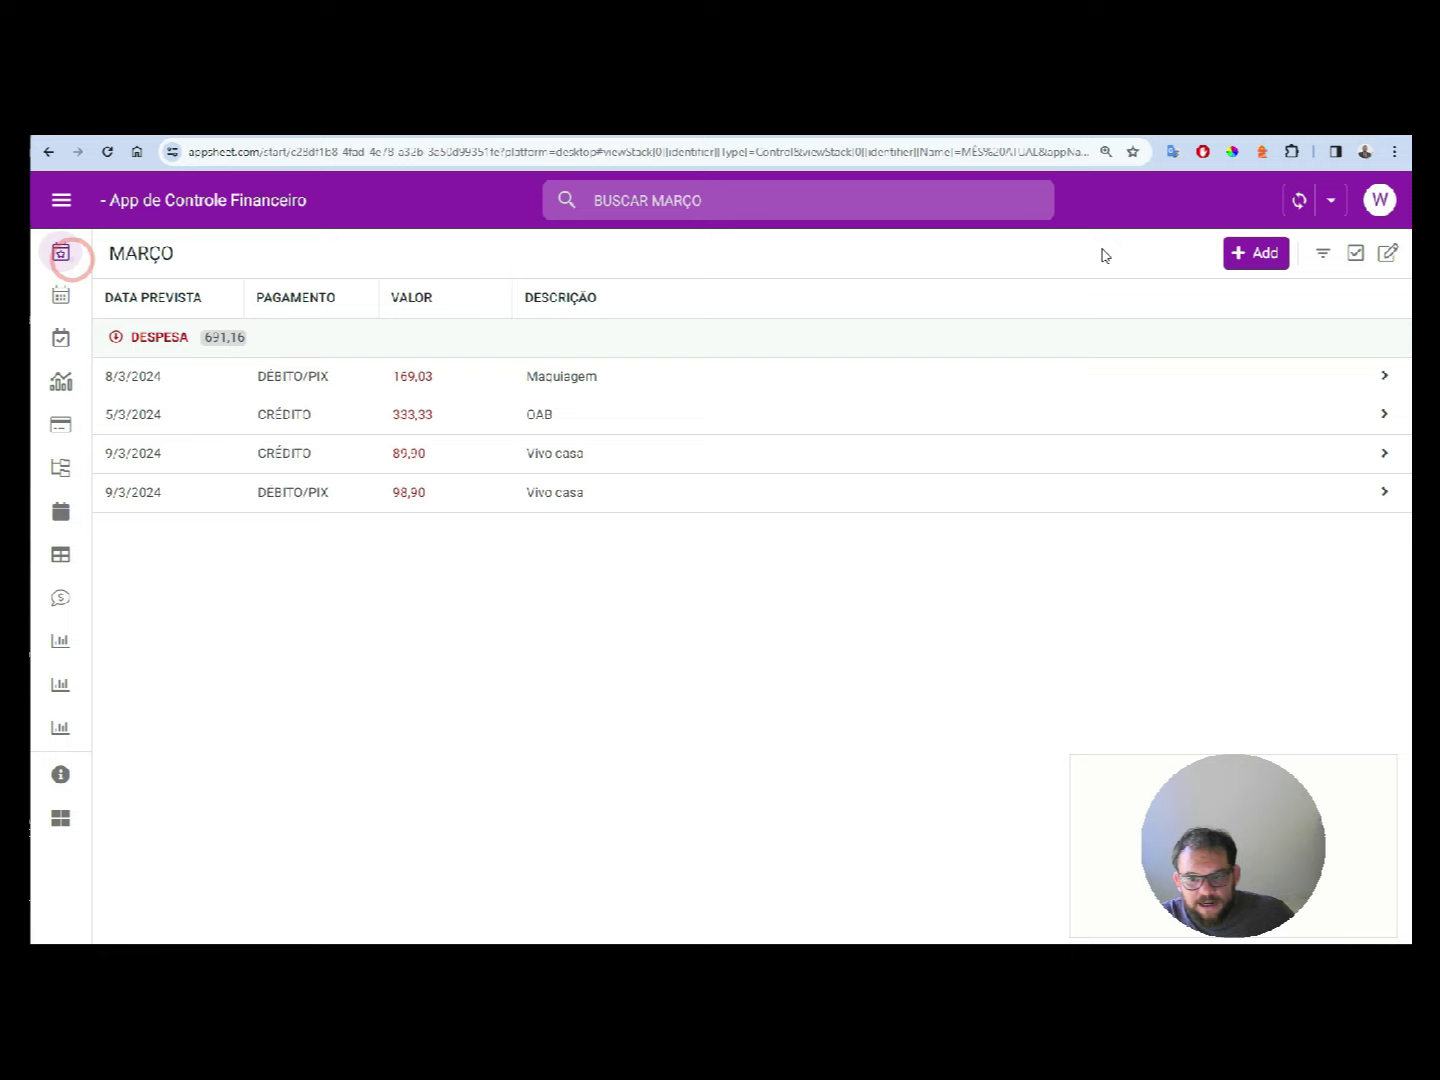
pyautogui.click(1256, 253)
pyautogui.scroll(-2, 1014, 500)
pyautogui.scroll(-5, 1005, 491)
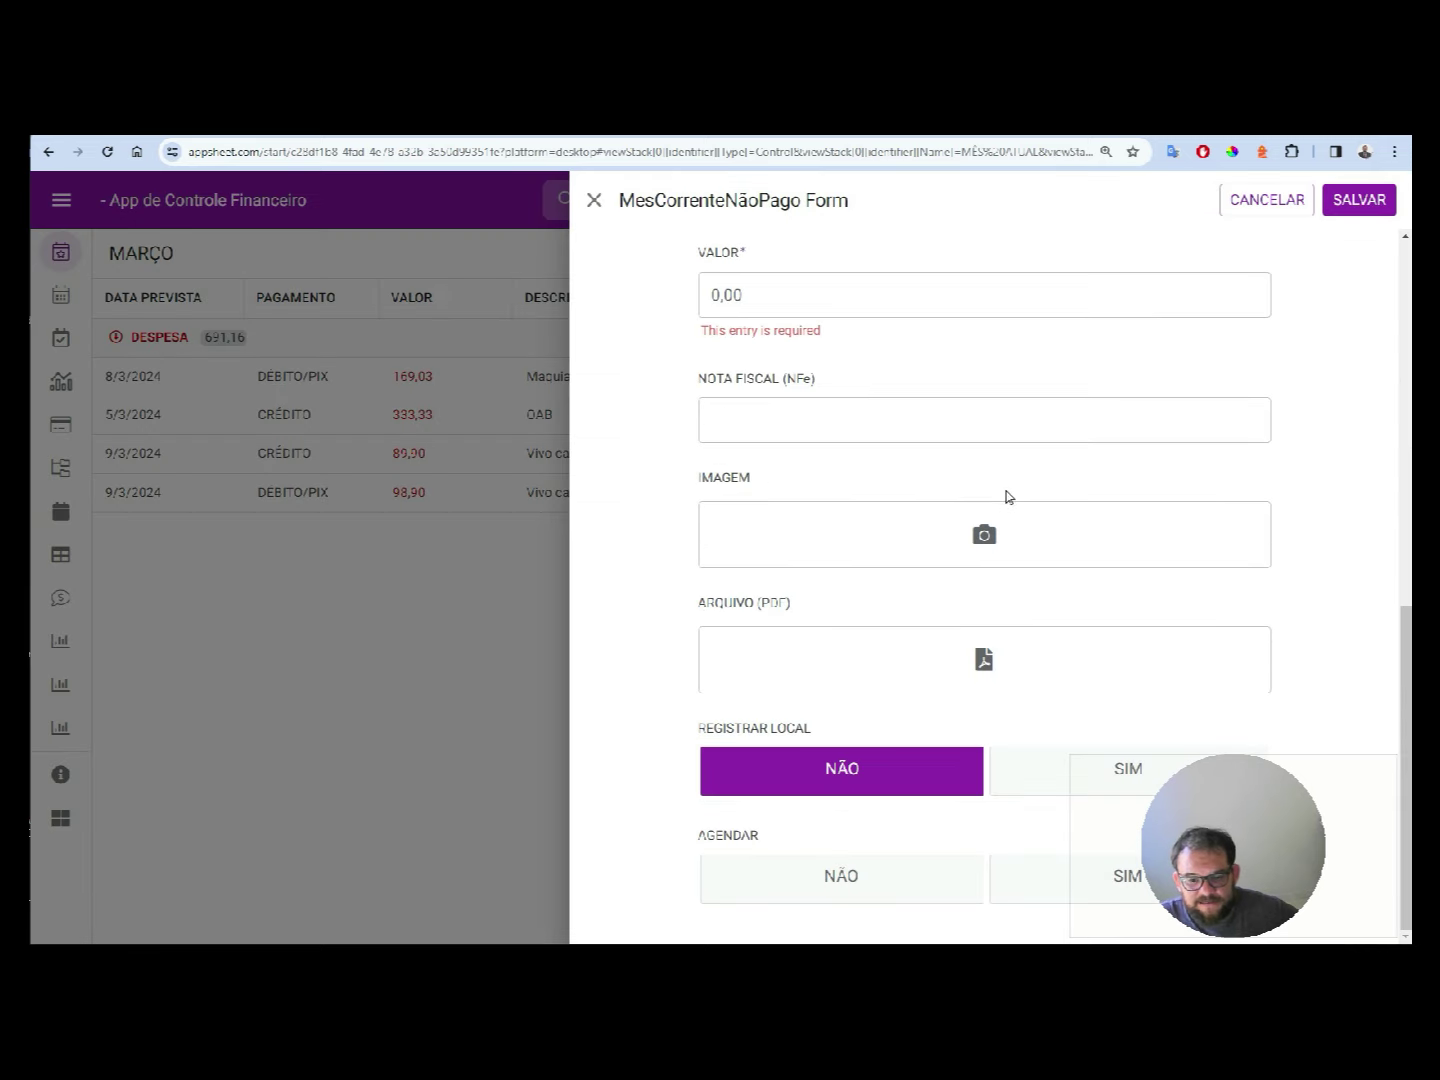
pyautogui.moveTo(1290, 832); pyautogui.dragTo(406, 683)
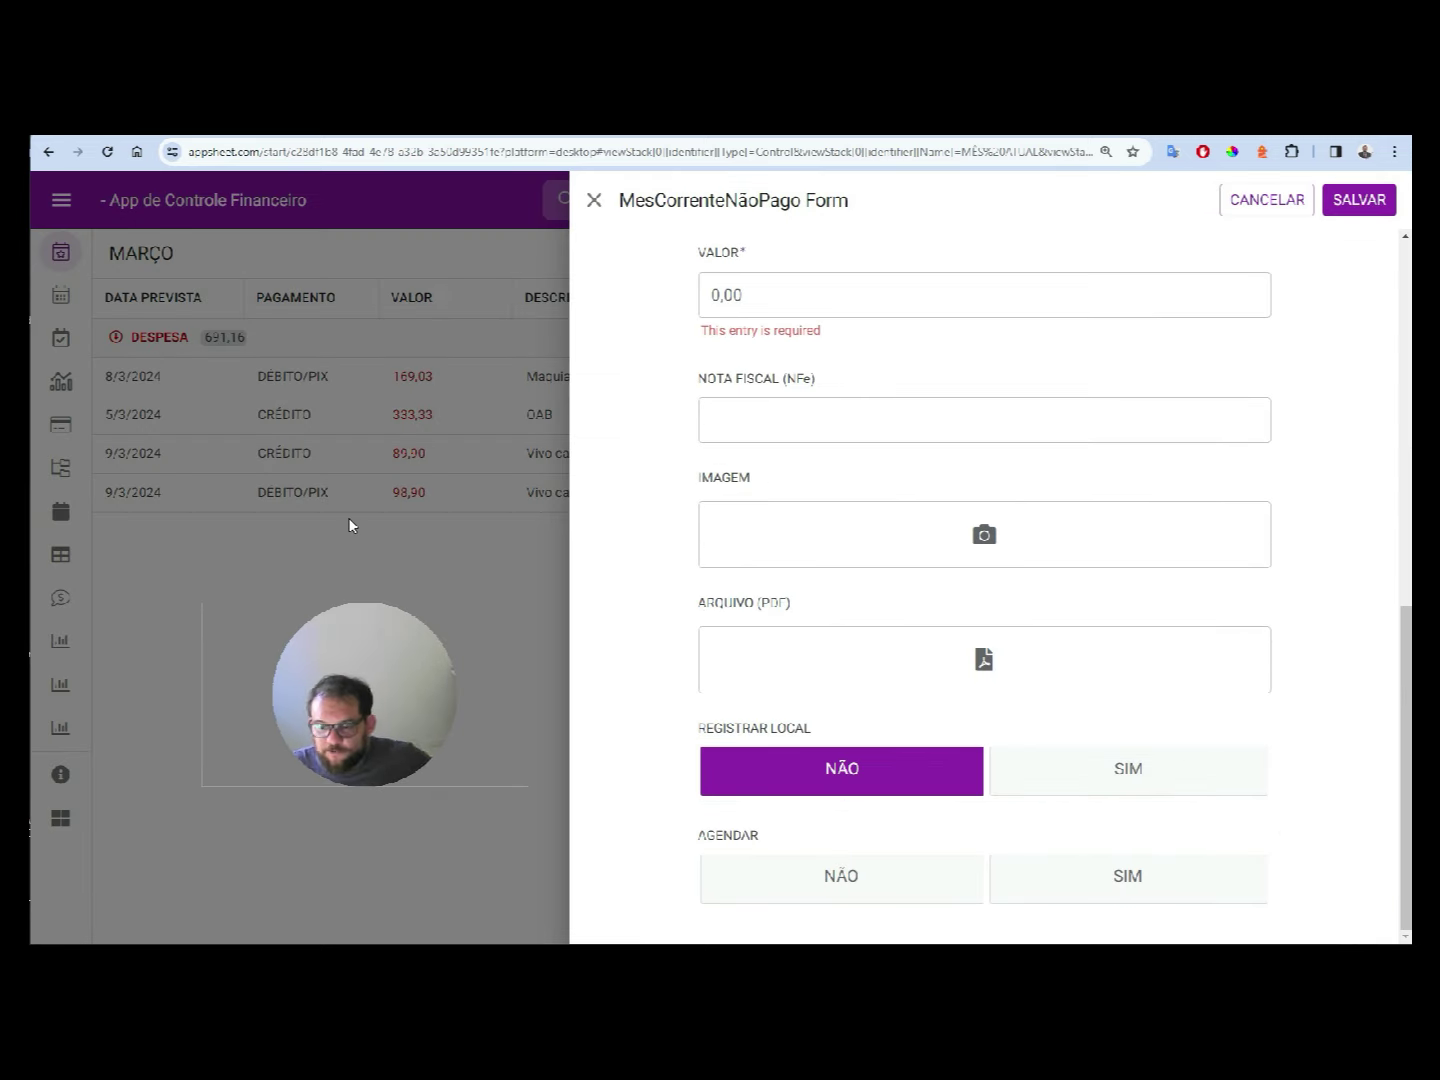
pyautogui.scroll(5, 1174, 912)
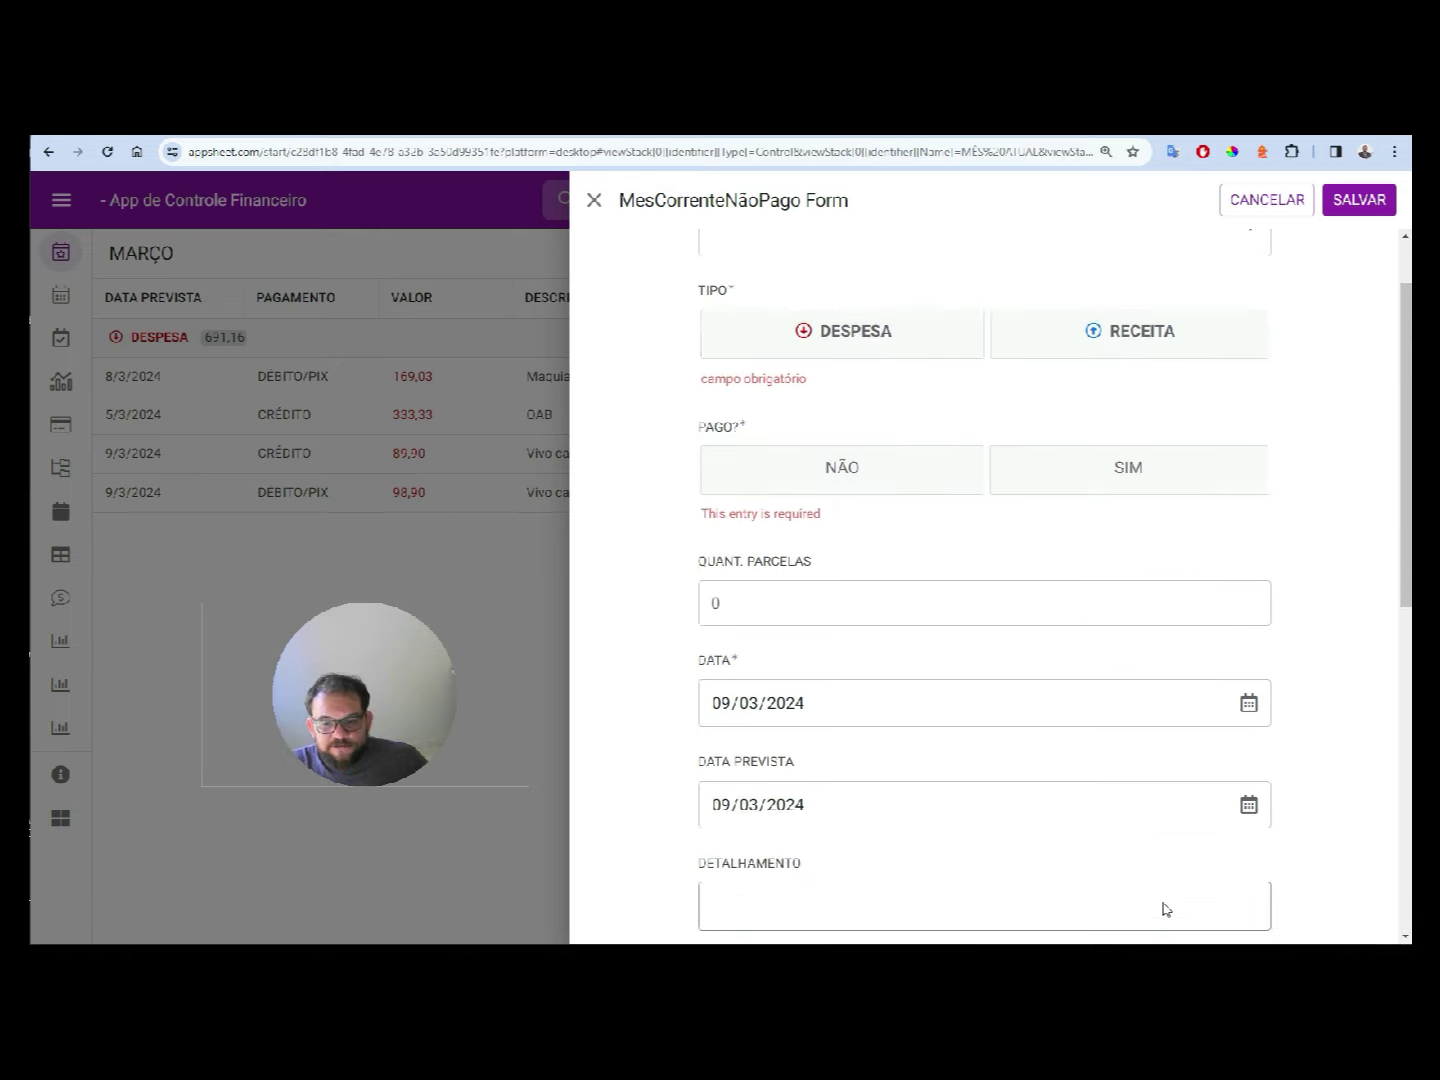
pyautogui.scroll(1, 1166, 910)
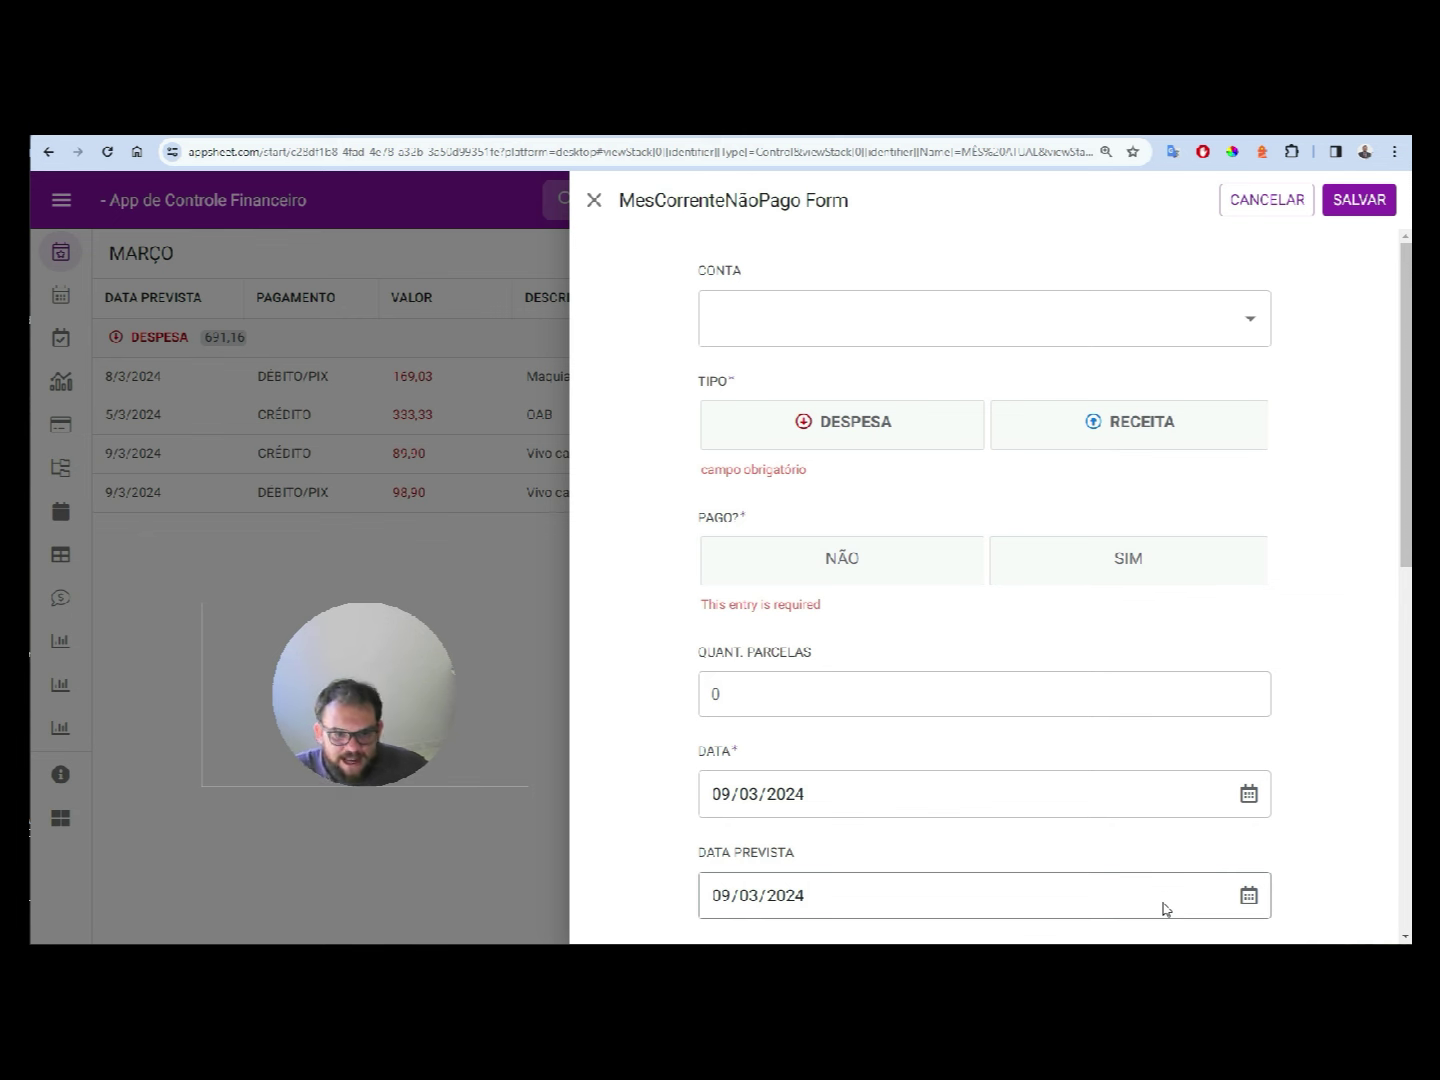
pyautogui.scroll(-8, 945, 481)
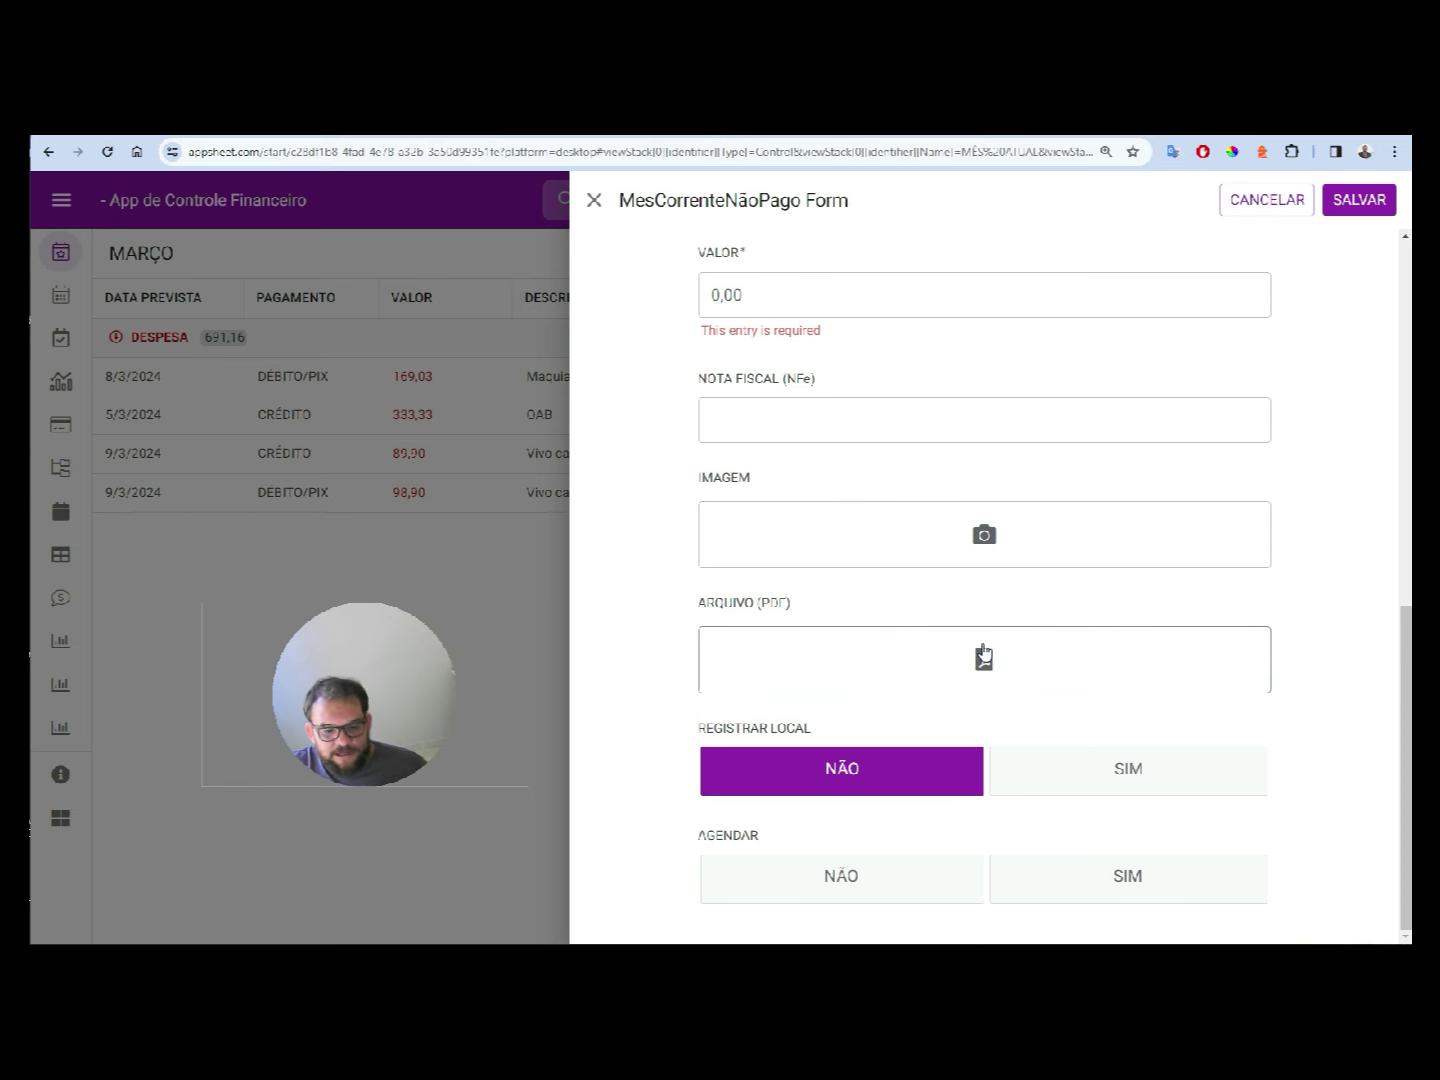
# - Toggle the entry's AGENDAR field from NÃO to SIM and back to NÃO
pyautogui.click(919, 890)
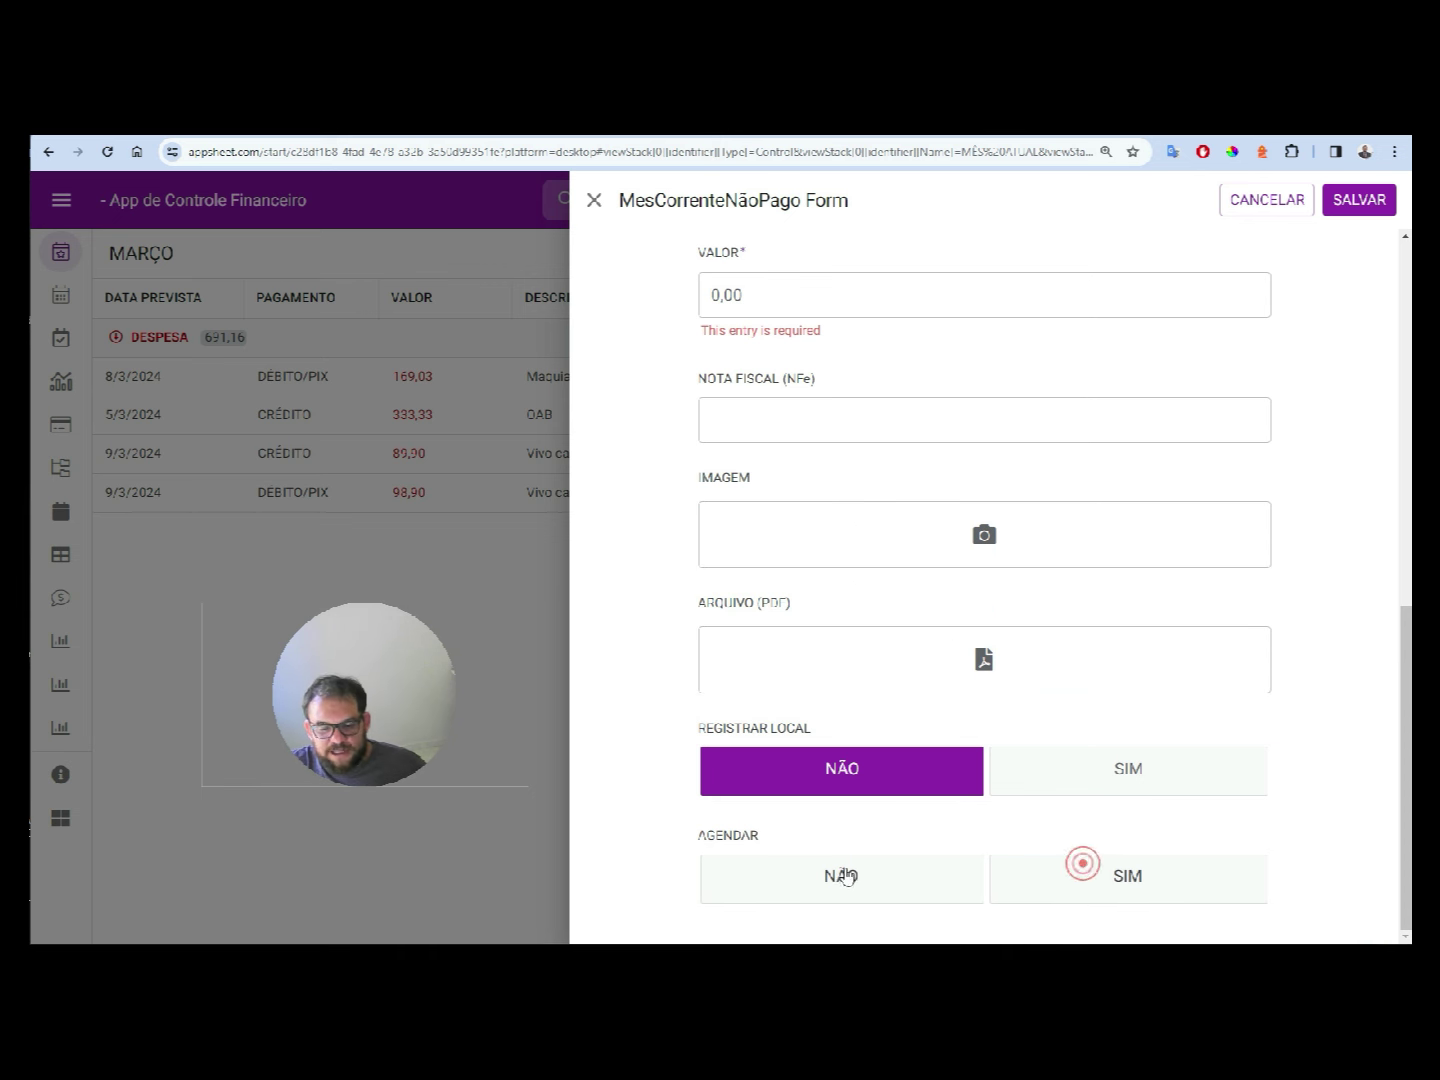
pyautogui.click(1069, 877)
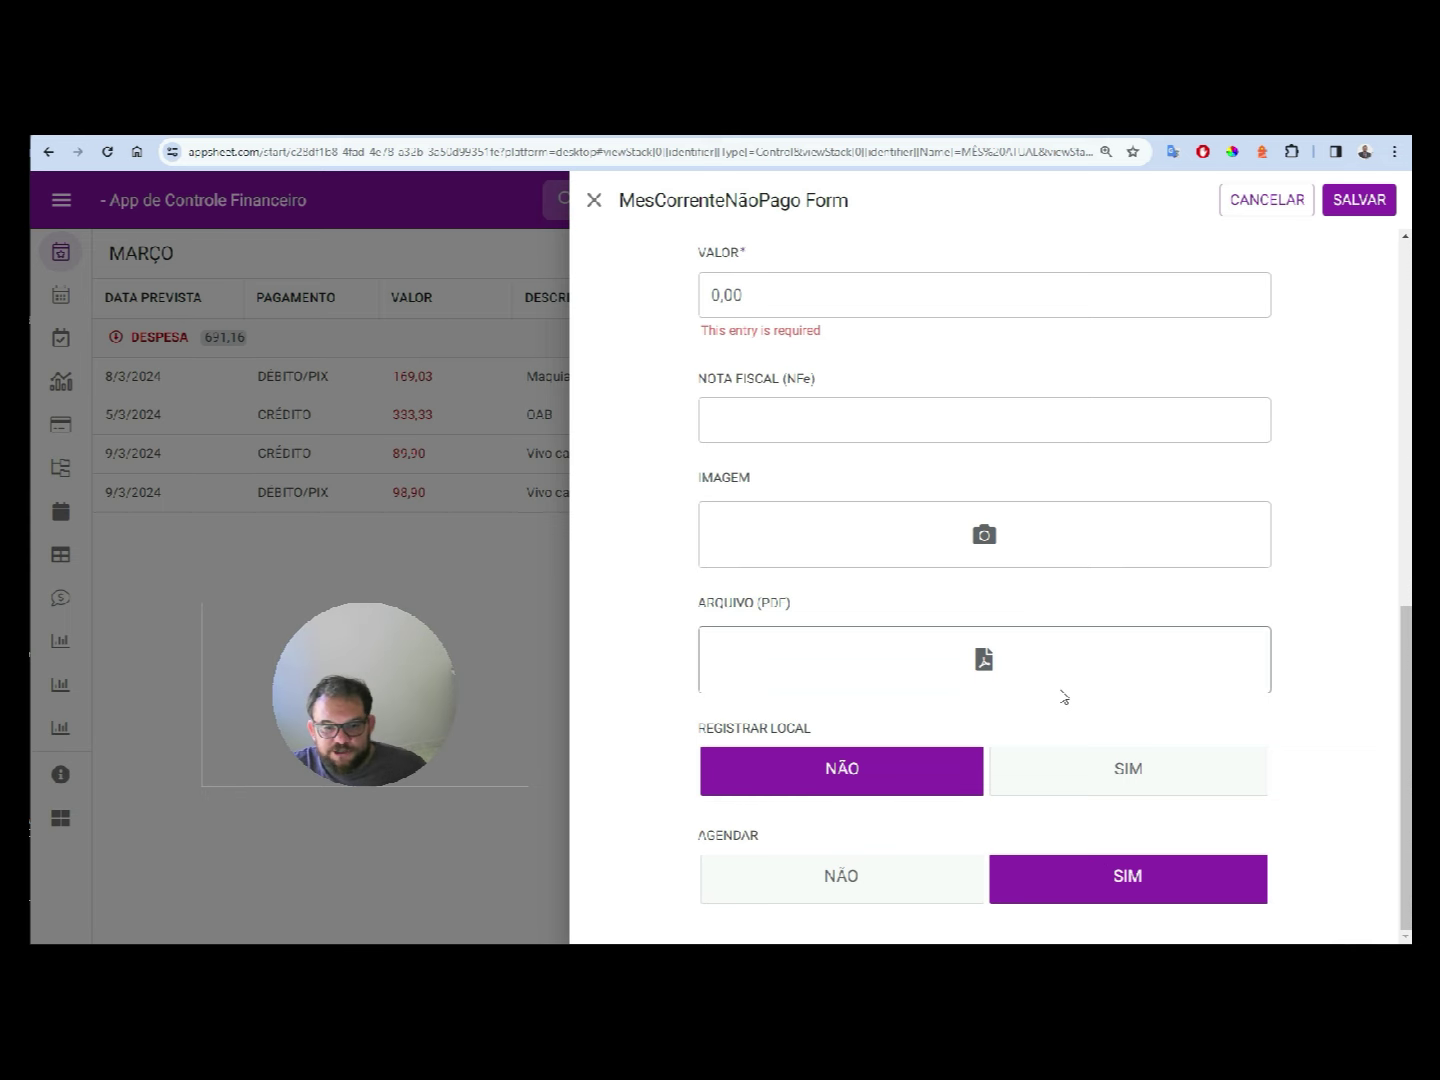
pyautogui.scroll(6, 1070, 699)
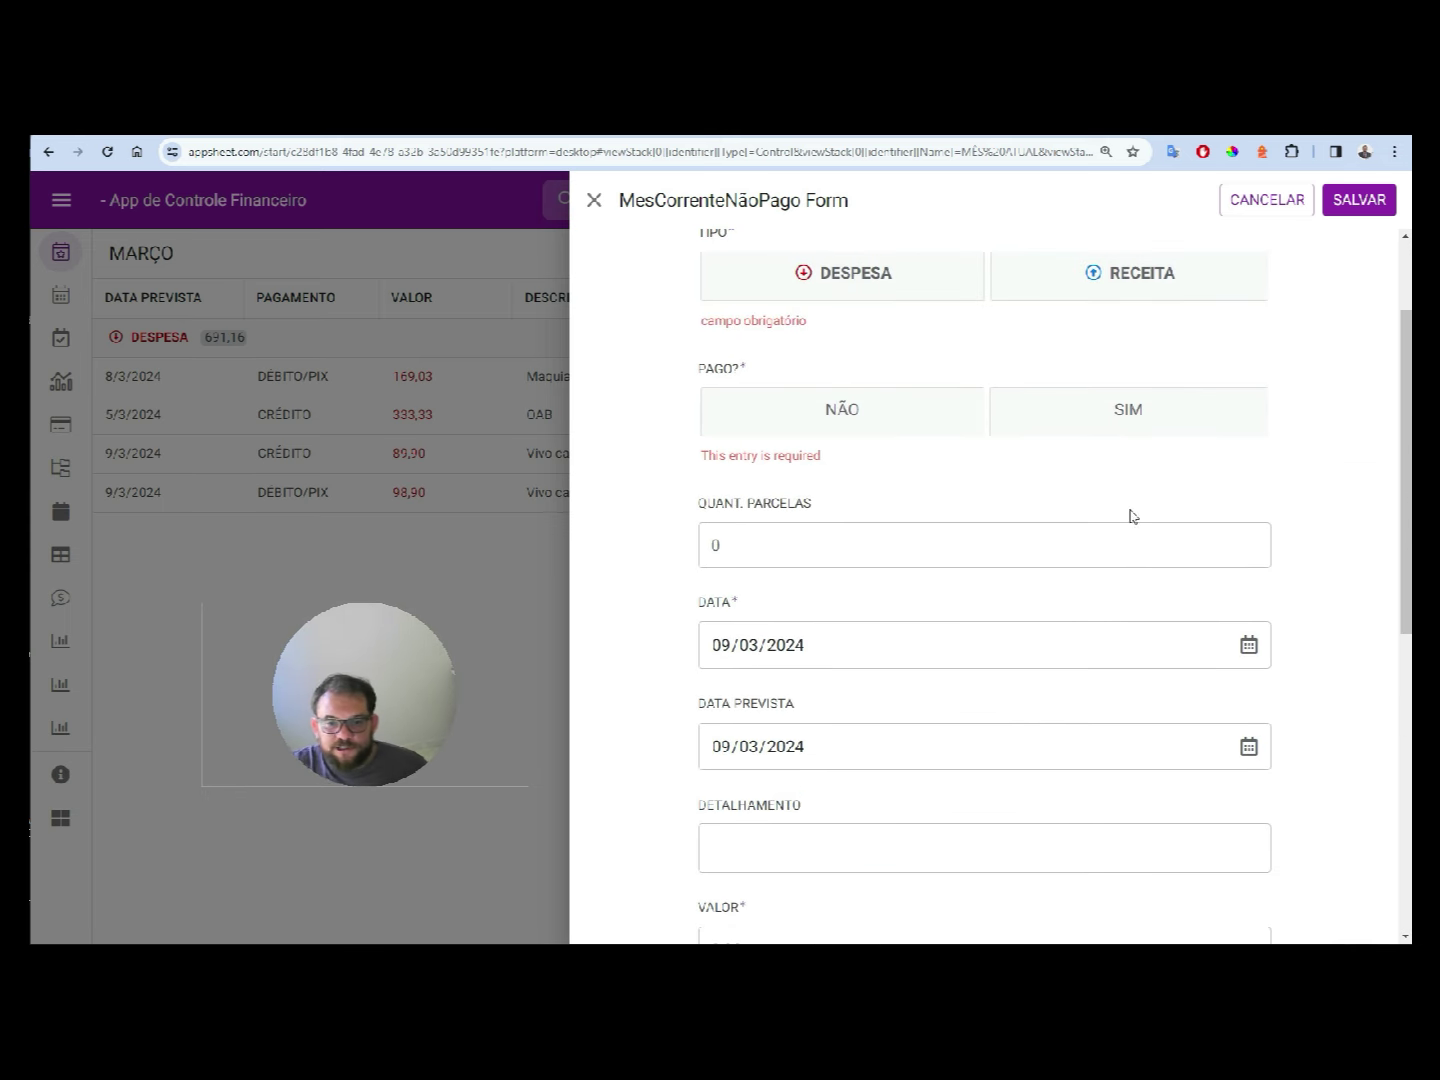
pyautogui.scroll(1, 774, 456)
pyautogui.scroll(-1, 968, 541)
pyautogui.scroll(-5, 890, 827)
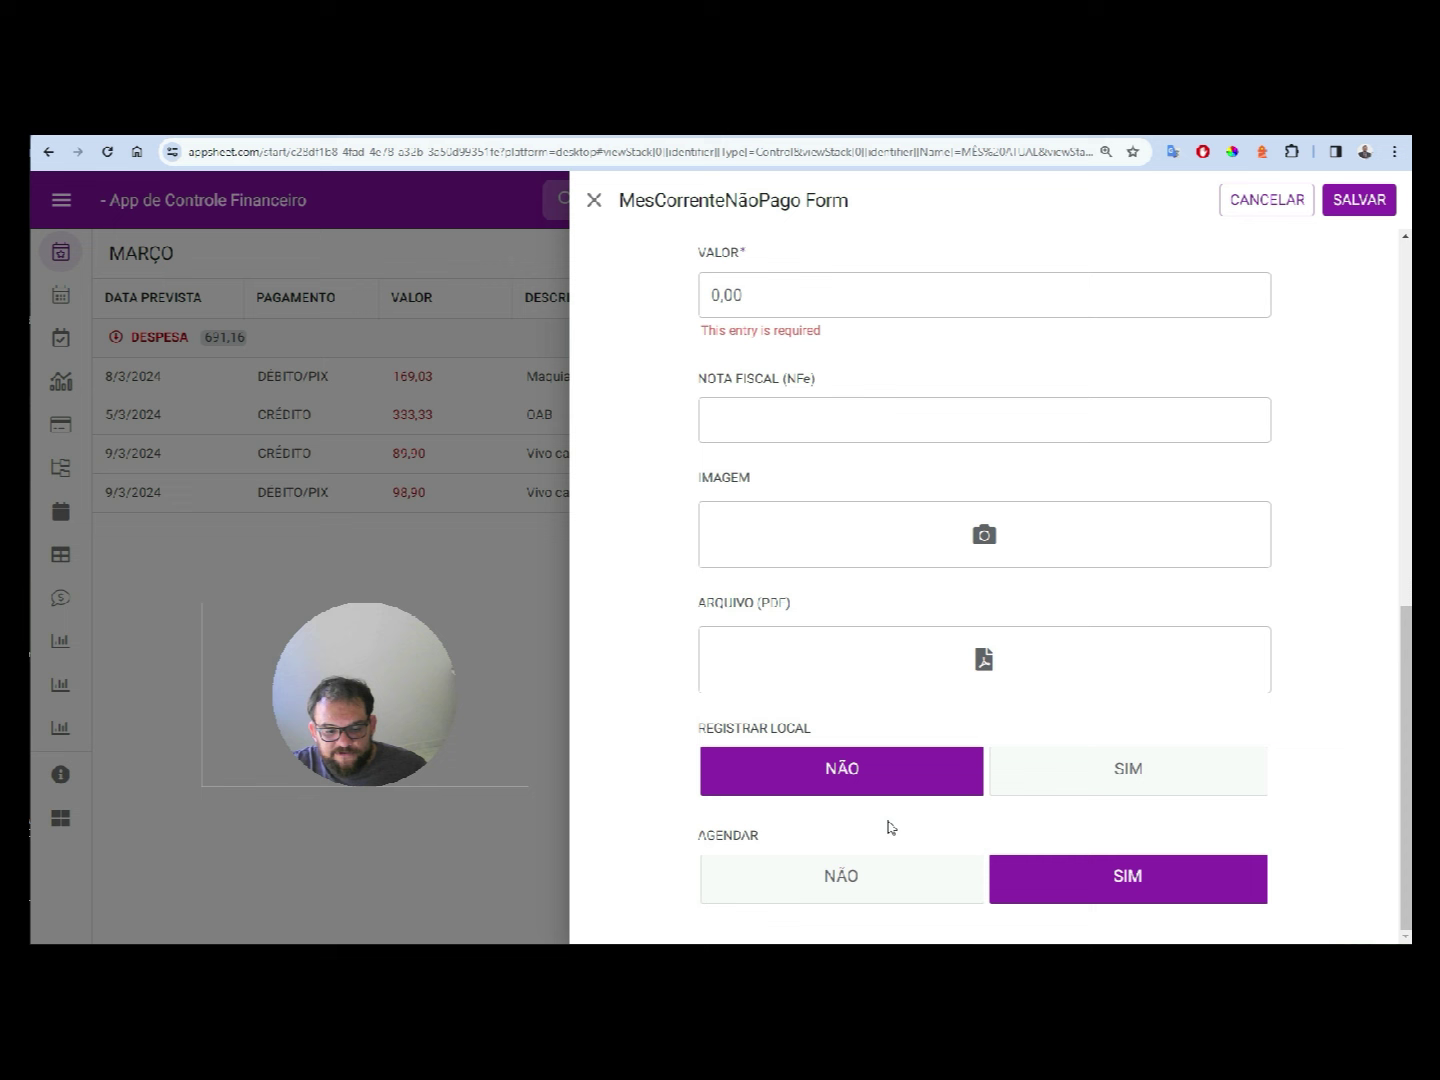
pyautogui.click(778, 884)
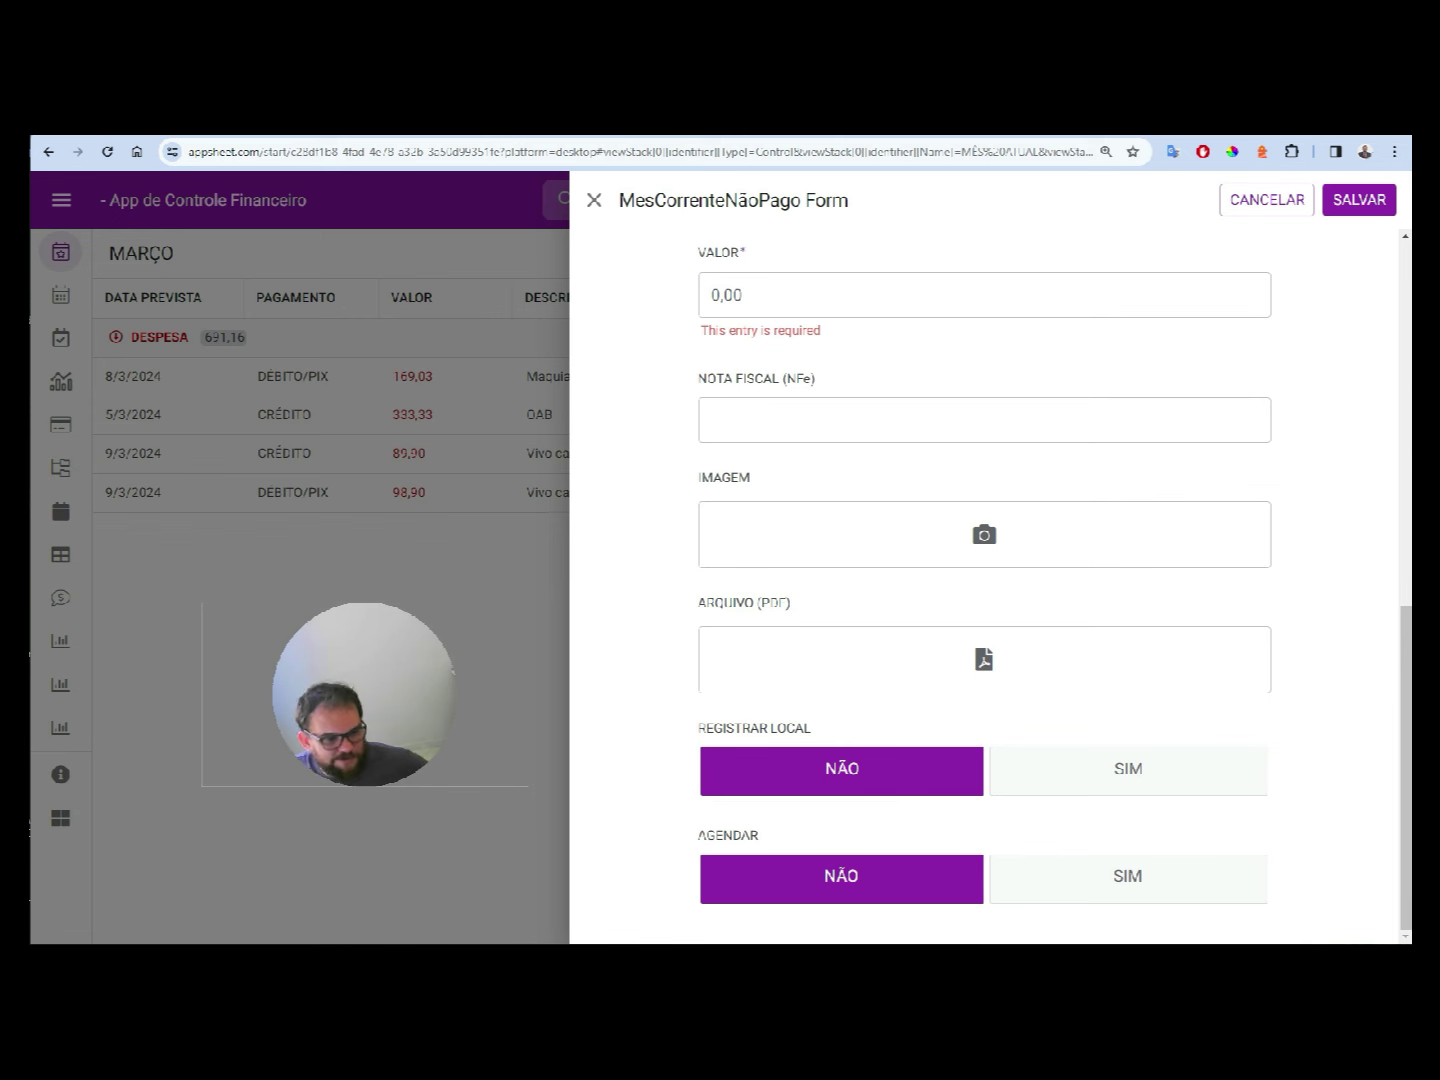
# - Choose BANCO DO BRASIL as the entry's CONTA account and CRÉDITO as payment method
pyautogui.scroll(3, 771, 525)
pyautogui.scroll(5, 813, 585)
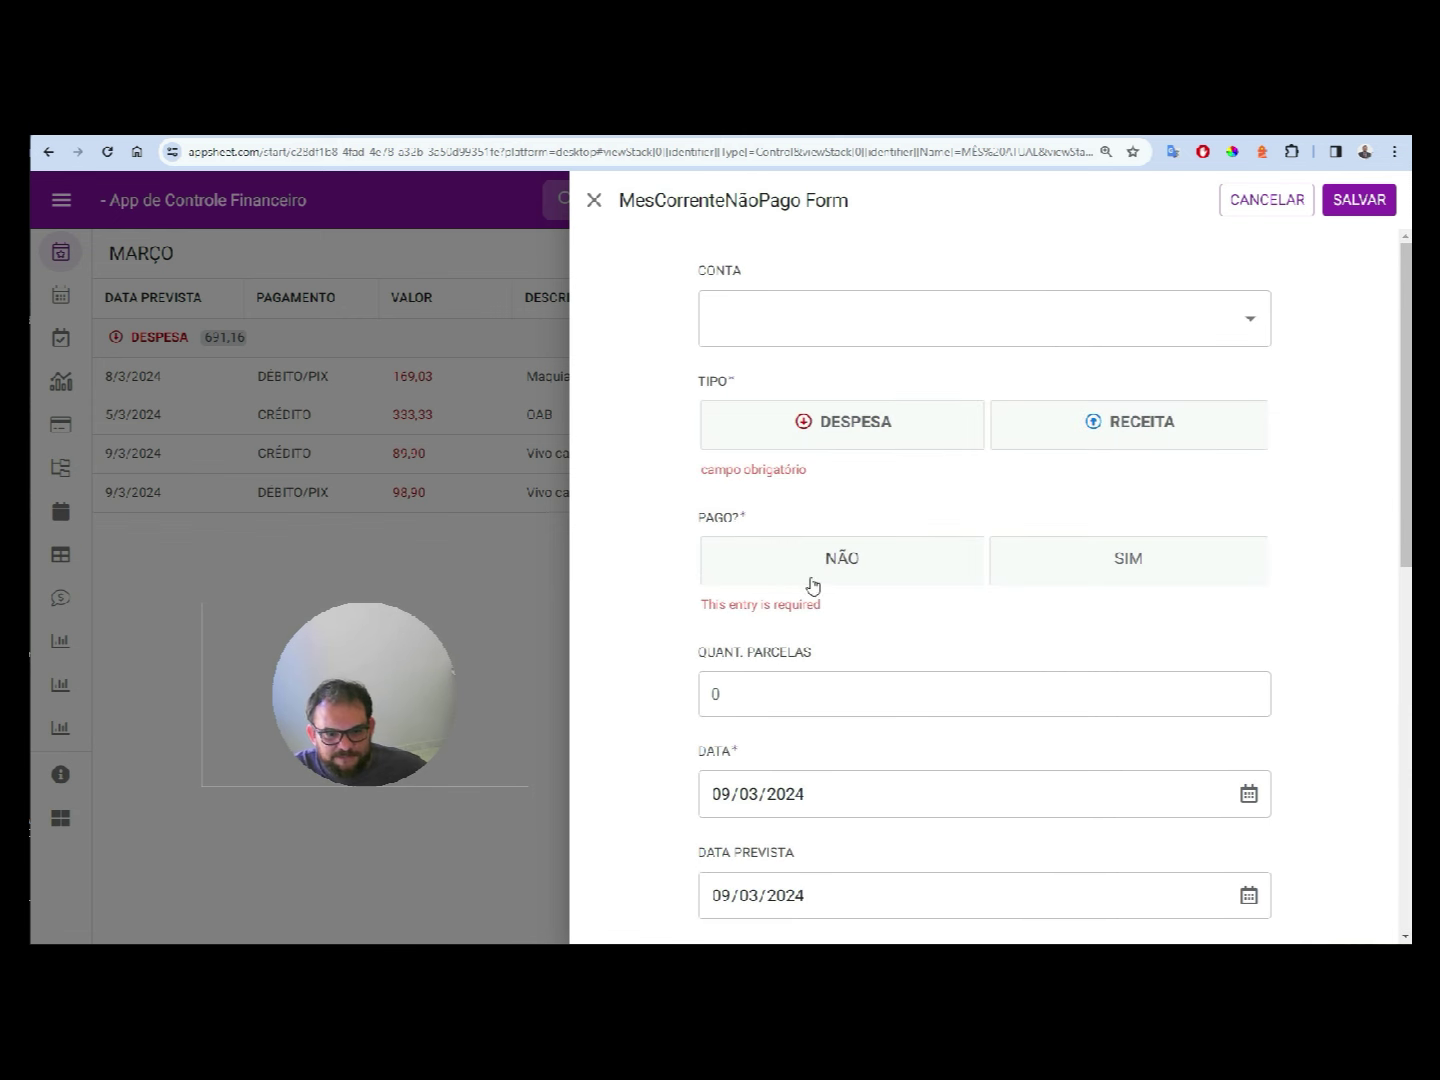
pyautogui.click(1021, 342)
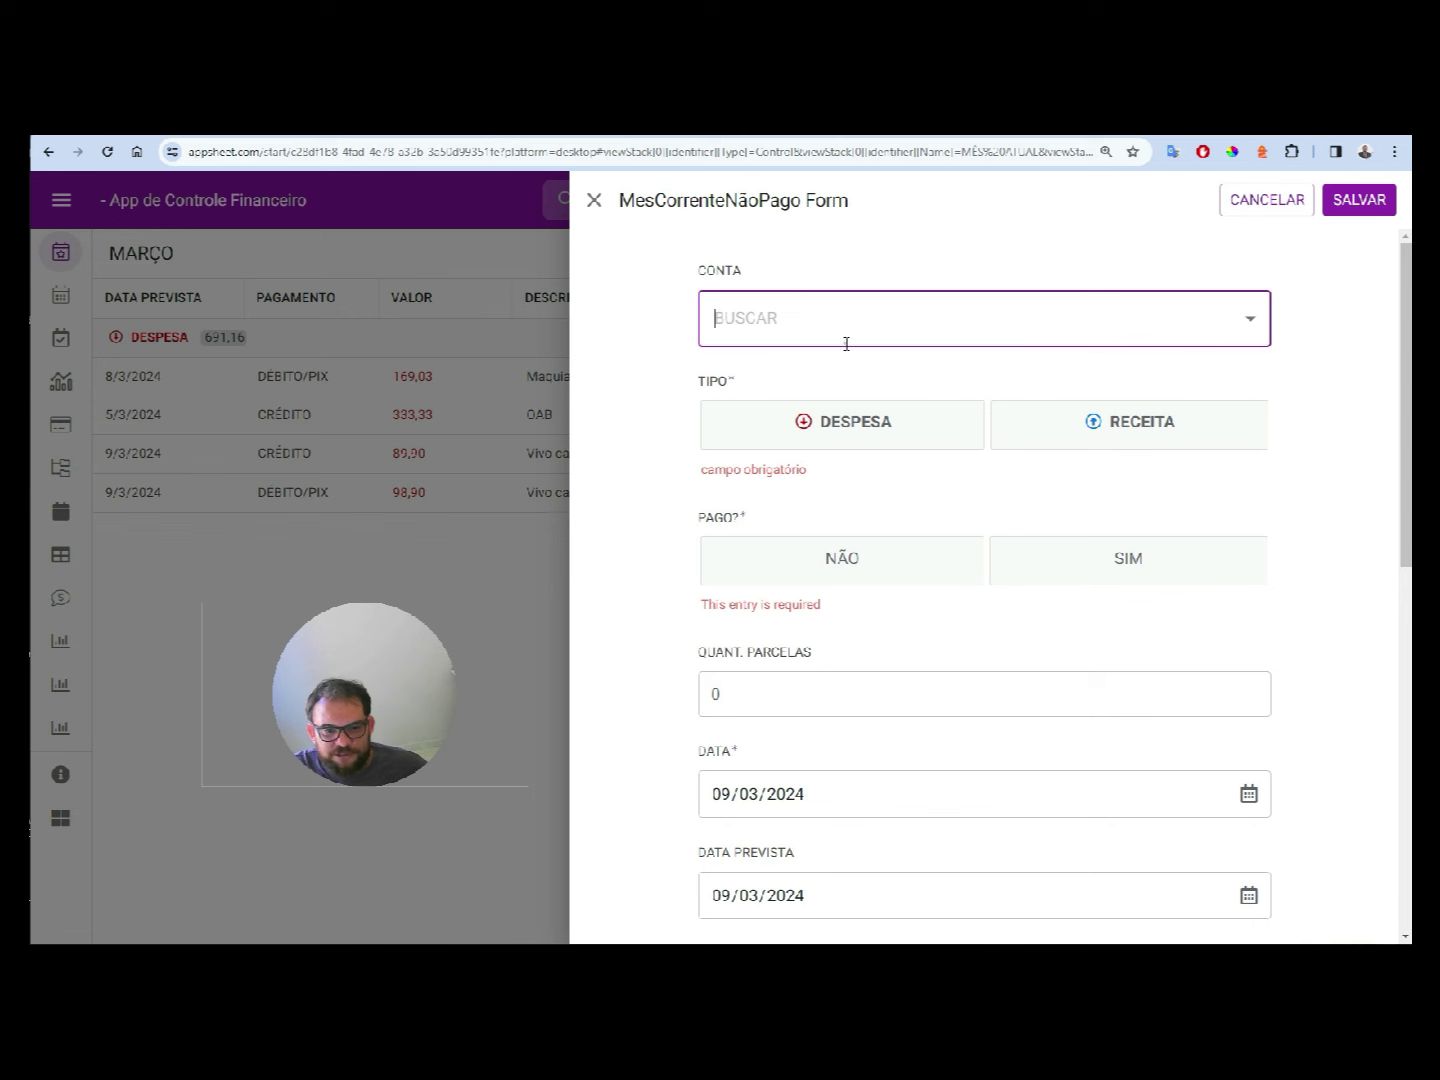
pyautogui.click(844, 343)
pyautogui.click(885, 437)
pyautogui.click(877, 329)
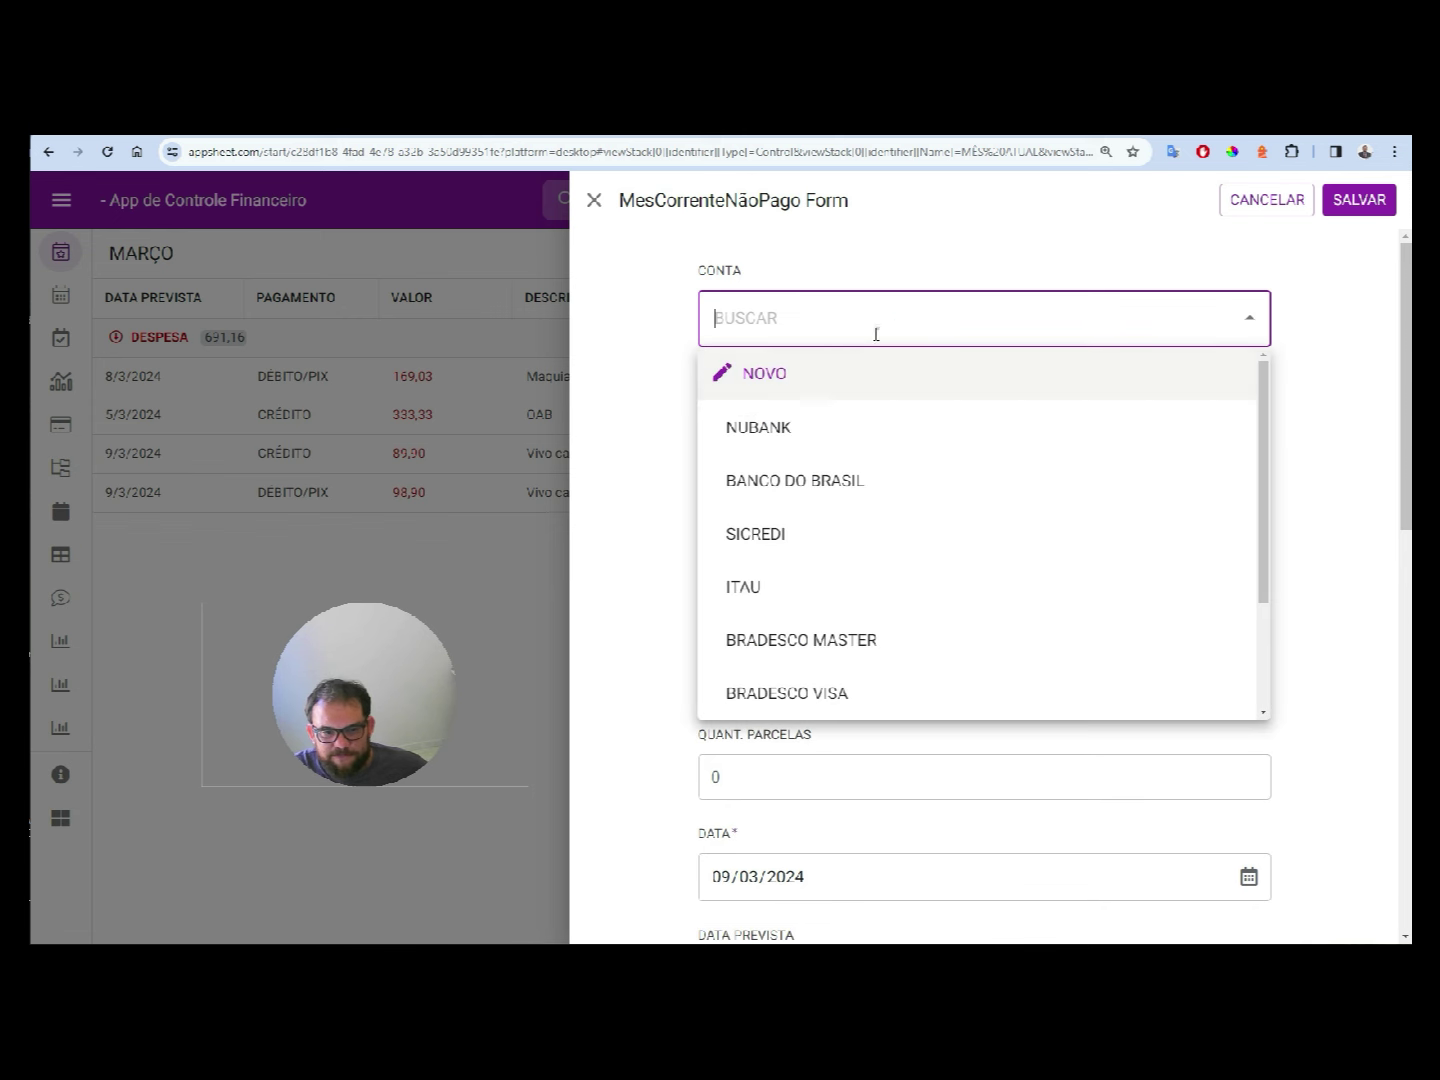
pyautogui.click(790, 479)
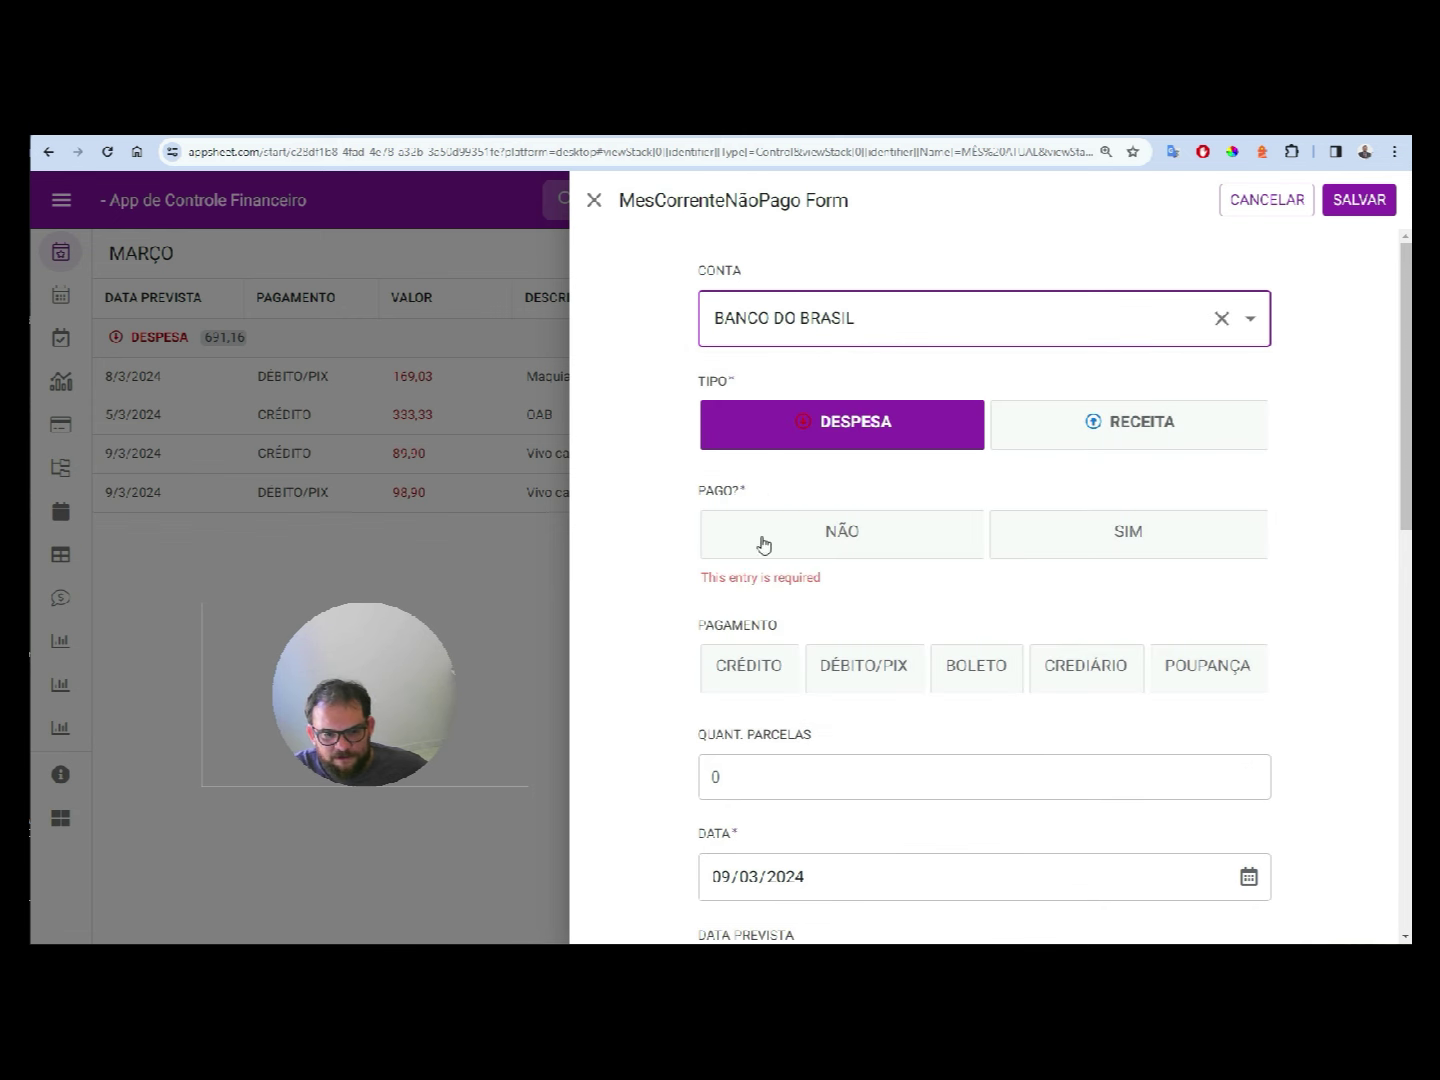
pyautogui.click(766, 678)
pyautogui.scroll(-2, 841, 561)
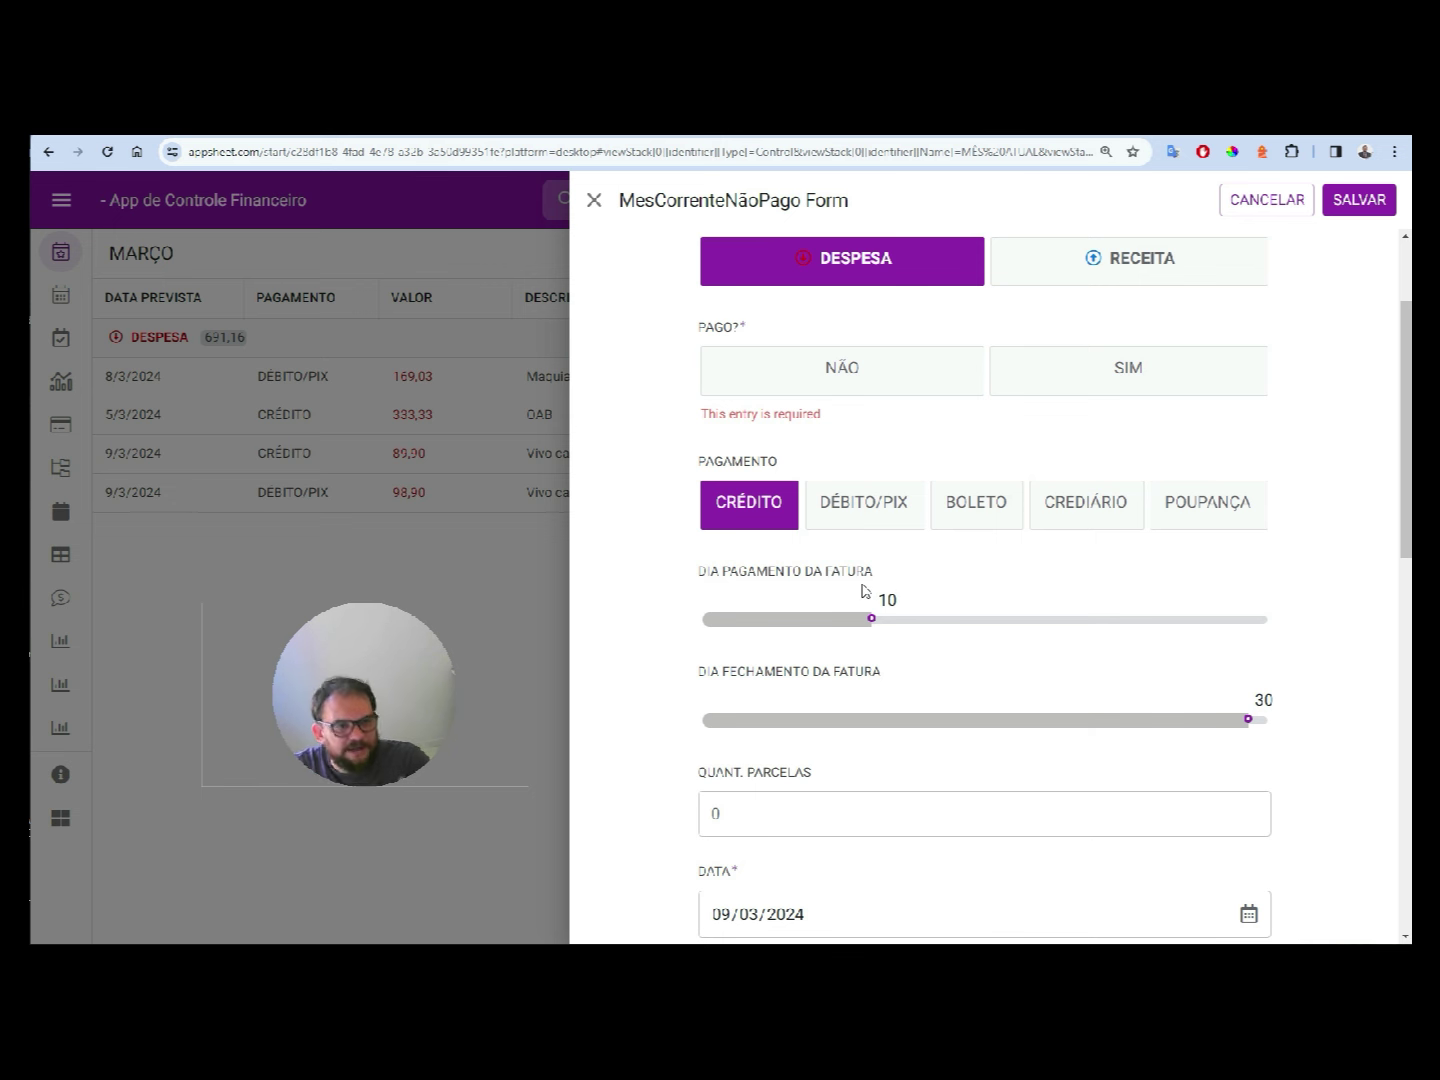
# - Open the Wikipedia article about Google Data Studio
pyautogui.click(46, 142)
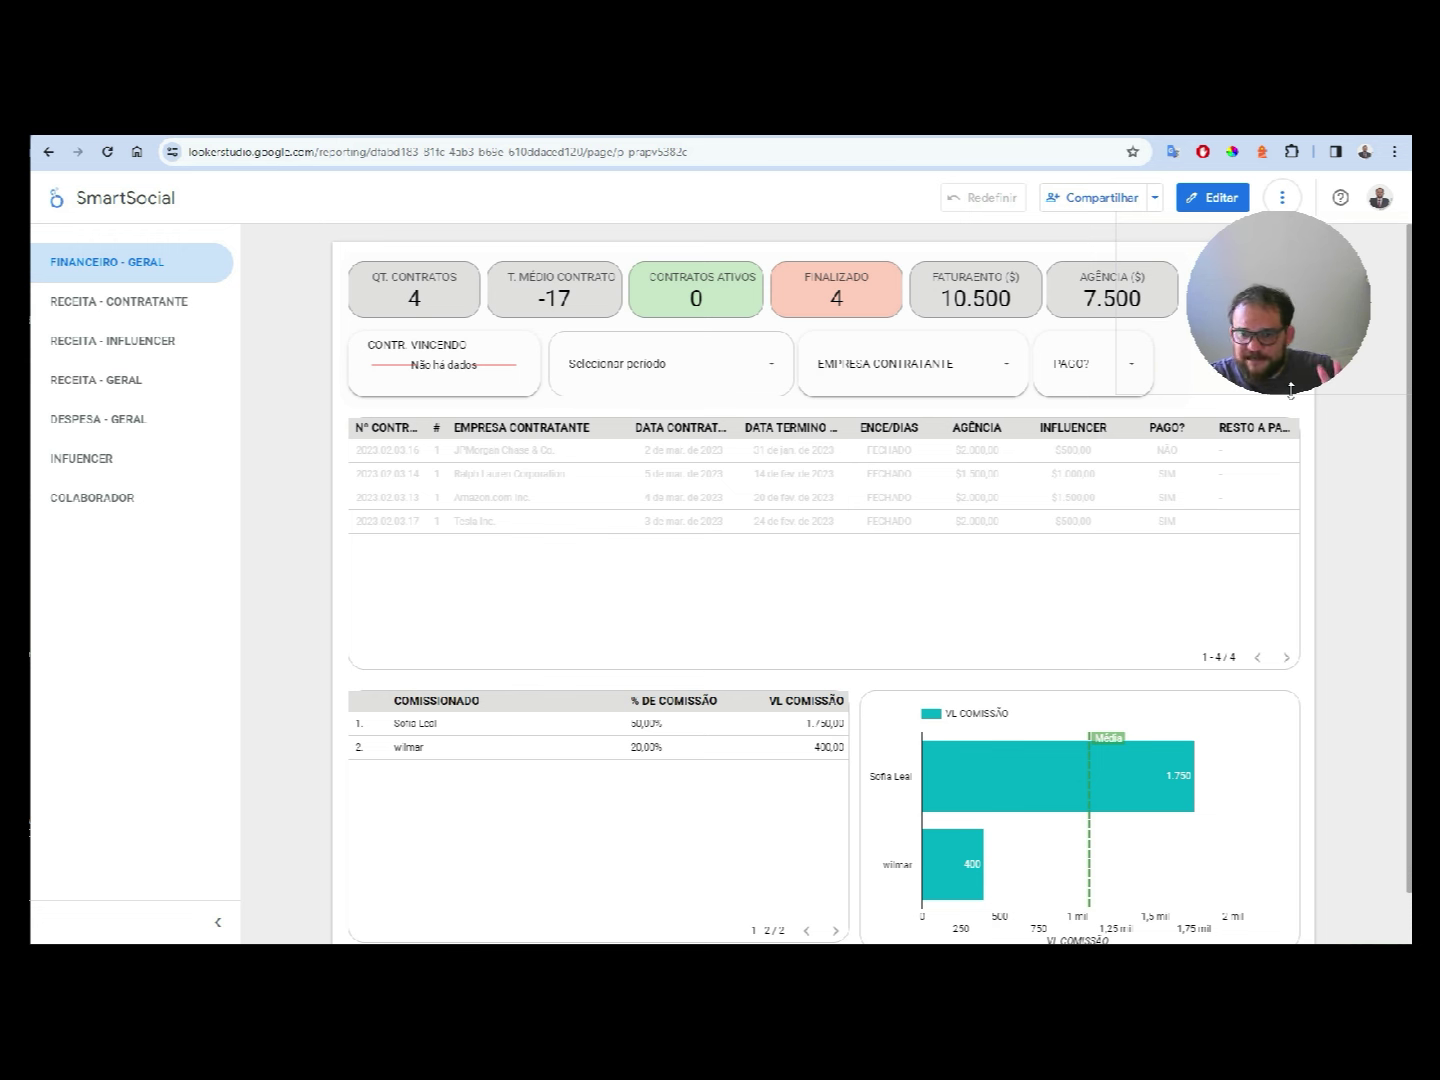
# - Show the RECEITA - CONTRATANTE page, toggling the company table between collapsed and per-influencer rows
pyautogui.click(77, 300)
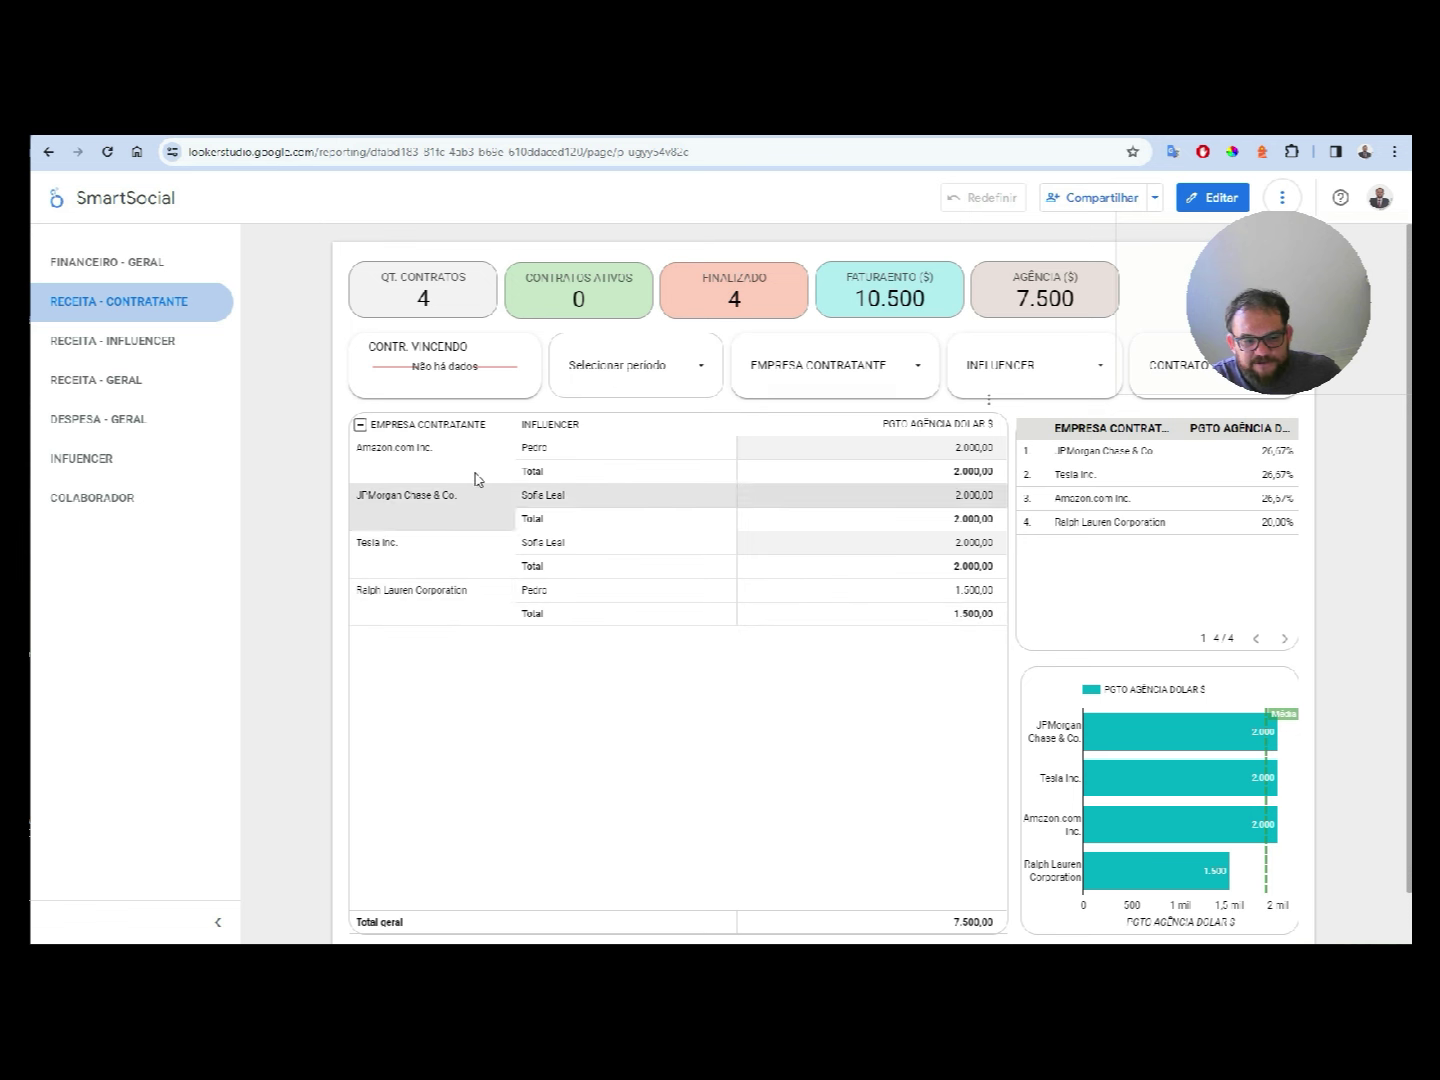
pyautogui.click(364, 428)
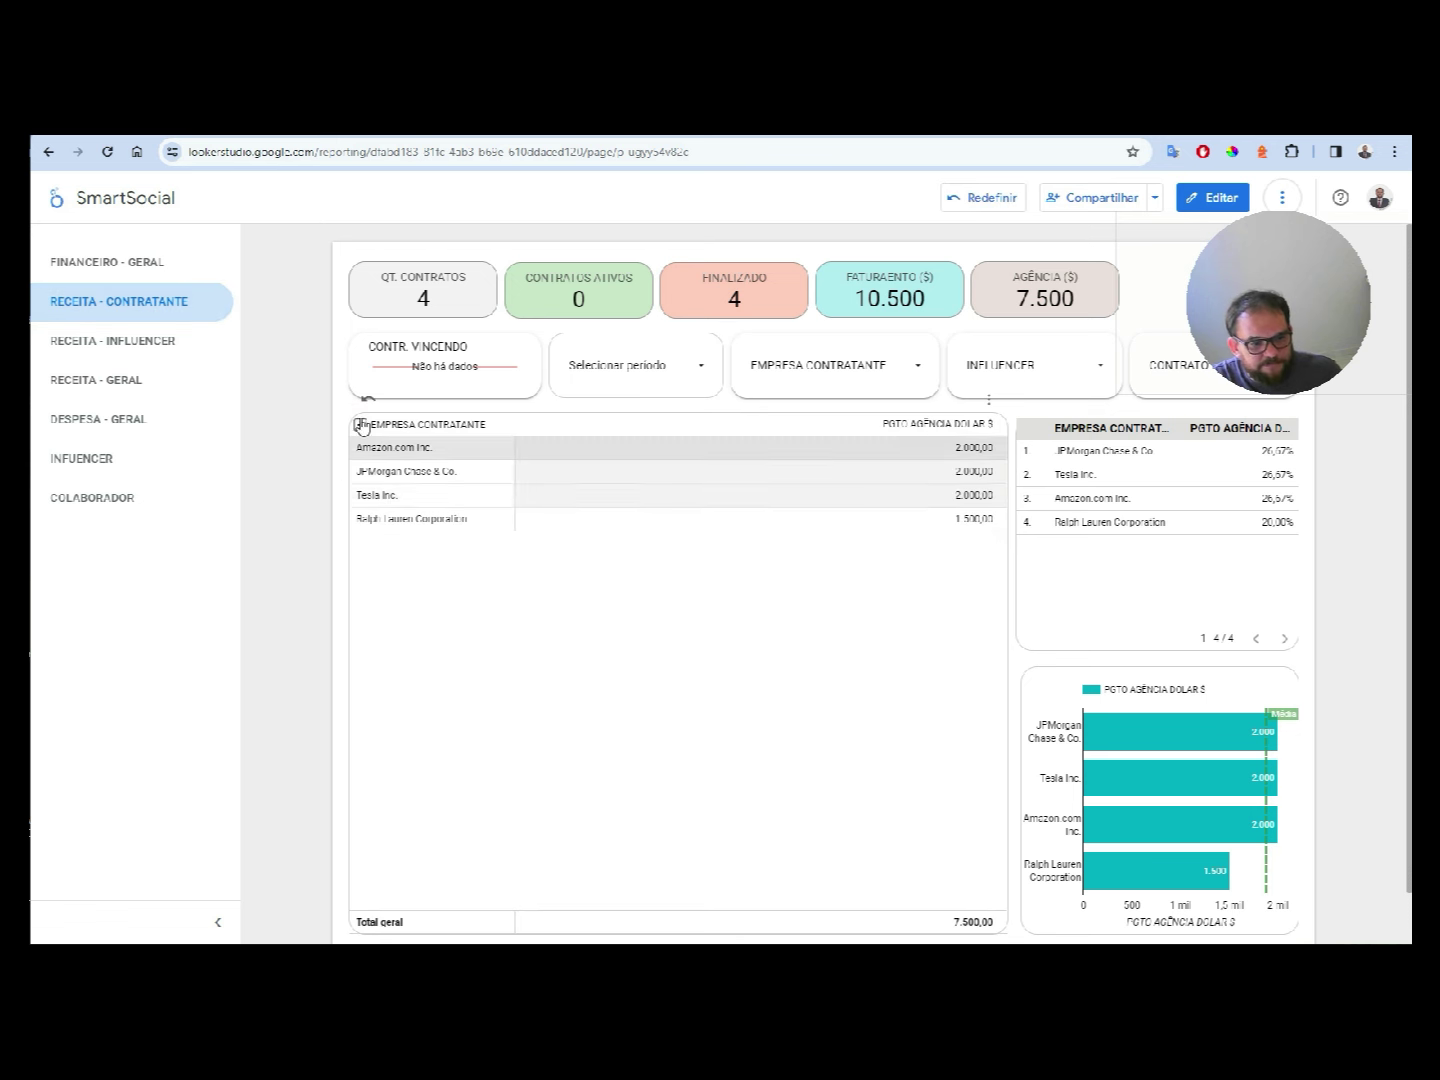
pyautogui.click(359, 427)
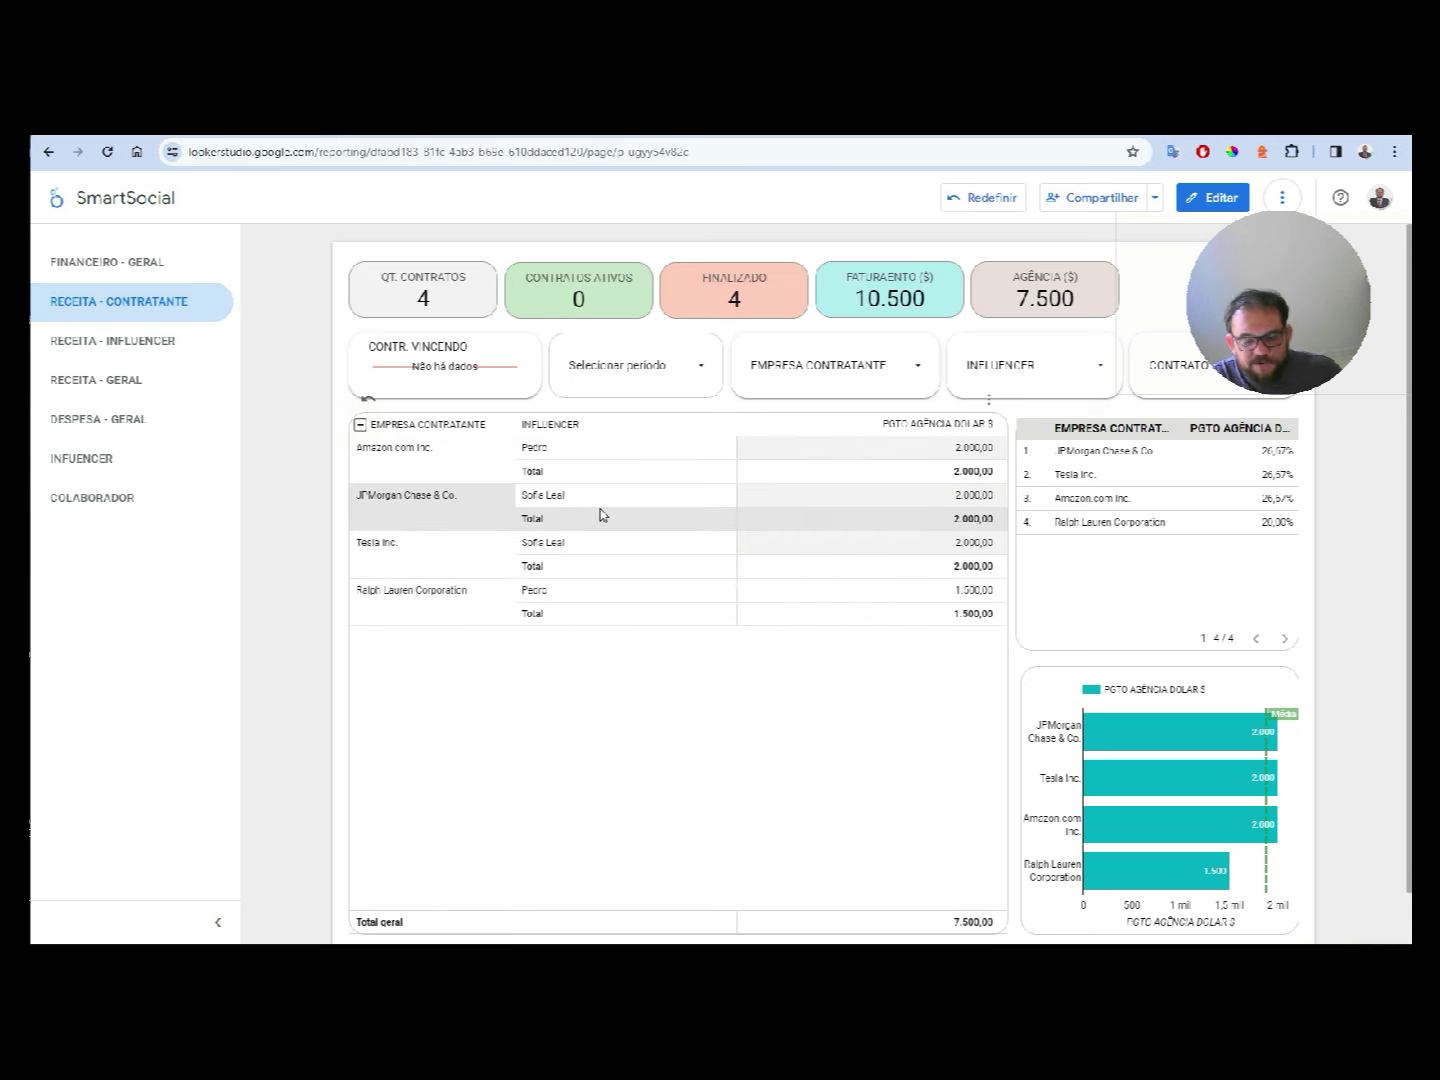
pyautogui.click(358, 425)
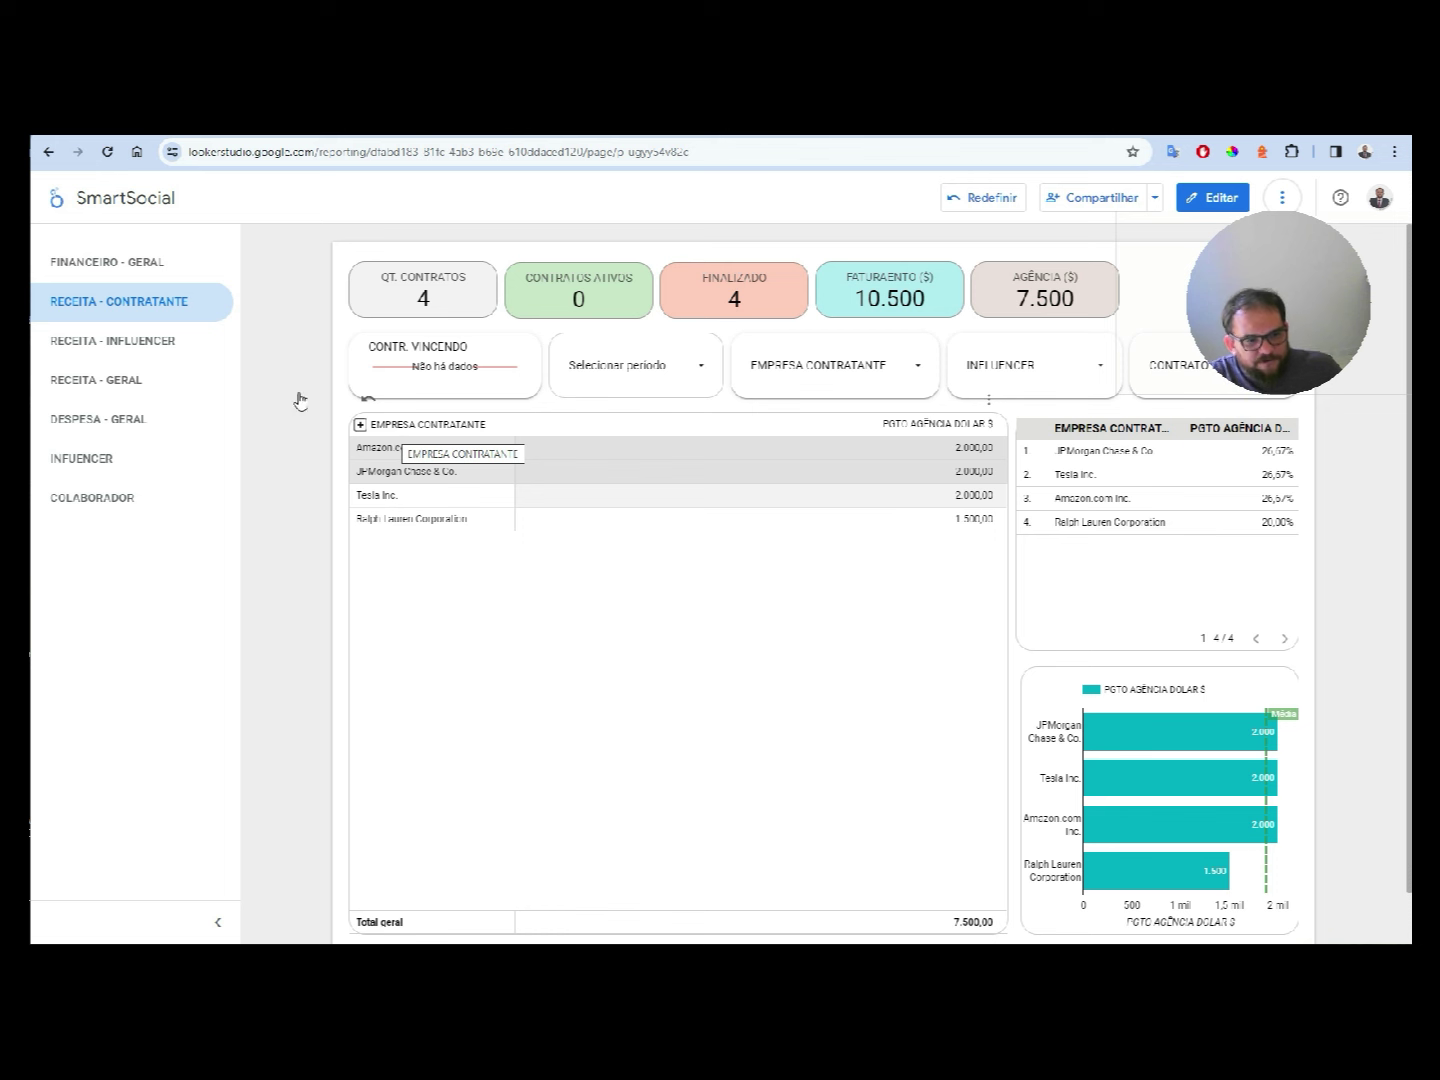
pyautogui.click(360, 425)
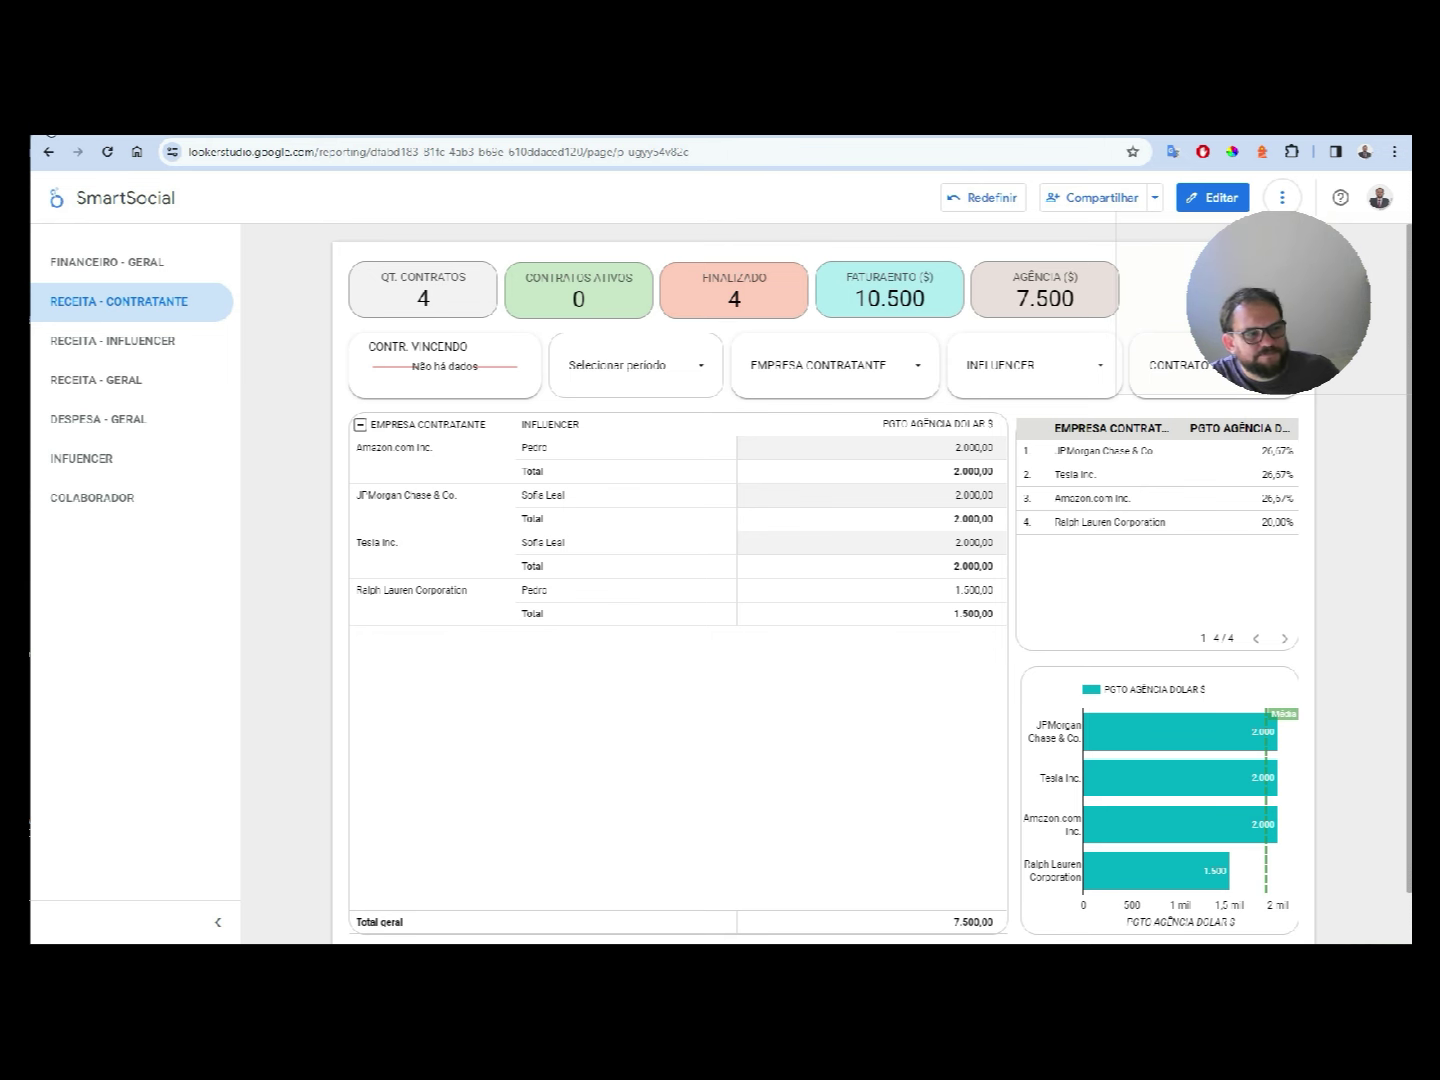
# - Return to the App de Controle Financeiro app in AppSheet
pyautogui.click(300, 121)
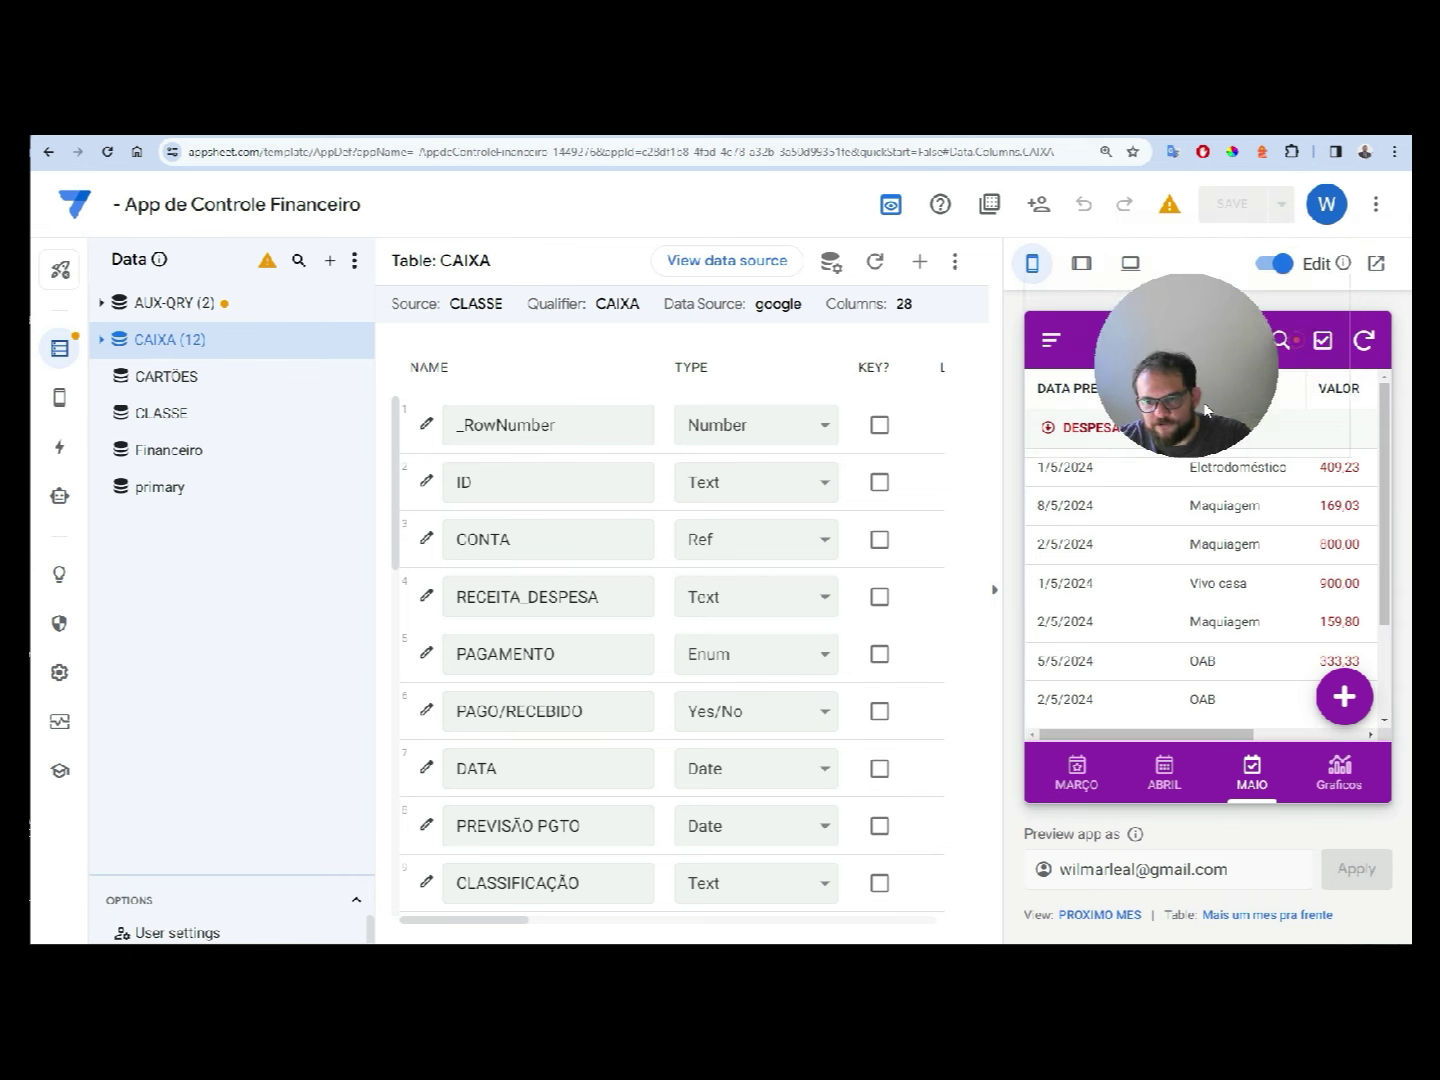
# - Reduce Chrome's page zoom to 90%
pyautogui.click(1186, 268)
pyautogui.moveTo(1187, 270); pyautogui.dragTo(262, 612)
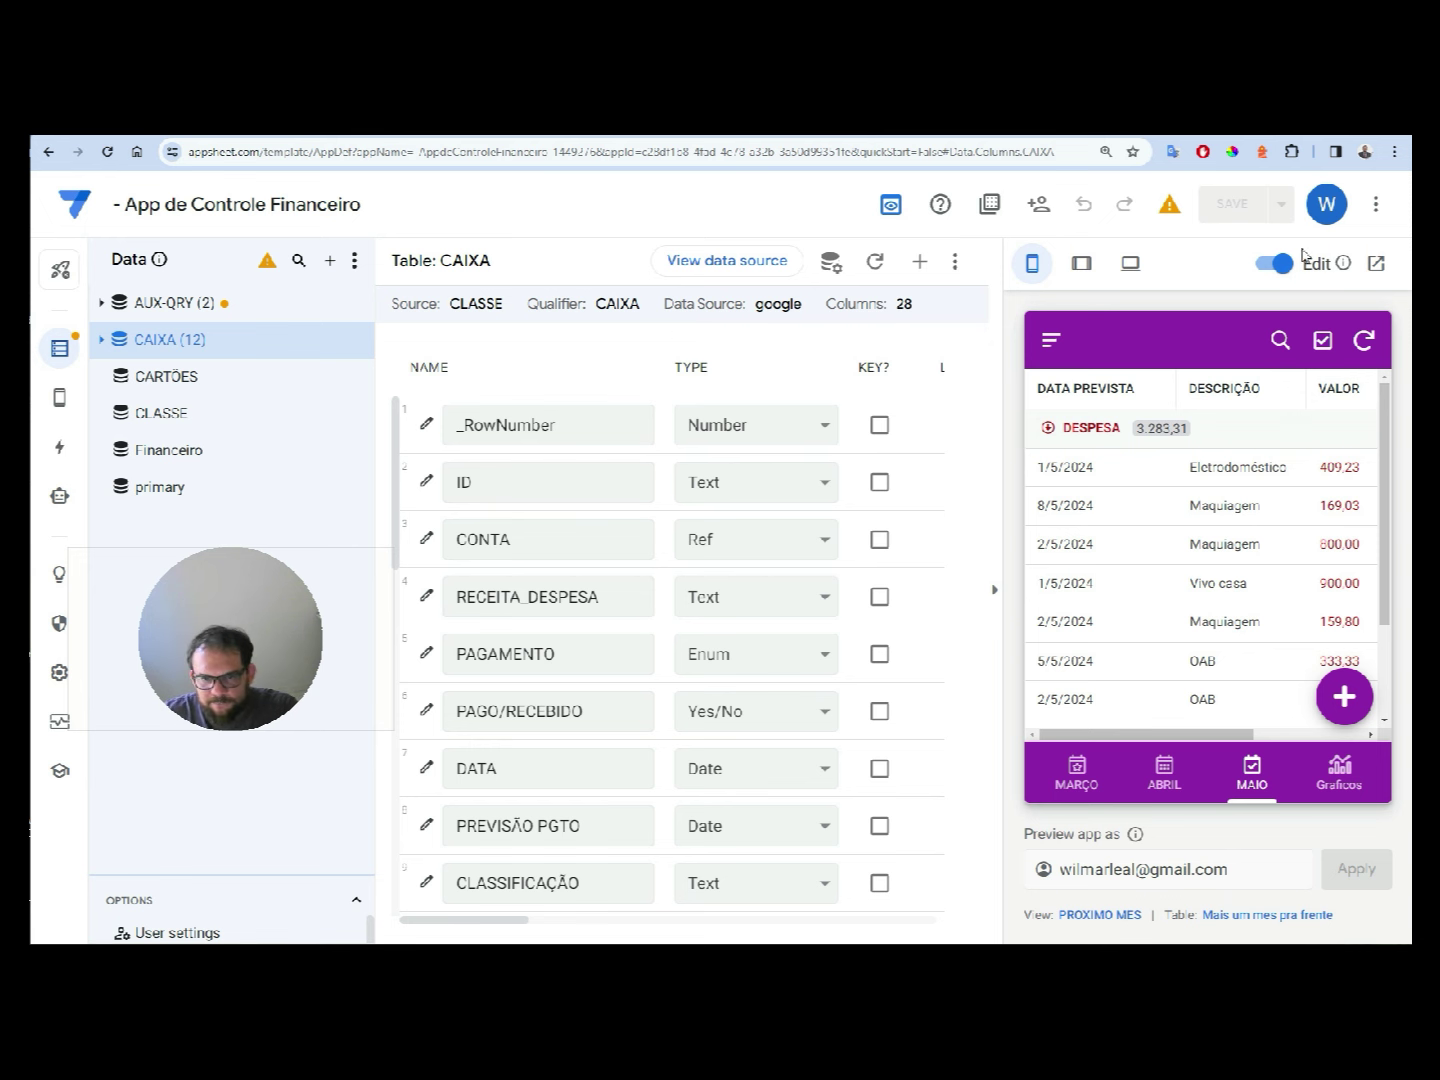
pyautogui.click(1376, 203)
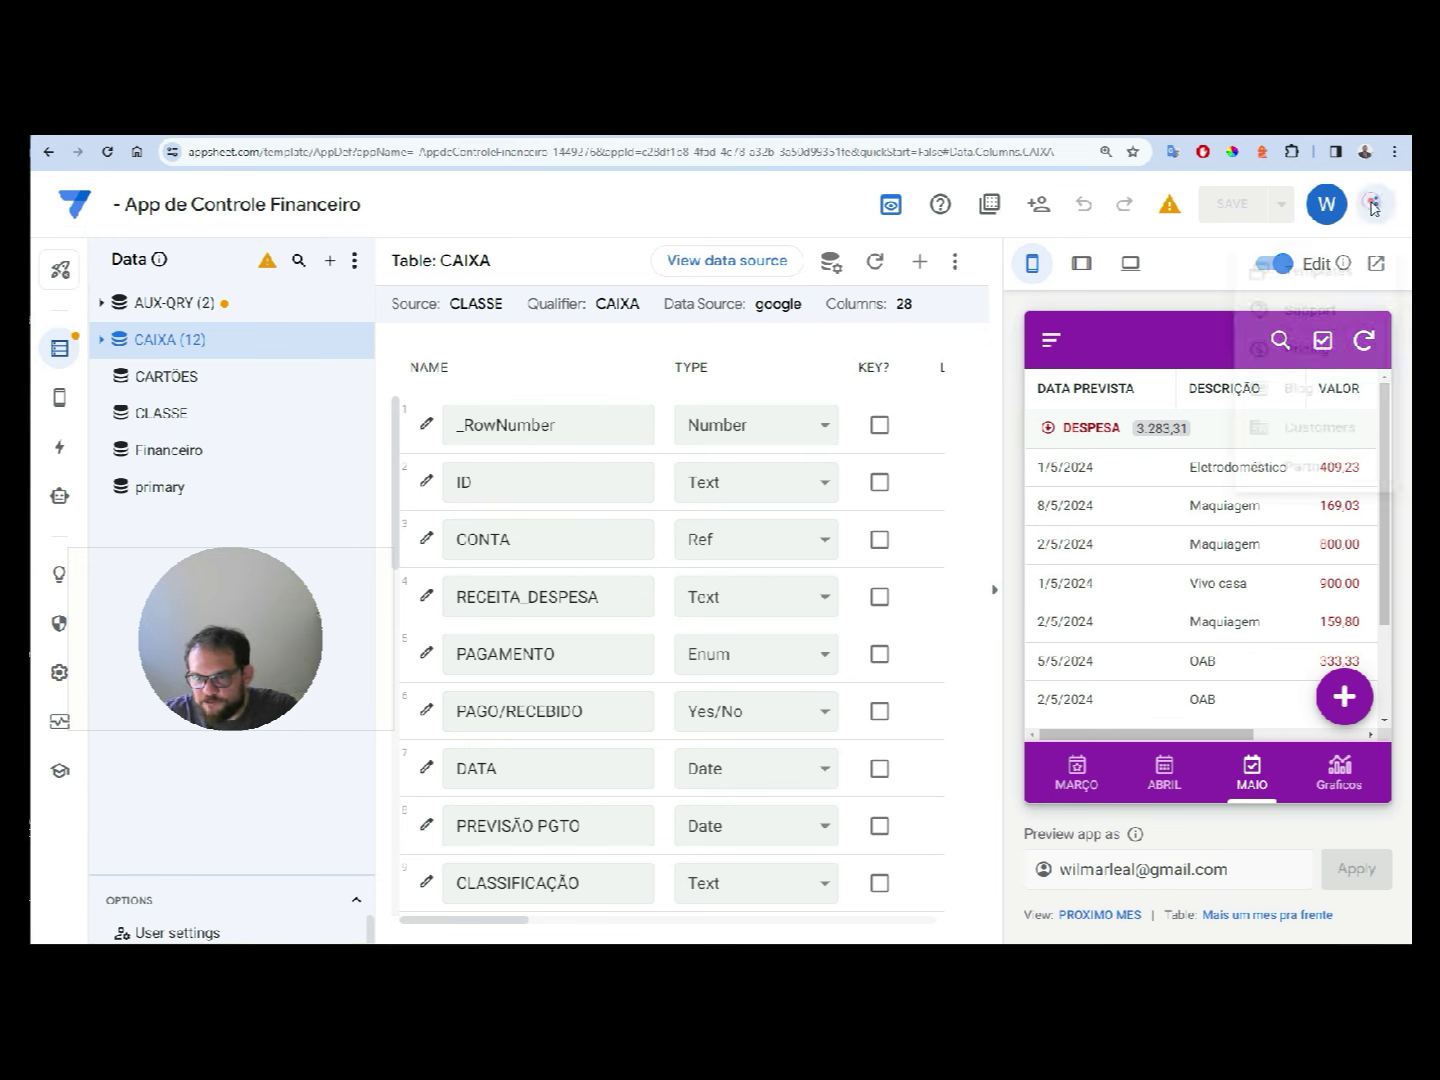
pyautogui.click(1393, 152)
pyautogui.click(1277, 469)
pyautogui.click(1277, 469)
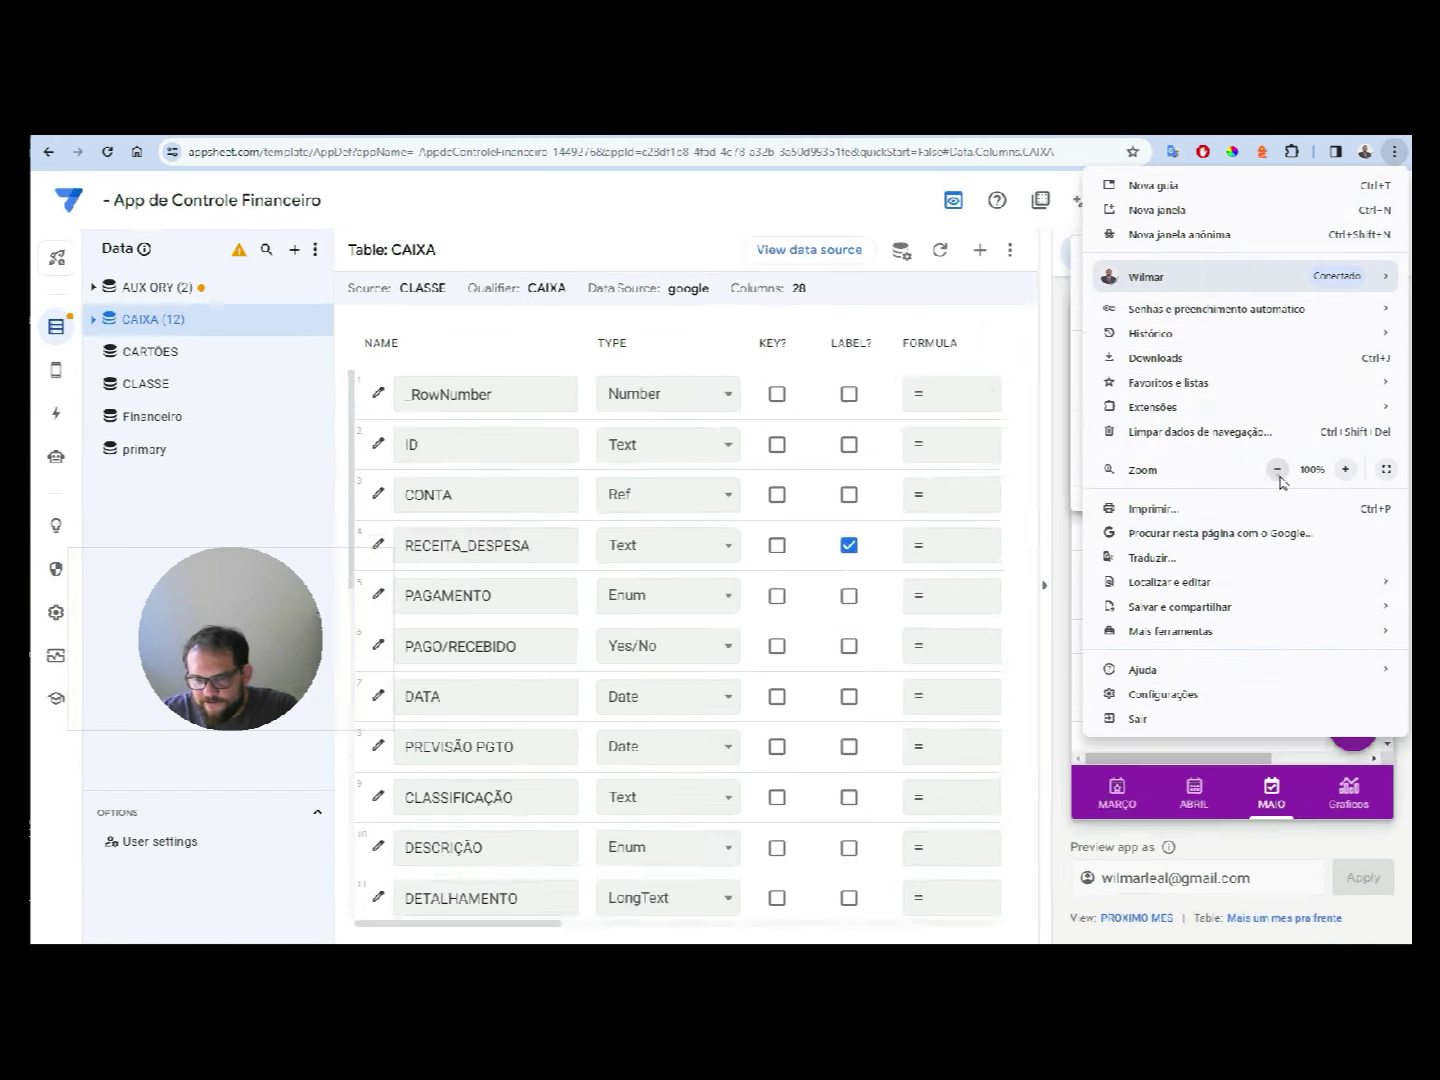
pyautogui.click(1277, 470)
pyautogui.press('Escape')
# - Open the Google Sheets data source behind the CAIXA table
pyautogui.click(670, 225)
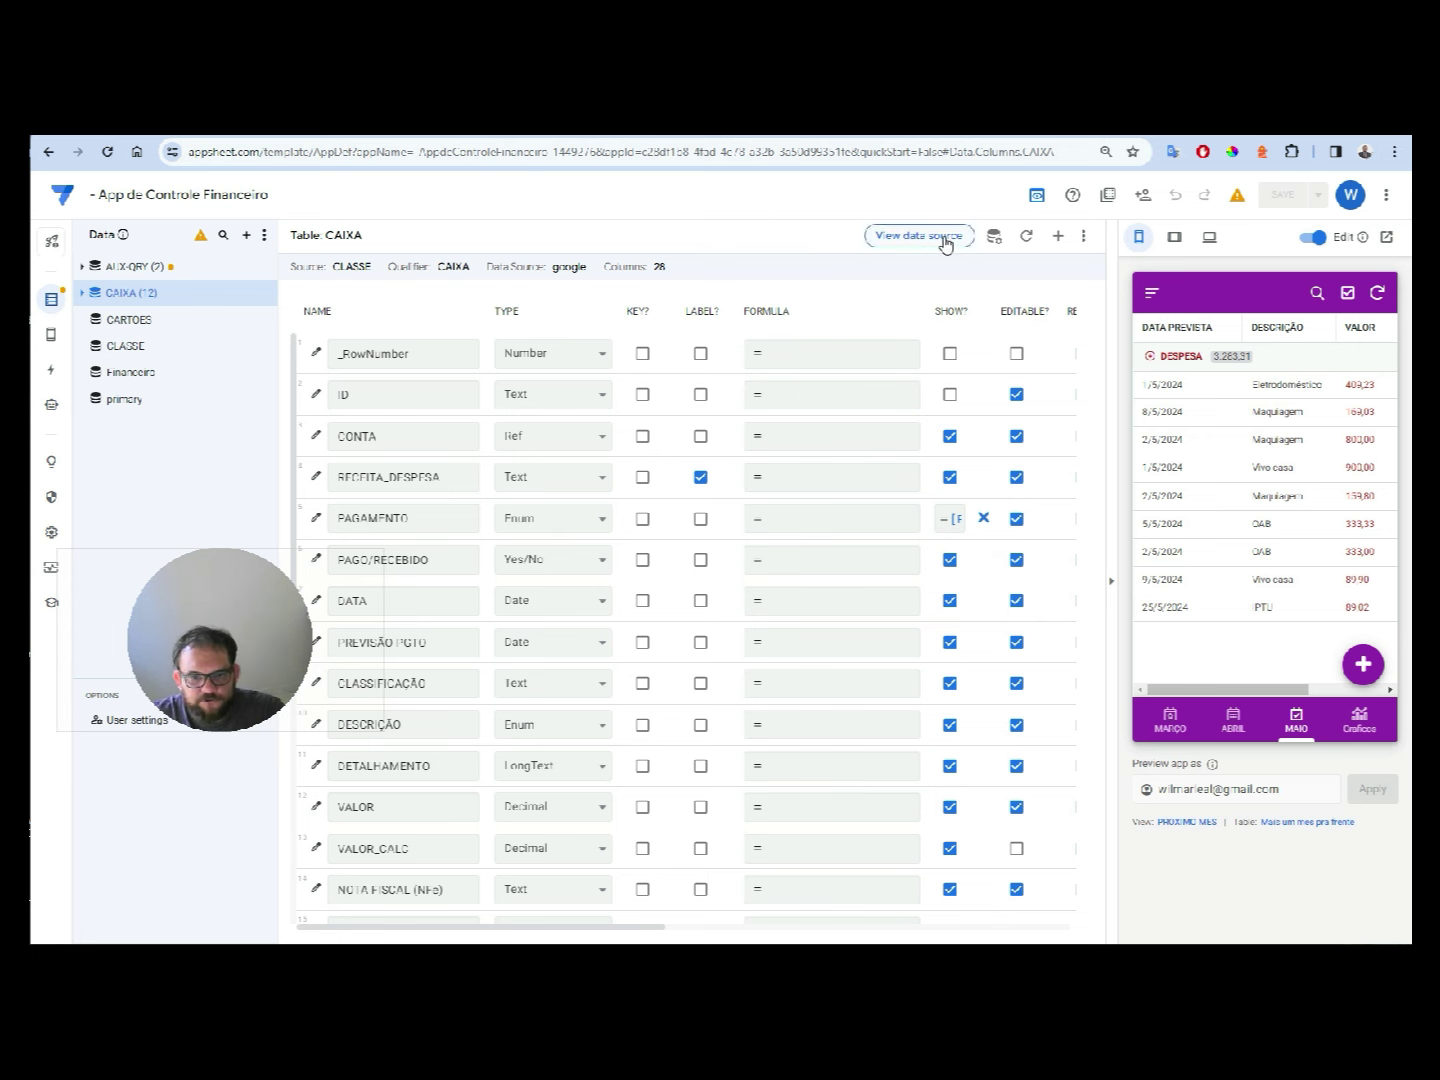
pyautogui.click(50, 301)
pyautogui.moveTo(132, 292)
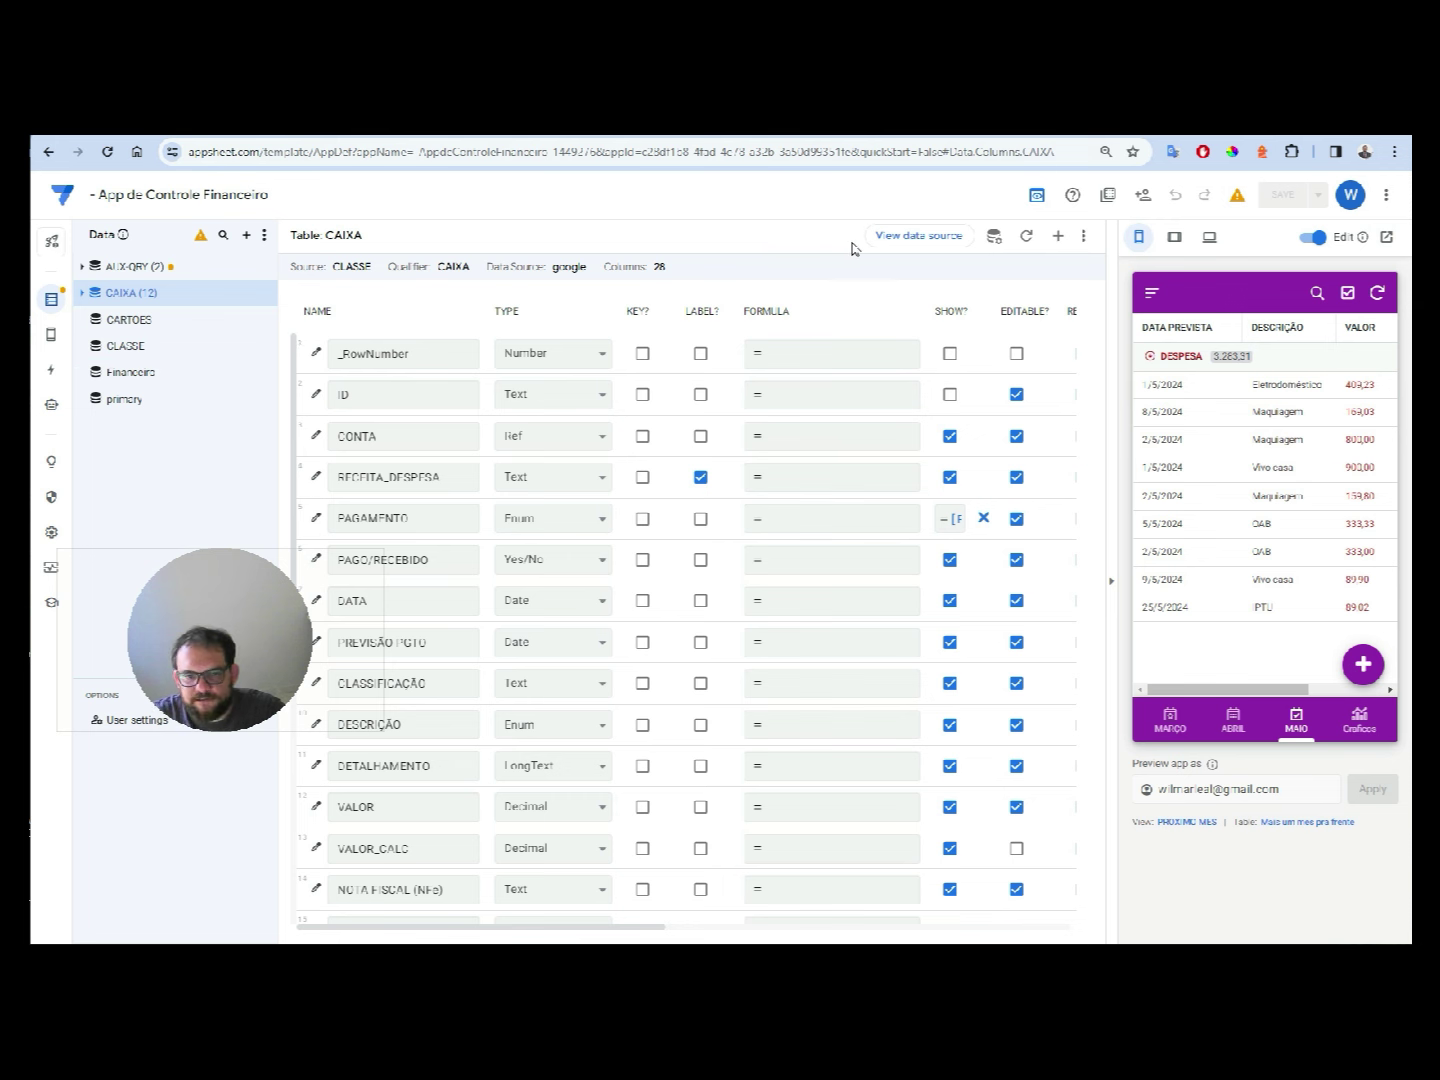
pyautogui.click(908, 236)
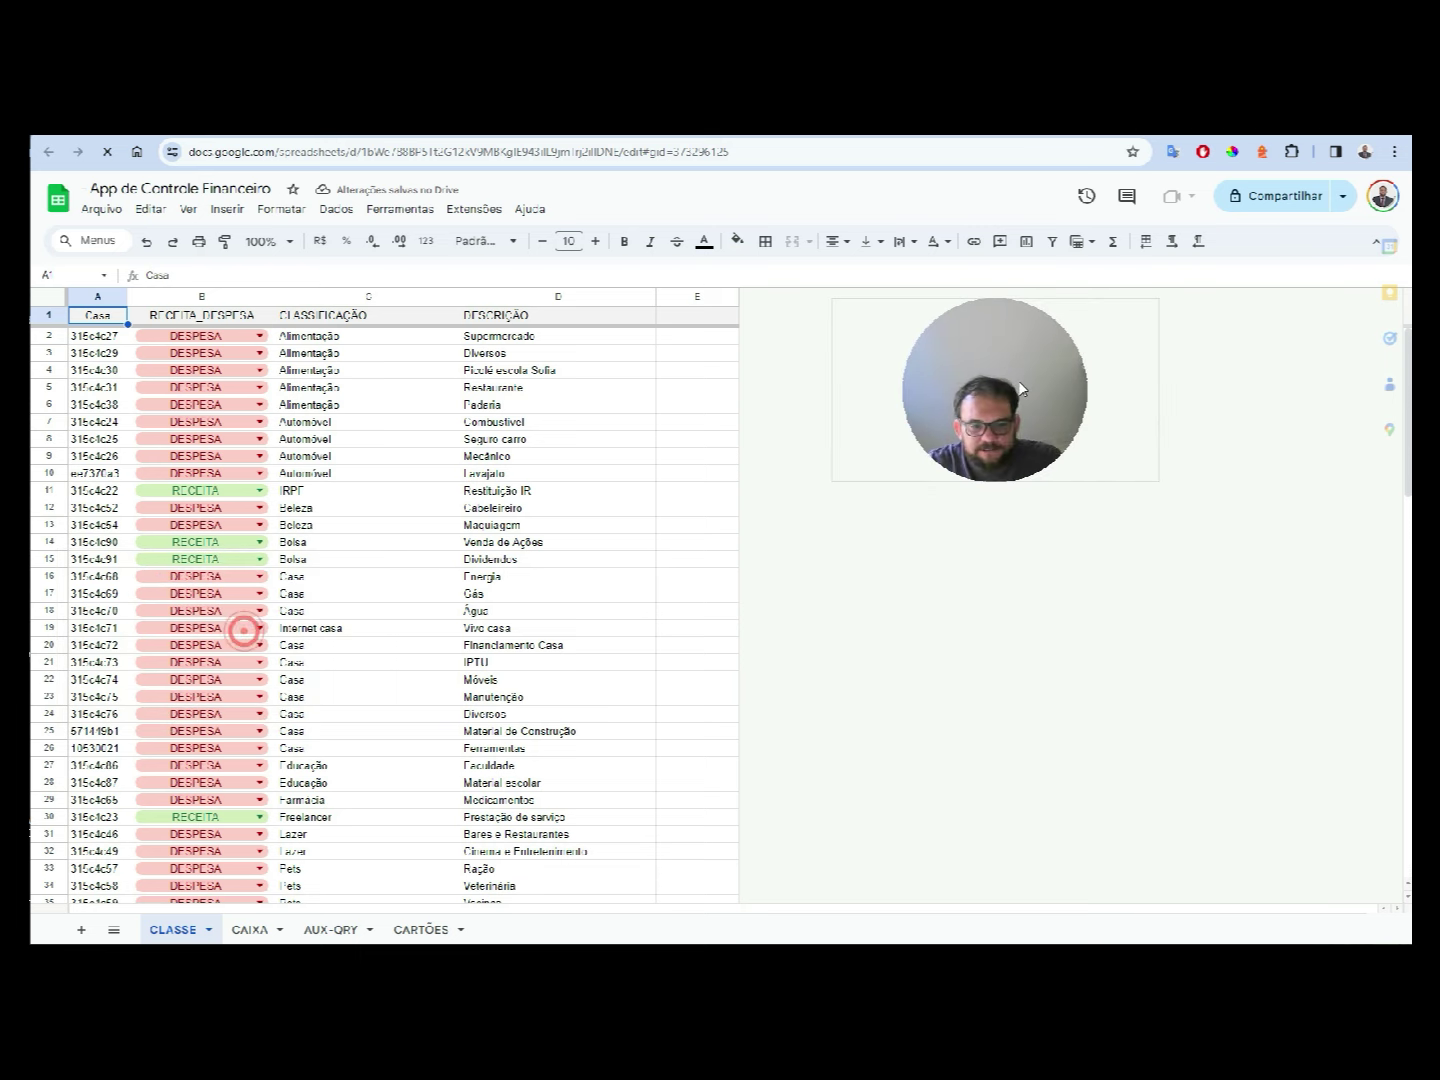
# - Switch to the CAIXA sheet and scroll through its rows
pyautogui.click(250, 929)
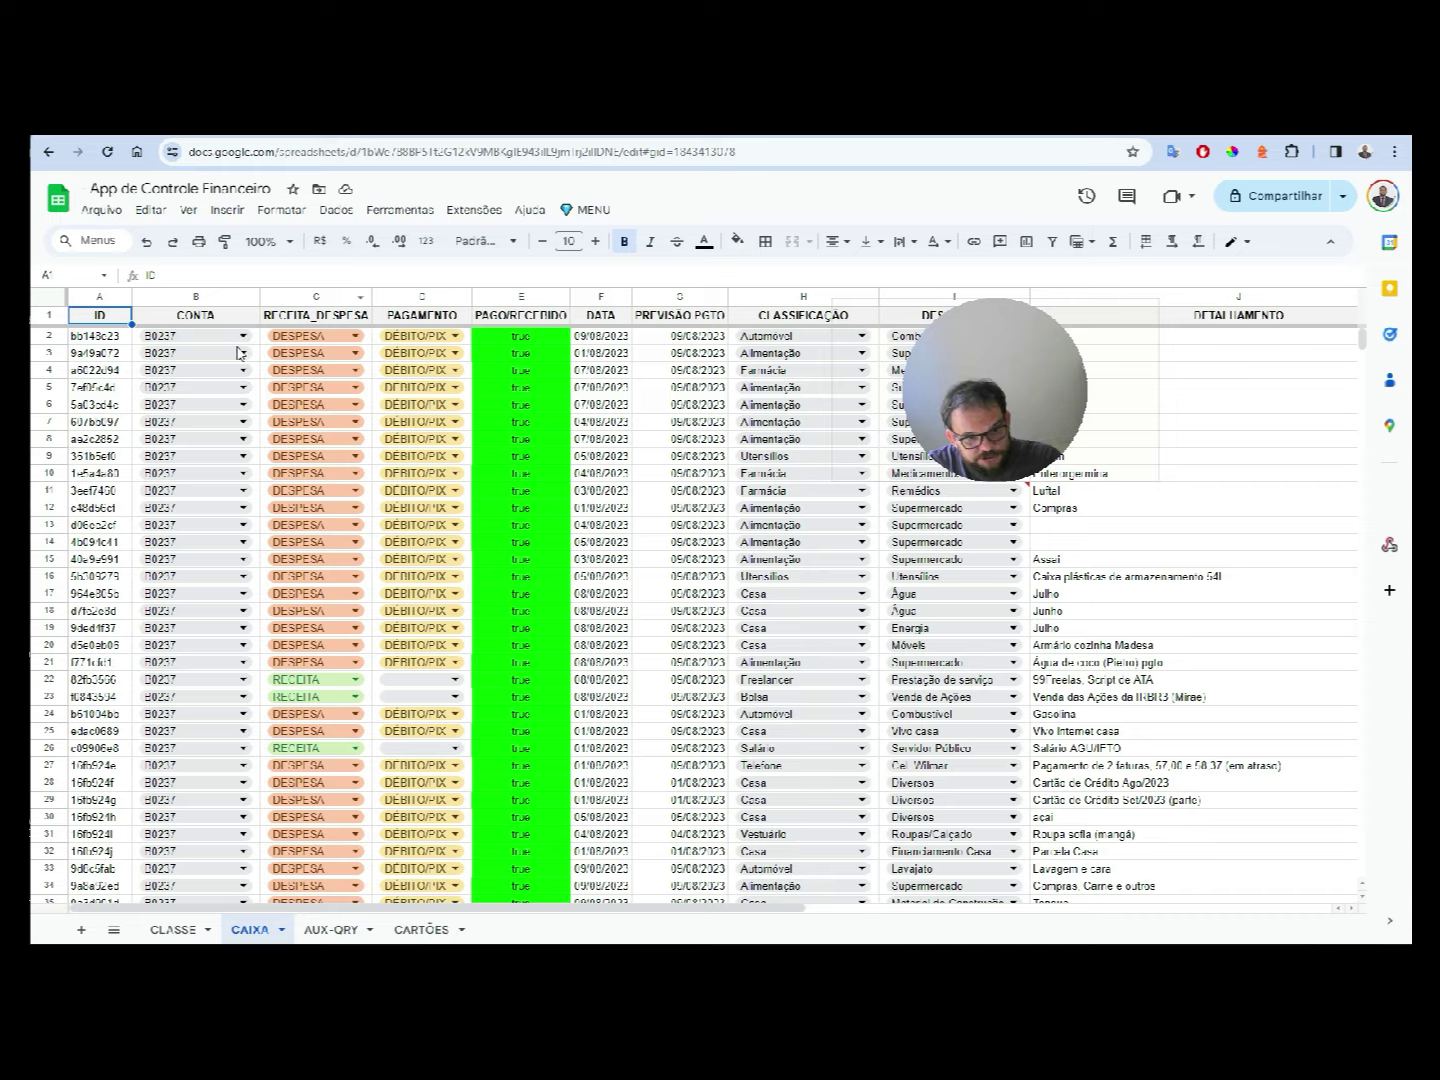
pyautogui.scroll(-1, 1076, 509)
pyautogui.moveTo(1365, 349); pyautogui.dragTo(1372, 509)
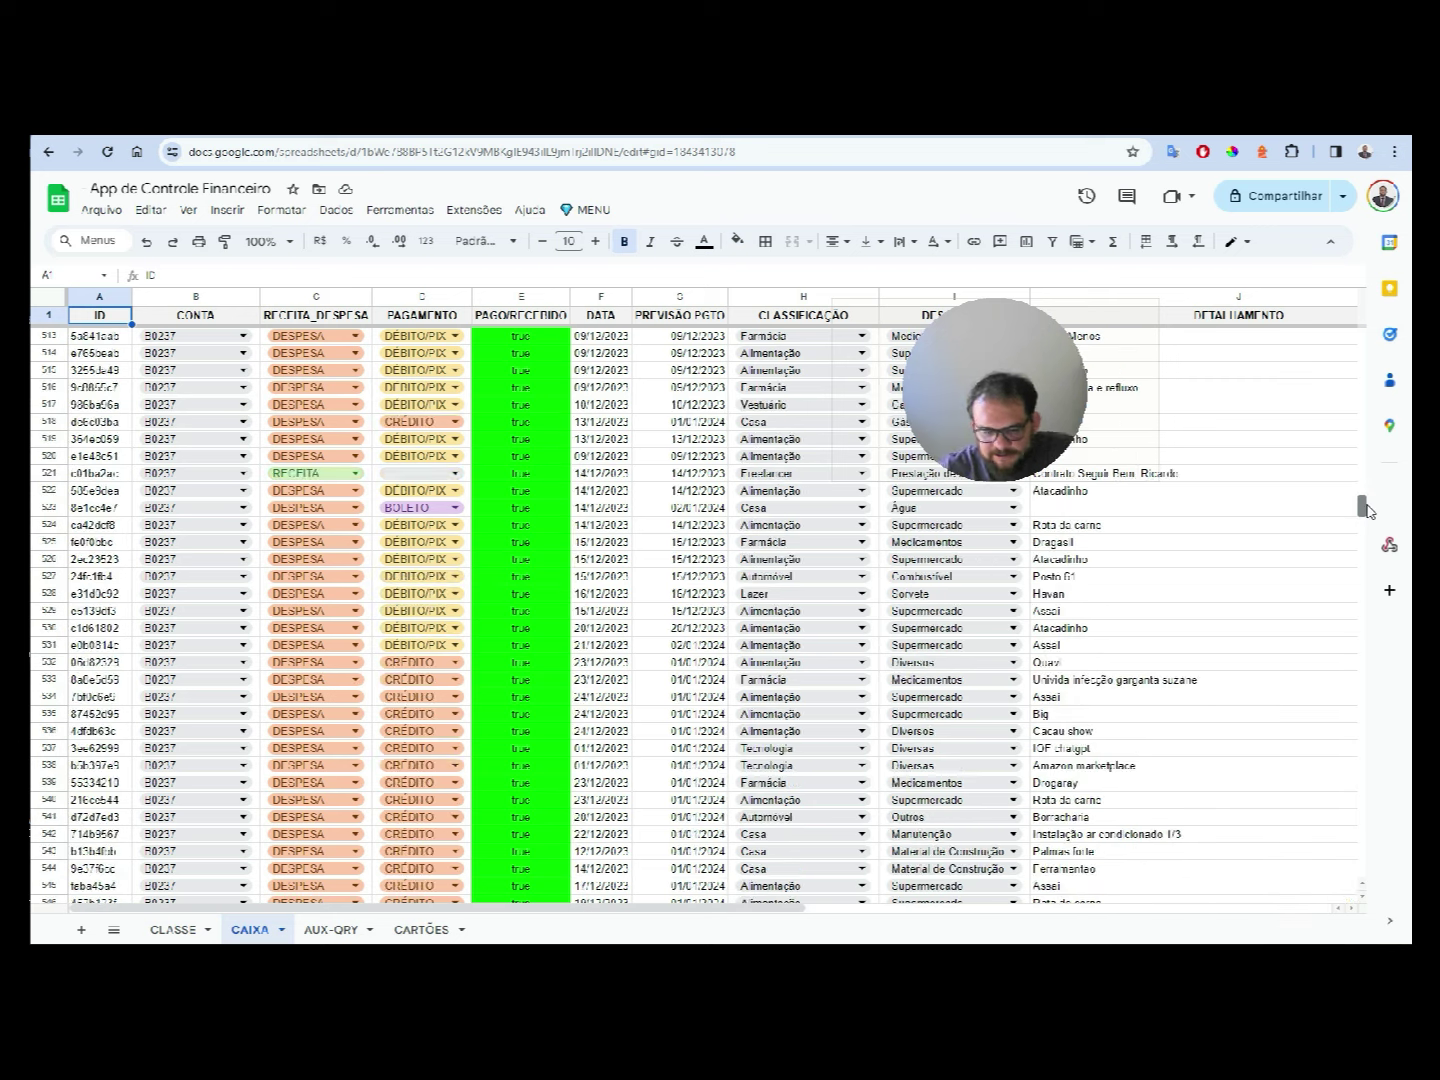
pyautogui.scroll(10, 327, 481)
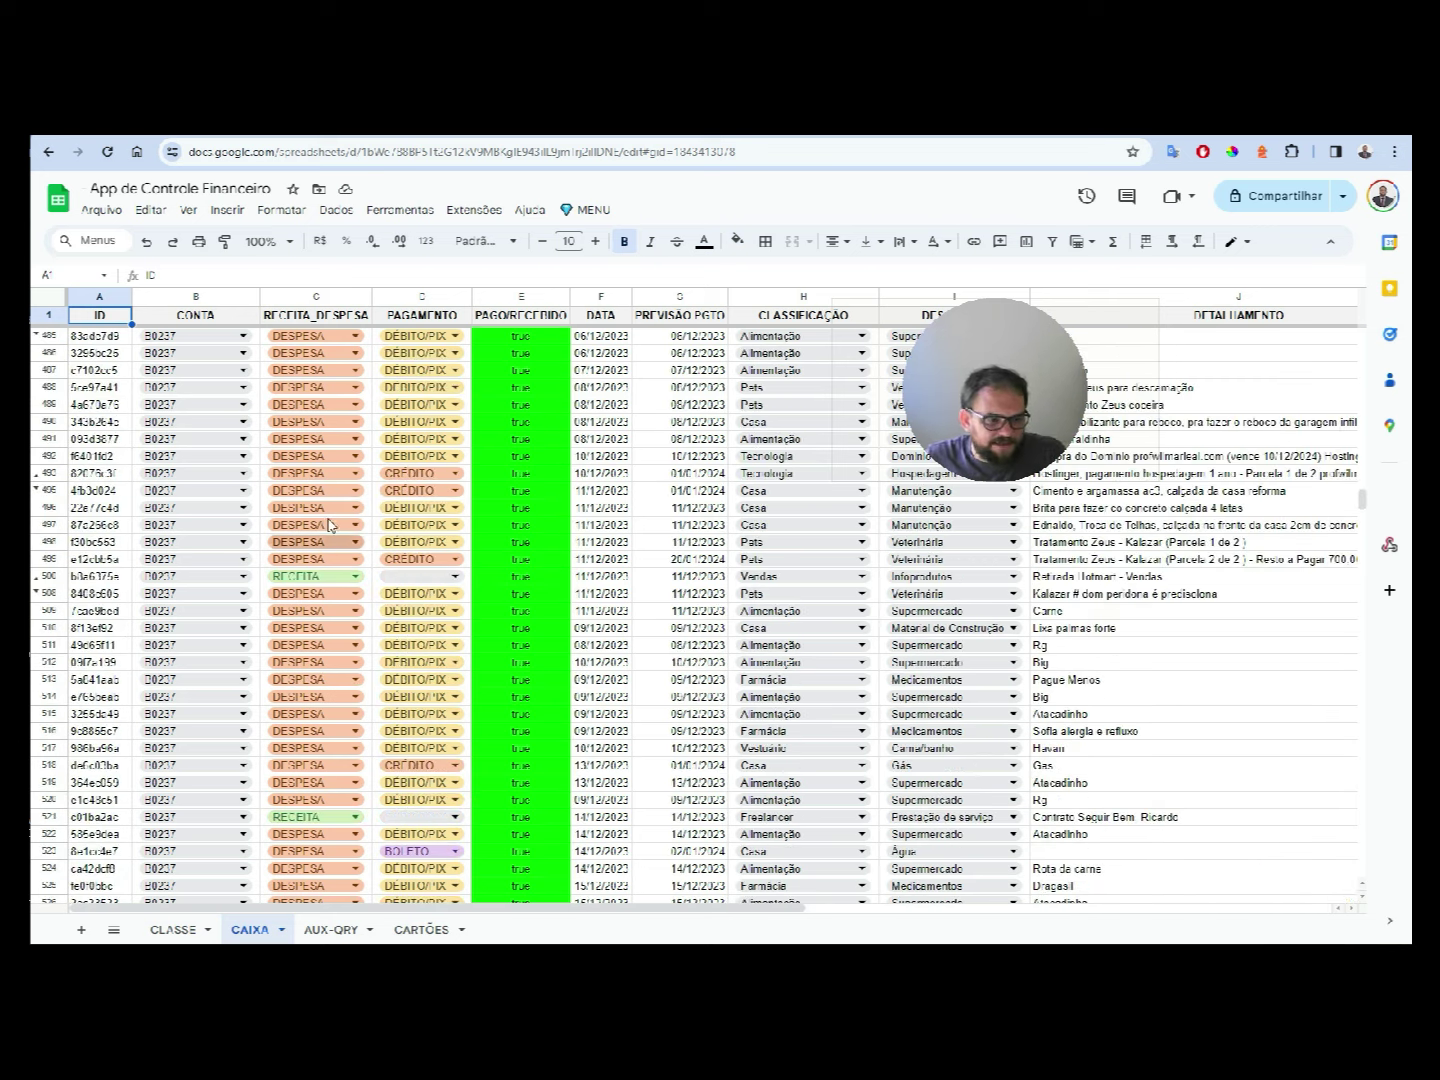
pyautogui.scroll(5, 326, 482)
pyautogui.scroll(5, 336, 480)
pyautogui.scroll(5, 346, 478)
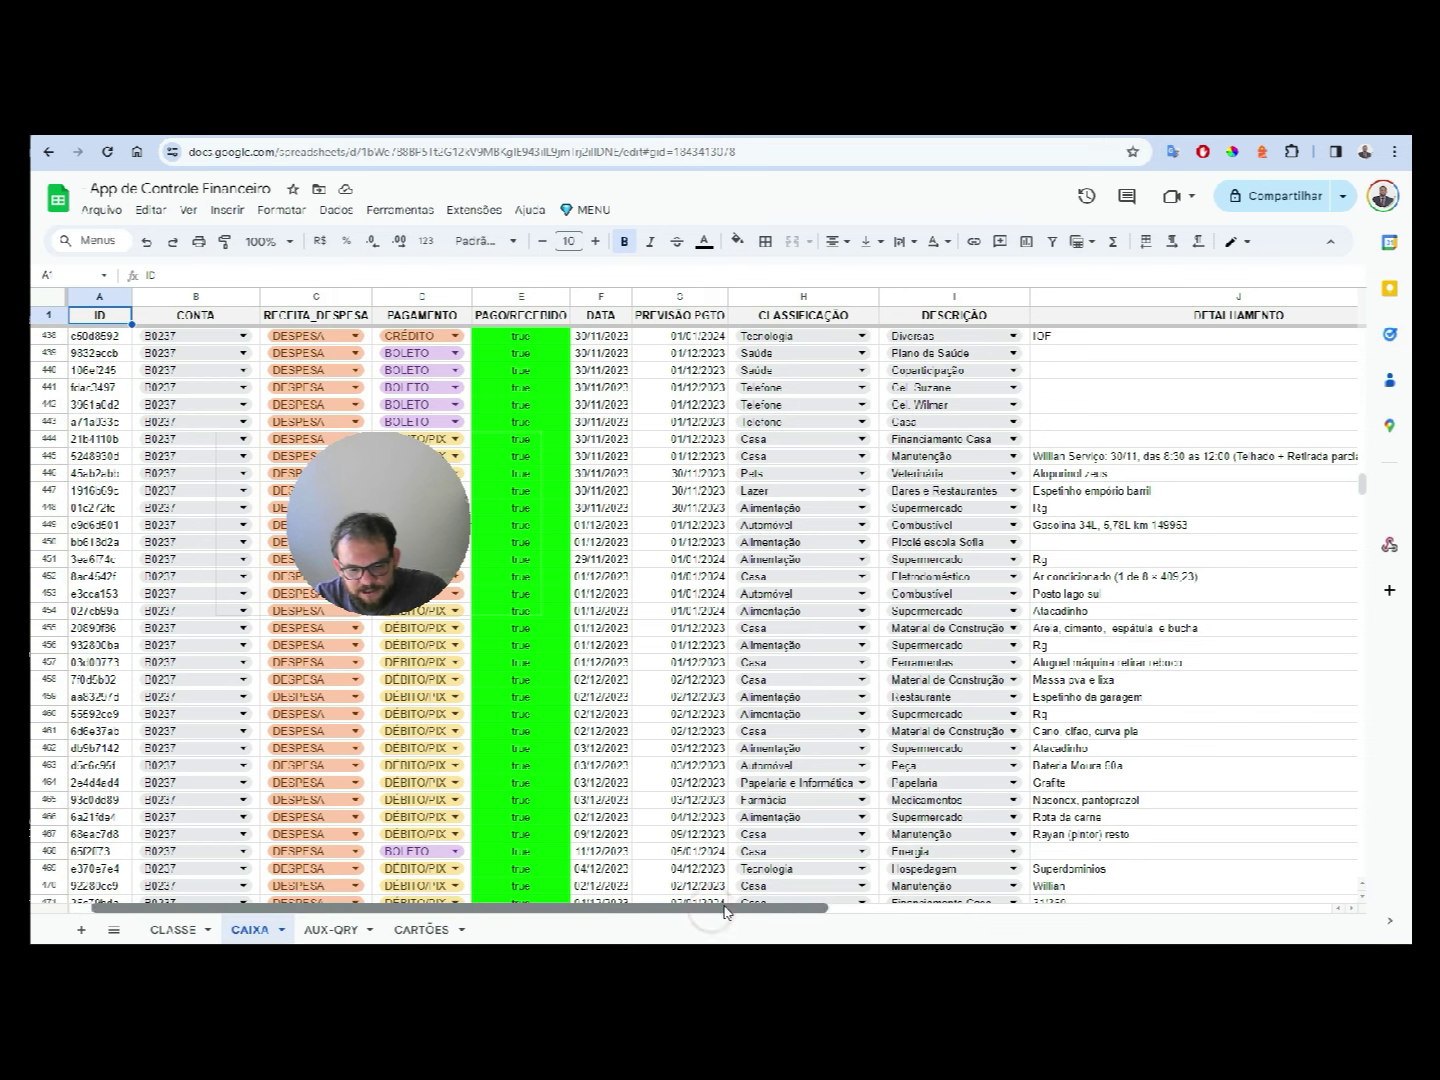
# - Unhide columns K–T and select columns L–T
pyautogui.moveTo(766, 910); pyautogui.dragTo(750, 905)
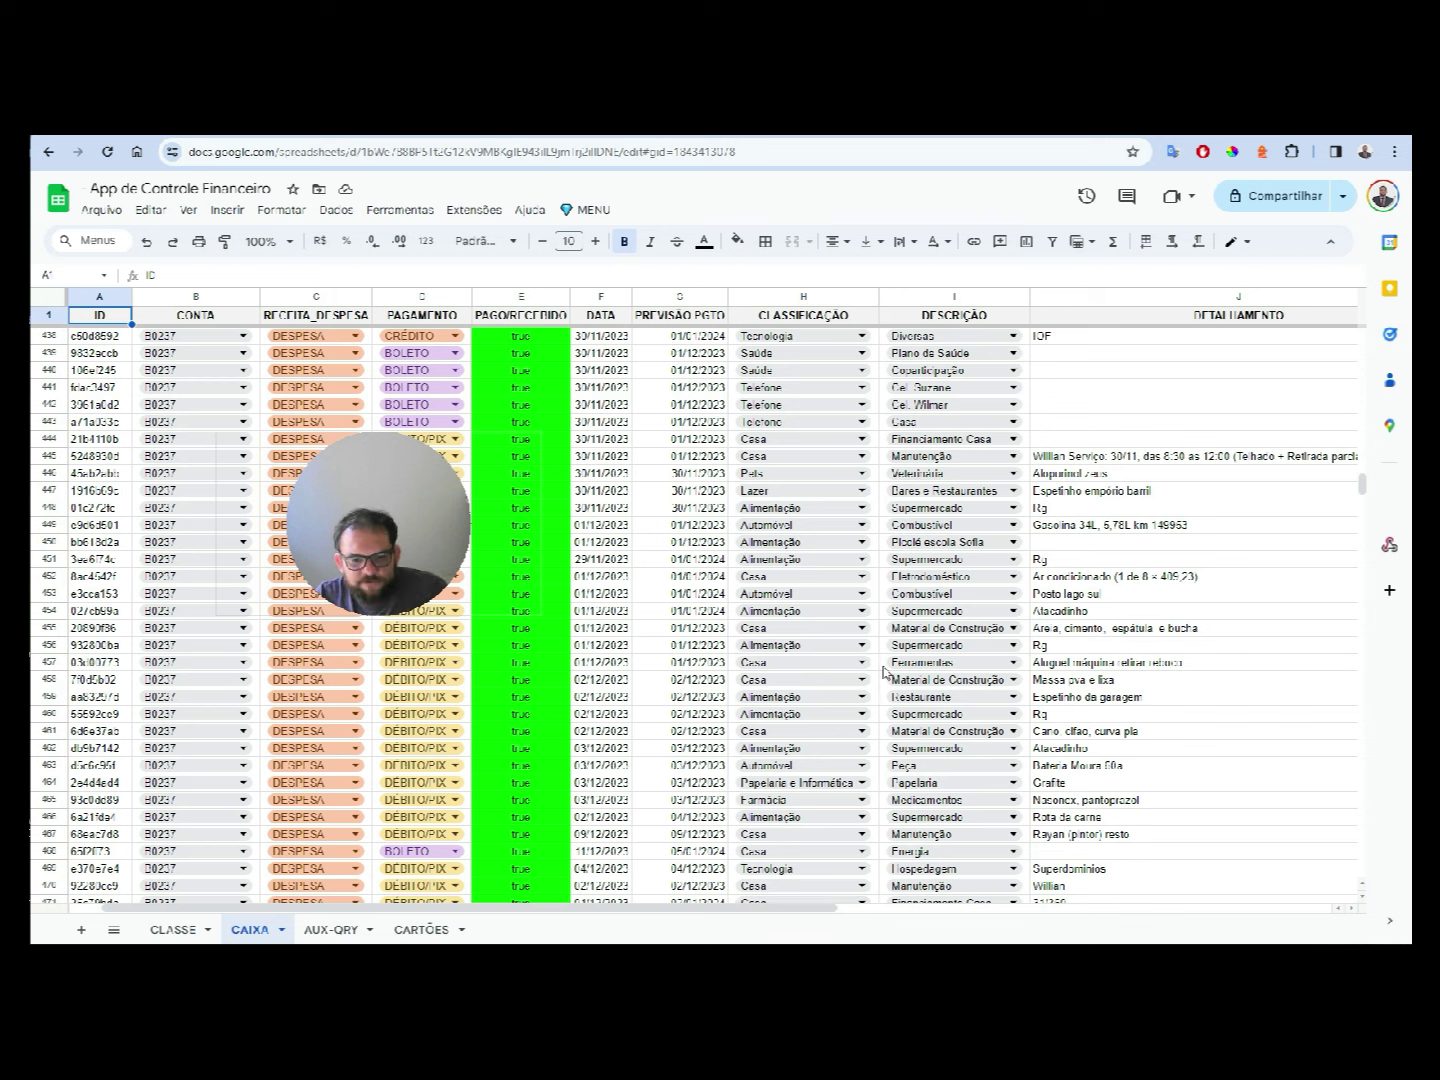
pyautogui.moveTo(804, 297)
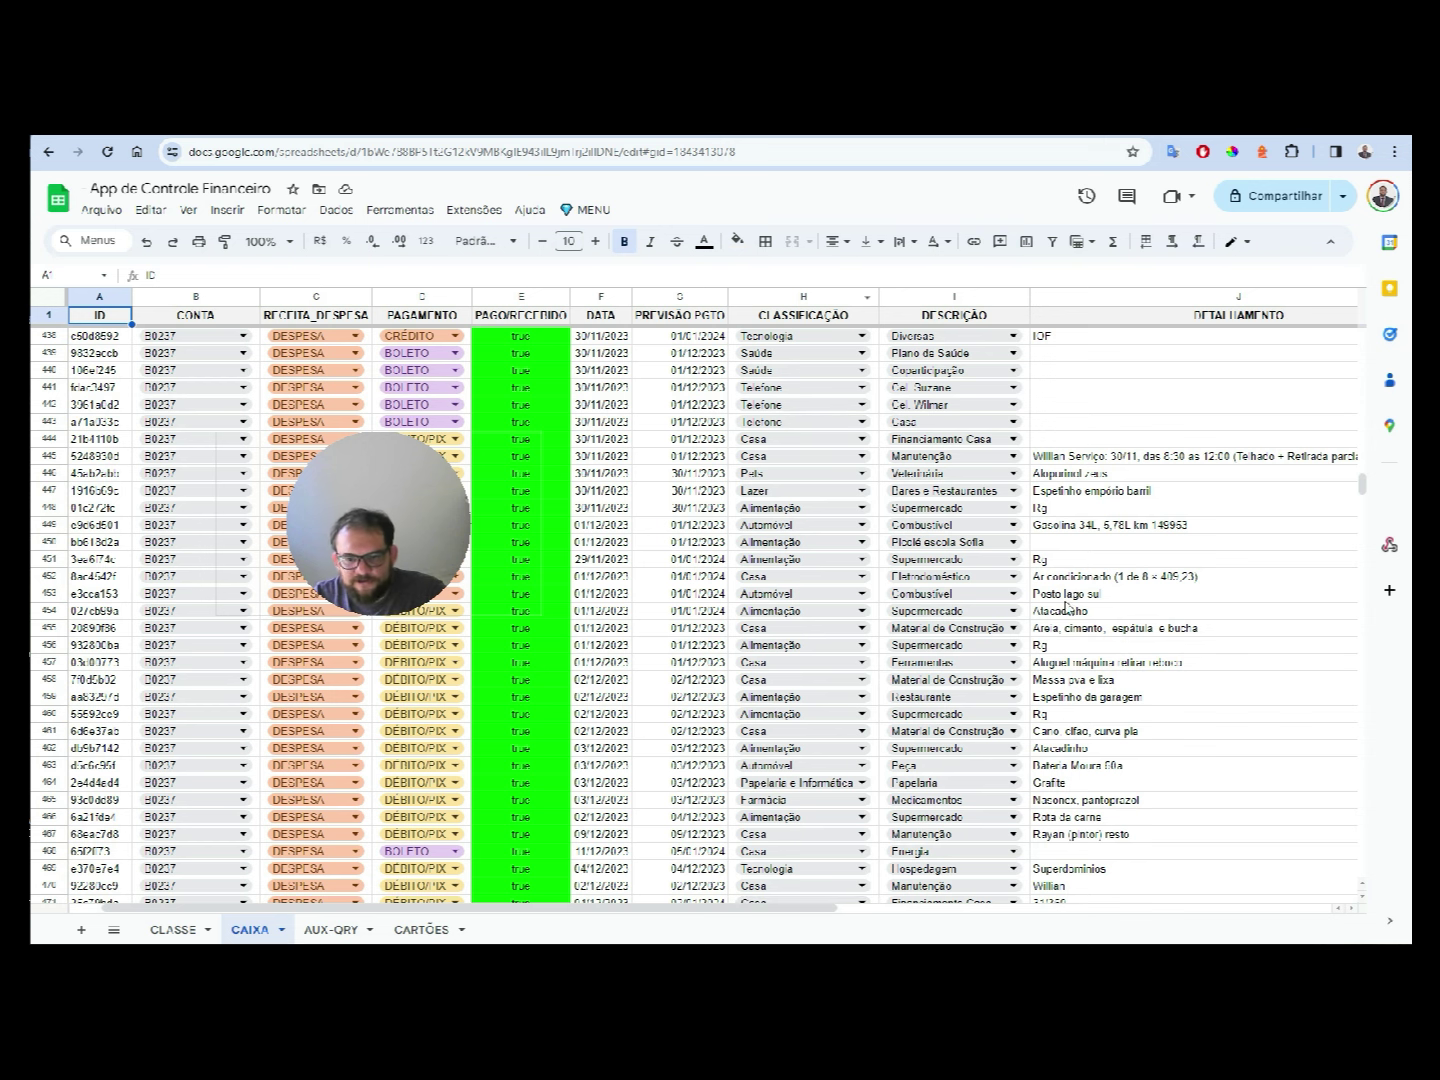
pyautogui.moveTo(781, 907); pyautogui.dragTo(1079, 905)
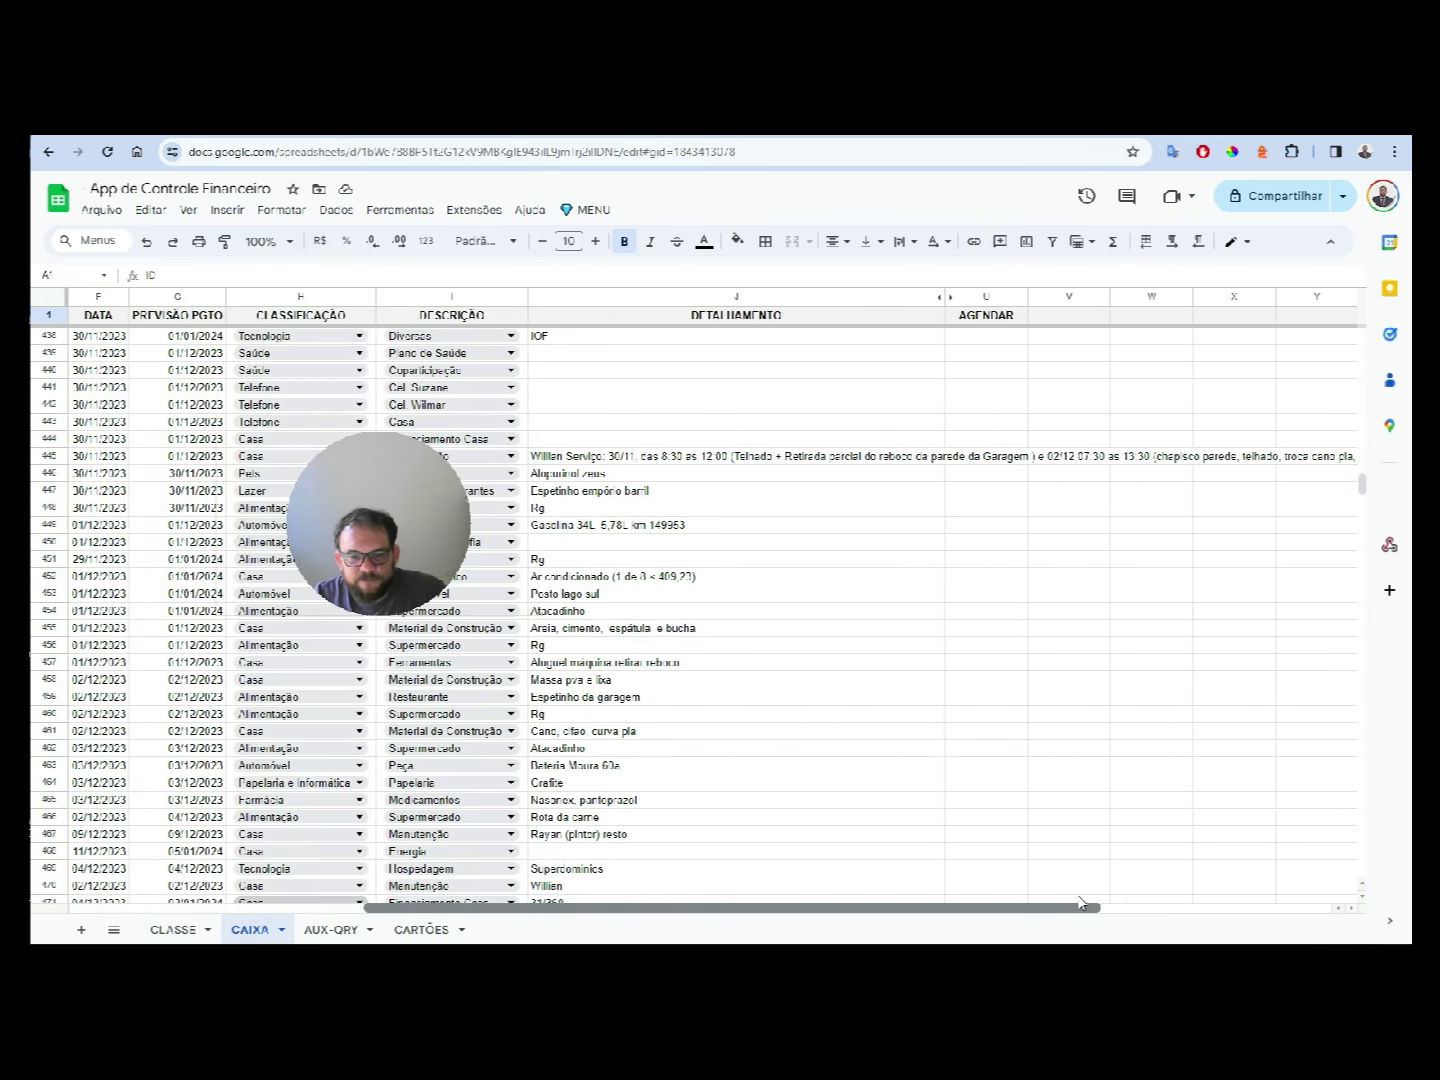
pyautogui.click(944, 298)
pyautogui.moveTo(760, 907); pyautogui.dragTo(897, 904)
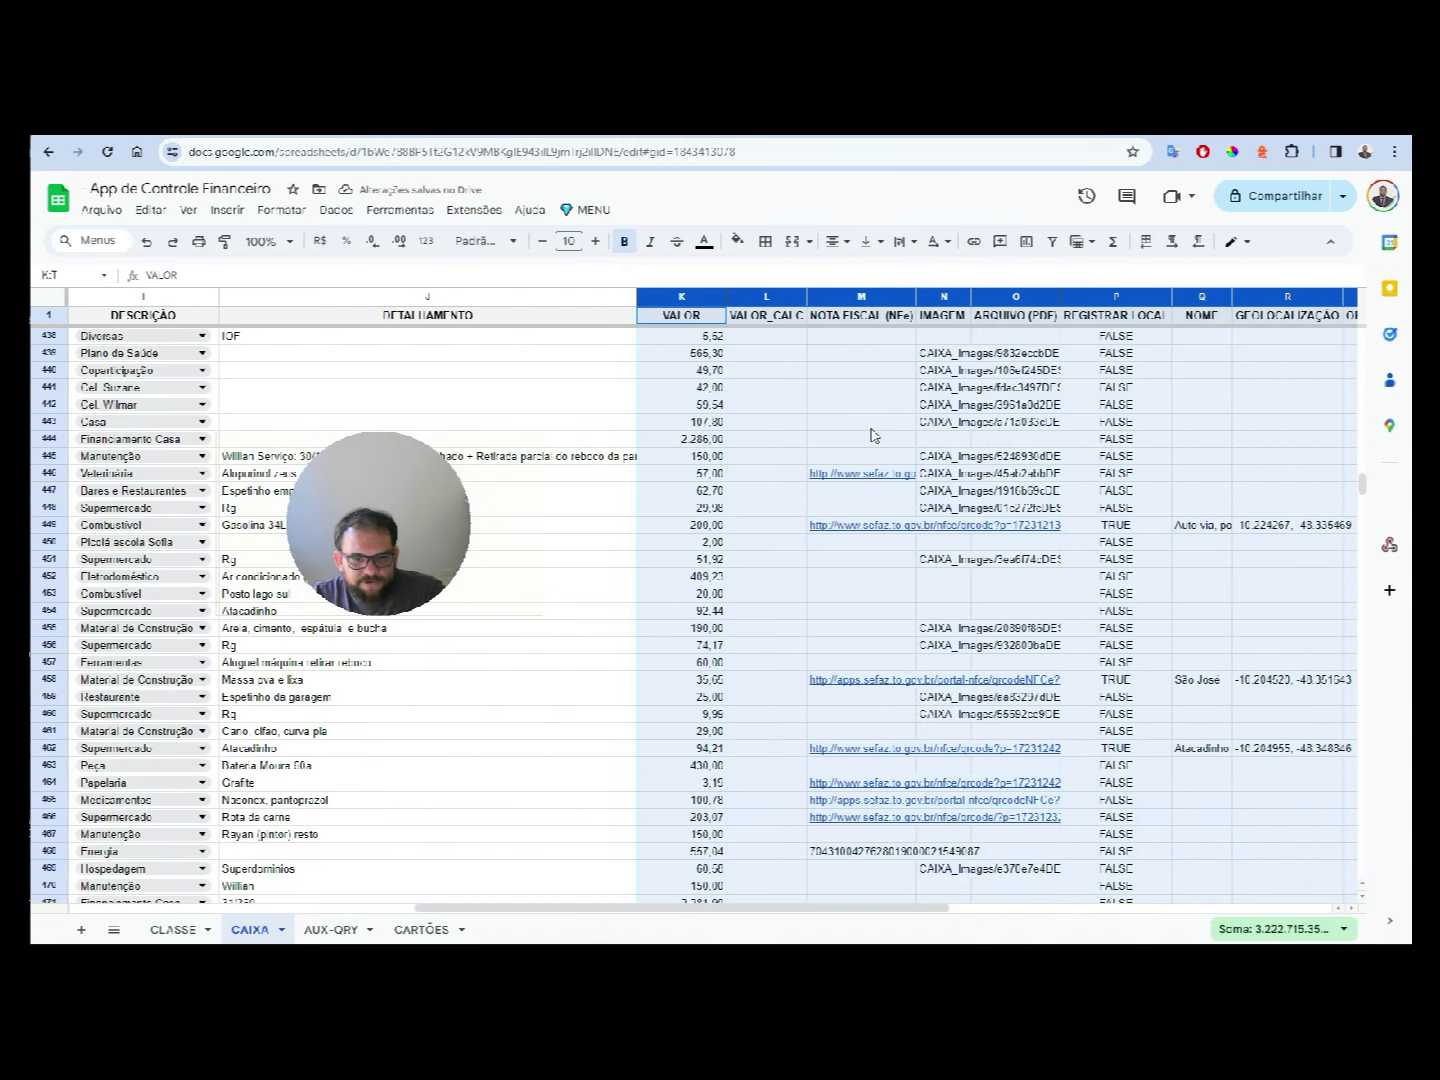
pyautogui.click(910, 372)
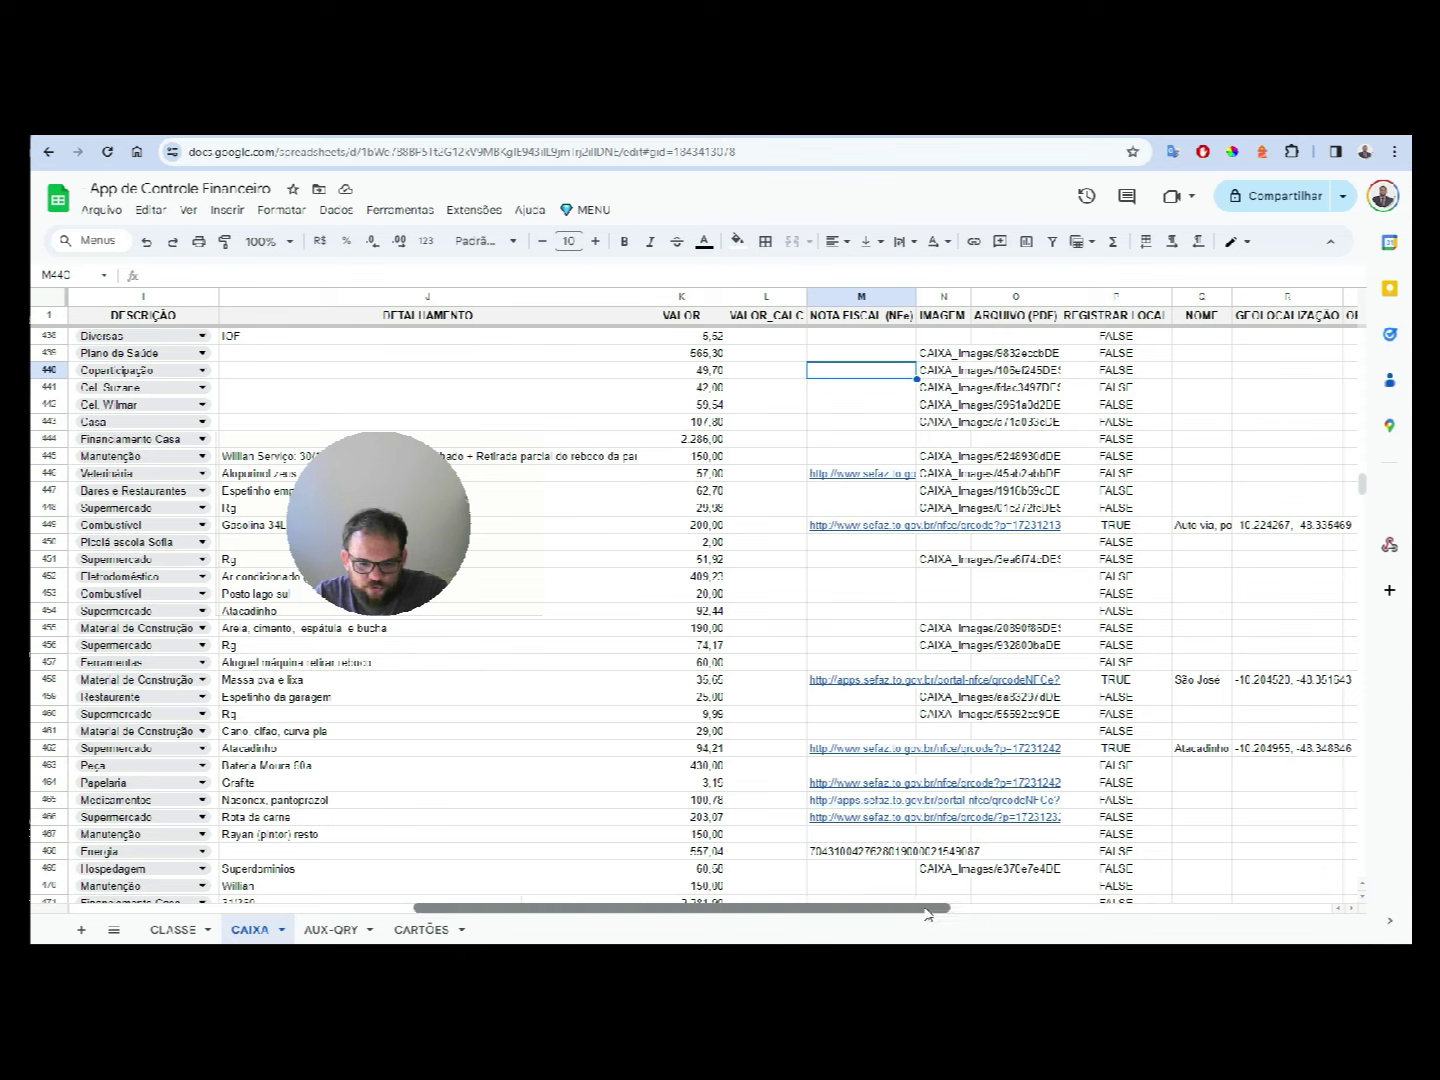
pyautogui.moveTo(816, 907); pyautogui.dragTo(922, 905)
pyautogui.moveTo(1118, 918); pyautogui.dragTo(1136, 913)
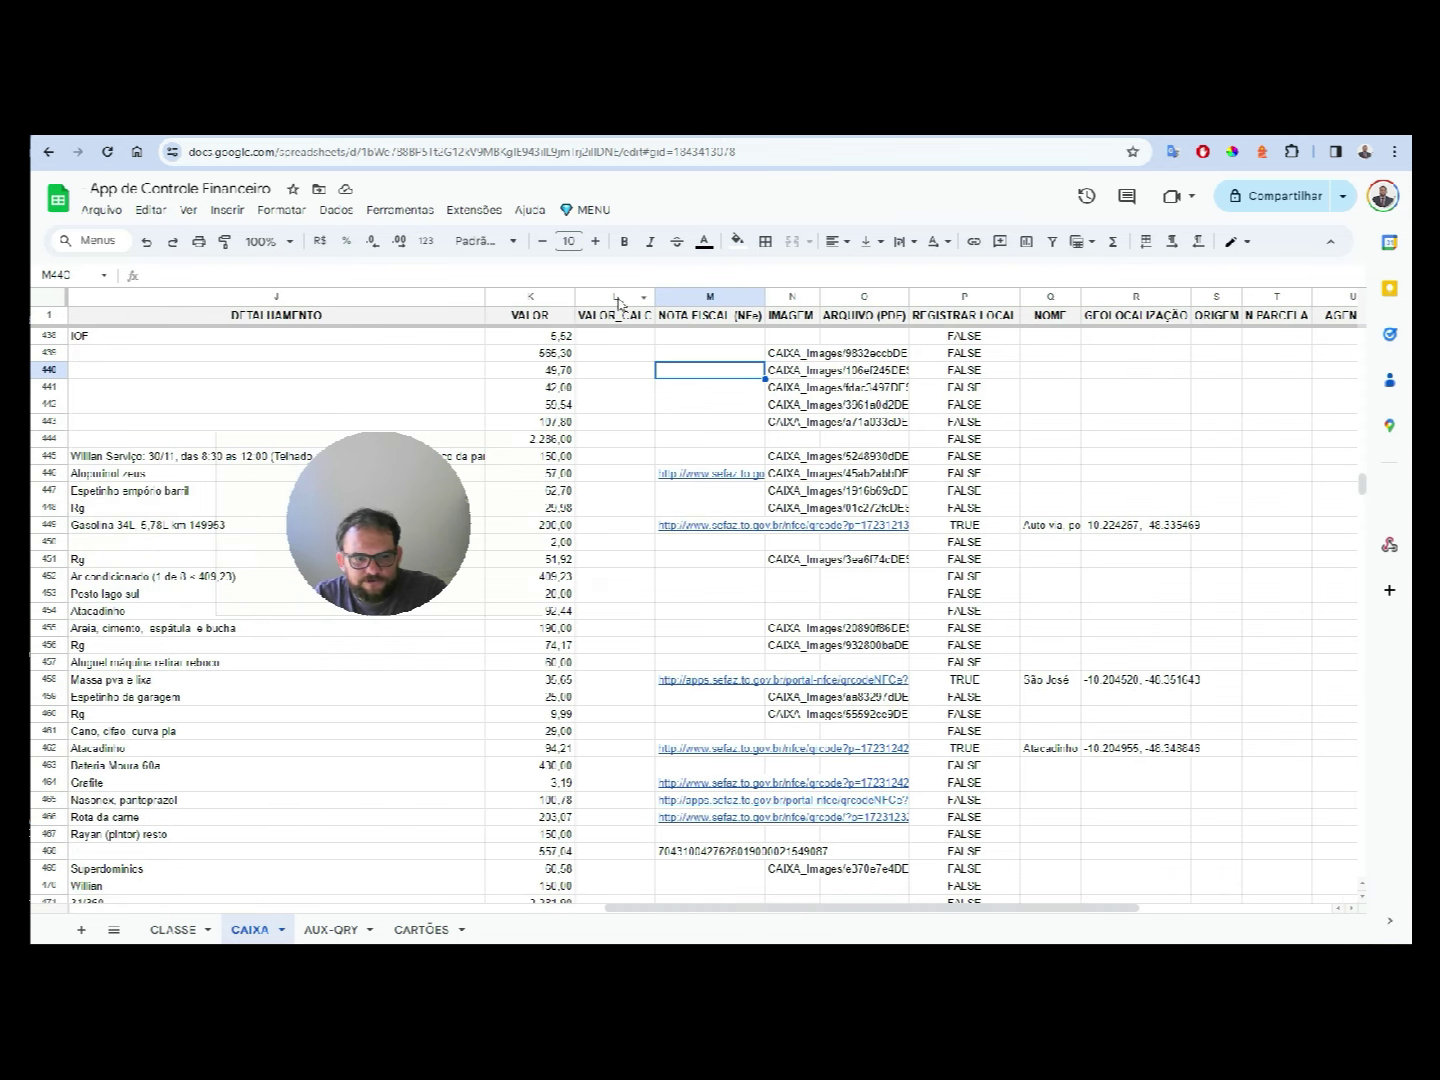
pyautogui.moveTo(618, 303)
pyautogui.mouseDown()
pyautogui.moveTo(429, 443)
pyautogui.moveTo(423, 366)
pyautogui.mouseUp()
# - Hide columns L–T again so VALOR sits beside AGENDAR
pyautogui.rightClick(423, 365)
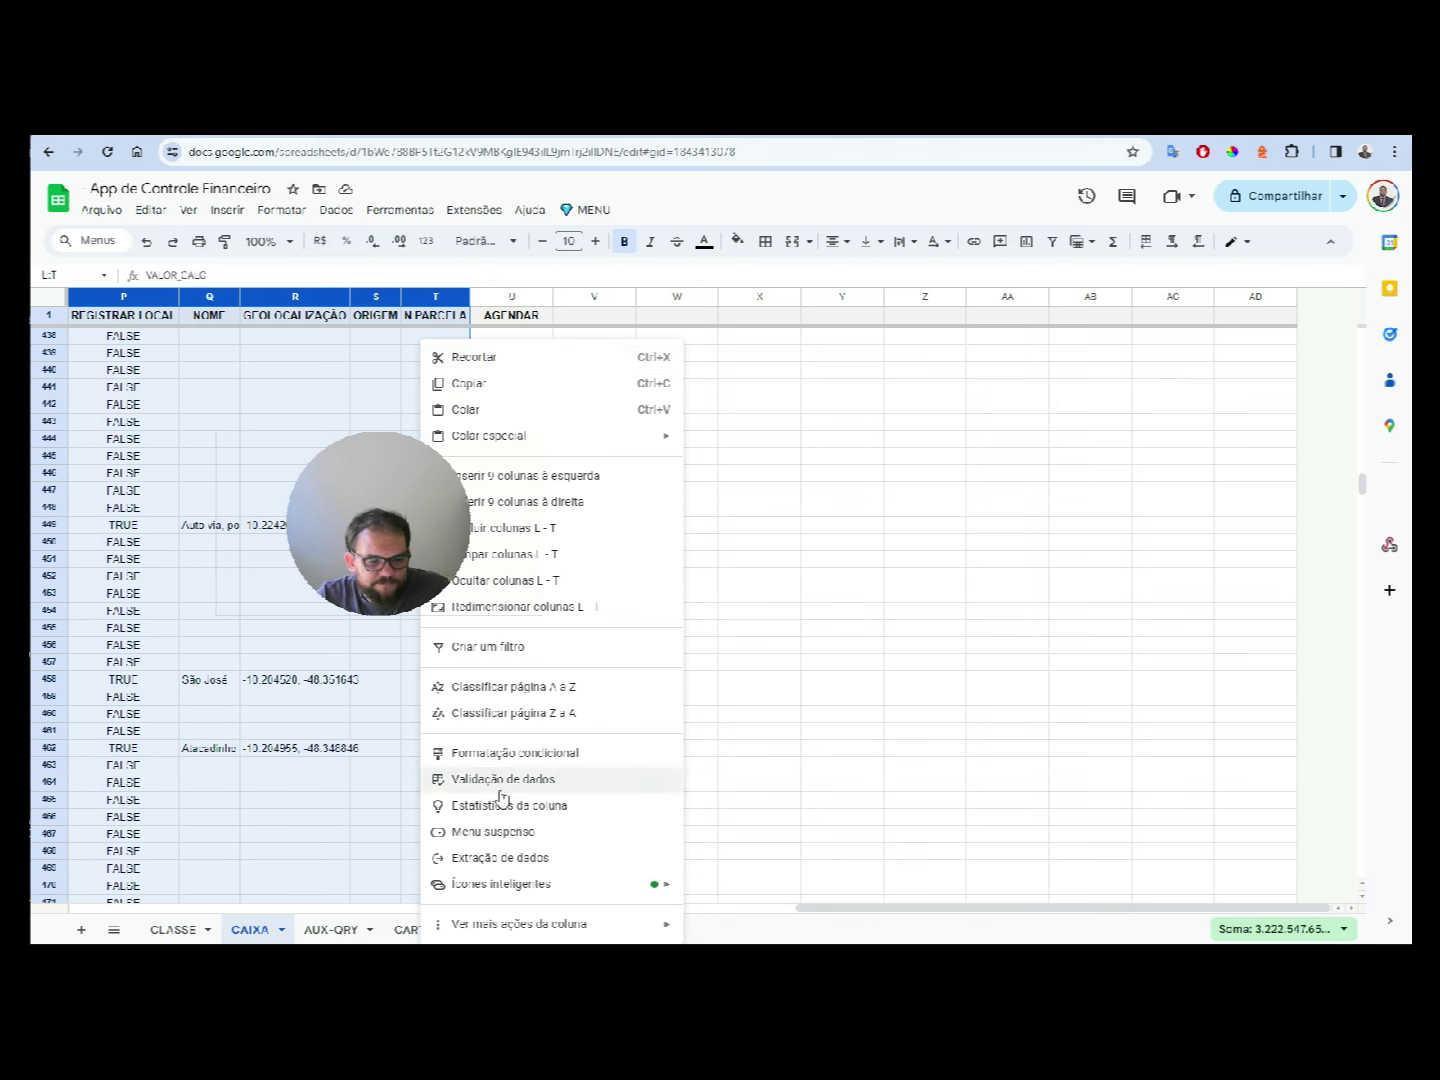
pyautogui.press('Escape')
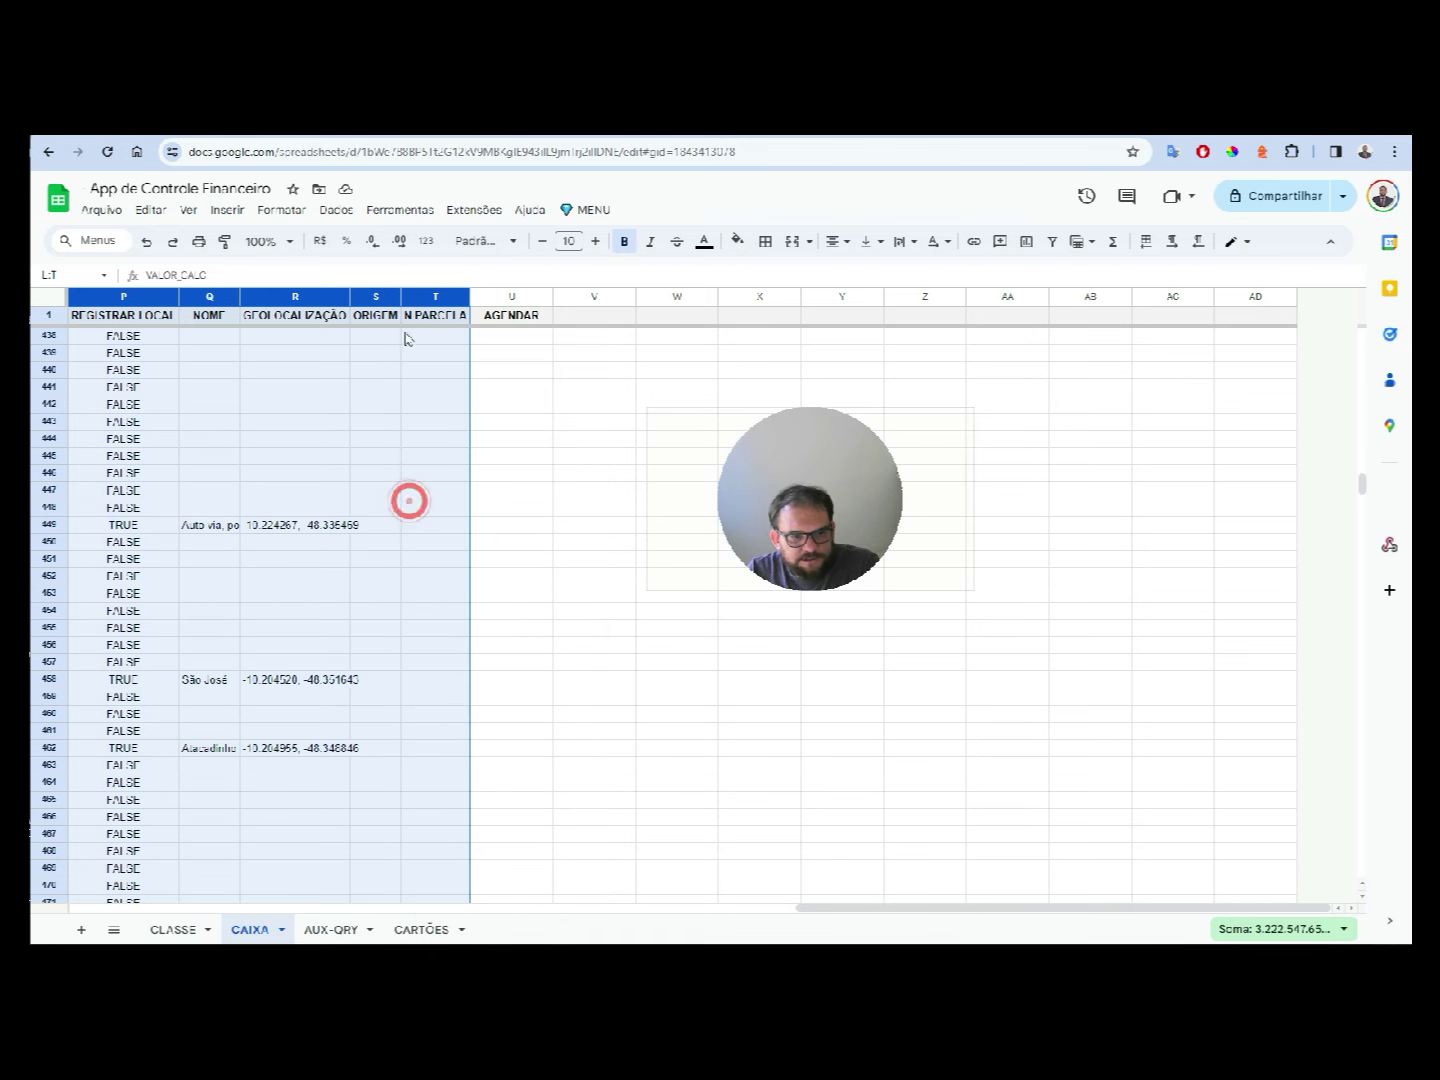
pyautogui.rightClick(413, 338)
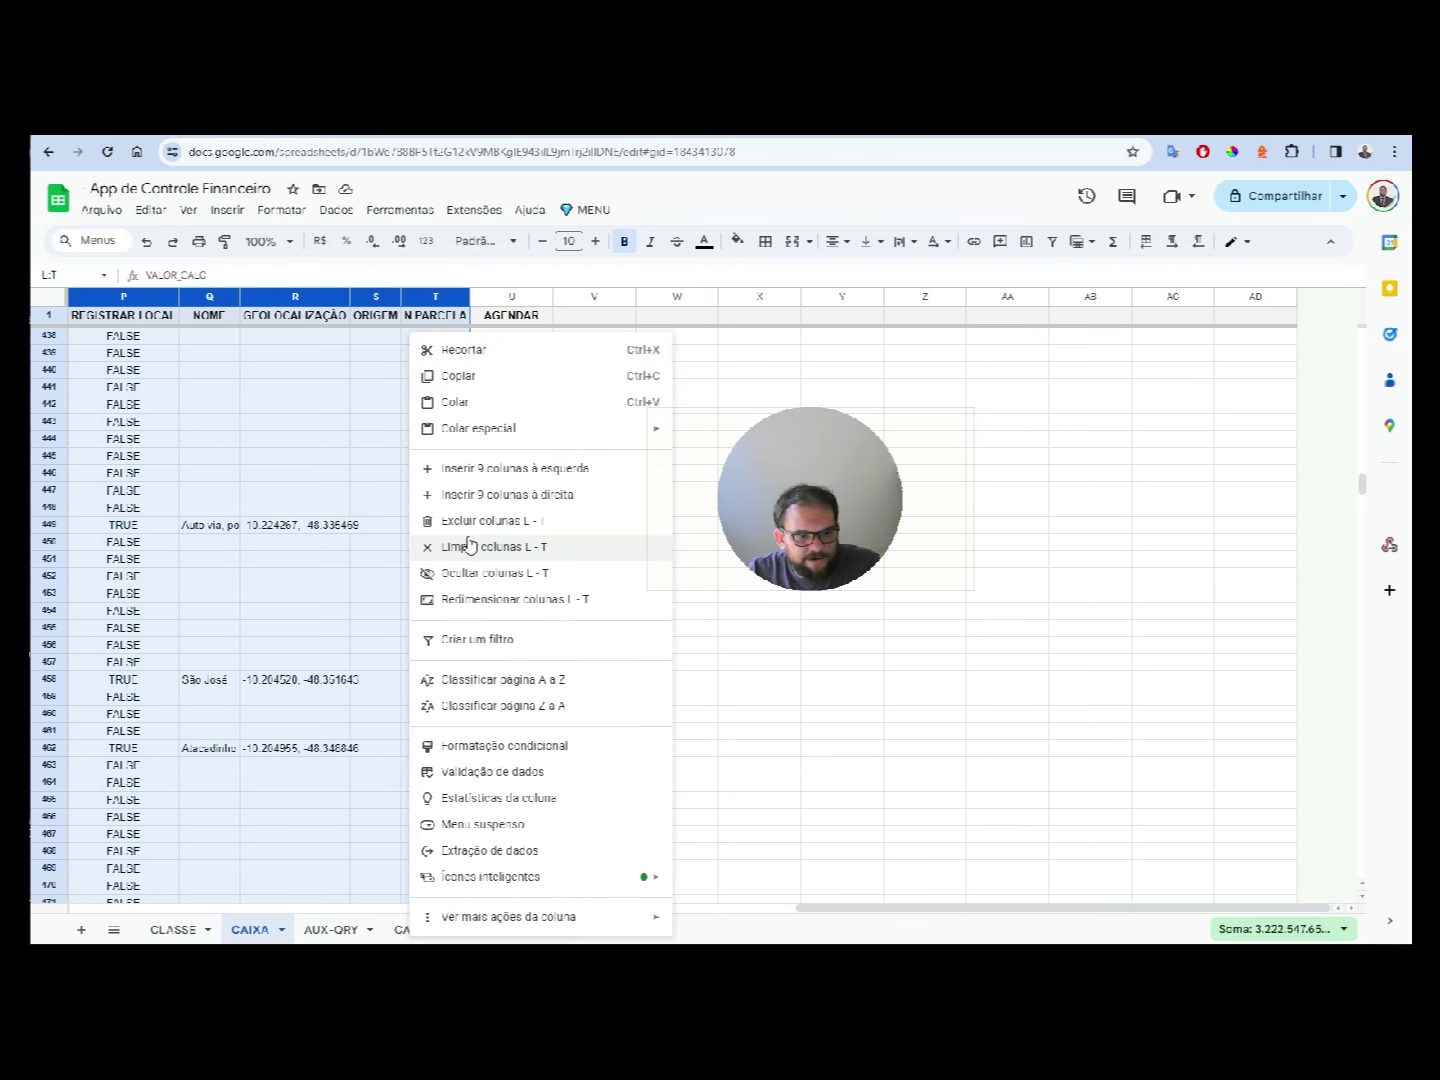
pyautogui.click(473, 572)
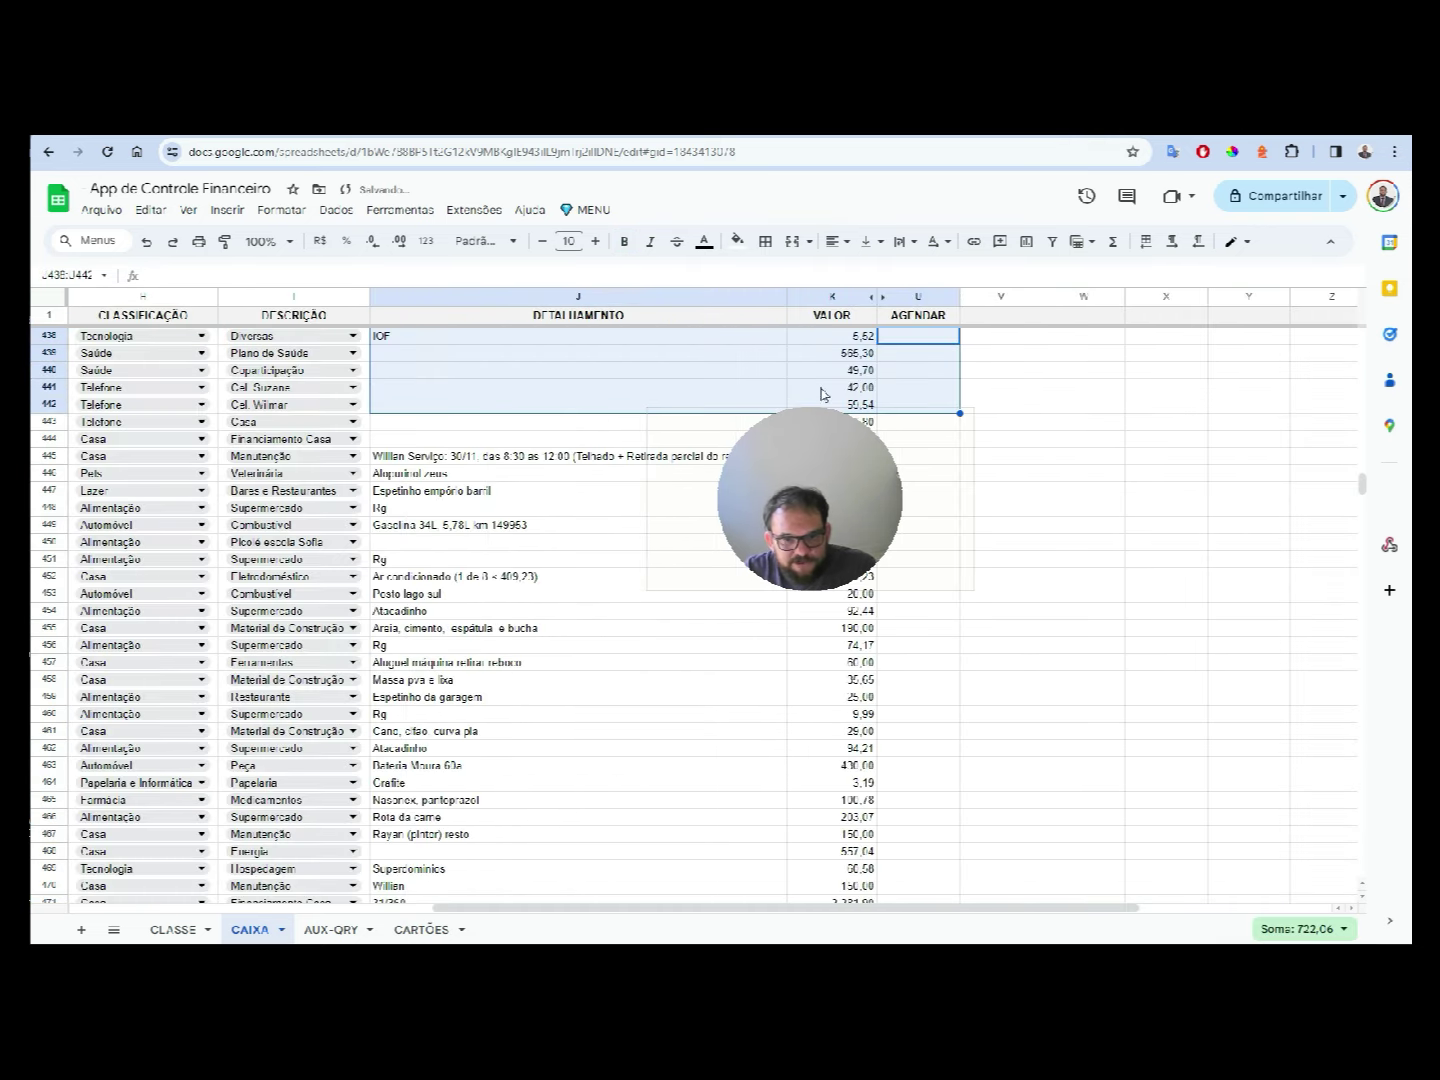
pyautogui.scroll(-5, 941, 401)
pyautogui.click(928, 345)
pyautogui.moveTo(1362, 491); pyautogui.dragTo(1360, 541)
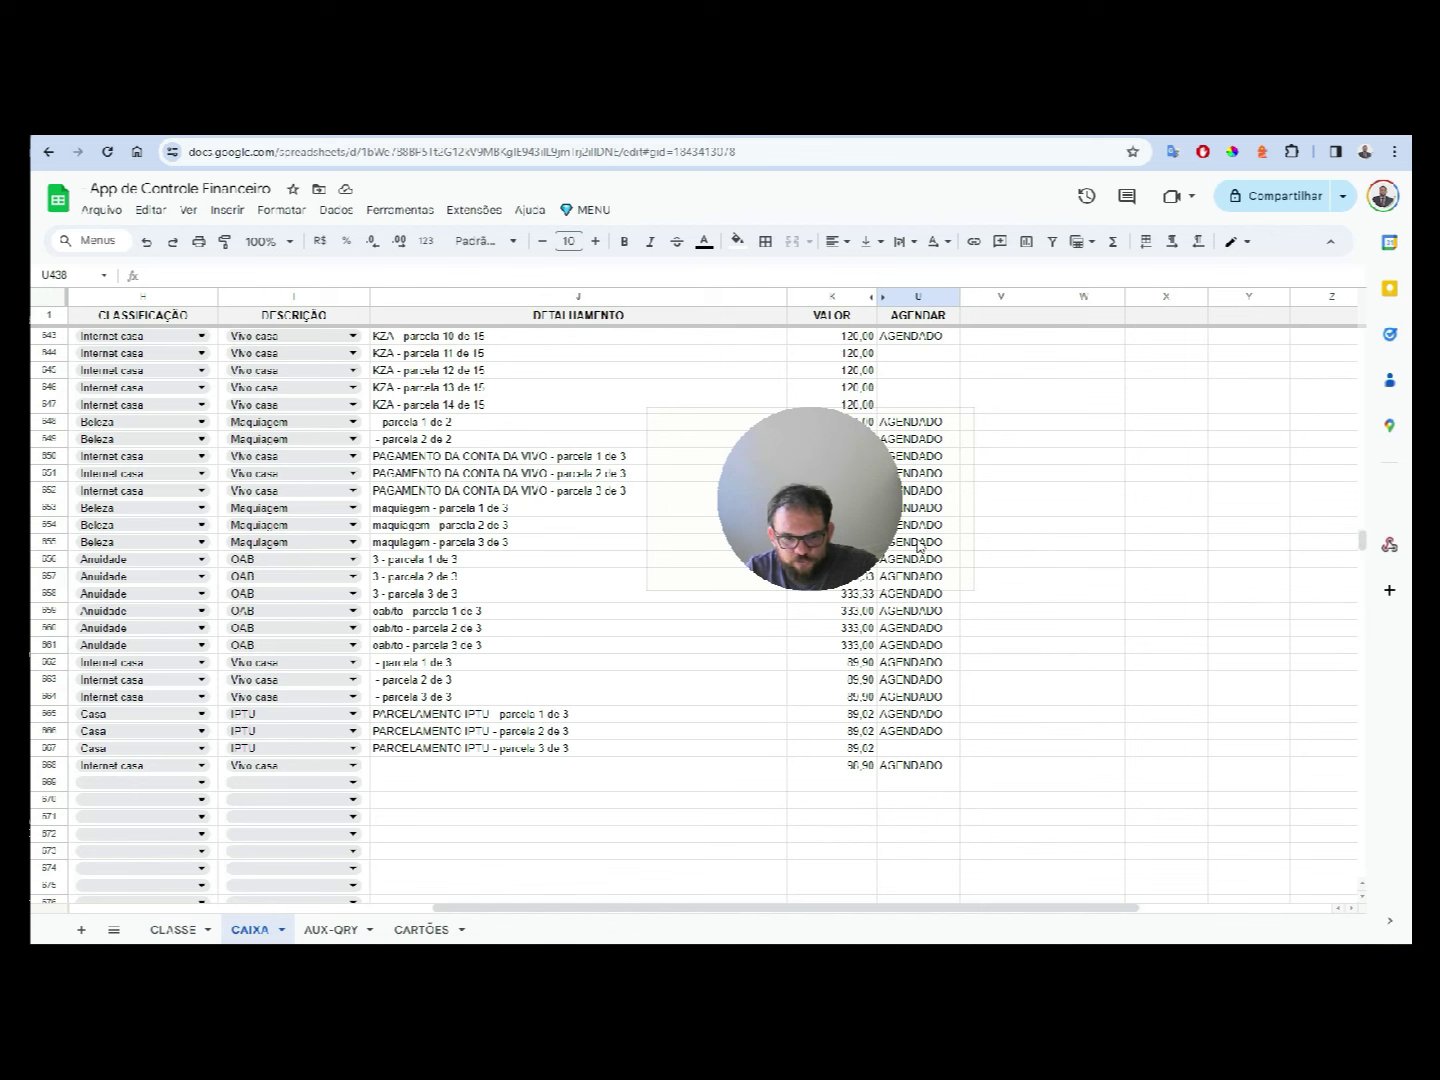
# - Enter SIM in the third IPTU instalment's AGENDAR cell
pyautogui.click(920, 750)
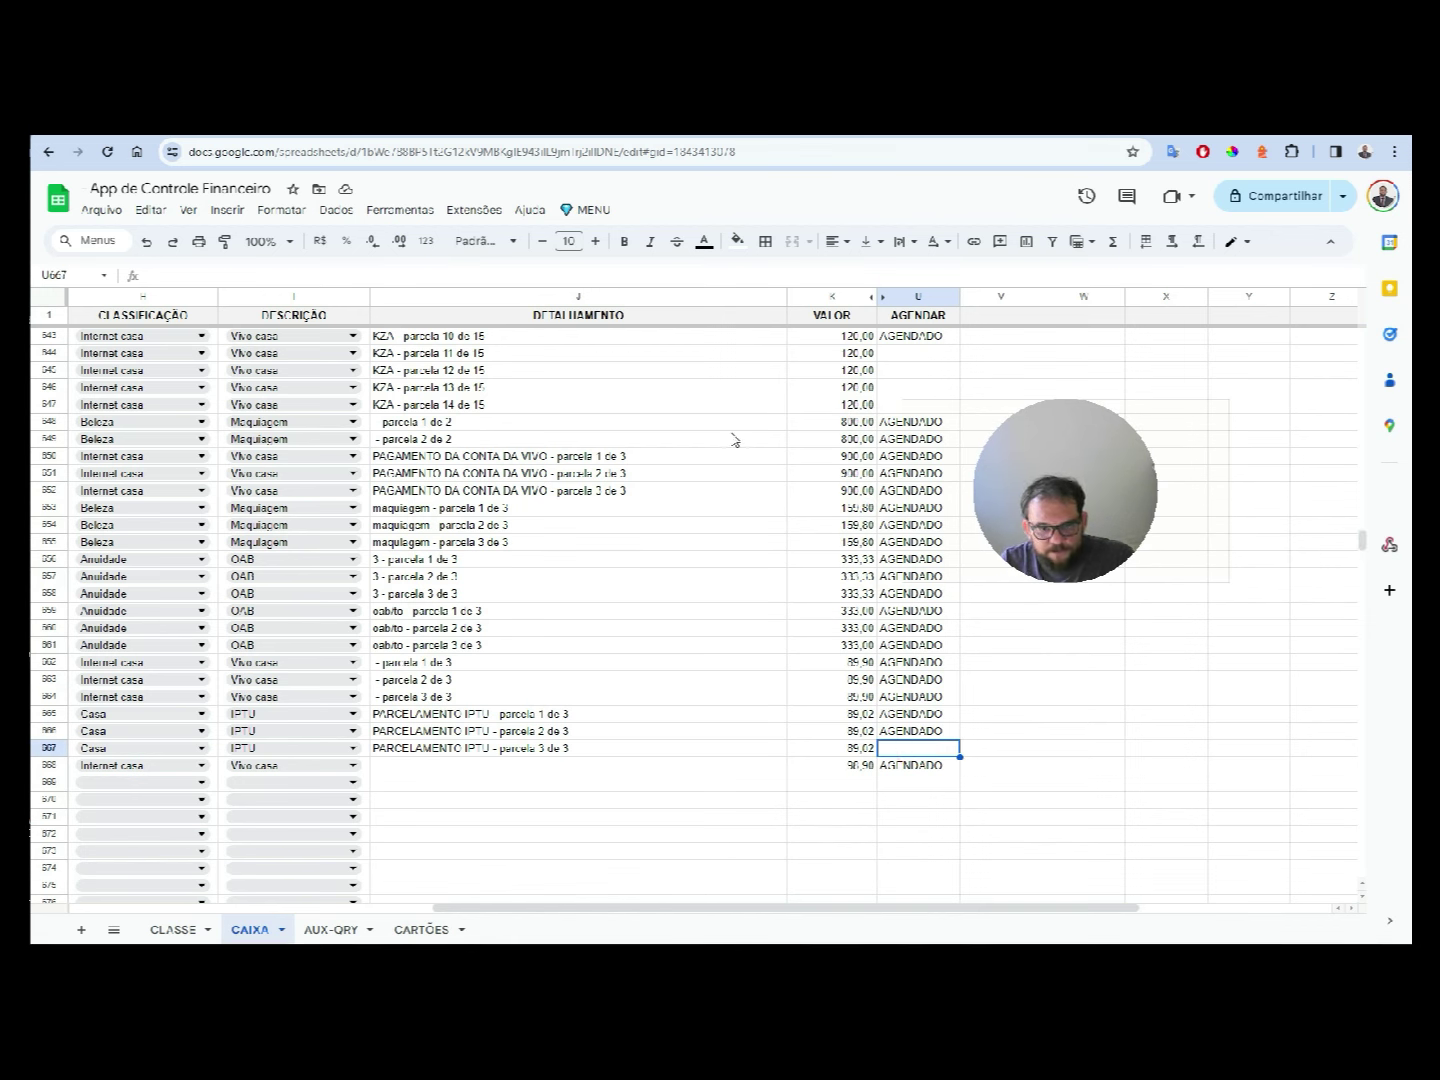
pyautogui.write('SIM')
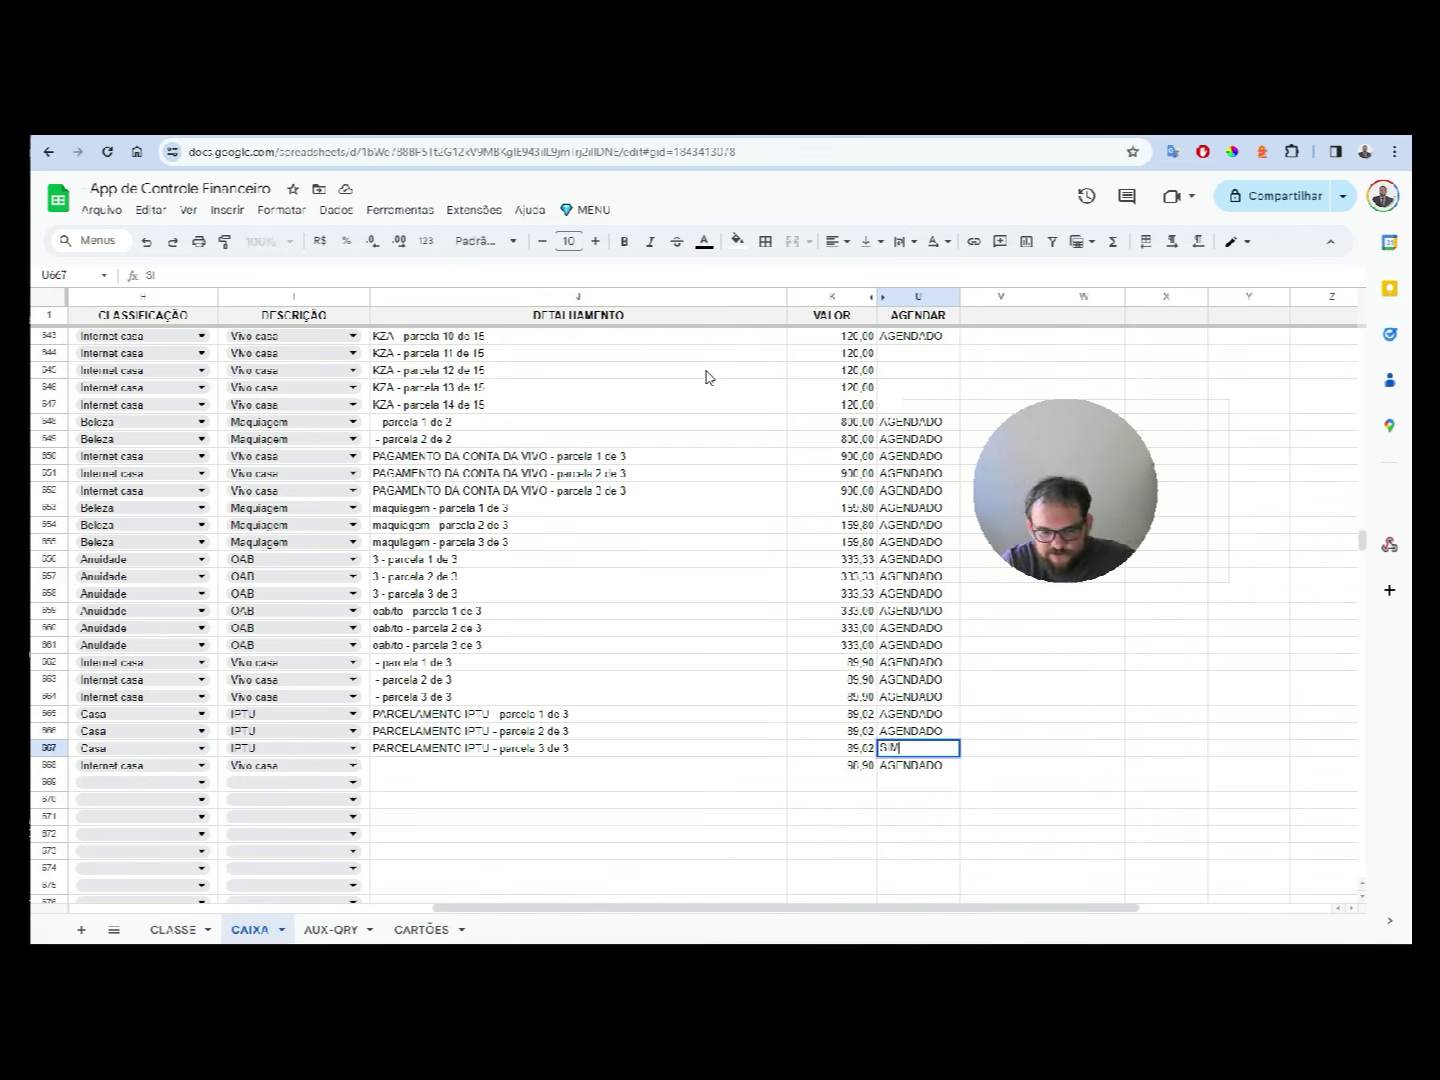
pyautogui.press('Return')
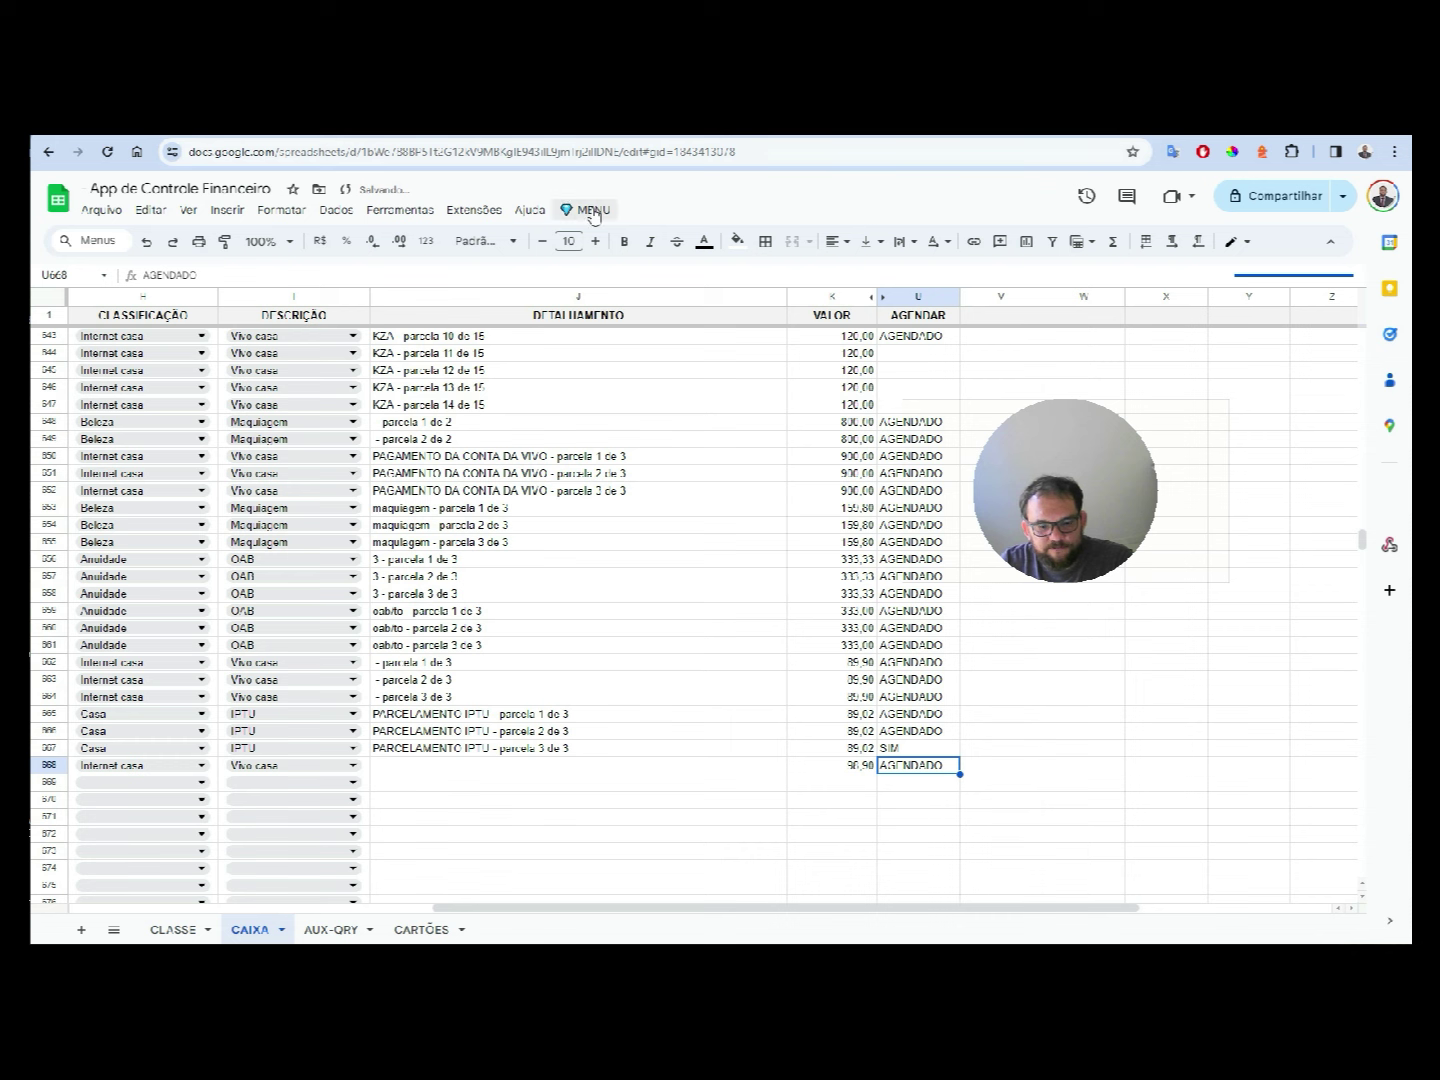
# - Run the scheduling script from the custom MENU and check the row's AGENDADO status and due date
pyautogui.click(581, 210)
pyautogui.click(626, 240)
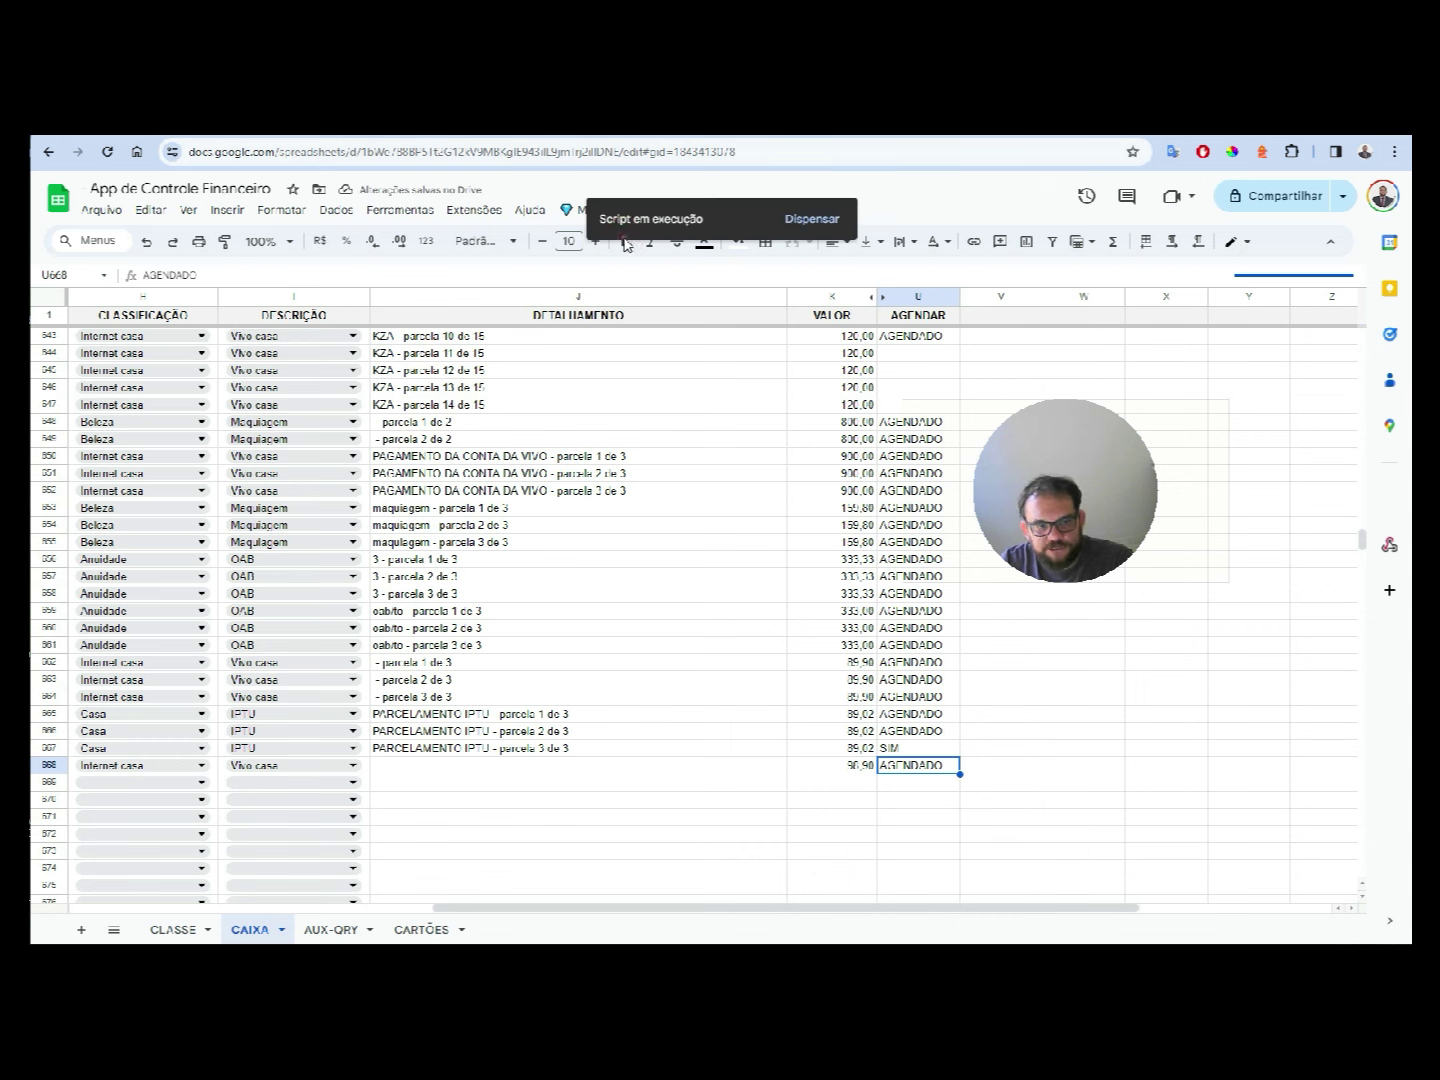
pyautogui.click(912, 748)
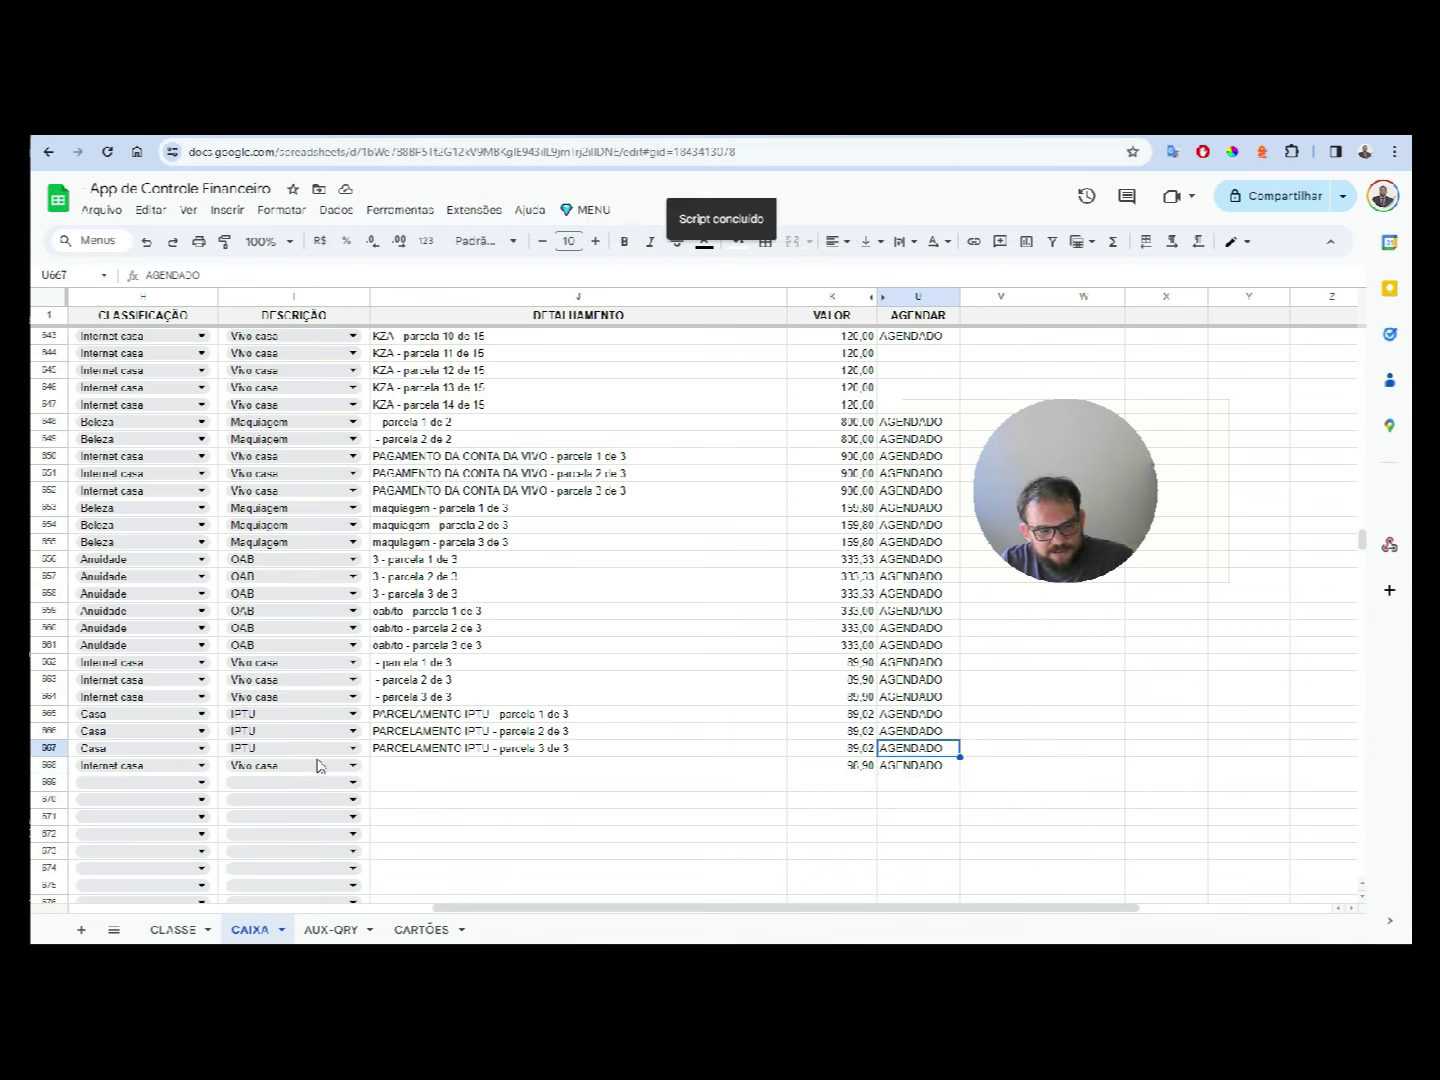
pyautogui.press('Left')
pyautogui.press('Left')
pyautogui.press('Left')
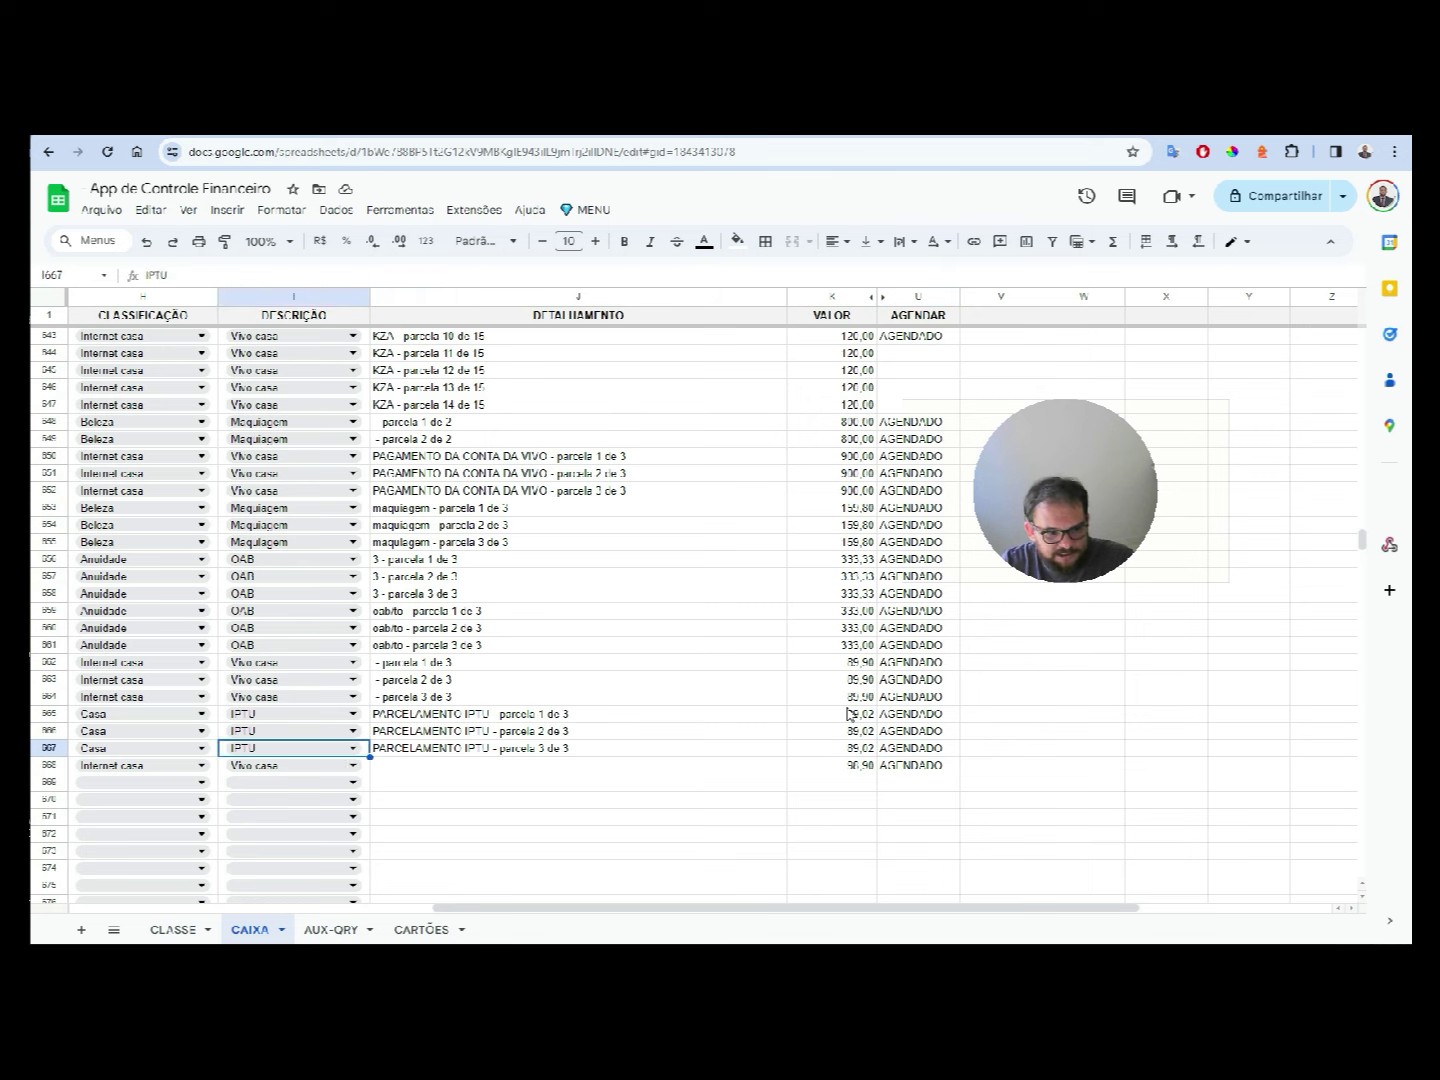
pyautogui.press('Left')
pyautogui.press('Left')
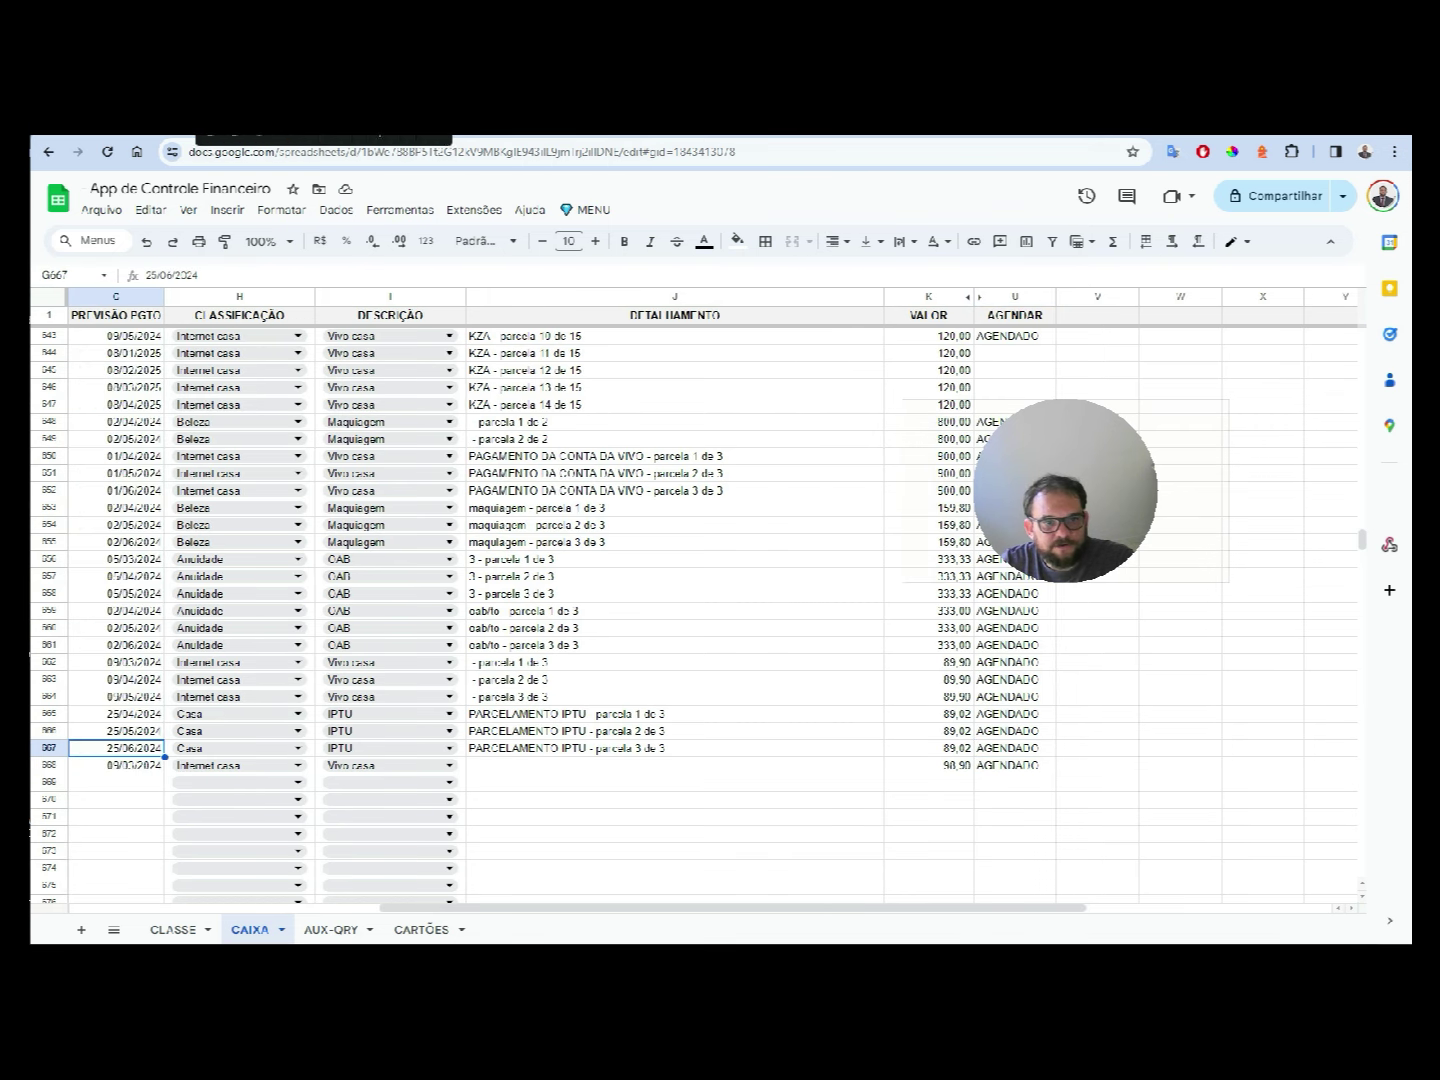
# - Open the main Google Calendar view in a new tab
pyautogui.hotkey('ctrl', 't')
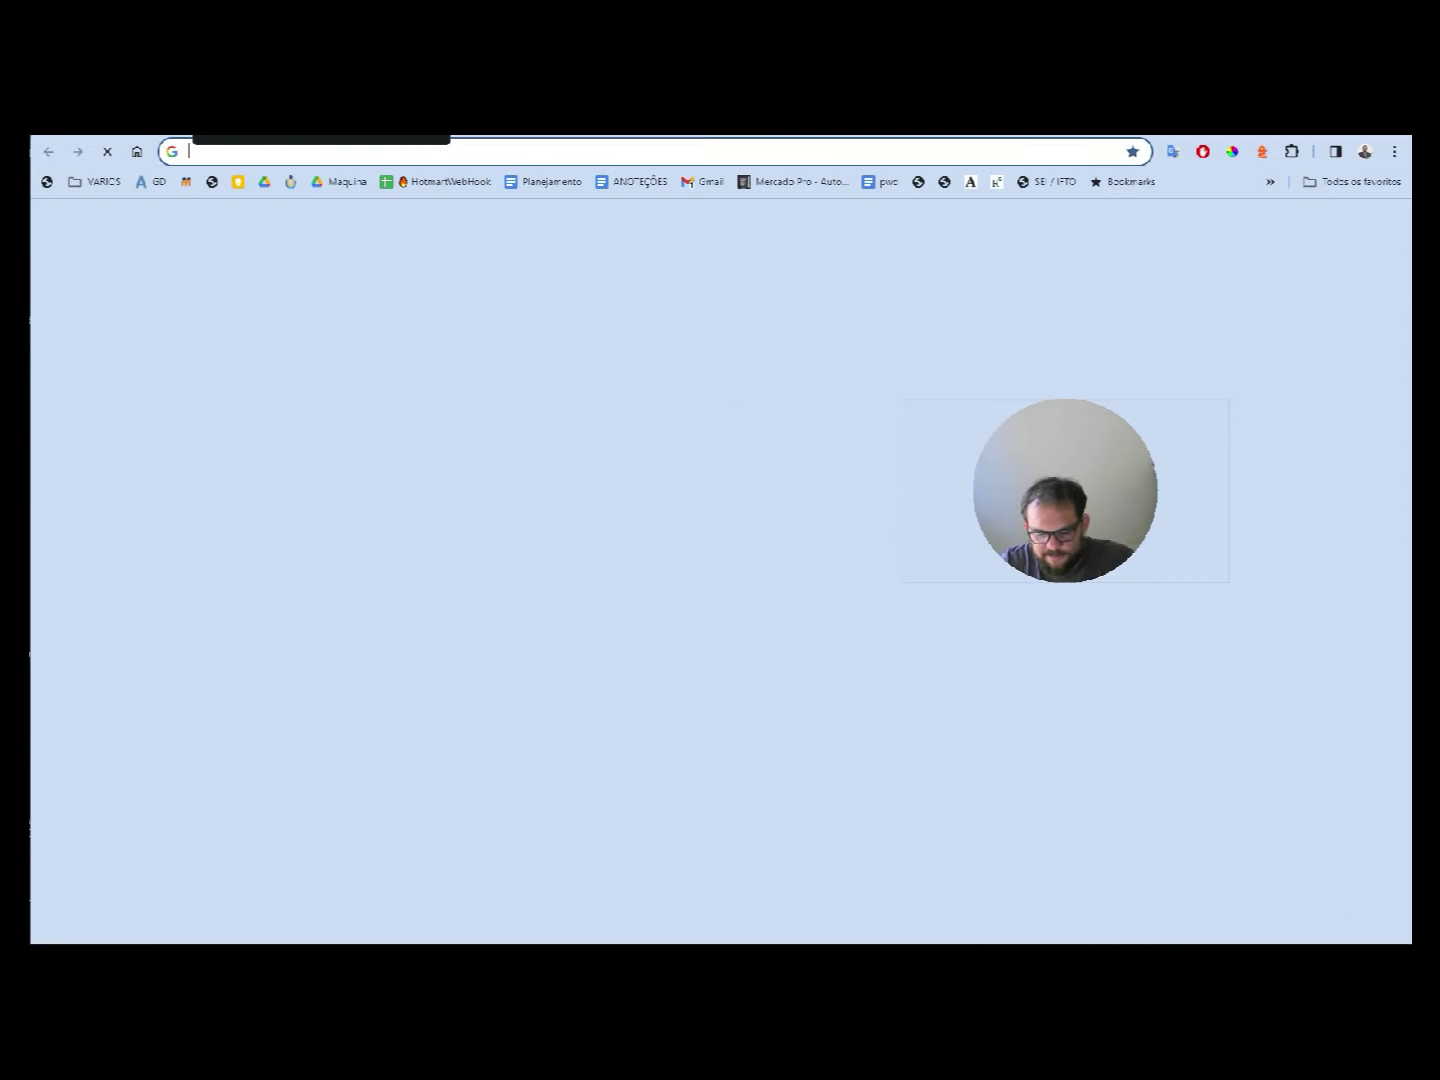
pyautogui.write('AGEN')
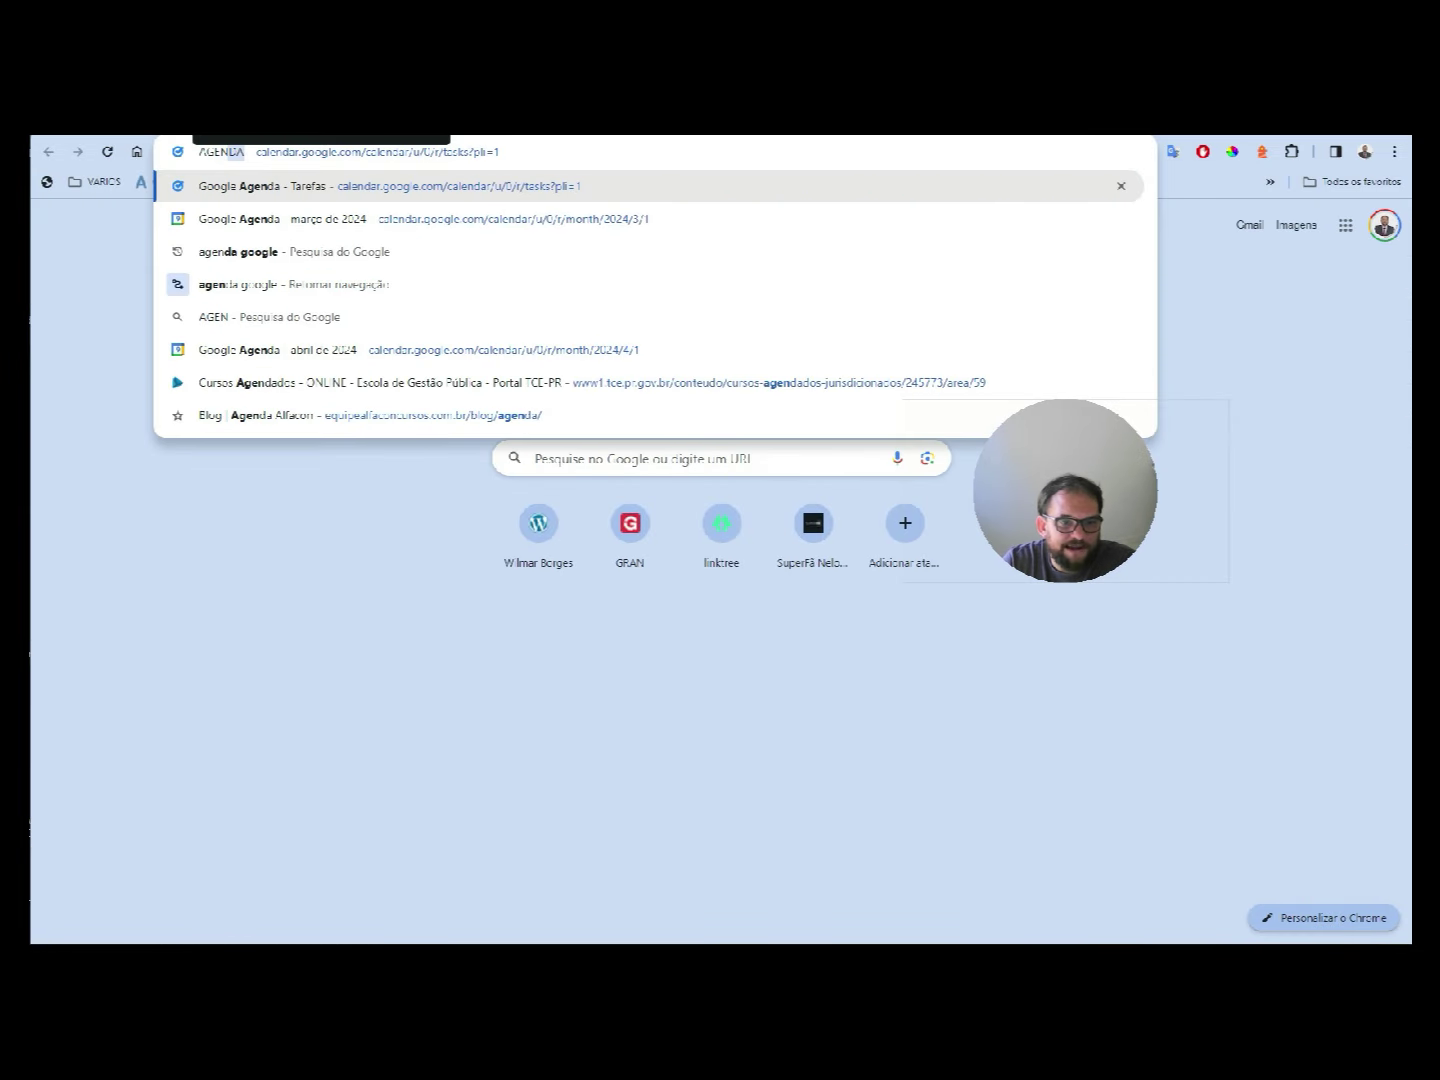
pyautogui.press('Return')
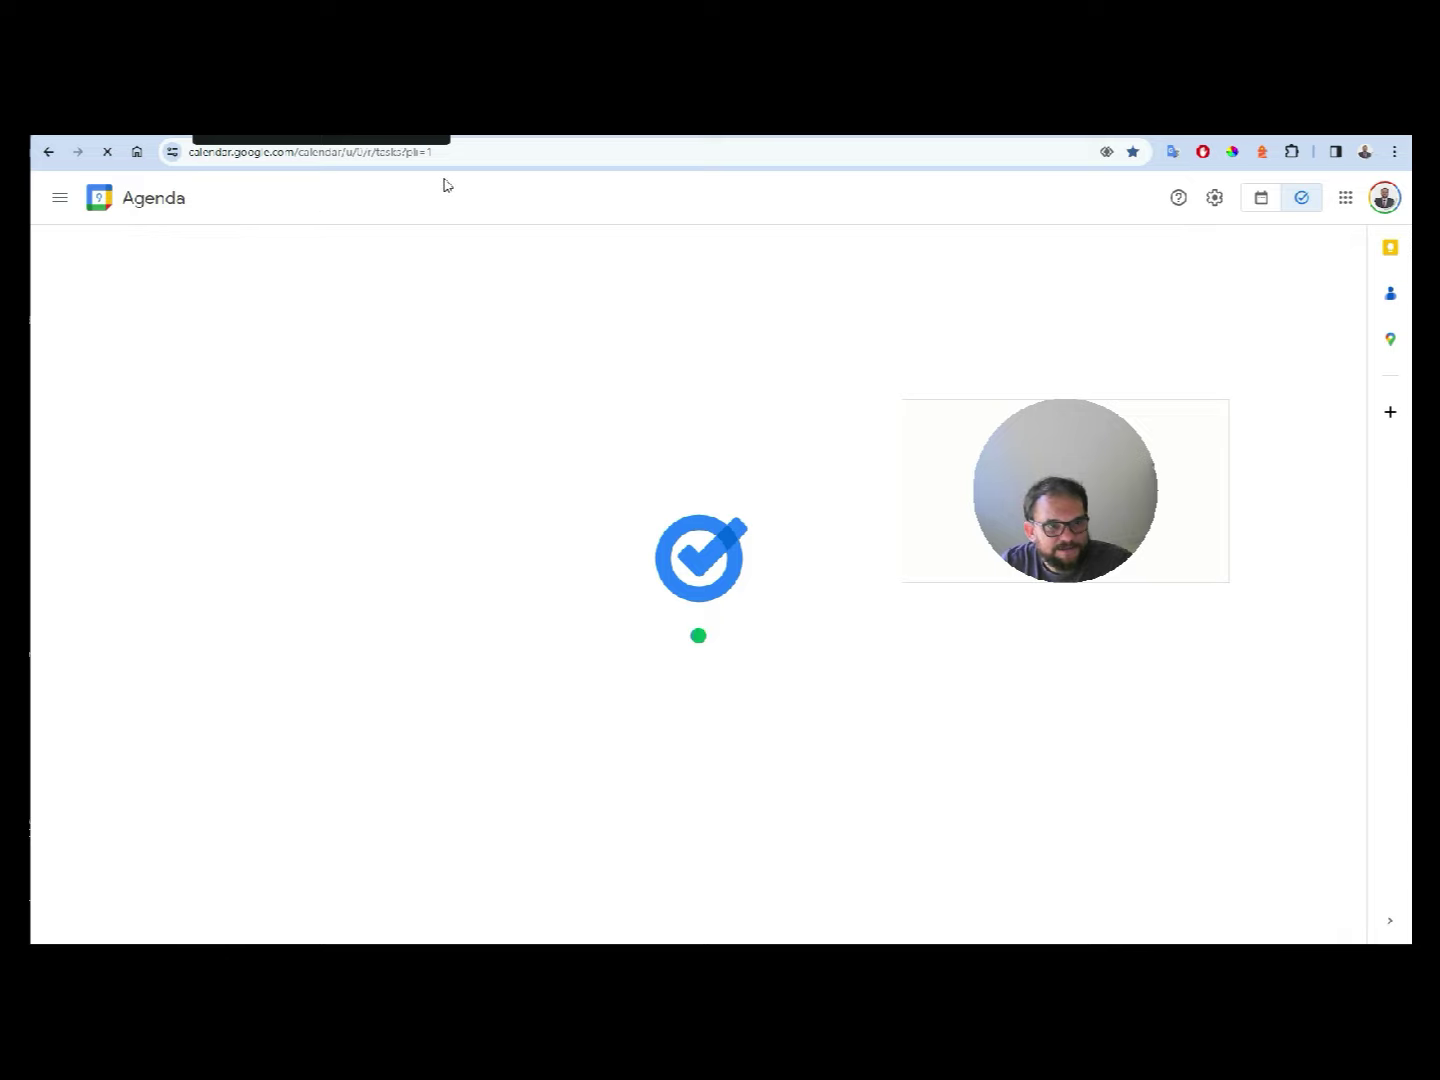
pyautogui.moveTo(347, 152); pyautogui.dragTo(754, 206)
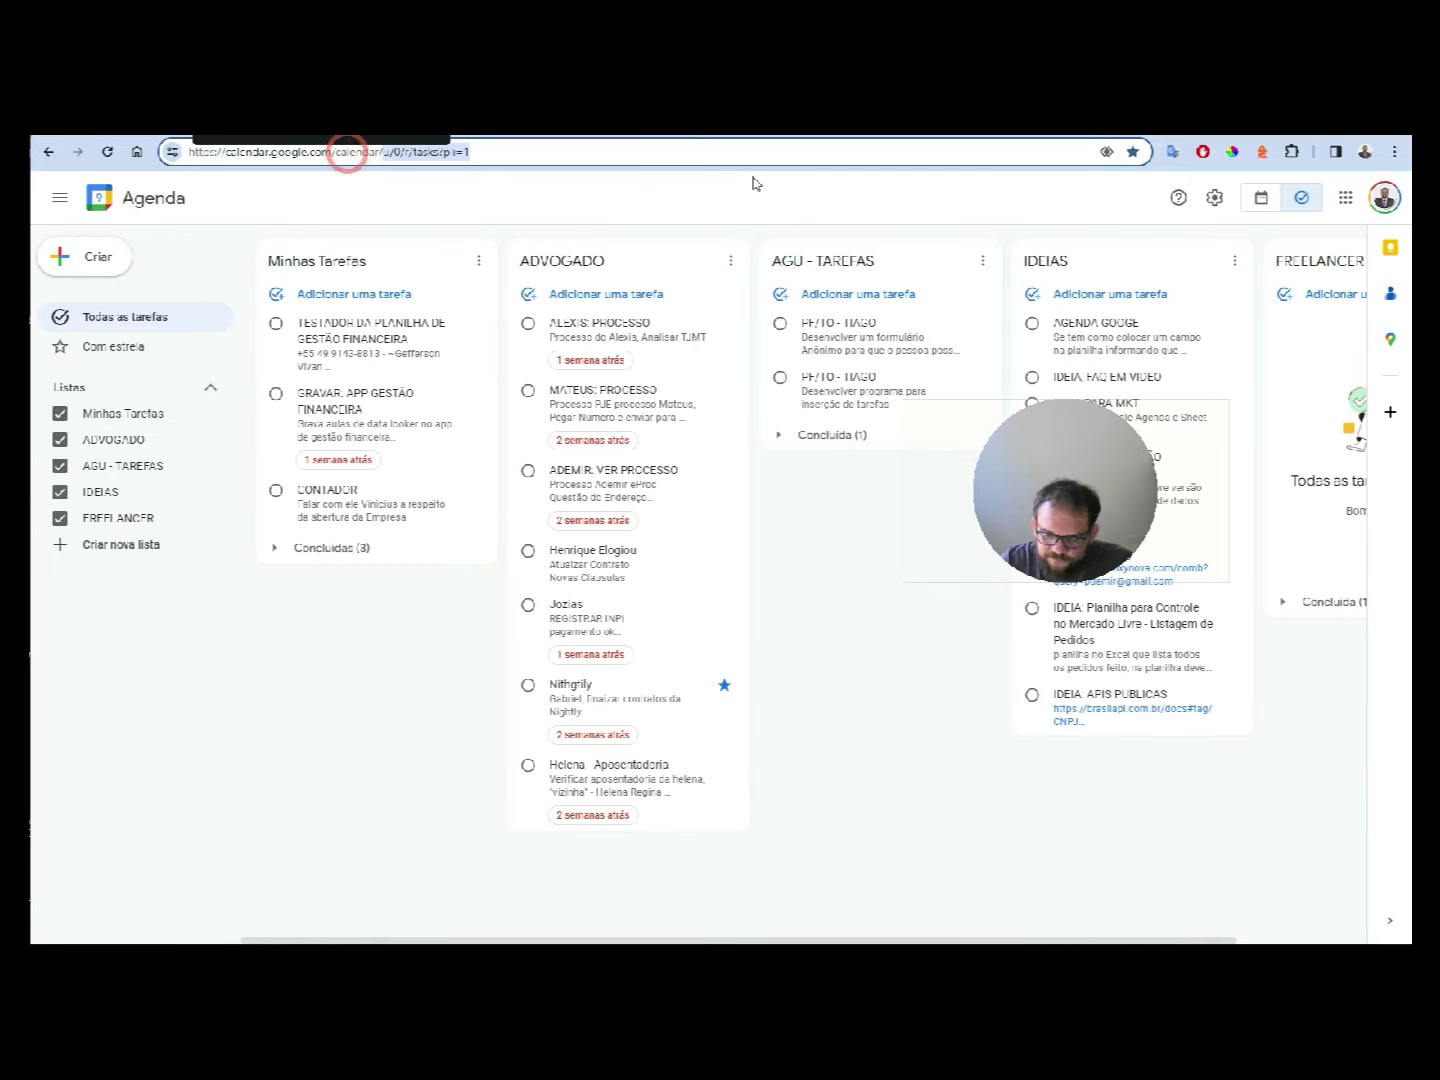
pyautogui.press('BackSpace')
pyautogui.press('BackSpace')
pyautogui.press('BackSpace')
pyautogui.press('BackSpace')
pyautogui.press('BackSpace')
pyautogui.press('BackSpace')
pyautogui.press('BackSpace')
pyautogui.press('BackSpace')
pyautogui.press('BackSpace')
pyautogui.press('BackSpace')
pyautogui.press('Return')
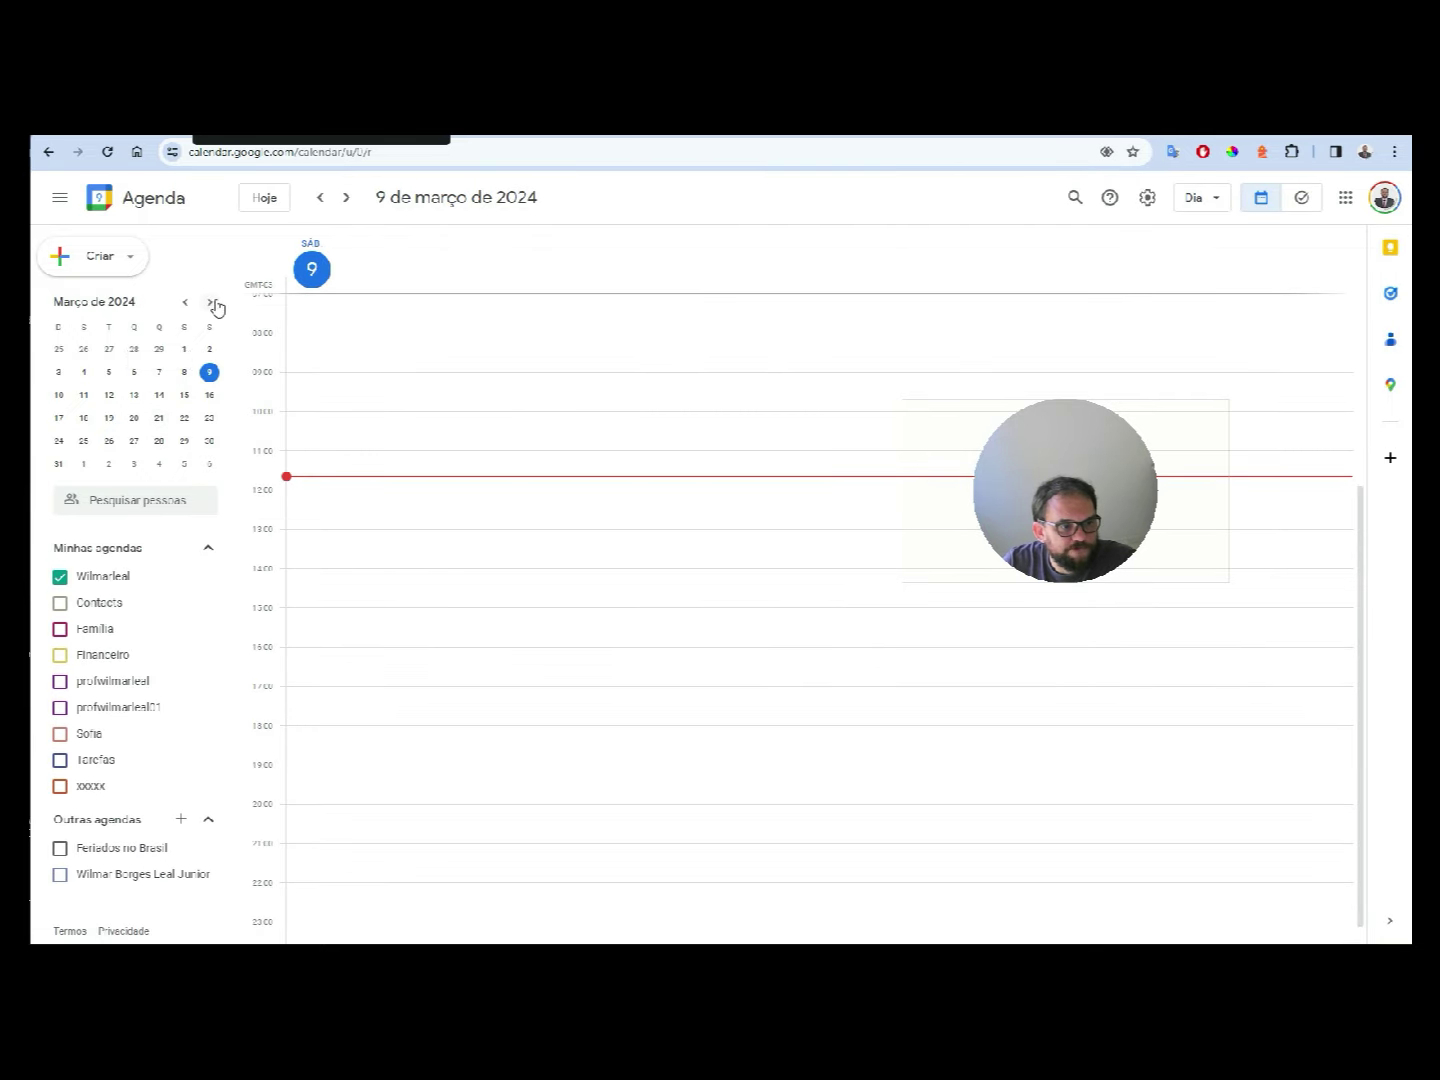
# - Go to 25 June 2024 in the calendar to find the DESPESA: IPTU event
pyautogui.click(210, 302)
pyautogui.click(211, 302)
pyautogui.click(212, 302)
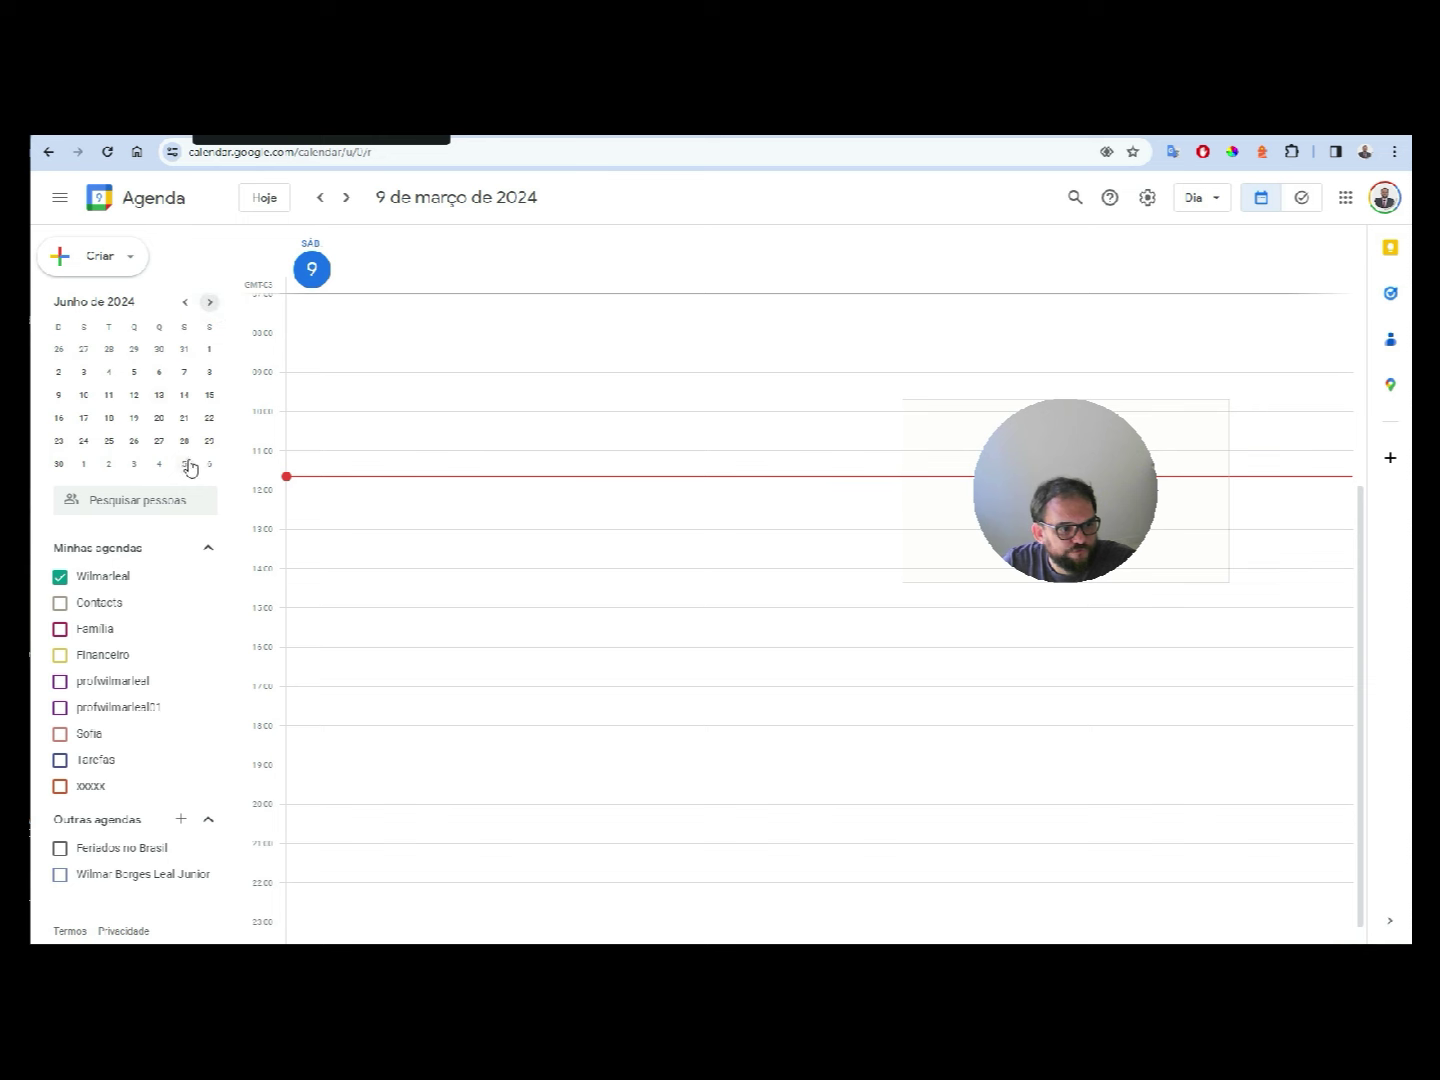
pyautogui.click(109, 441)
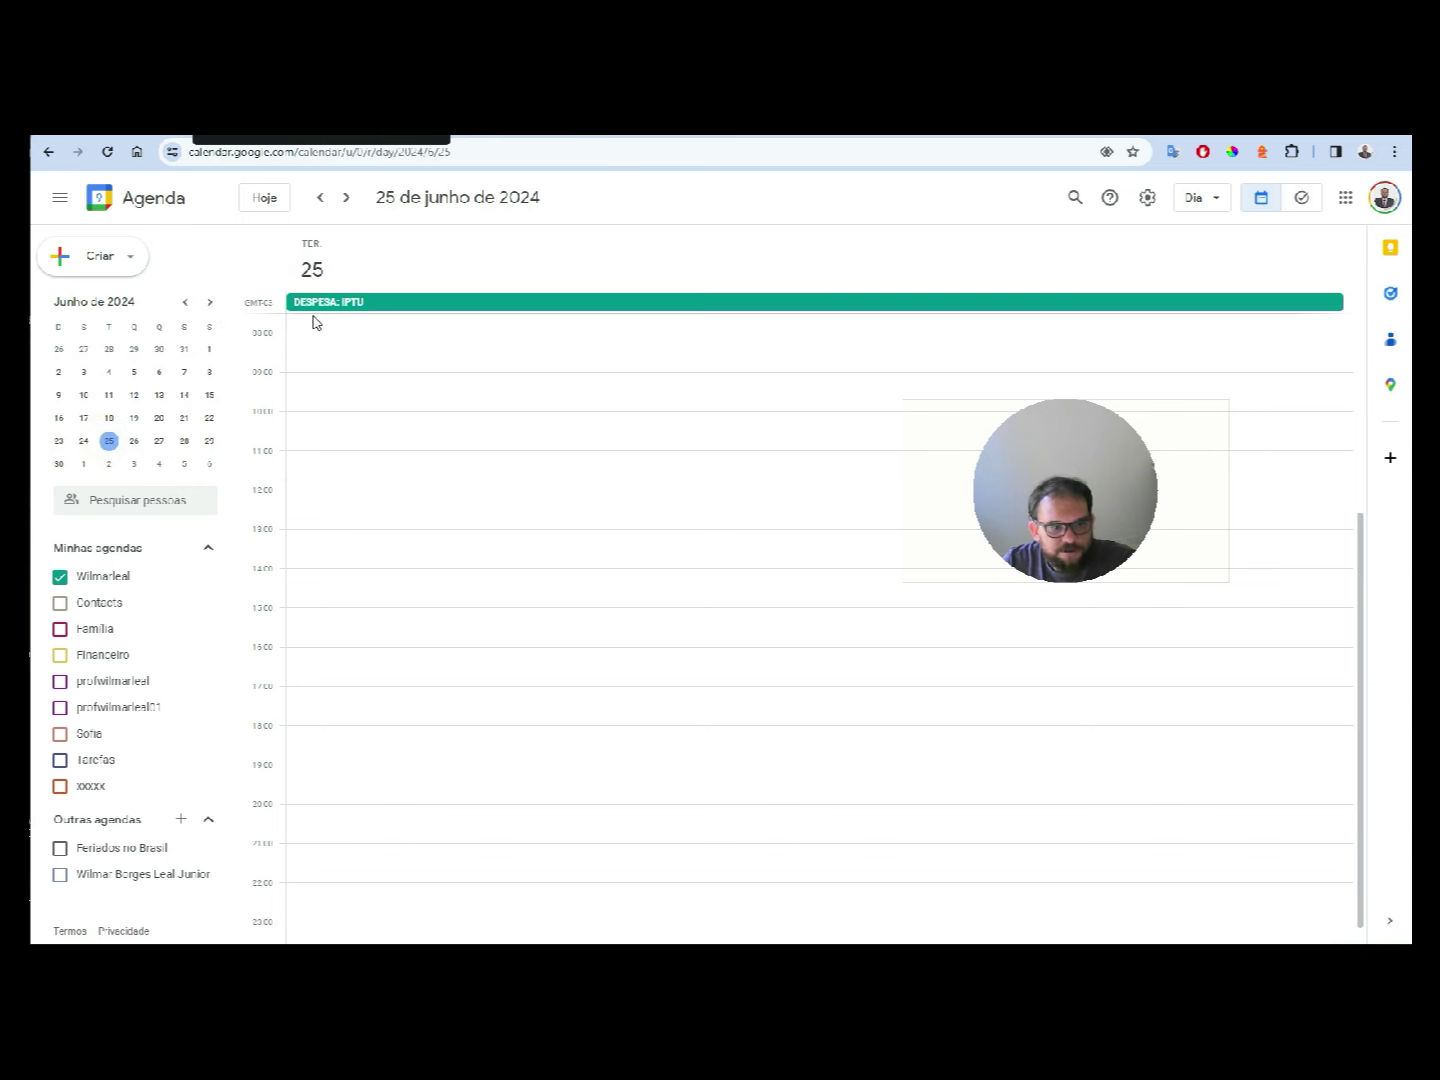
# - Open the DESPESA: IPTU event and compare it with its spreadsheet row
pyautogui.click(329, 303)
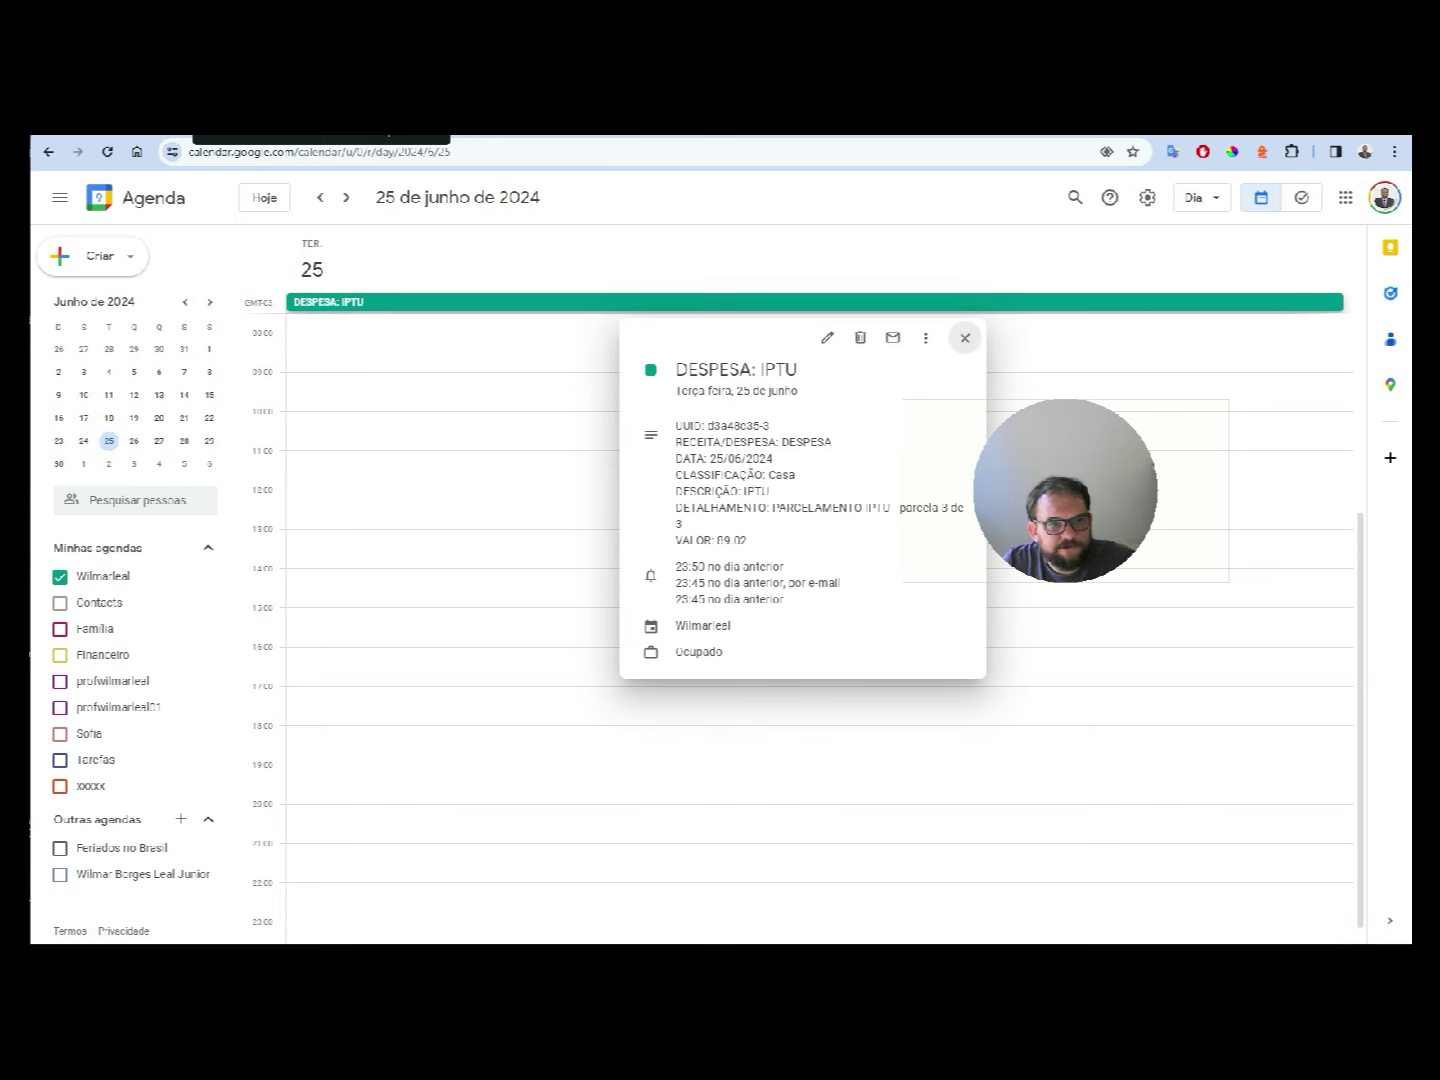
pyautogui.hotkey('ctrl', 'Tab')
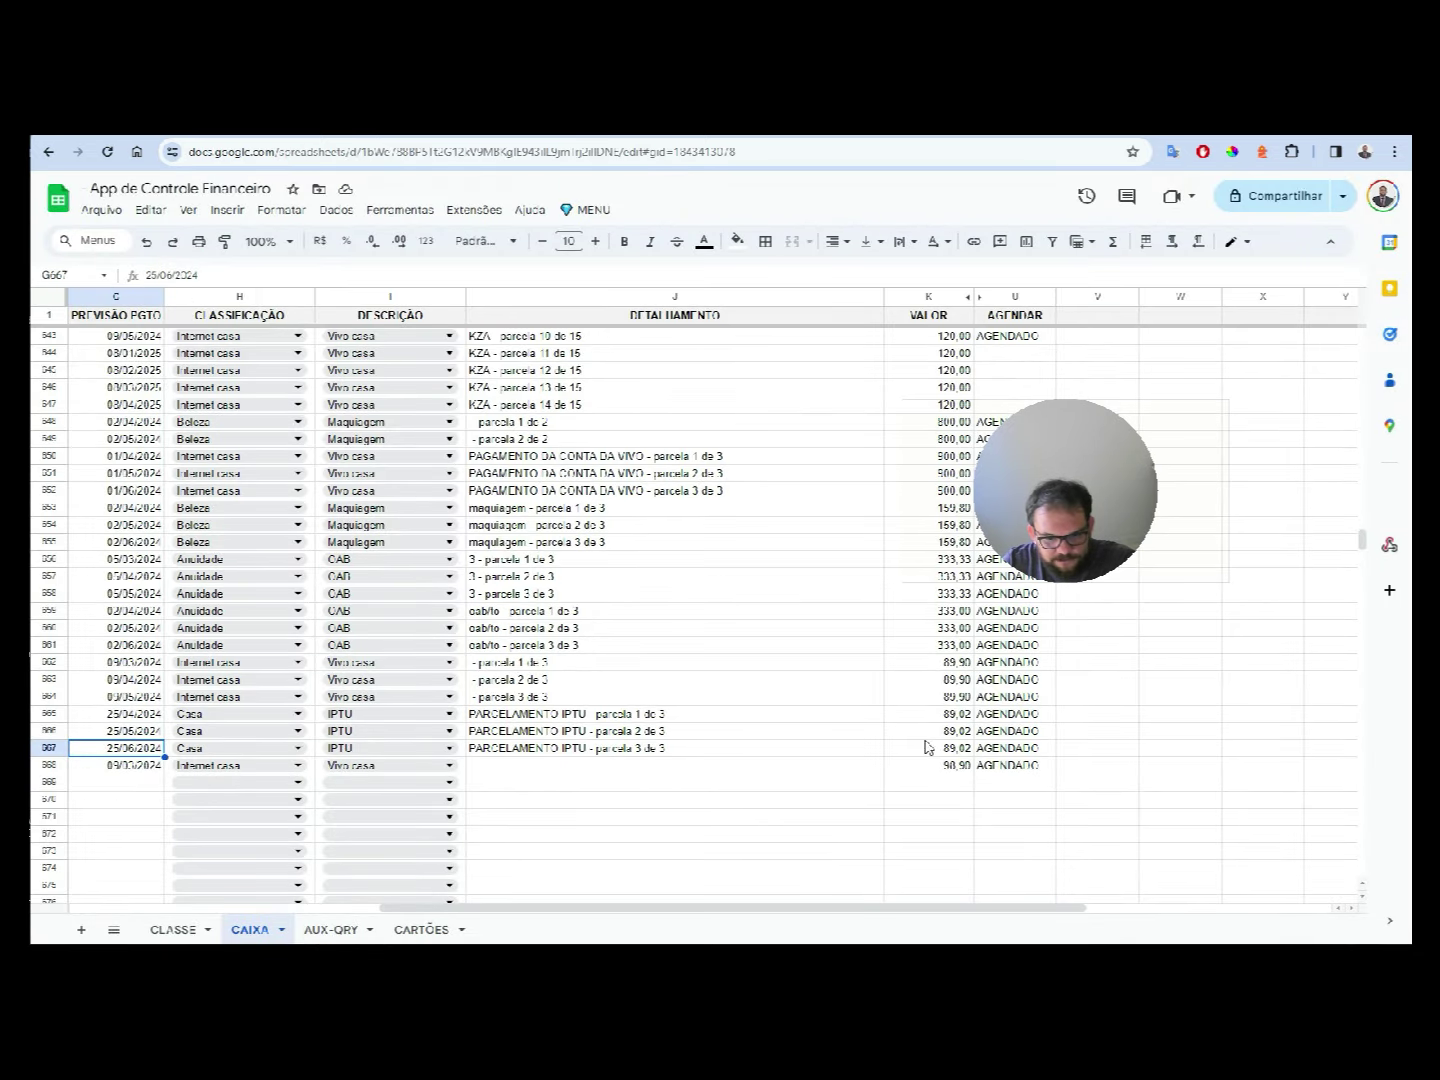
pyautogui.hotkey('ctrl', 'Tab')
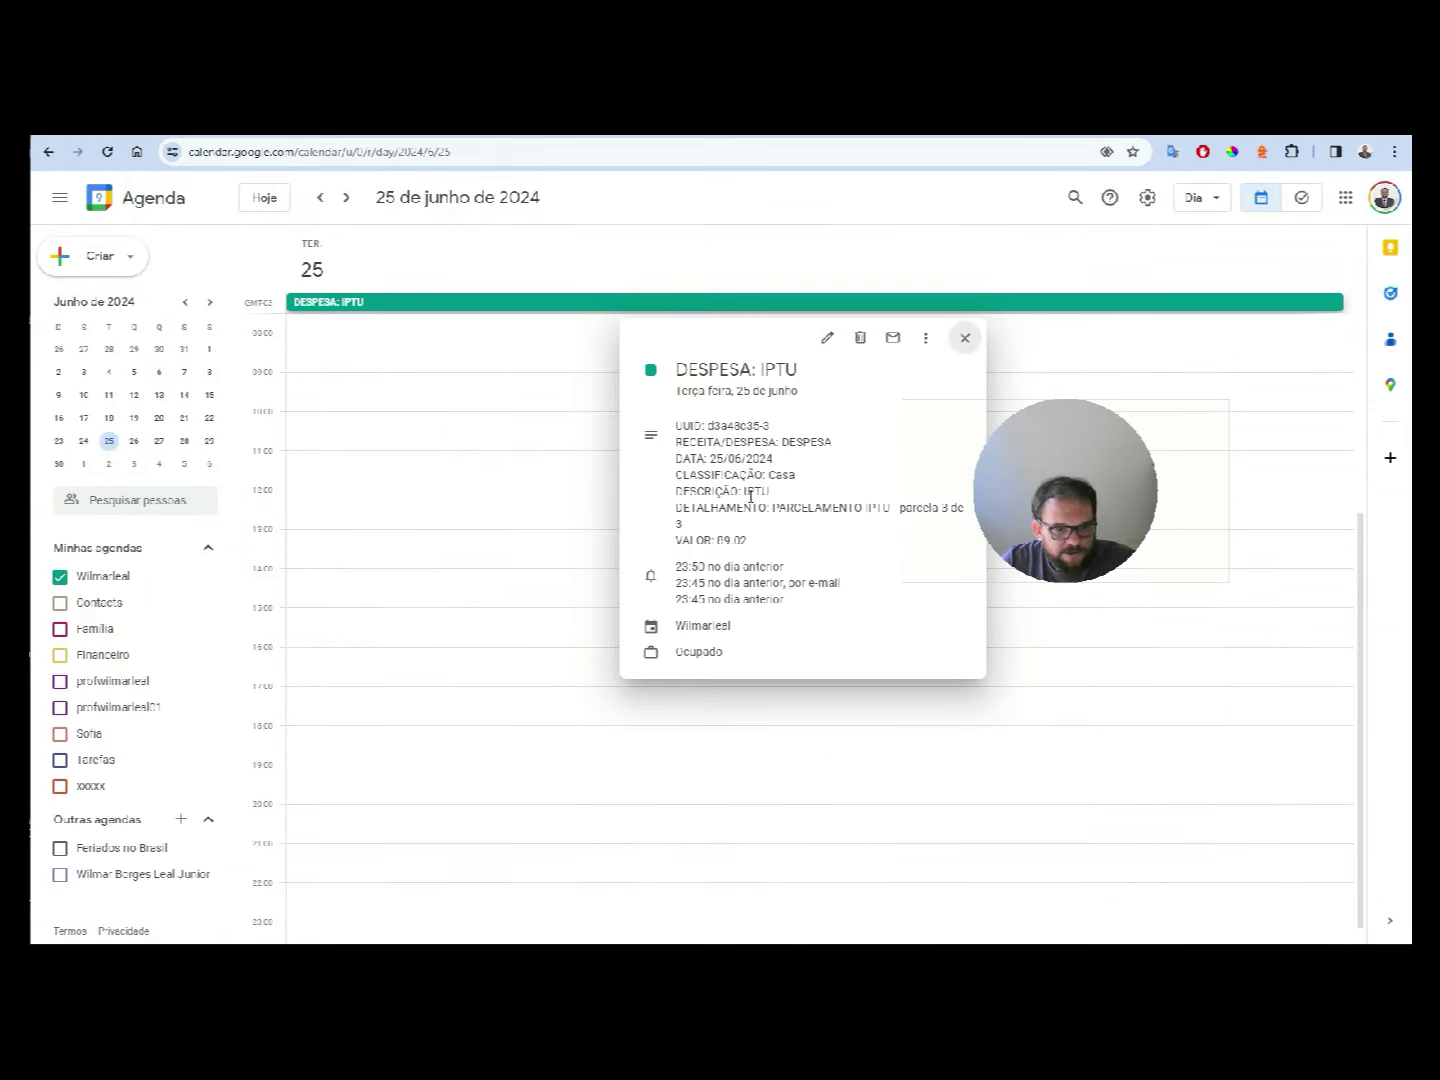
# - Highlight the event's DETALHAMENTO, description and ID lines, then close it for AppSheet
pyautogui.doubleClick(730, 540)
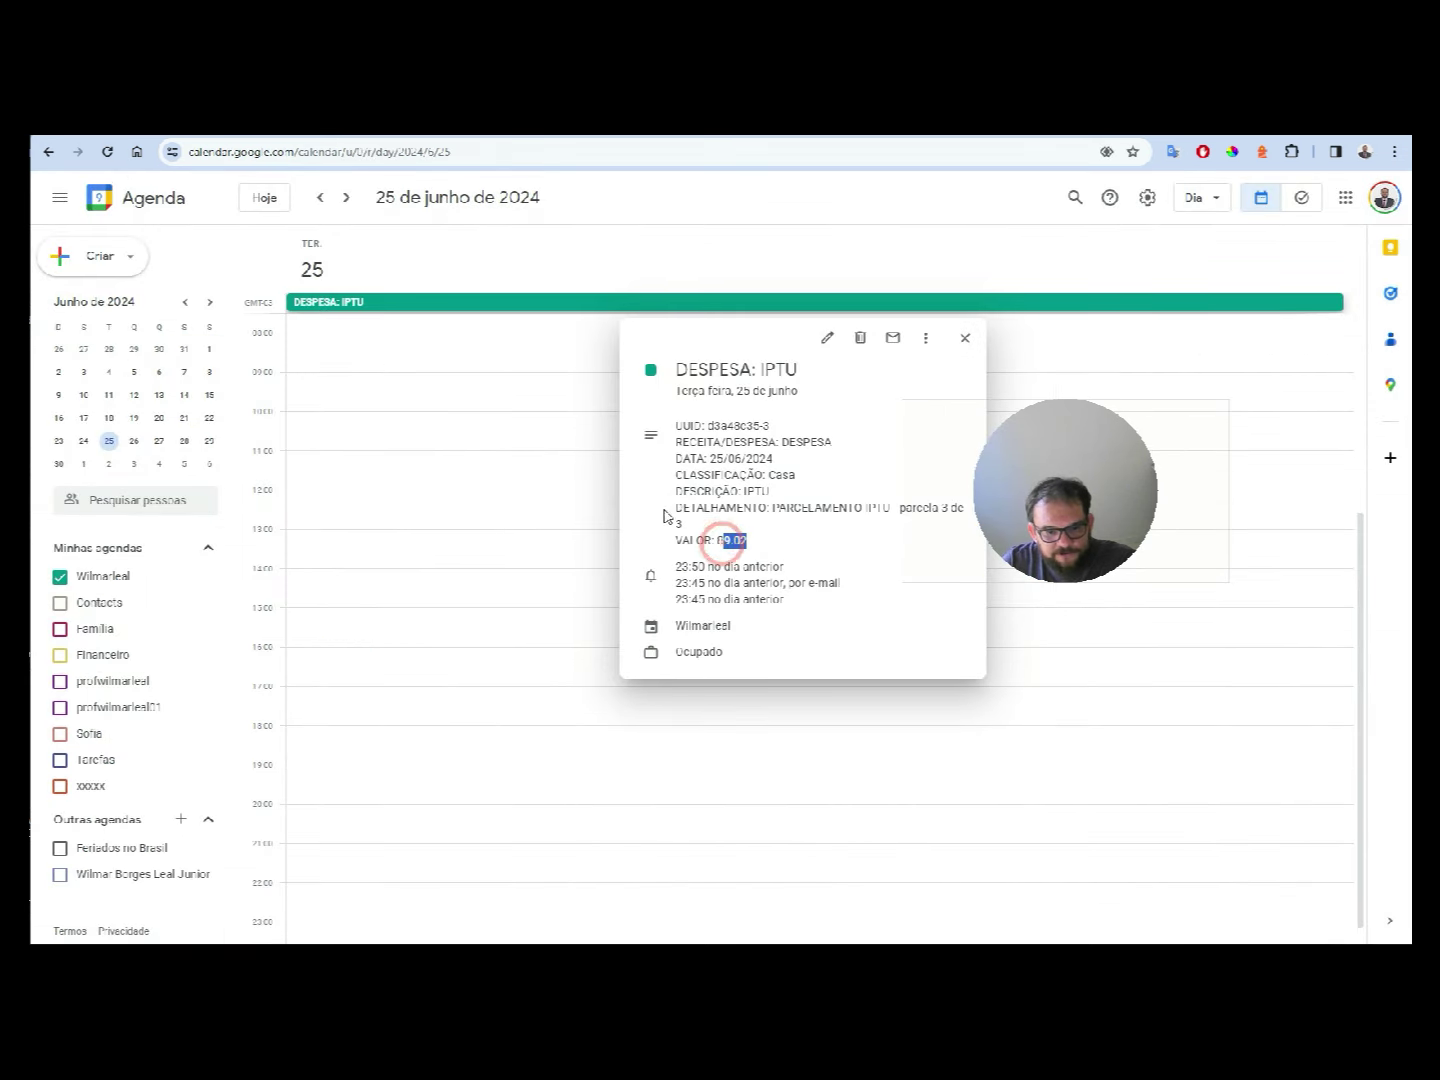
pyautogui.moveTo(726, 509)
pyautogui.mouseDown()
pyautogui.moveTo(666, 508)
pyautogui.moveTo(671, 476)
pyautogui.mouseUp()
pyautogui.moveTo(731, 566); pyautogui.dragTo(675, 566)
pyautogui.moveTo(745, 441)
pyautogui.mouseDown()
pyautogui.moveTo(683, 441)
pyautogui.moveTo(720, 425)
pyautogui.moveTo(566, 437)
pyautogui.mouseUp()
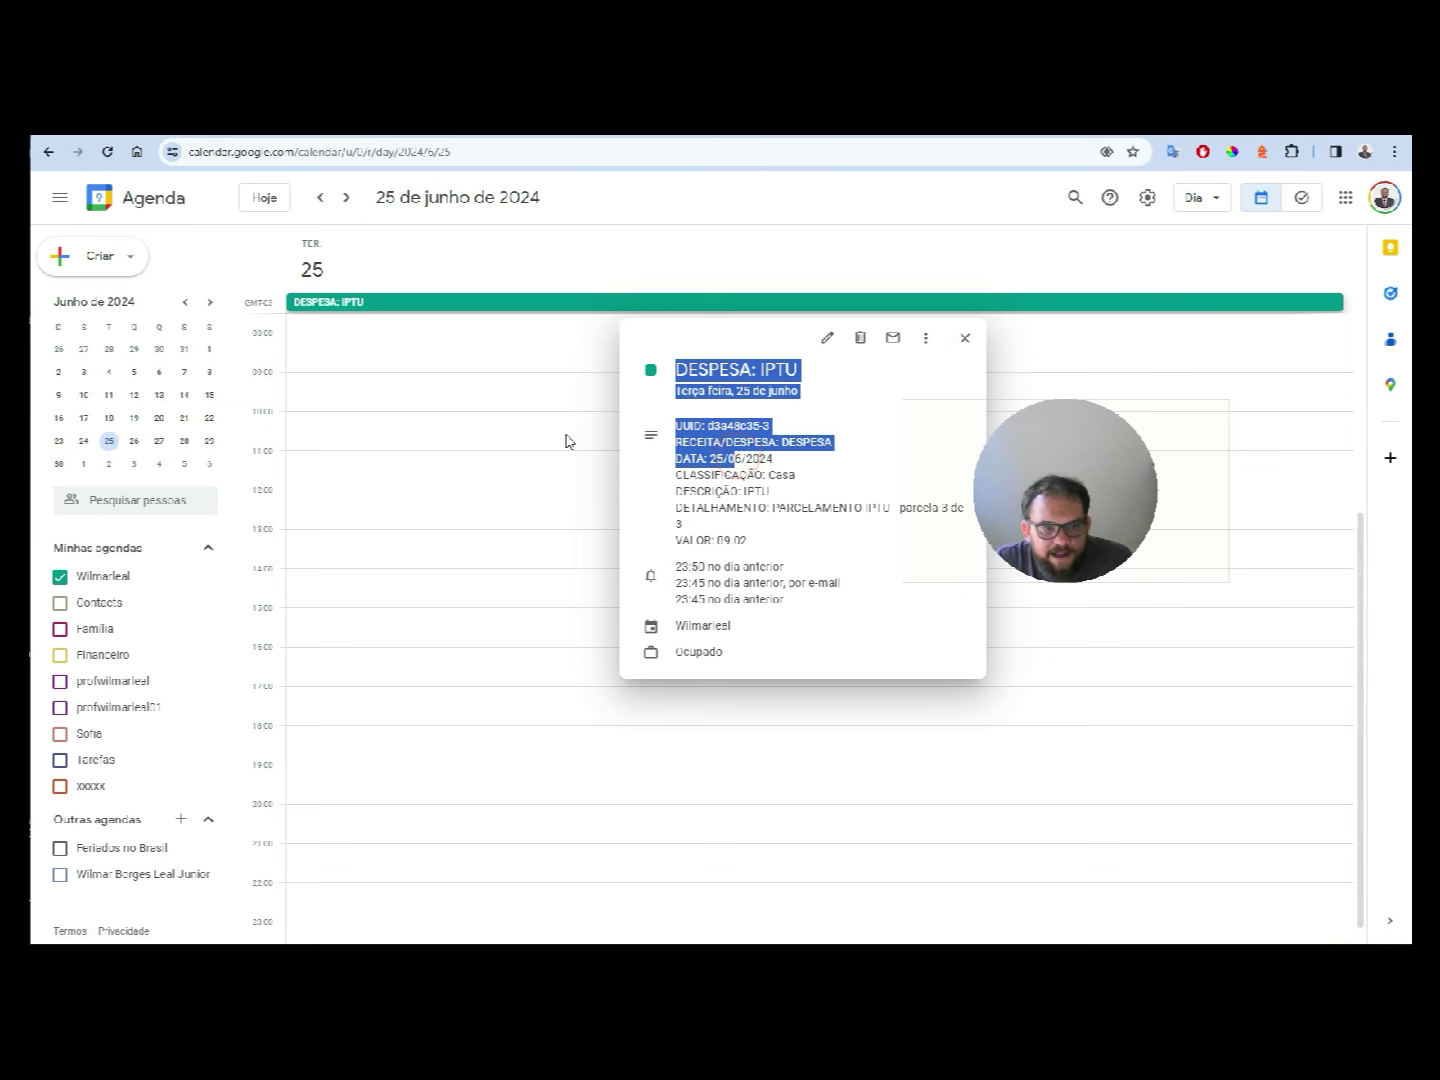
pyautogui.click(460, 419)
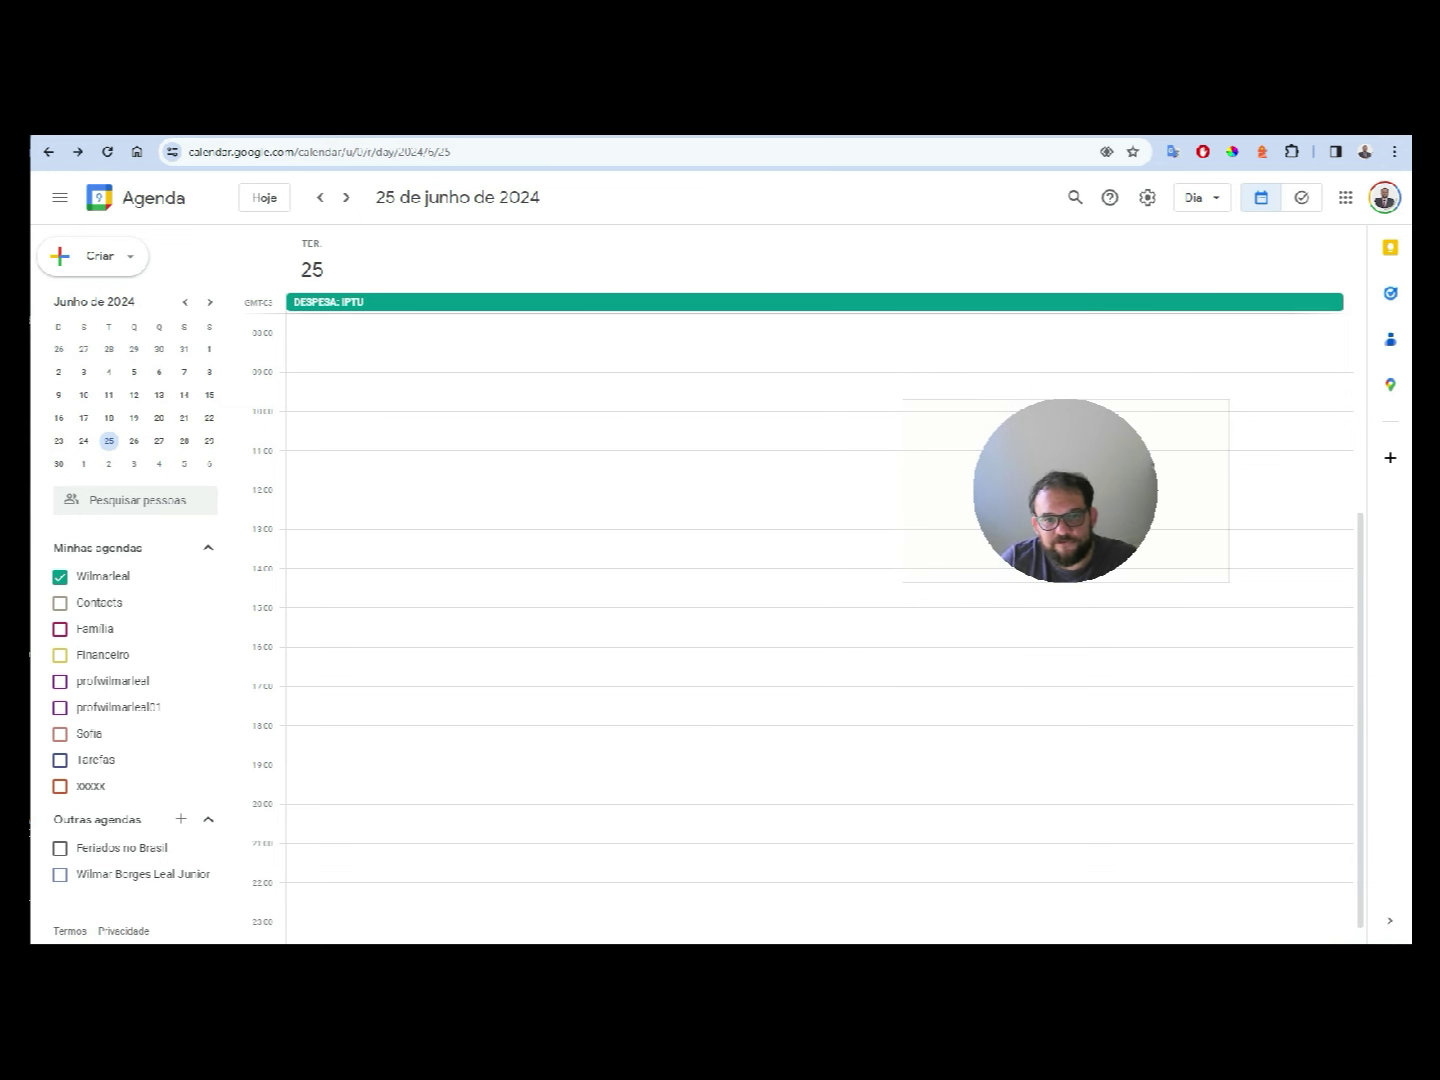
pyautogui.click(859, 131)
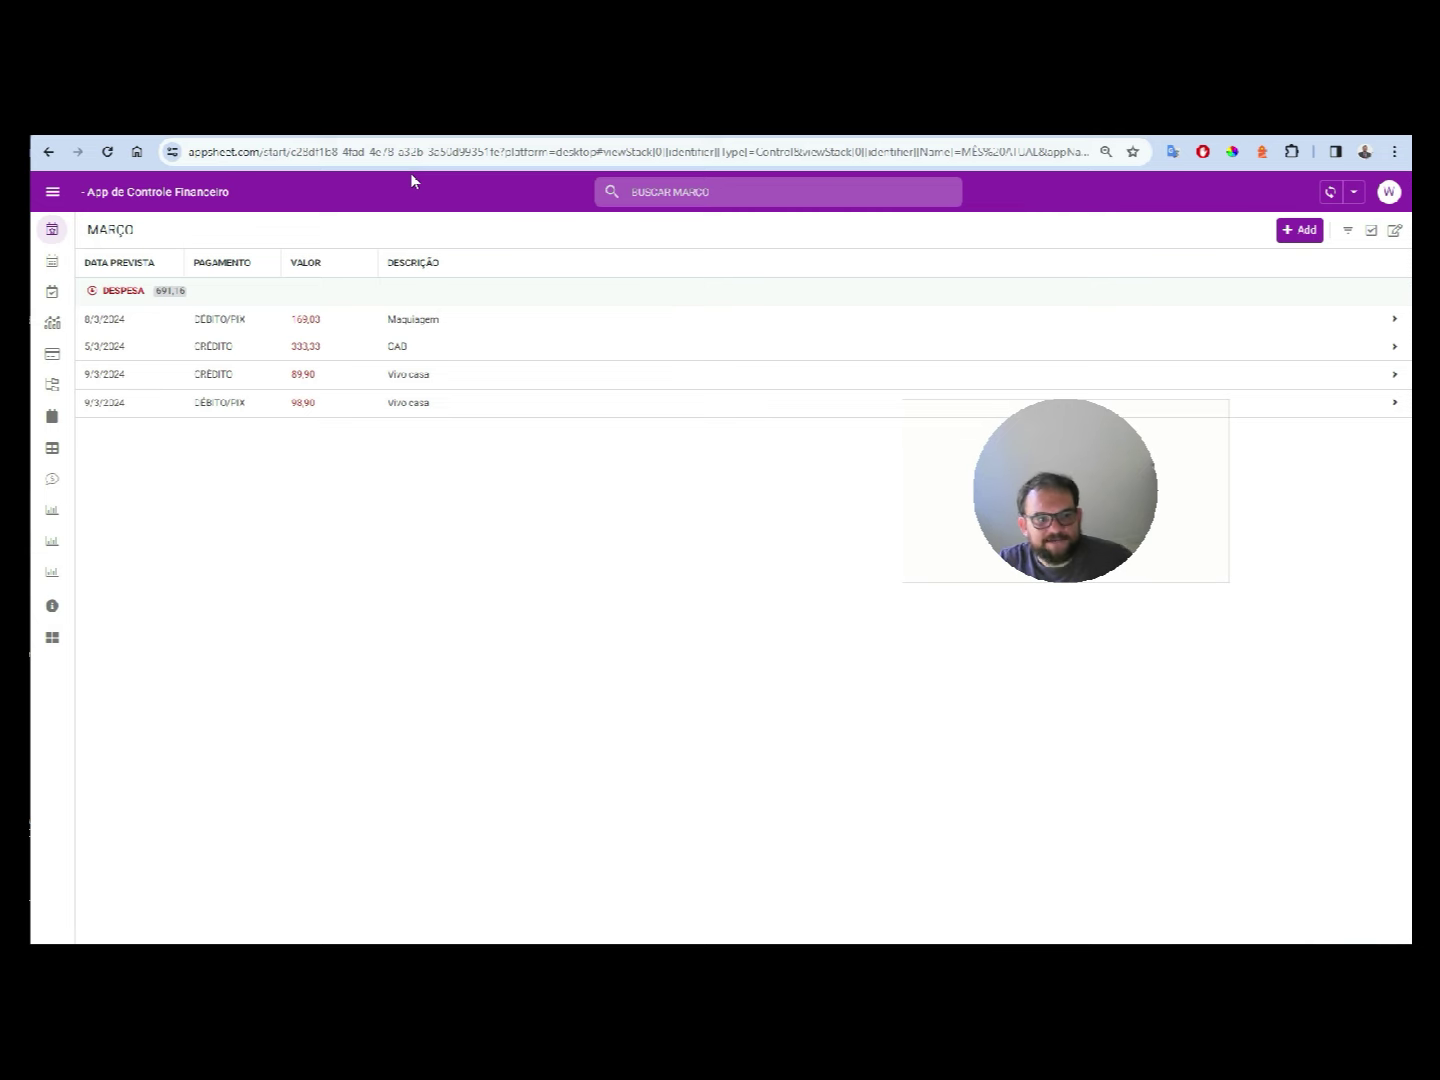
# - Open a blank AppSheet entry form, cancel it unsaved, and return to the CAIXA sheet
pyautogui.click(1294, 232)
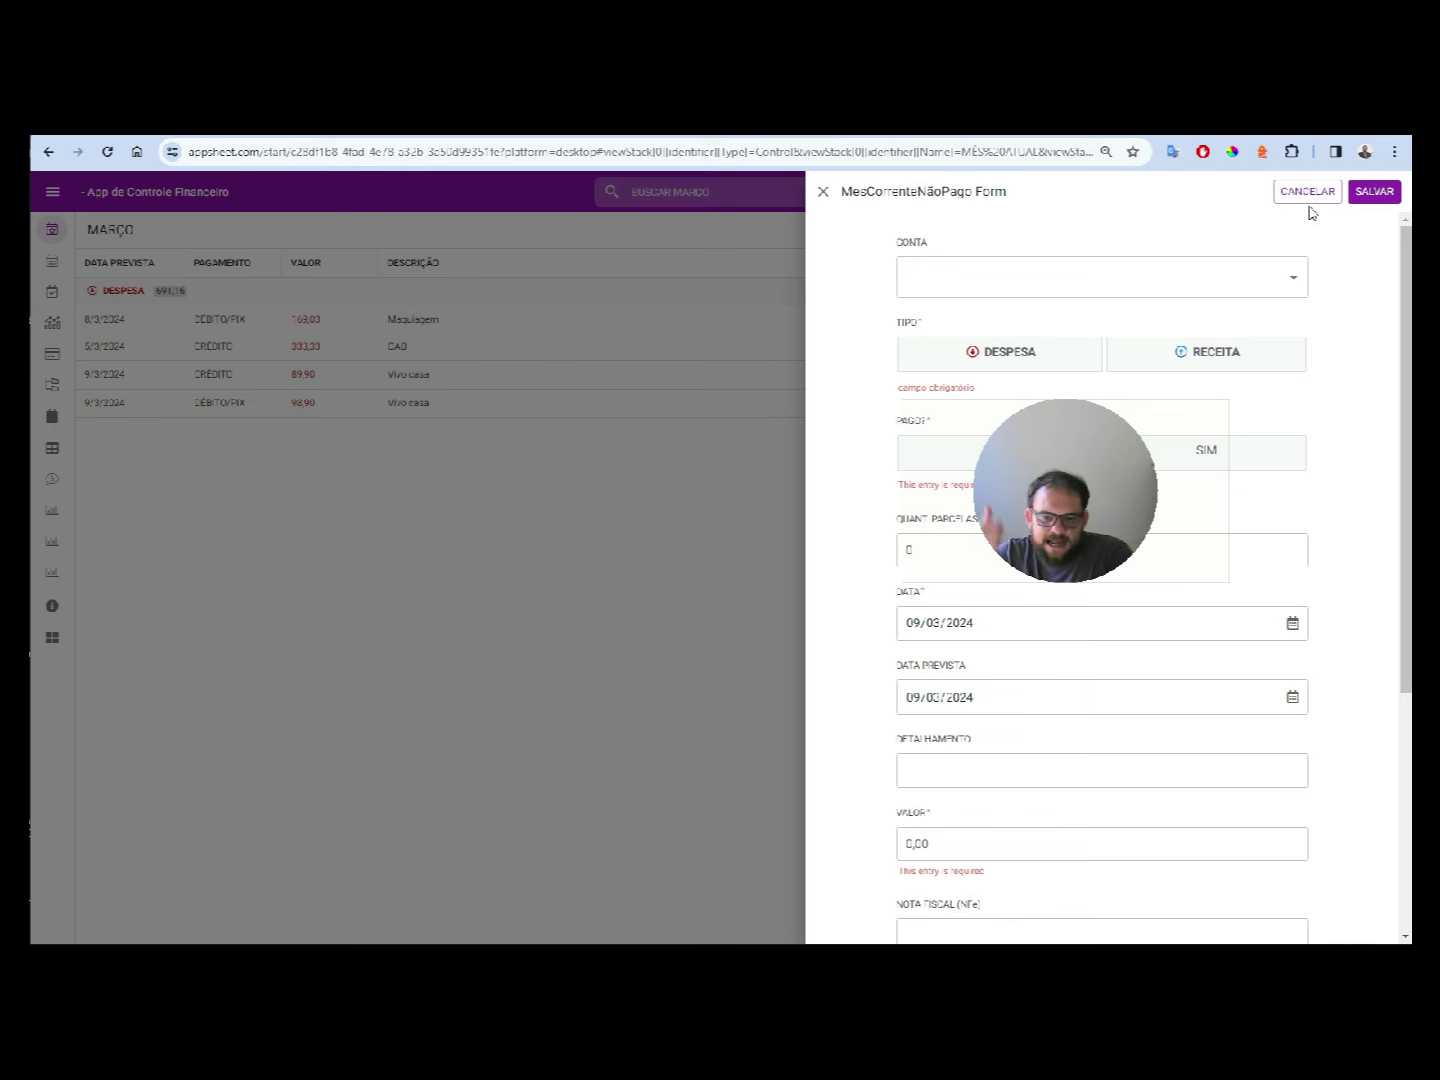
pyautogui.click(697, 585)
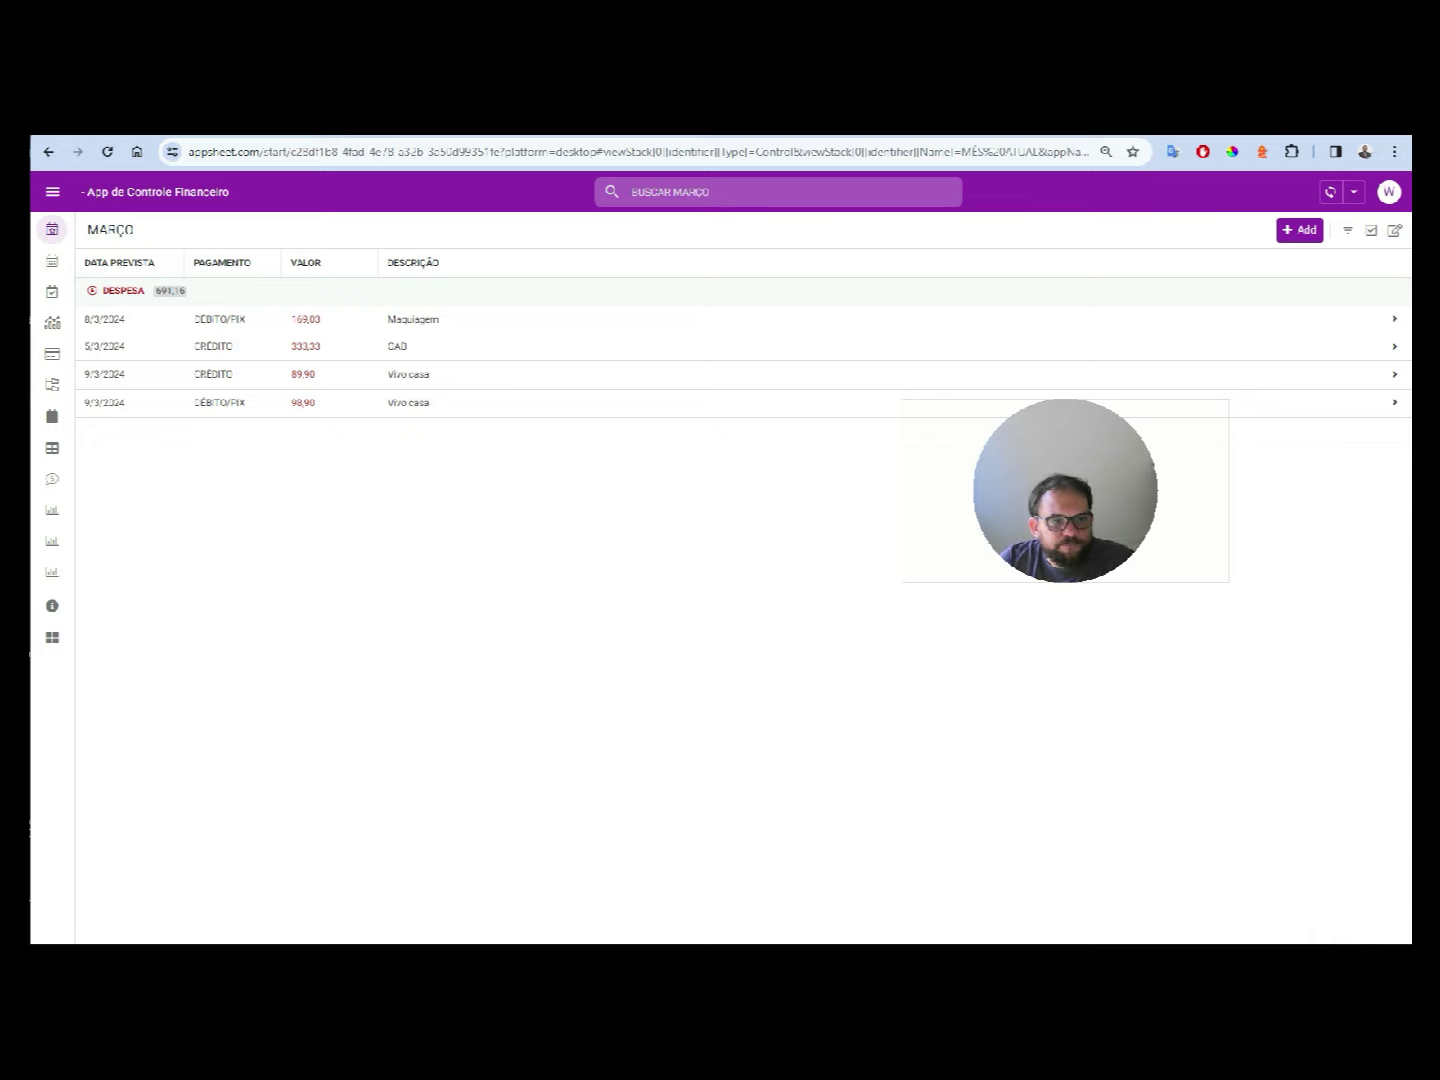
pyautogui.hotkey('ctrl', 'Tab')
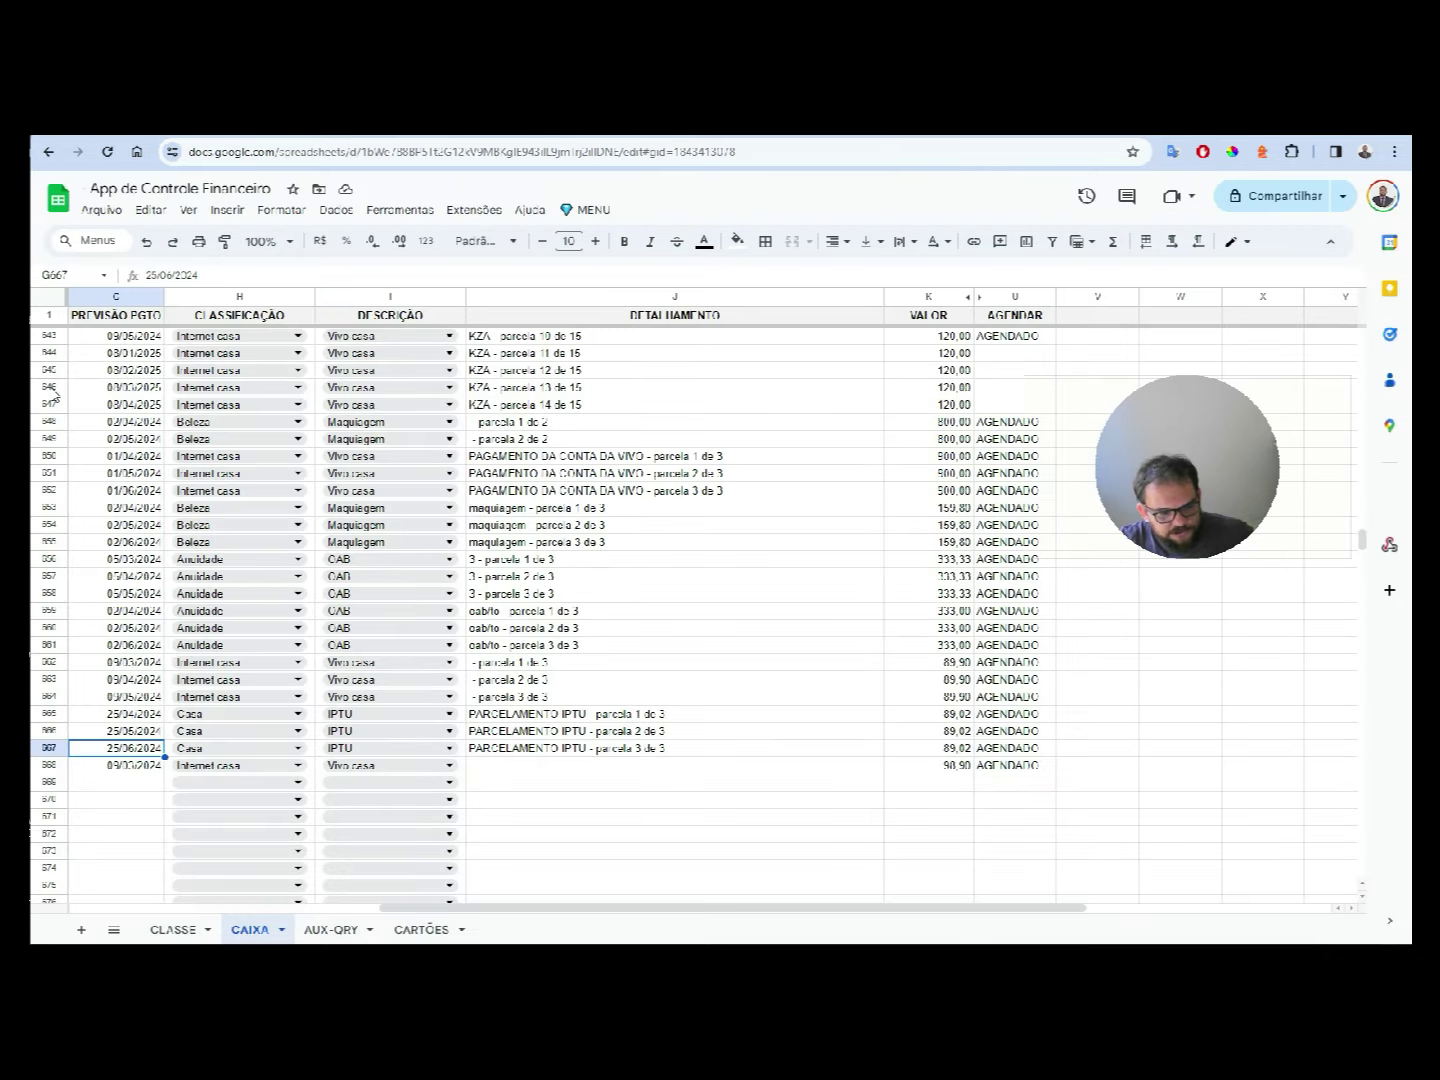
# - Inspect the AUX-QRY sheet's IDs, column E month formula and last data row
pyautogui.click(334, 929)
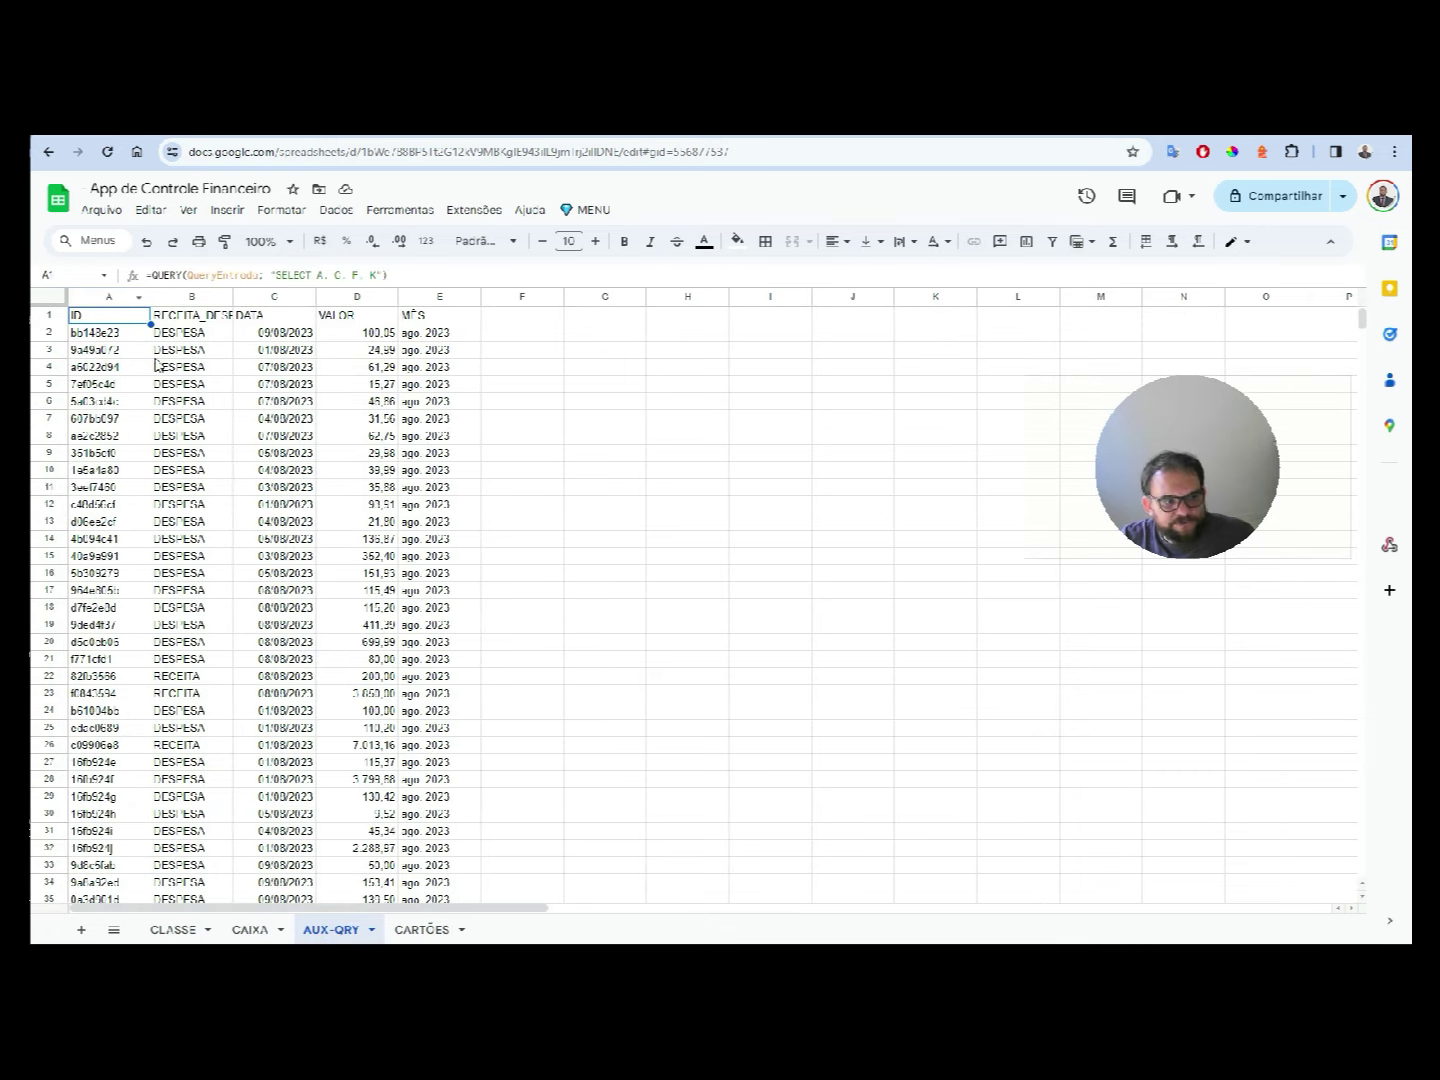
pyautogui.click(117, 398)
pyautogui.click(427, 331)
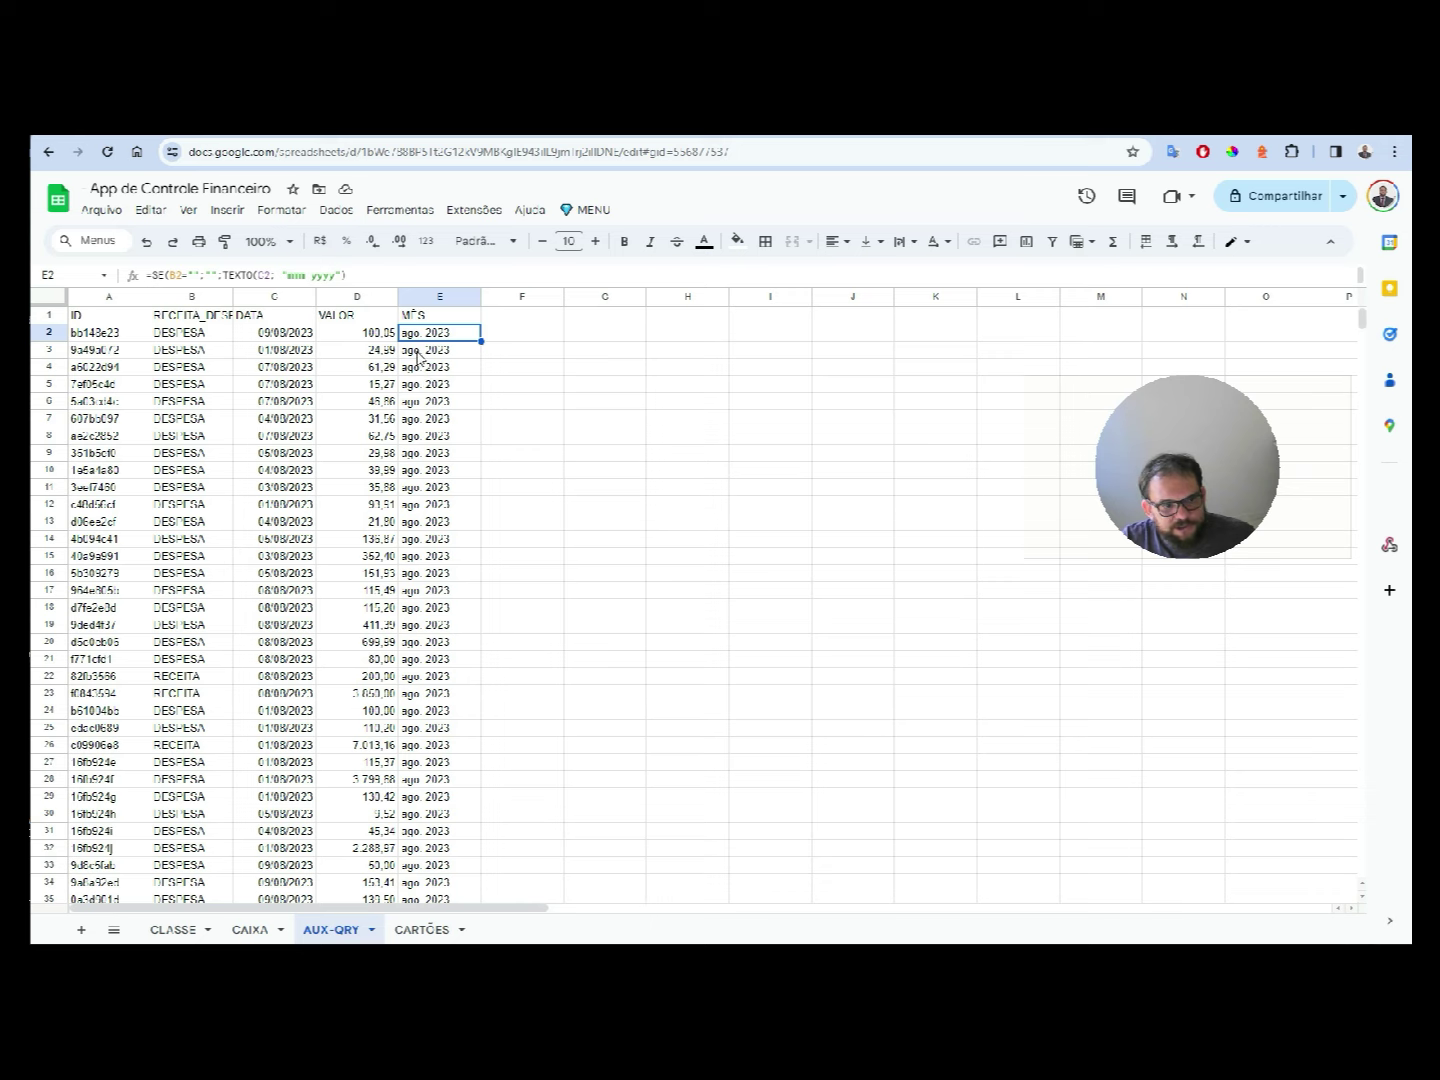
pyautogui.scroll(-3, 459, 675)
pyautogui.scroll(3, 464, 673)
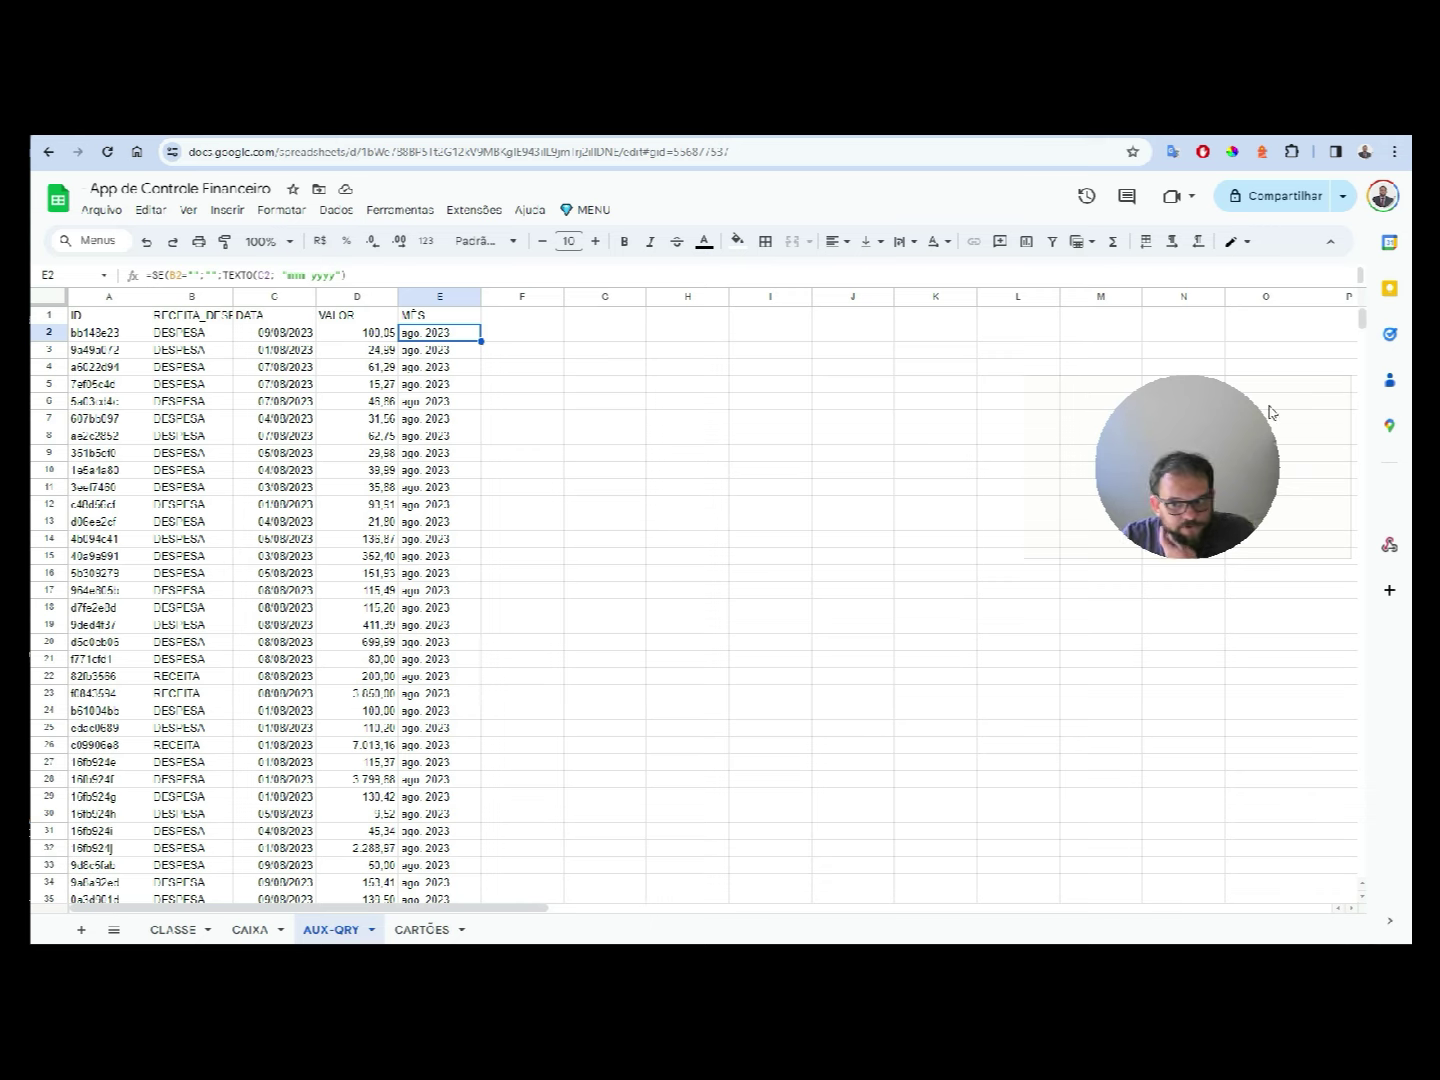
pyautogui.moveTo(1362, 319); pyautogui.dragTo(1375, 682)
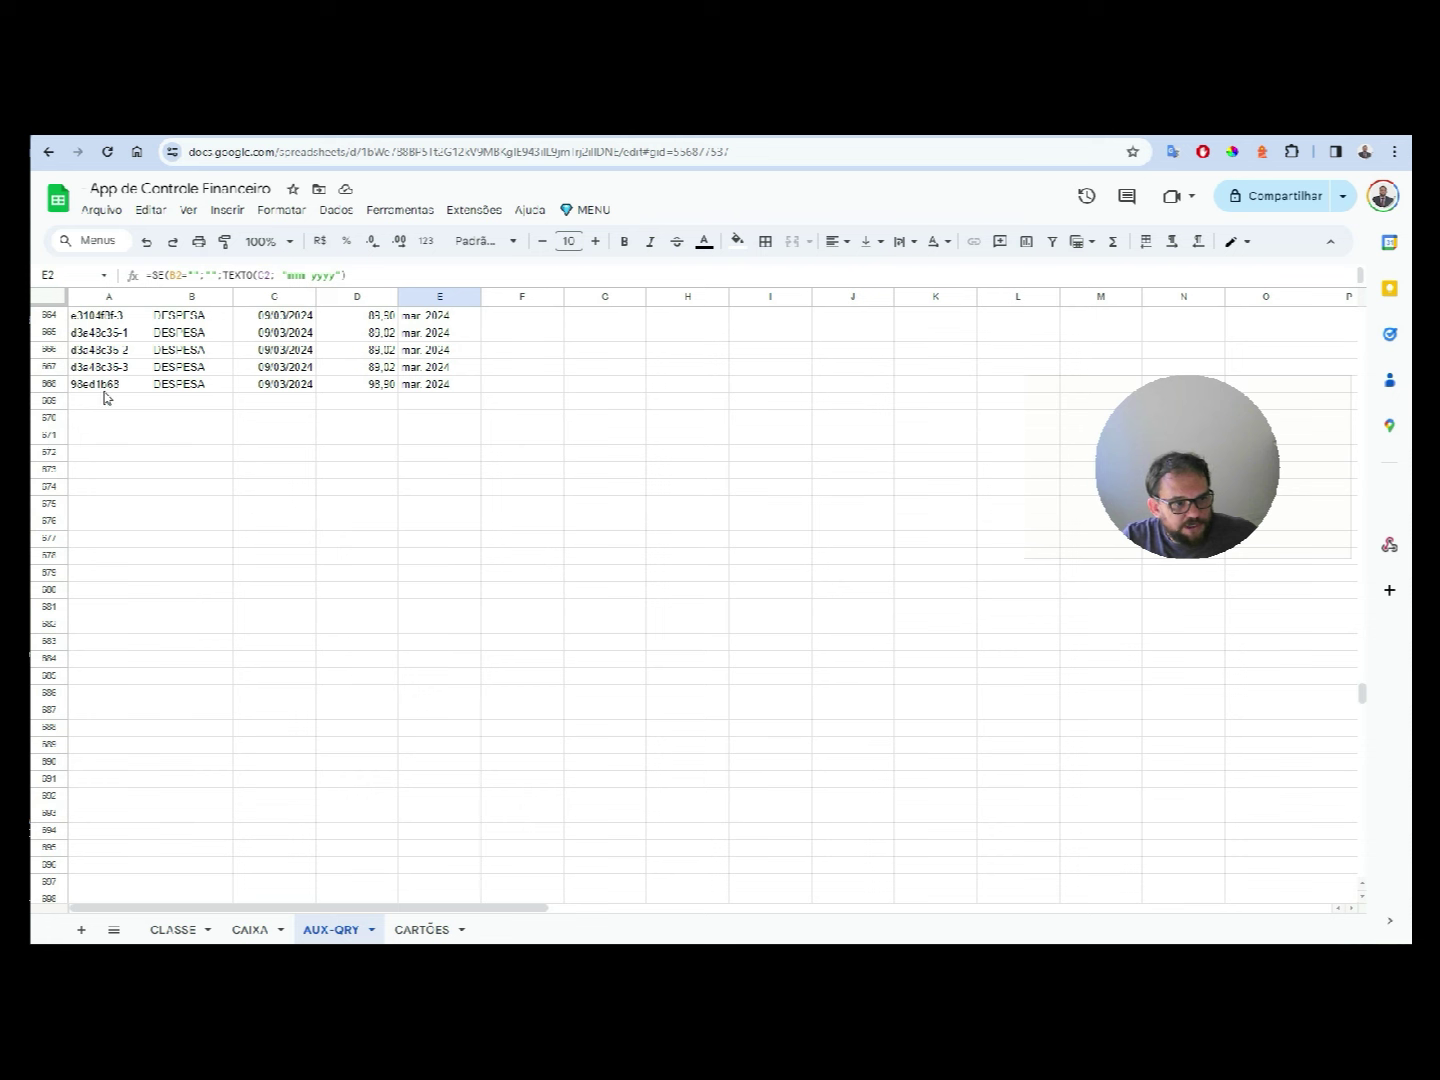
pyautogui.click(104, 388)
pyautogui.moveTo(1361, 695); pyautogui.dragTo(1361, 316)
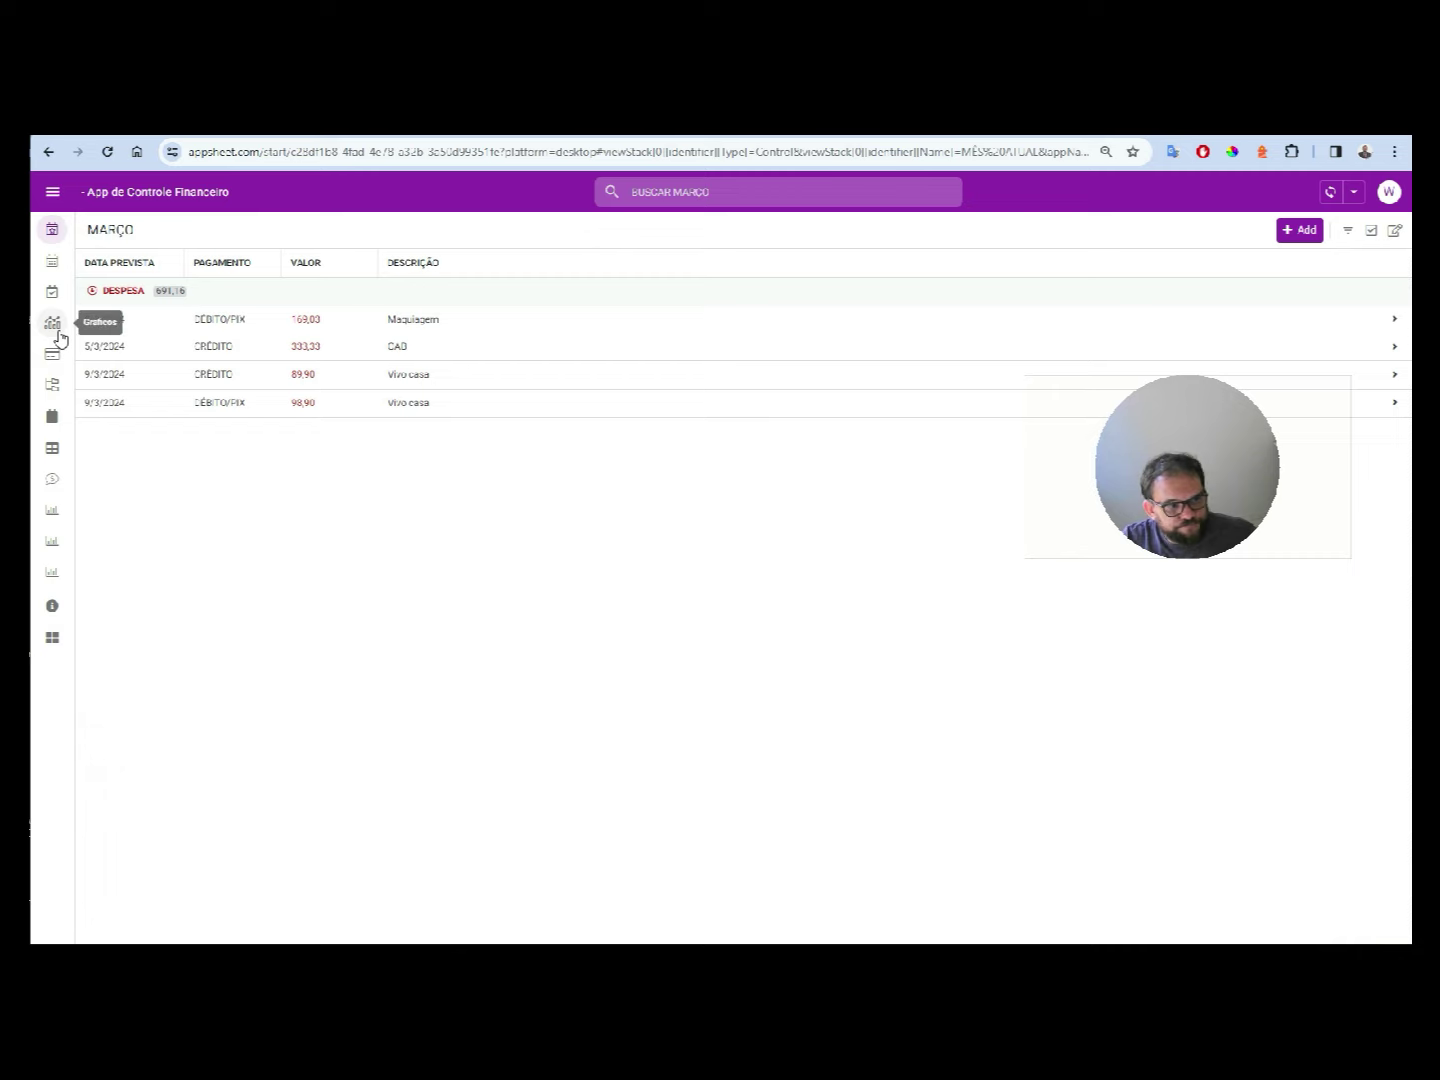
# - View the Gráficos revenue-vs-expense and monthly charts, then return to the AUX-QRY sheet
pyautogui.click(54, 325)
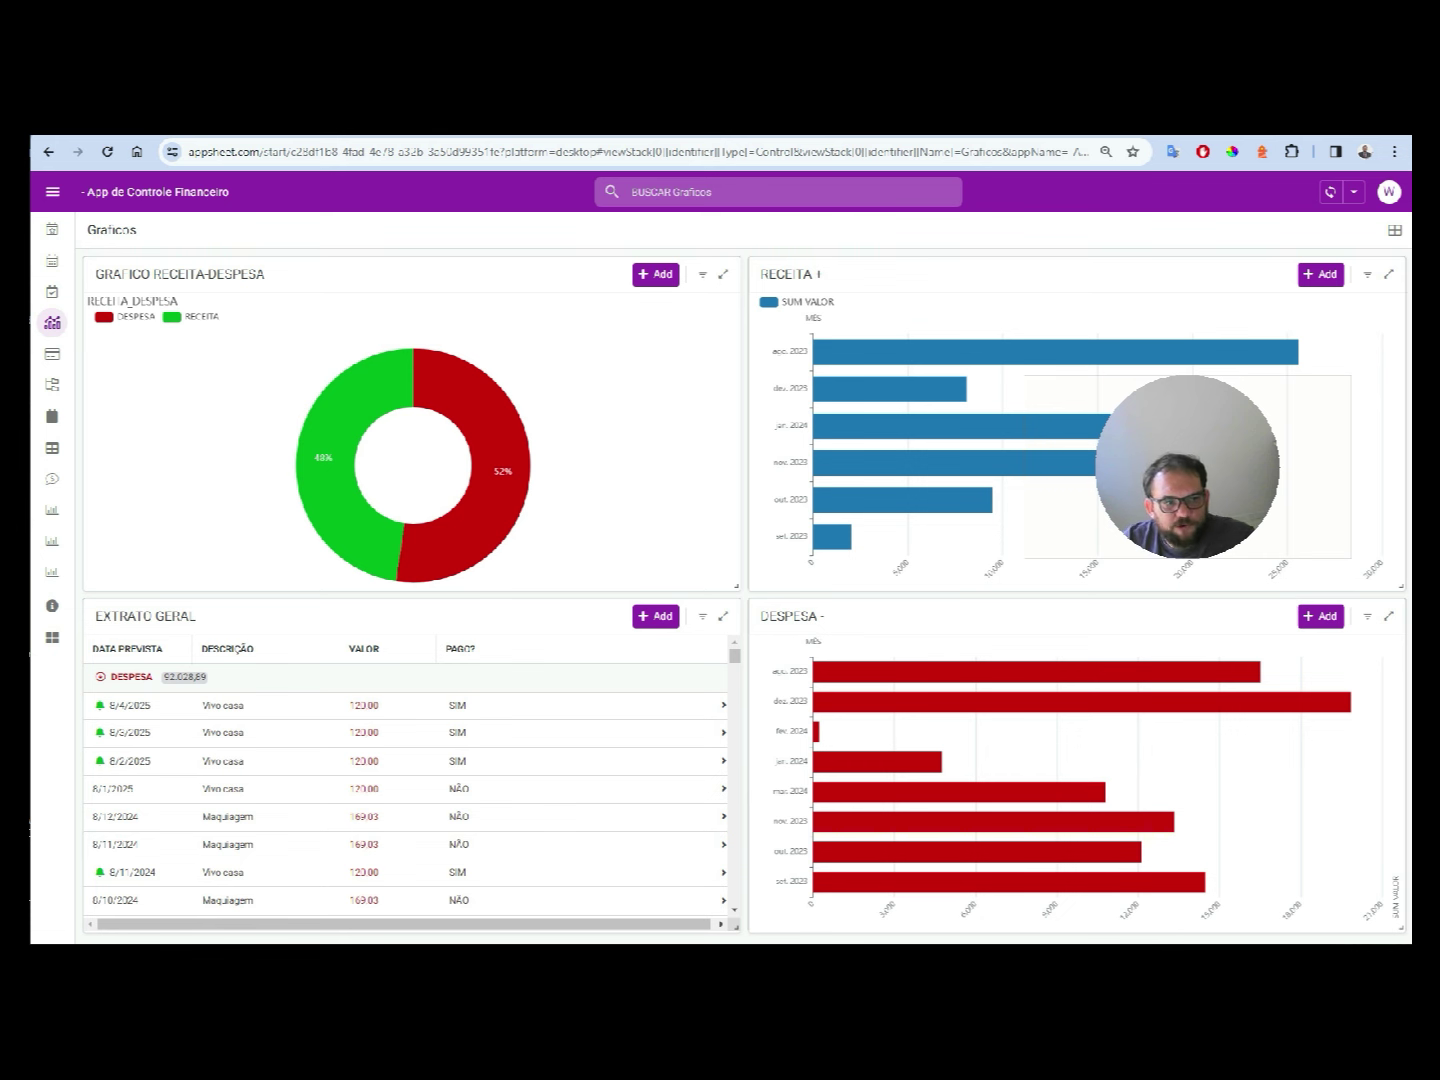
pyautogui.hotkey('ctrl', 'Tab')
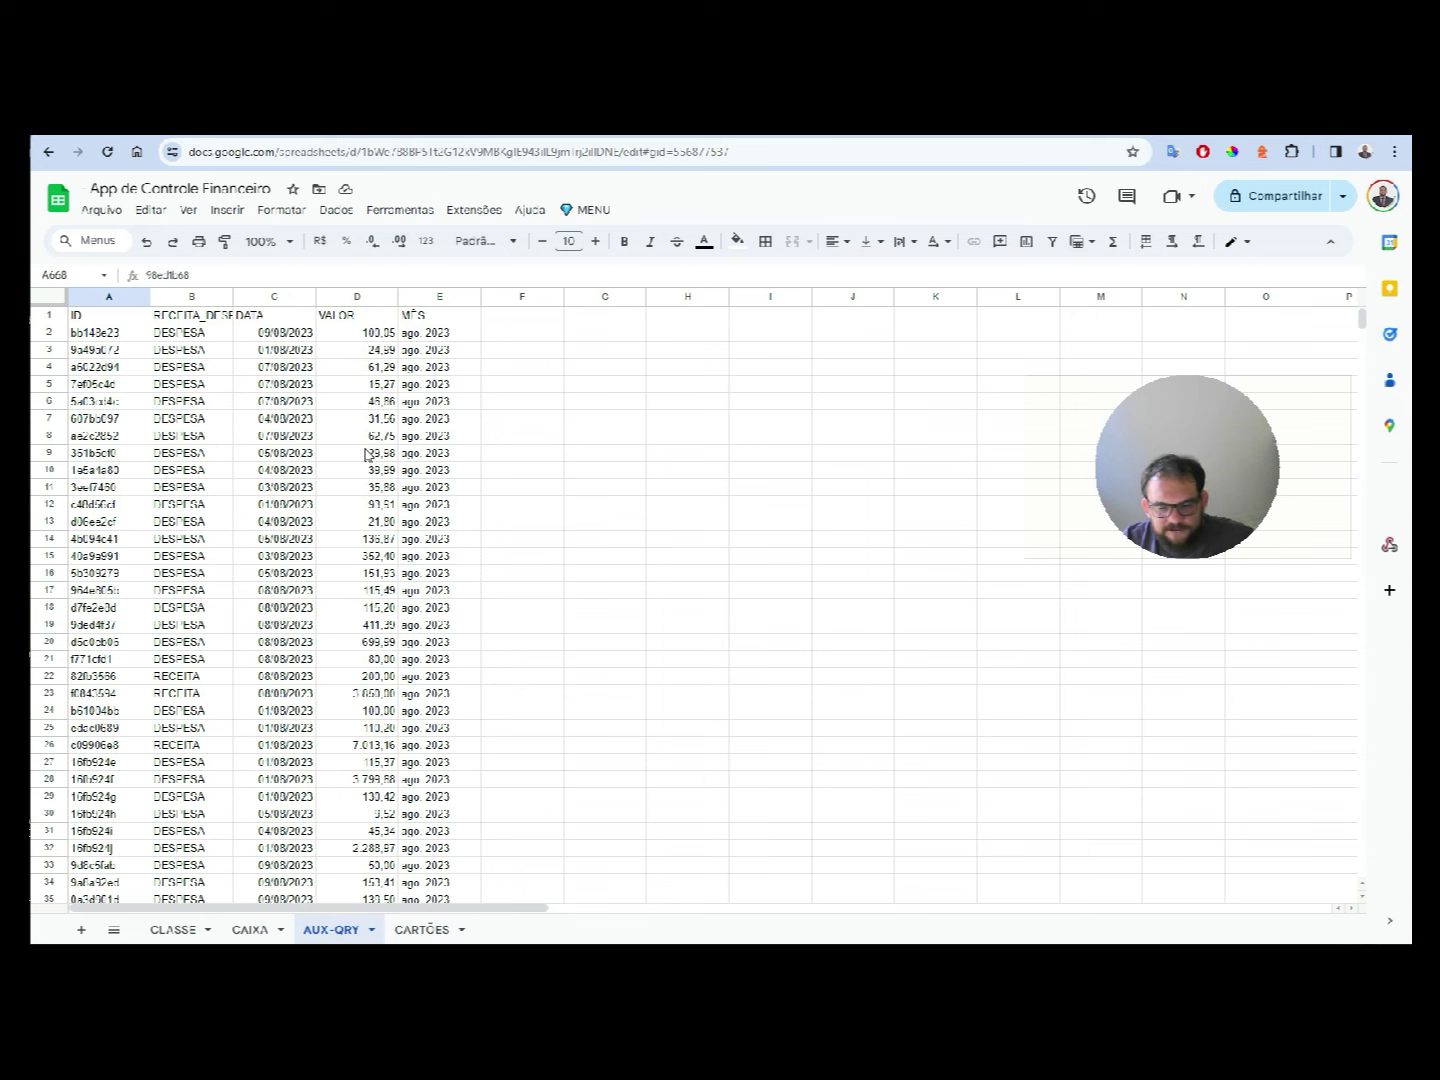
# - Compare CAIXA entries against the AUX-QRY column C dates and column E month labels
pyautogui.click(251, 930)
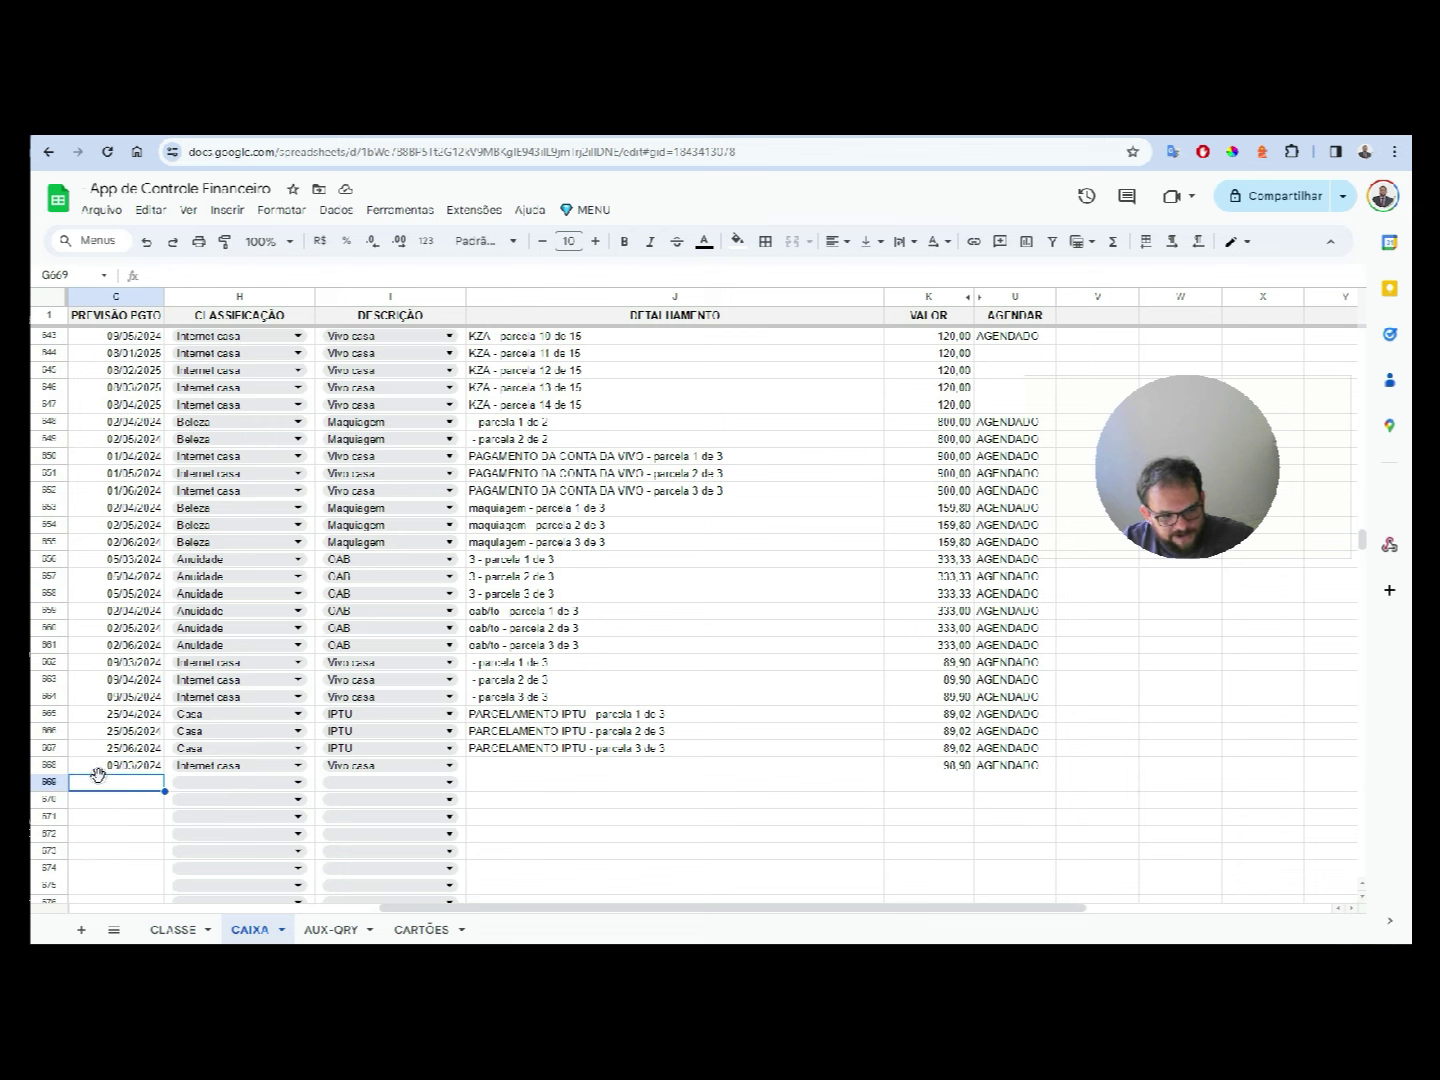
pyautogui.click(330, 930)
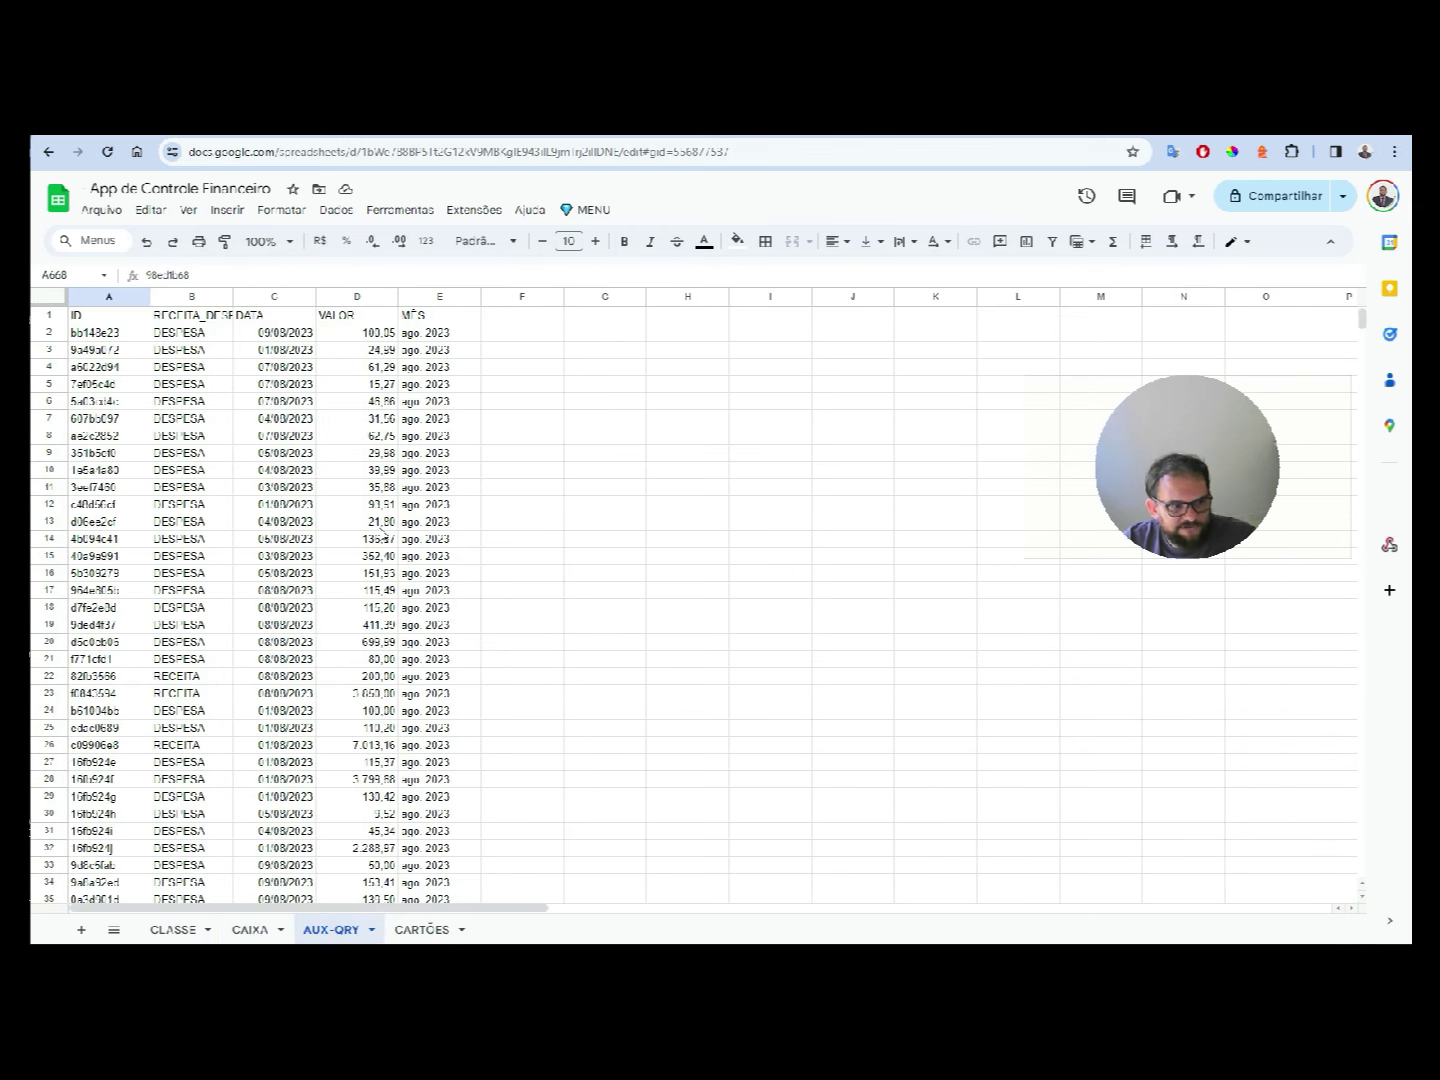
pyautogui.moveTo(285, 338); pyautogui.dragTo(285, 400)
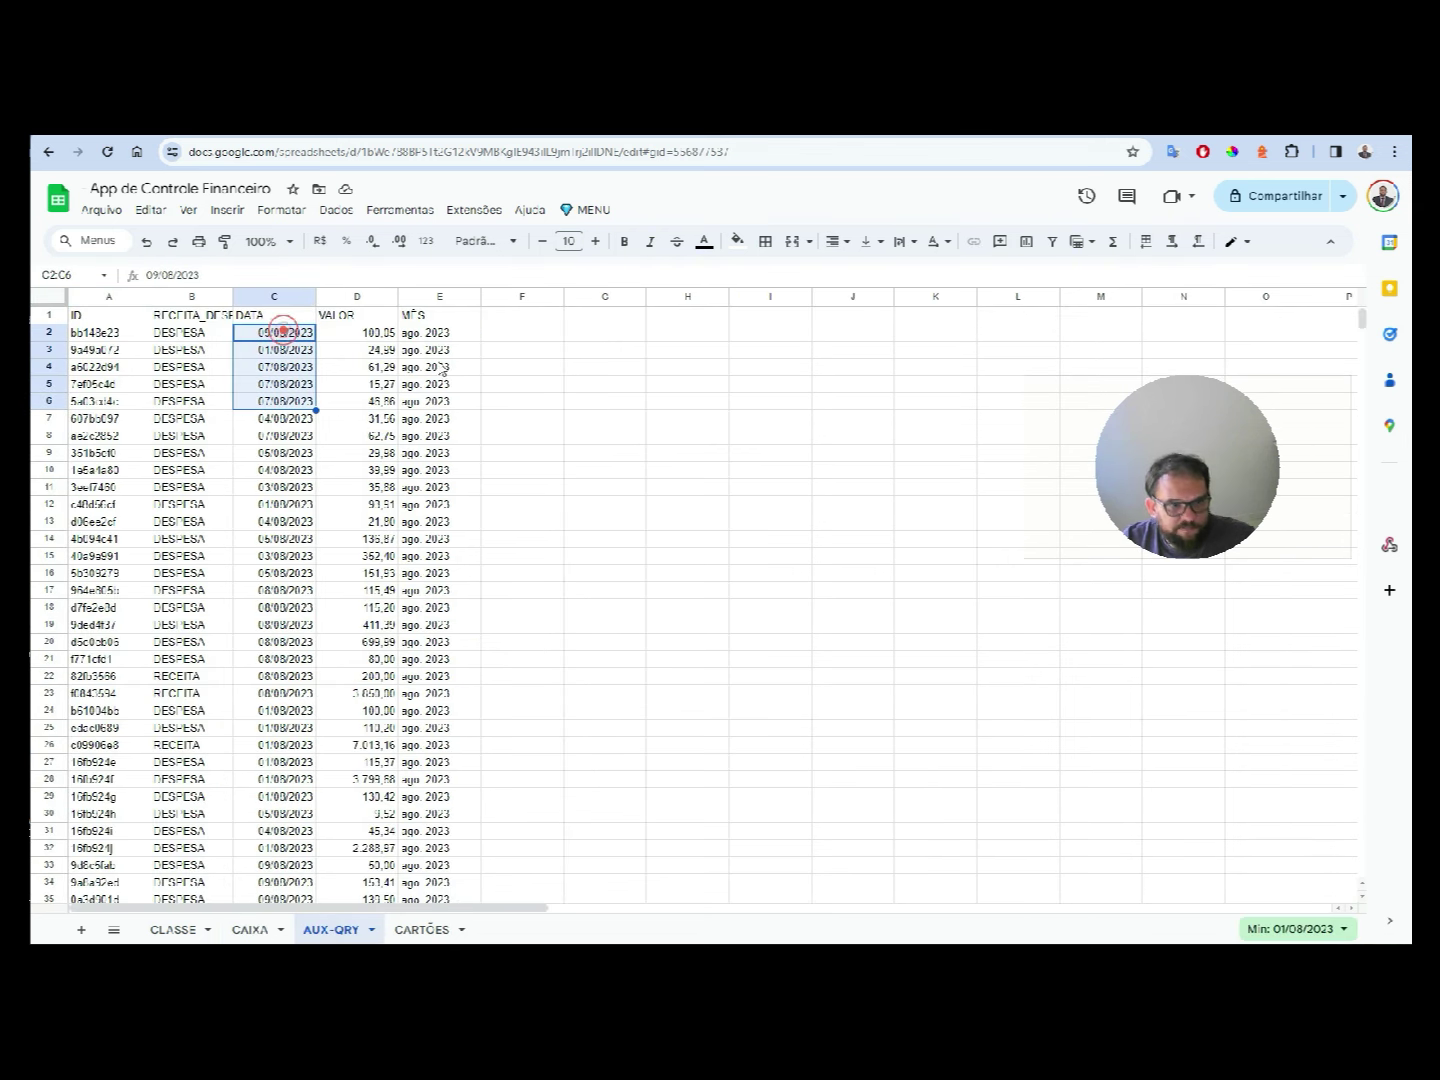
pyautogui.moveTo(436, 332); pyautogui.dragTo(437, 590)
pyautogui.moveTo(1360, 325); pyautogui.dragTo(1360, 633)
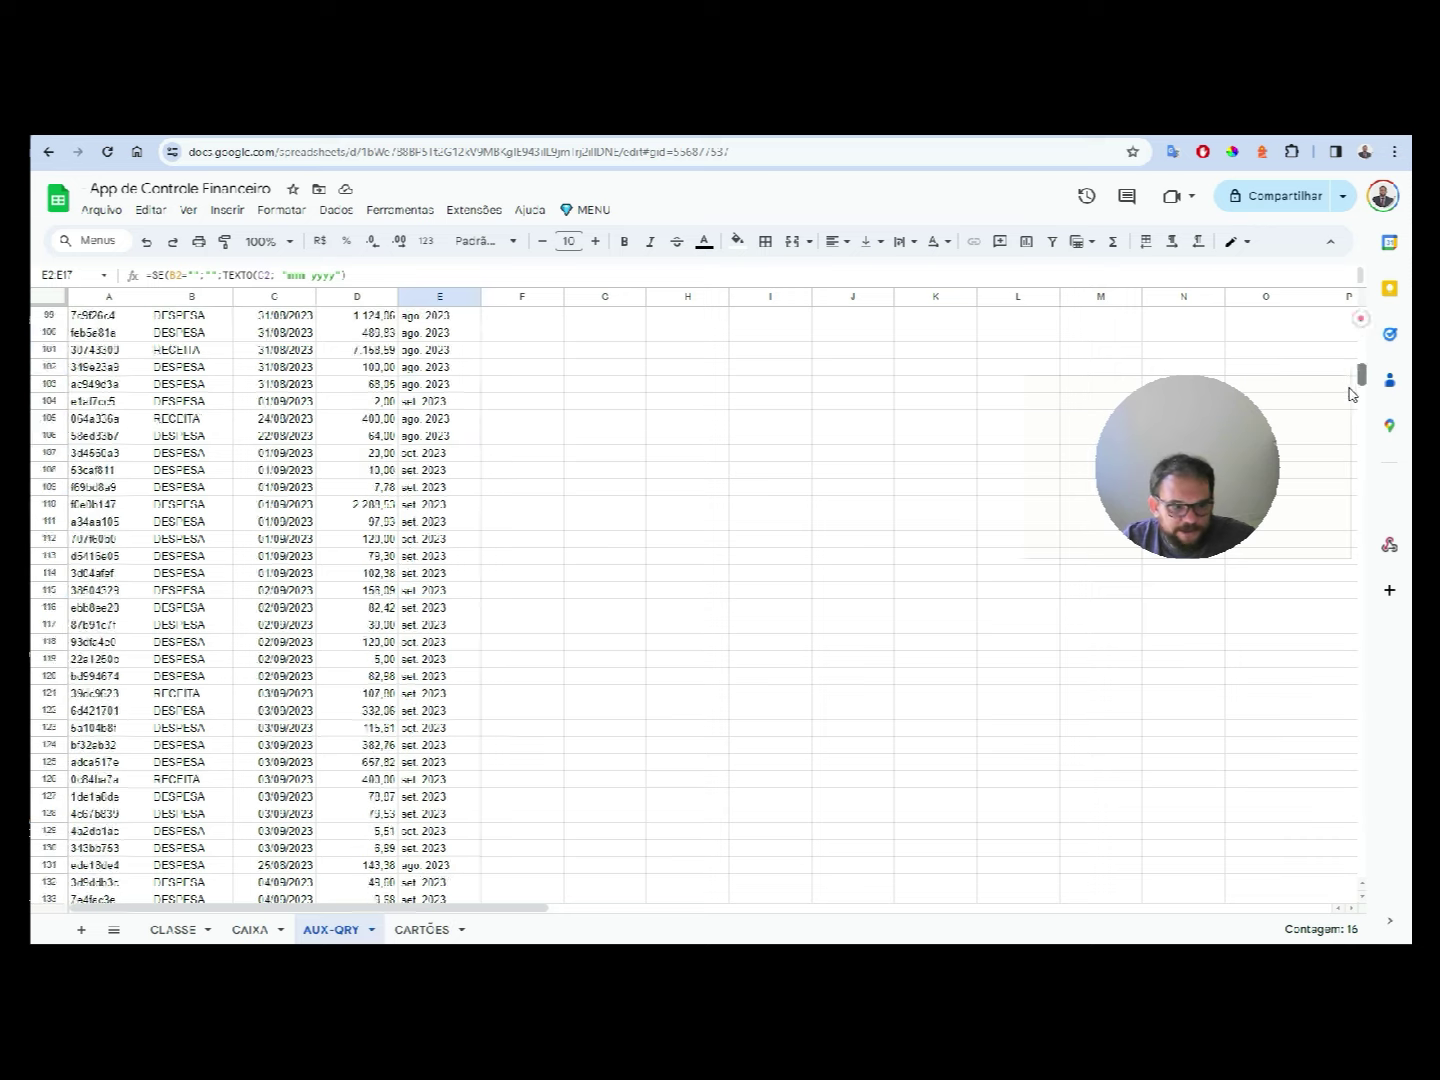
pyautogui.moveTo(413, 453); pyautogui.dragTo(436, 813)
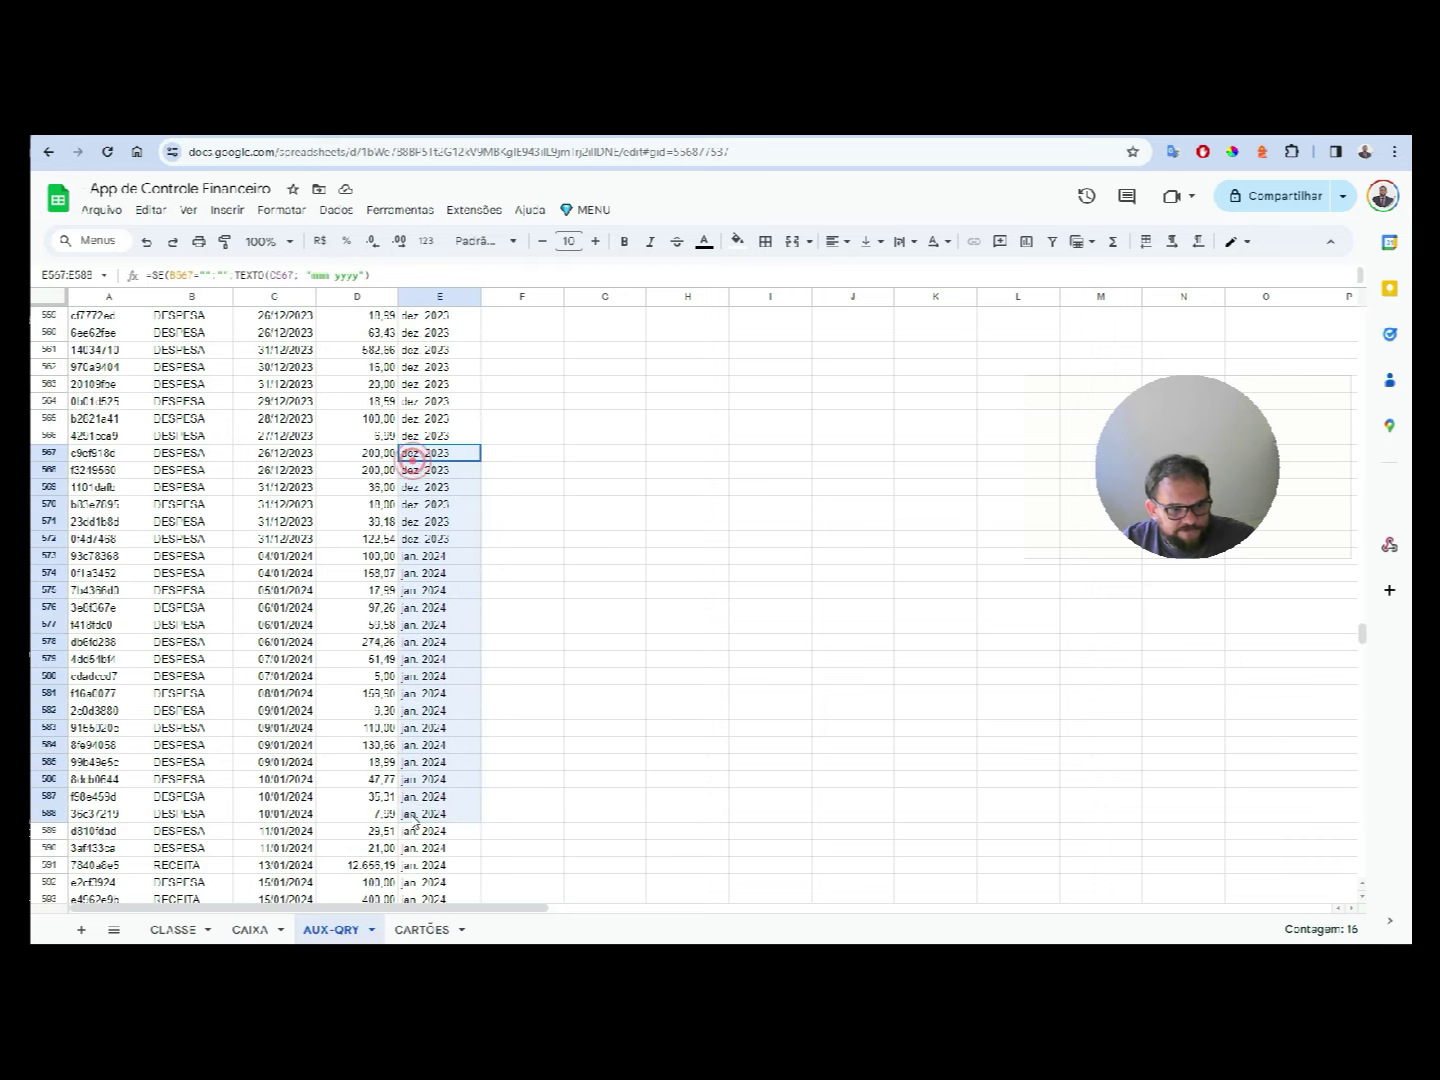
pyautogui.moveTo(1362, 634); pyautogui.dragTo(1361, 320)
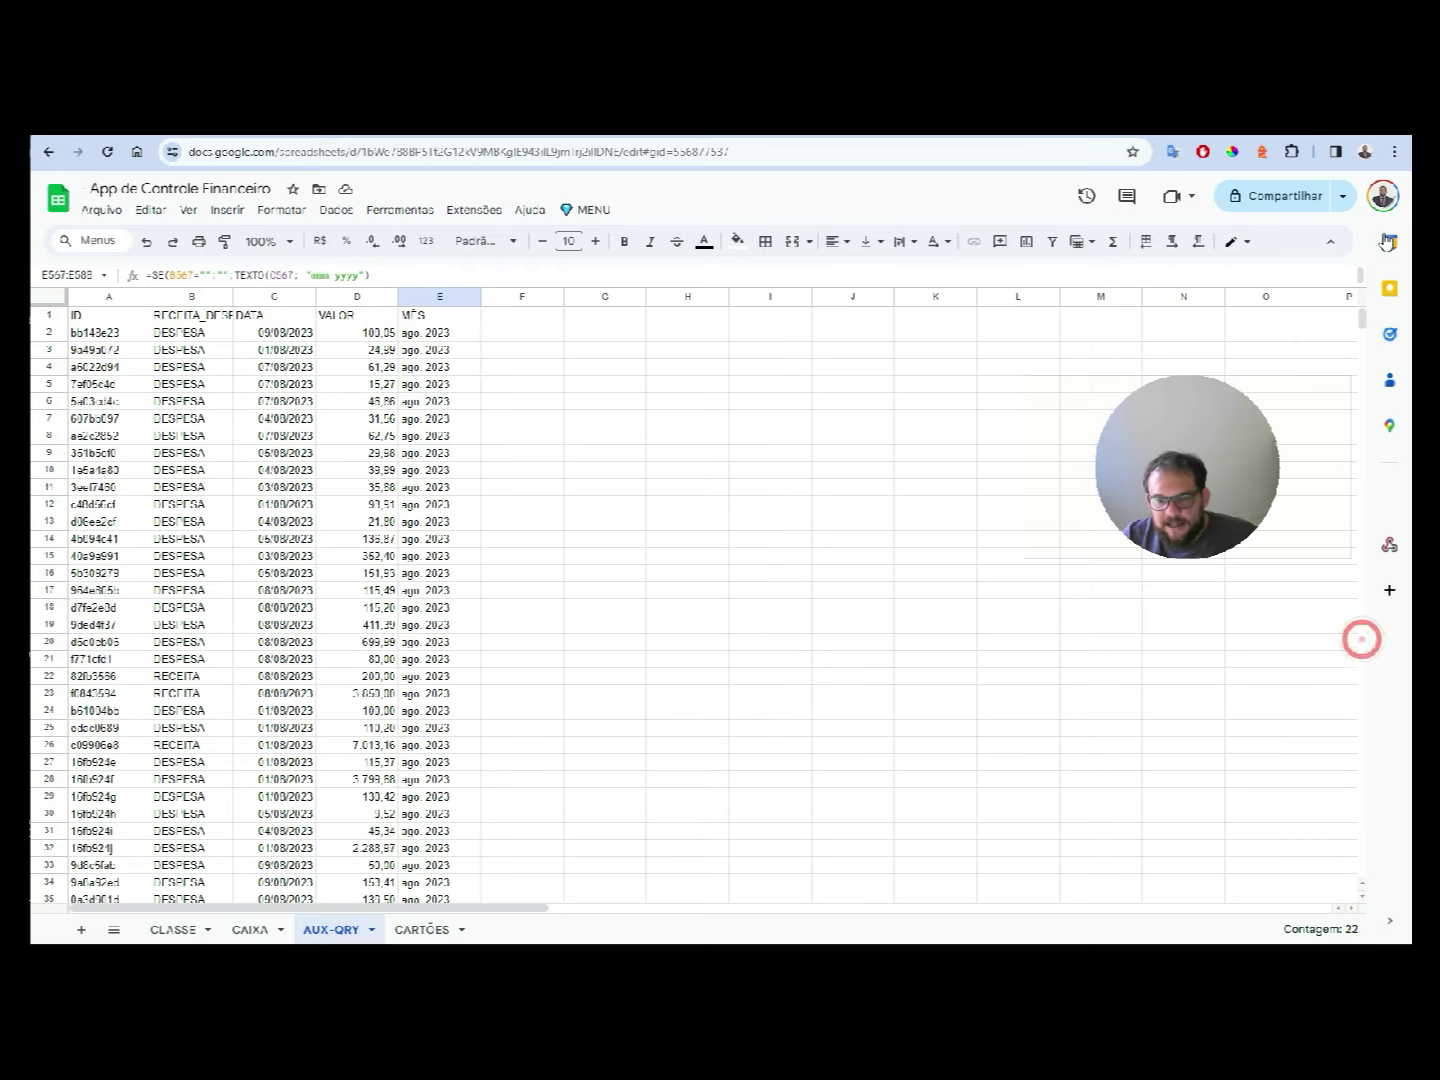
# - Center-align columns C and D on the CARTÕES sheet, then view the CLASSE sheet
pyautogui.click(418, 930)
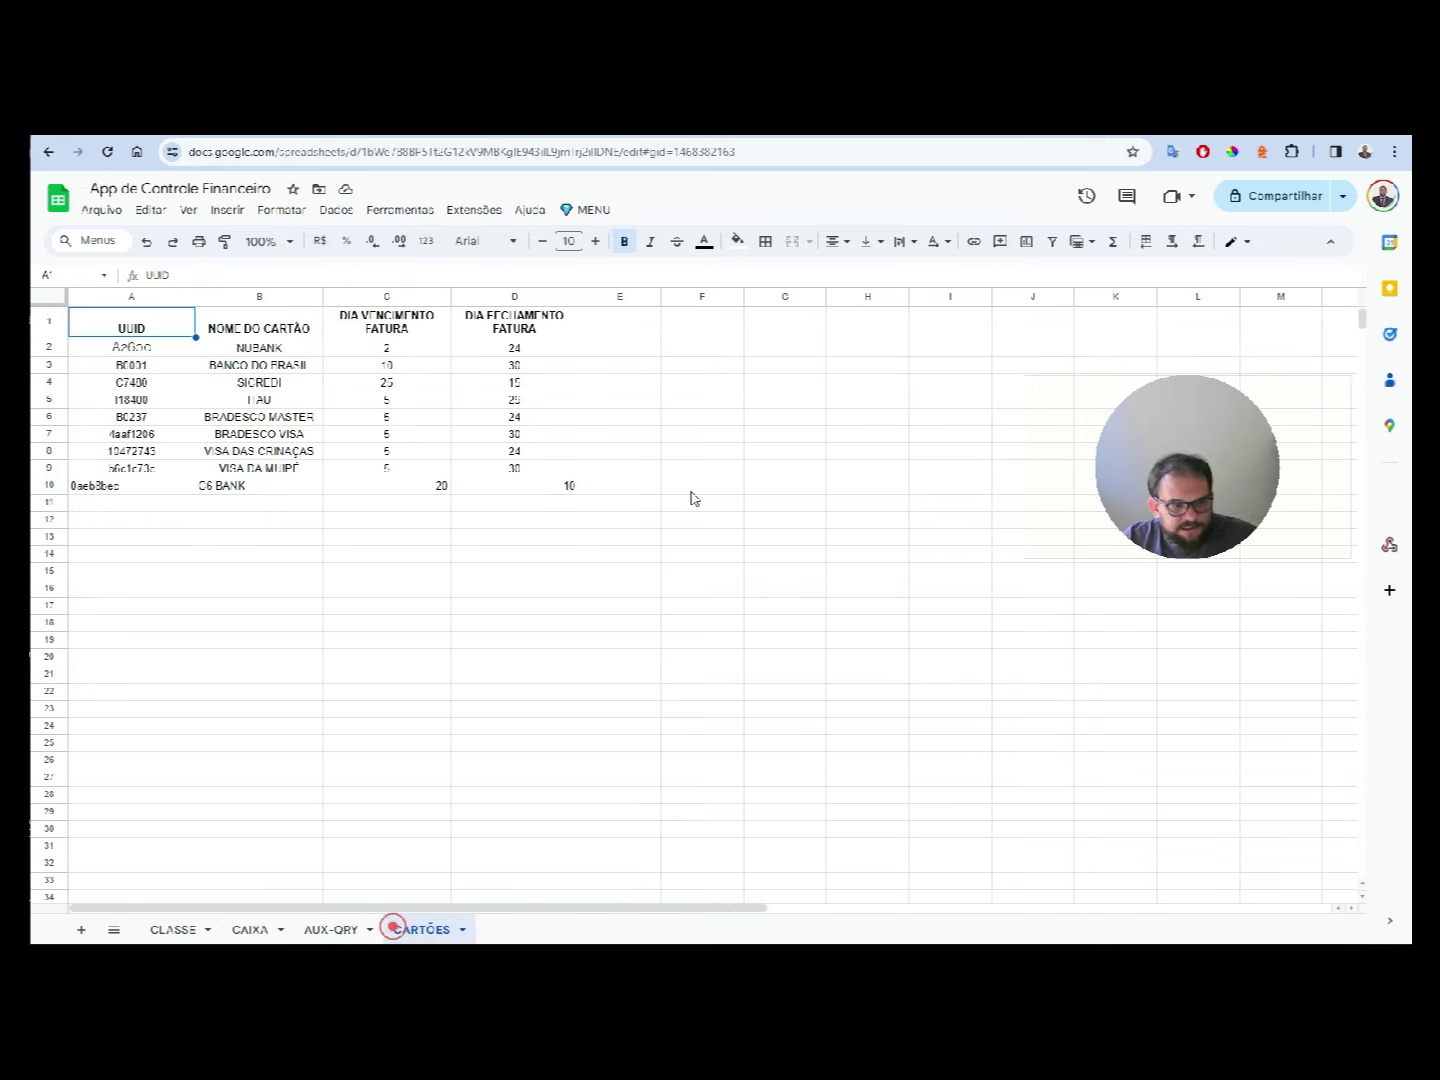
pyautogui.moveTo(386, 300); pyautogui.dragTo(514, 297)
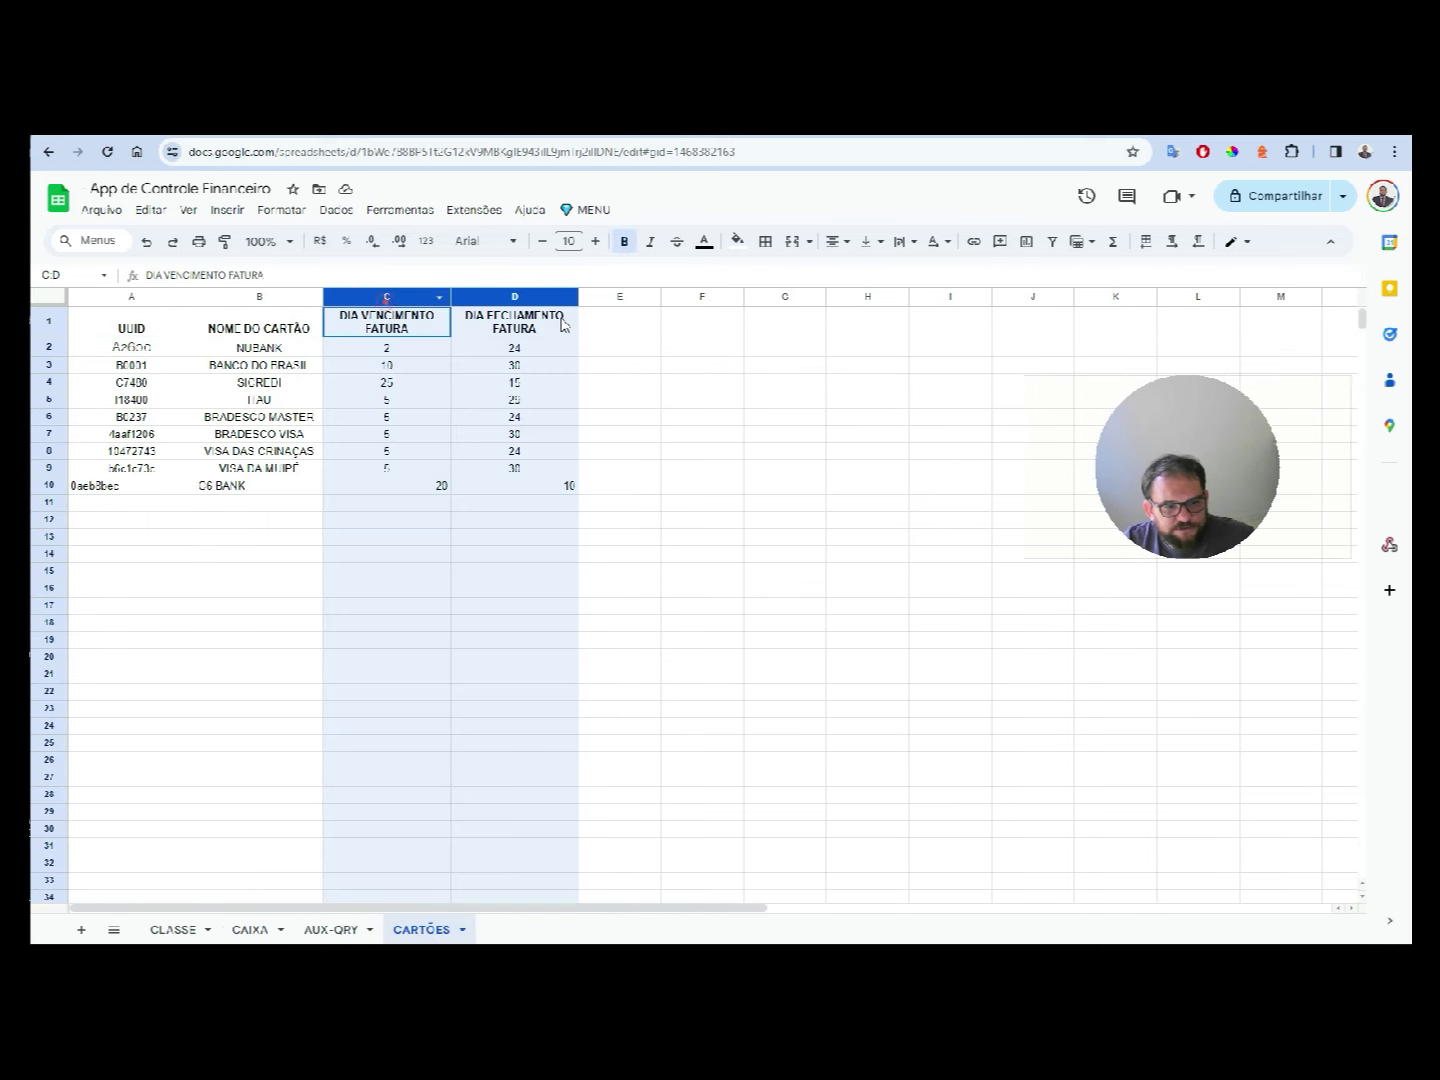
pyautogui.click(835, 241)
pyautogui.click(859, 273)
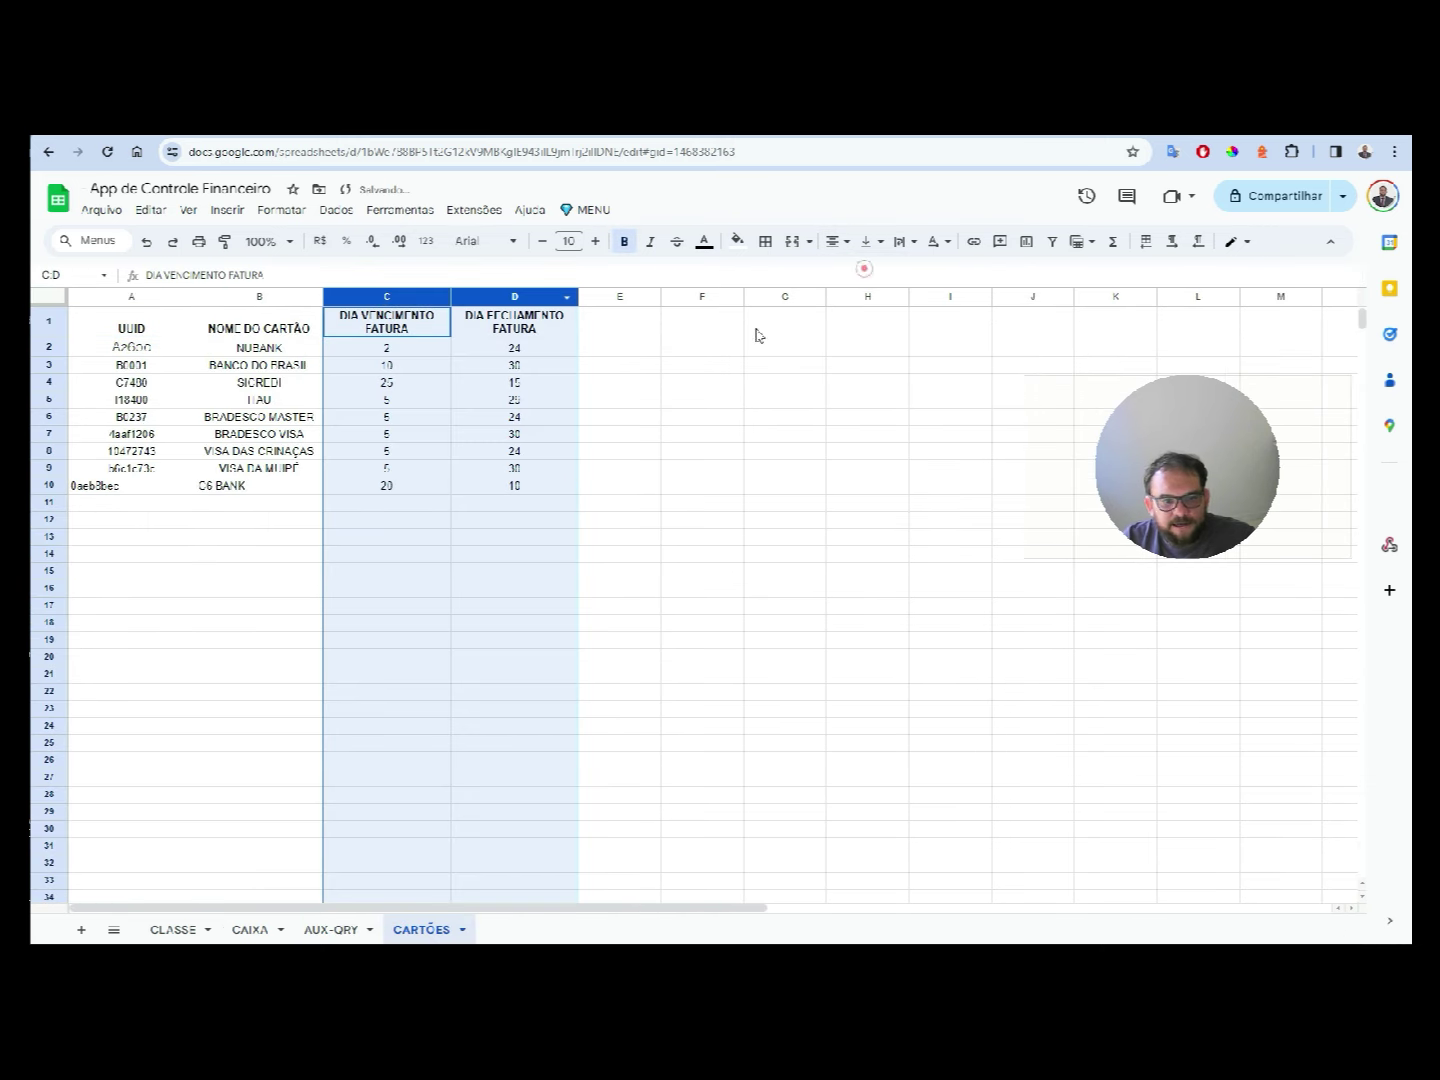
pyautogui.click(181, 931)
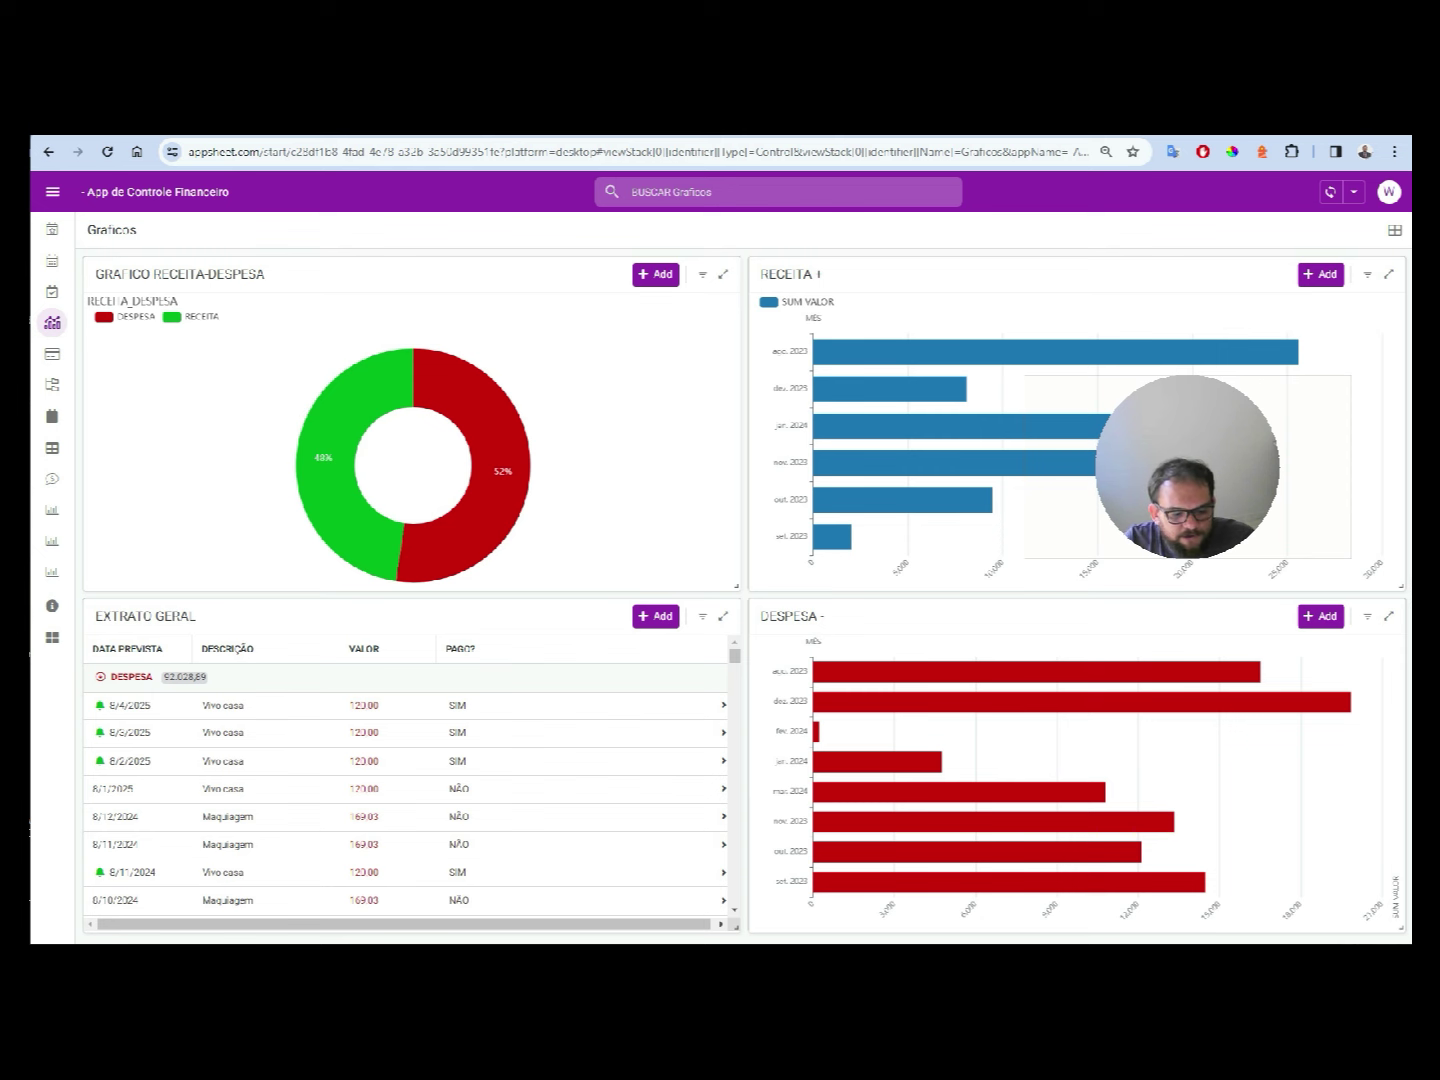
# - Go to lookerstudio.google.com in a new browser tab
pyautogui.click(668, 140)
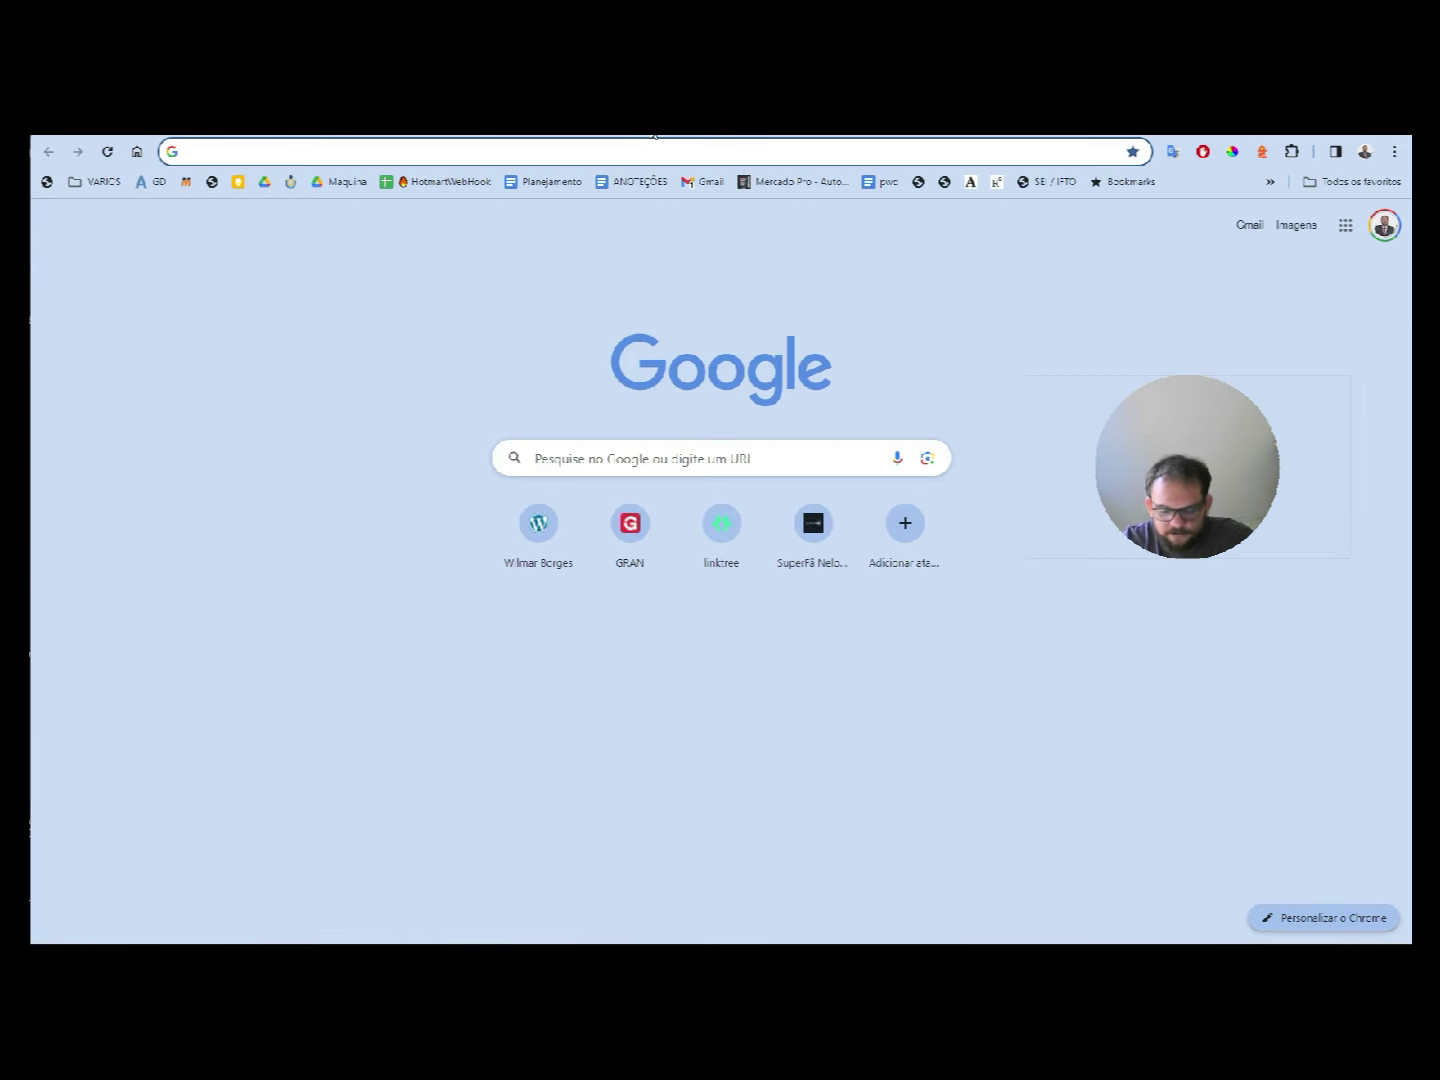
pyautogui.write('LOO')
pyautogui.press('Right')
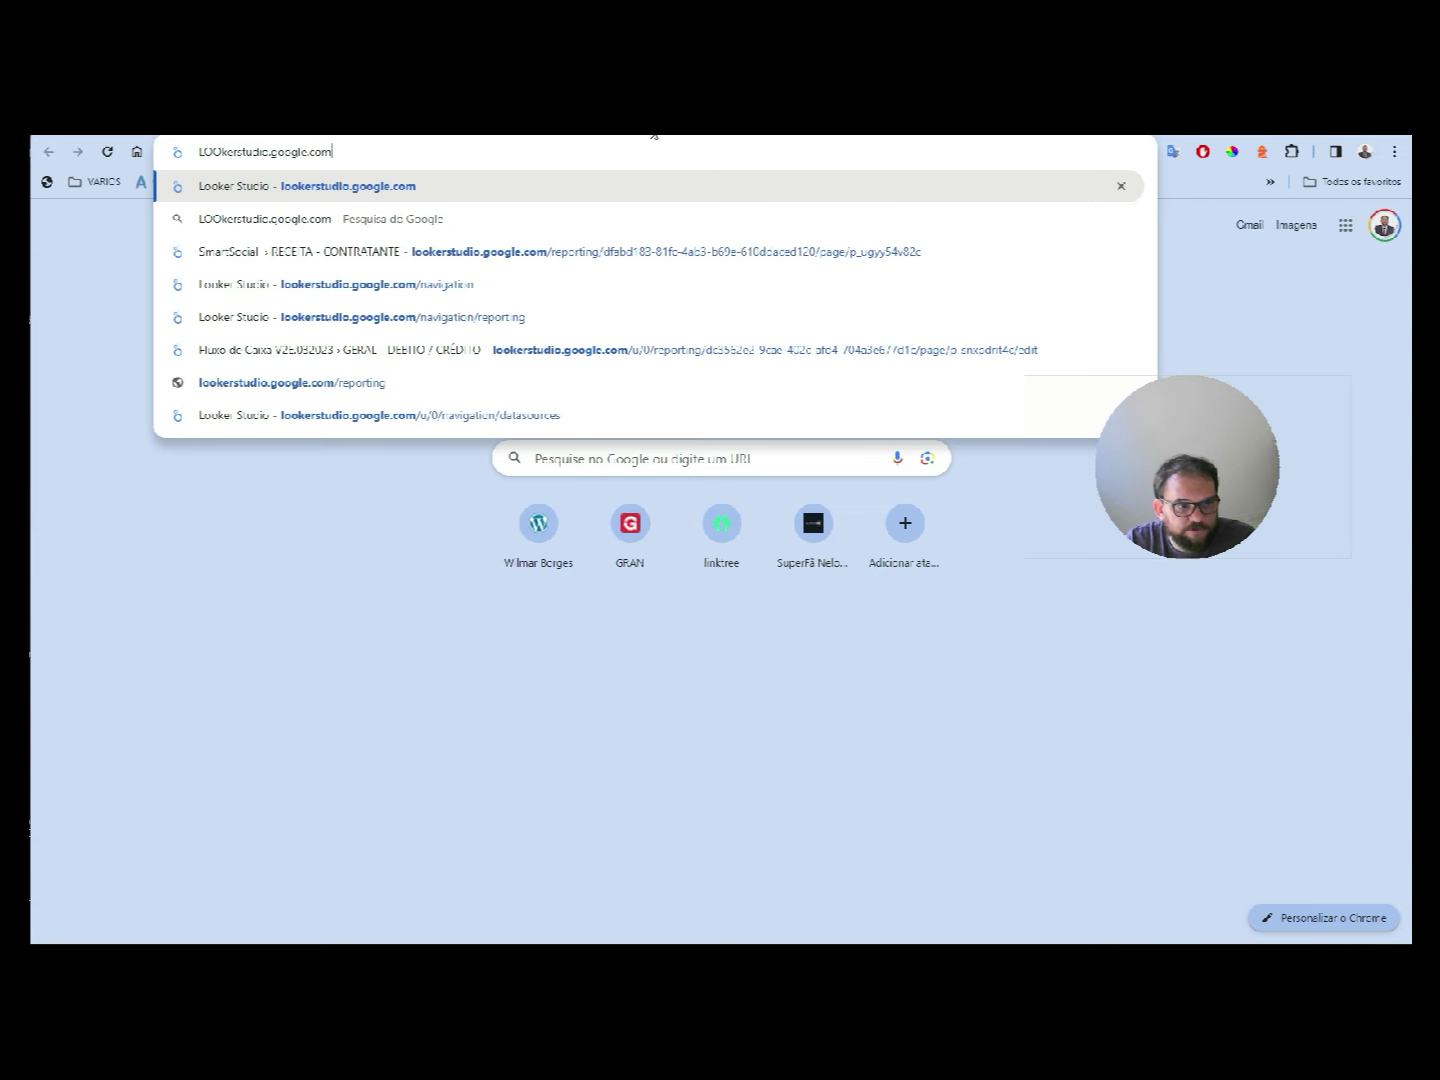
pyautogui.click(345, 186)
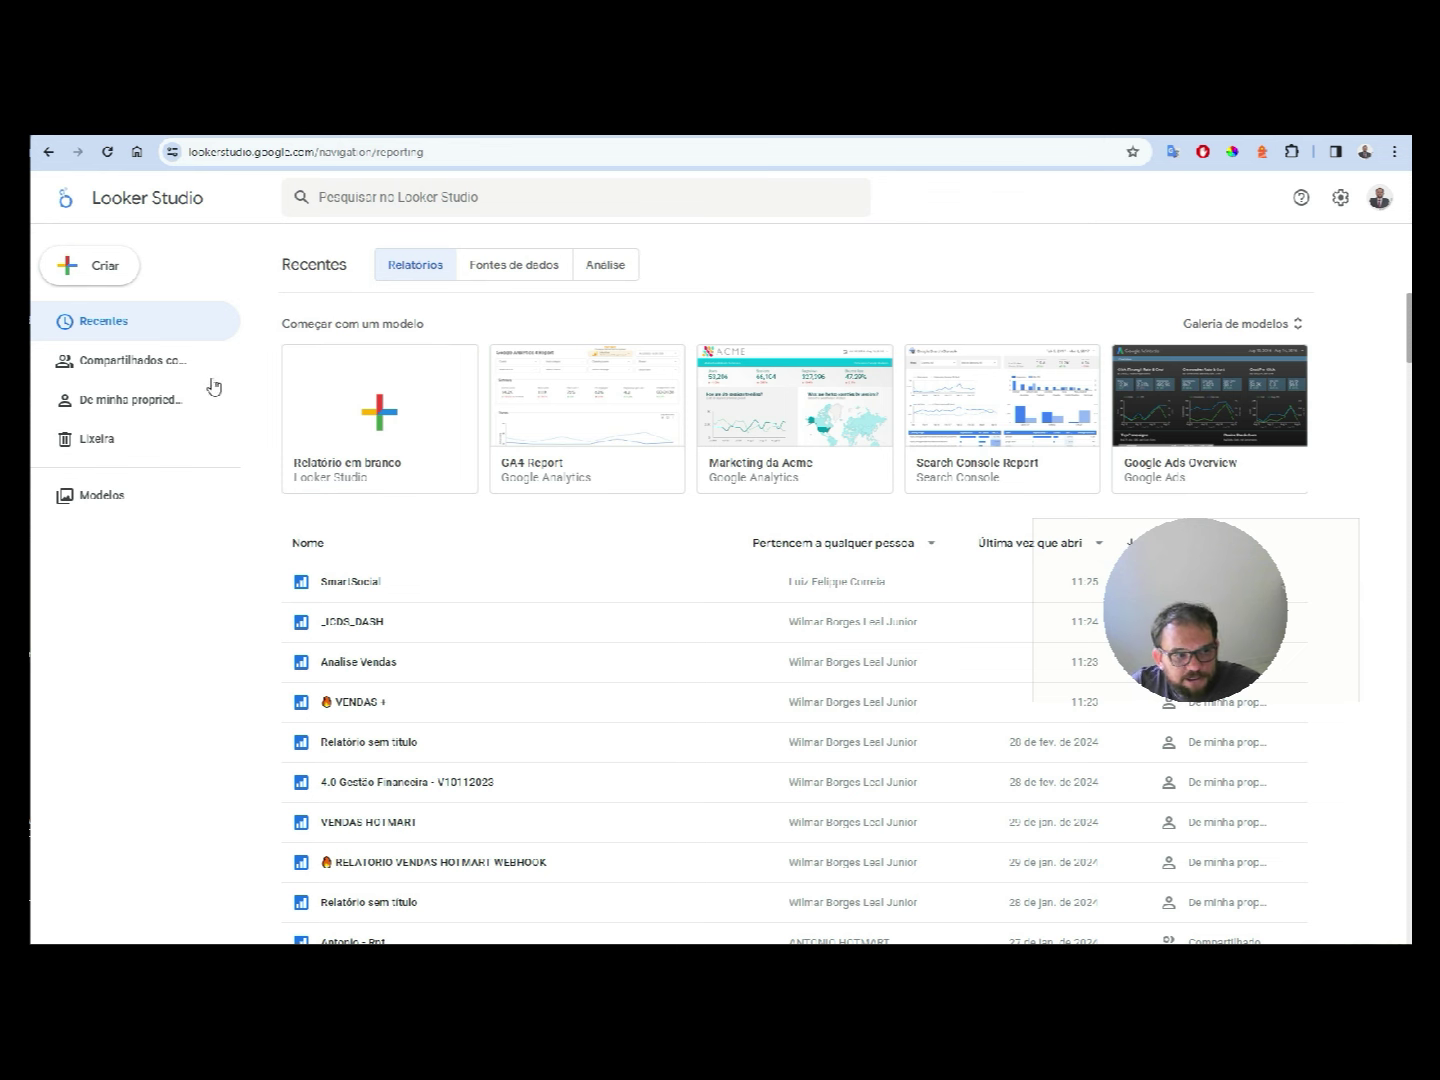
# - Create the untitled report from the Relatório em branco template
pyautogui.click(419, 271)
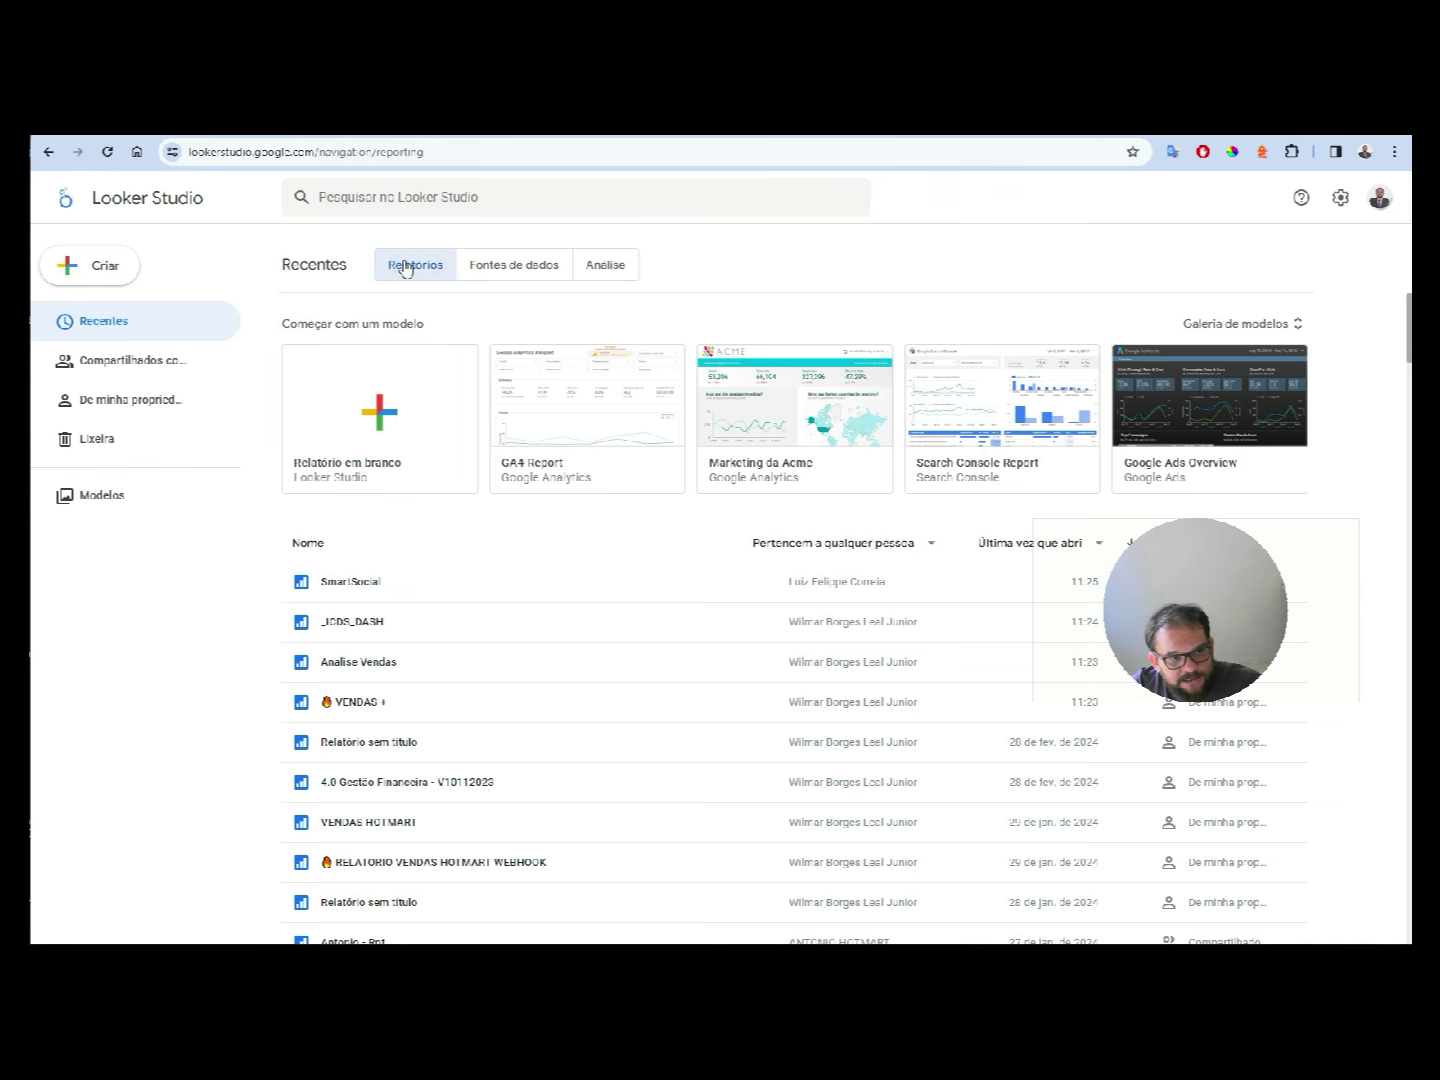
pyautogui.click(378, 431)
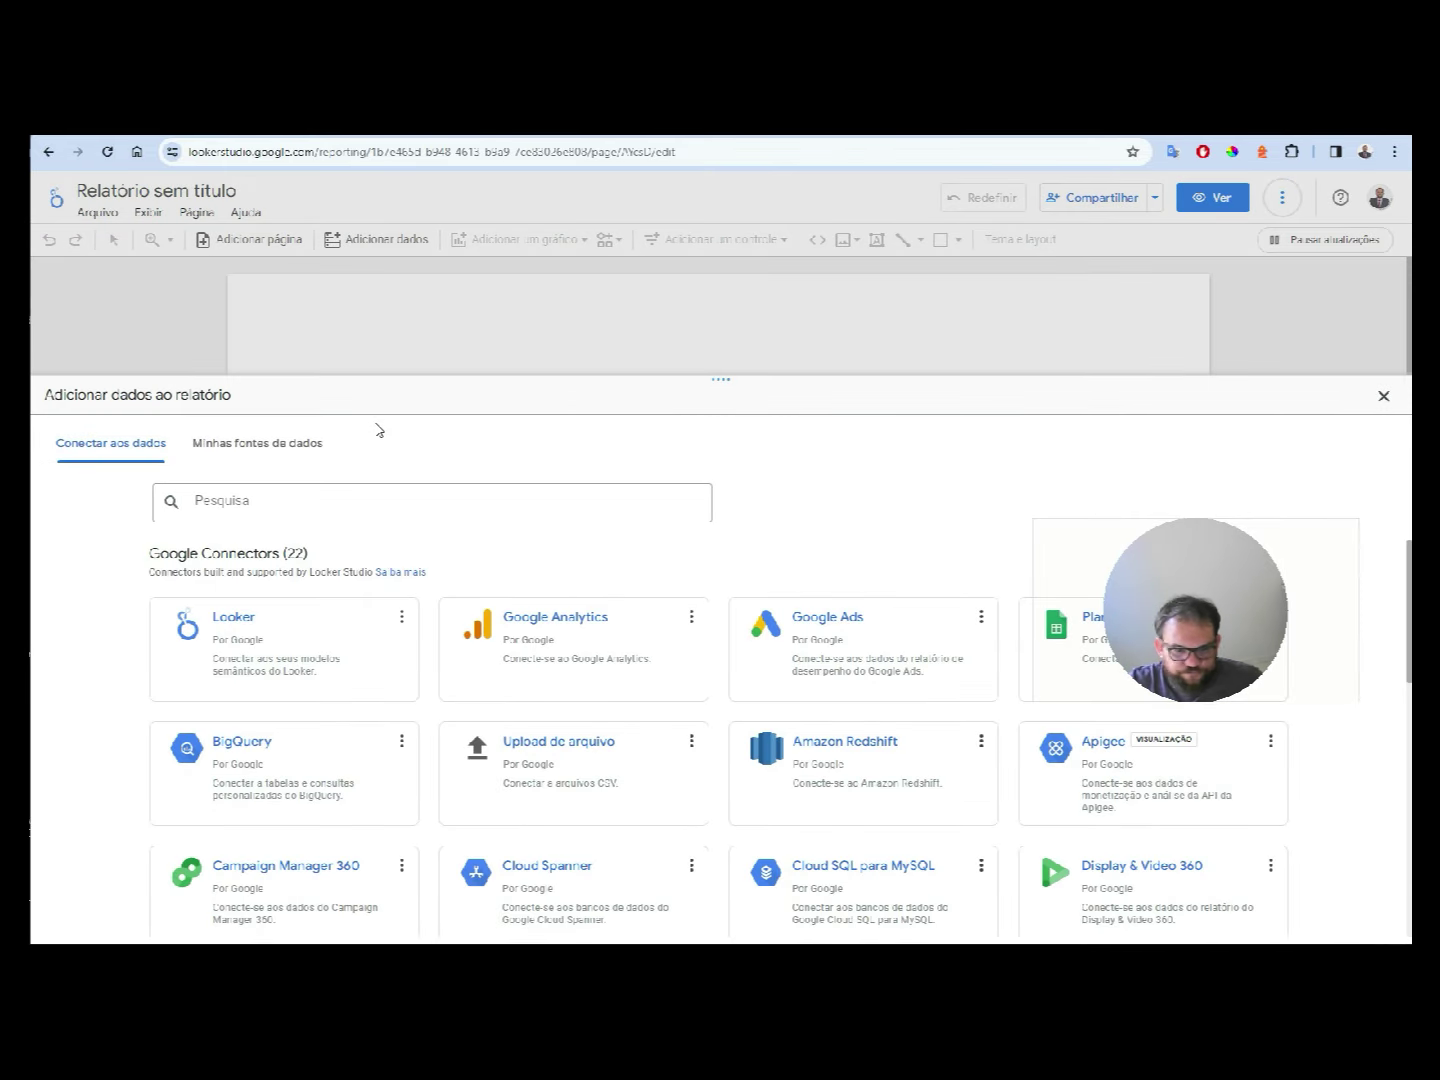
# - Browse the Adicionar dados ao relatório connectors and choose Planilhas Google
pyautogui.moveTo(1096, 556); pyautogui.dragTo(1085, 383)
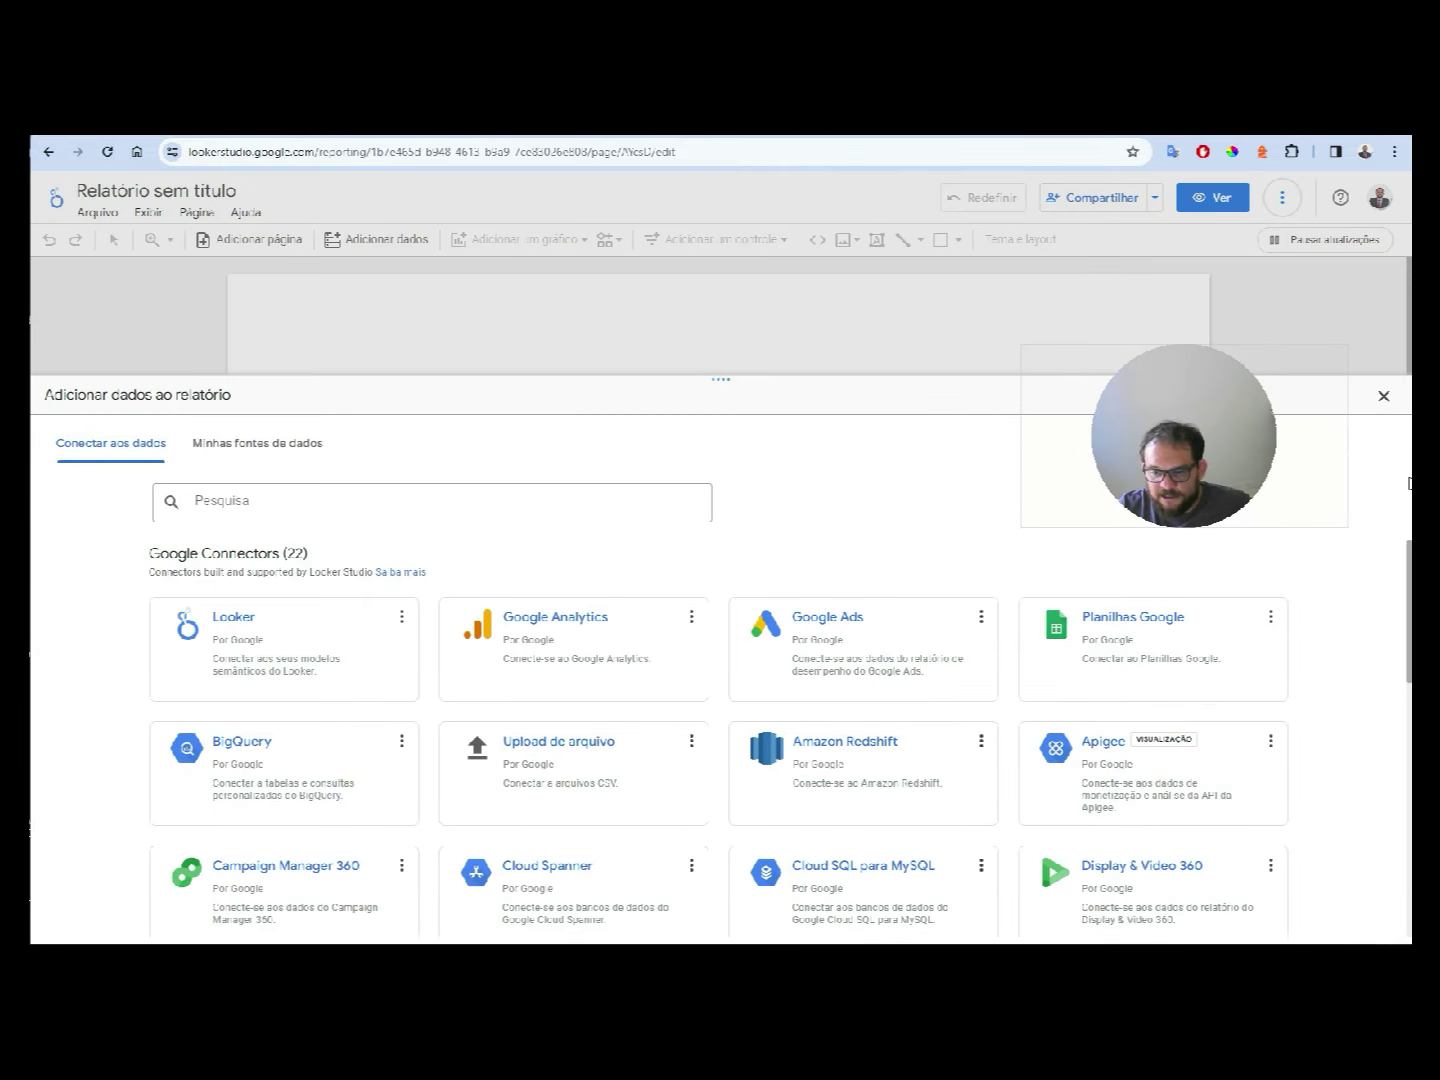
pyautogui.moveTo(1408, 566); pyautogui.dragTo(1405, 828)
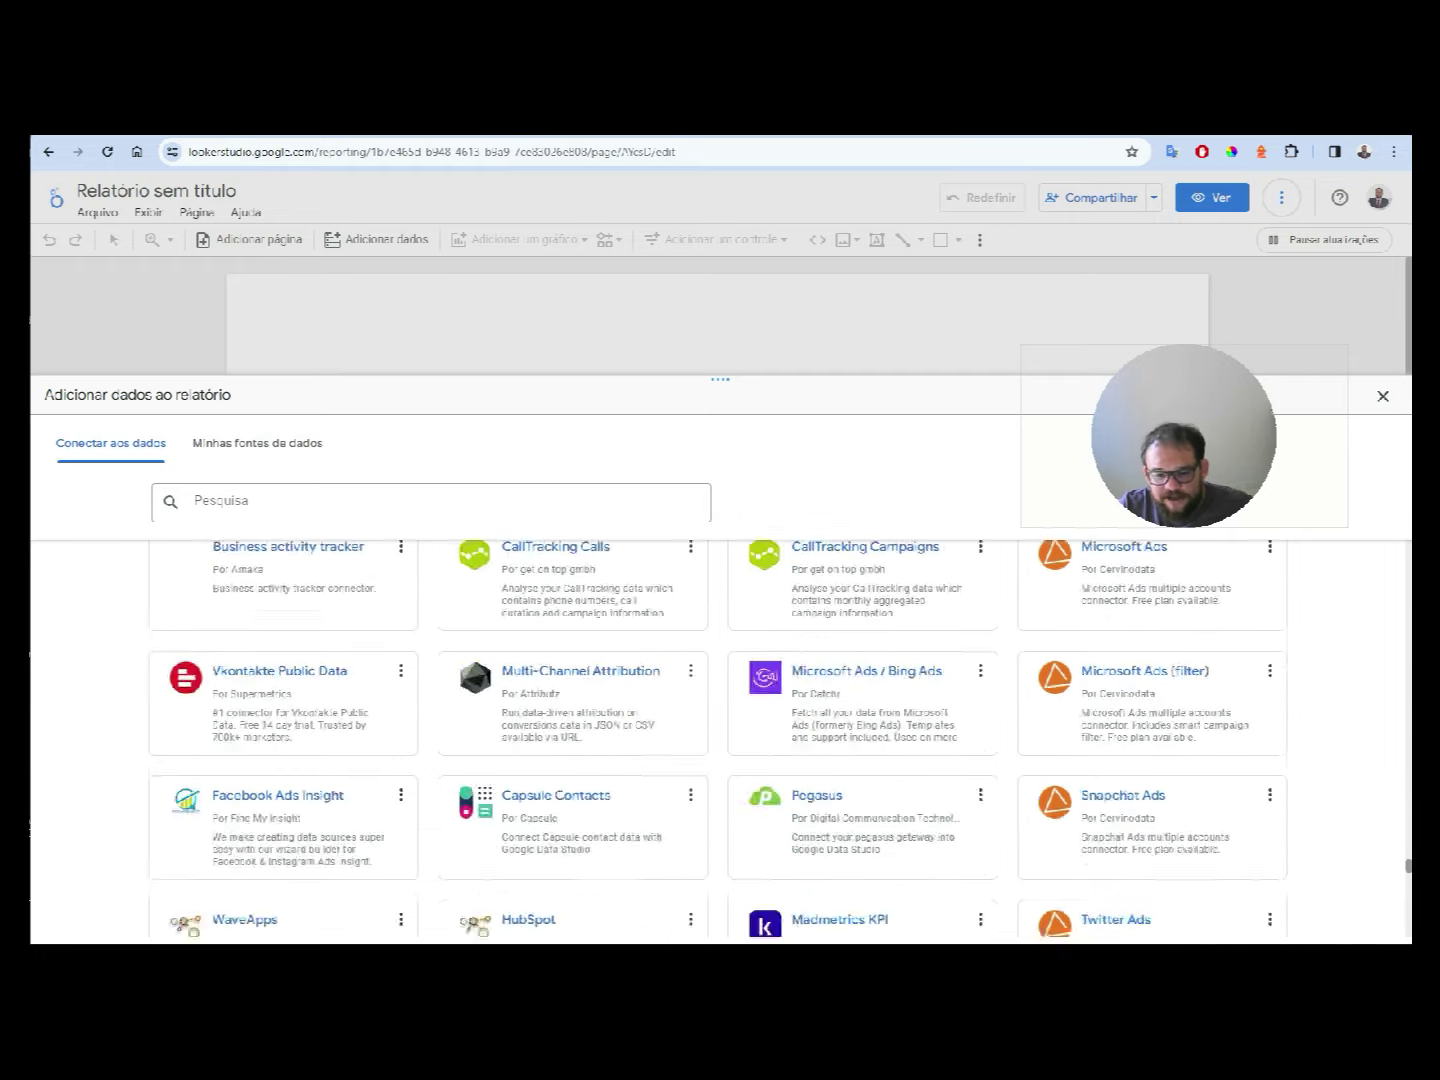
pyautogui.moveTo(1405, 828)
pyautogui.mouseDown()
pyautogui.moveTo(1406, 874)
pyautogui.moveTo(1406, 547)
pyautogui.mouseUp()
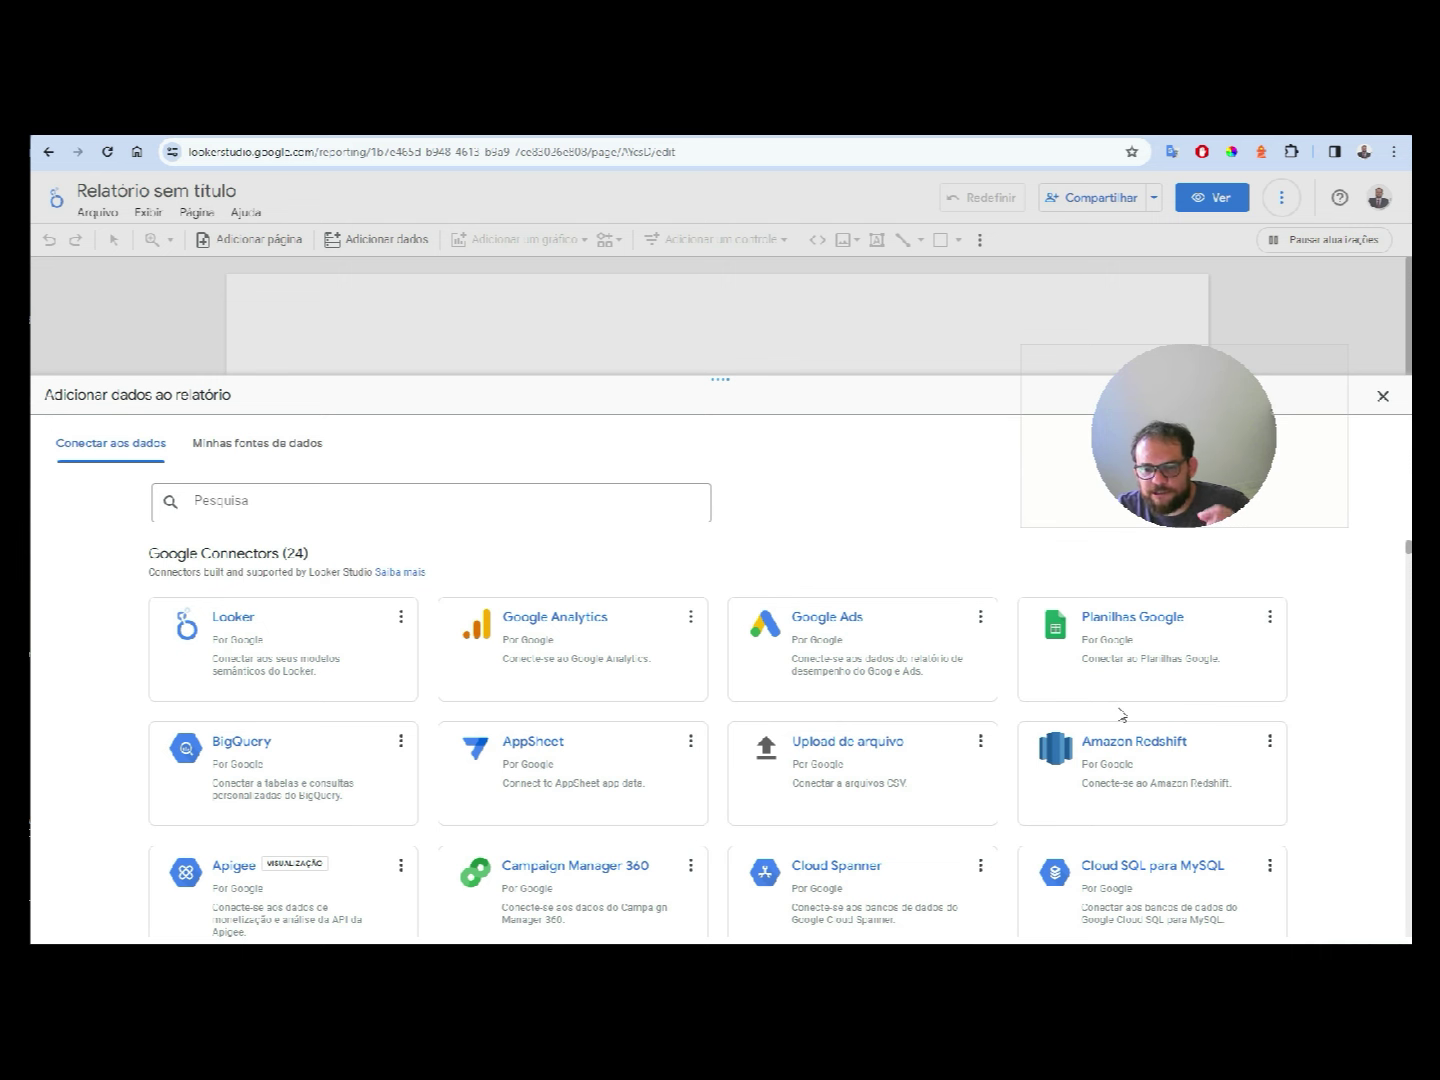
pyautogui.click(1141, 655)
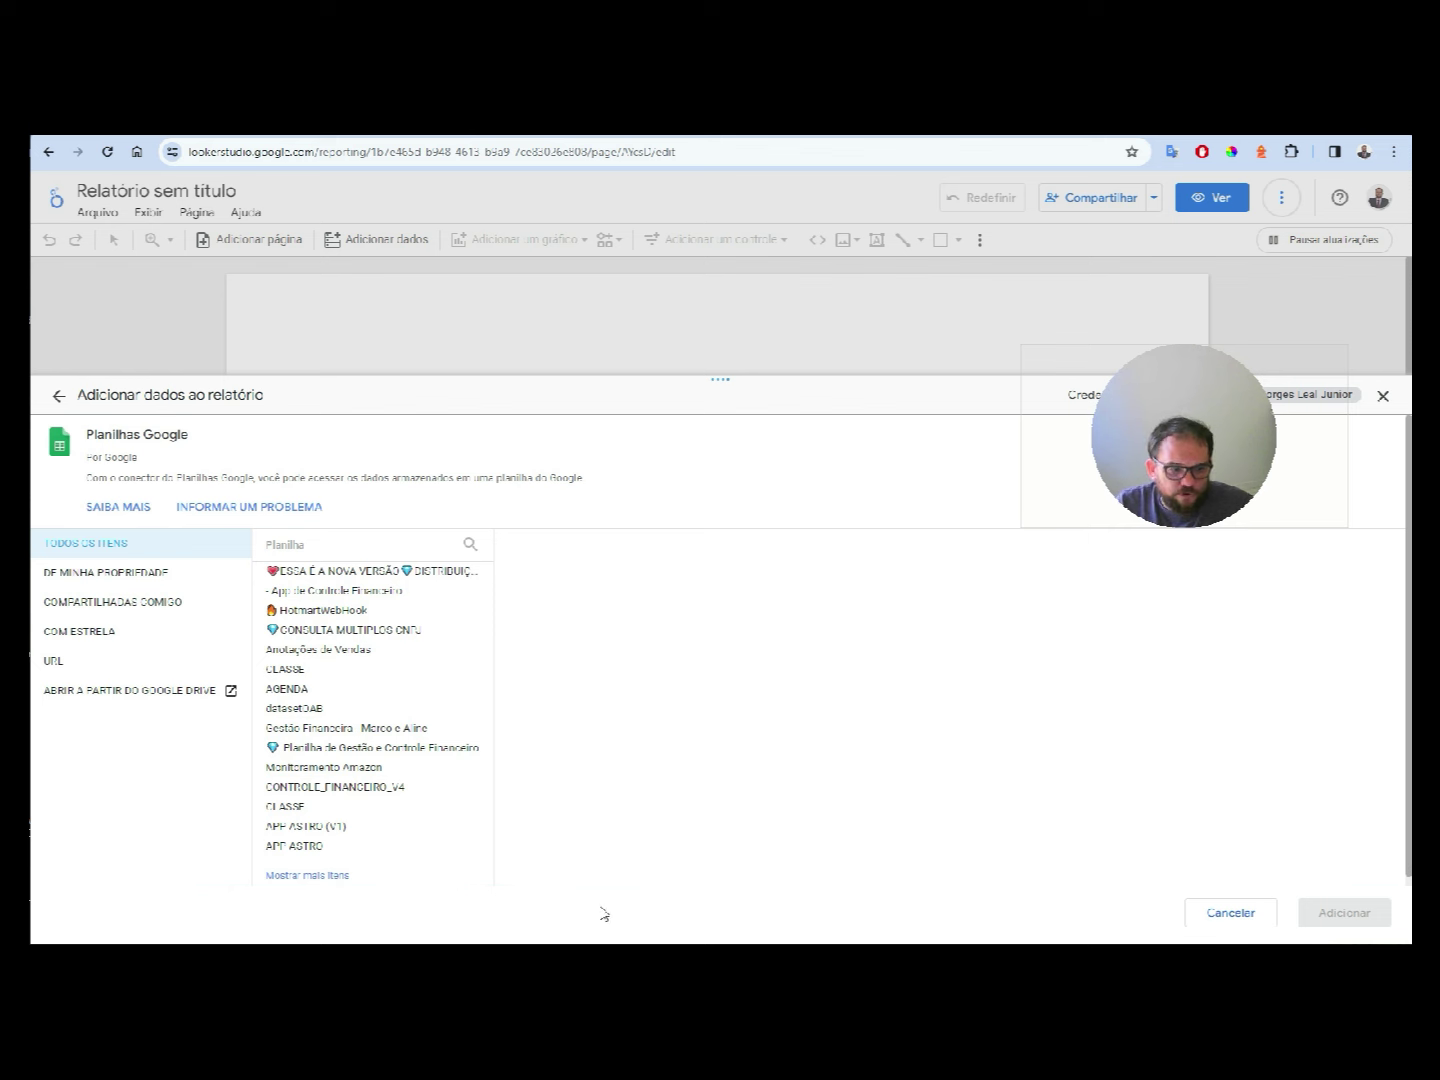
# - Bring up Windows Start search to look for the Lupa magnifier
pyautogui.scroll(-1, 383, 652)
pyautogui.scroll(1, 384, 653)
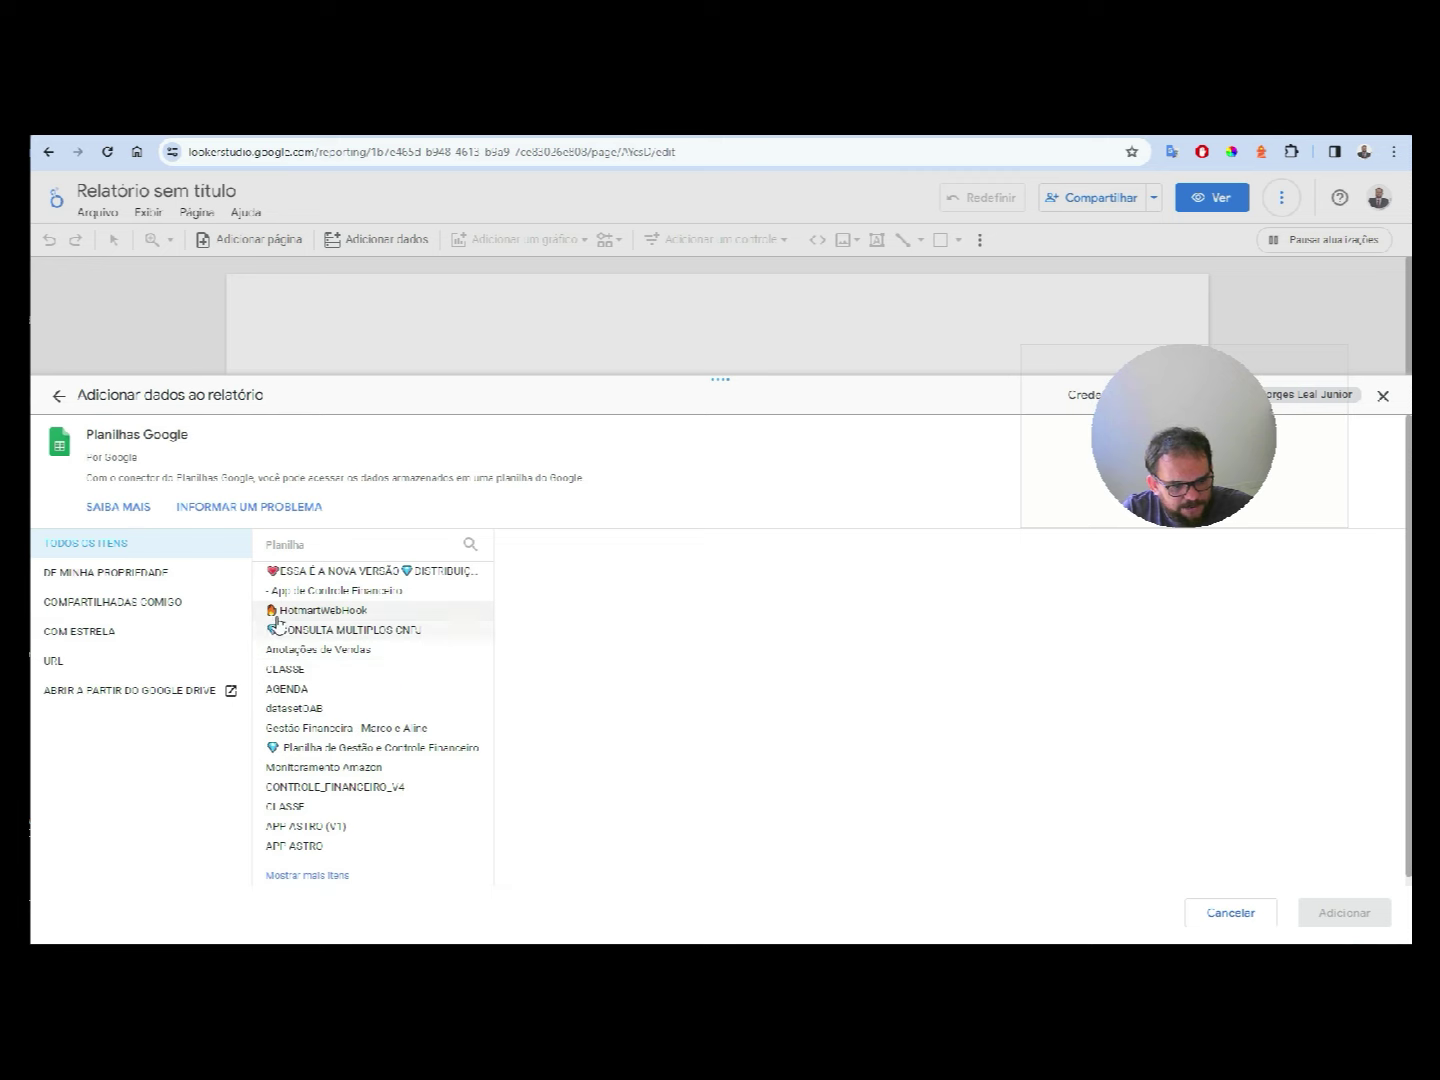
pyautogui.press('super')
# - Clear the 'zoom' Windows search and dismiss the Start menu, returning to the connector list
pyautogui.write('zoo')
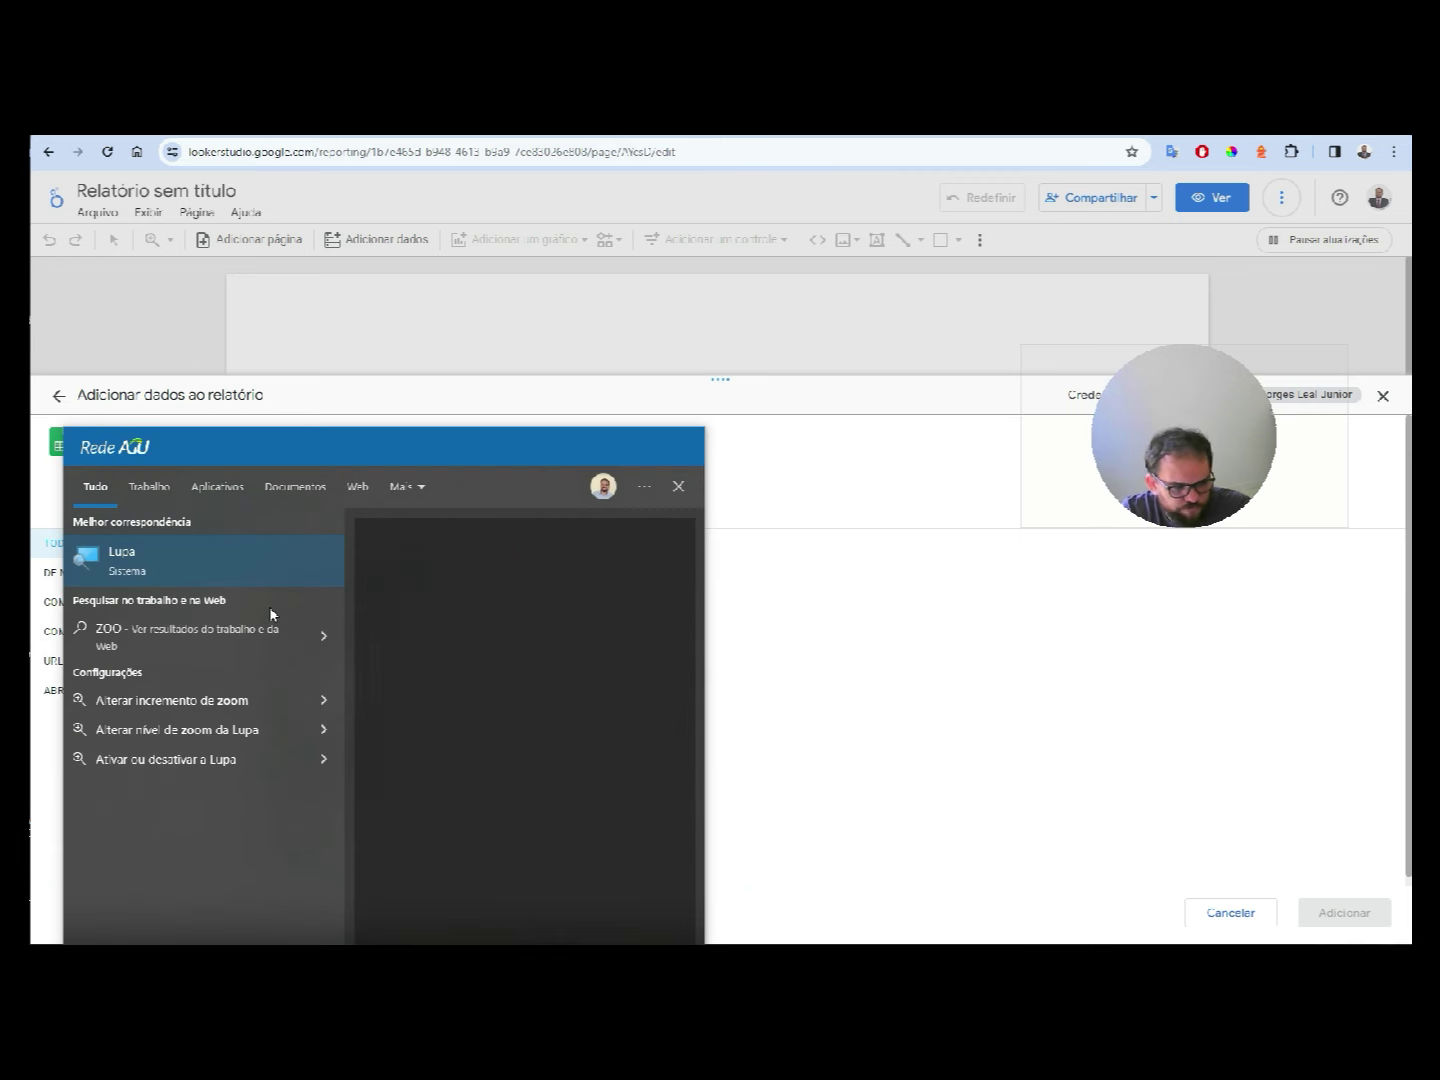
pyautogui.write('m')
pyautogui.press('BackSpace')
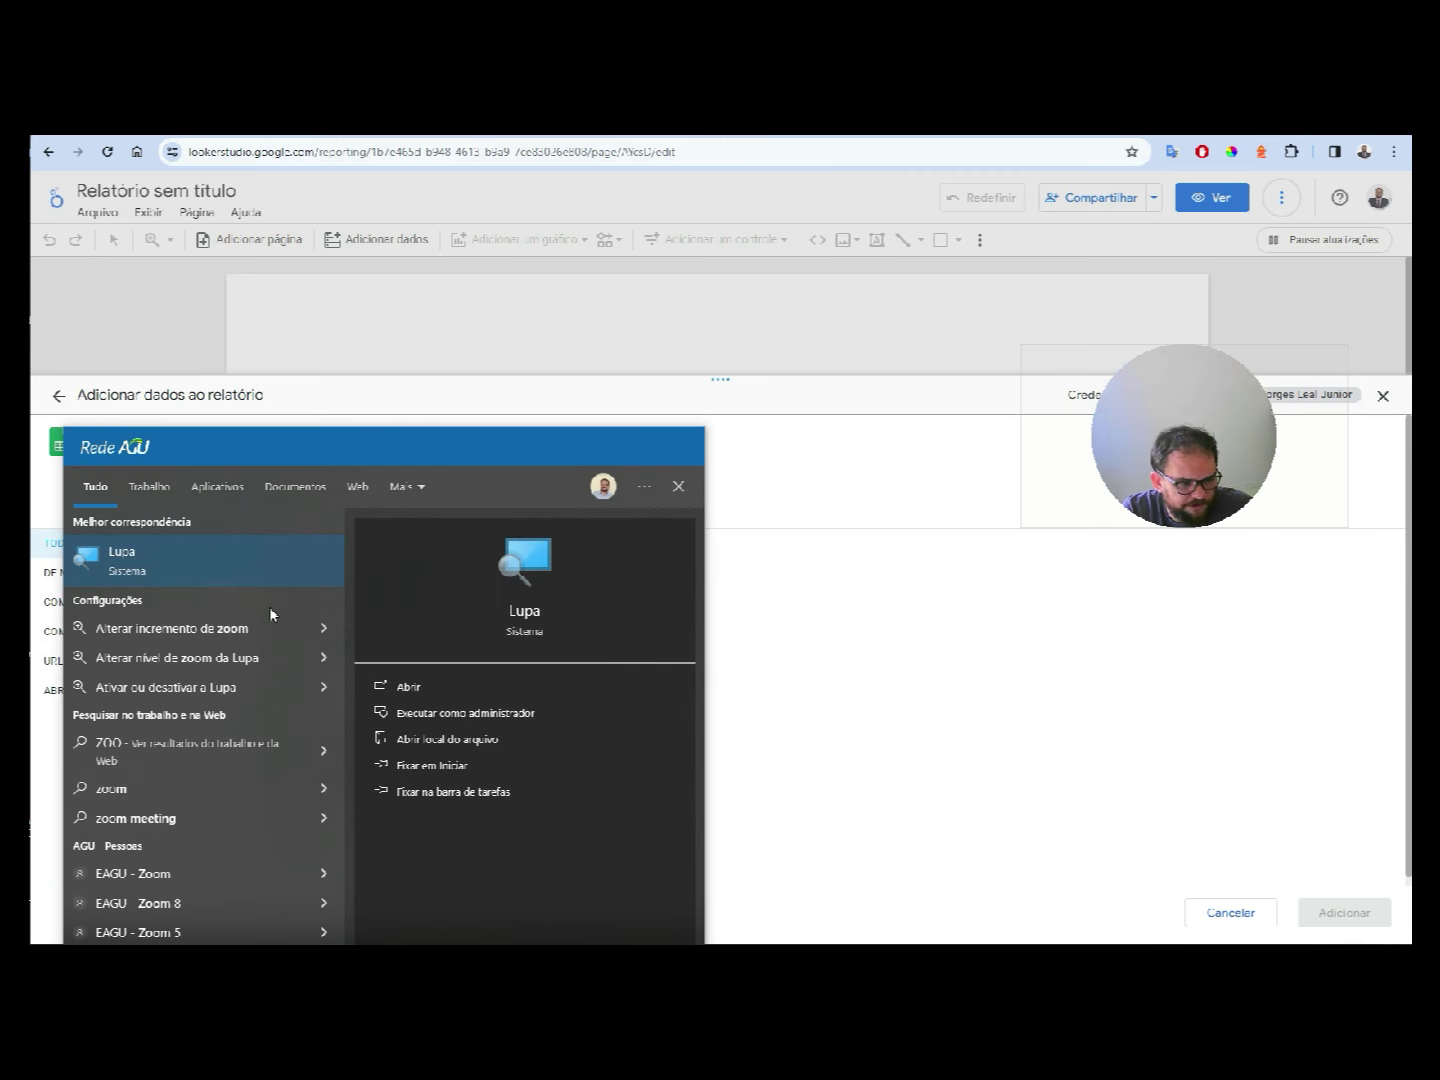
pyautogui.press('BackSpace')
pyautogui.press('BackSpace')
pyautogui.press('BackSpace')
pyautogui.write('zo')
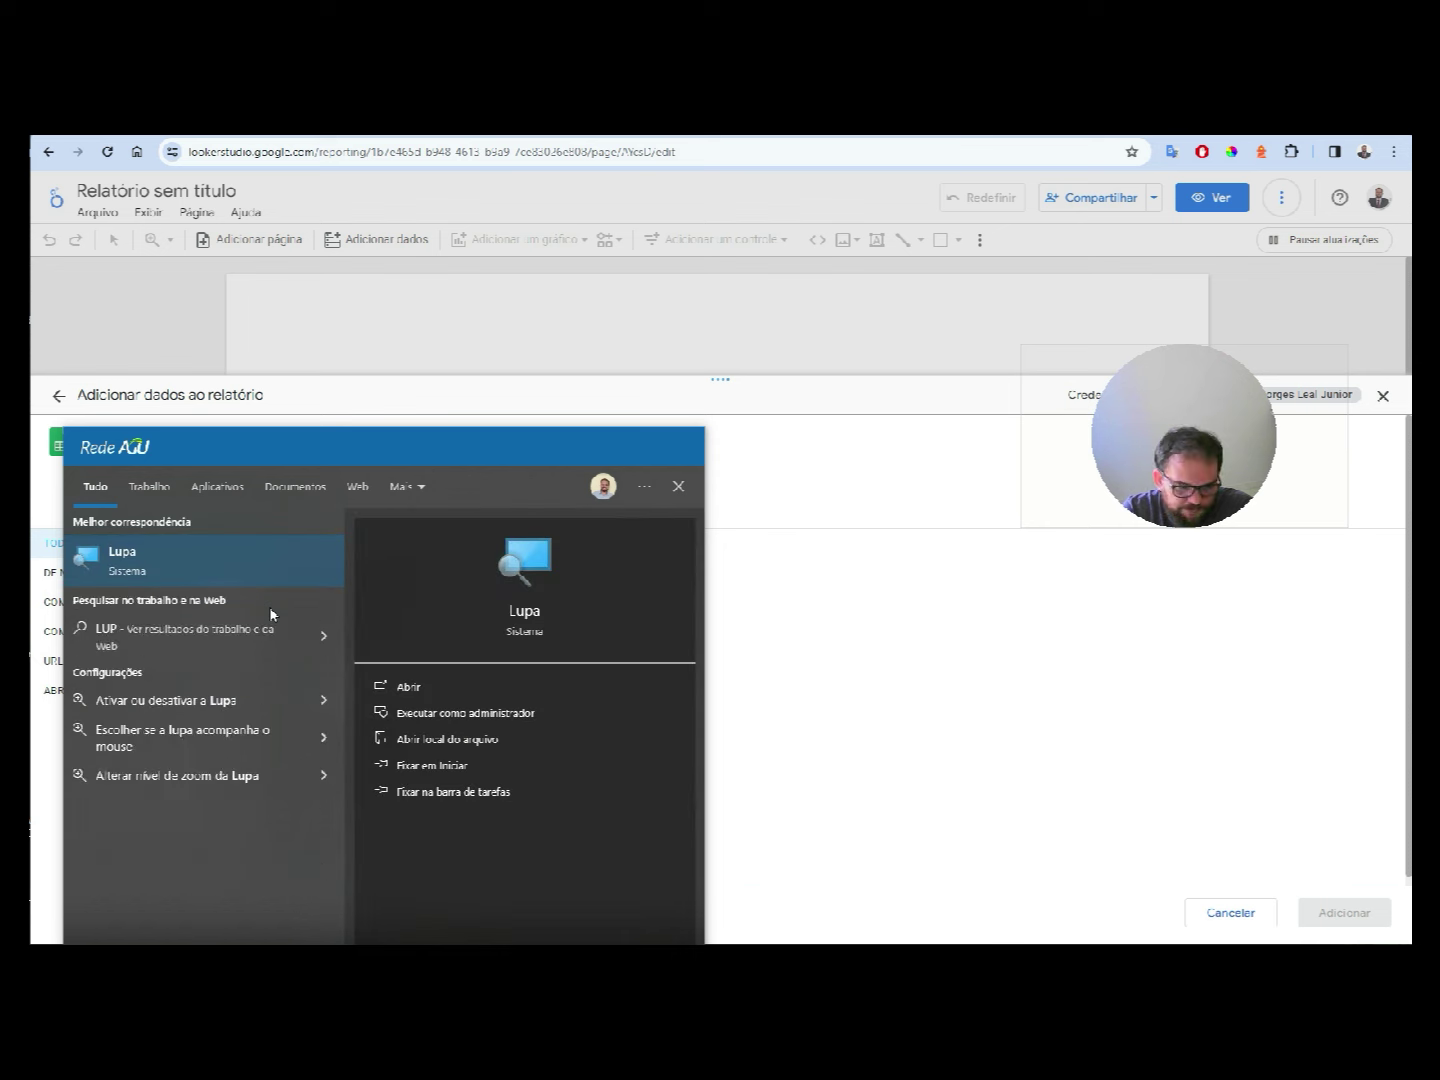
pyautogui.press('Escape')
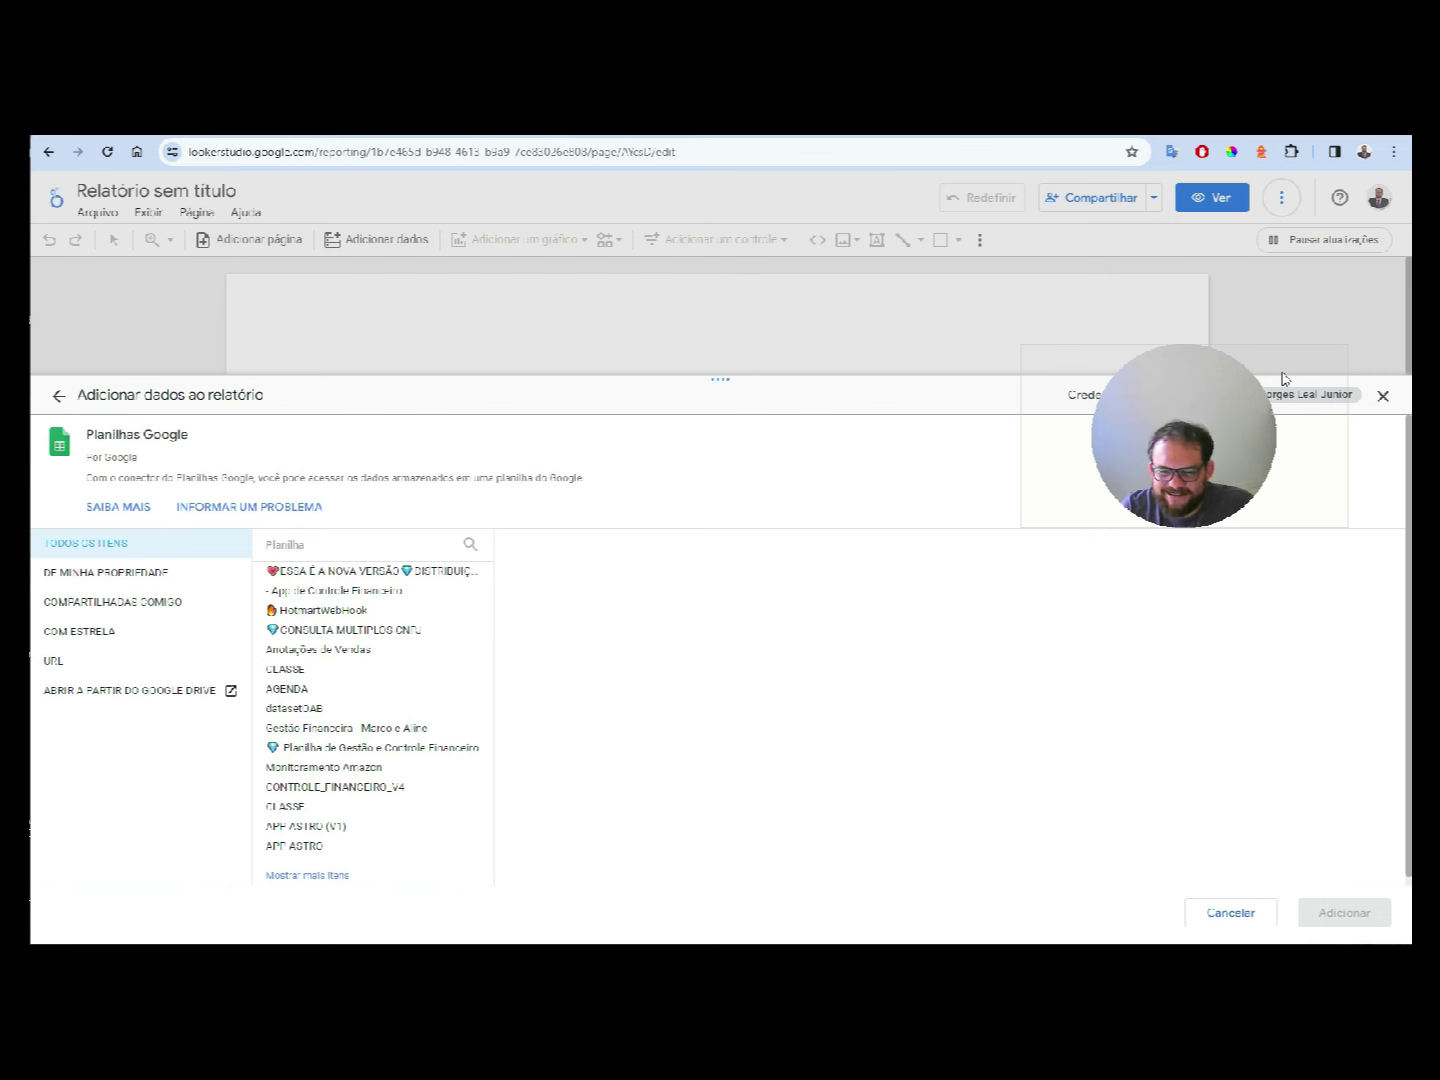
pyautogui.press('super')
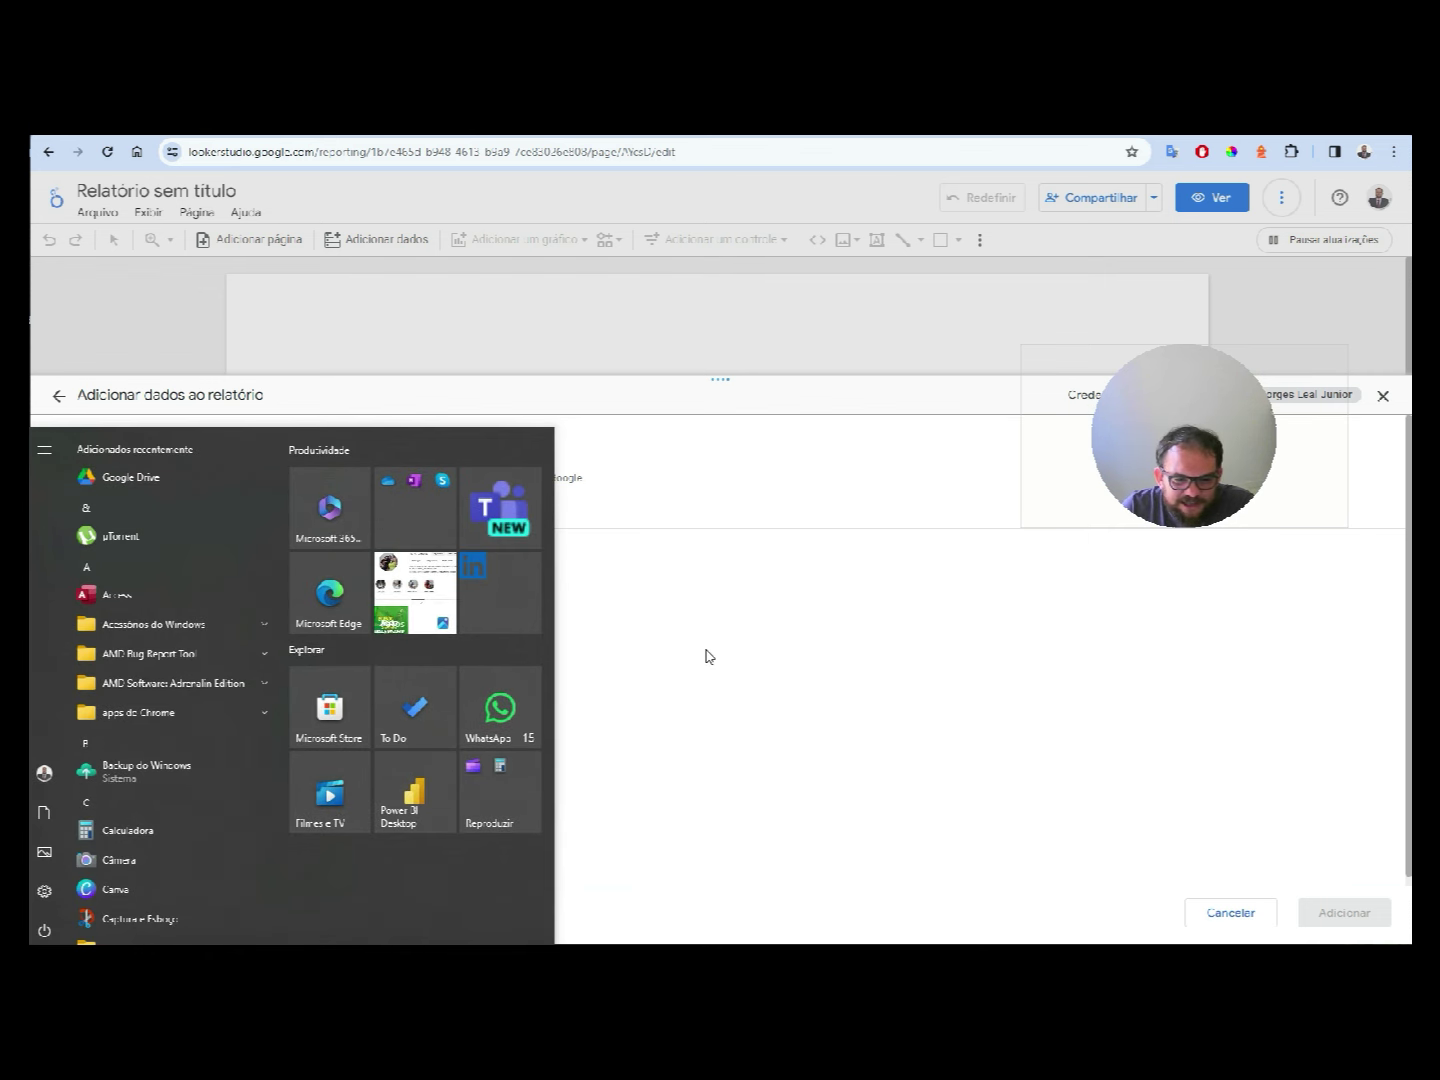
pyautogui.click(707, 654)
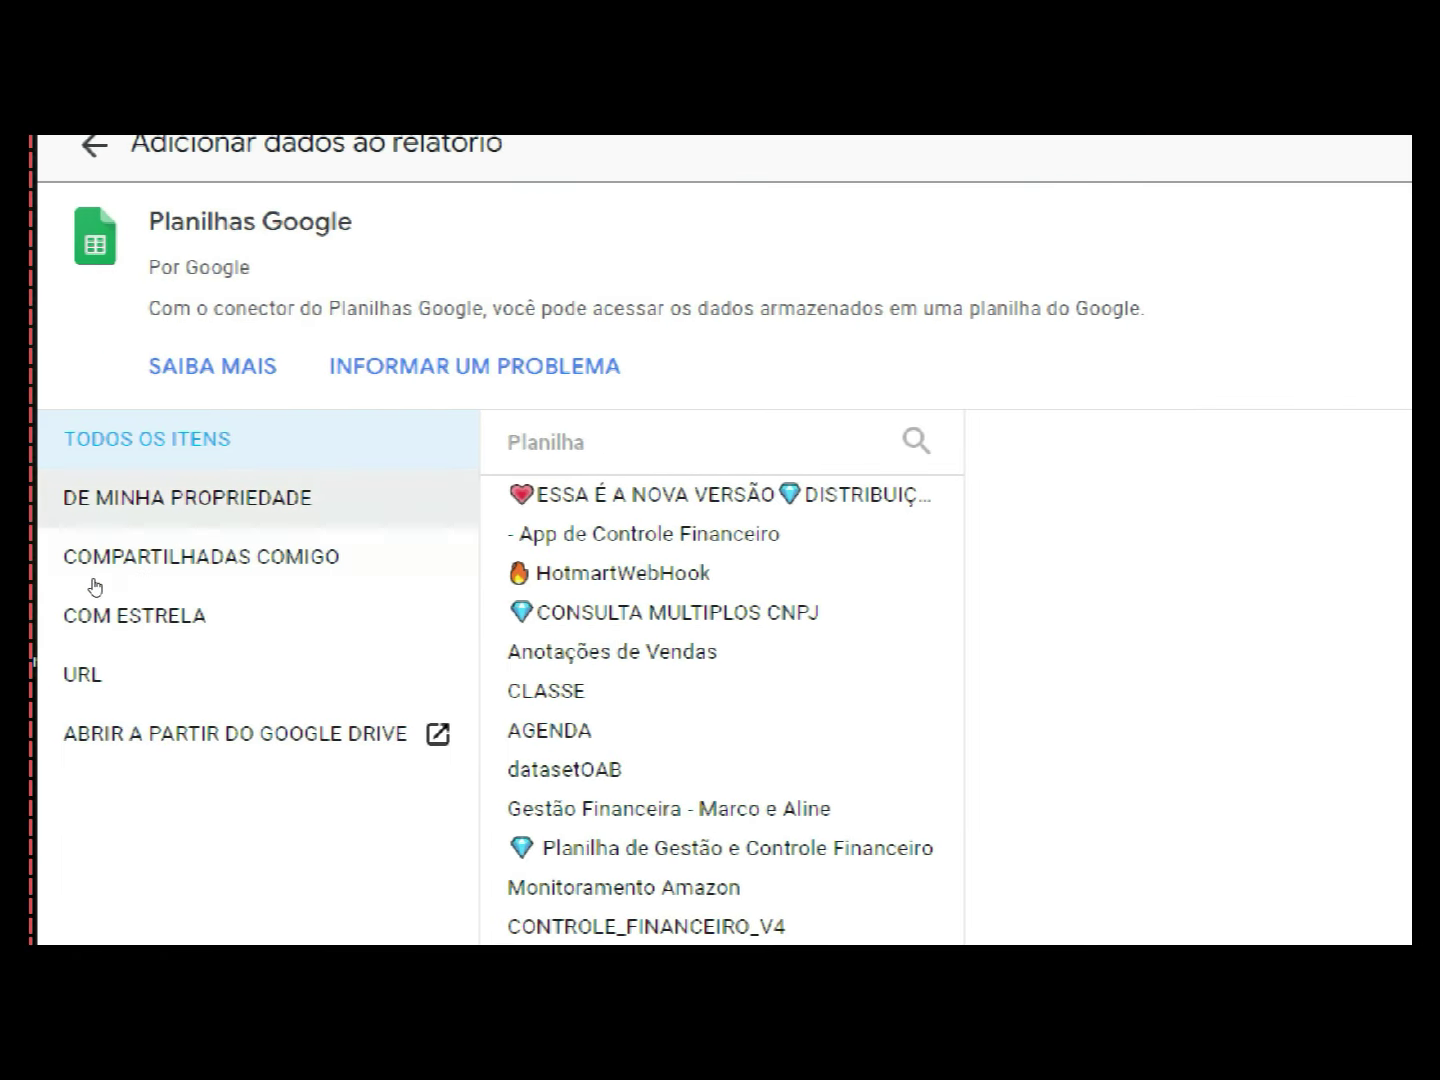
# - Filter the connector list to COMPARTILHADAS COMIGO (spreadsheets shared with me)
pyautogui.click(92, 556)
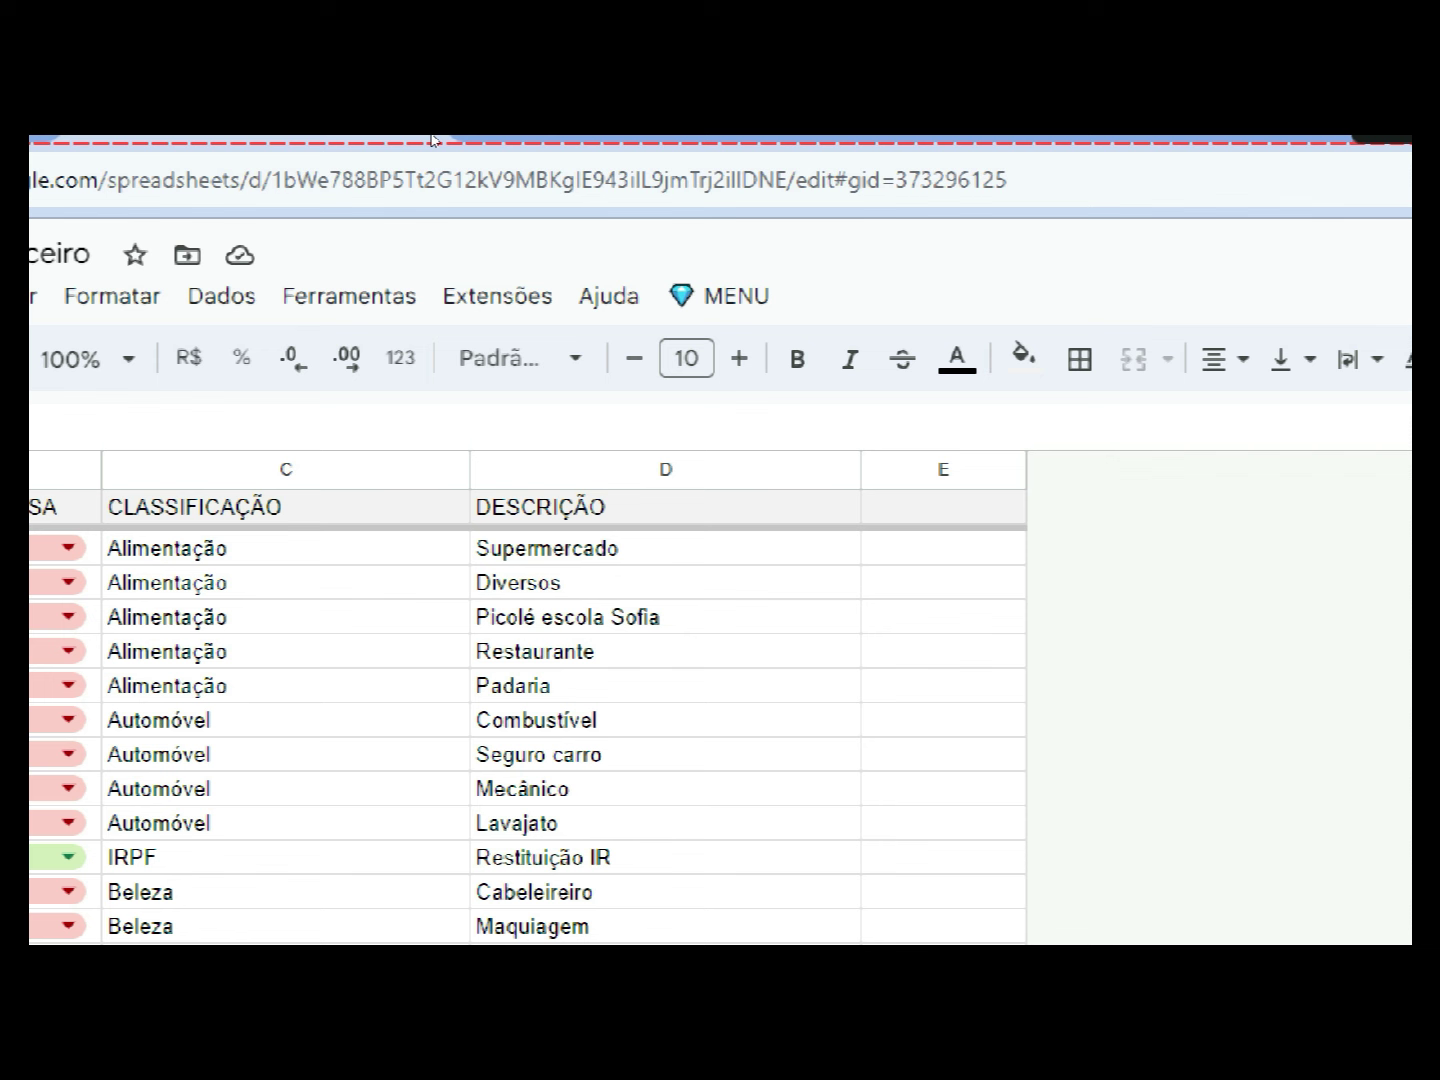
# - Copy the spreadsheet ID from the Sheets web address and return to Looker Studio
pyautogui.moveTo(365, 158)
pyautogui.mouseDown()
pyautogui.moveTo(618, 143)
pyautogui.moveTo(636, 186)
pyautogui.mouseUp()
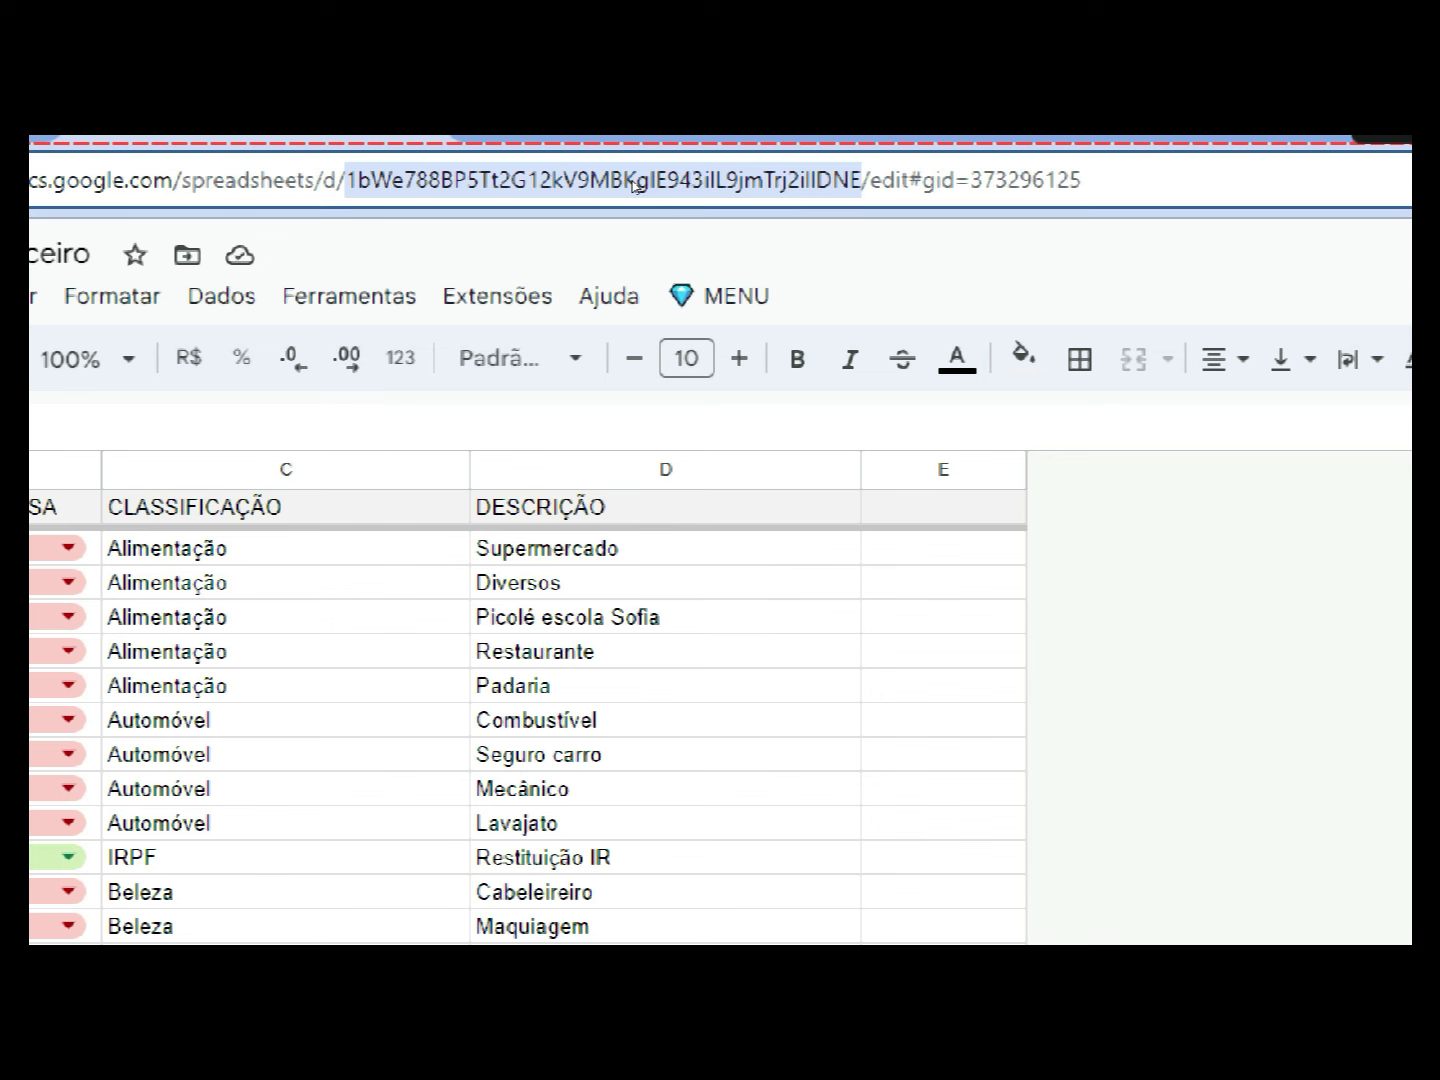
pyautogui.click(979, 140)
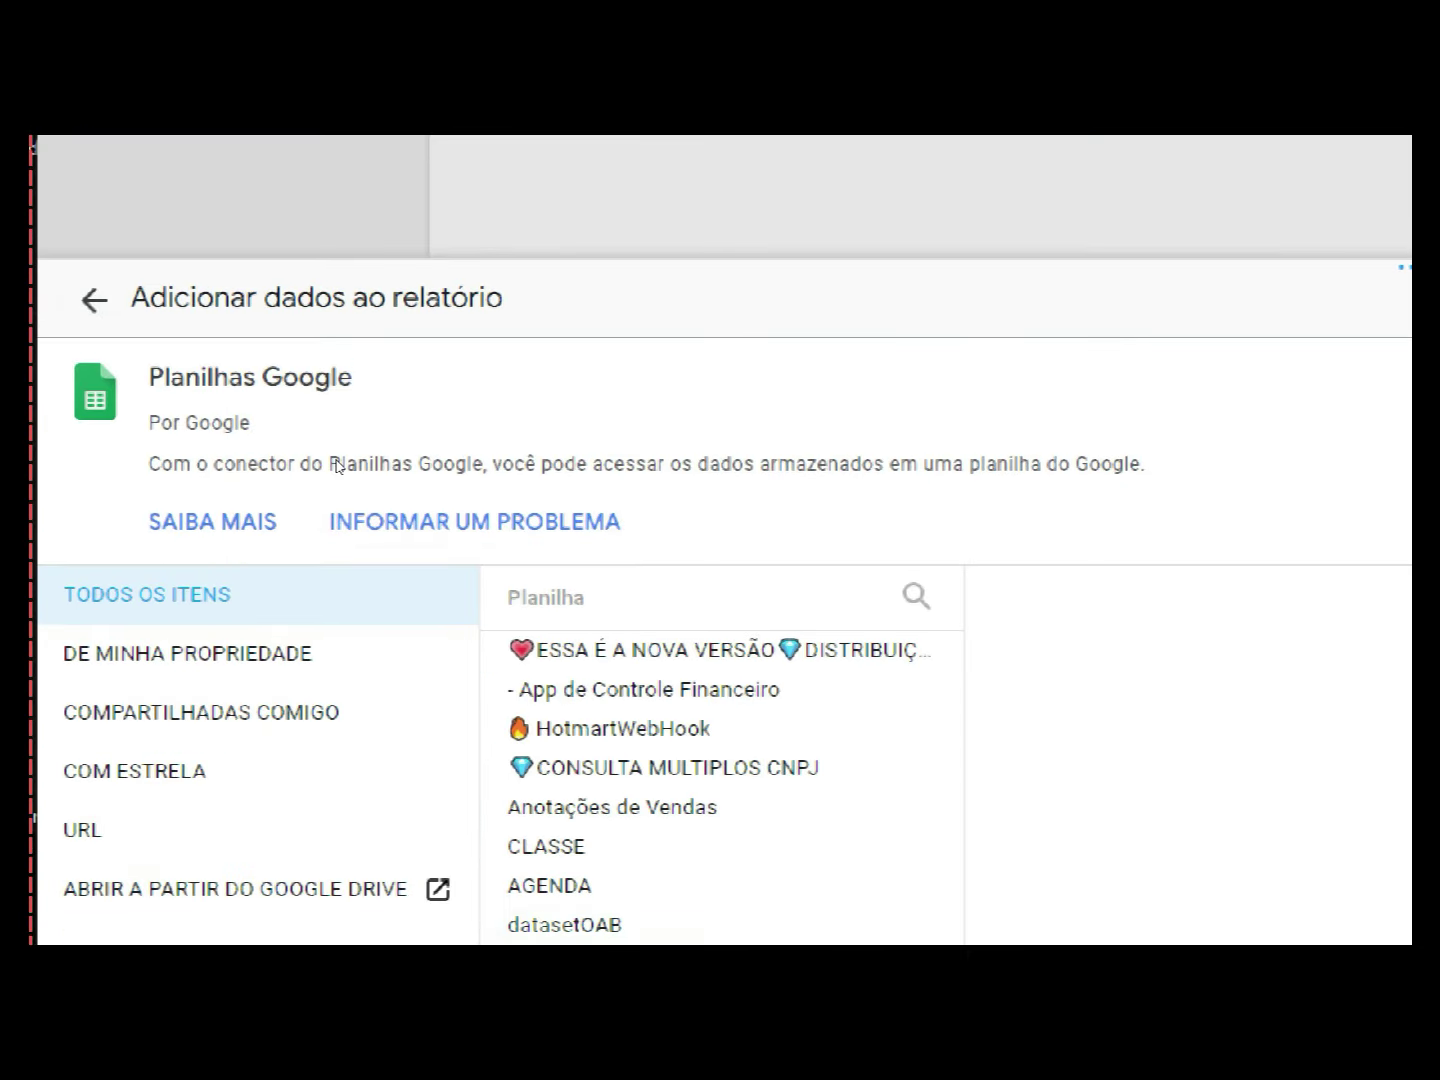
# - Paste the spreadsheet ID into the Planilha search, then check TODOS OS ITENS
pyautogui.click(318, 542)
pyautogui.click(470, 546)
pyautogui.hotkey('ctrl', 'v')
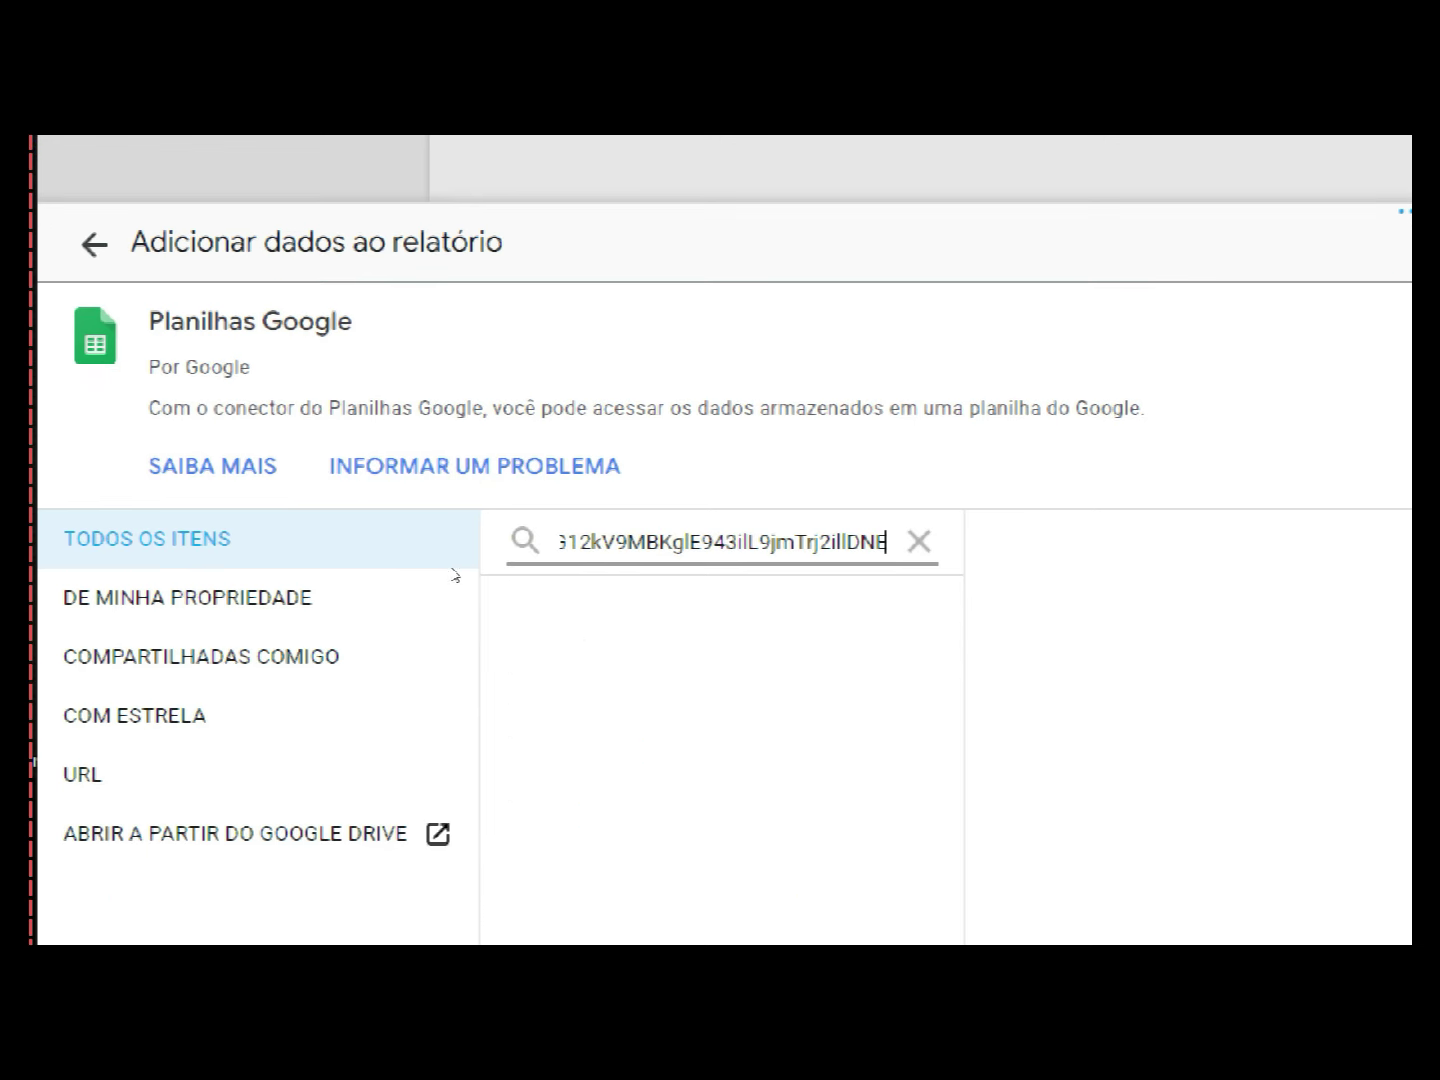
pyautogui.click(273, 544)
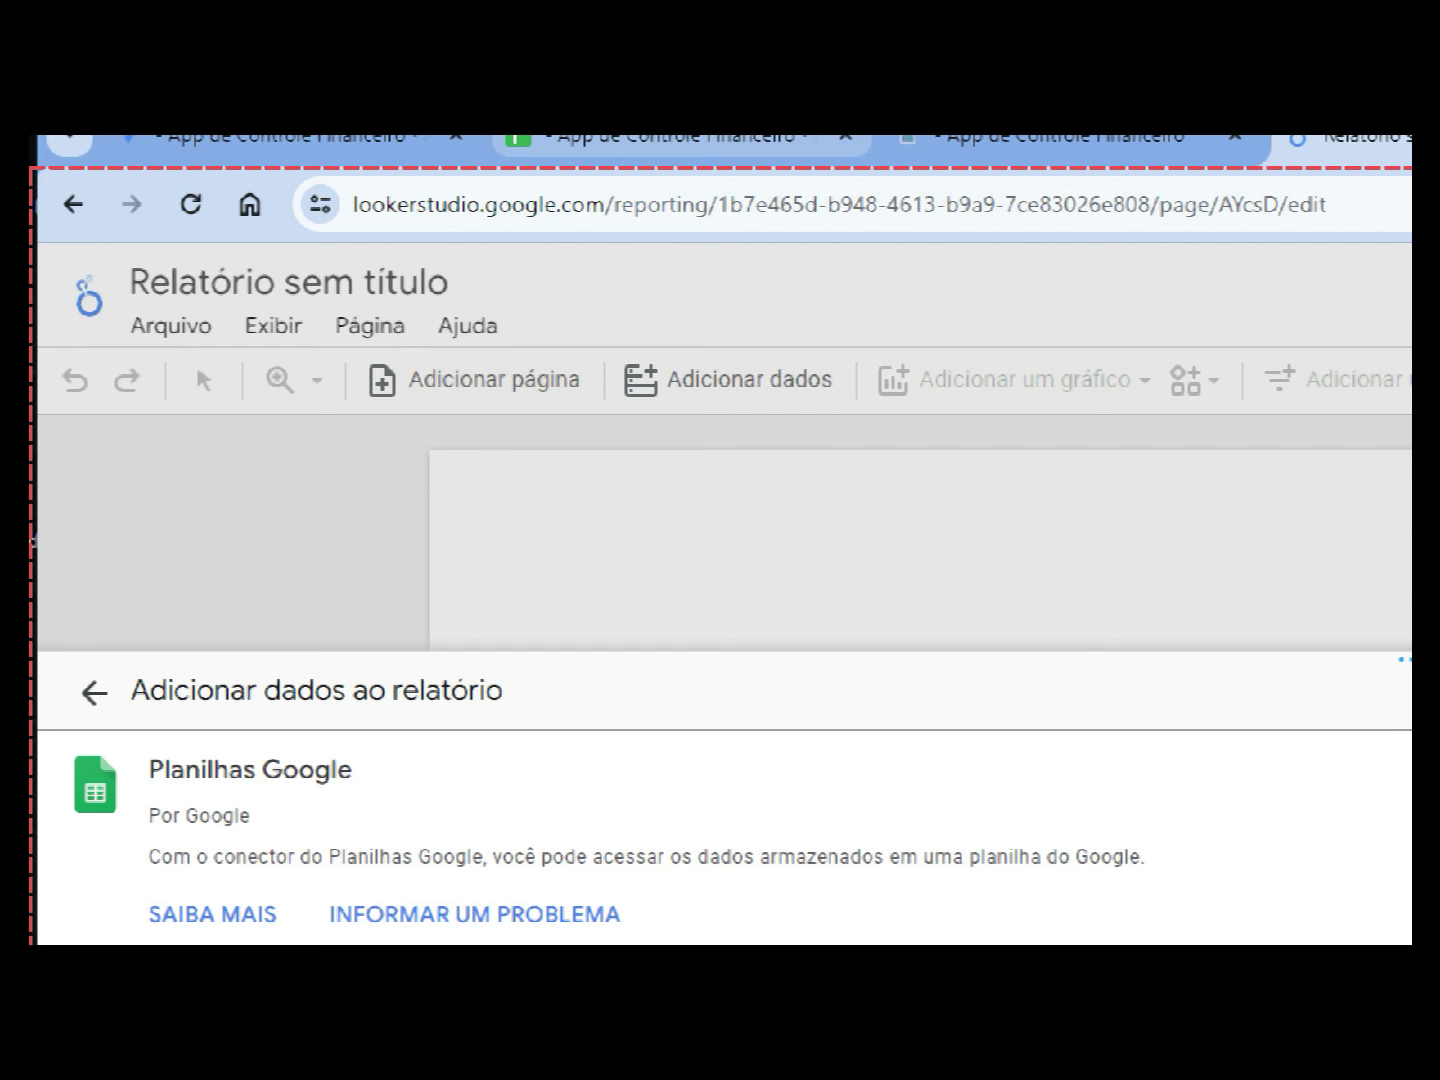
# - Select the full title '- App de Controle Financeiro' in Google Sheets to copy it
pyautogui.click(650, 137)
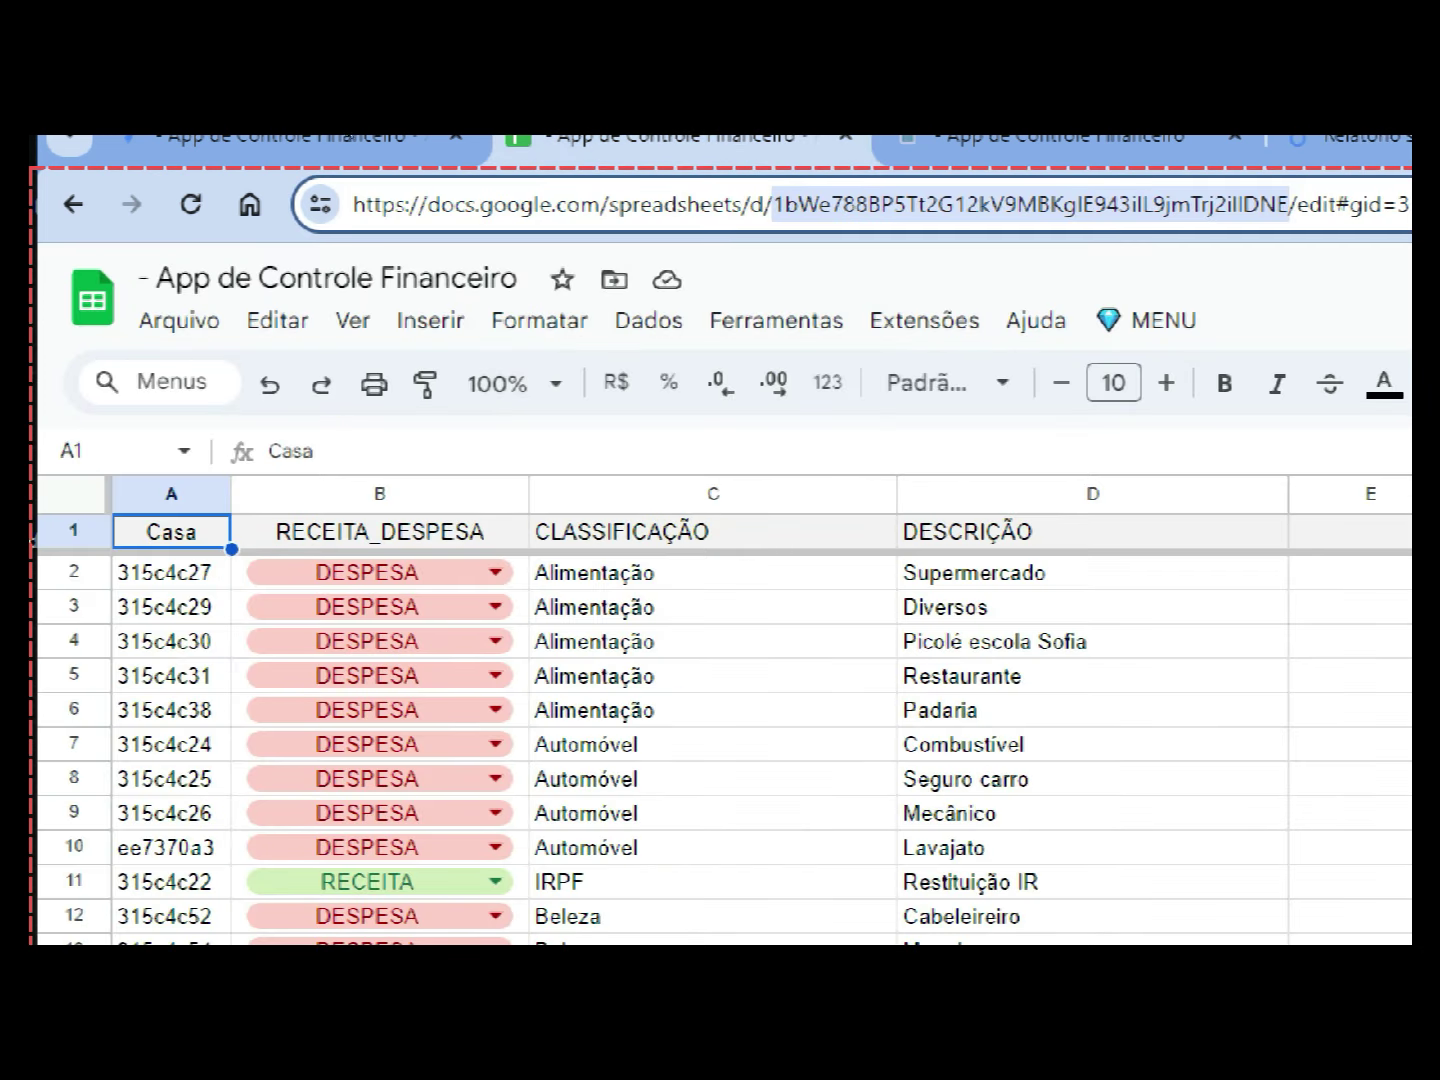
pyautogui.click(78, 200)
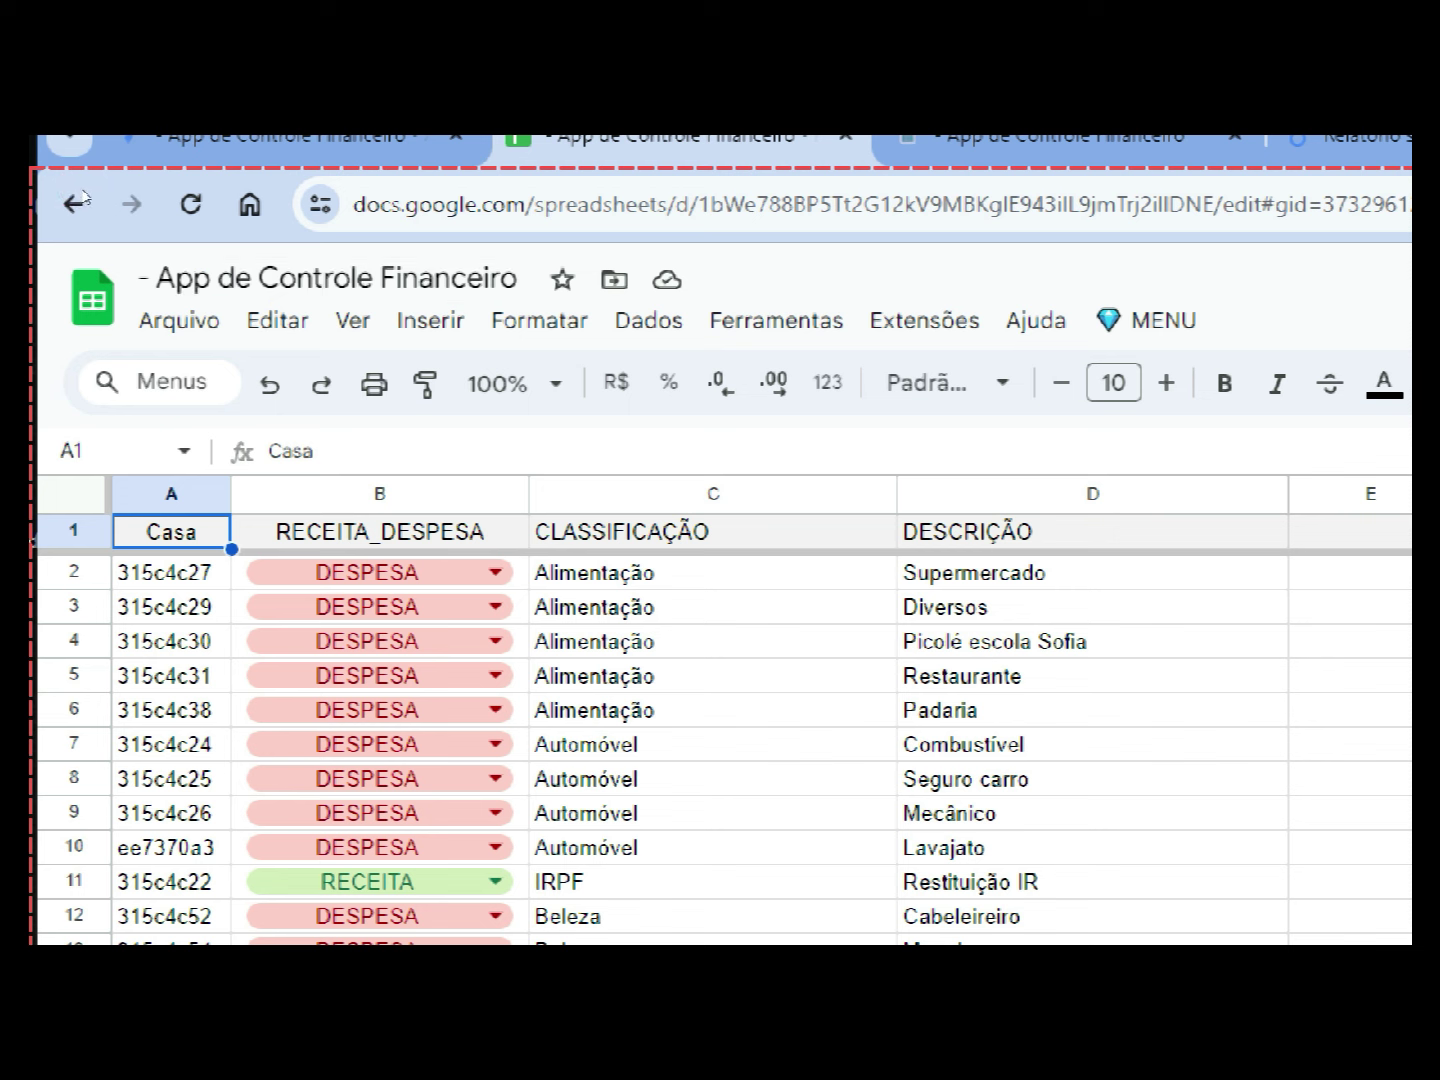
pyautogui.click(80, 198)
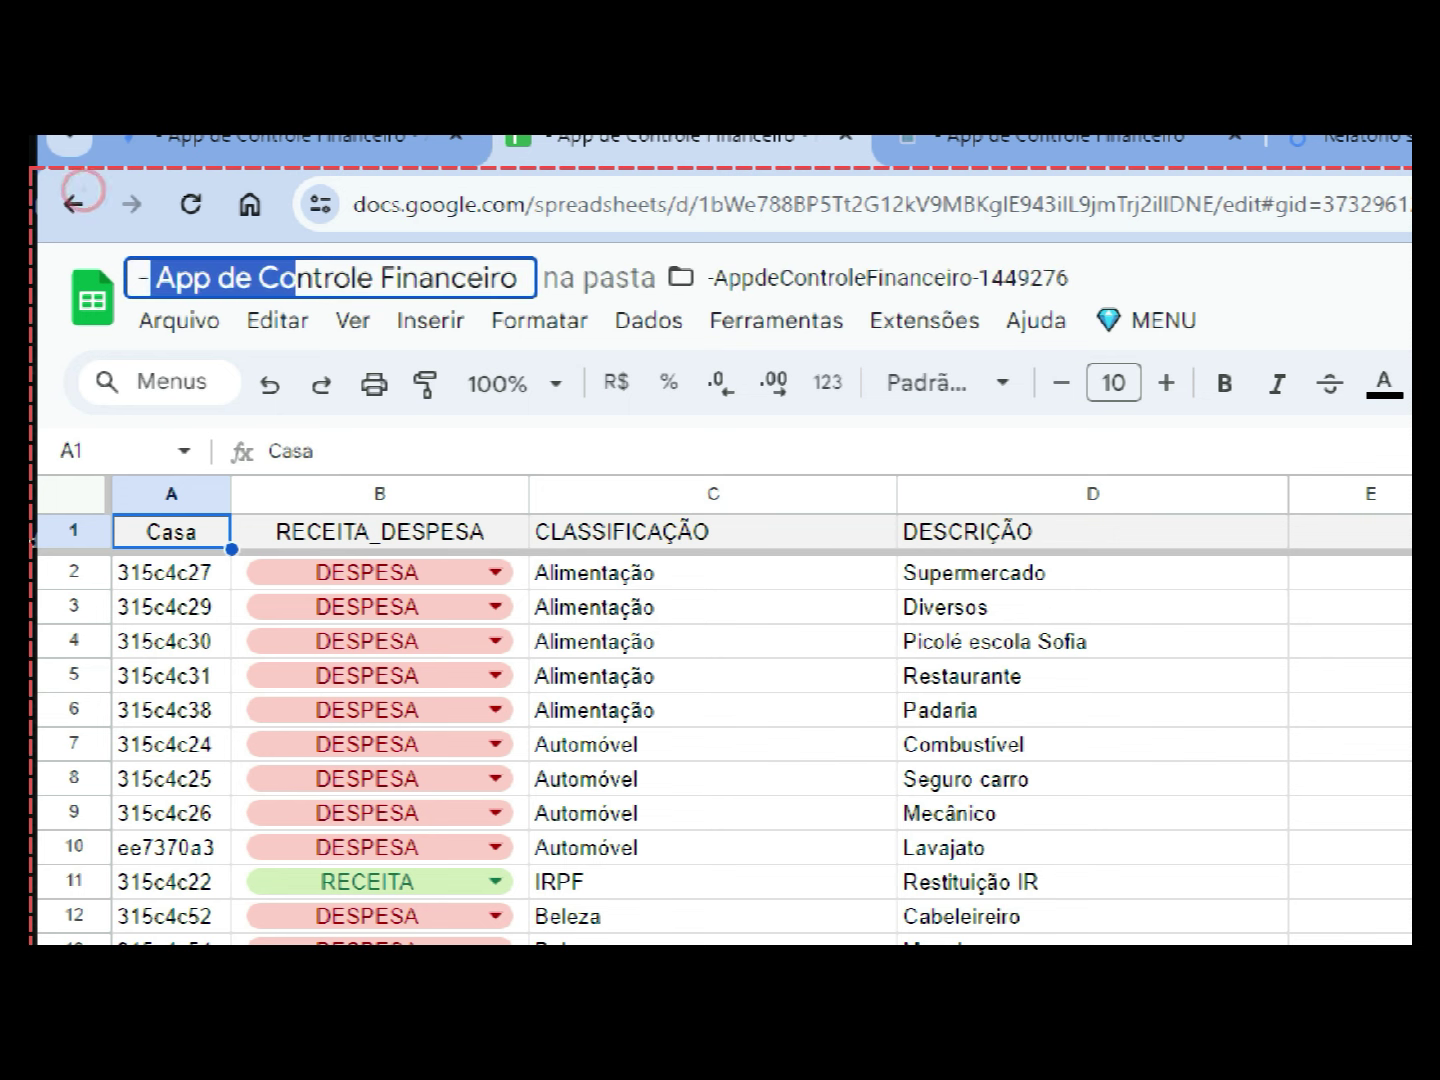
pyautogui.tripleClick(277, 190)
pyautogui.hotkey('ctrl', 'c')
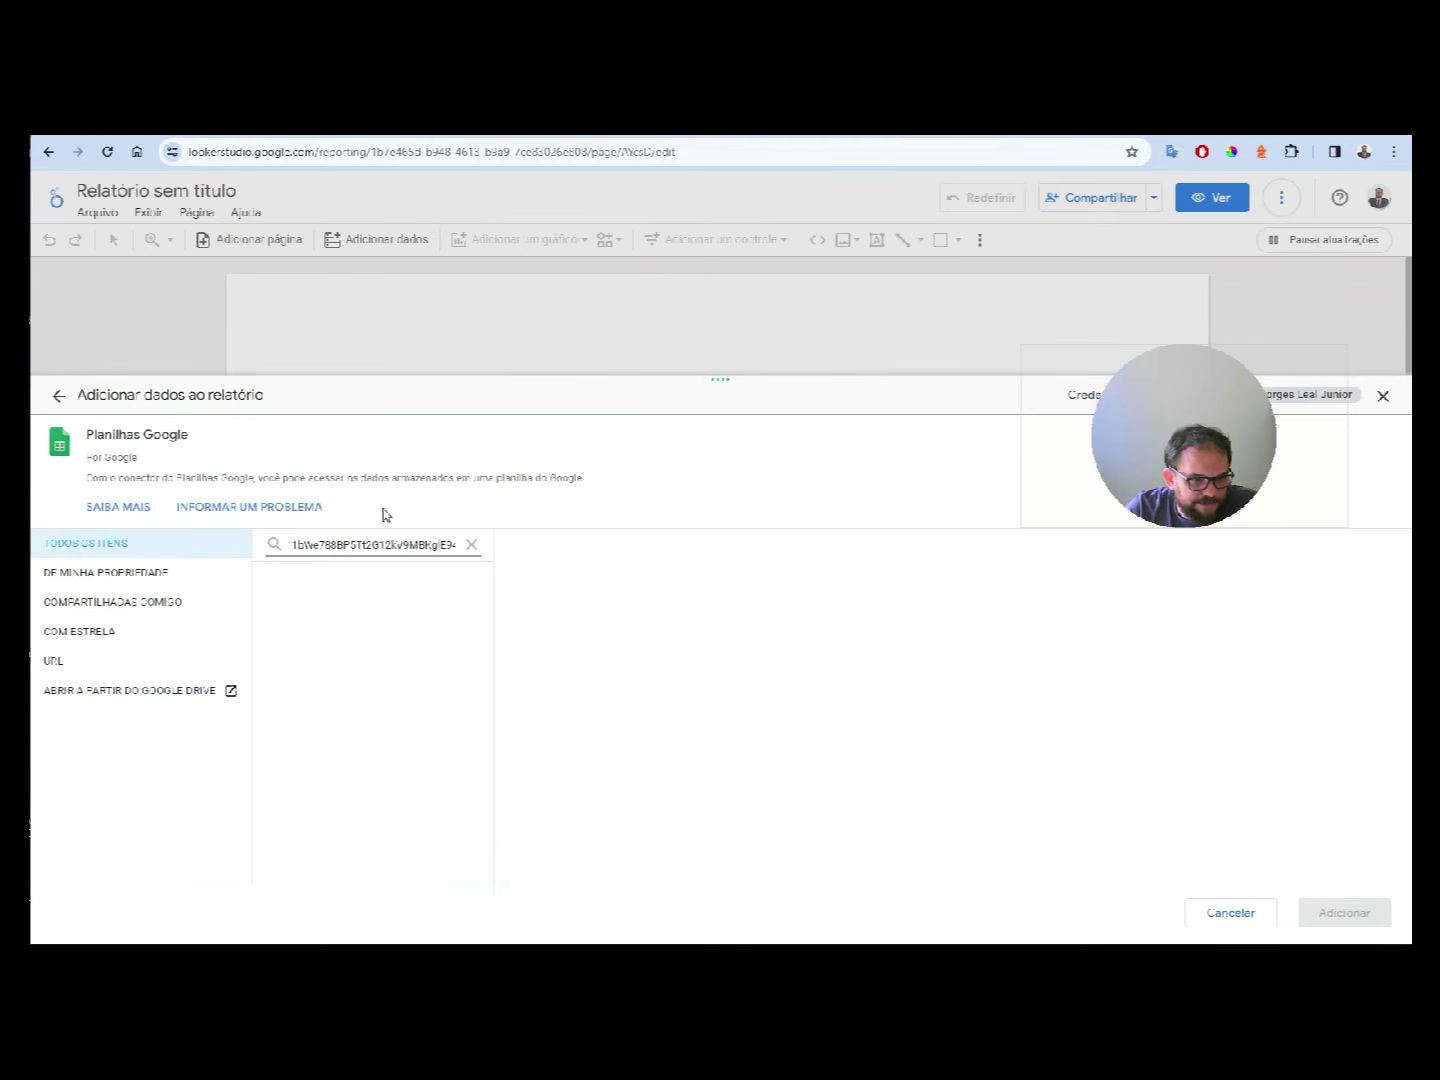
# - Search the connector by the pasted title and pick '- App de Controle Financeiro'
pyautogui.click(471, 545)
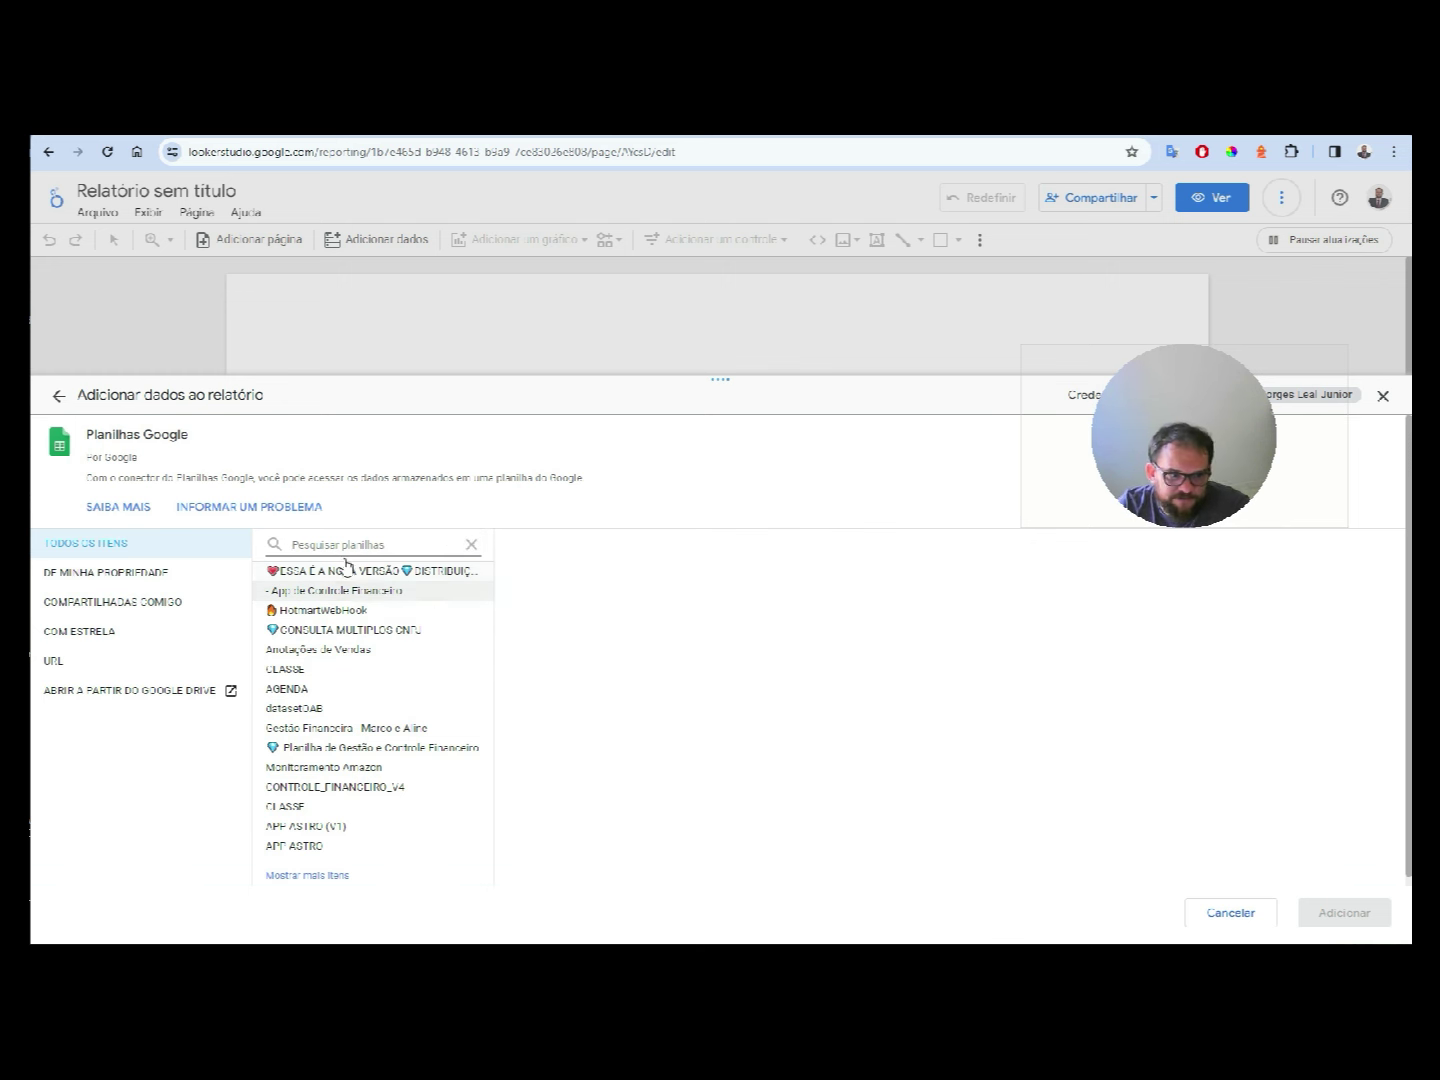
pyautogui.click(338, 542)
pyautogui.hotkey('ctrl', 'v')
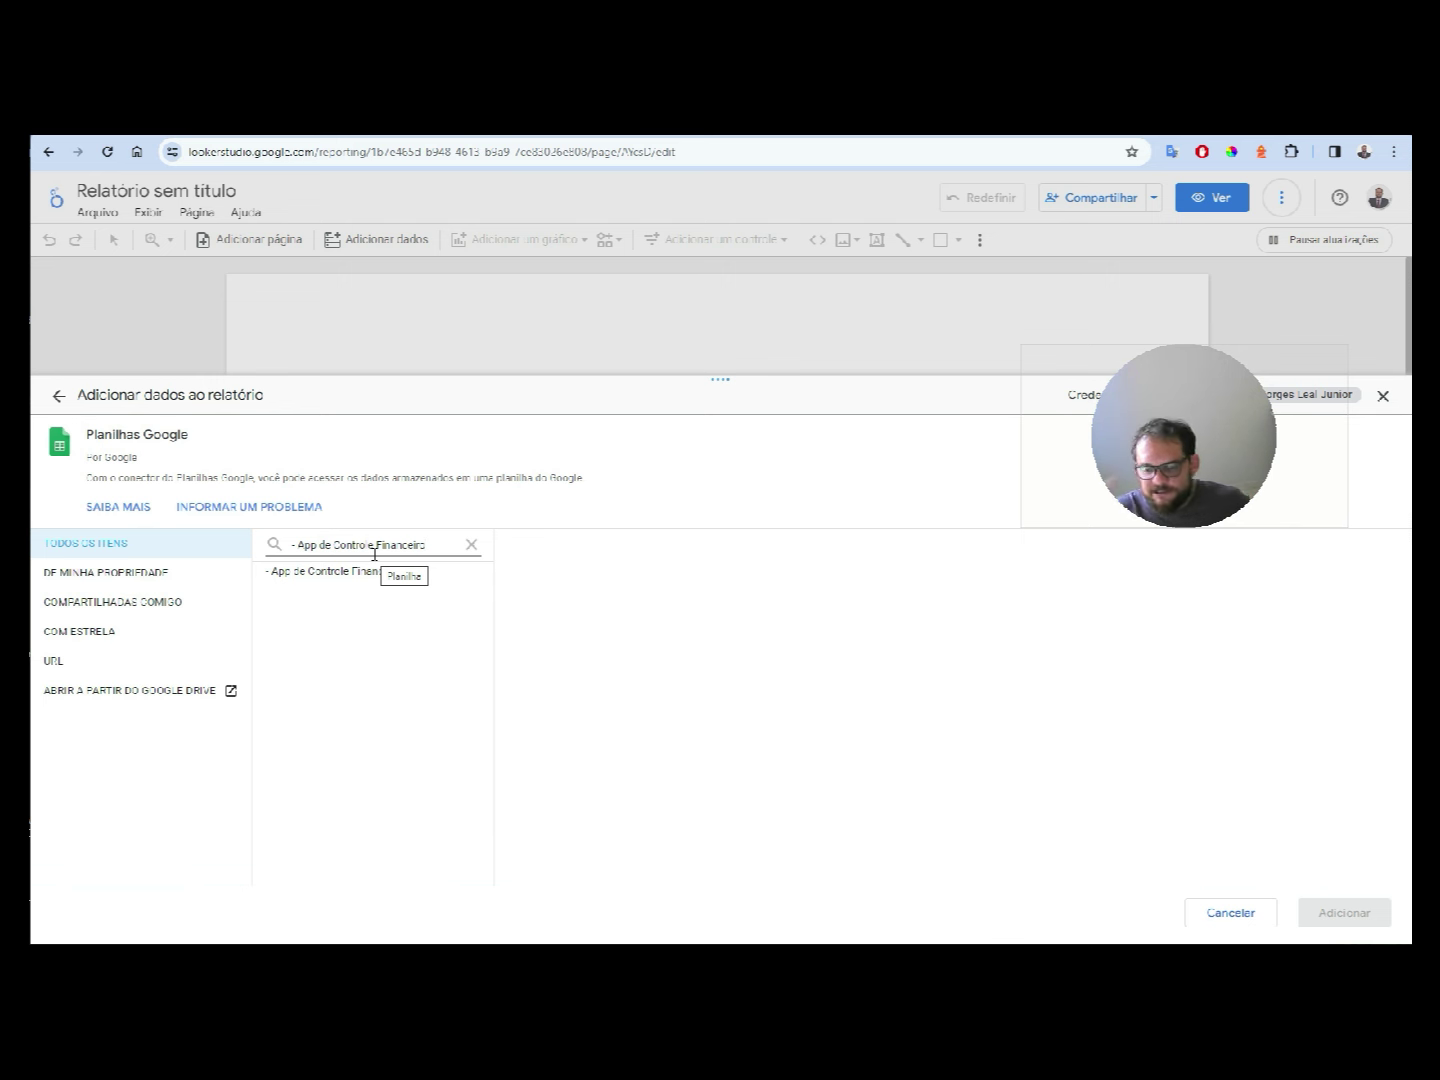
pyautogui.click(299, 581)
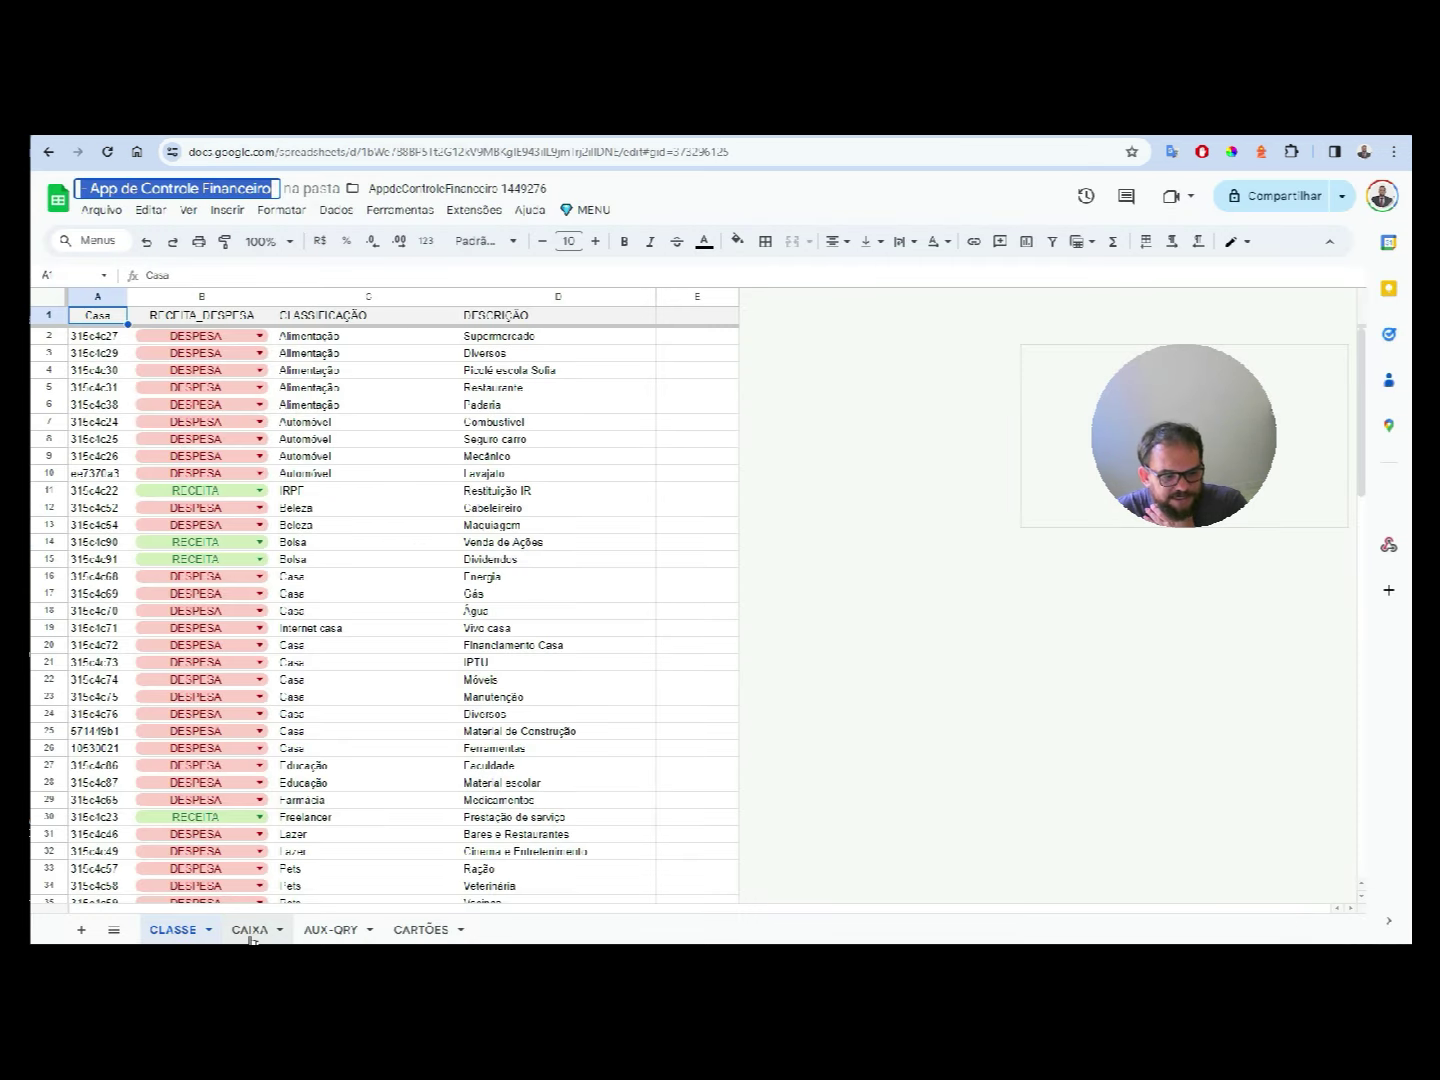
# - Look through the AUX-QRY and CAIXA sheets, scrolling CAIXA up to the top
pyautogui.click(326, 937)
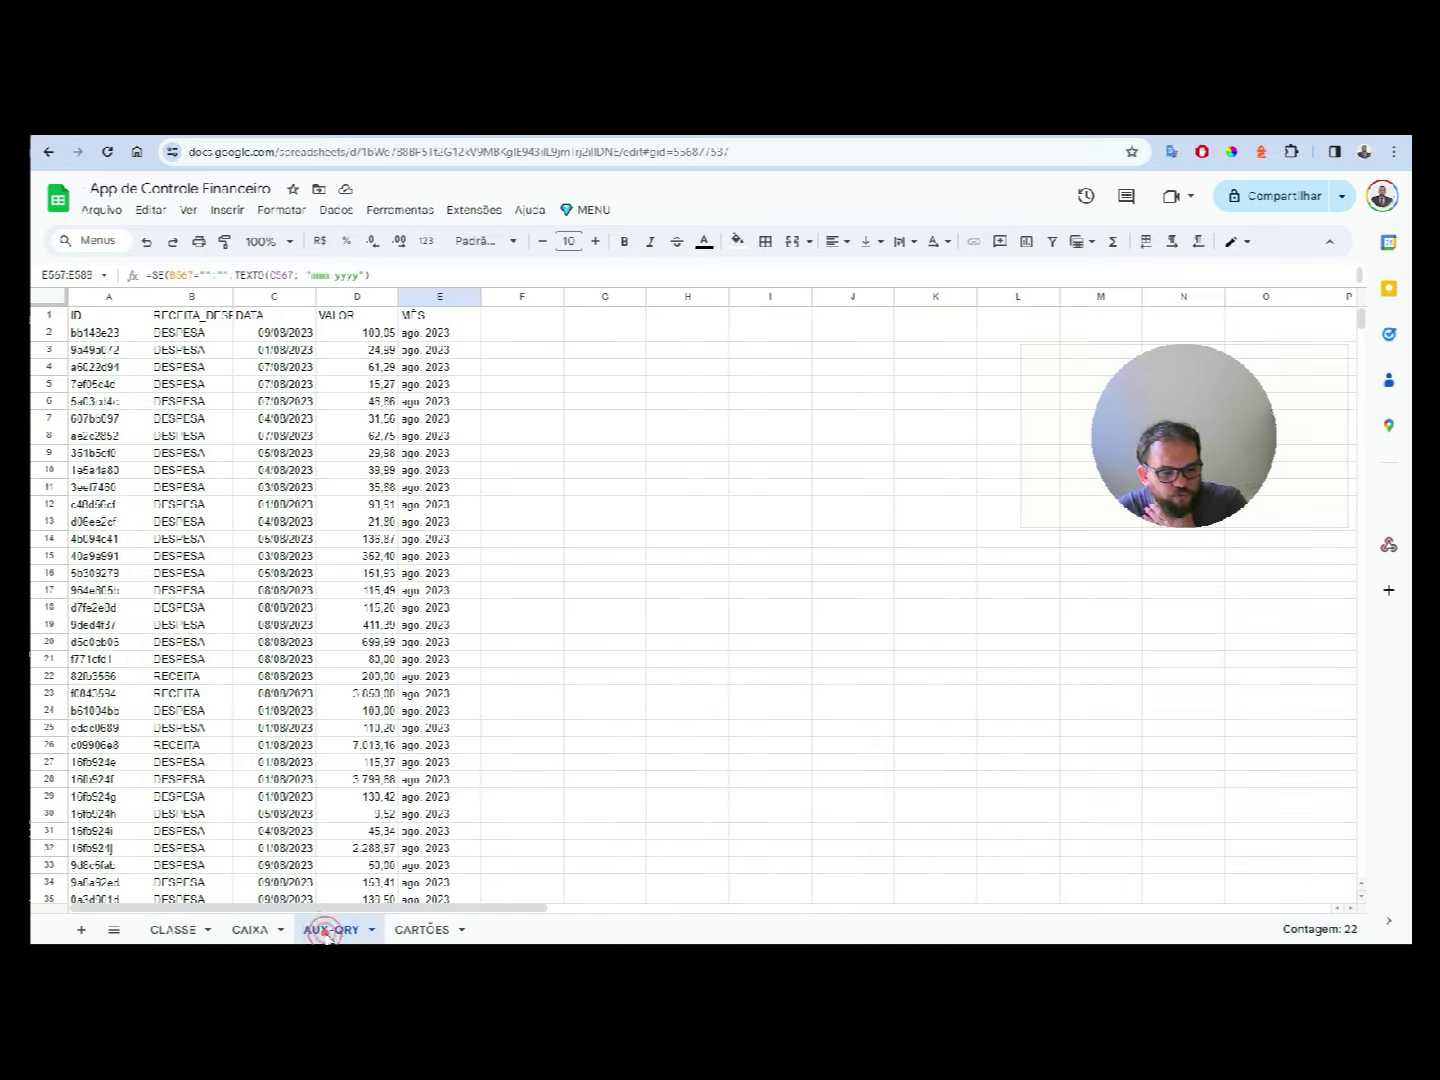
pyautogui.click(248, 932)
pyautogui.scroll(4, 520, 530)
pyautogui.scroll(5, 520, 530)
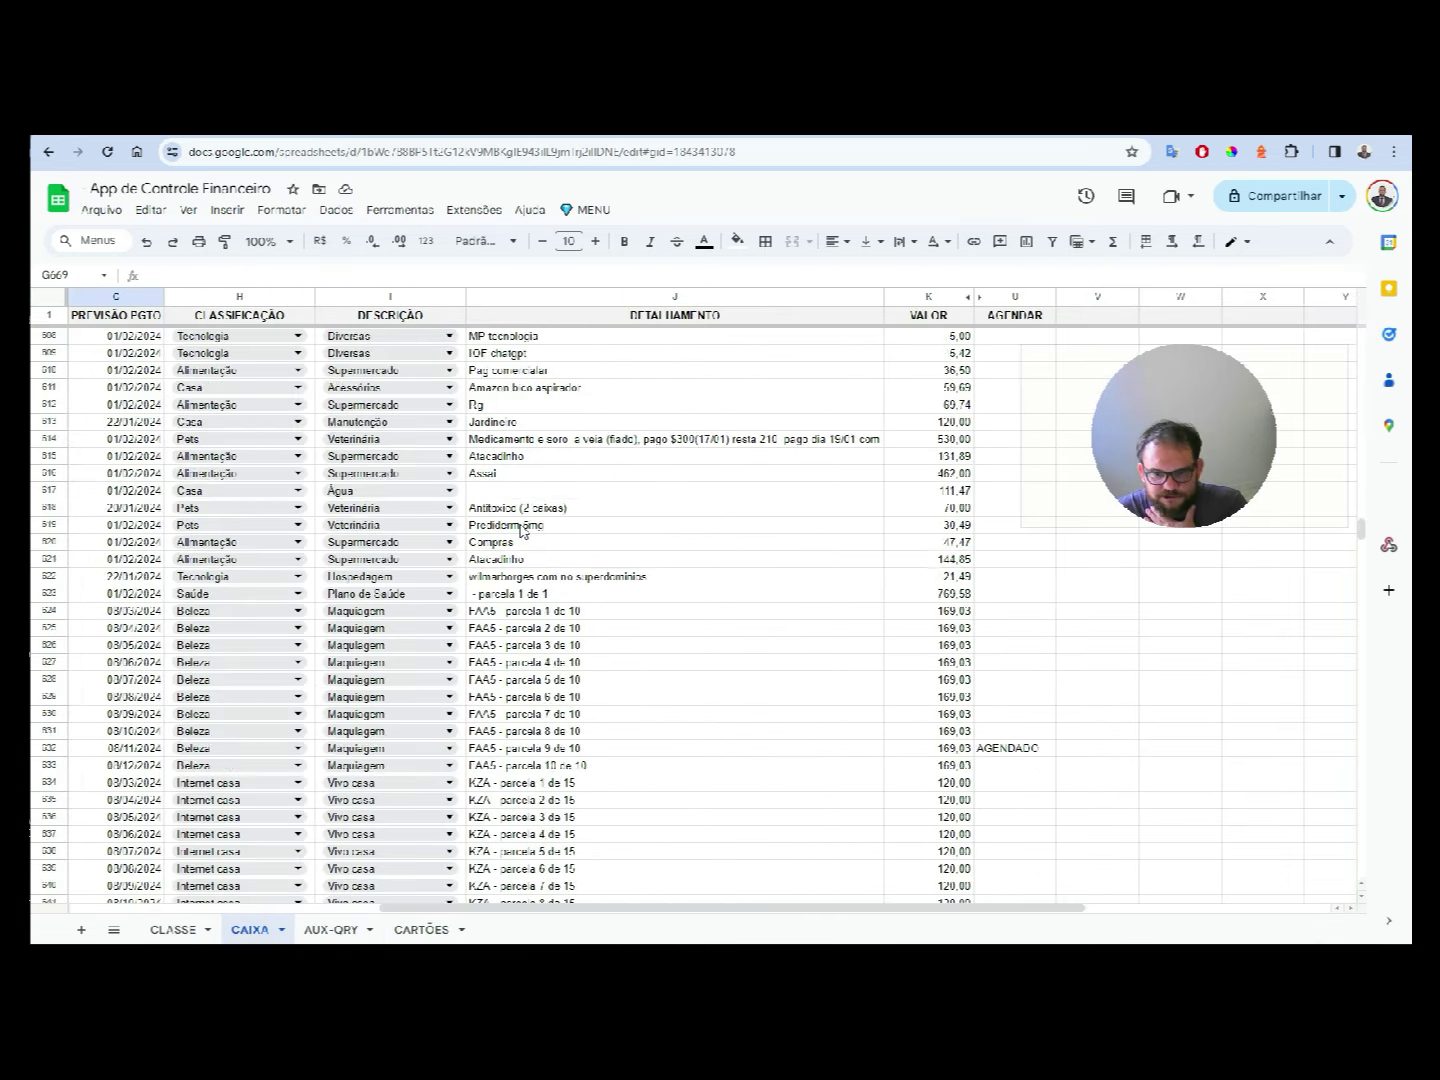
pyautogui.scroll(3, 520, 530)
pyautogui.scroll(2, 520, 530)
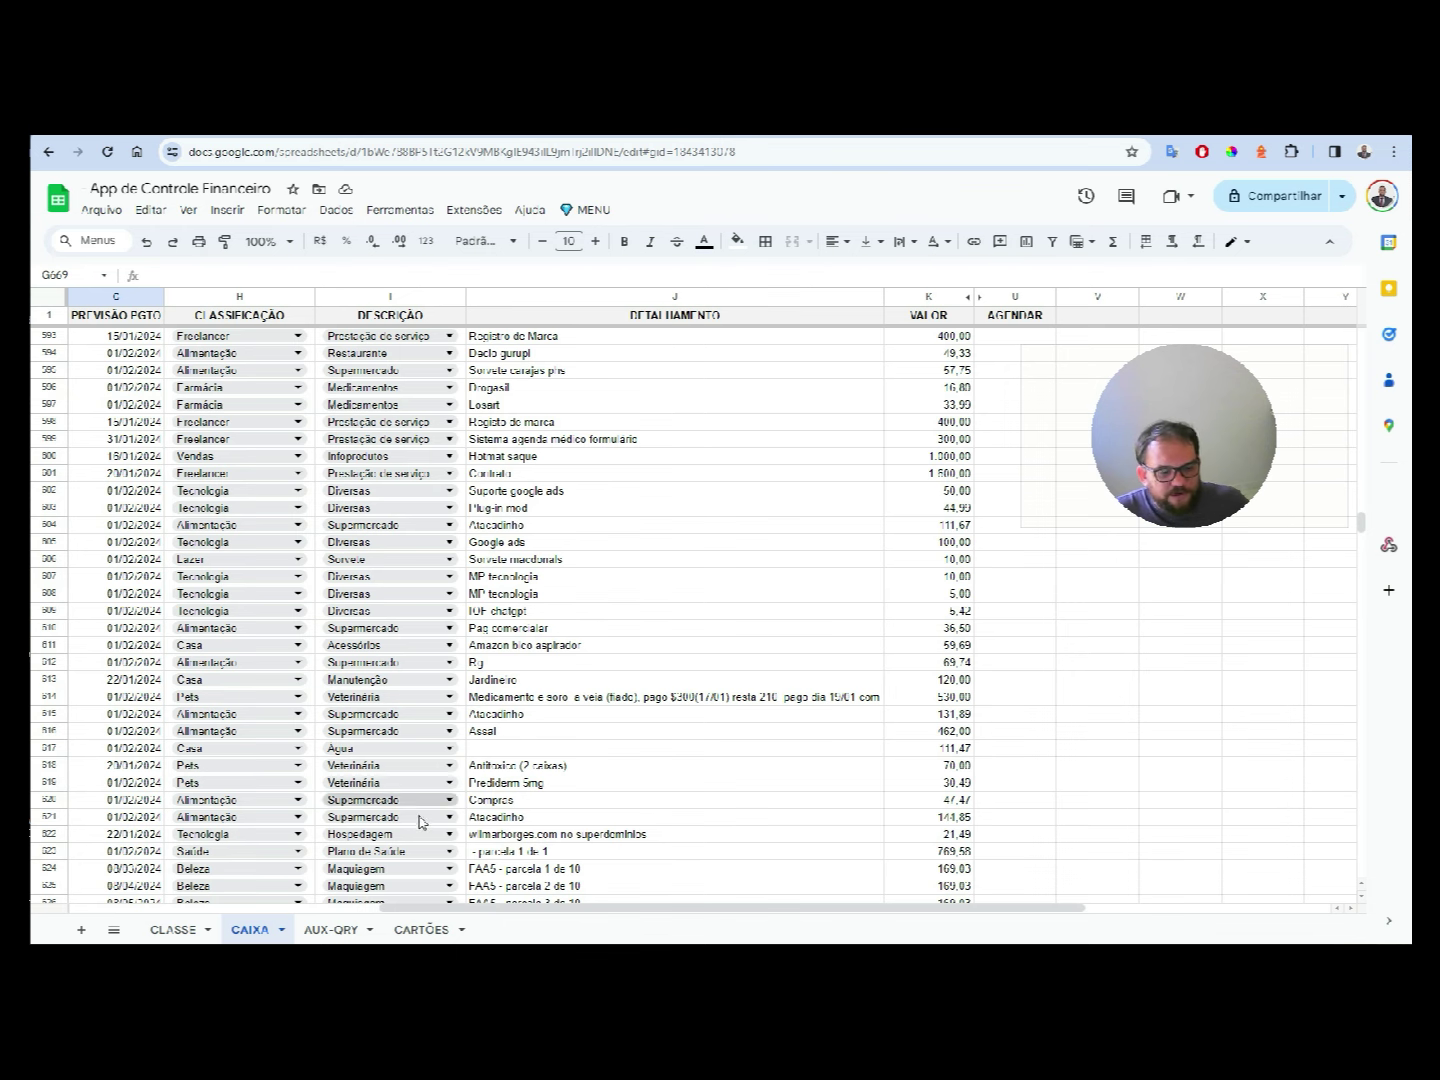
# - Centre-align the UUID values in column A of the CARTÕES sheet
pyautogui.click(421, 929)
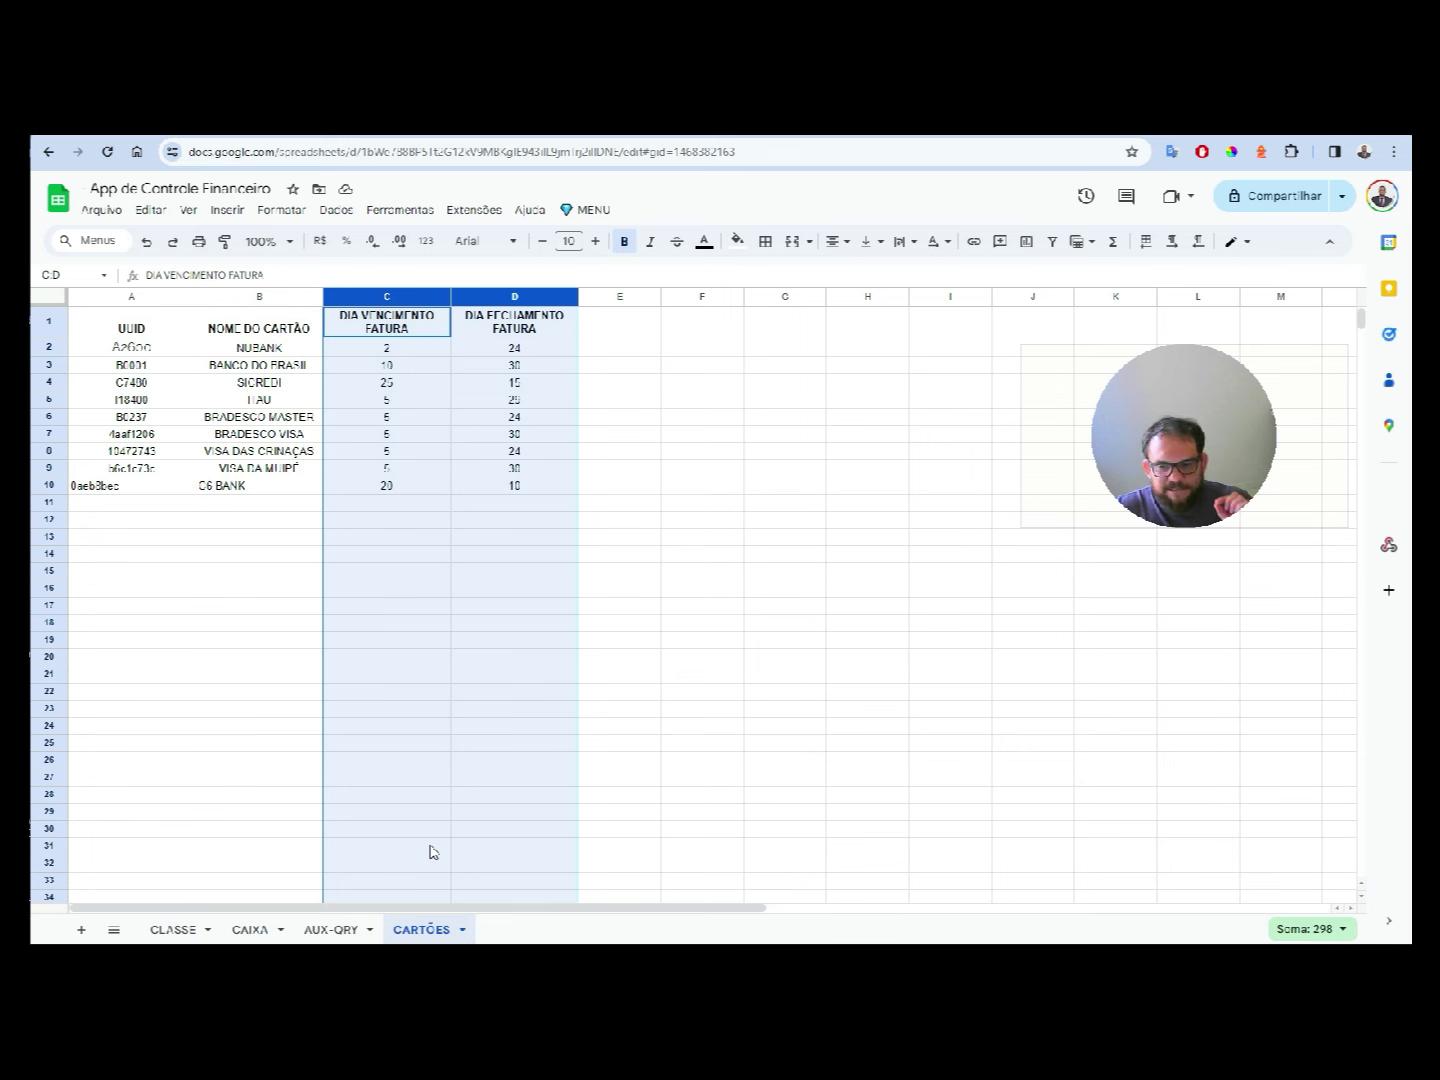
pyautogui.click(143, 295)
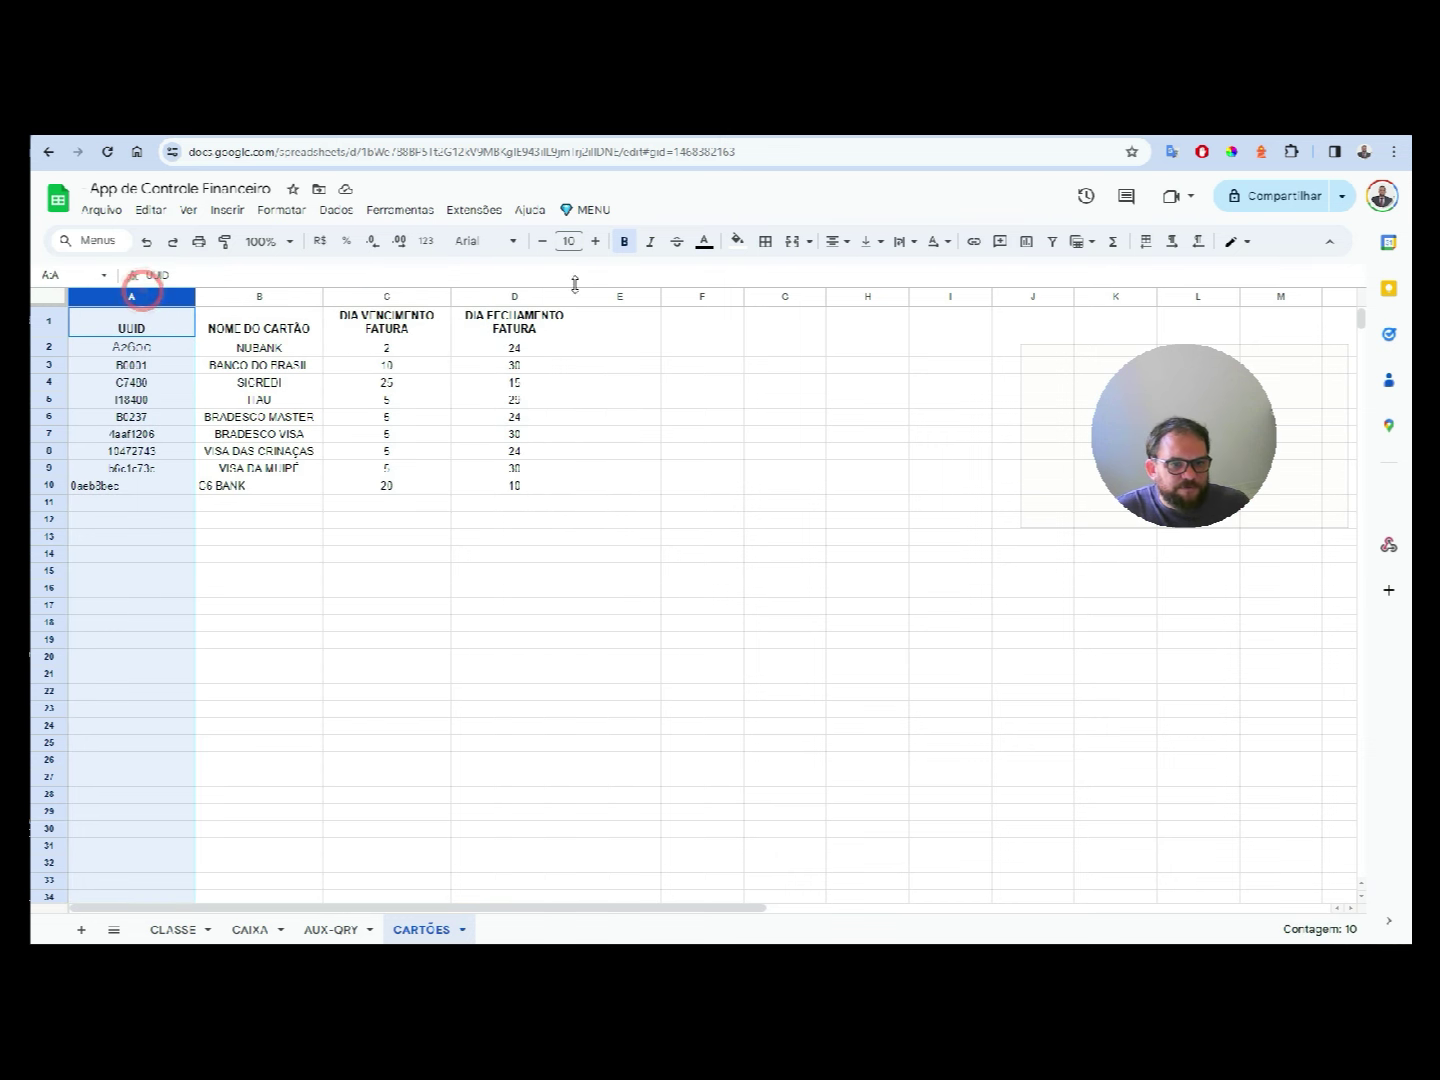
pyautogui.click(835, 248)
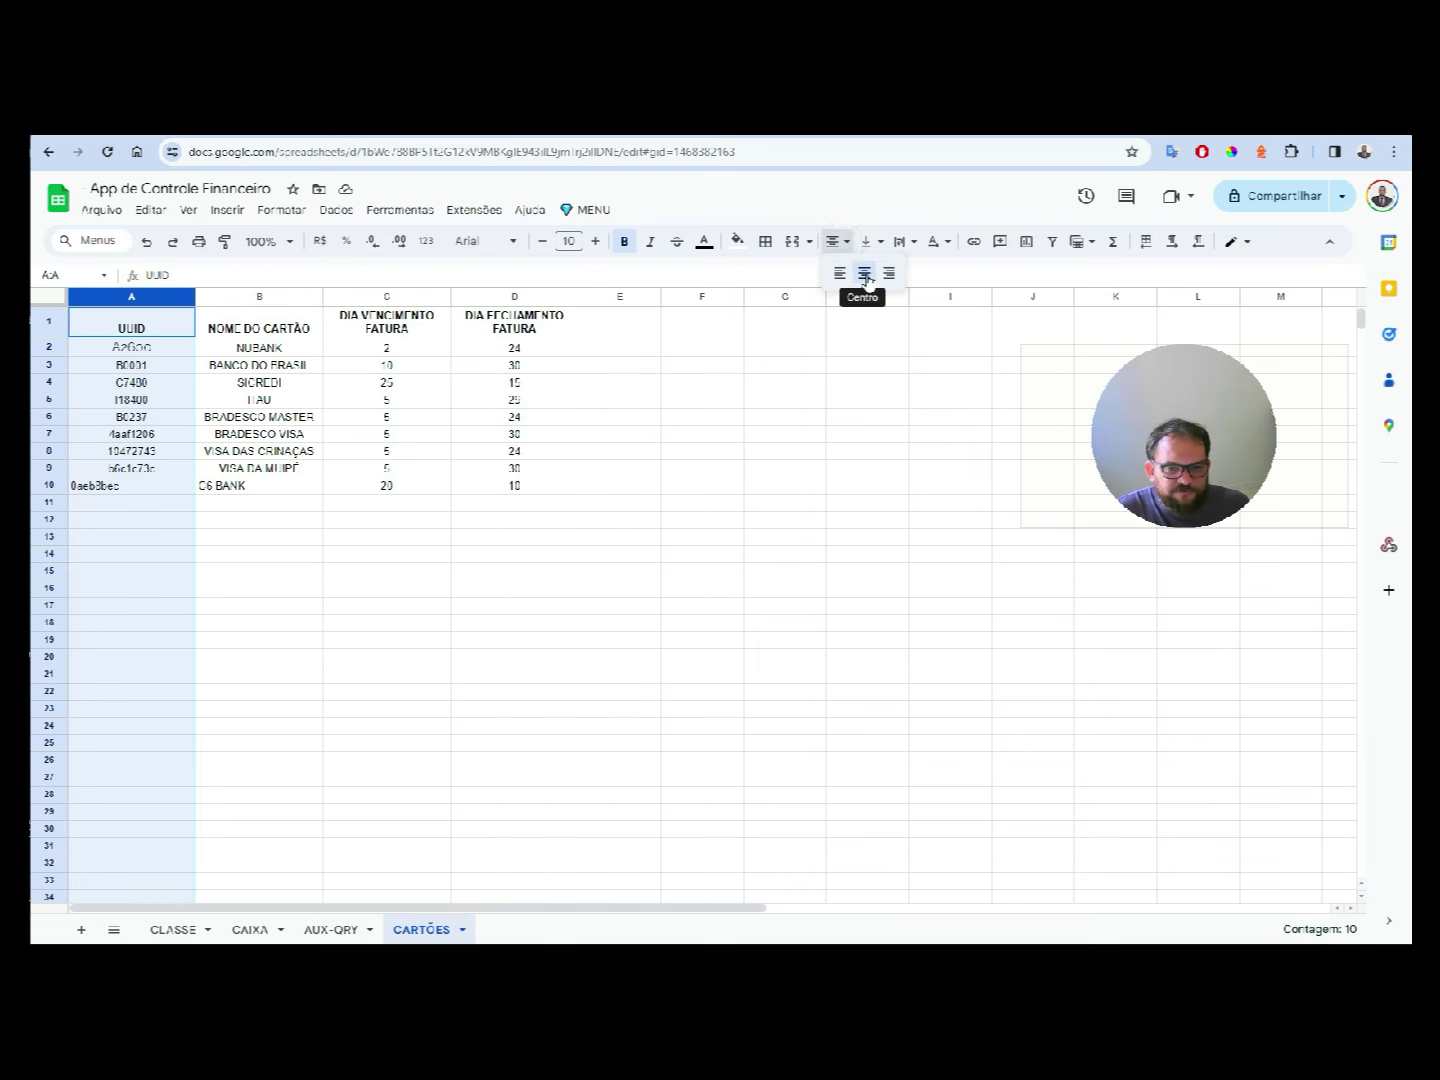
pyautogui.click(859, 268)
pyautogui.click(698, 401)
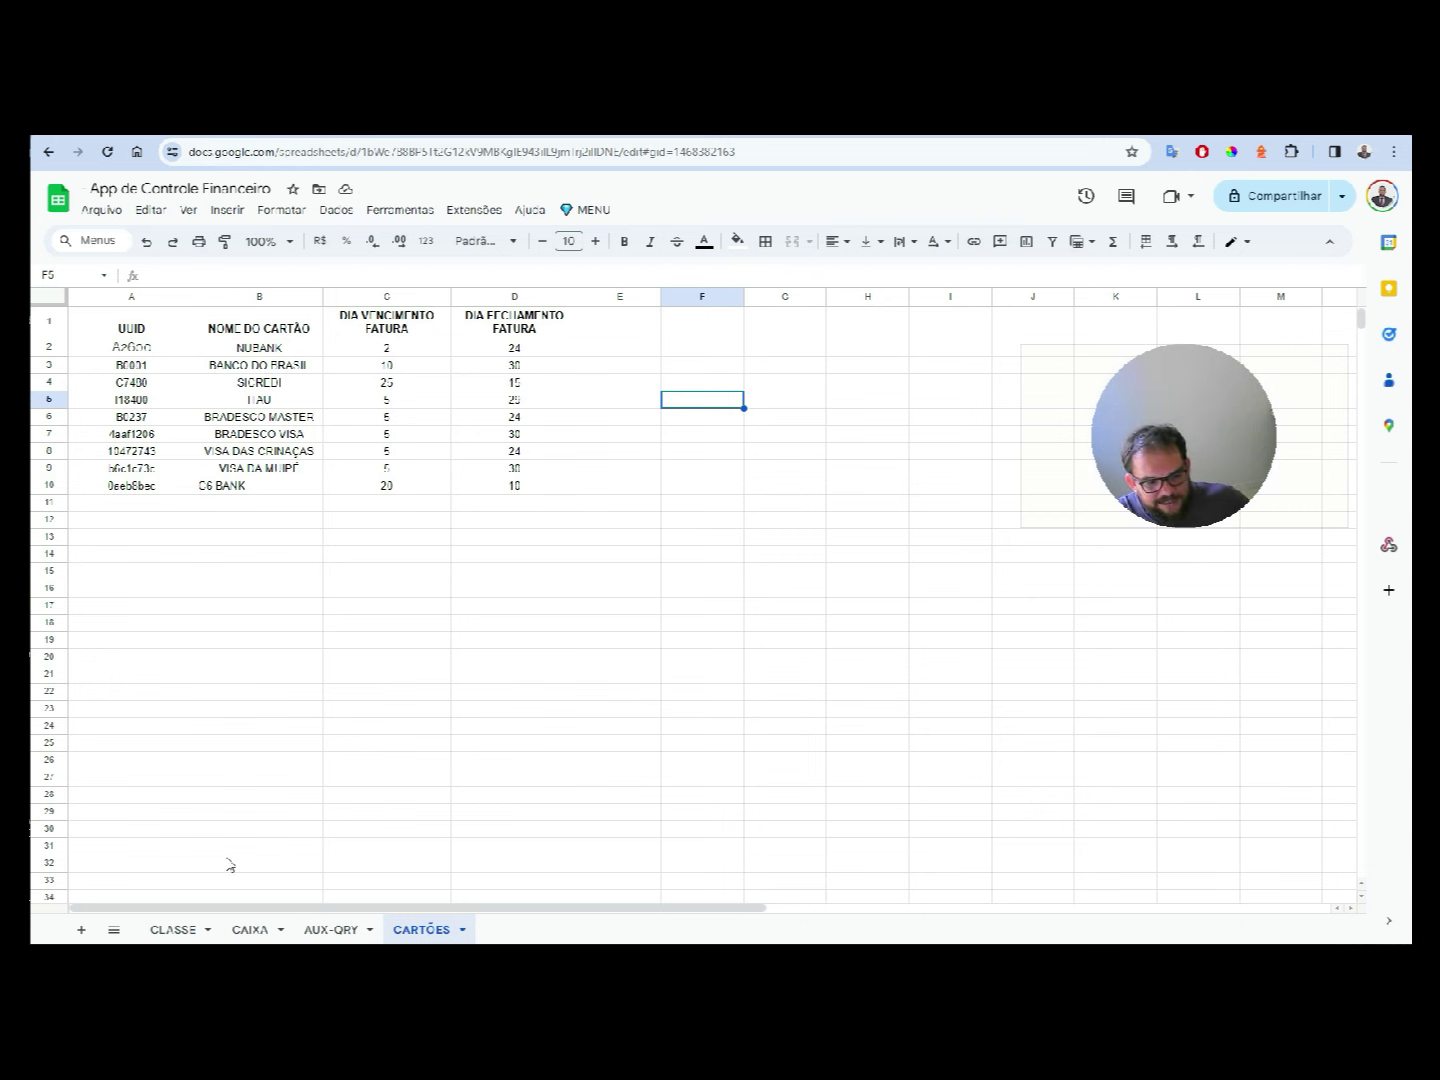
# - Review the CAIXA transactions and scroll through the CLASSE sheet
pyautogui.click(266, 936)
pyautogui.click(266, 937)
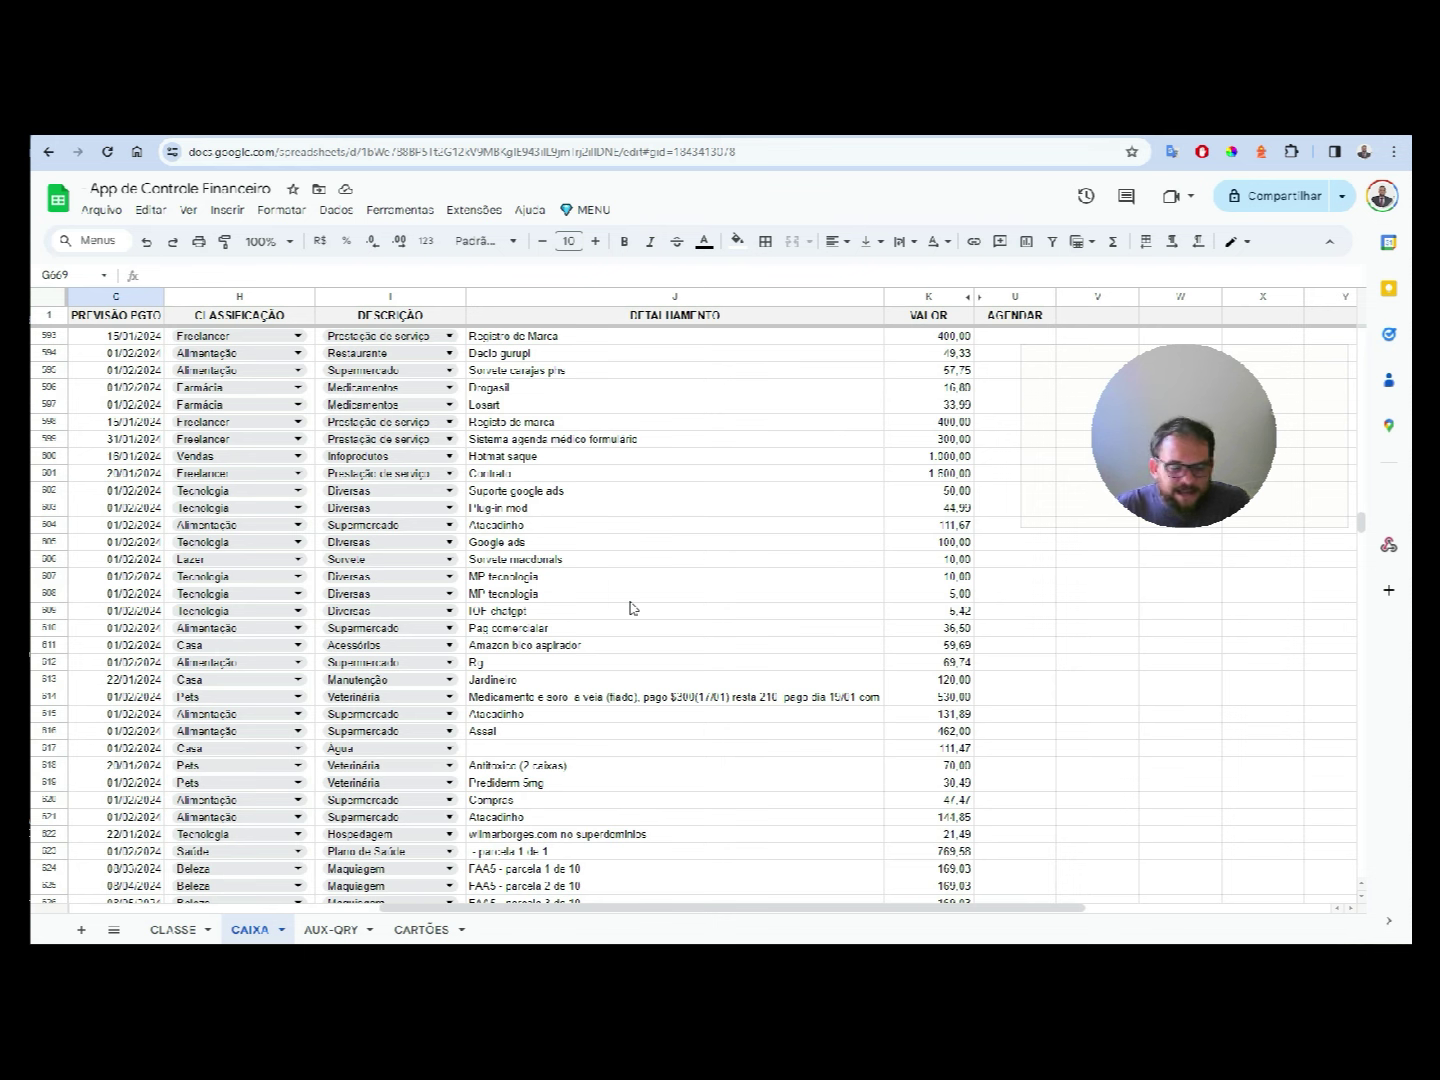
pyautogui.click(172, 930)
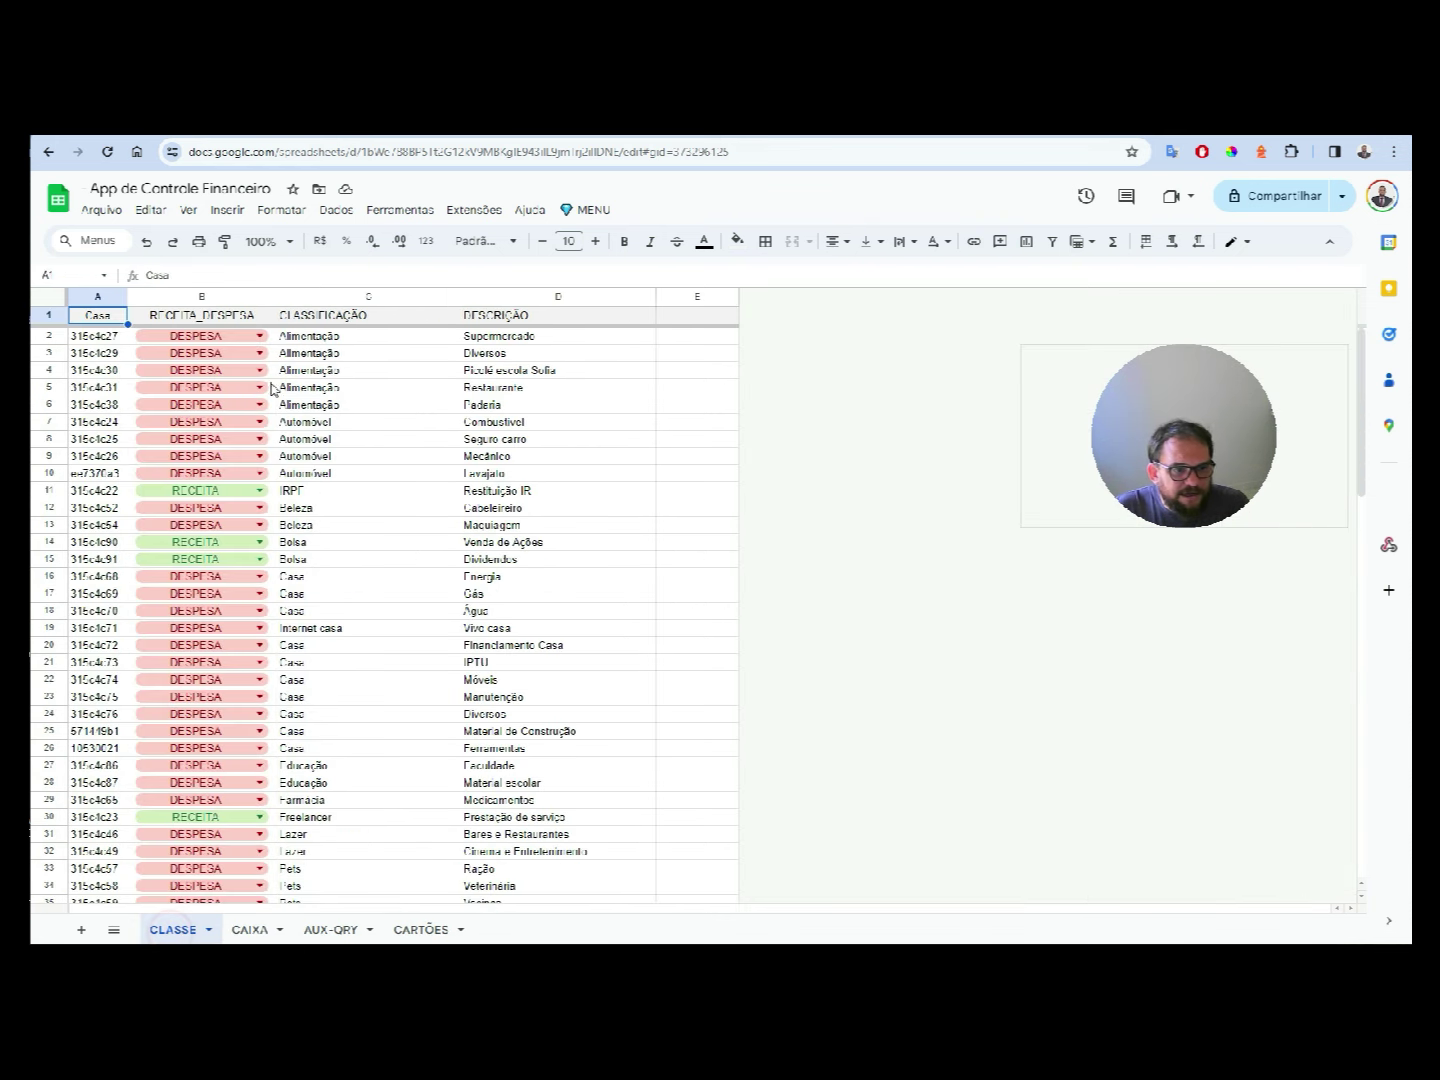
pyautogui.scroll(-4, 305, 465)
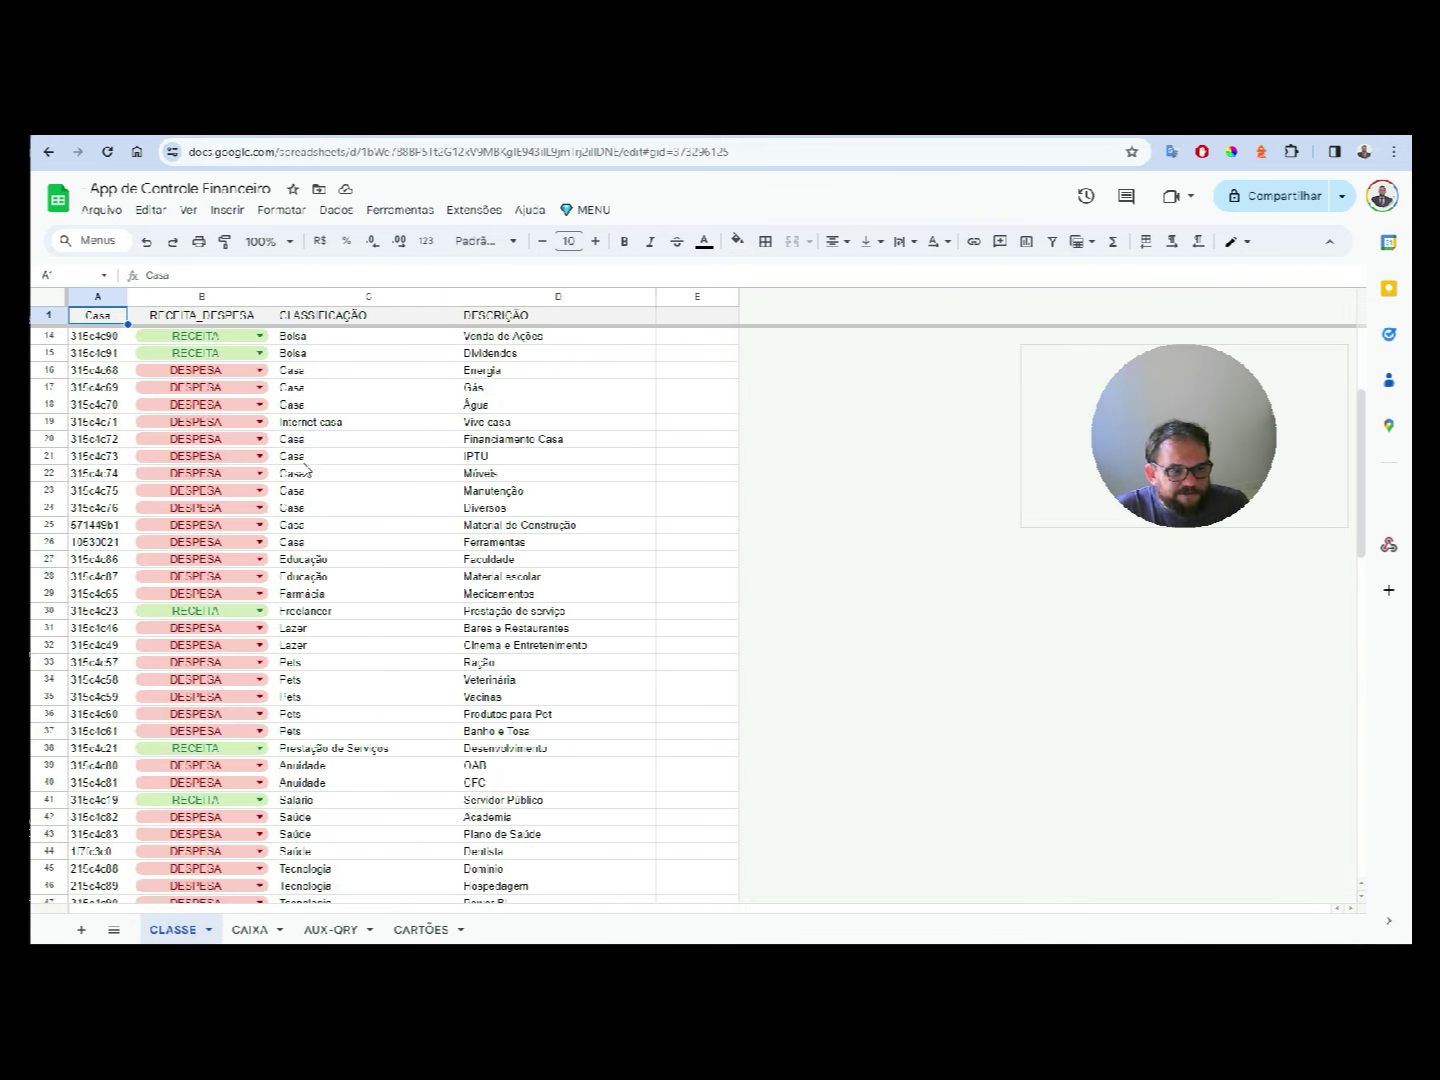
pyautogui.scroll(4, 305, 467)
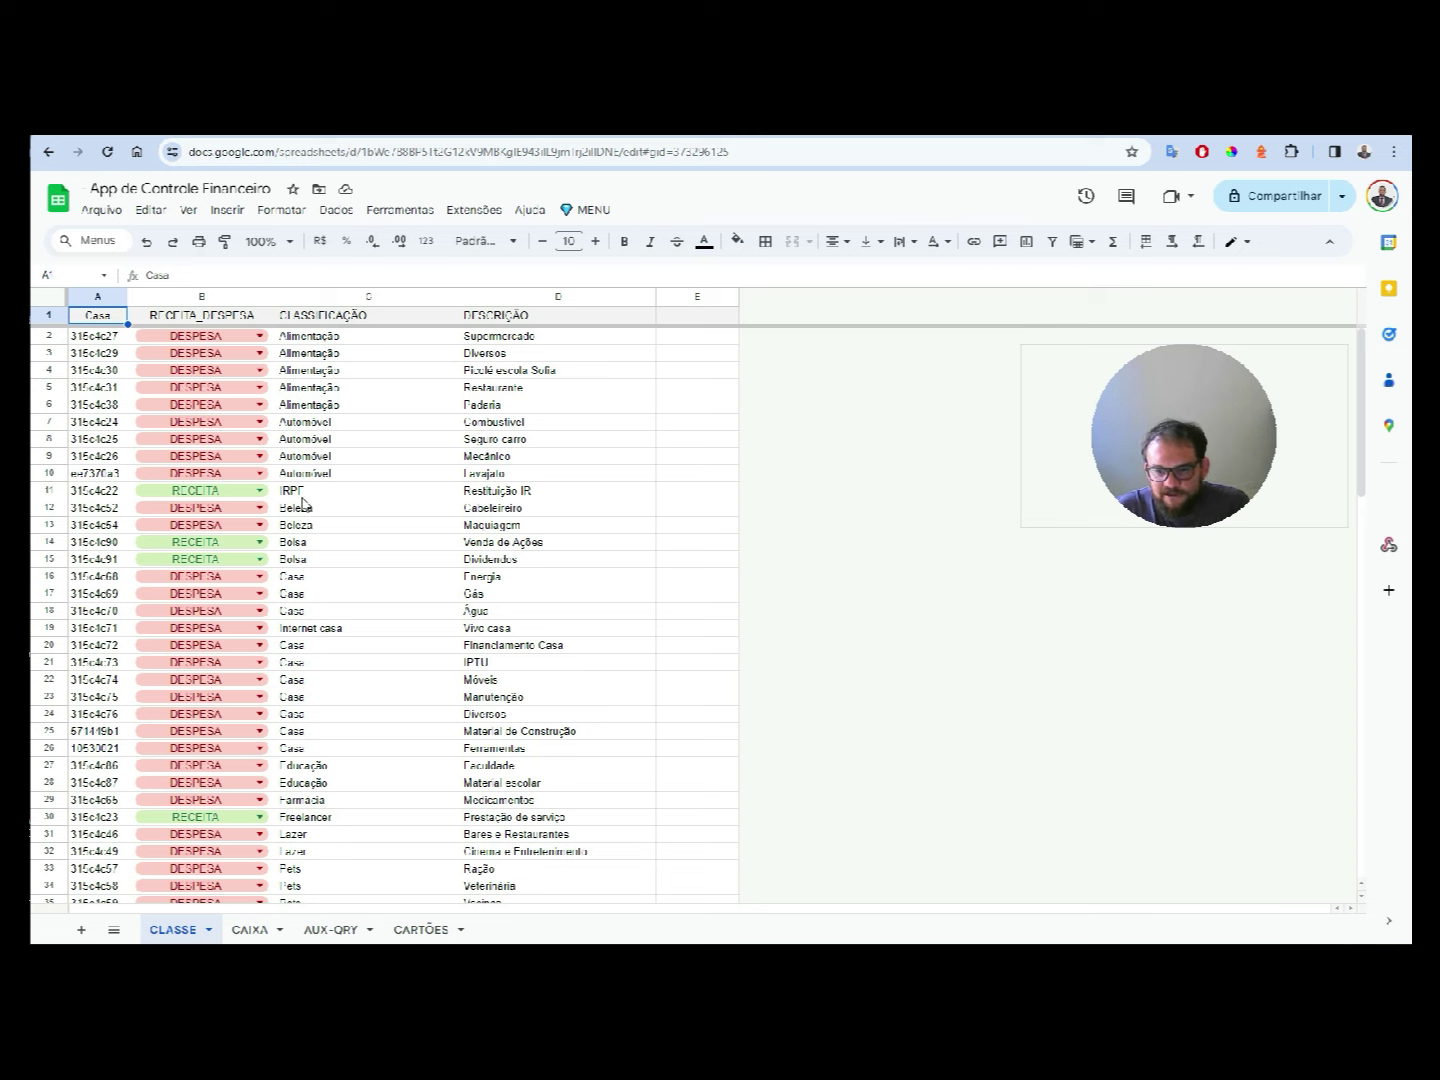
pyautogui.scroll(-5, 305, 506)
pyautogui.scroll(-9, 307, 540)
pyautogui.scroll(-11, 311, 581)
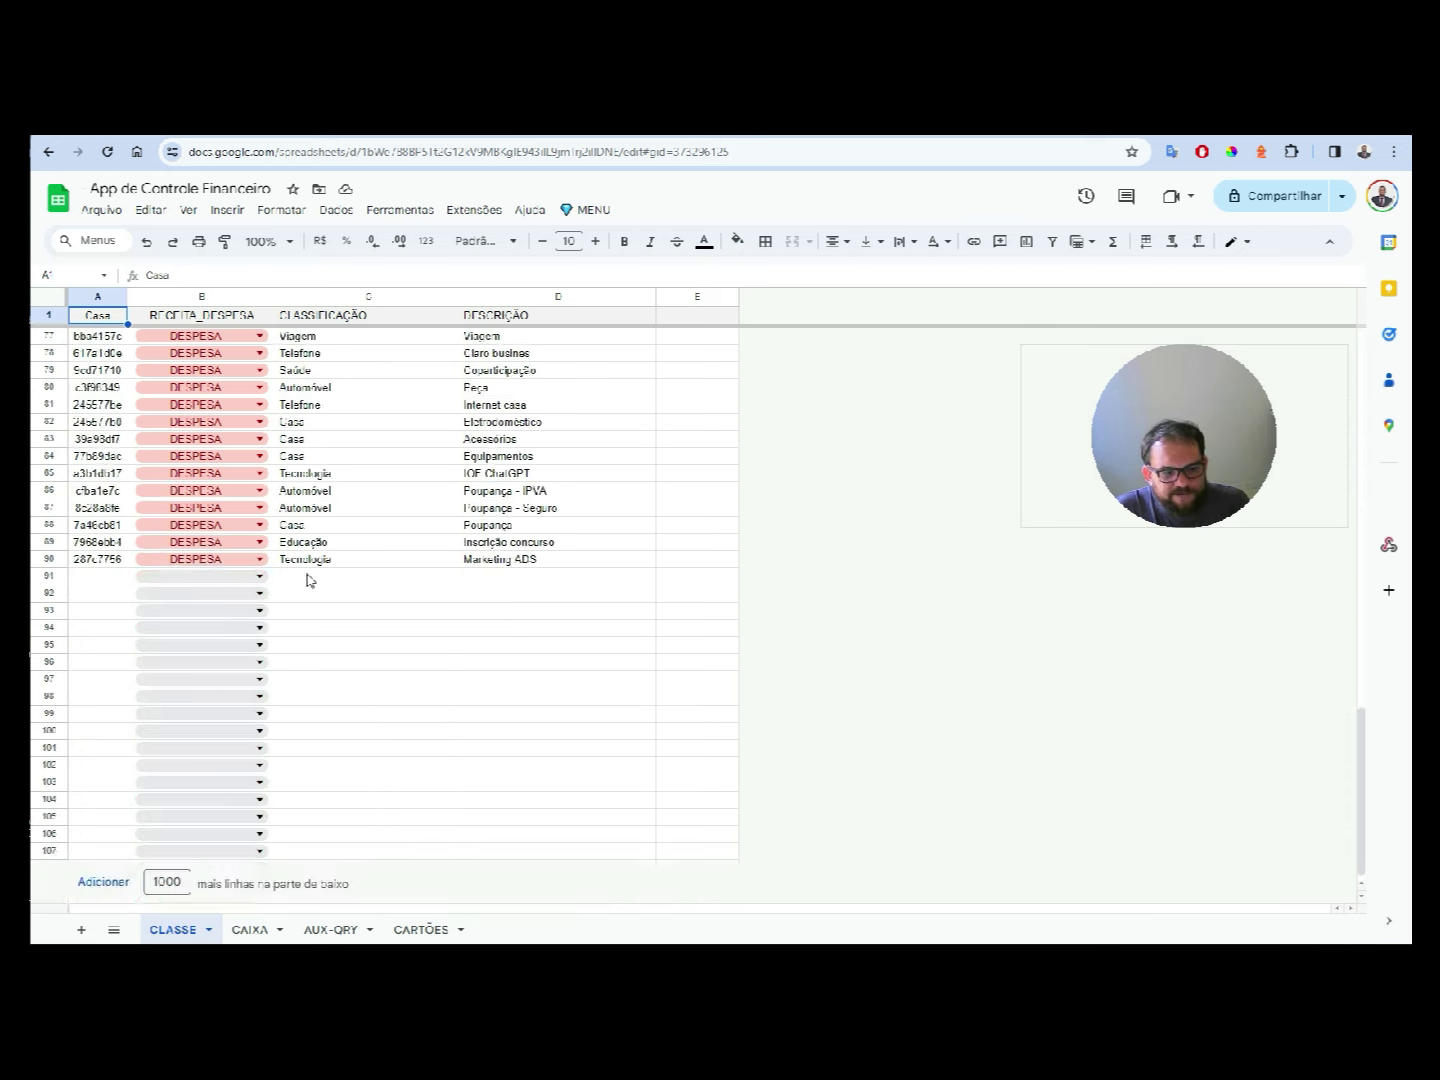
pyautogui.scroll(7, 309, 575)
pyautogui.scroll(10, 311, 570)
pyautogui.scroll(8, 312, 564)
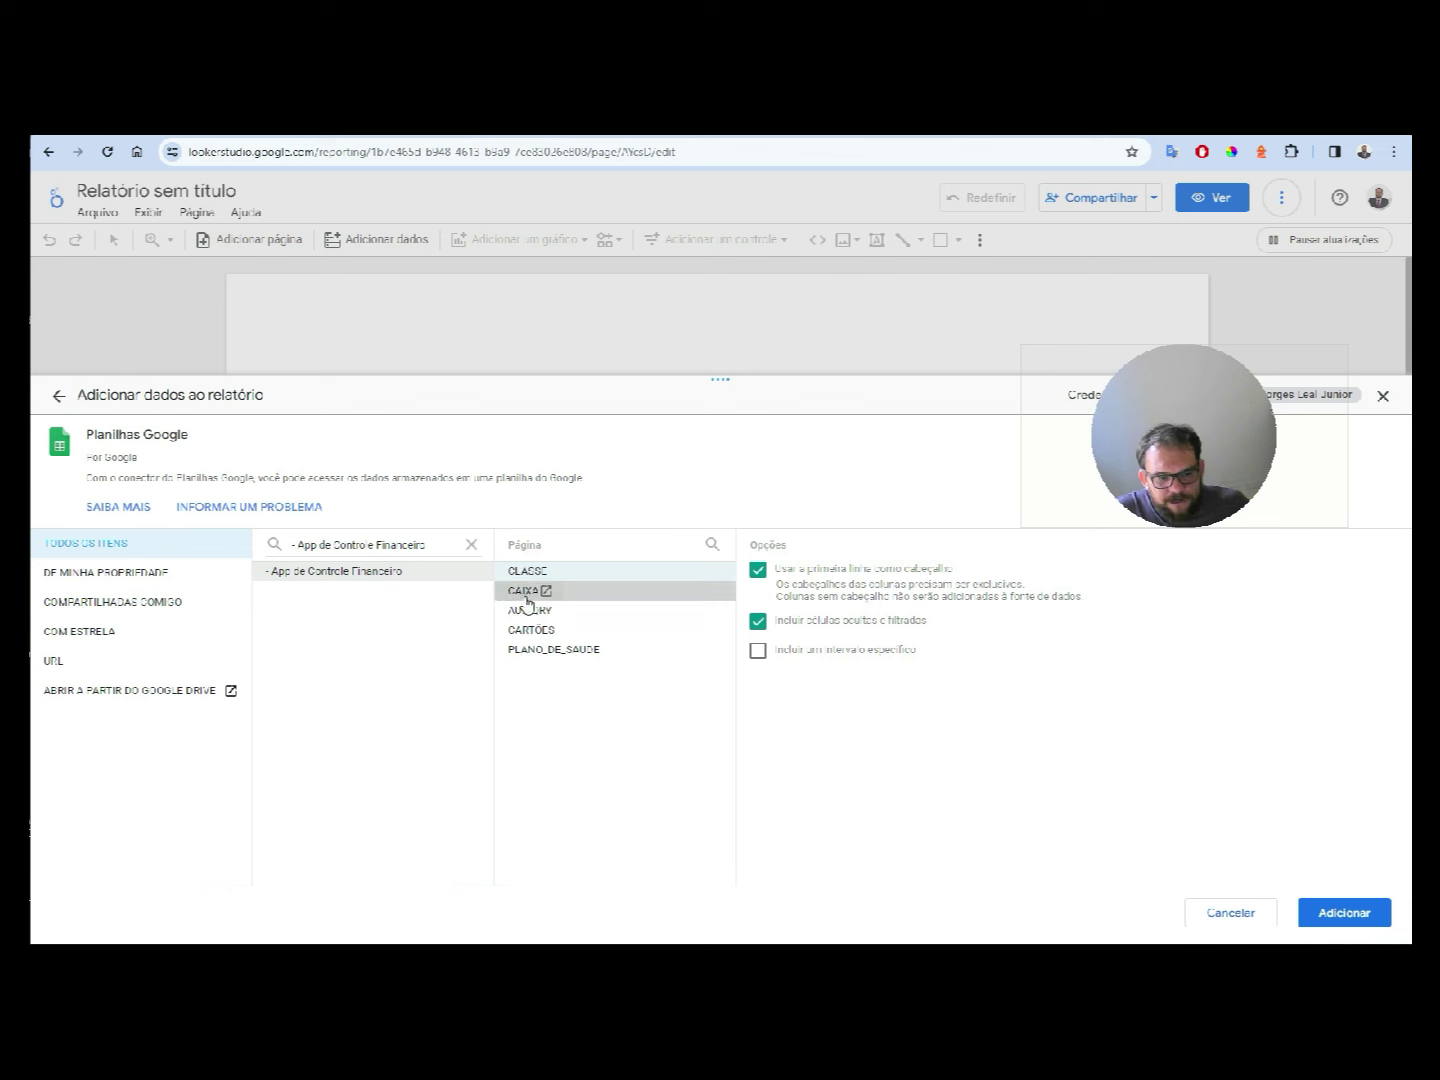
# - Add the CAIXA sheet as report data, producing an ID / Record Count table of 667 rows
pyautogui.click(525, 599)
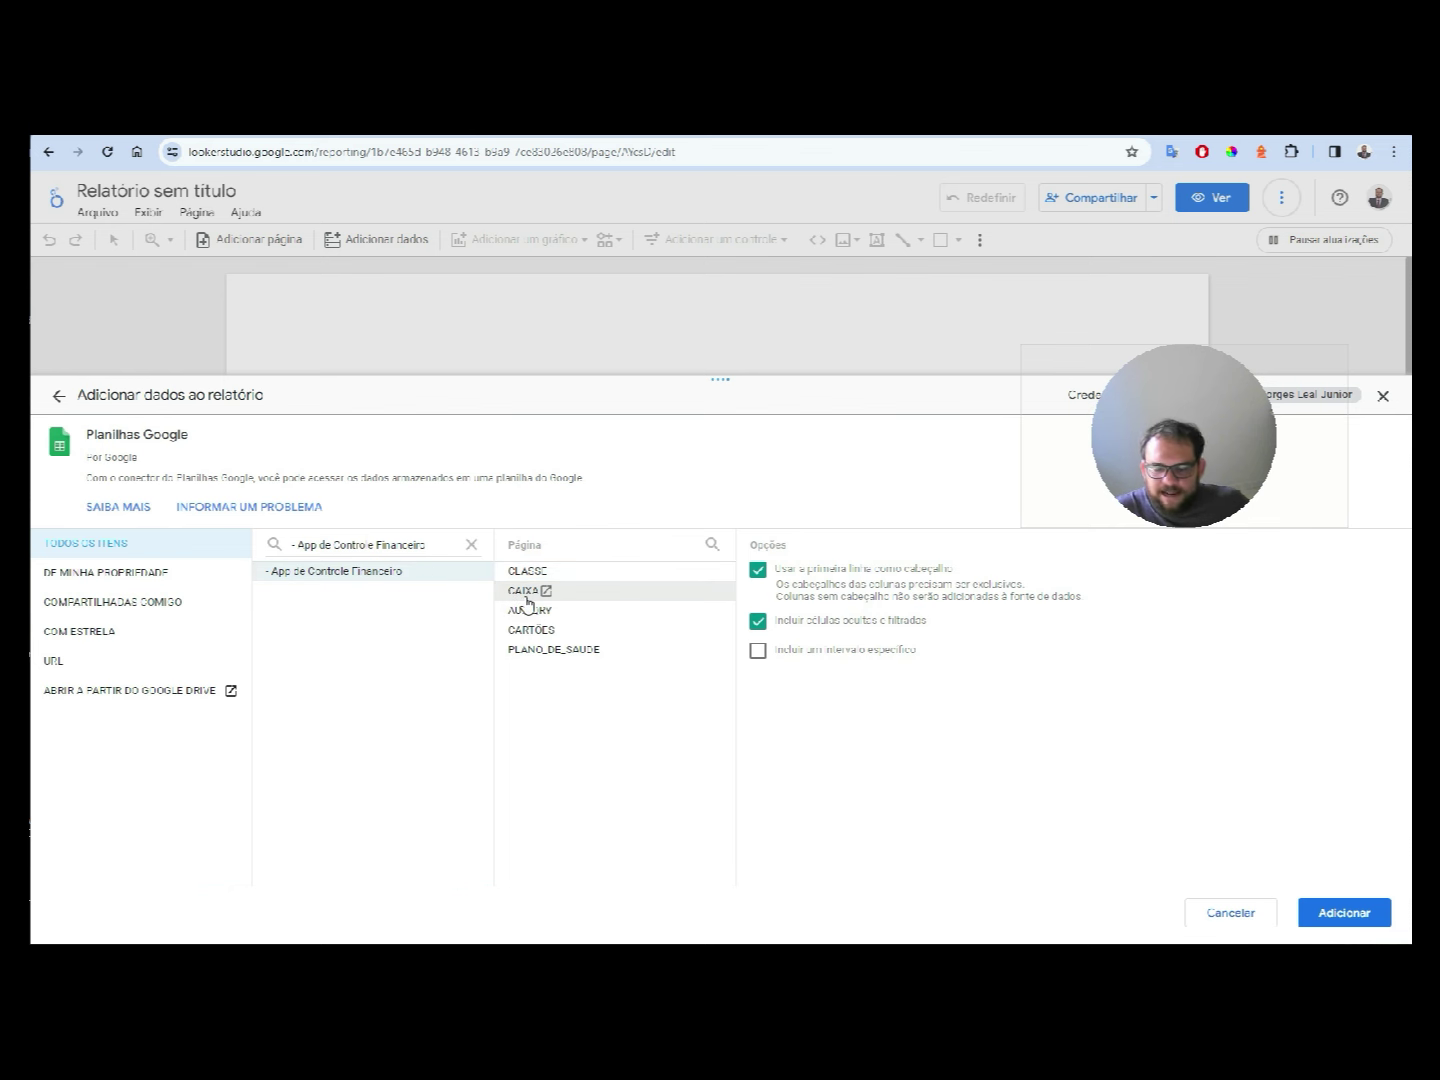
pyautogui.click(1337, 918)
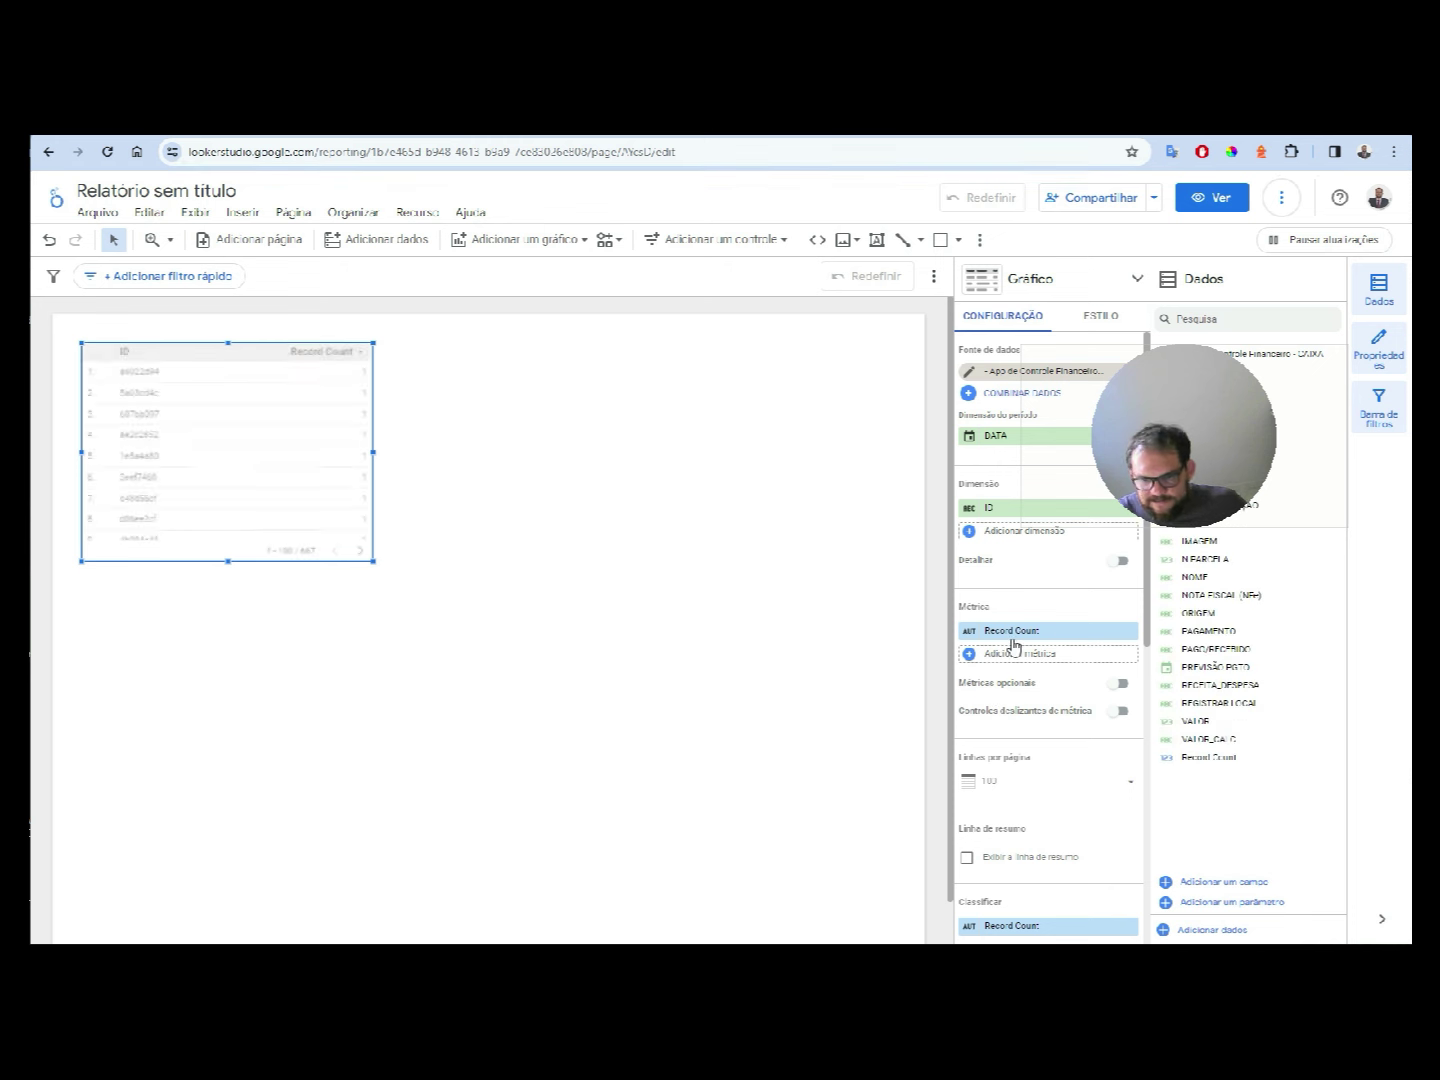
pyautogui.moveTo(1121, 397); pyautogui.dragTo(661, 838)
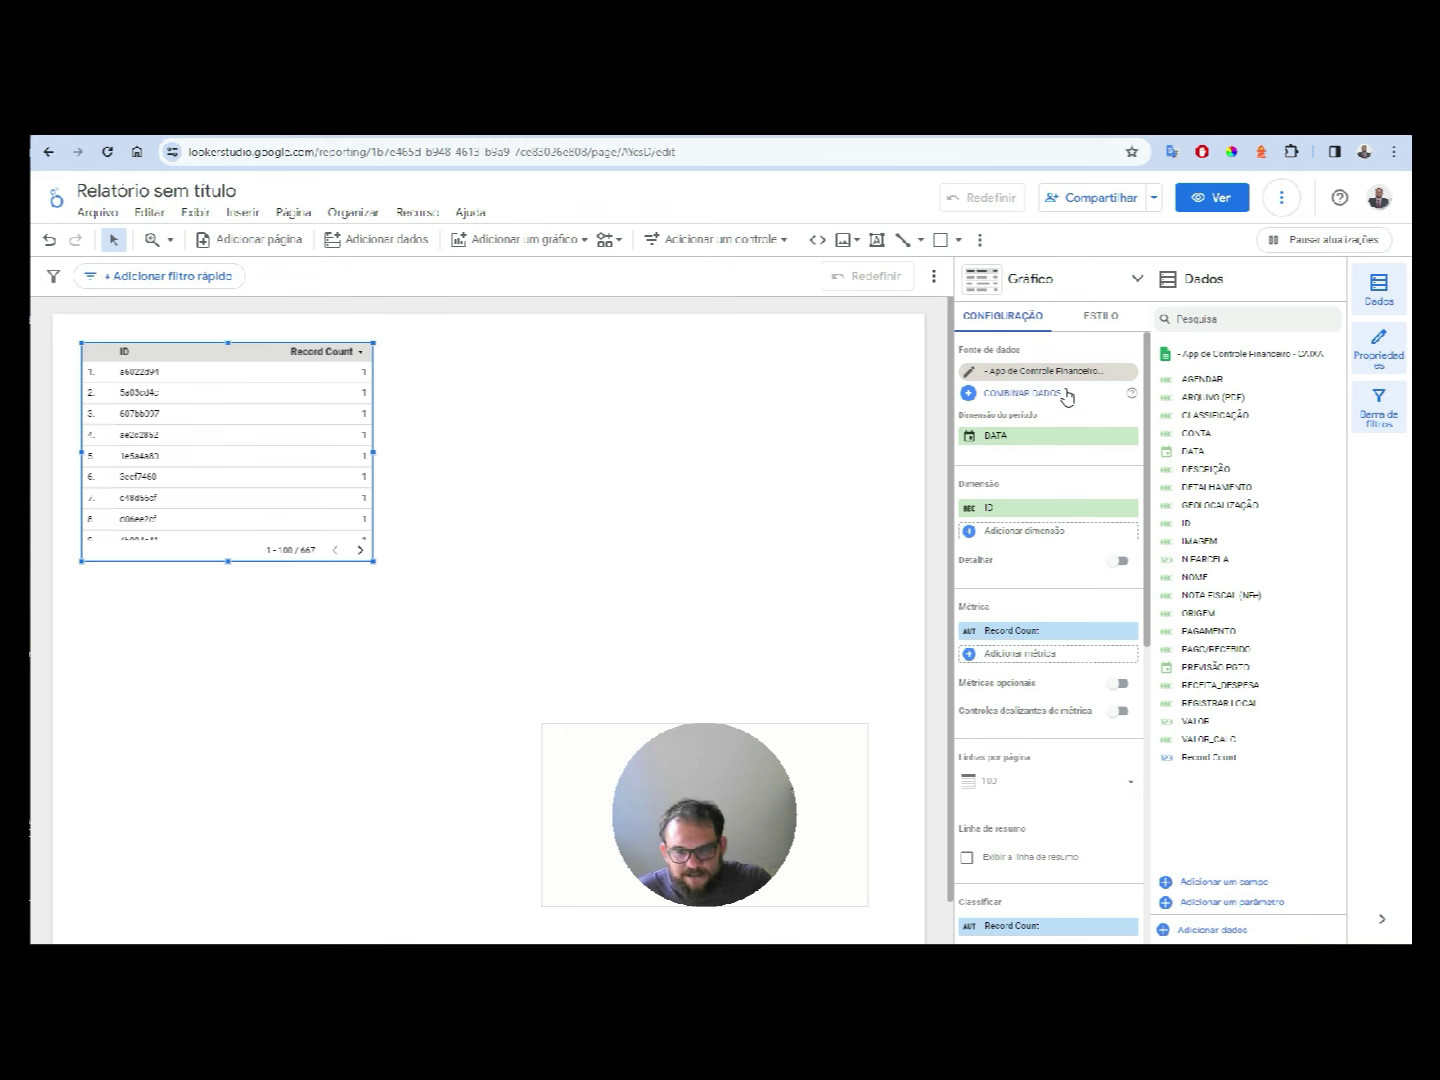
# - Deselect the new CAIXA table and return to the App de Controle Financeiro spreadsheet
pyautogui.press('super')
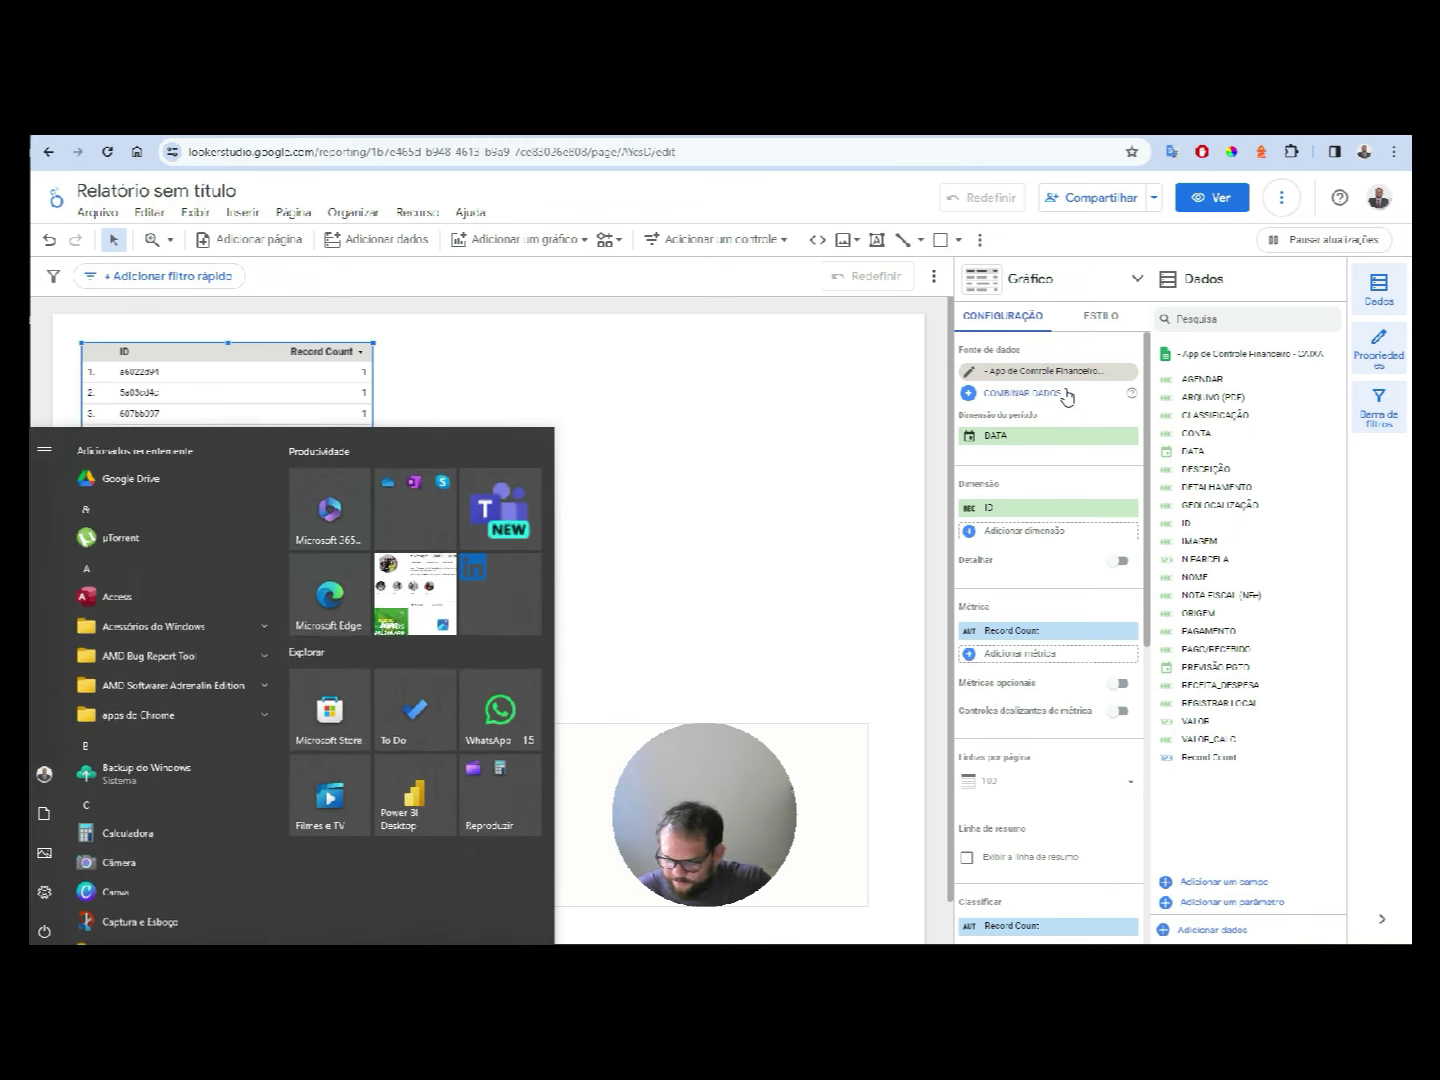
pyautogui.click(769, 450)
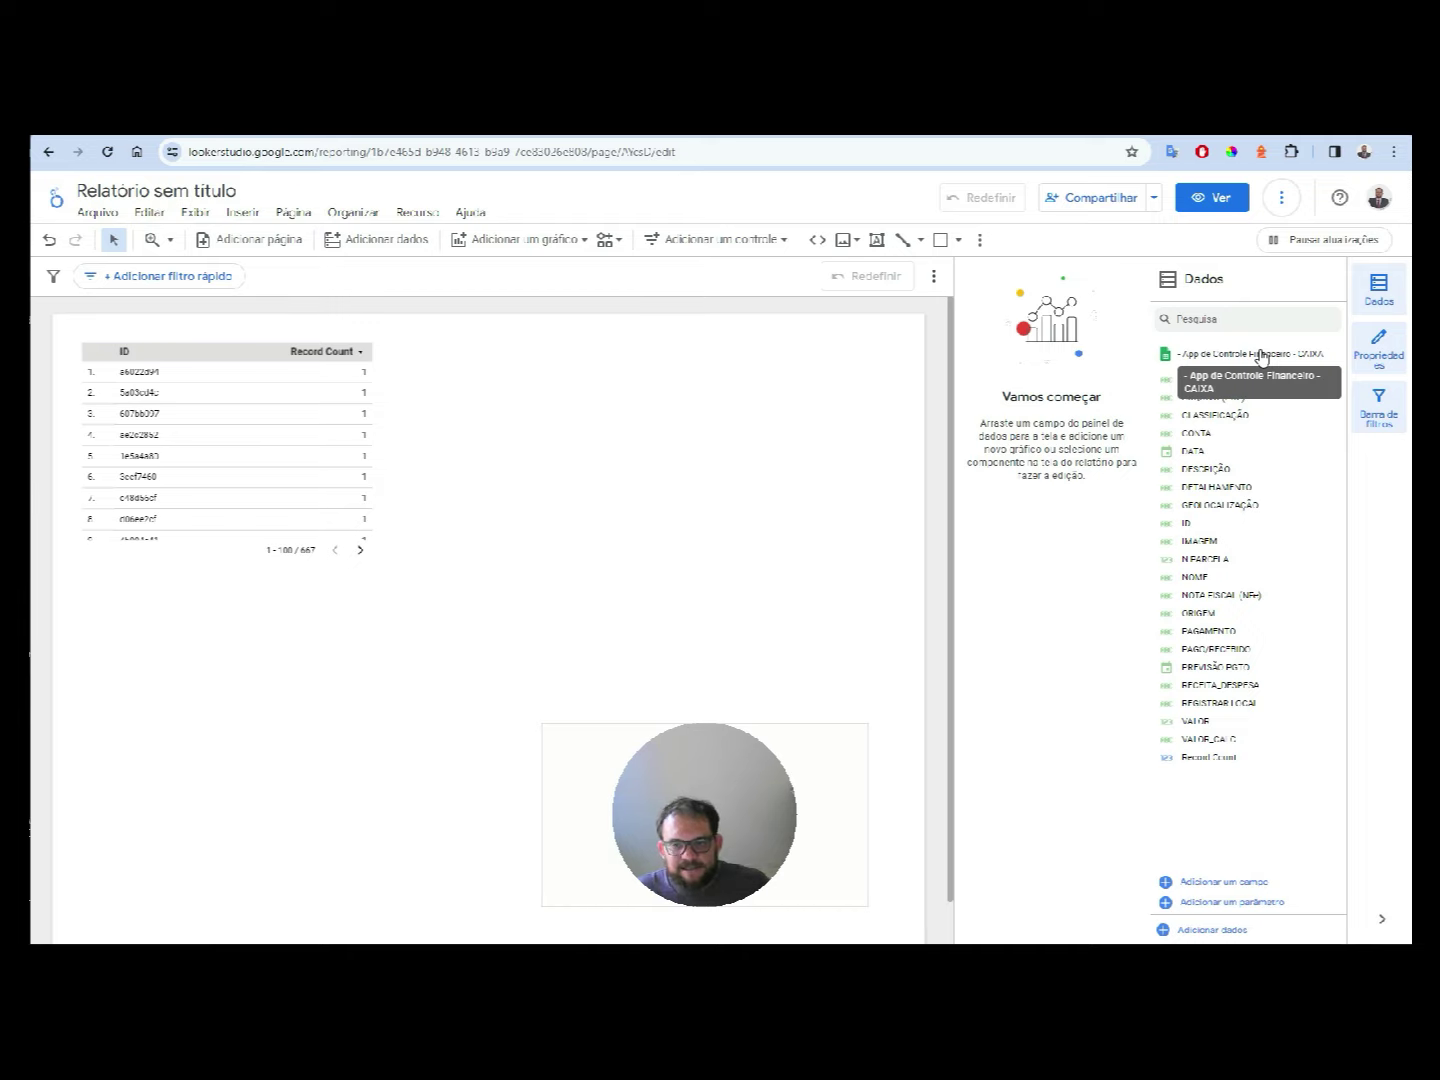
pyautogui.hotkey('ctrl', 'Tab')
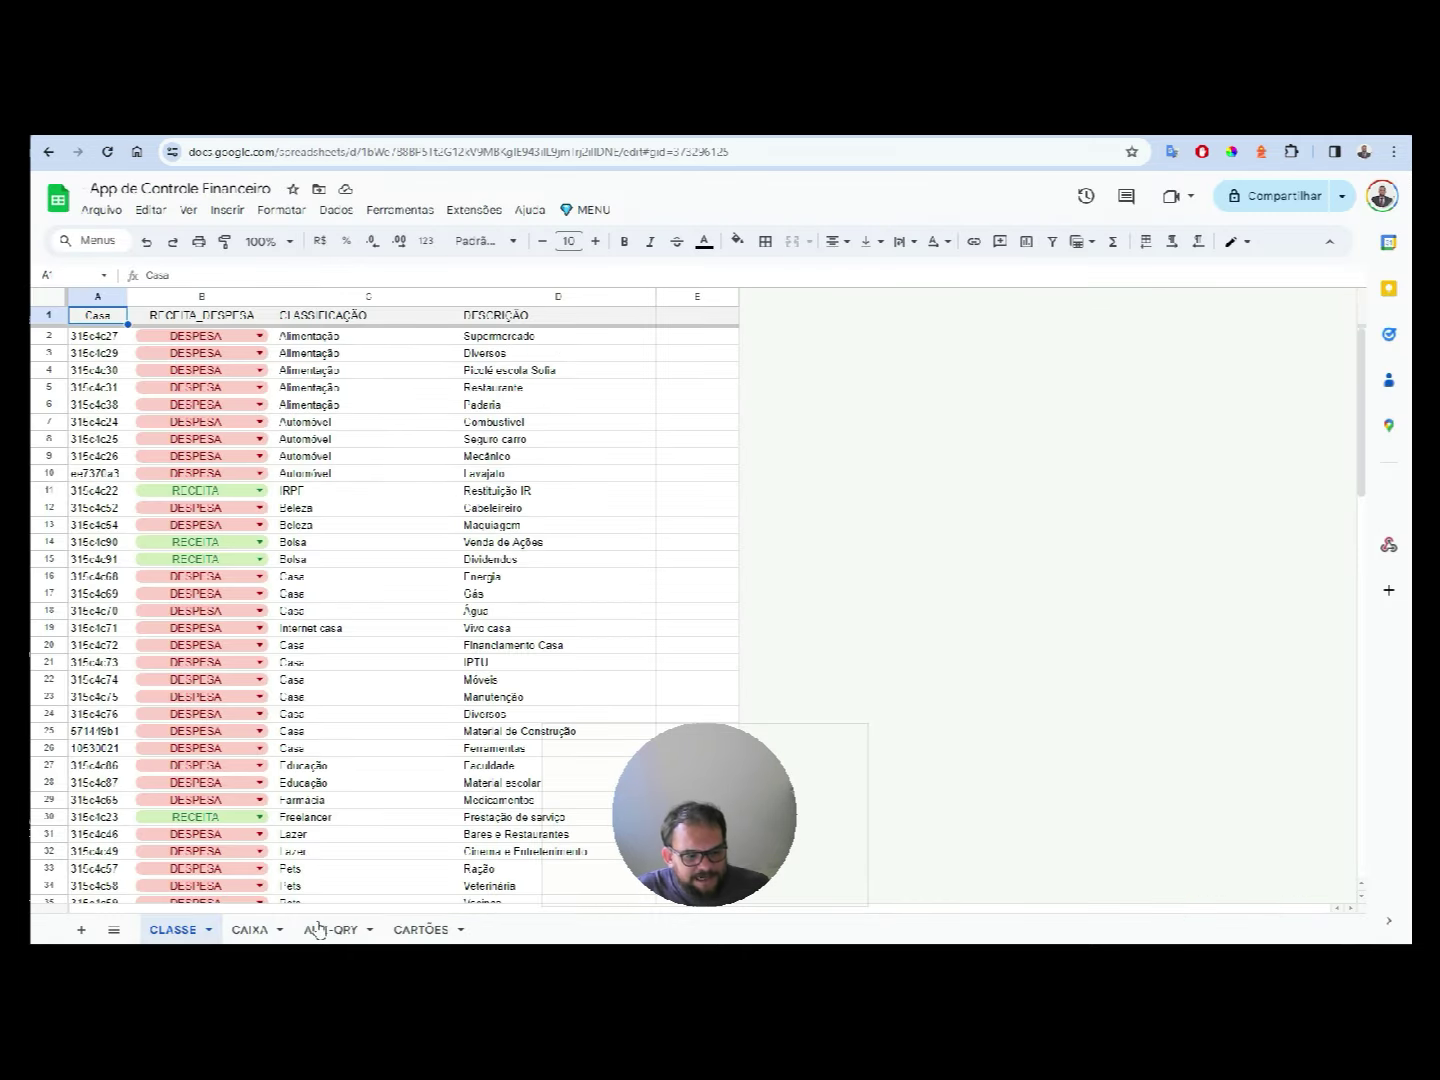
# - Scan the CAIXA sheet's first rows, then move to AppSheet's Gráficos dashboard with the RECEITA/DESPESA donut
pyautogui.click(250, 928)
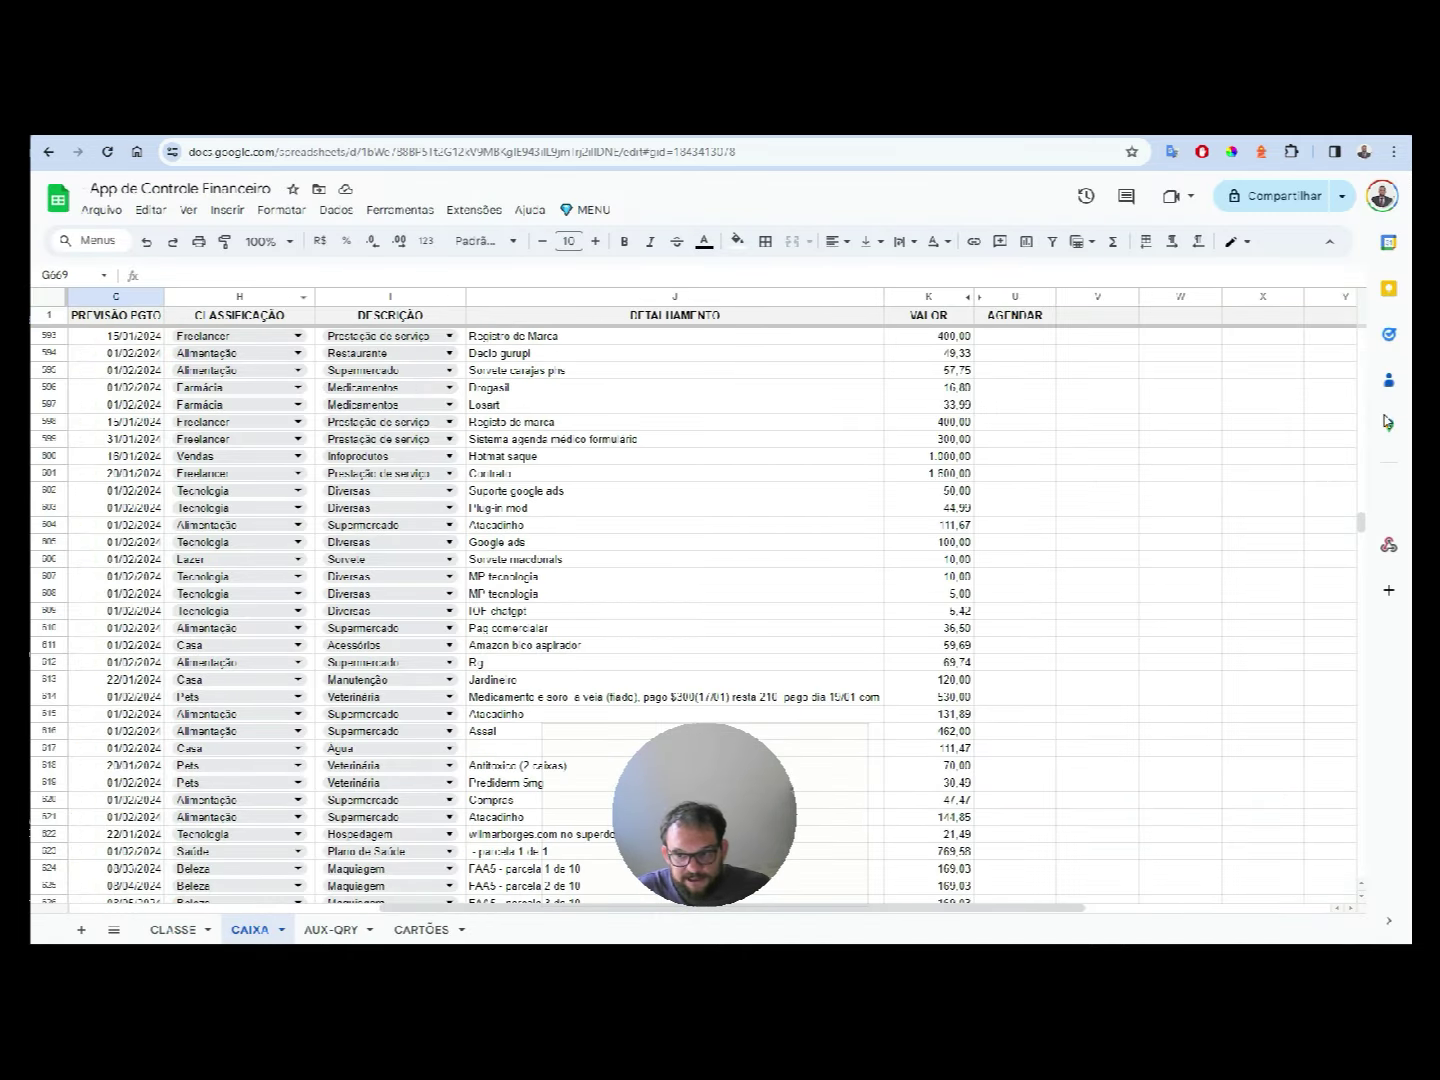
pyautogui.moveTo(1361, 522); pyautogui.dragTo(1361, 338)
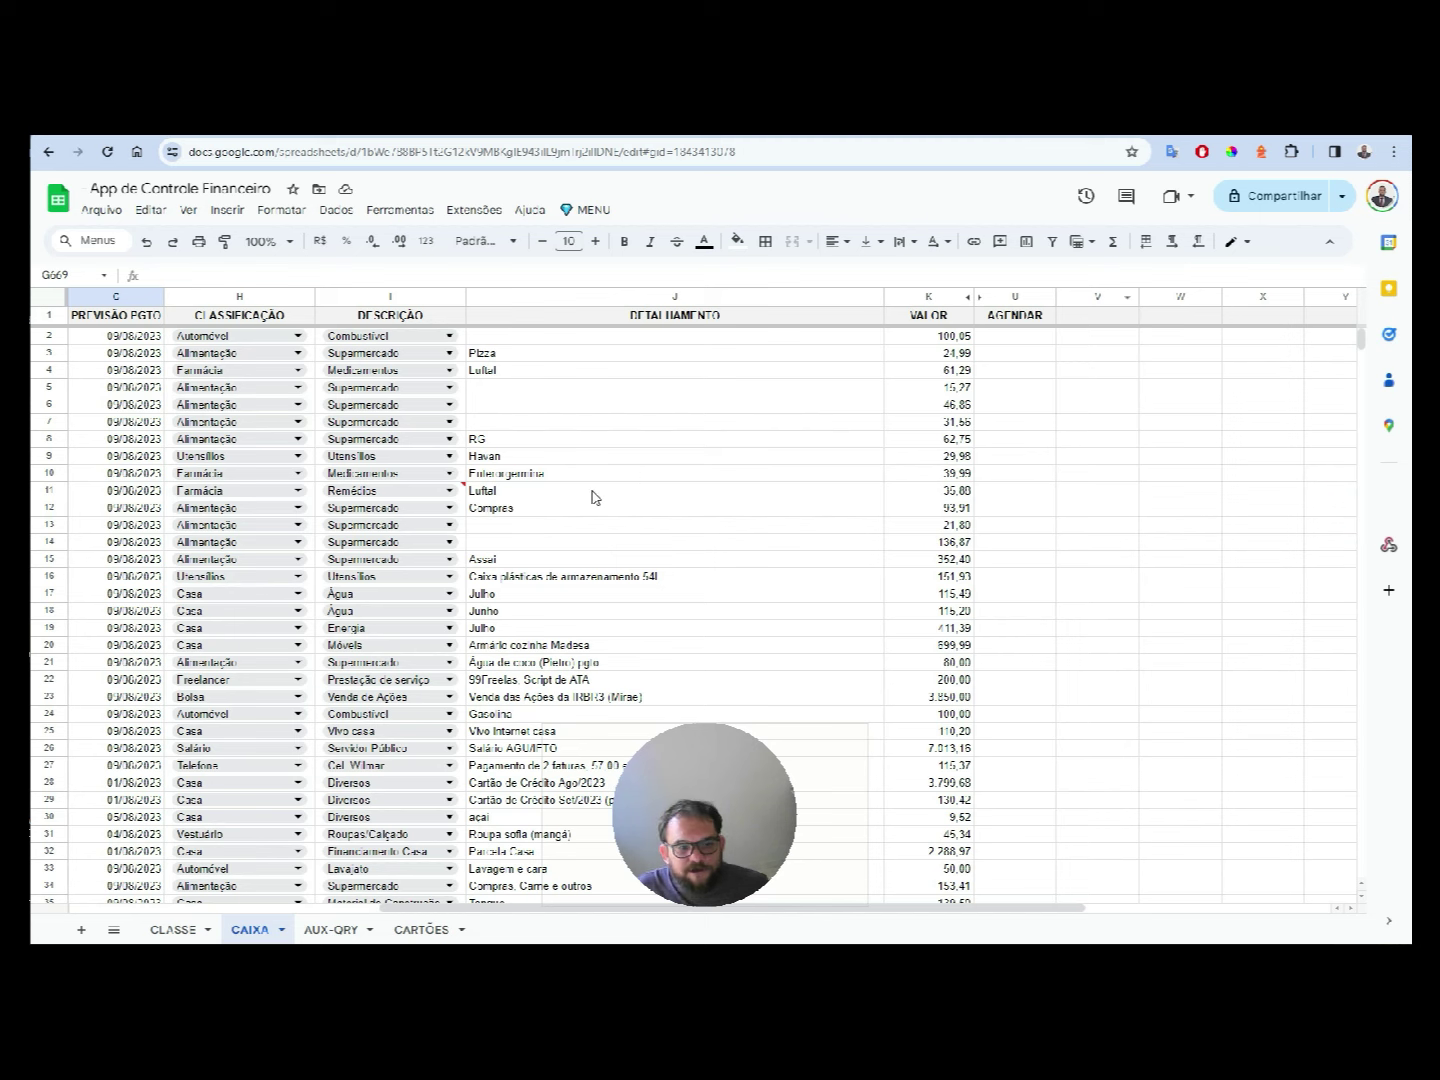
pyautogui.scroll(-3, 591, 498)
pyautogui.scroll(-3, 852, 402)
pyautogui.hotkey('ctrl', 'Tab')
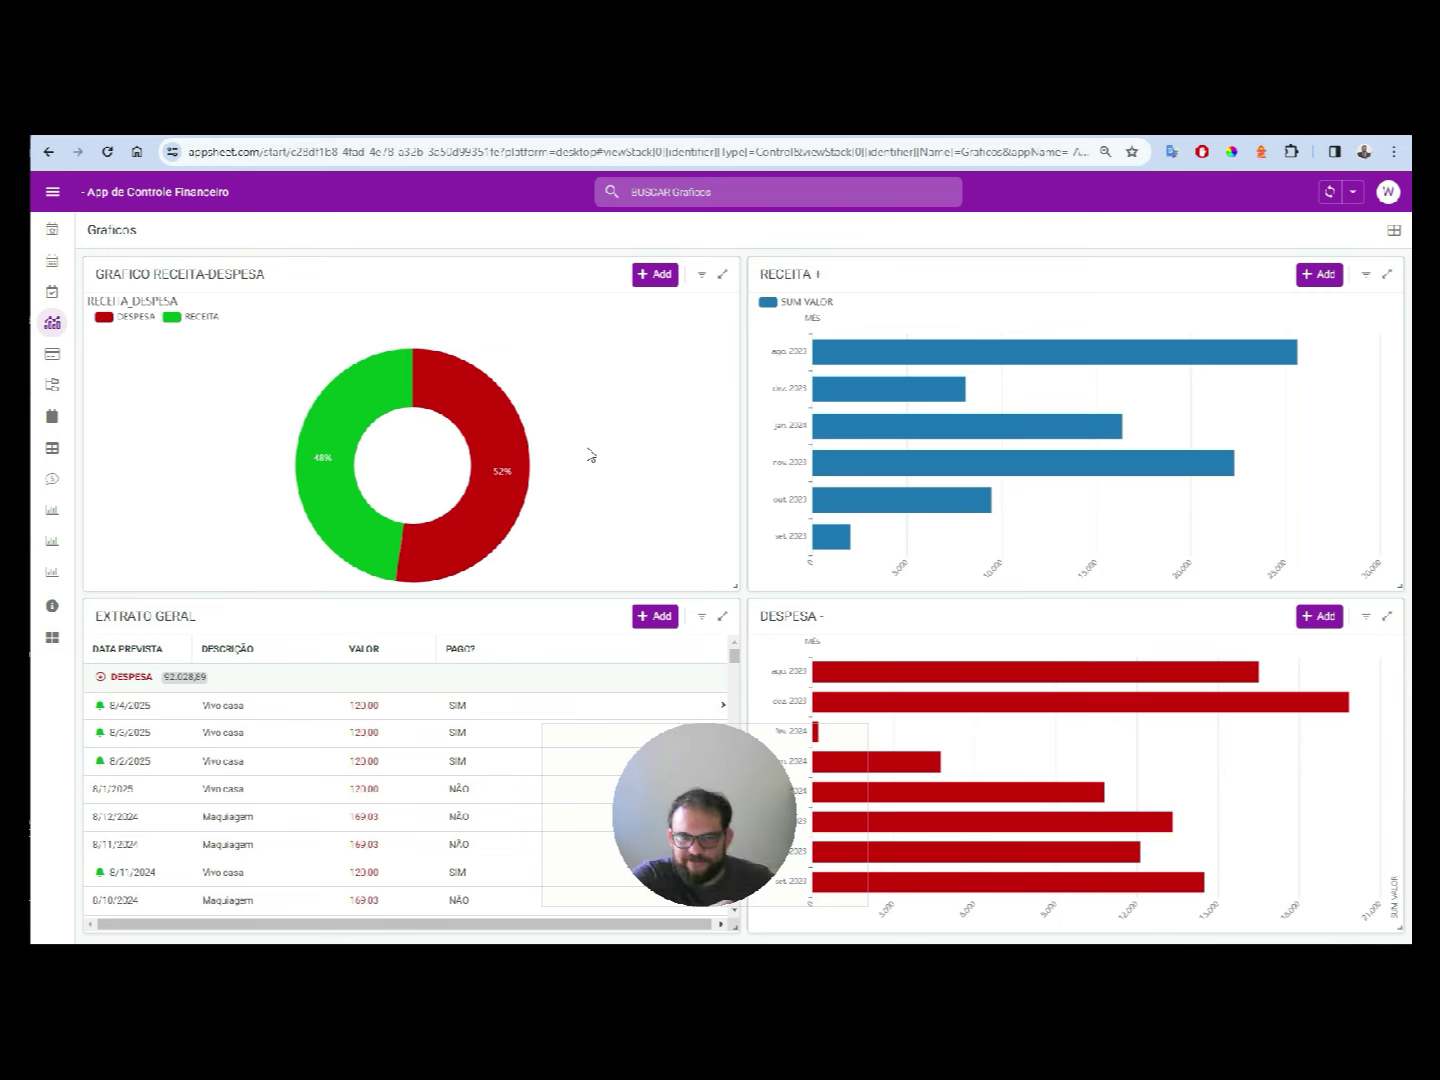
# - In the Looker Studio report, nudge the ID and Record Count table slightly lower, then return to the CAIXA sheet
pyautogui.click(741, 139)
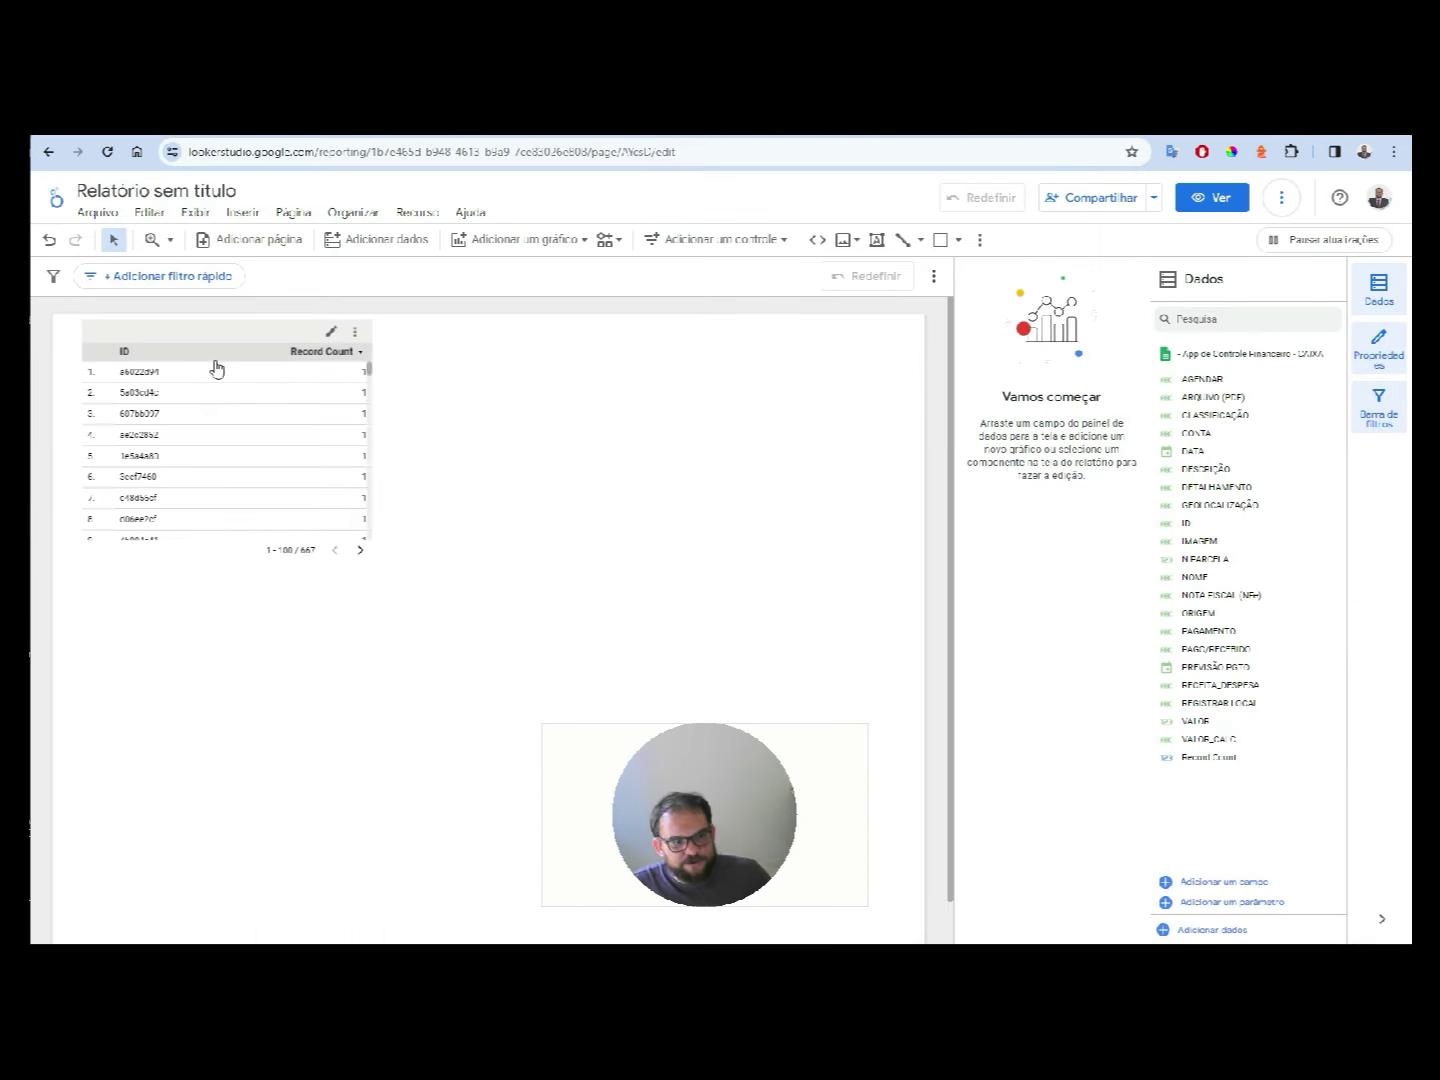
pyautogui.moveTo(231, 363); pyautogui.dragTo(239, 414)
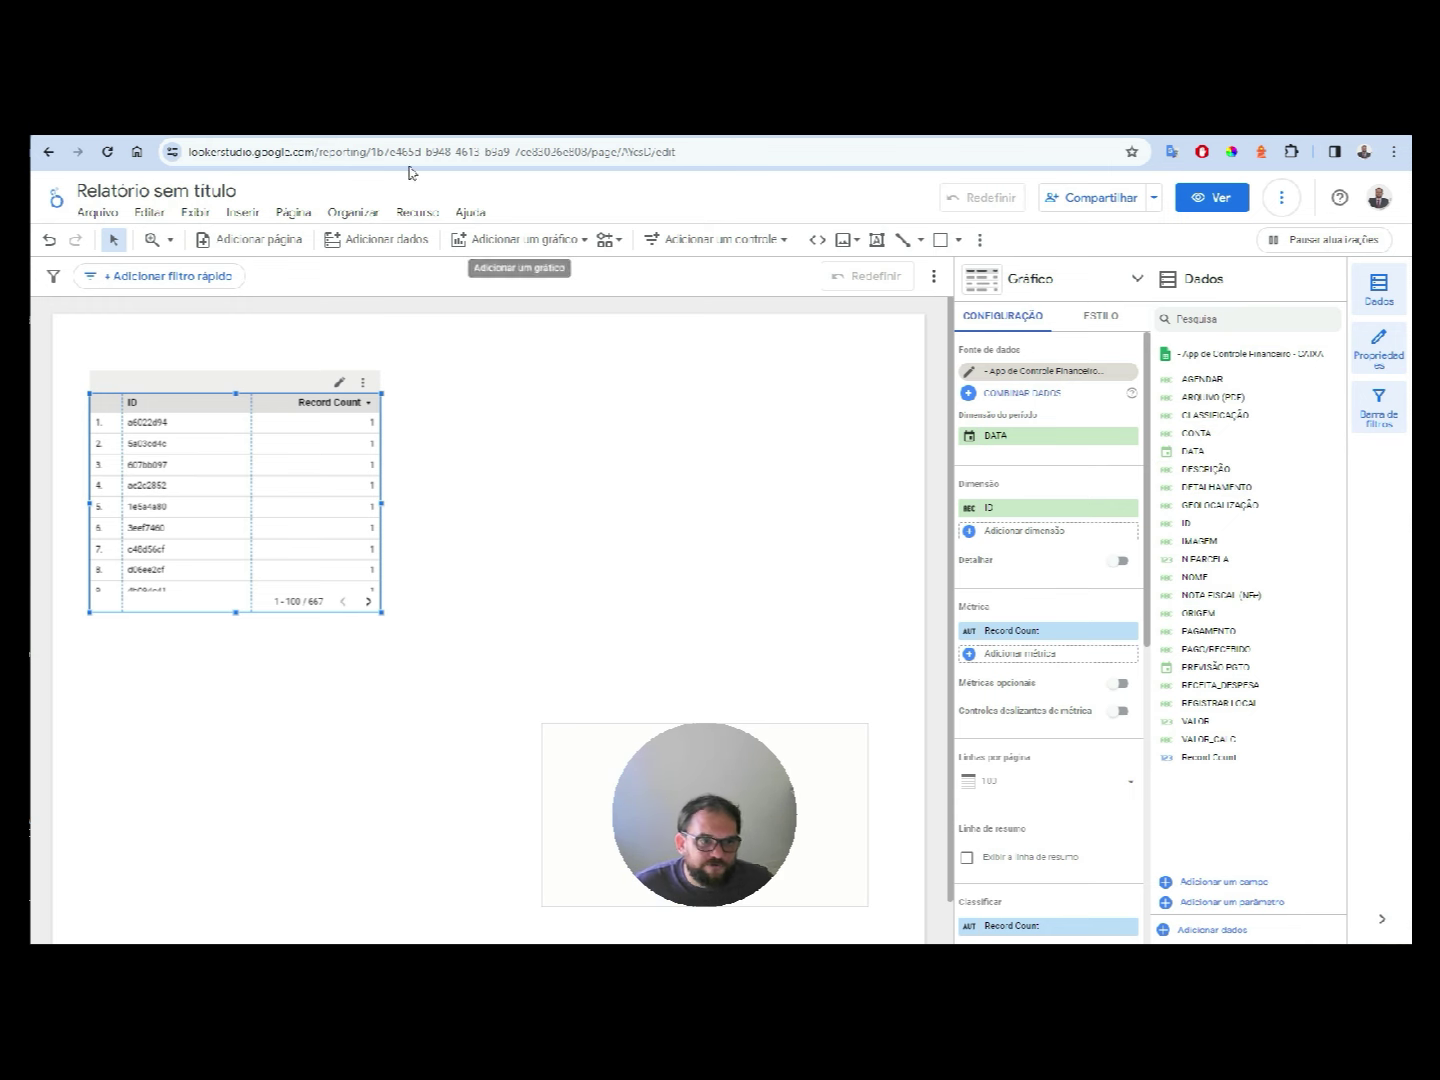
pyautogui.click(404, 137)
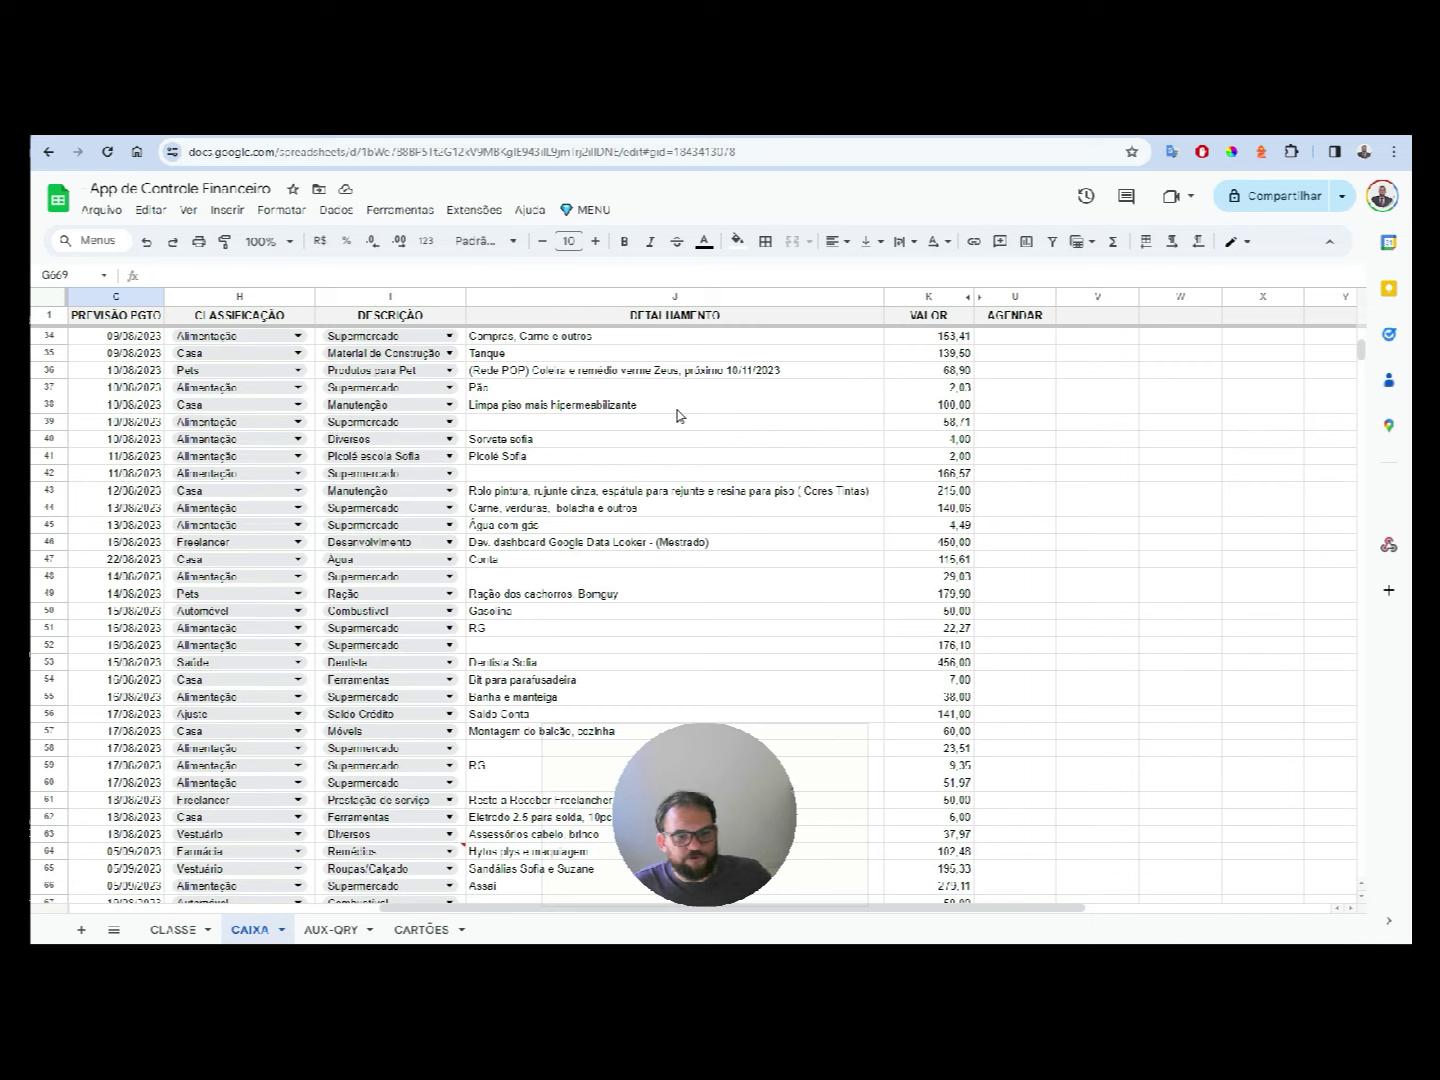
# - Review the CAIXA sheet's CONTA and RECEITA_DESPESA columns, and check row 34's B0237 account dropdown without changing it
pyautogui.moveTo(675, 405); pyautogui.dragTo(31, 391)
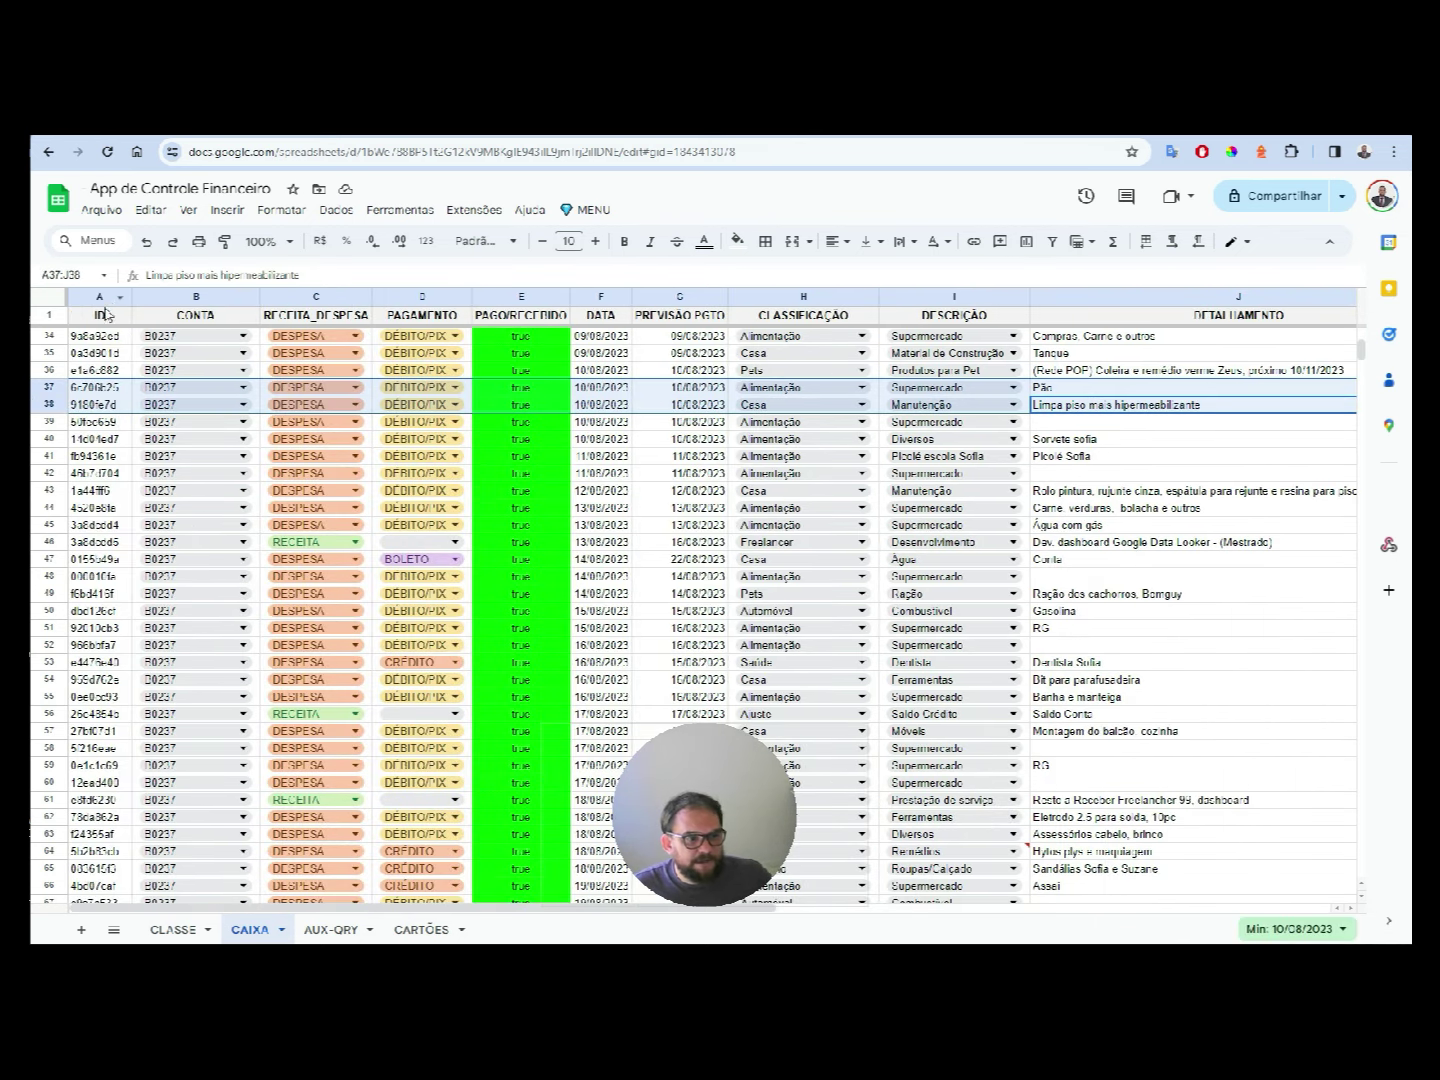
pyautogui.click(107, 316)
pyautogui.click(196, 316)
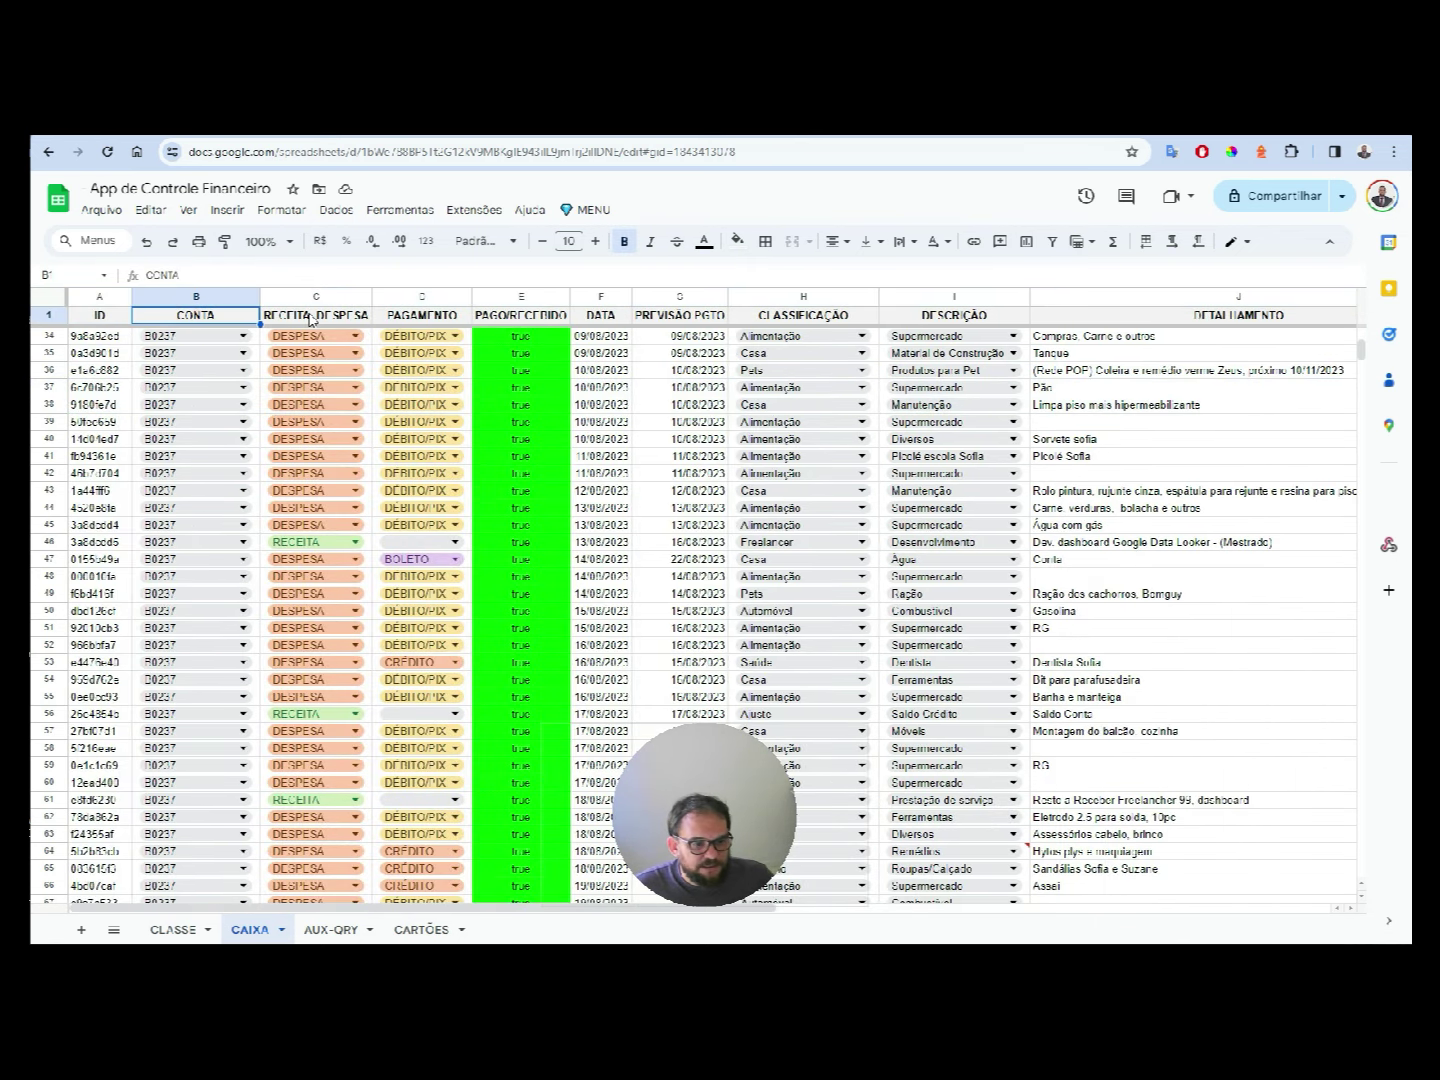
pyautogui.click(310, 318)
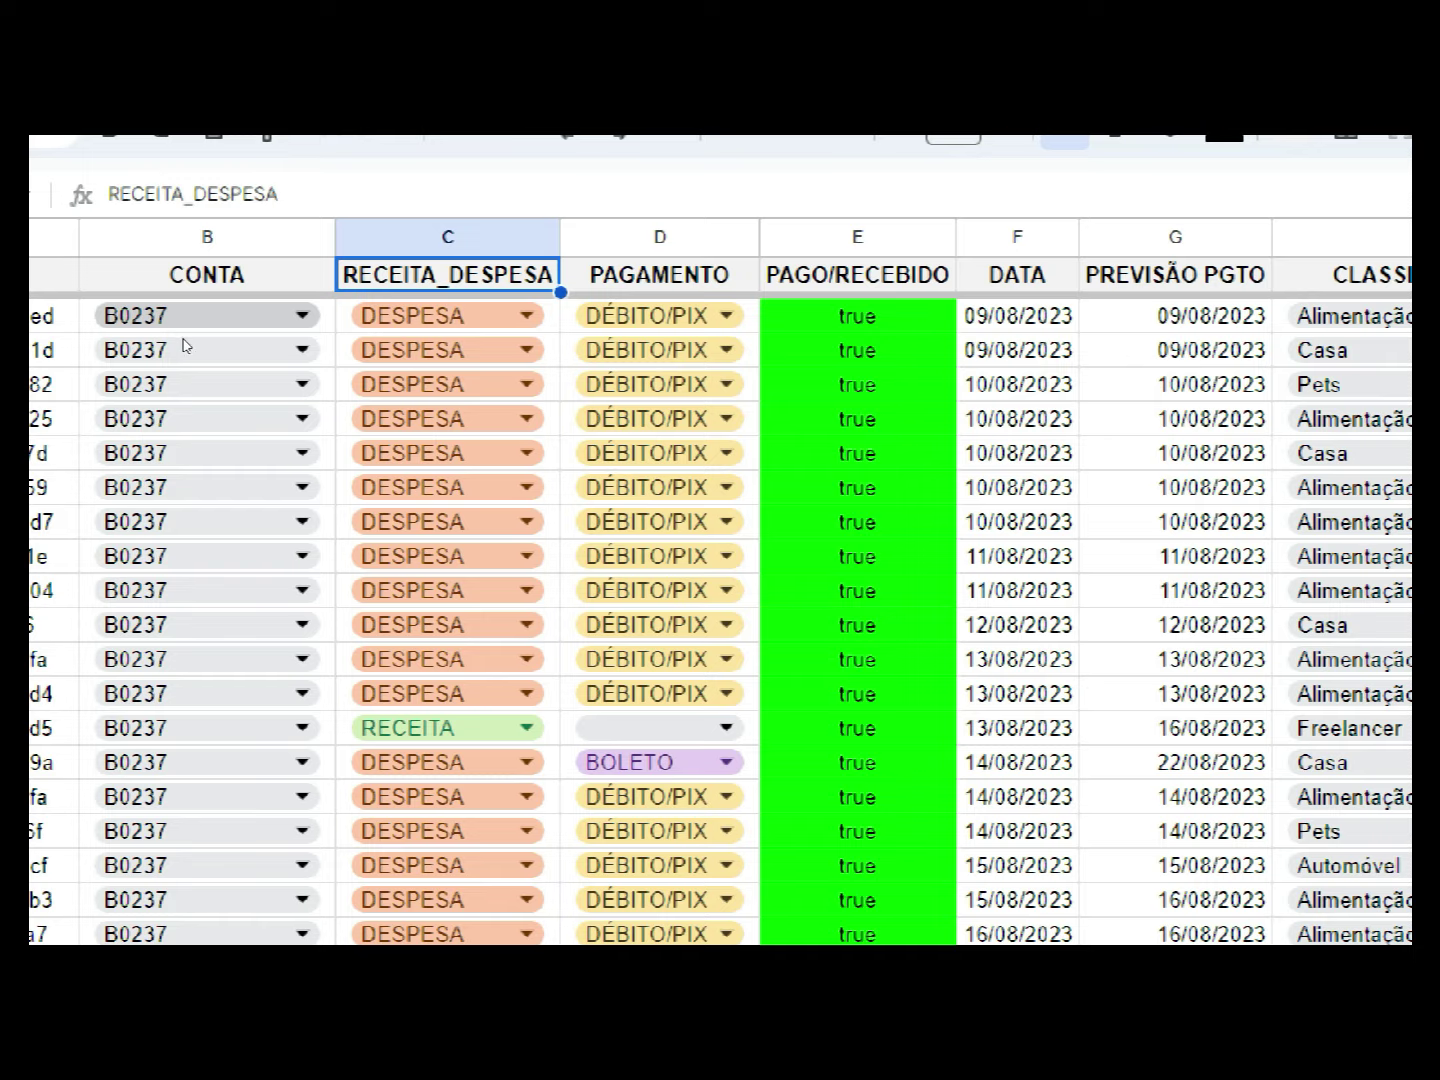
pyautogui.click(184, 325)
pyautogui.press('Escape')
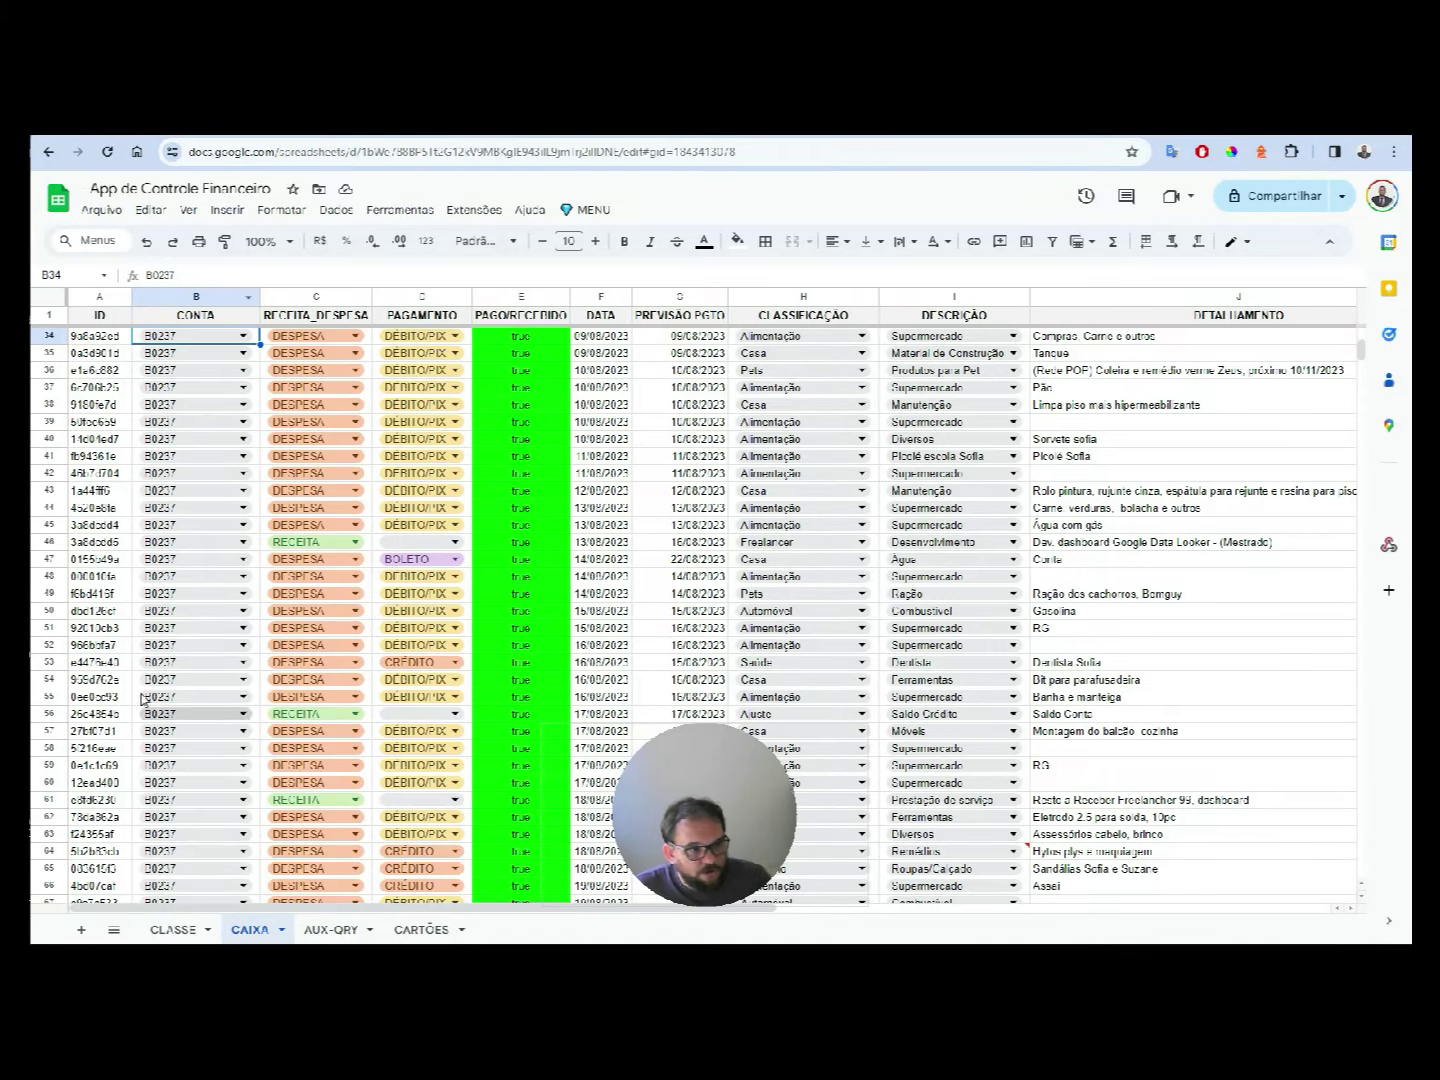
pyautogui.click(419, 929)
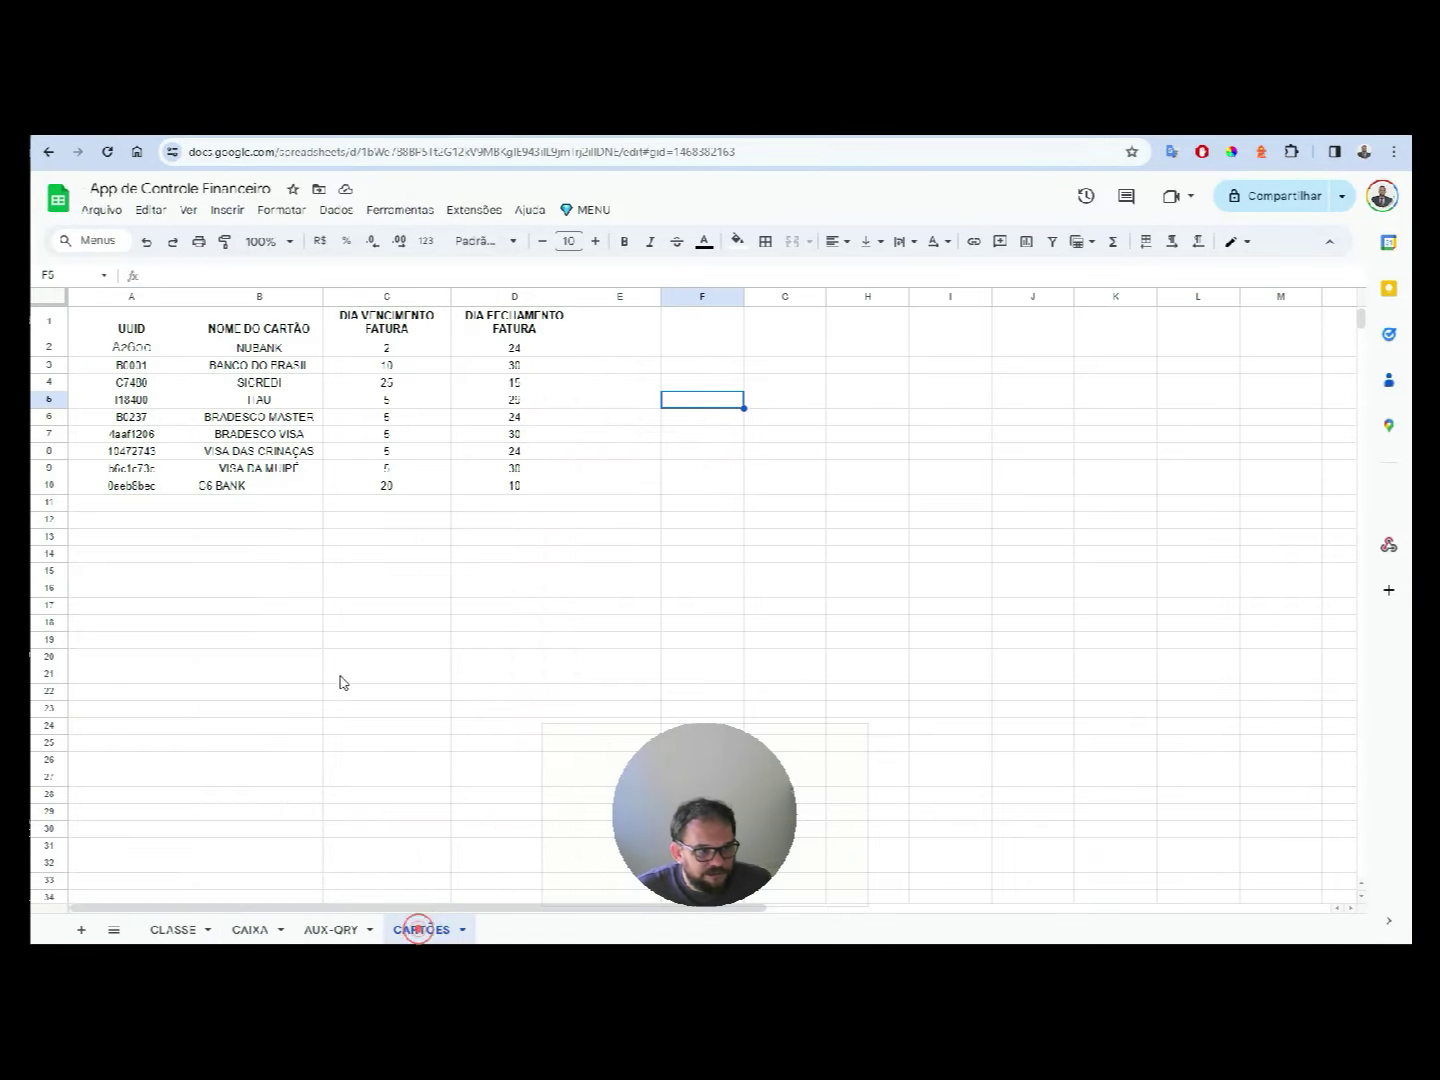
pyautogui.moveTo(139, 347); pyautogui.dragTo(140, 490)
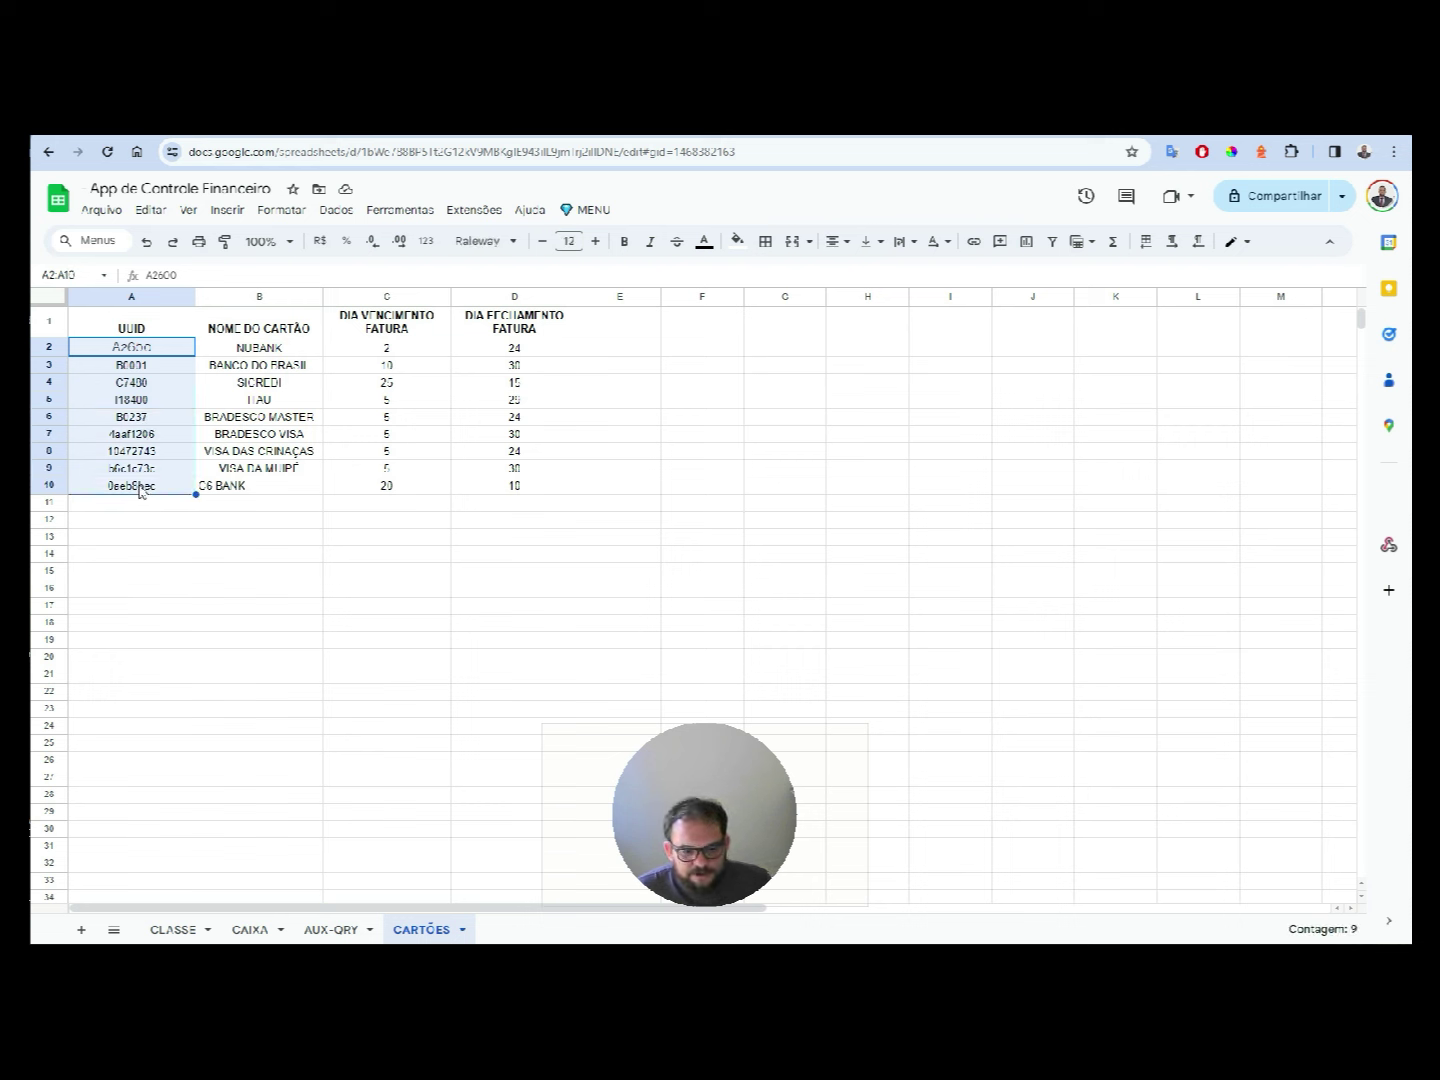
pyautogui.click(266, 367)
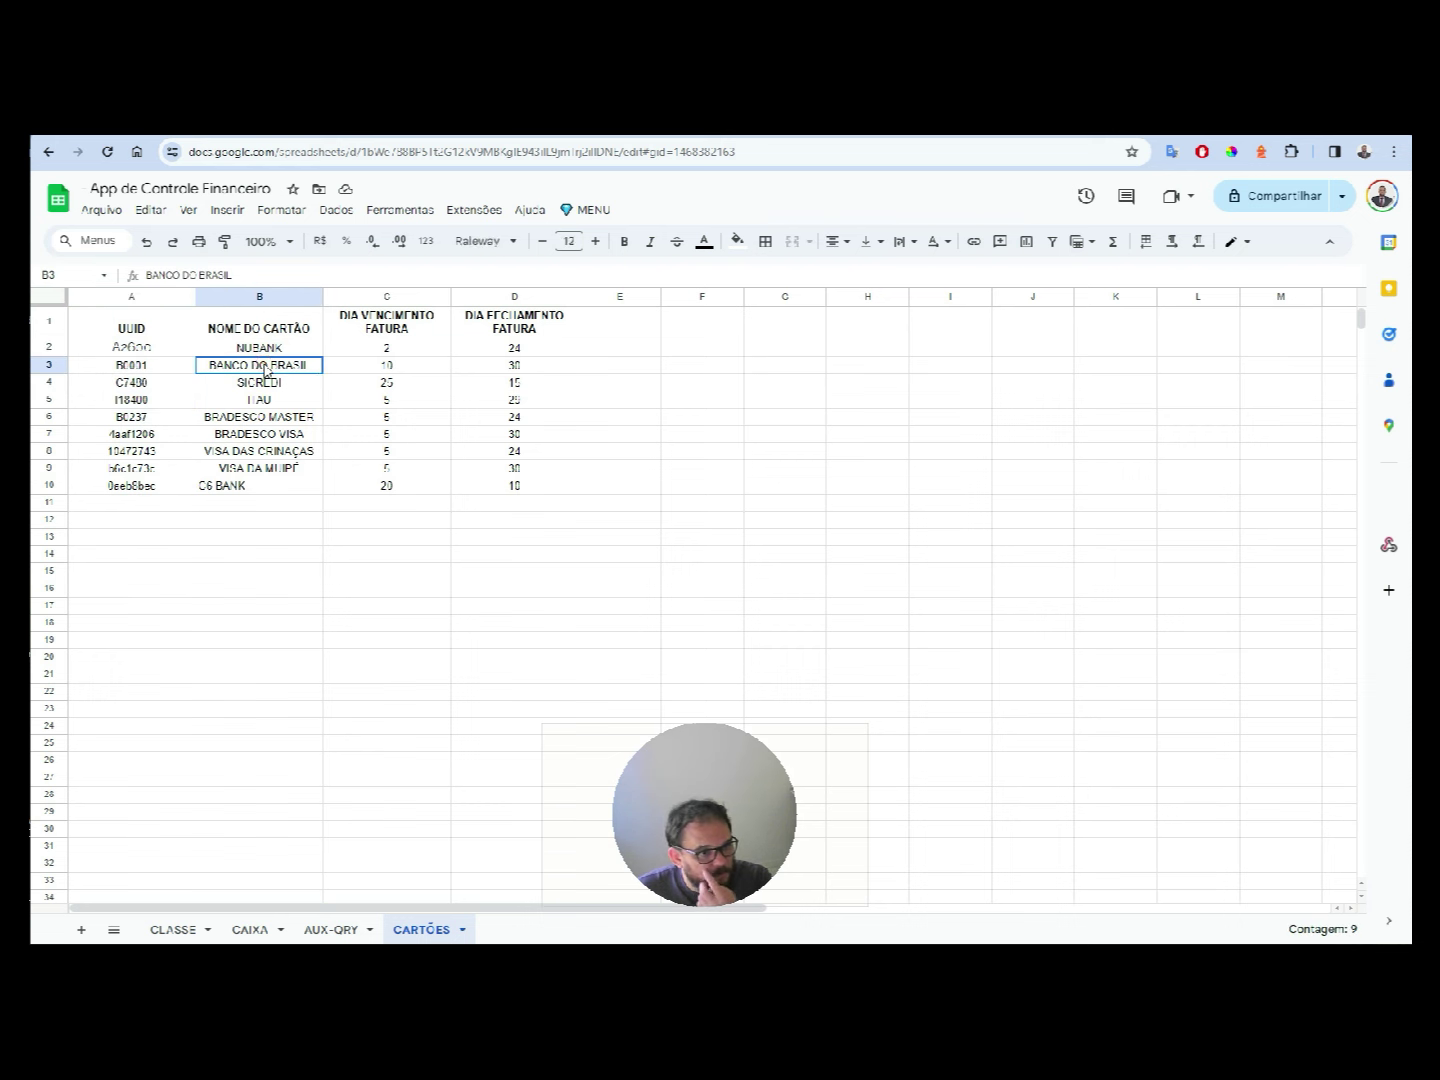
pyautogui.click(266, 370)
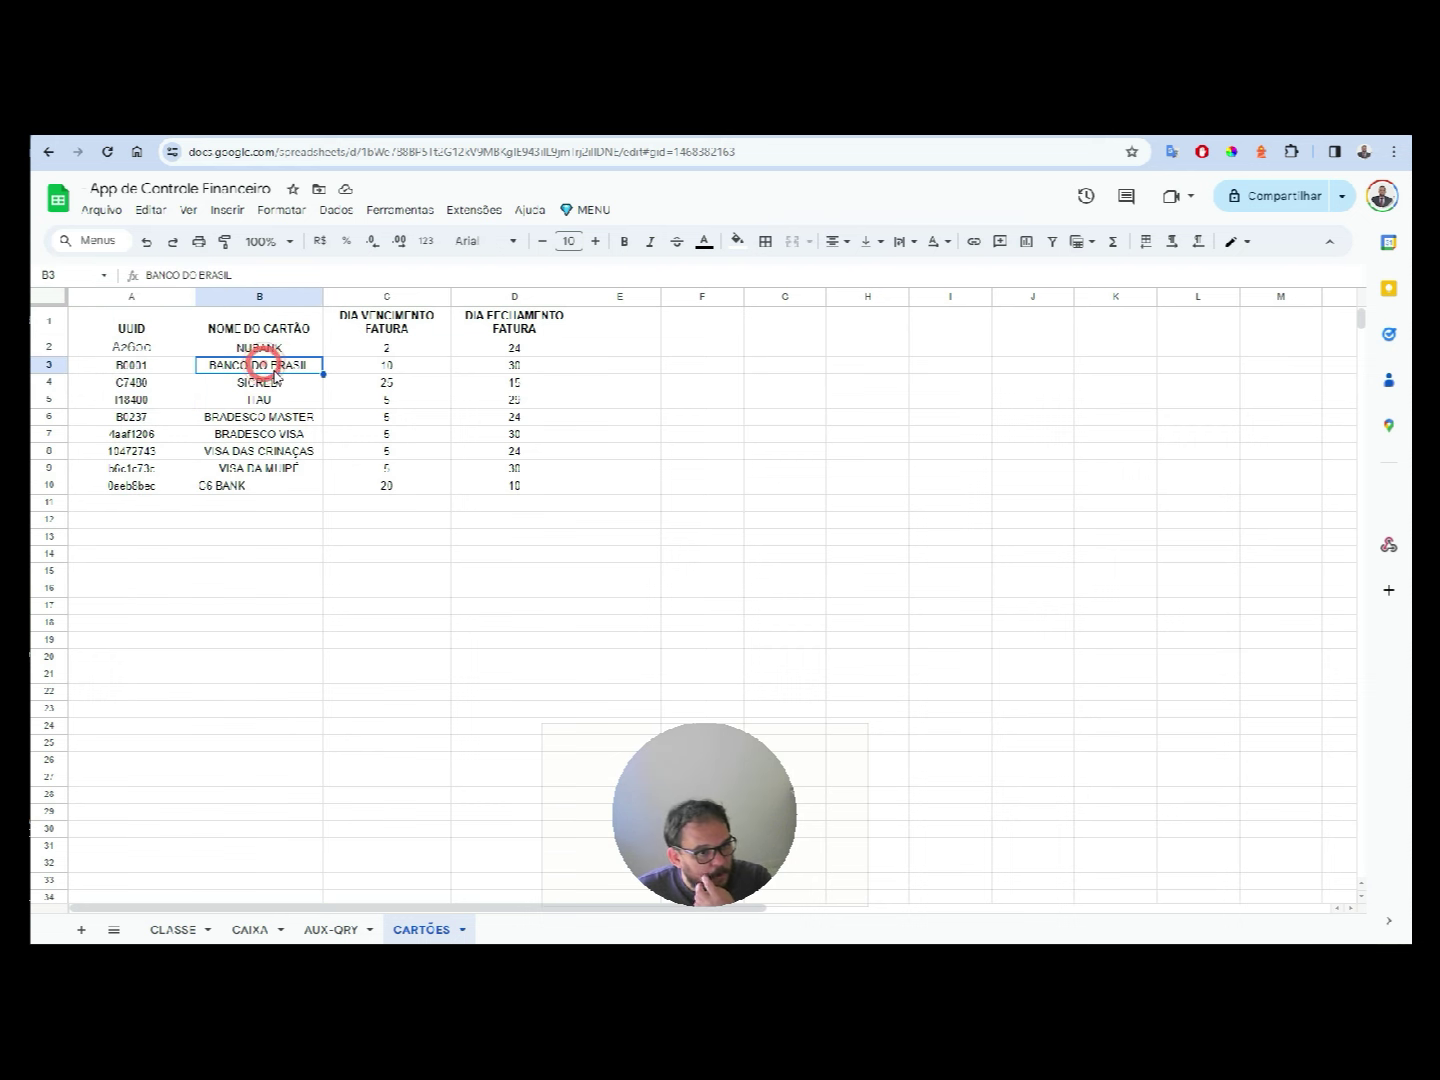
pyautogui.click(130, 347)
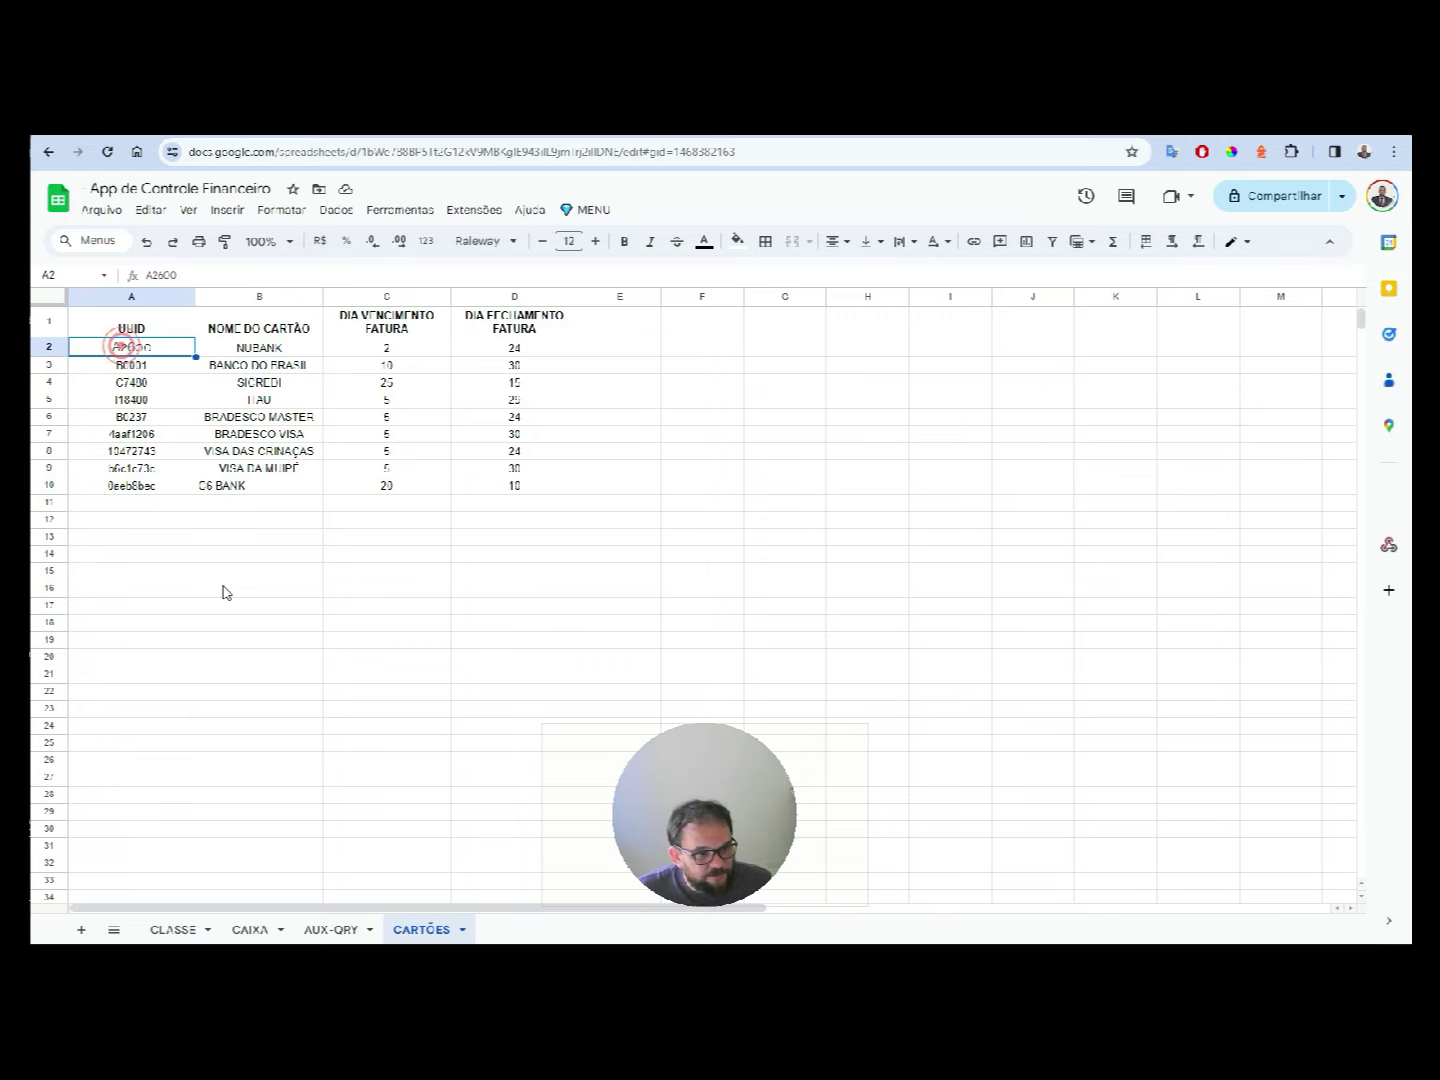
pyautogui.click(252, 929)
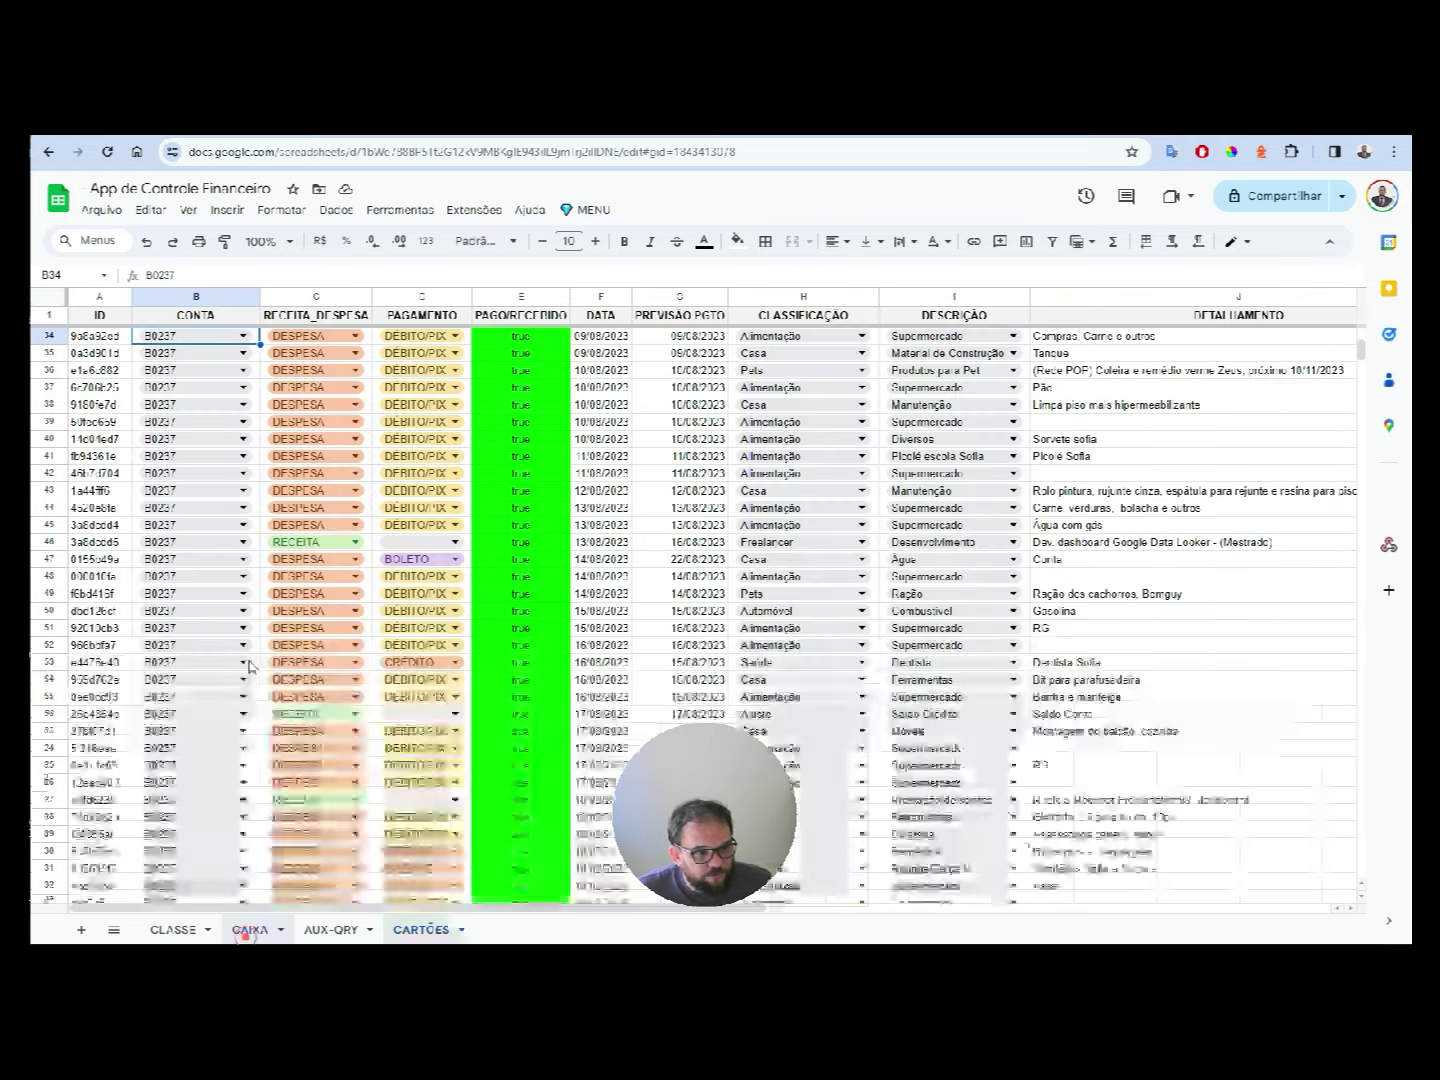
pyautogui.scroll(-4, 205, 391)
pyautogui.scroll(-5, 205, 391)
pyautogui.scroll(9, 195, 371)
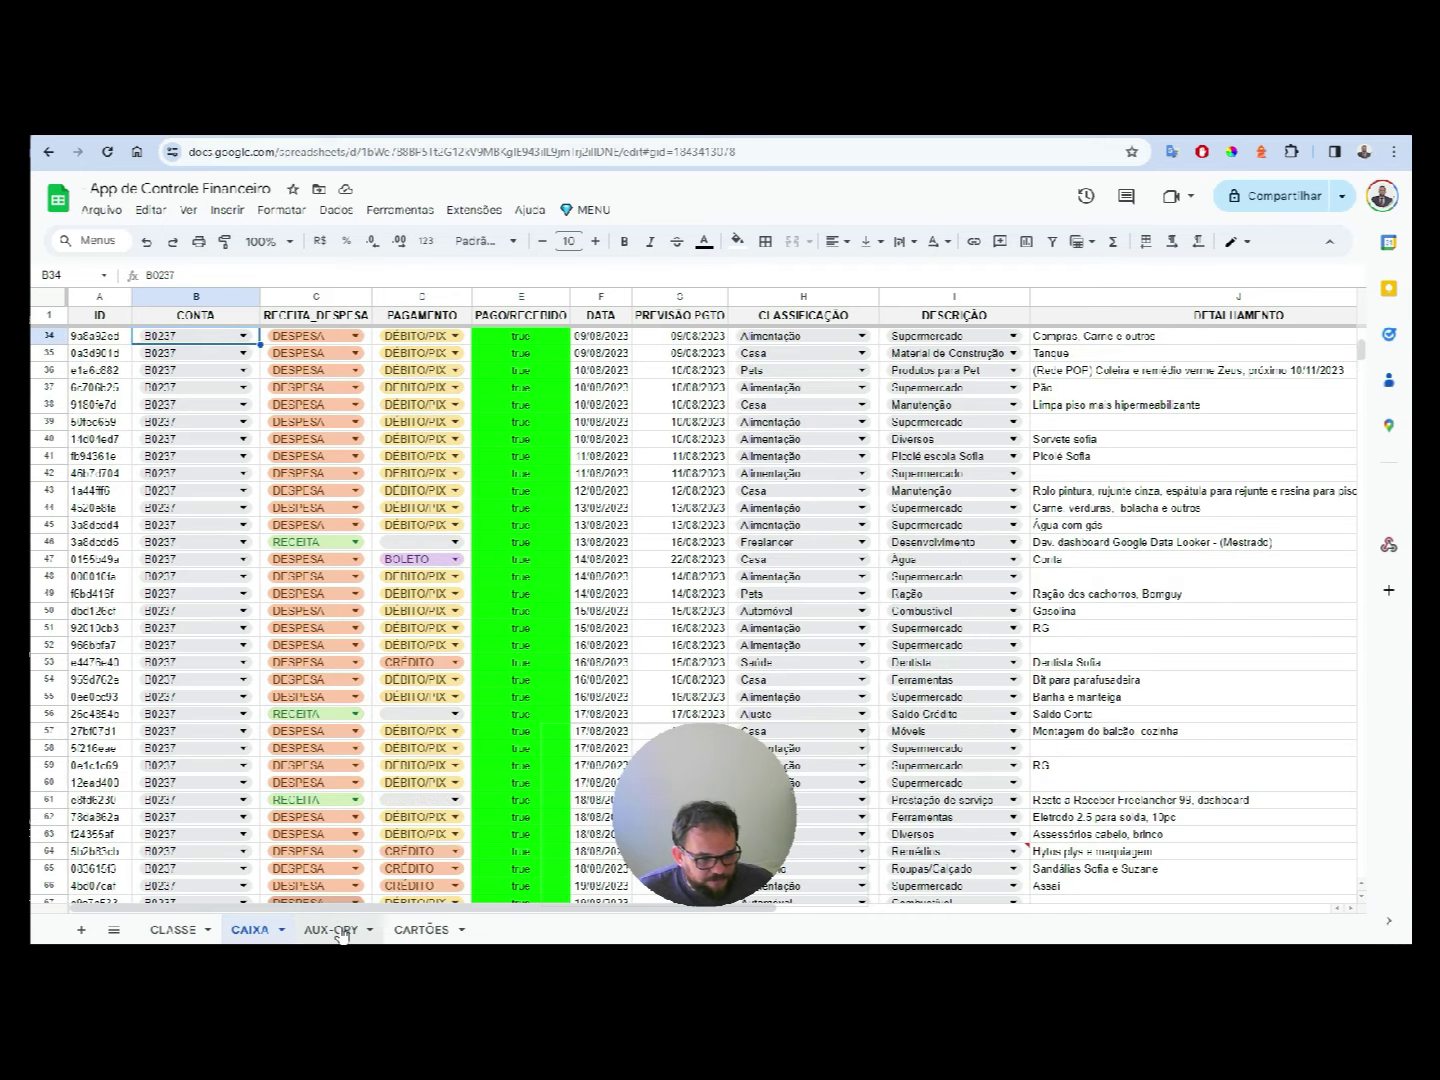
pyautogui.click(425, 929)
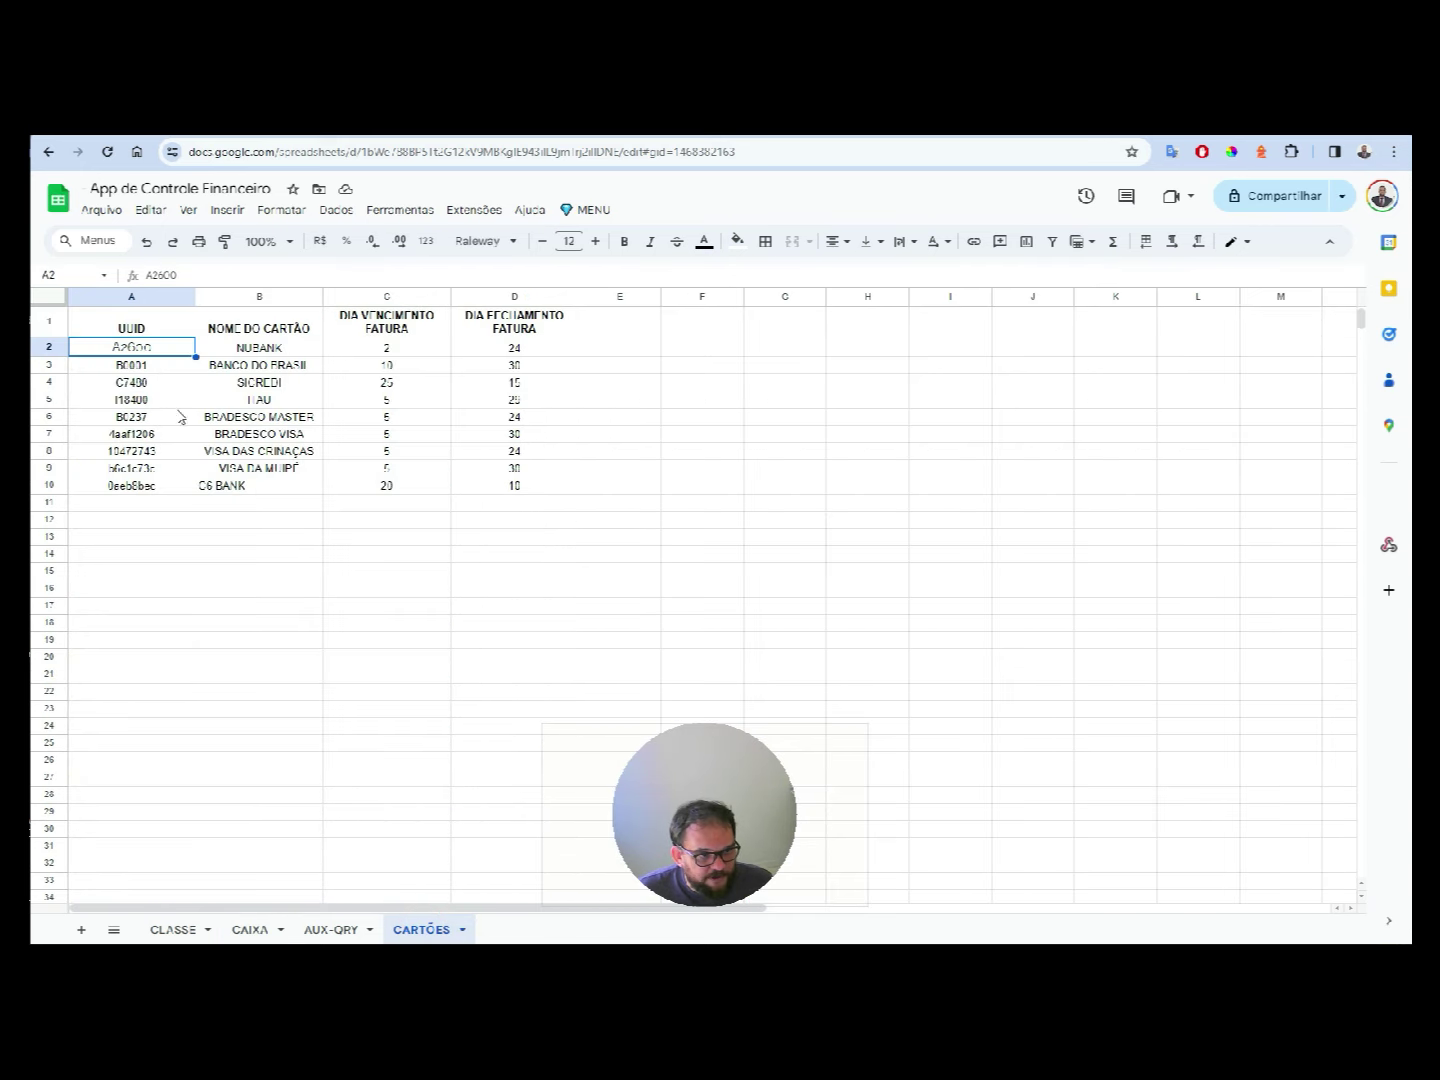
pyautogui.click(146, 497)
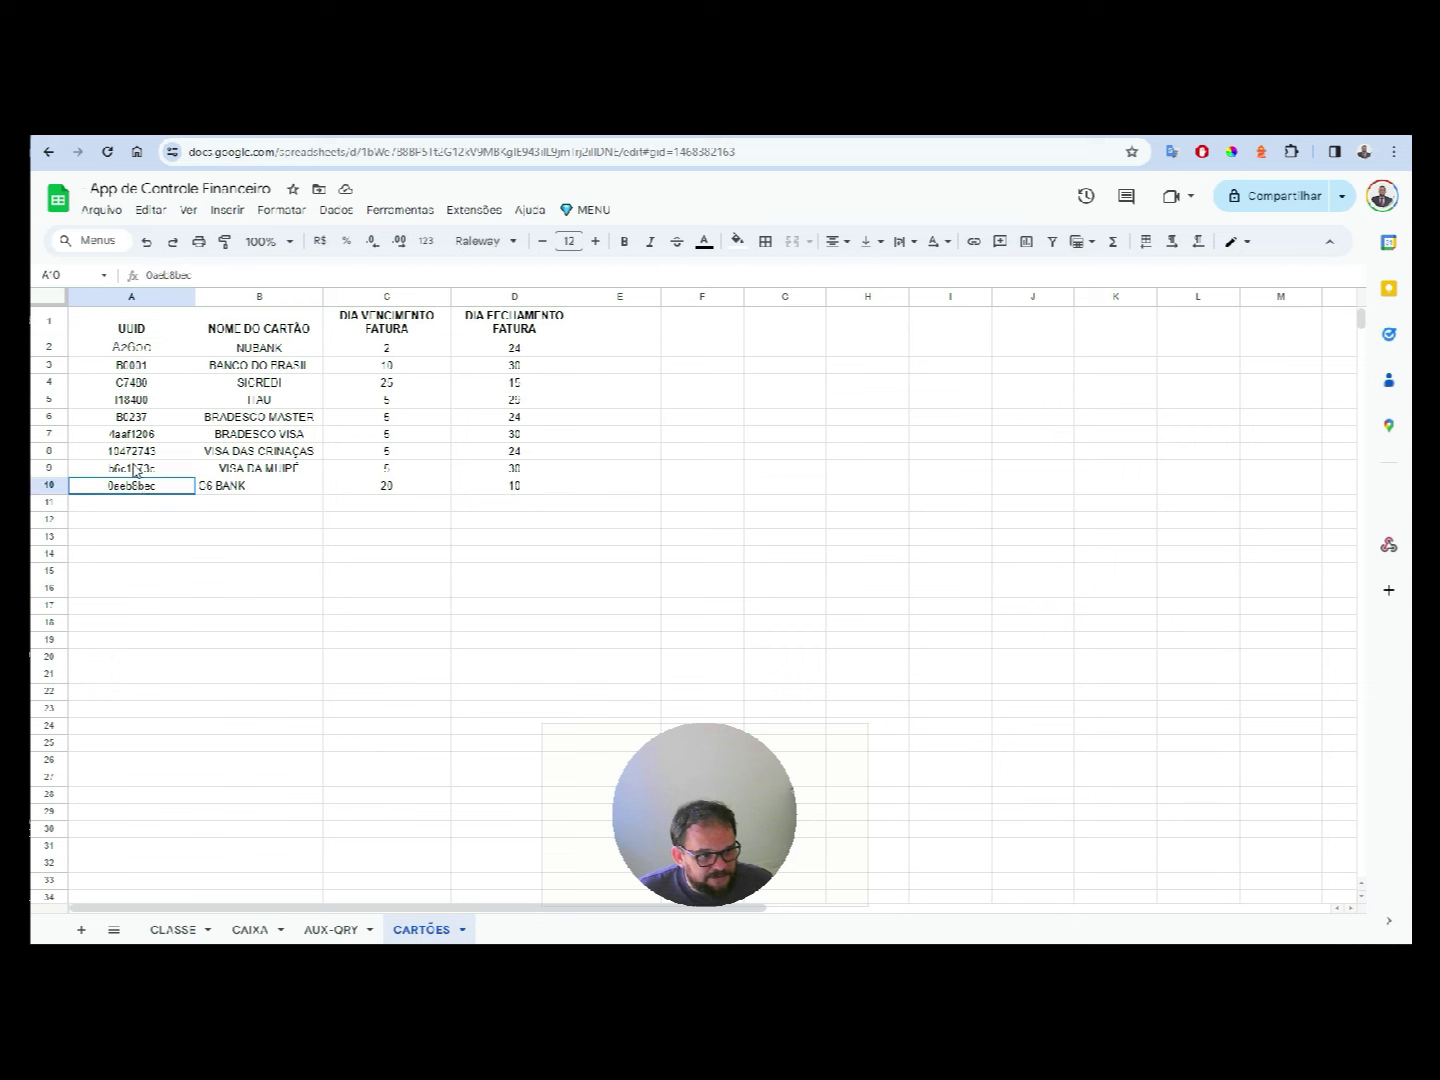
pyautogui.moveTo(131, 418); pyautogui.dragTo(321, 418)
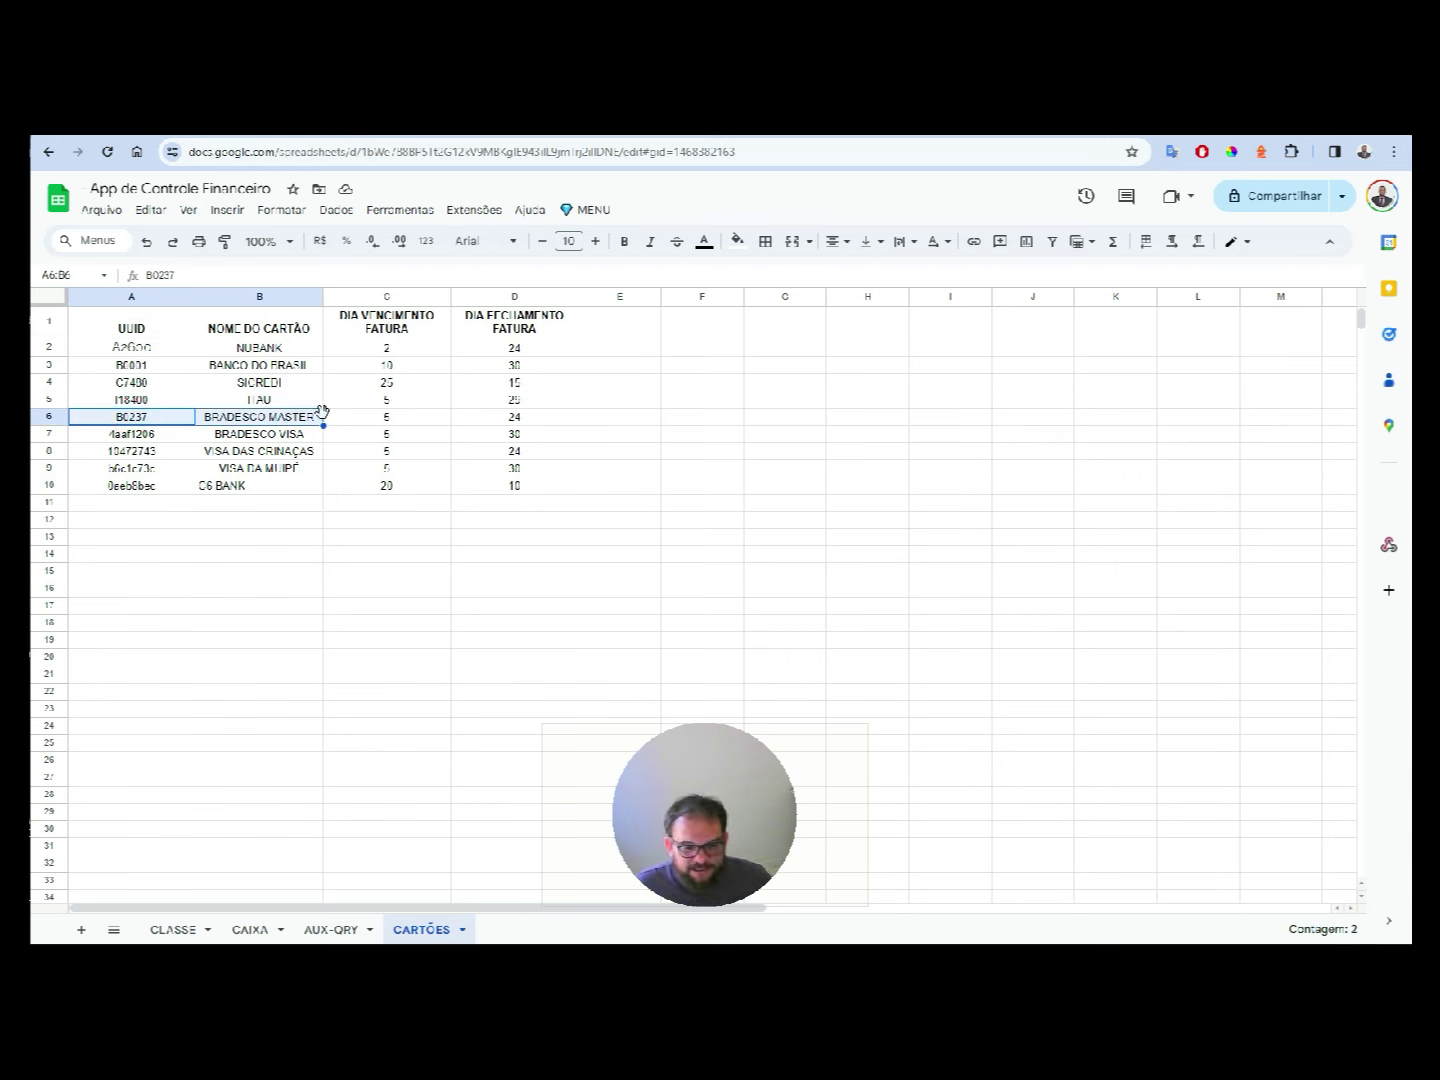
pyautogui.scroll(-1, 340, 301)
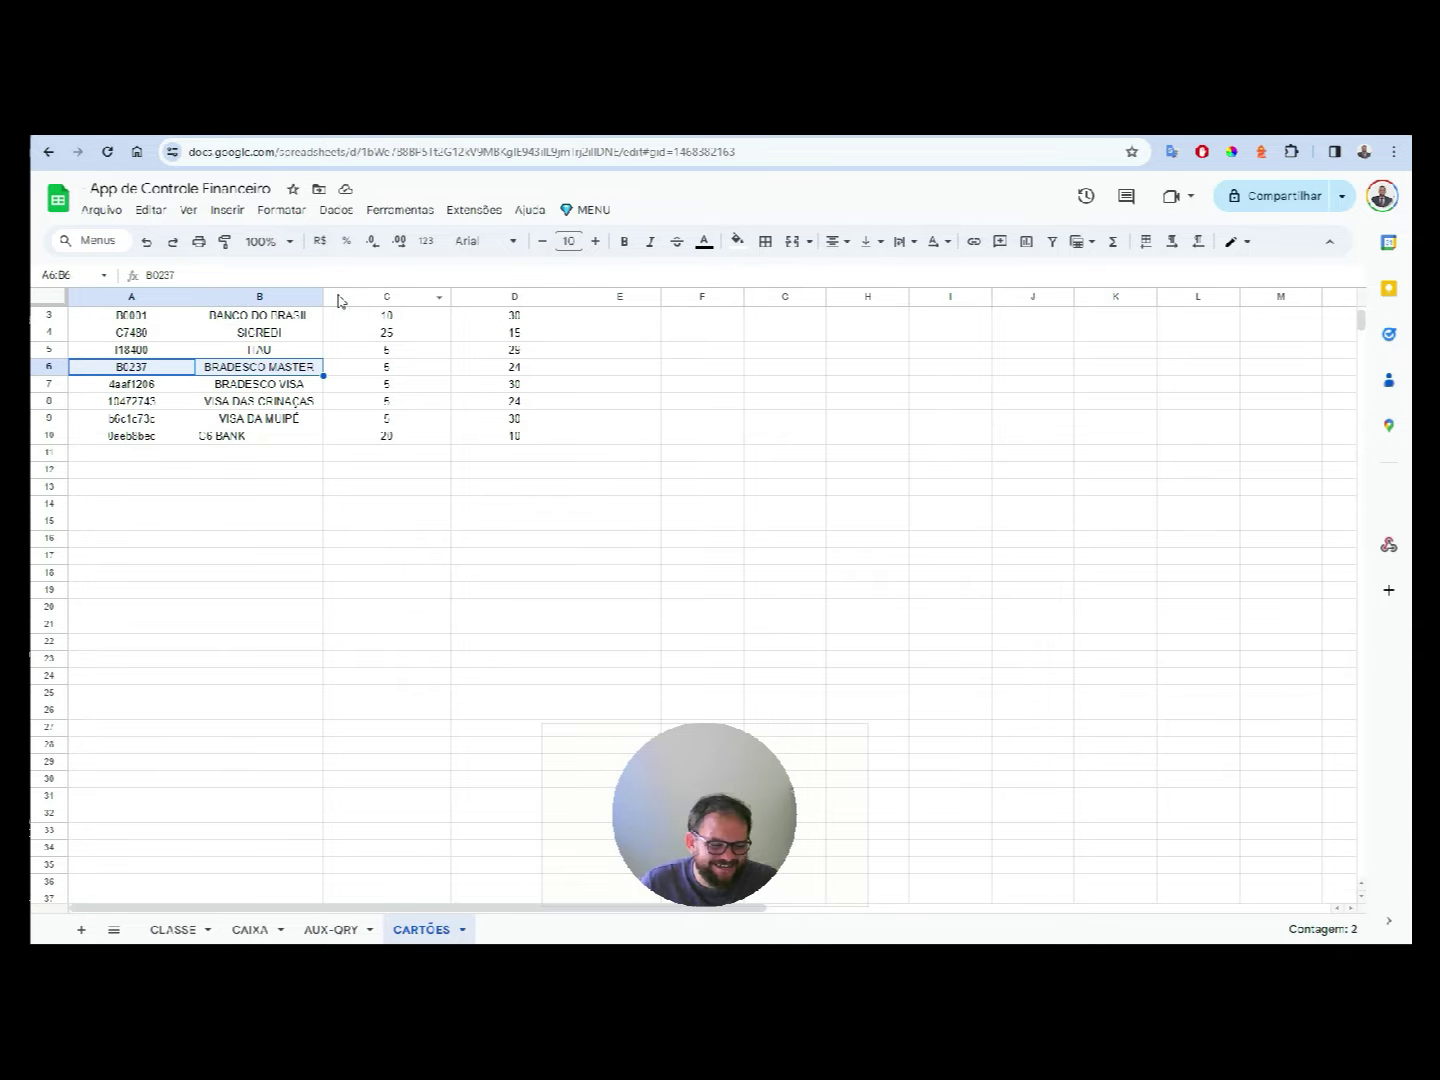
pyautogui.scroll(1, 340, 300)
pyautogui.click(245, 930)
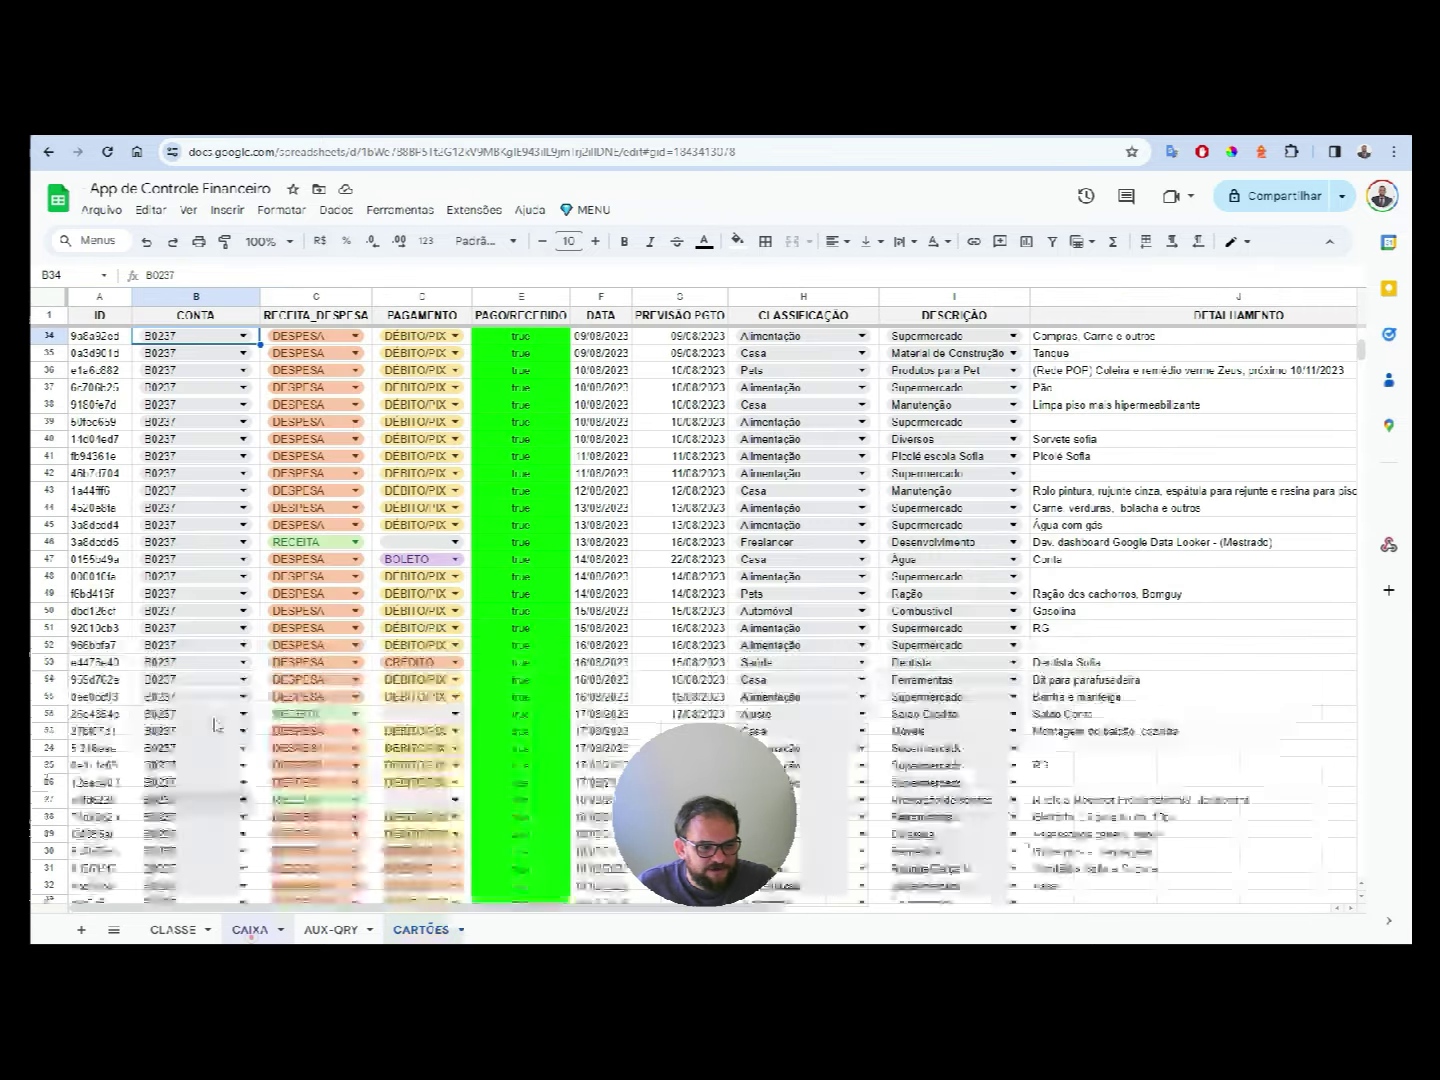
pyautogui.moveTo(1360, 350)
pyautogui.mouseDown()
pyautogui.moveTo(1360, 660)
pyautogui.moveTo(1360, 543)
pyautogui.mouseUp()
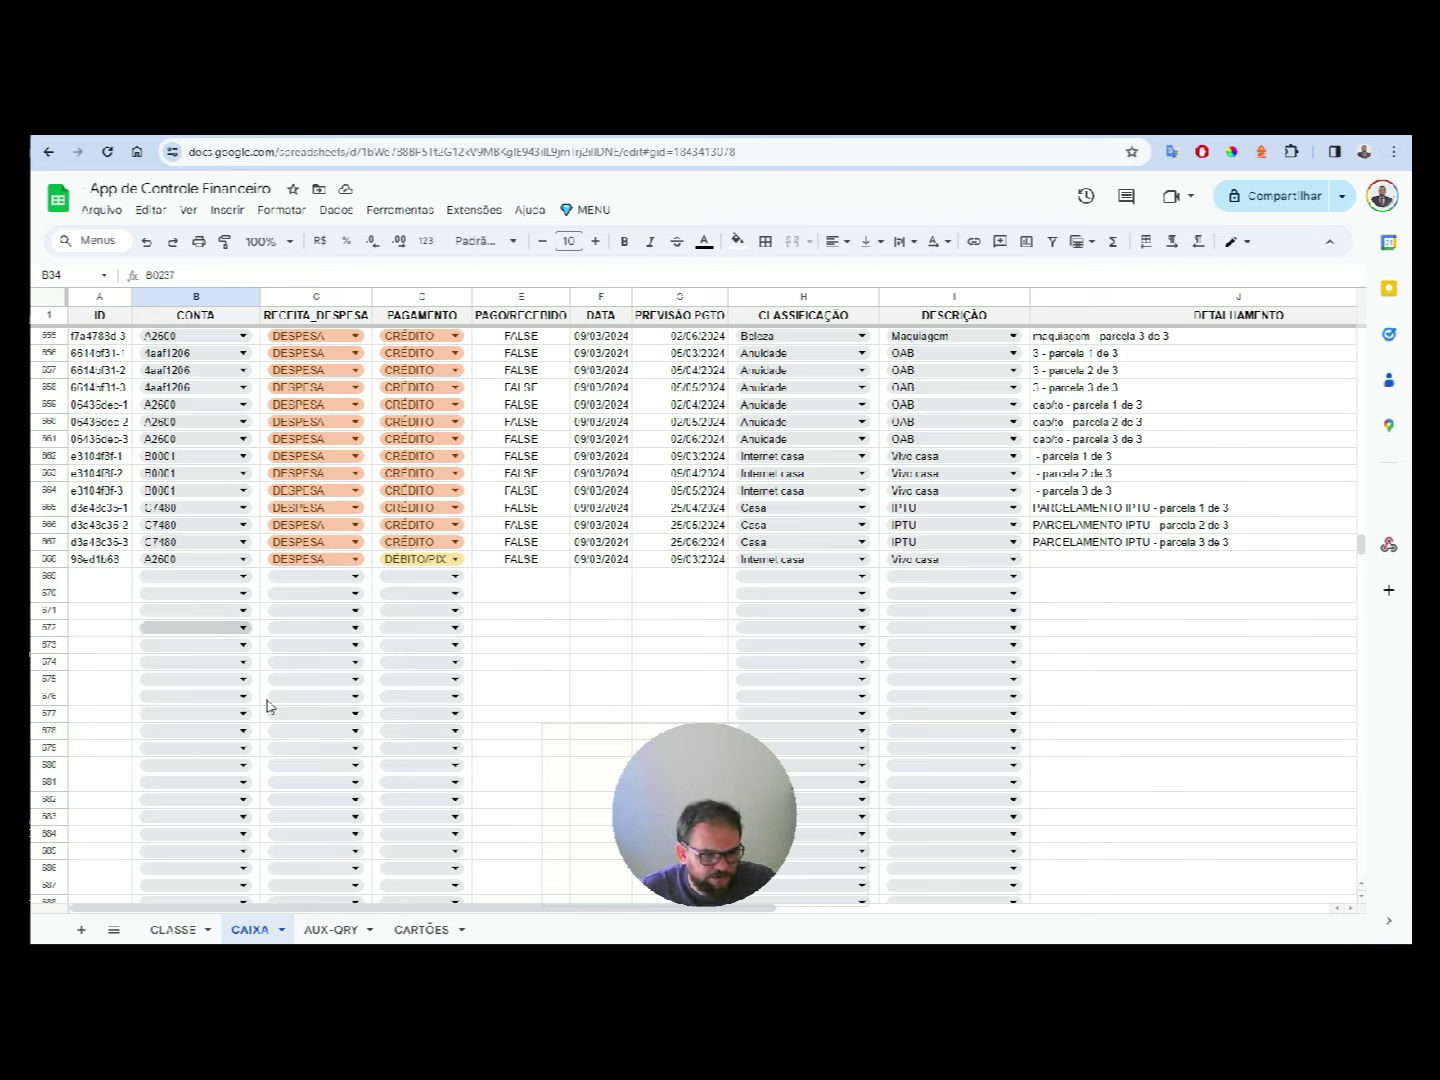
pyautogui.click(405, 929)
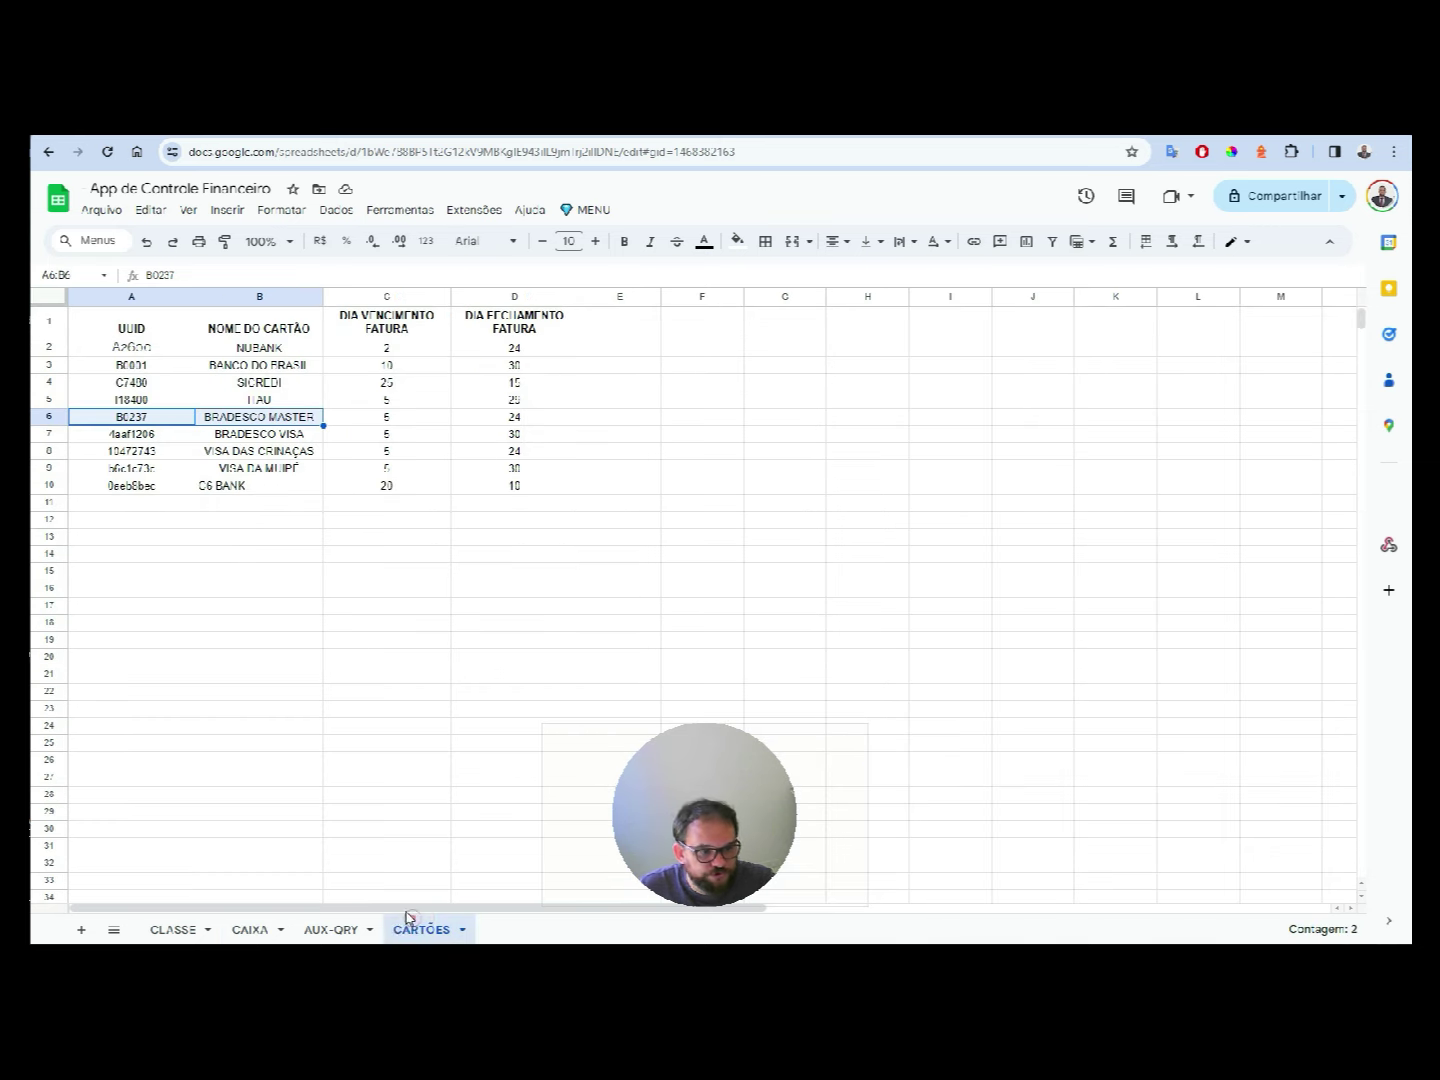
pyautogui.click(135, 386)
pyautogui.click(242, 386)
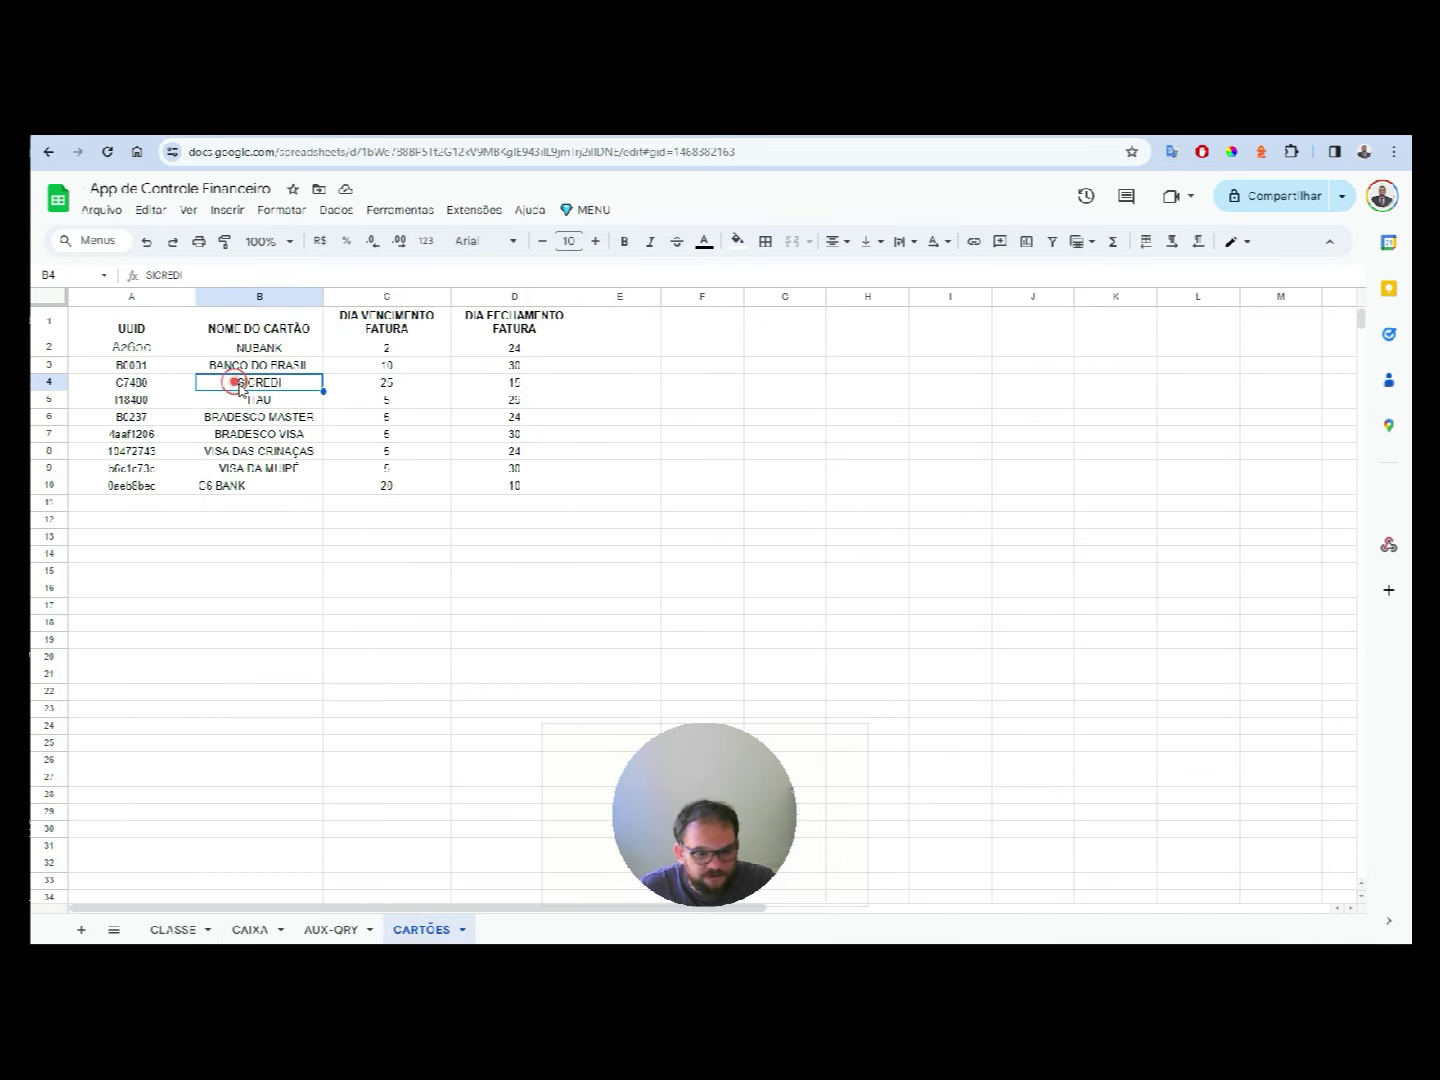
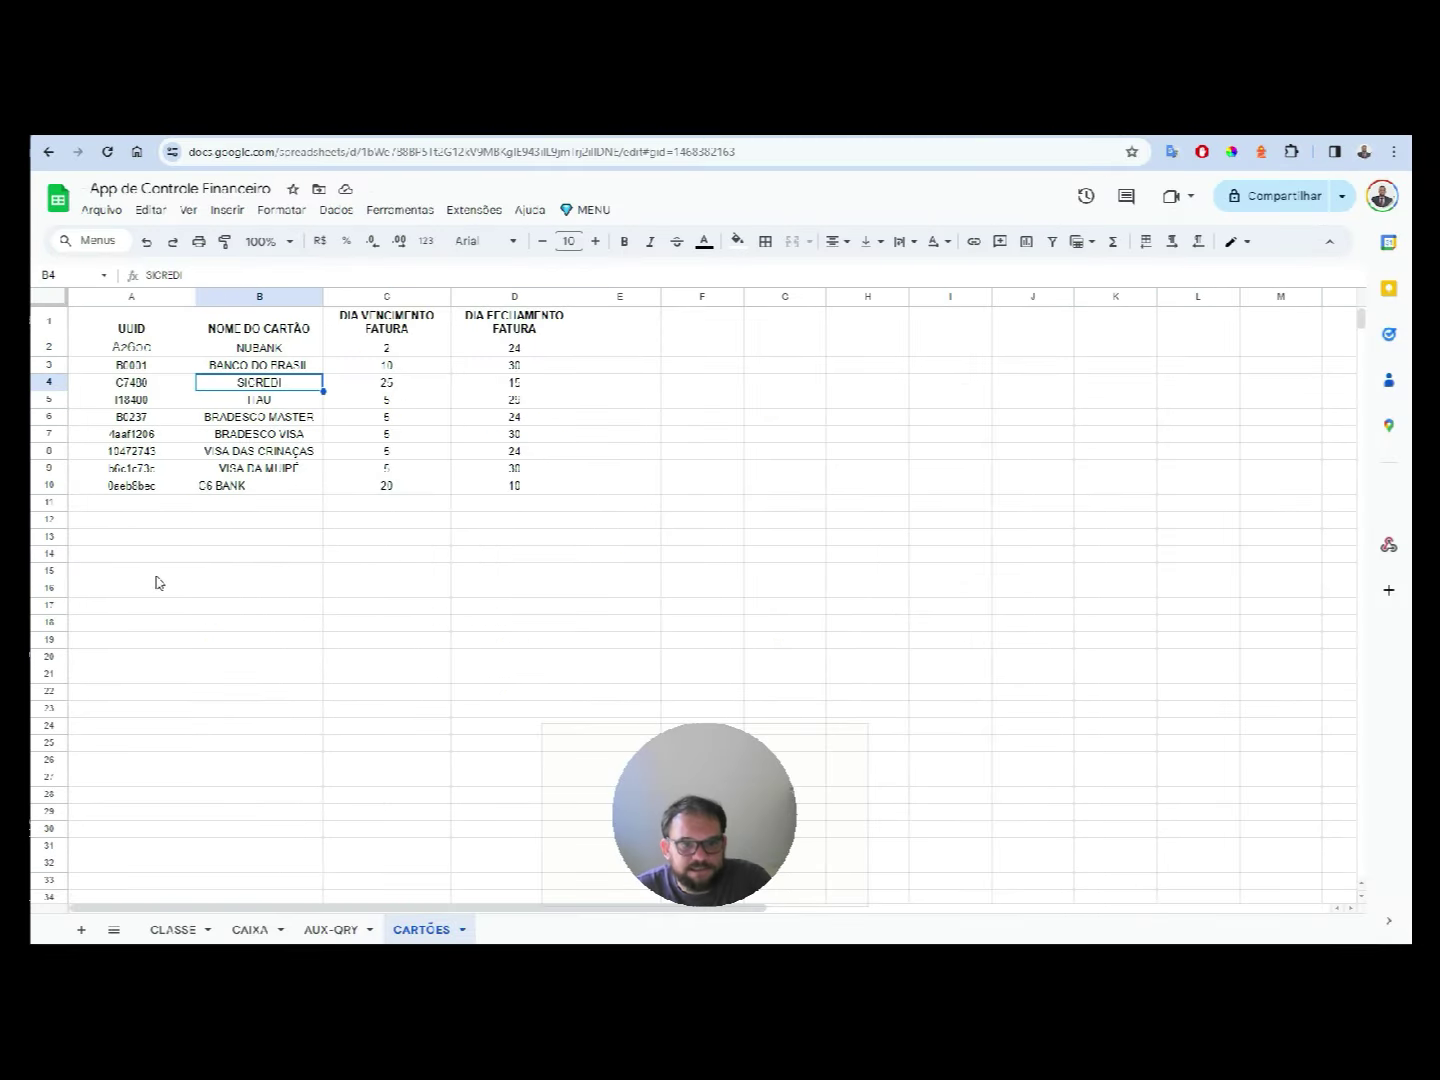
# - In a new tab, search Google for 'NUMERO DO BANCO DO BRASIL'
pyautogui.hotkey('ctrl', 't')
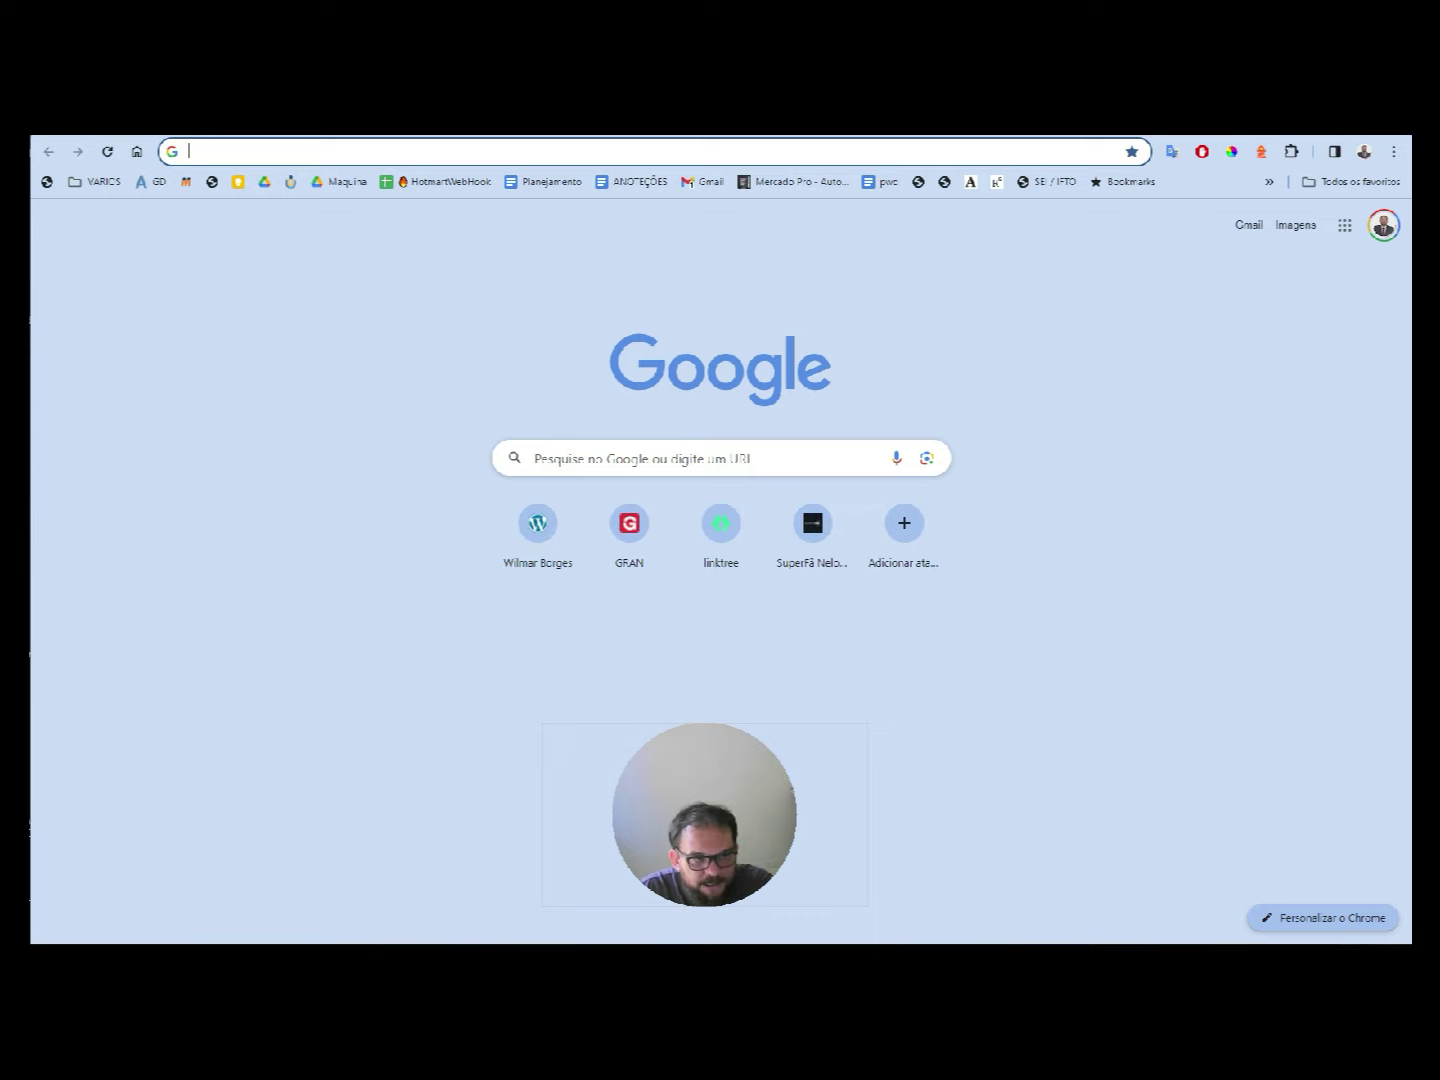
pyautogui.write('NUMERO DO 3ANCO ')
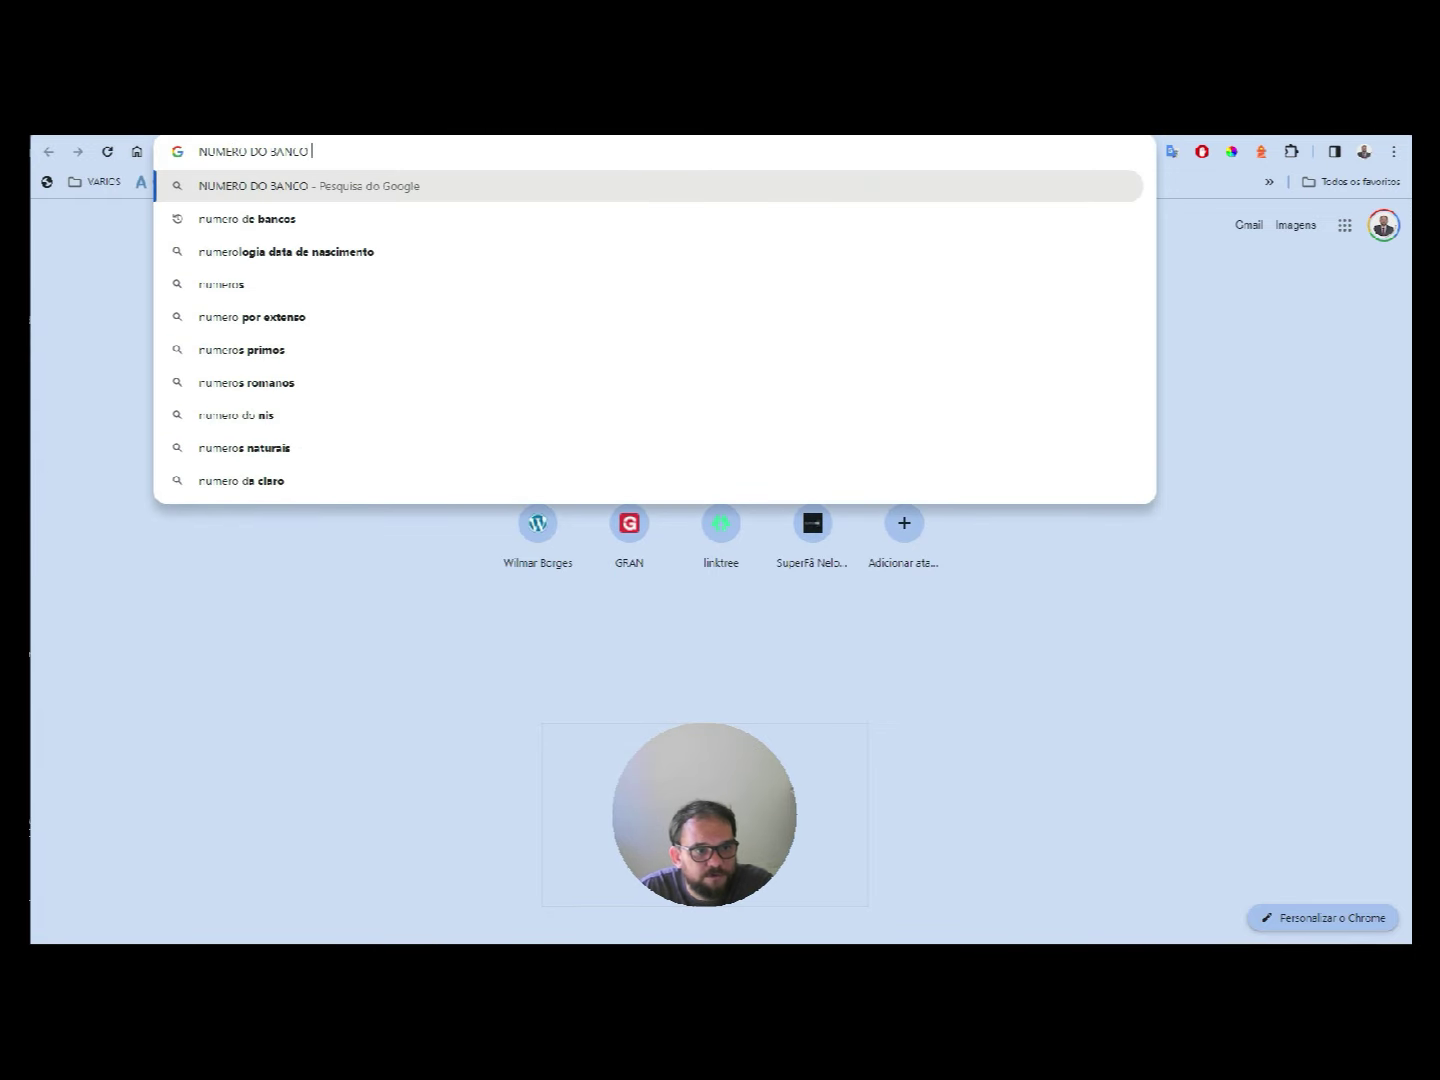
pyautogui.write('DO BRASILK')
pyautogui.press('BackSpace')
pyautogui.write('L')
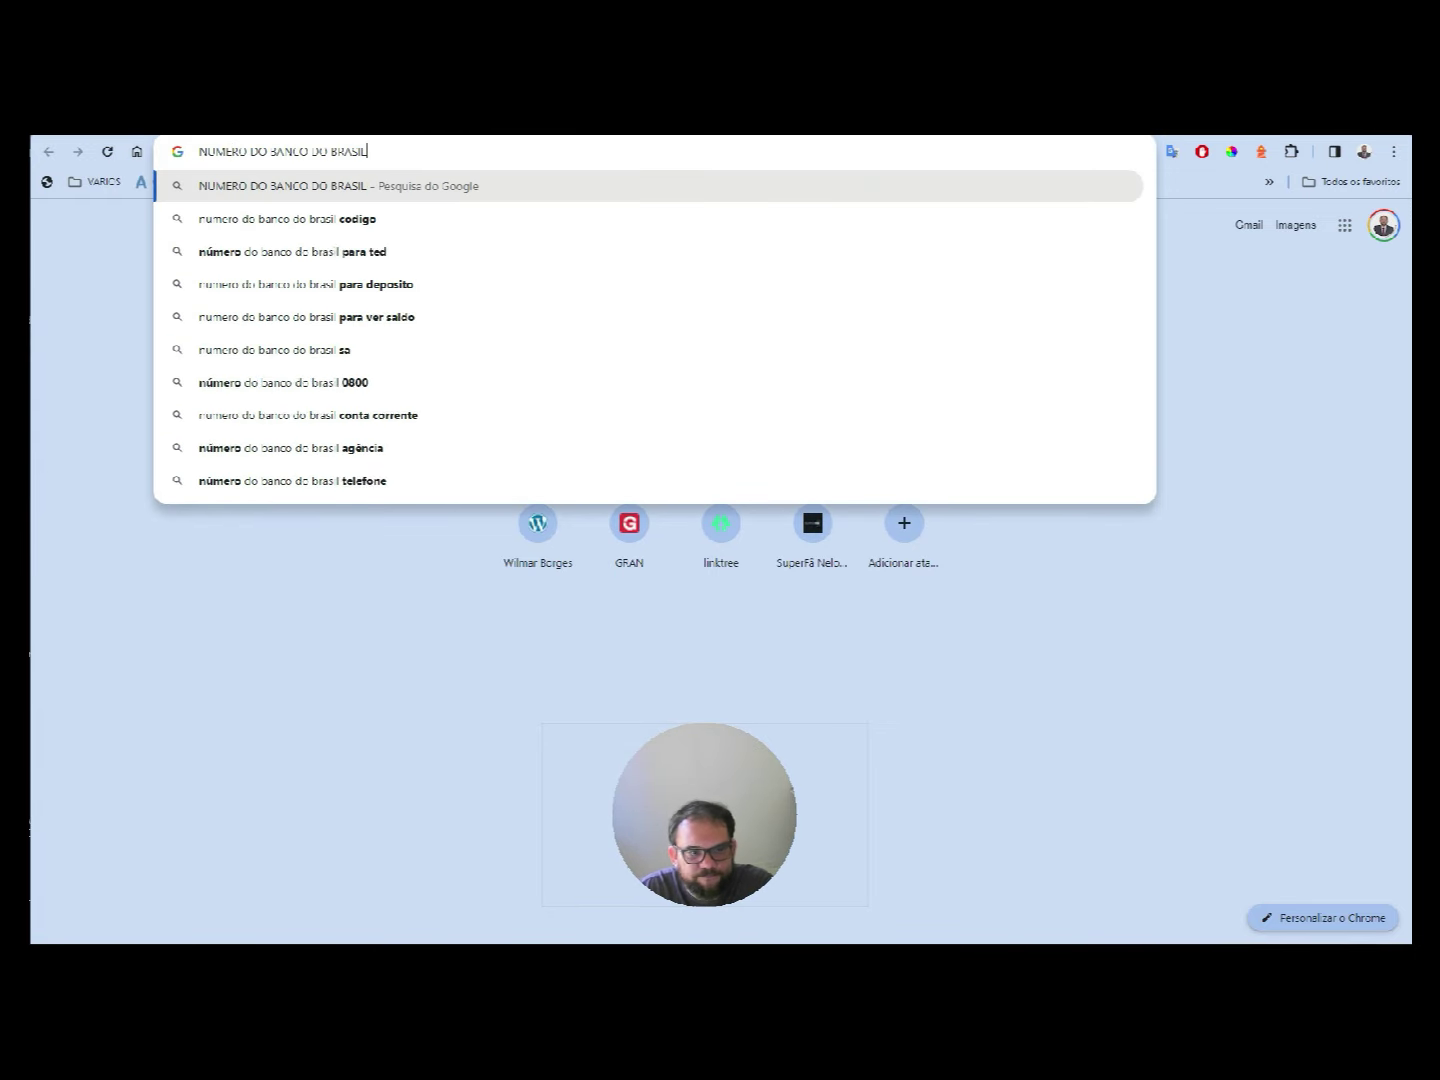
pyautogui.press('Return')
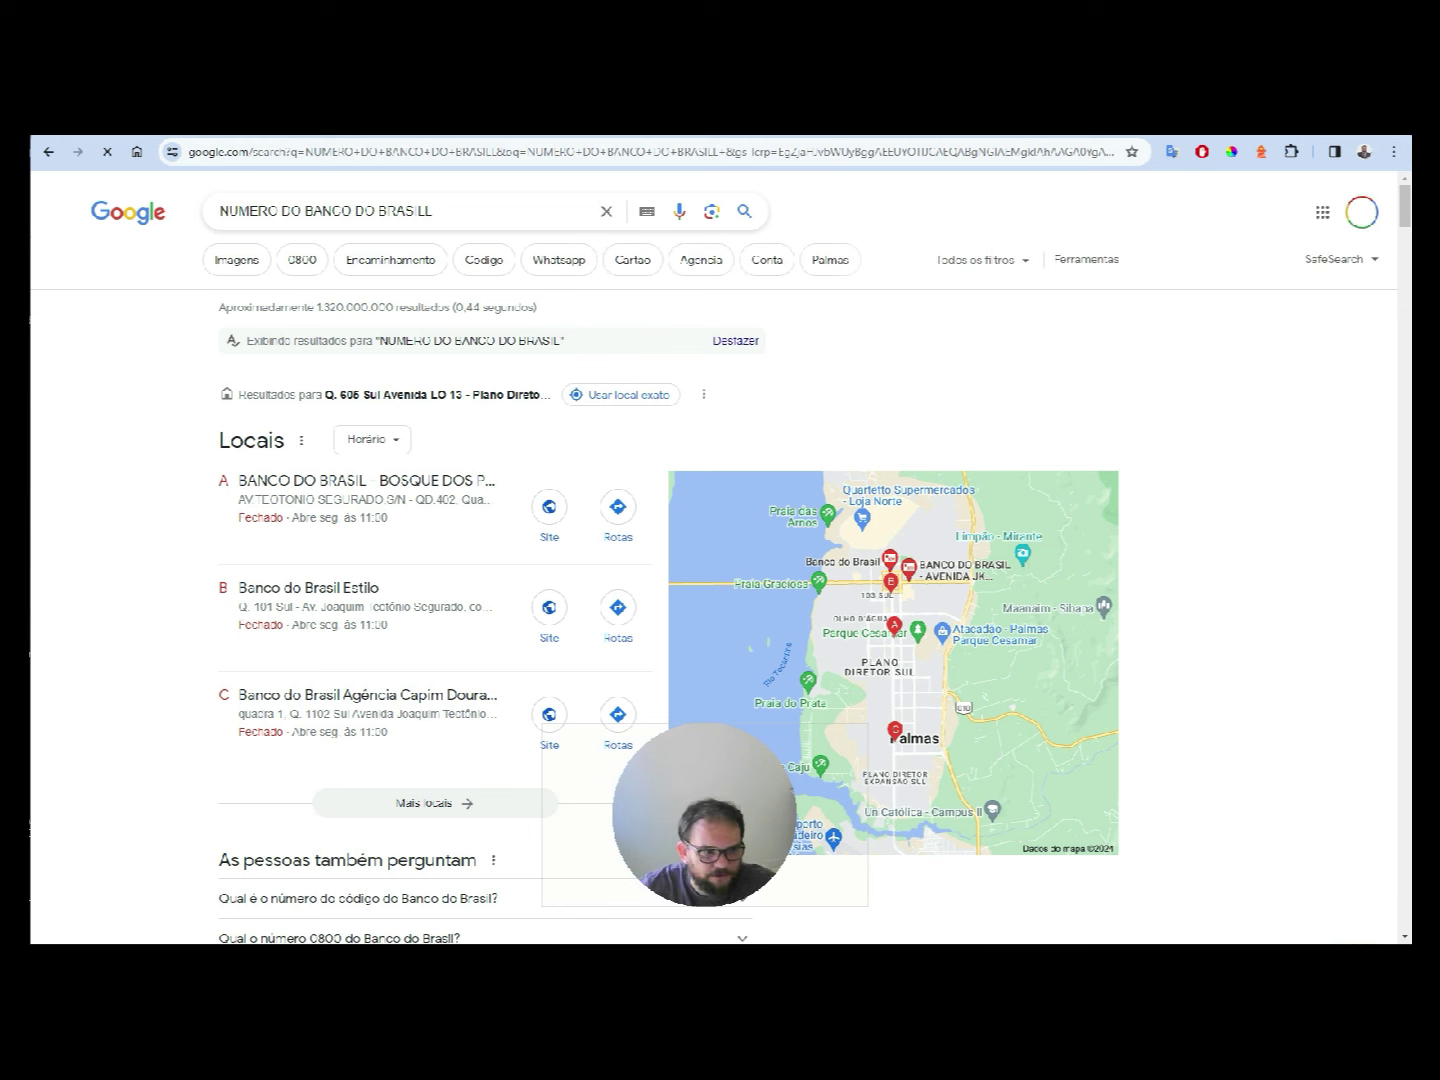
# - Refine the search to 'NUMERO DO BANCO' and open the vhsys bank codes article
pyautogui.scroll(-4, 536, 471)
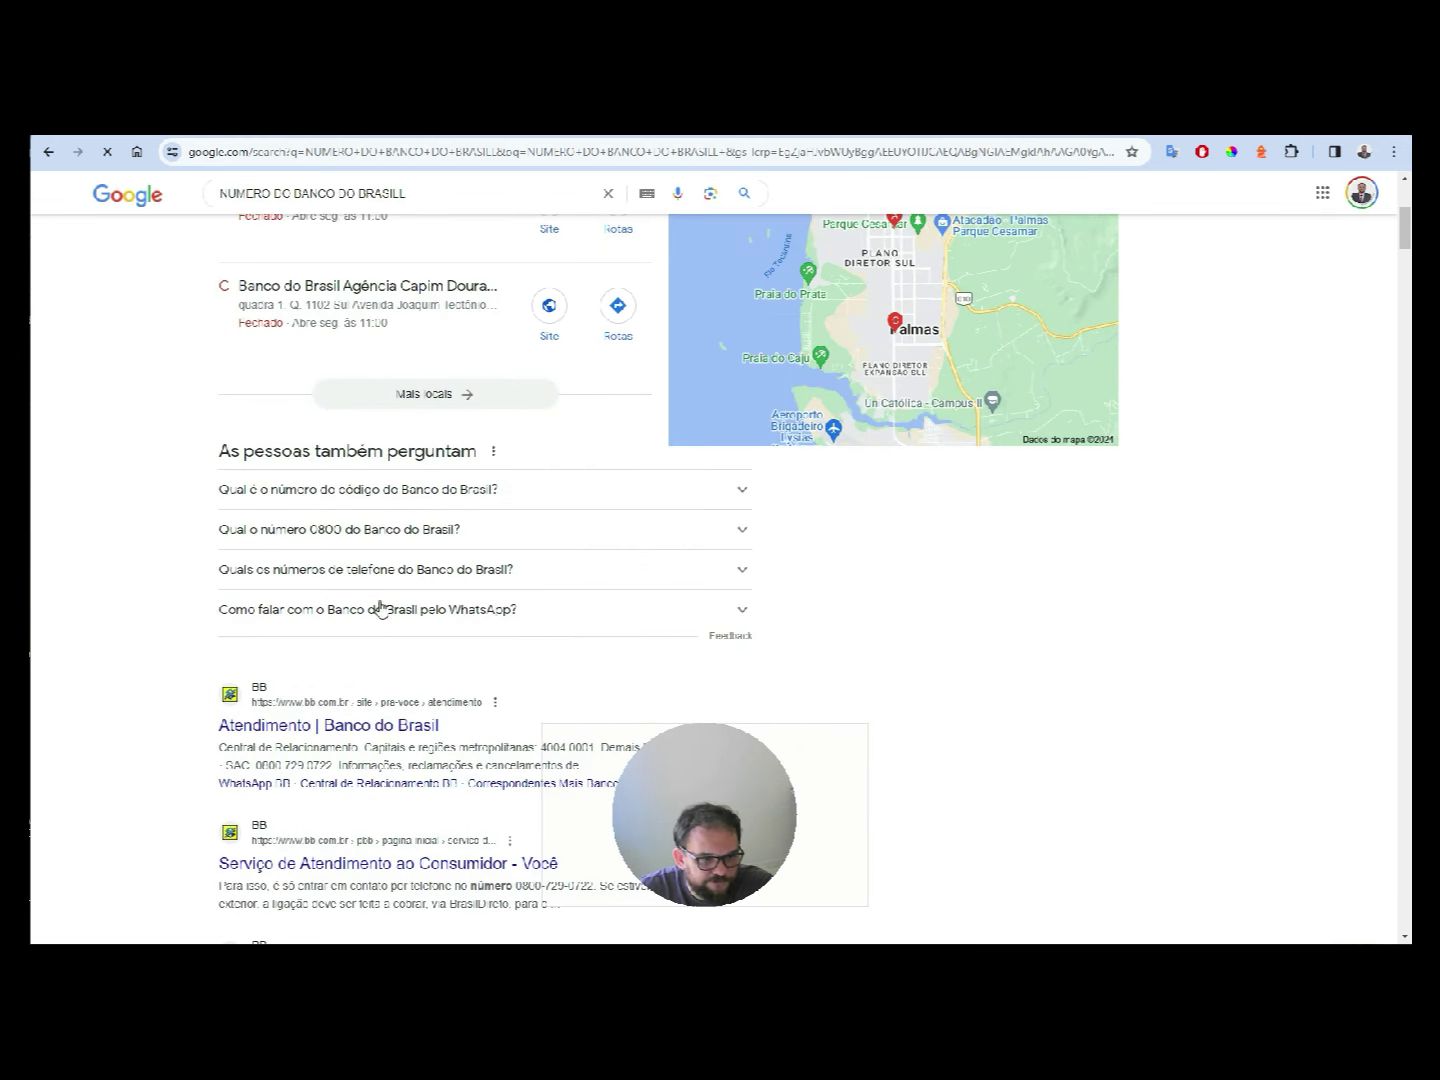
pyautogui.scroll(4, 175, 549)
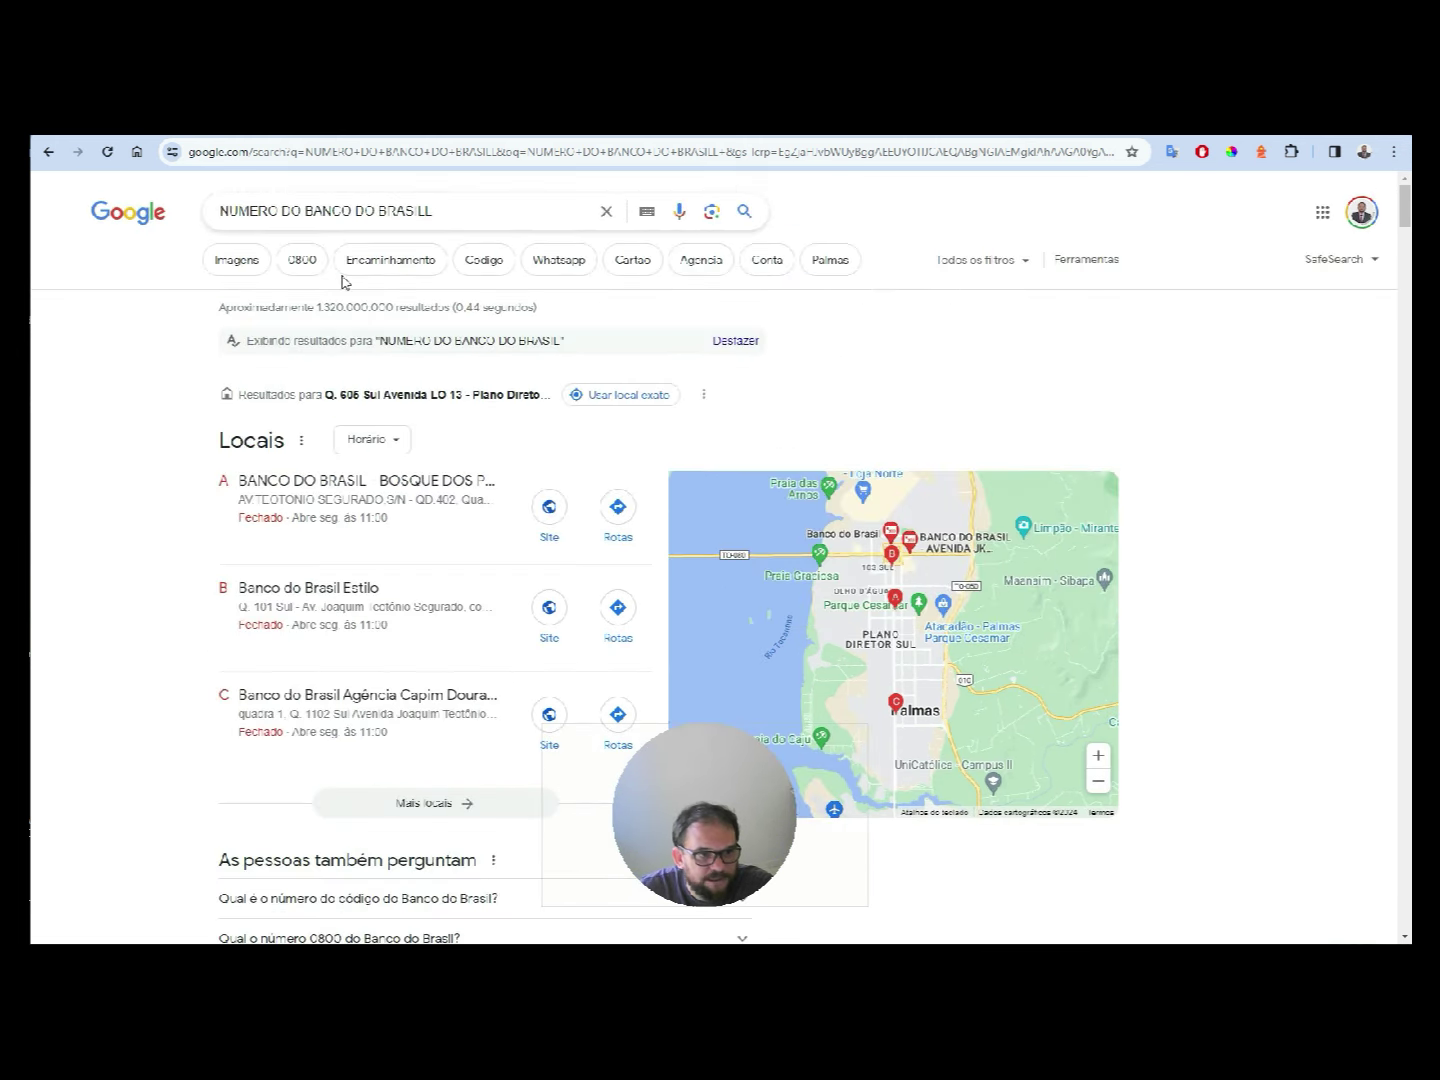
pyautogui.moveTo(281, 208); pyautogui.dragTo(805, 280)
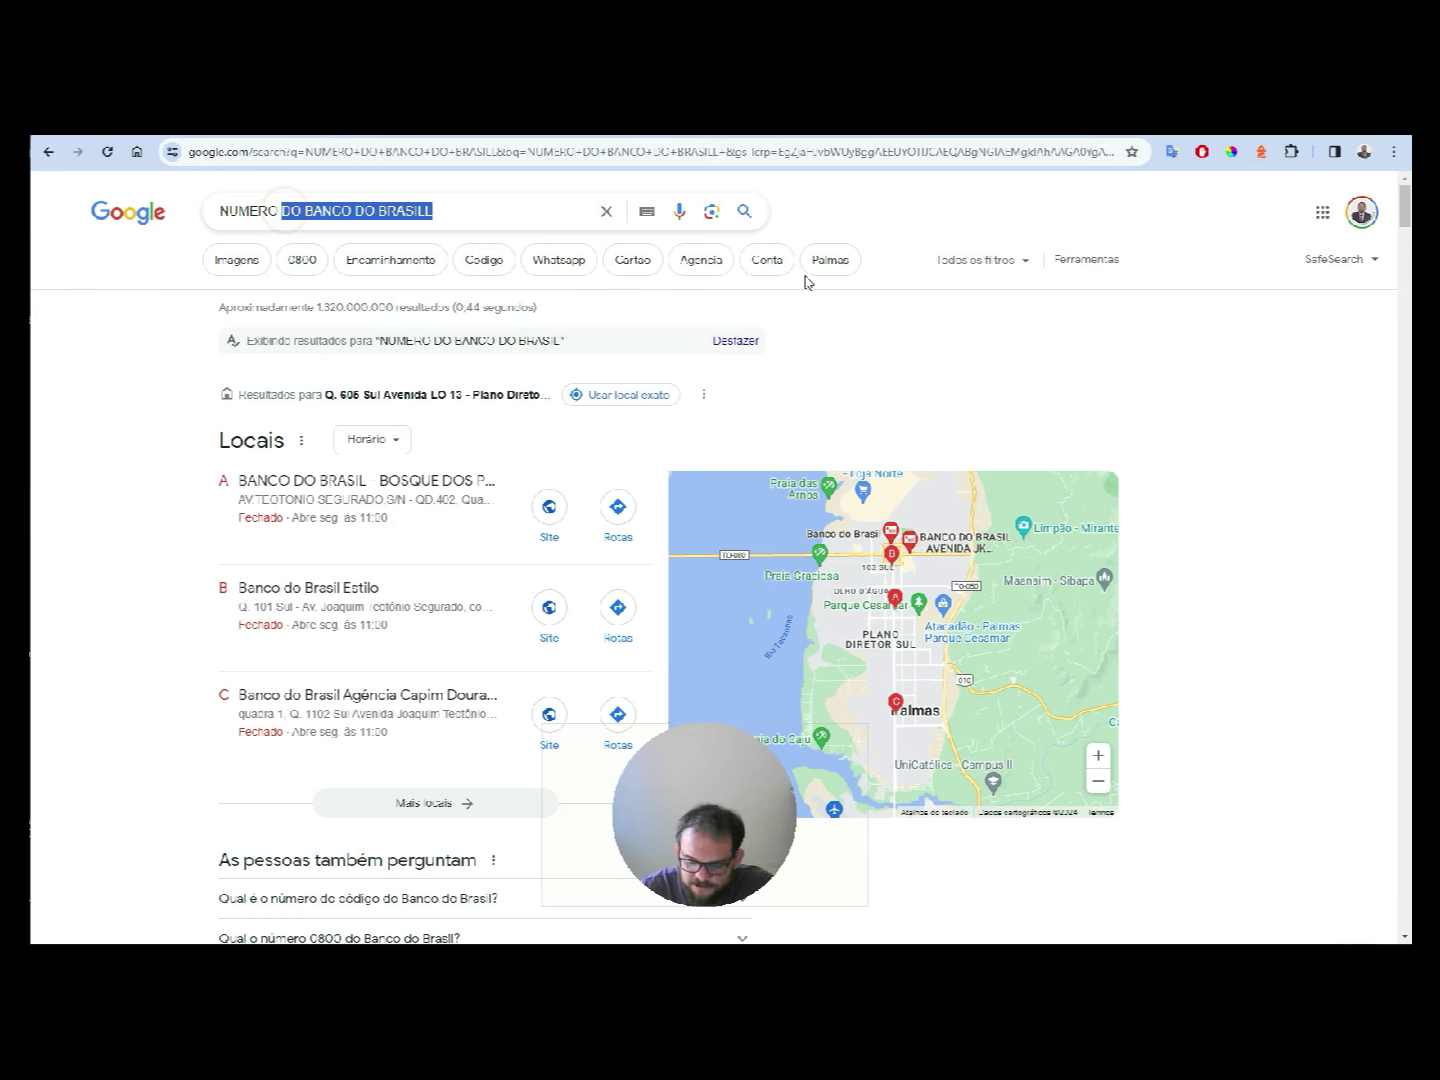
pyautogui.write('DO BANCO')
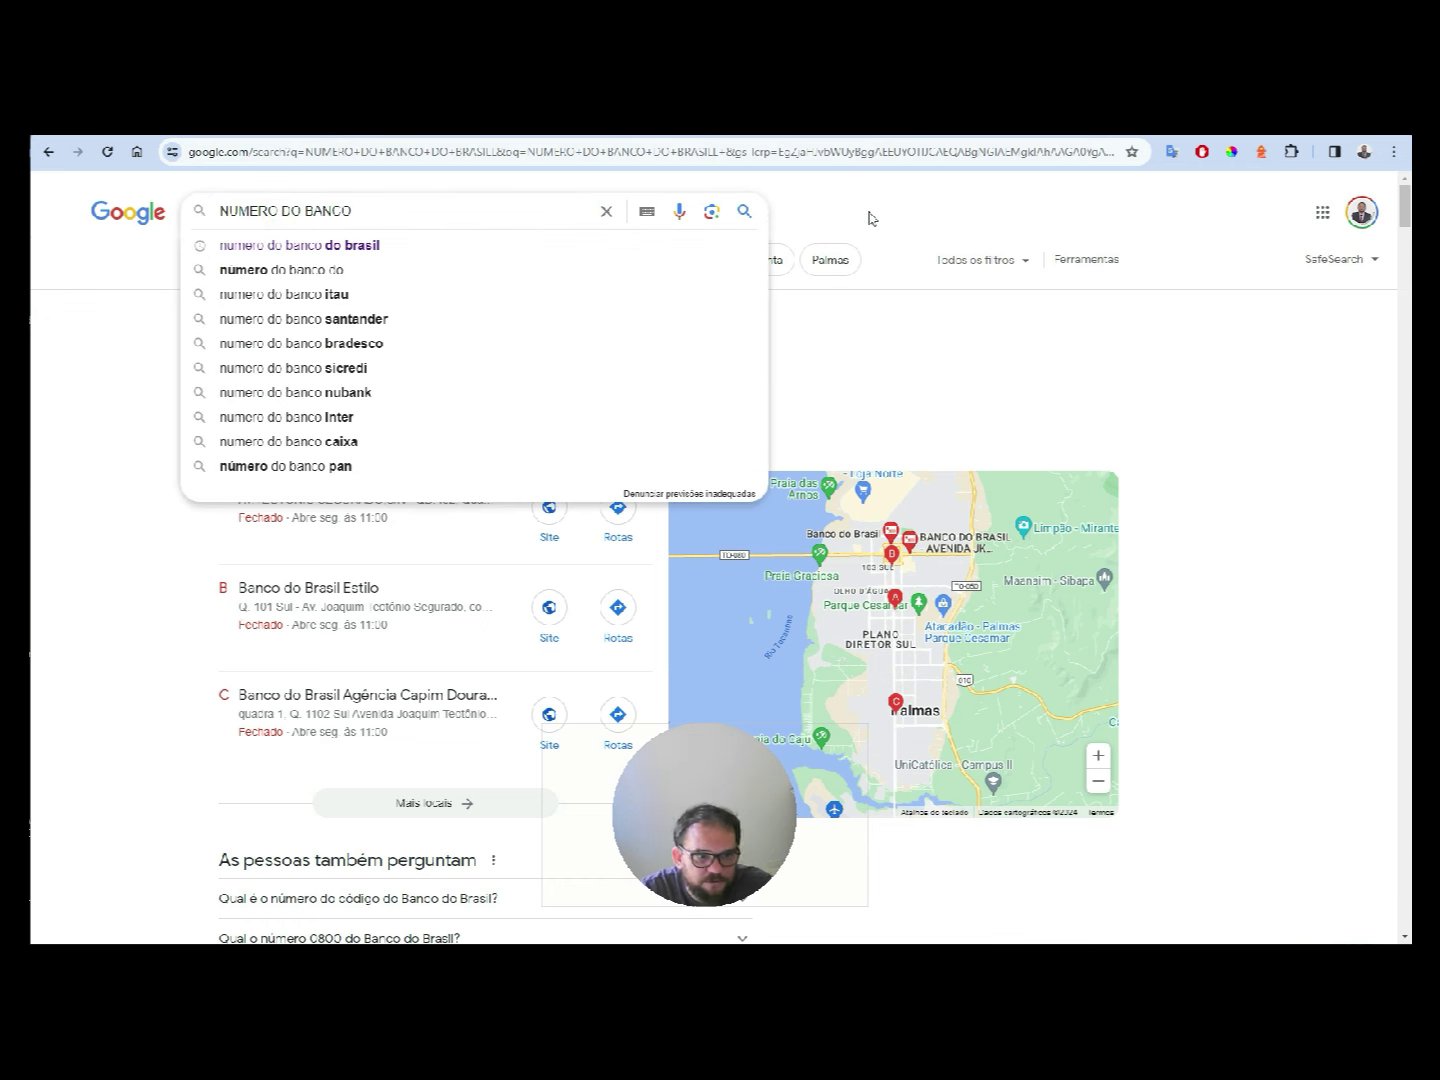
pyautogui.press('Return')
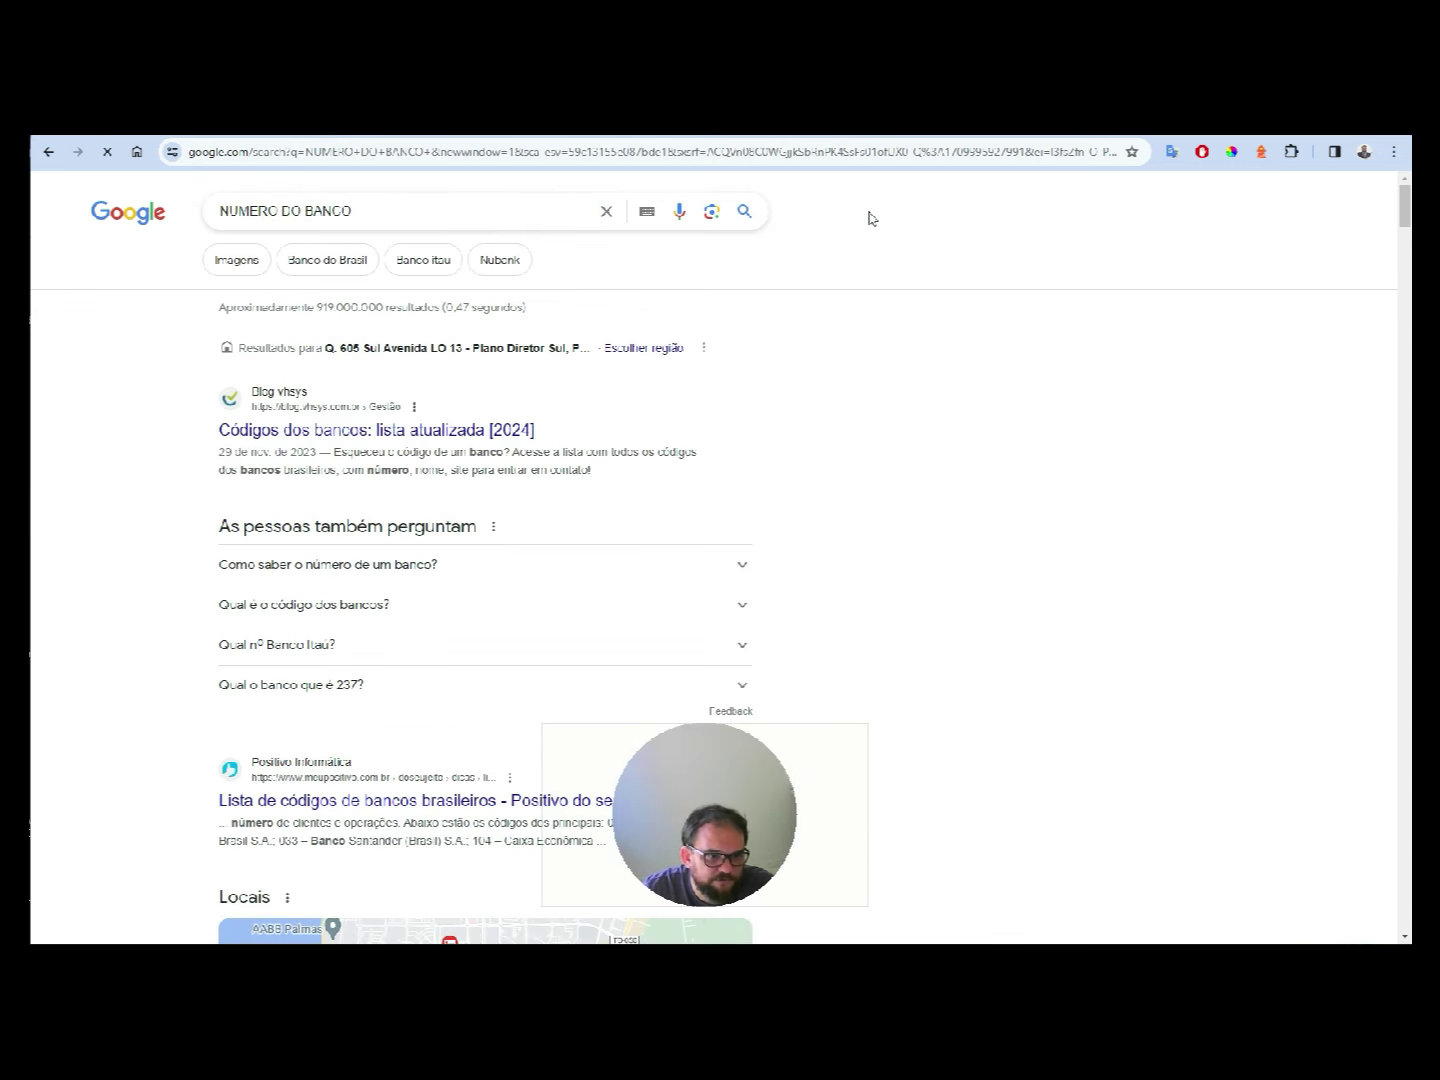
pyautogui.click(355, 431)
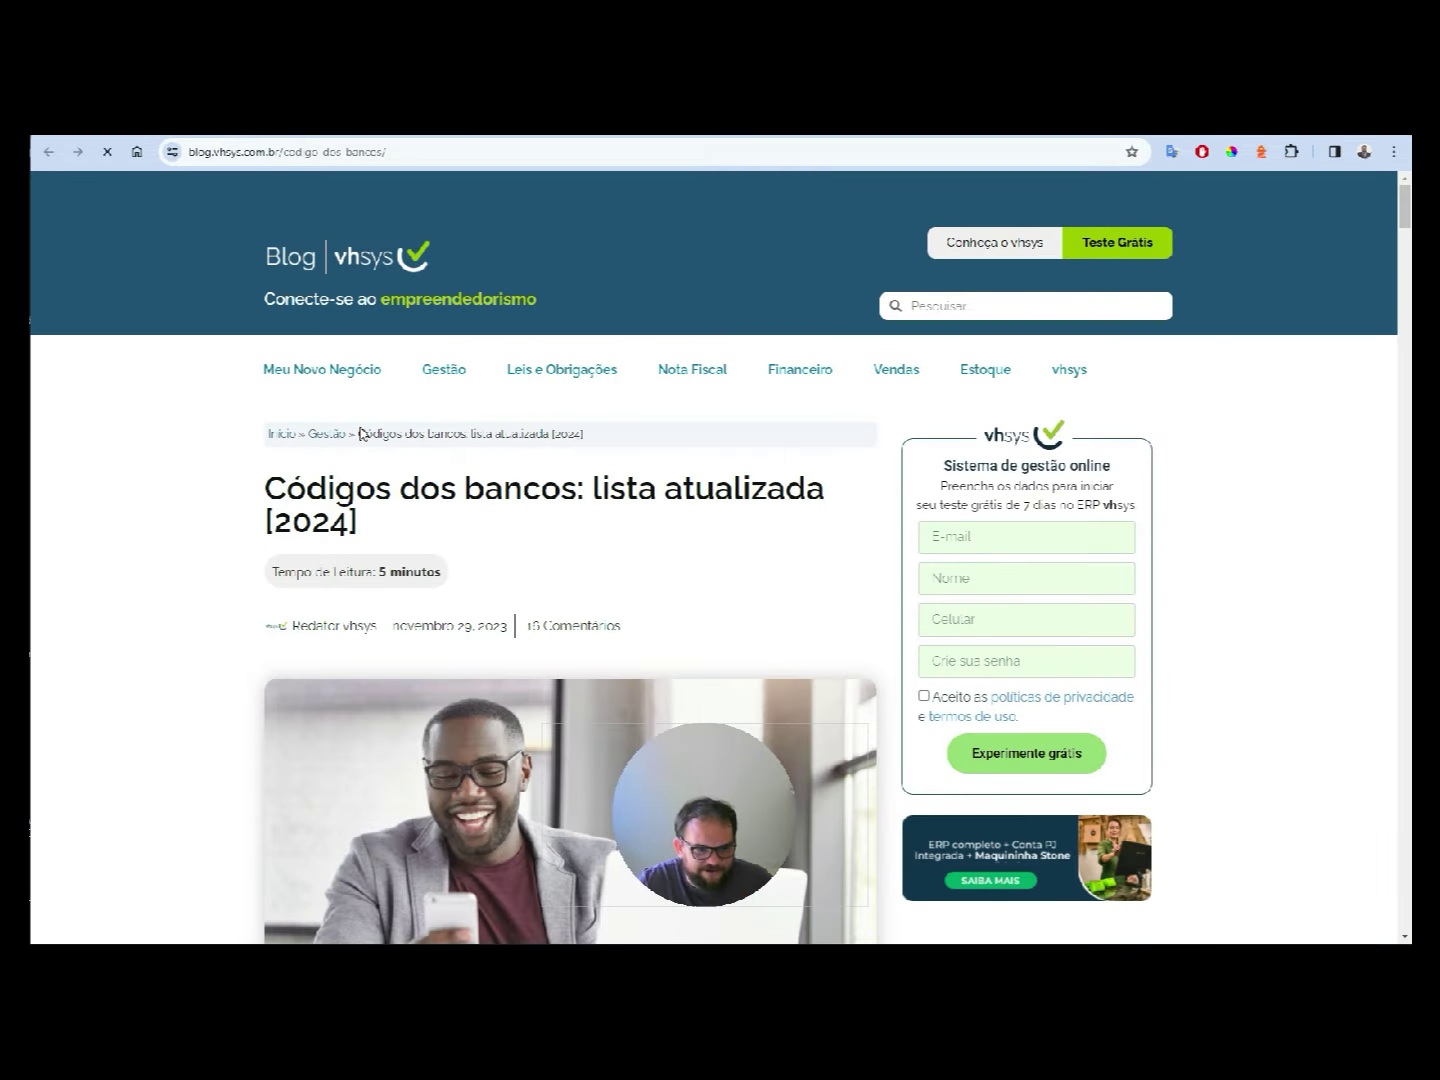
# - In the bank code table, select Banco Inter's code 077 and Mercado Pago's code 323
pyautogui.scroll(-5, 583, 590)
pyautogui.scroll(-4, 584, 591)
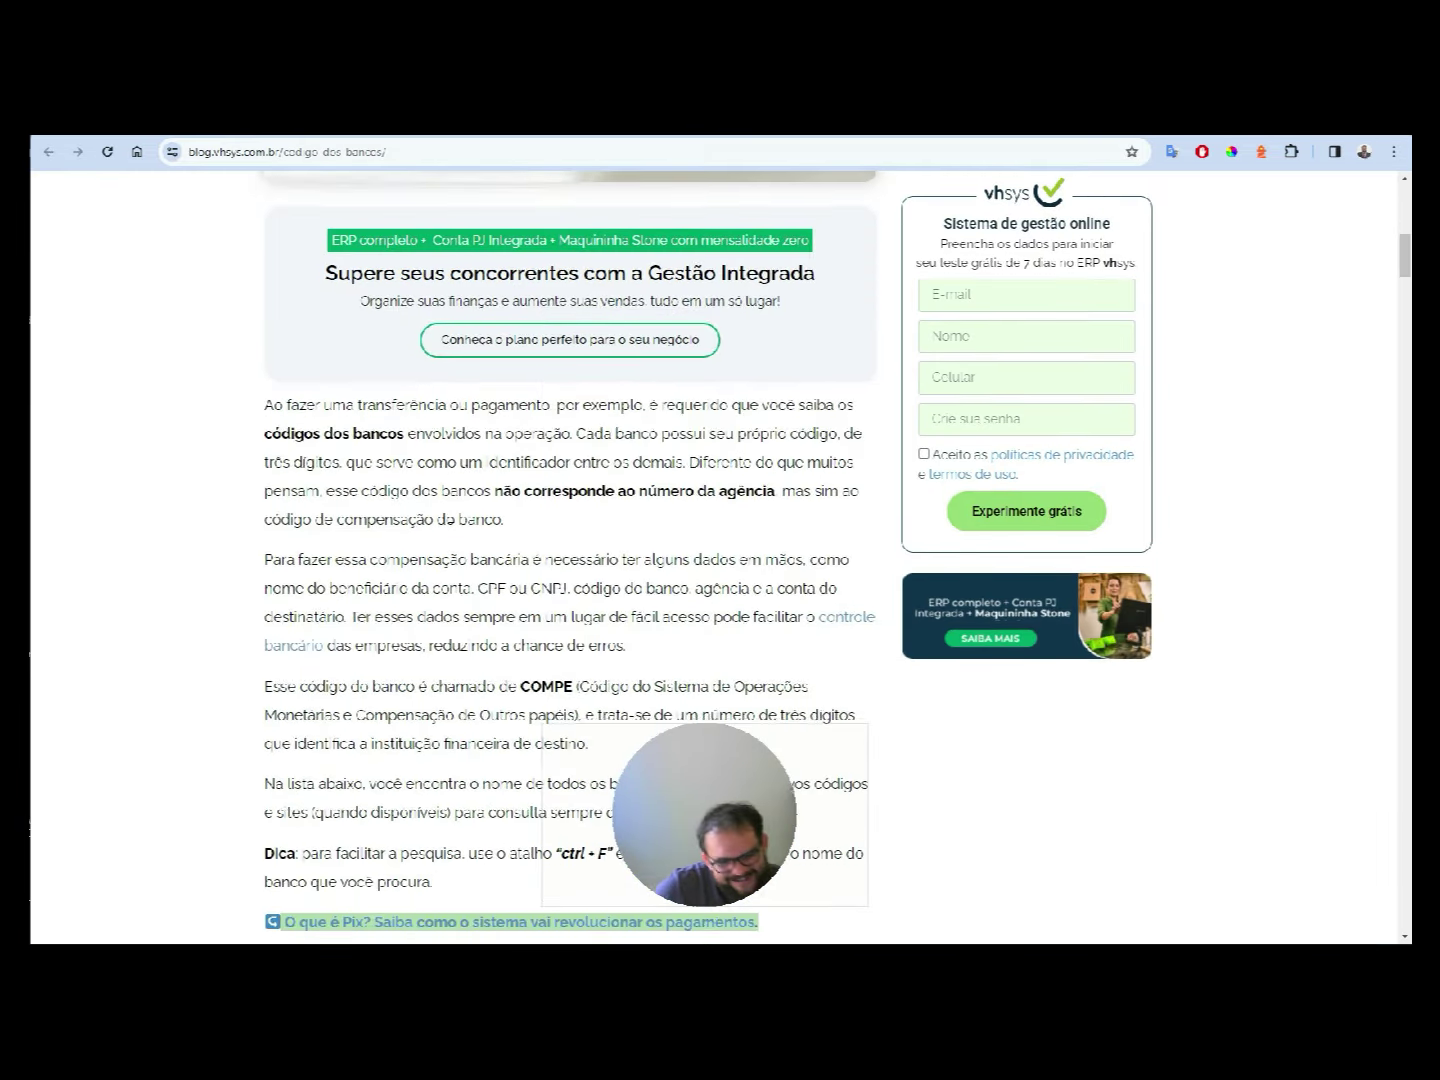
pyautogui.scroll(-2, 563, 553)
pyautogui.scroll(-1, 563, 552)
pyautogui.scroll(-2, 564, 552)
pyautogui.scroll(-2, 564, 552)
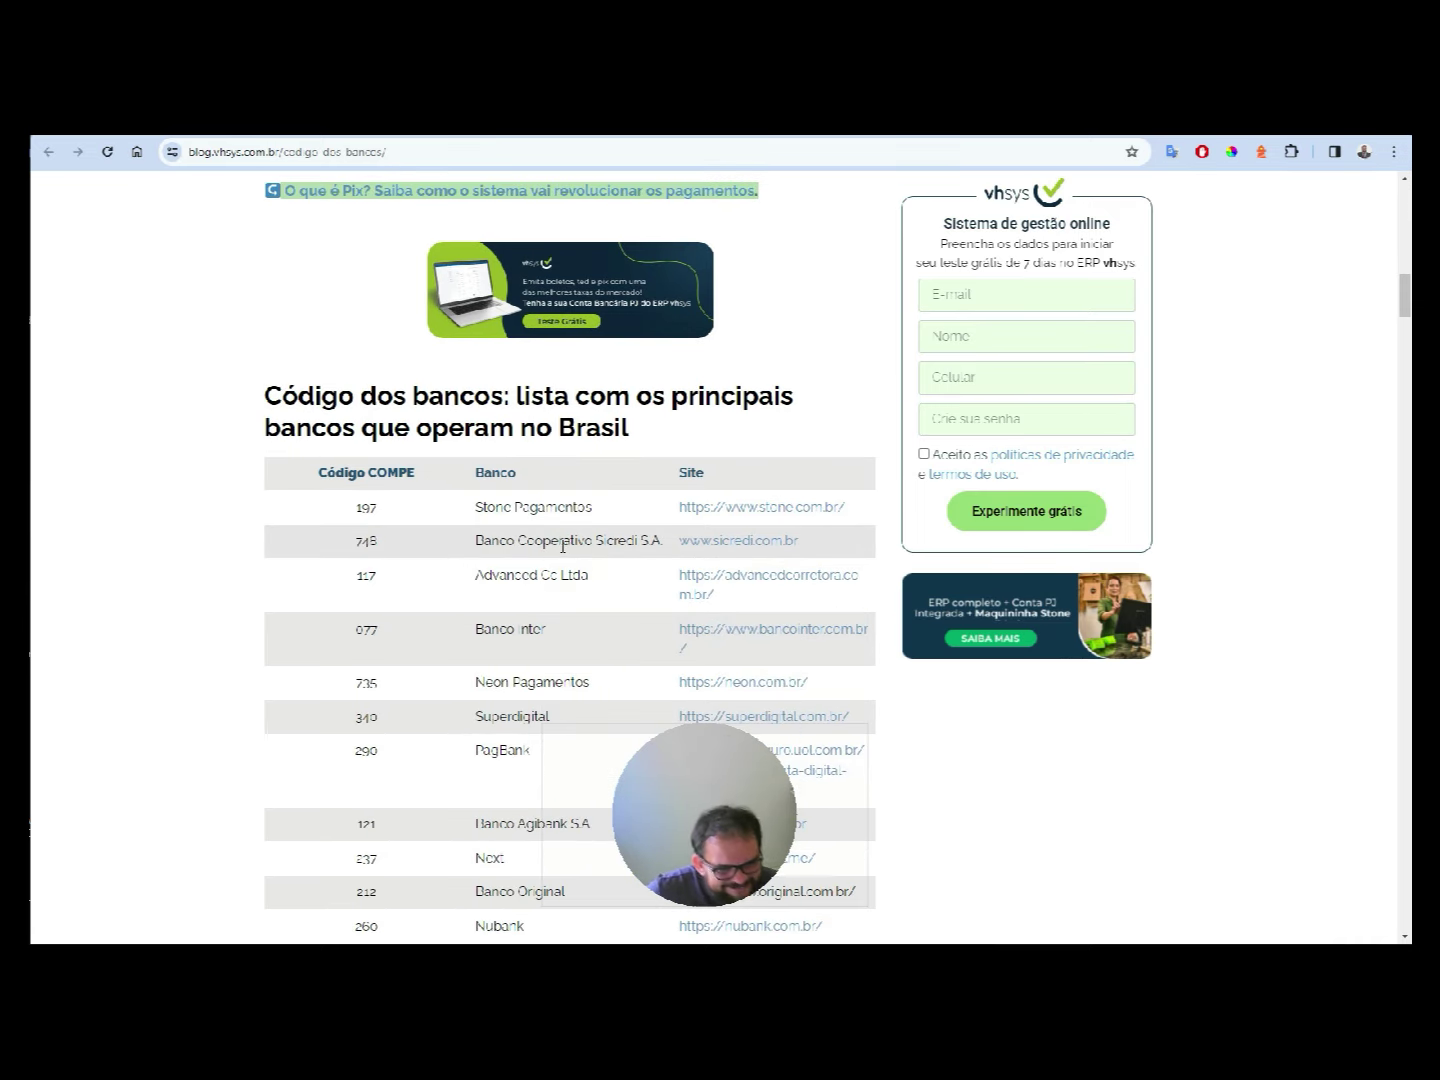
pyautogui.scroll(-2, 568, 540)
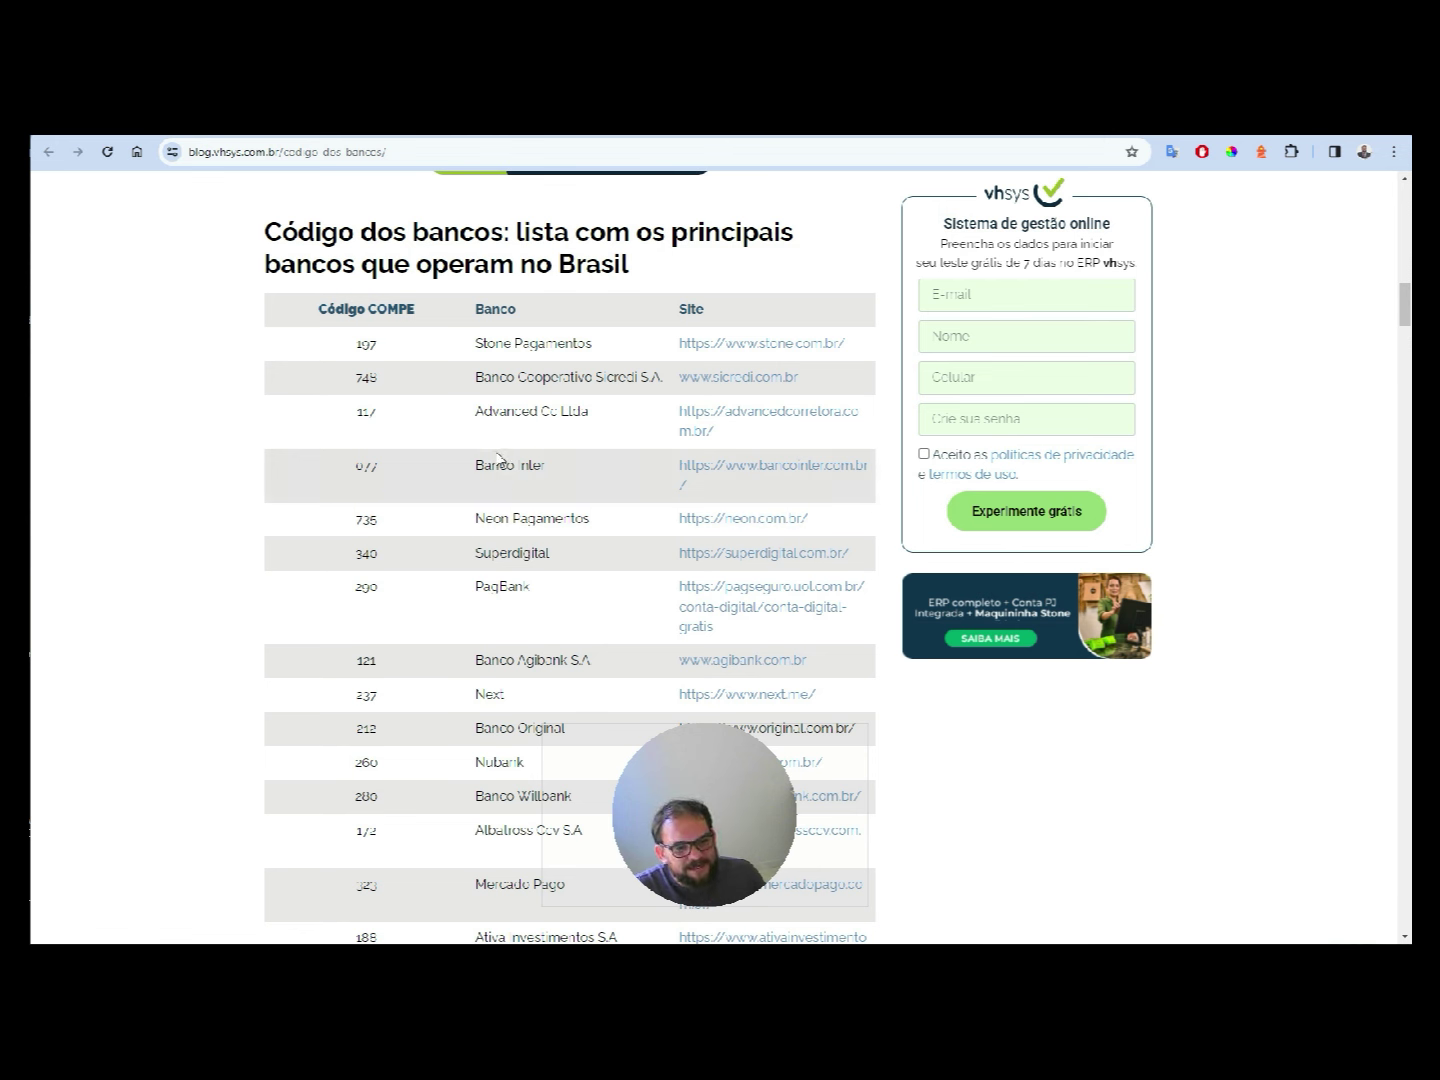
pyautogui.moveTo(350, 467); pyautogui.dragTo(367, 468)
pyautogui.doubleClick(360, 468)
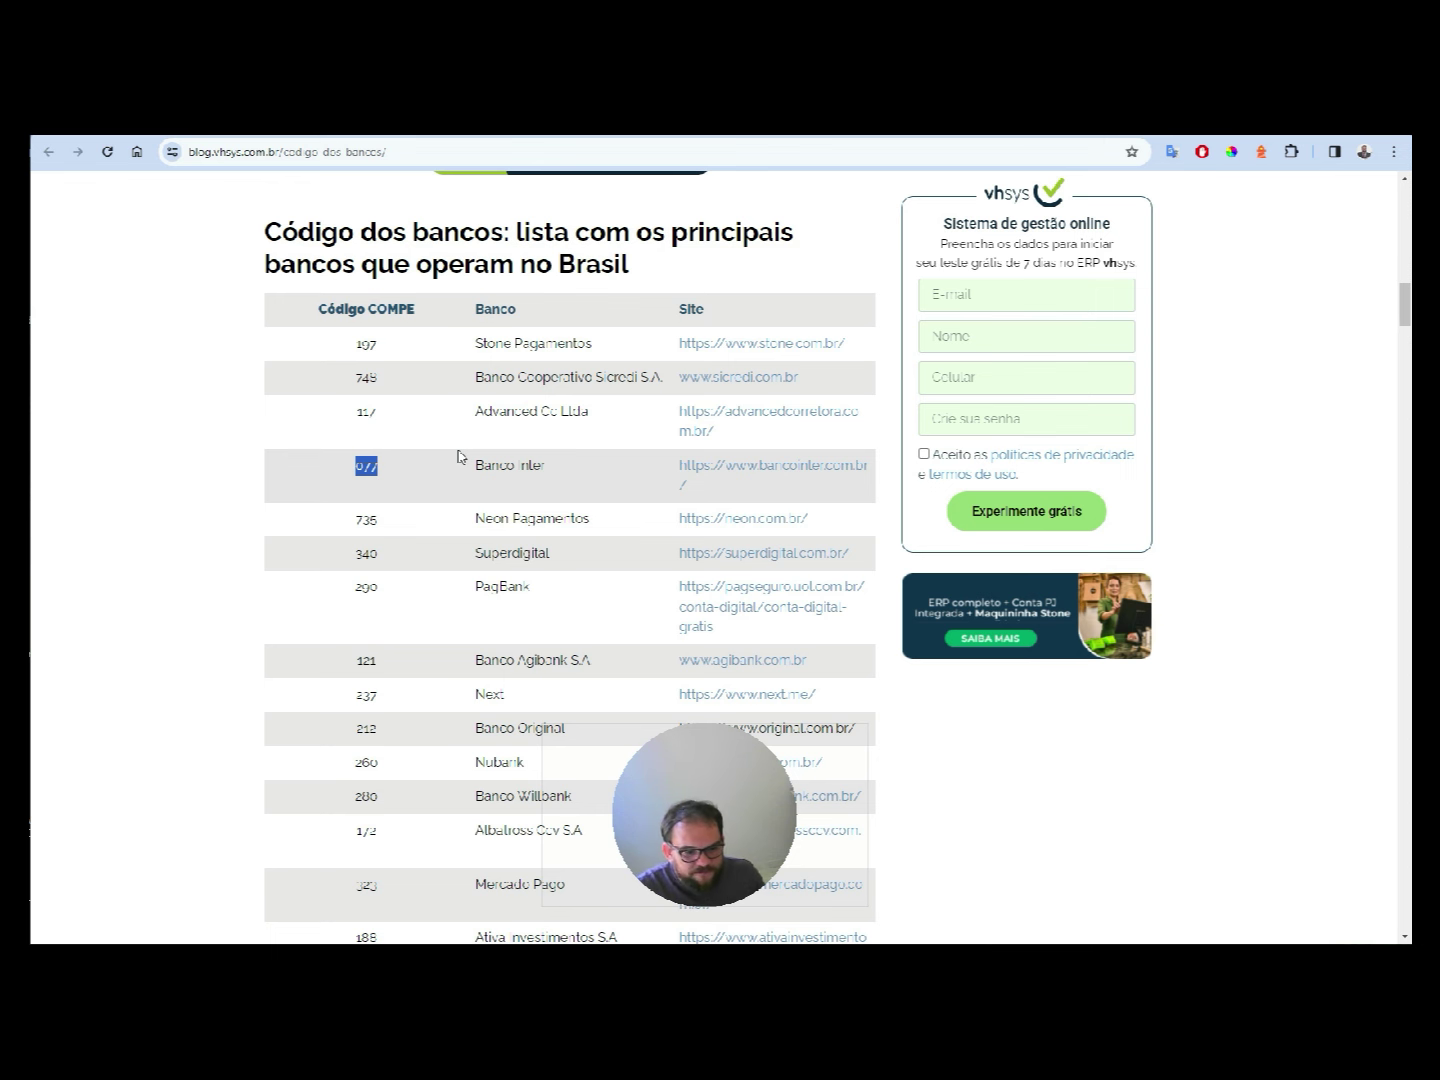
pyautogui.scroll(-2, 437, 595)
pyautogui.doubleClick(362, 725)
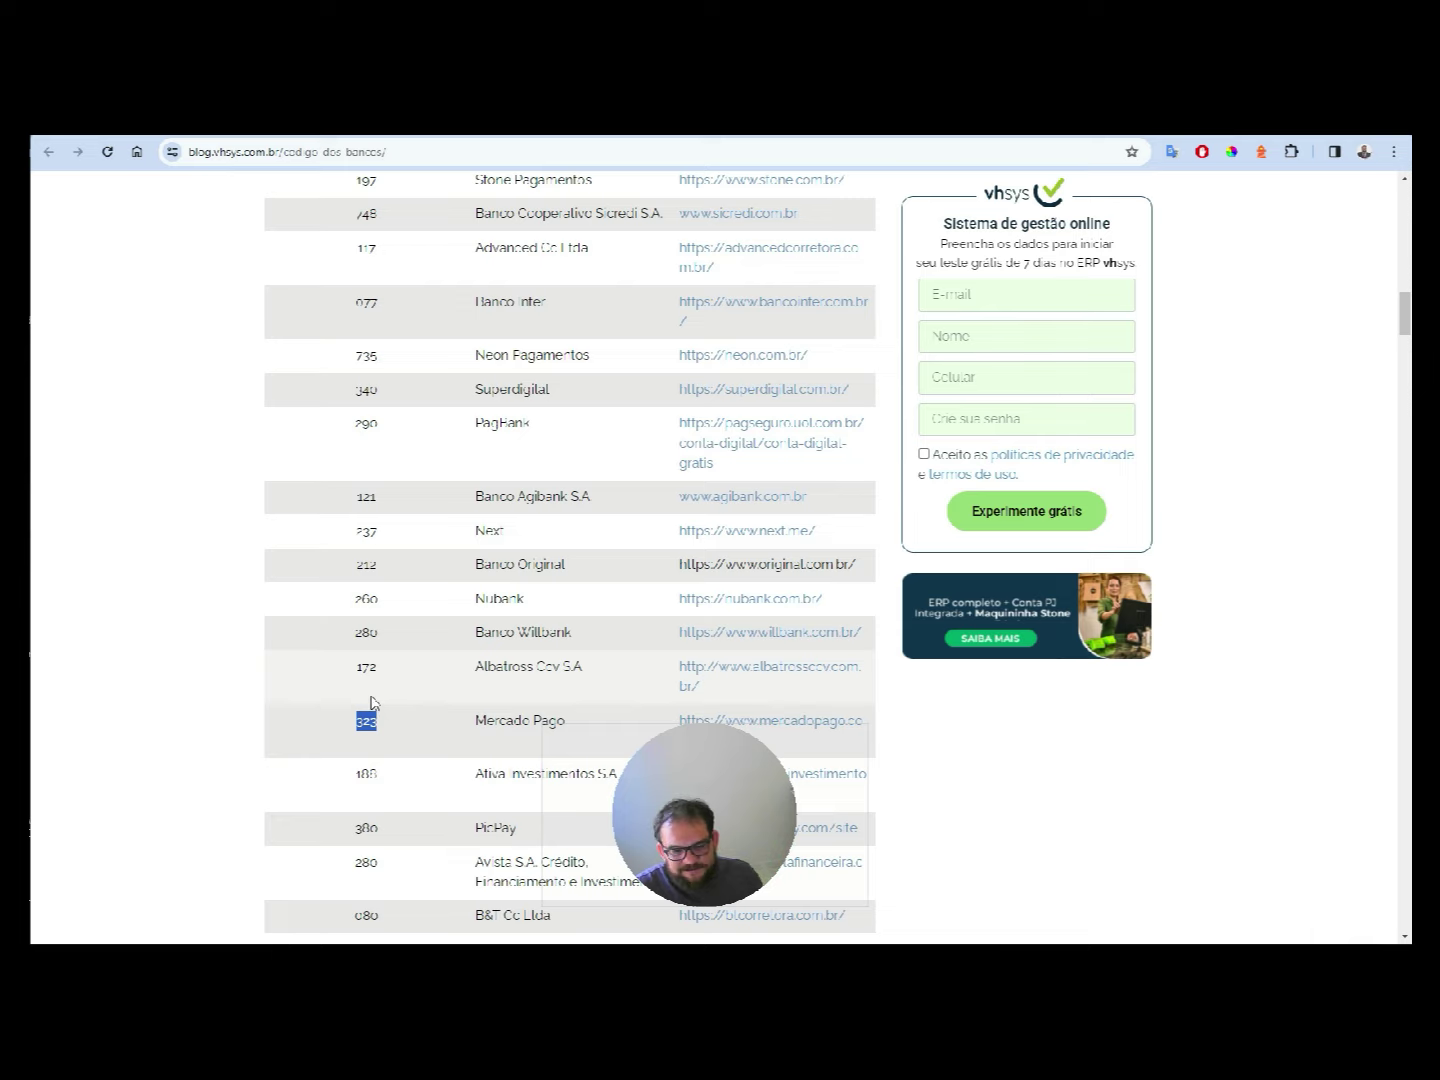
# - Scroll further through the bank table and start a find-in-page search
pyautogui.scroll(-2, 360, 689)
pyautogui.scroll(-3, 357, 685)
pyautogui.scroll(-2, 356, 688)
pyautogui.scroll(-2, 356, 690)
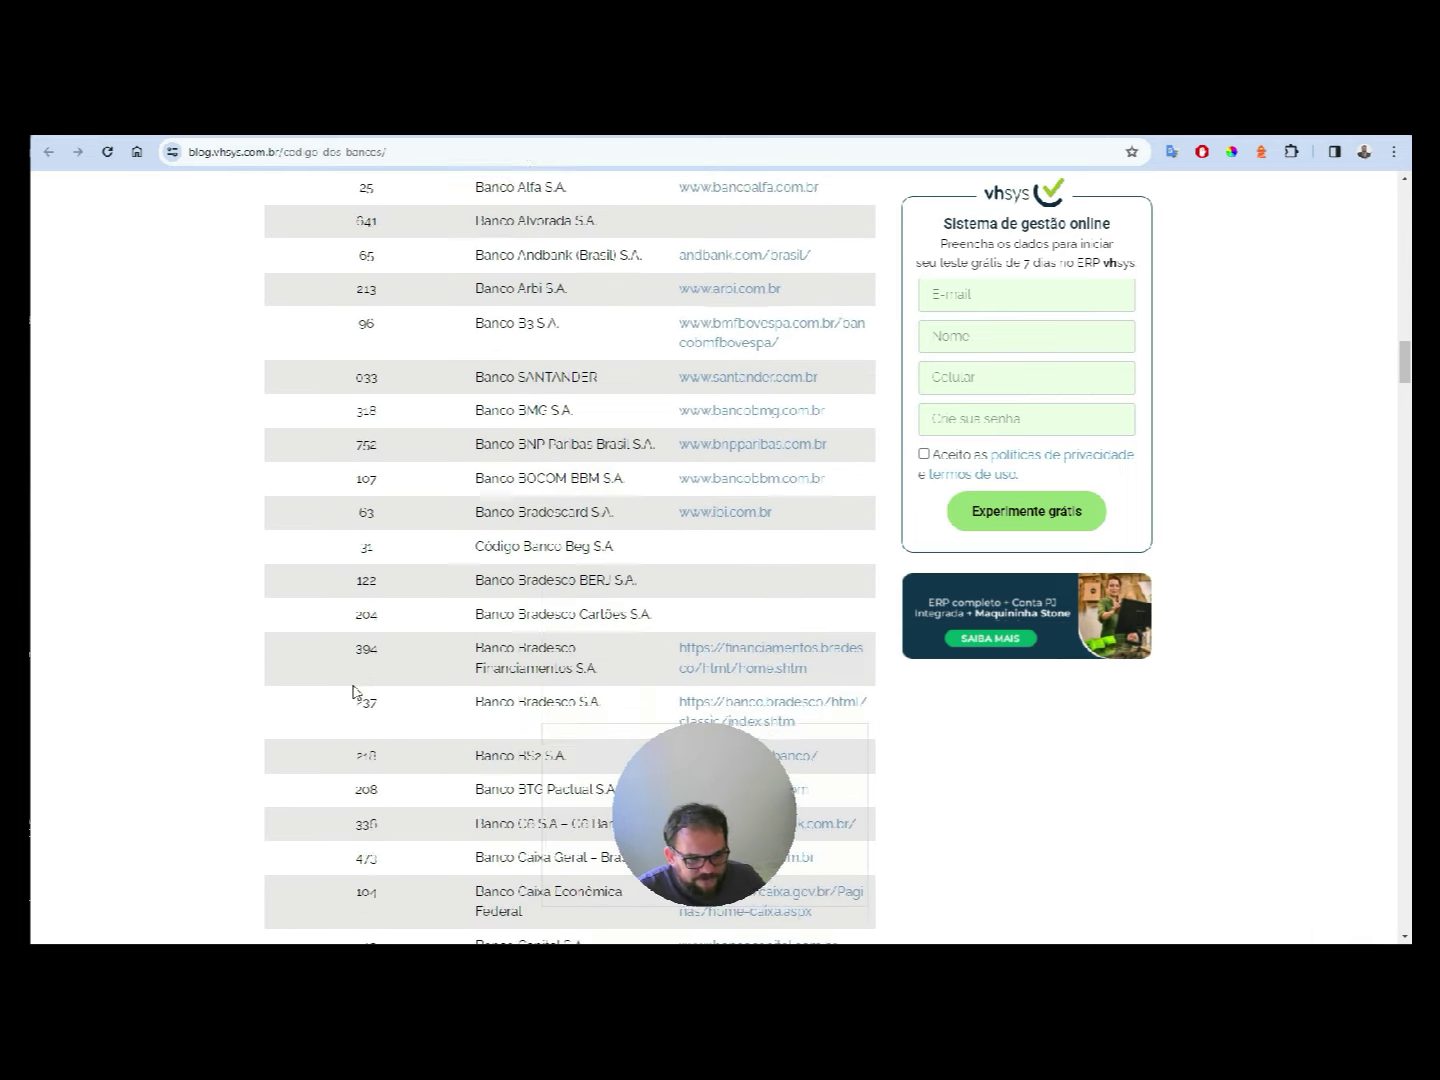
pyautogui.scroll(-3, 365, 688)
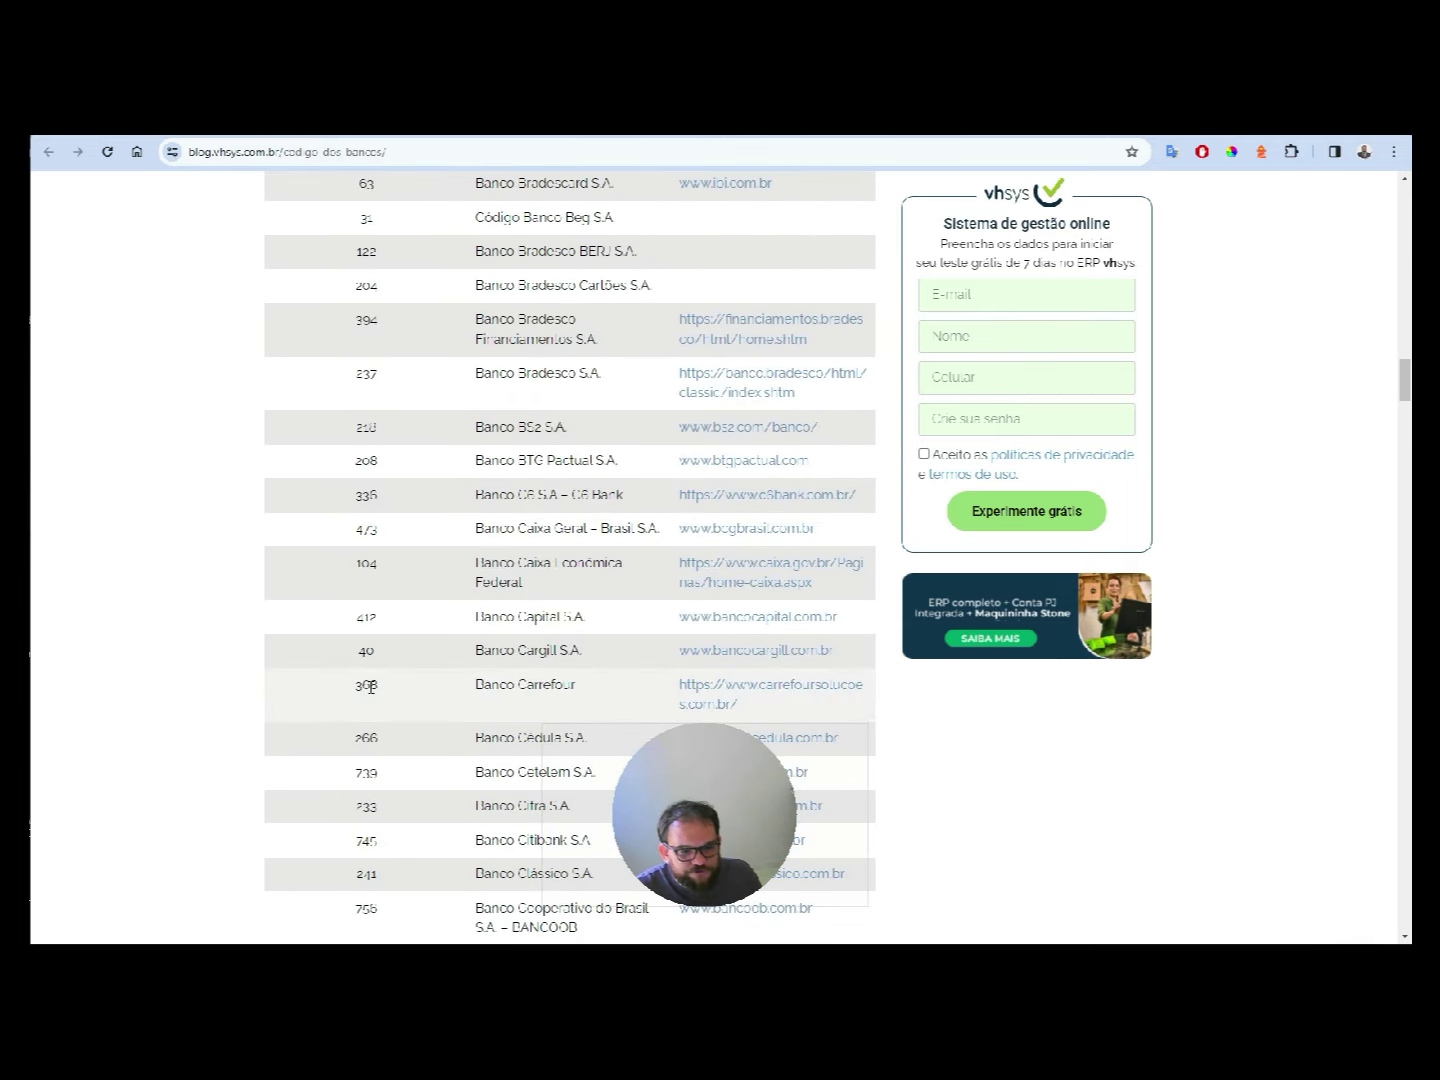
pyautogui.scroll(-2, 368, 684)
pyautogui.scroll(-3, 373, 682)
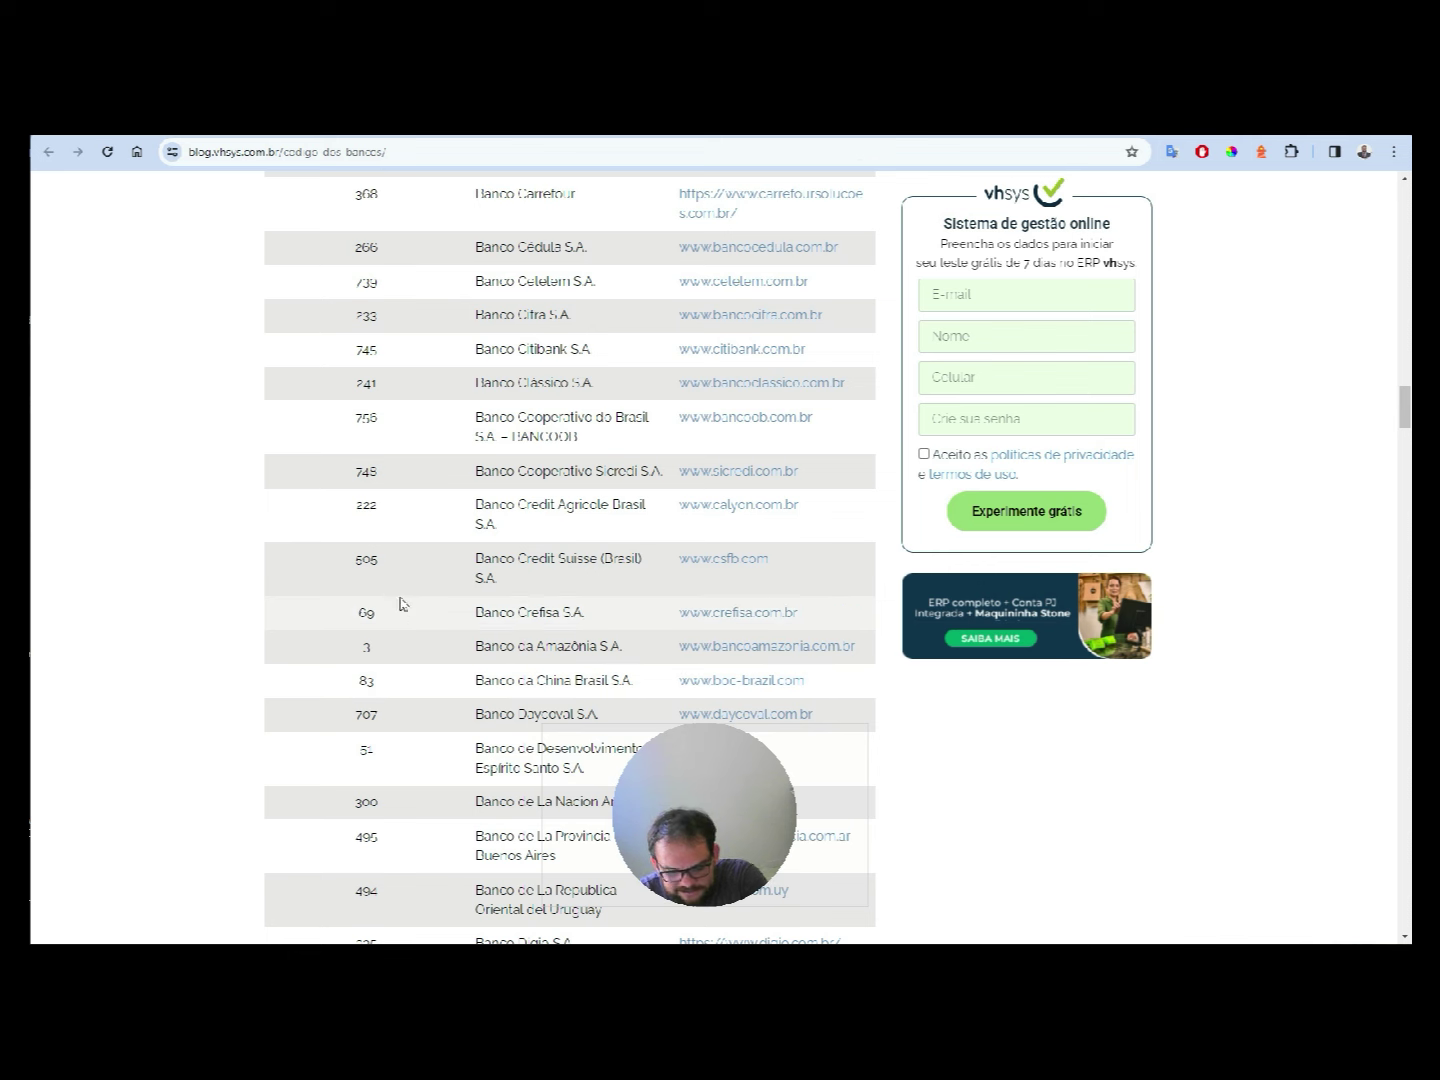
pyautogui.hotkey('ctrl', 'f')
# - Search the page for BRASIL, BANCO DO BRASIL and CAIXA EC to locate those rows
pyautogui.write('323BRAS')
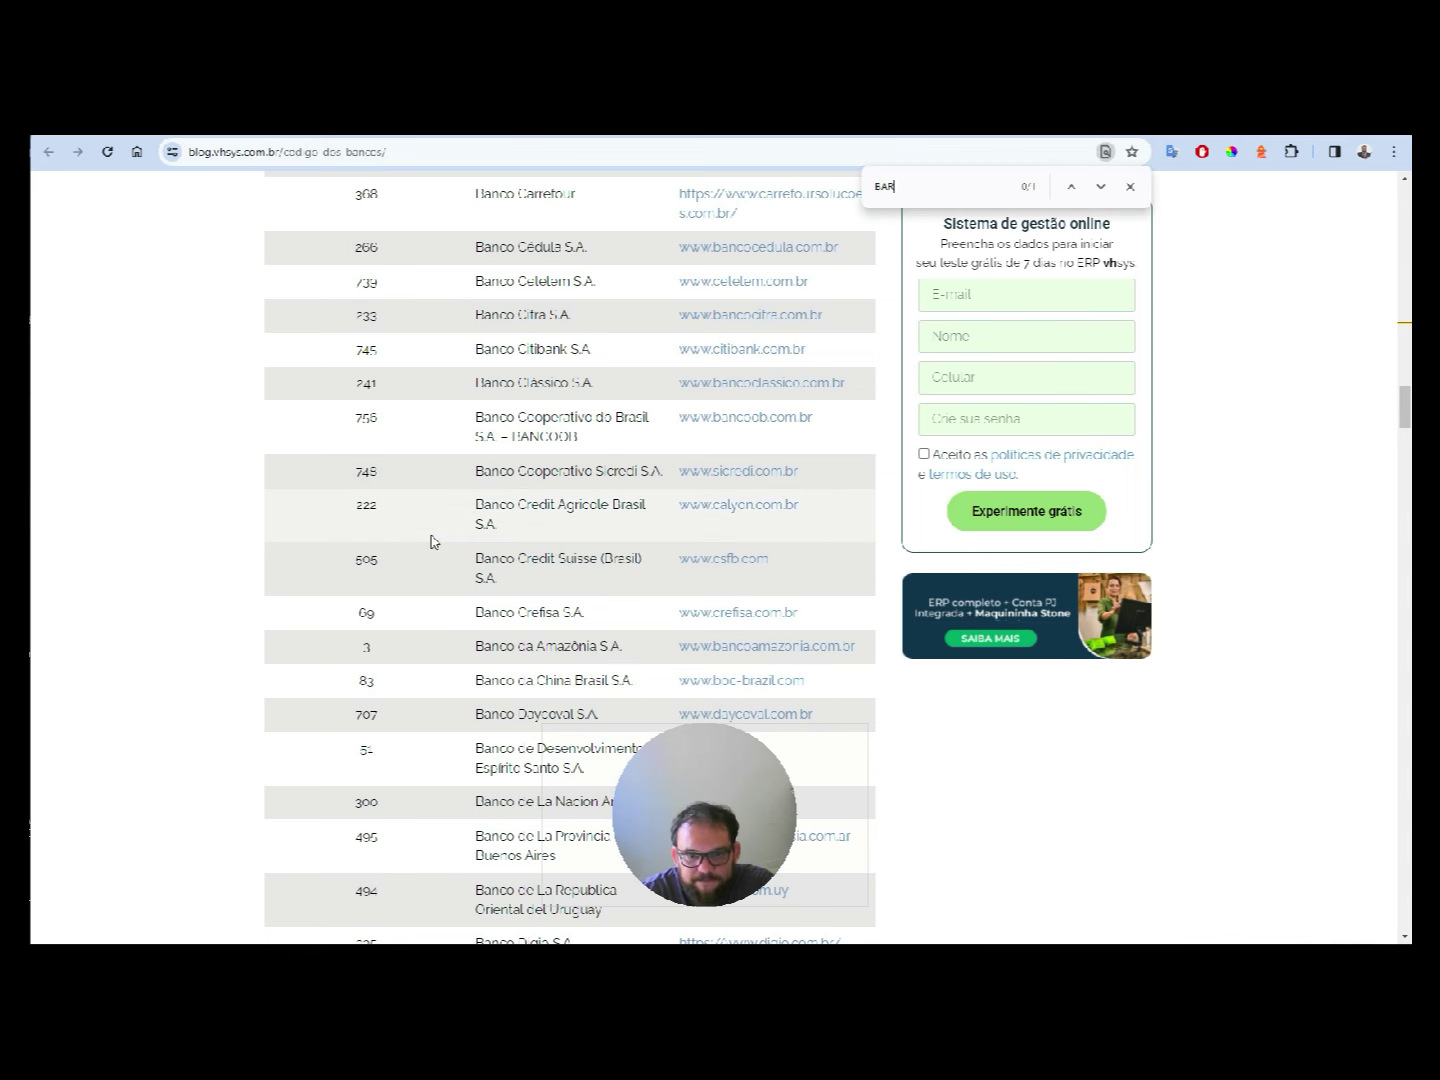
pyautogui.write('IL')
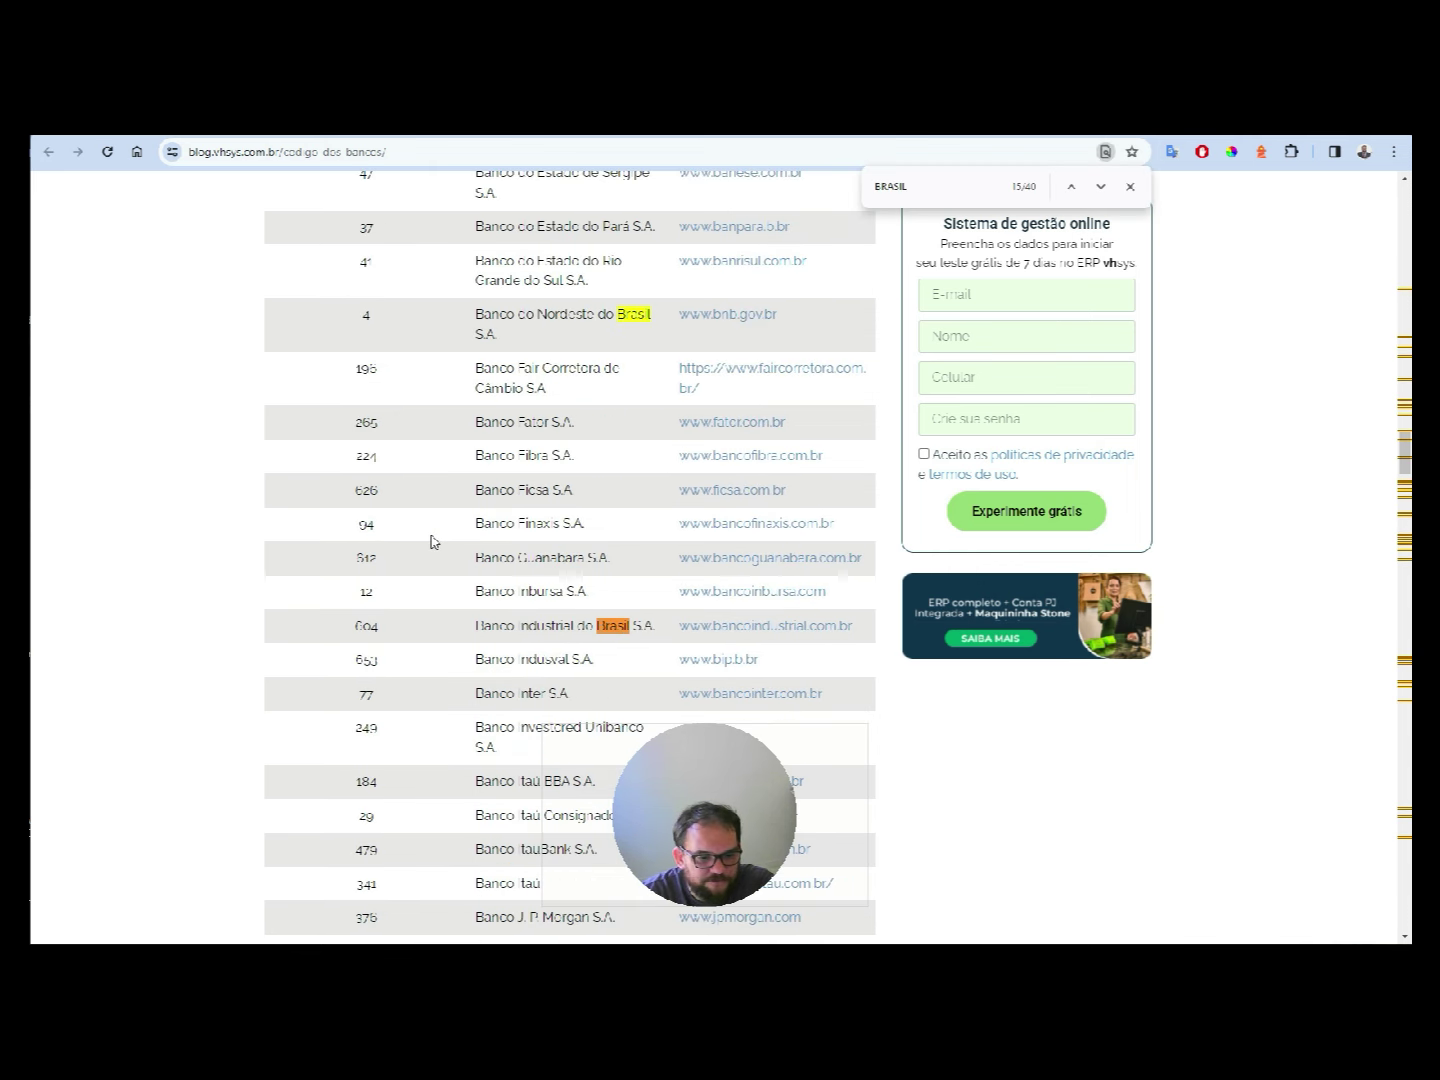
pyautogui.press('Return')
pyautogui.press('Return')
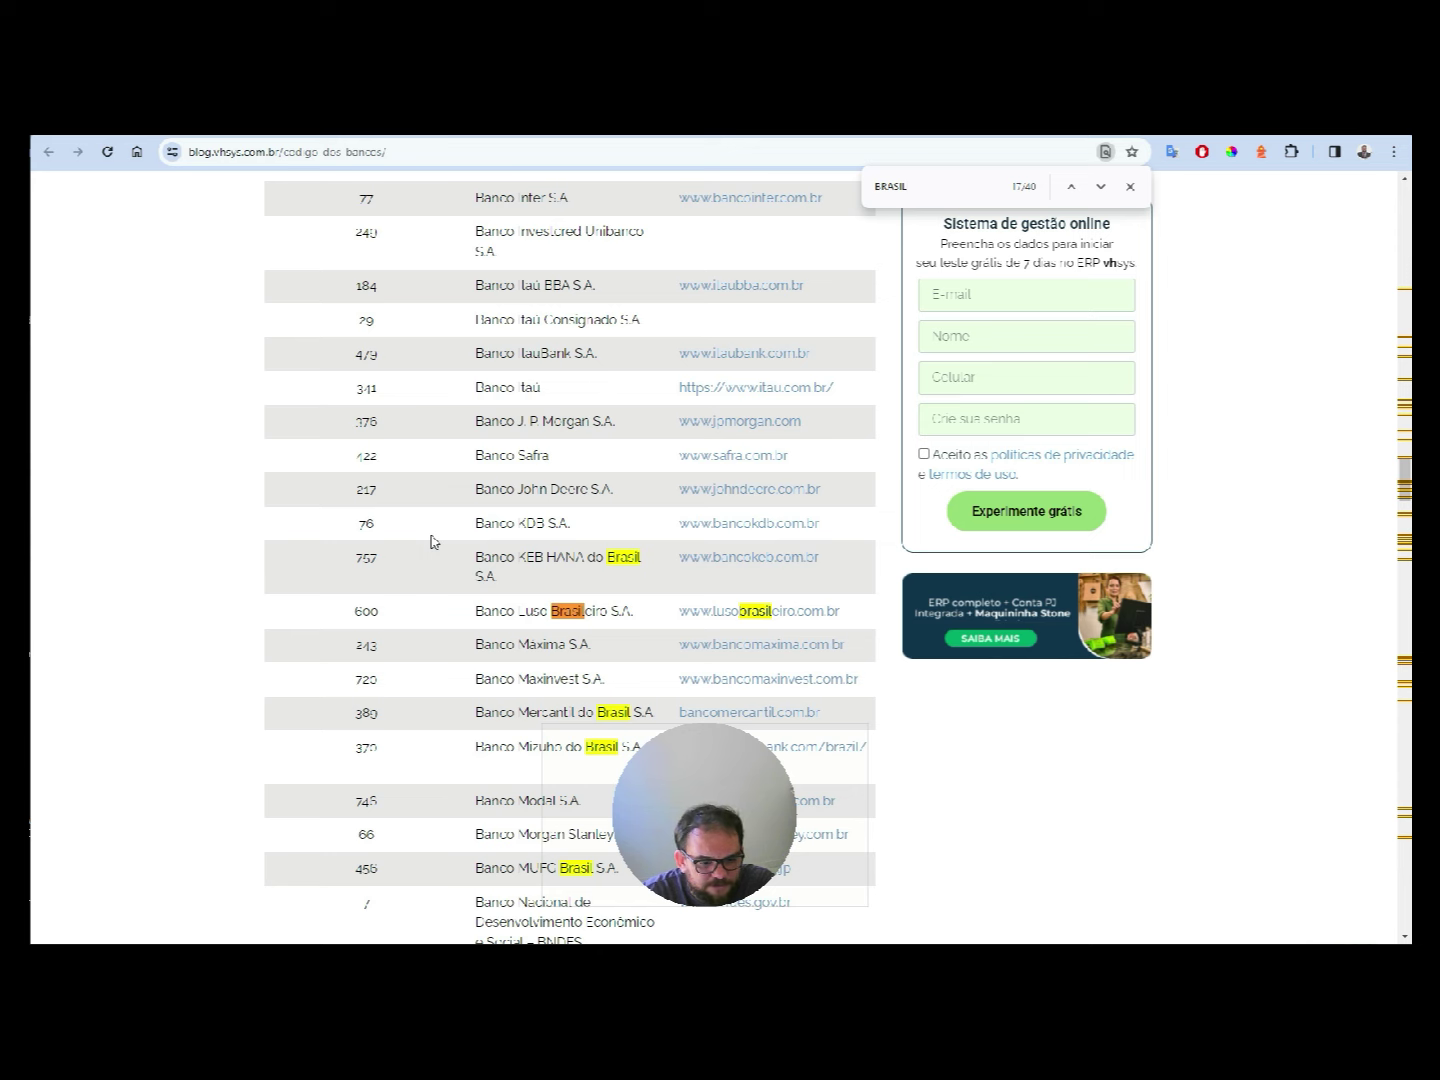
pyautogui.press('BackSpace')
pyautogui.press('BackSpace')
pyautogui.press('BackSpace')
pyautogui.press('BackSpace')
pyautogui.press('BackSpace')
pyautogui.write('BANCO DO BR')
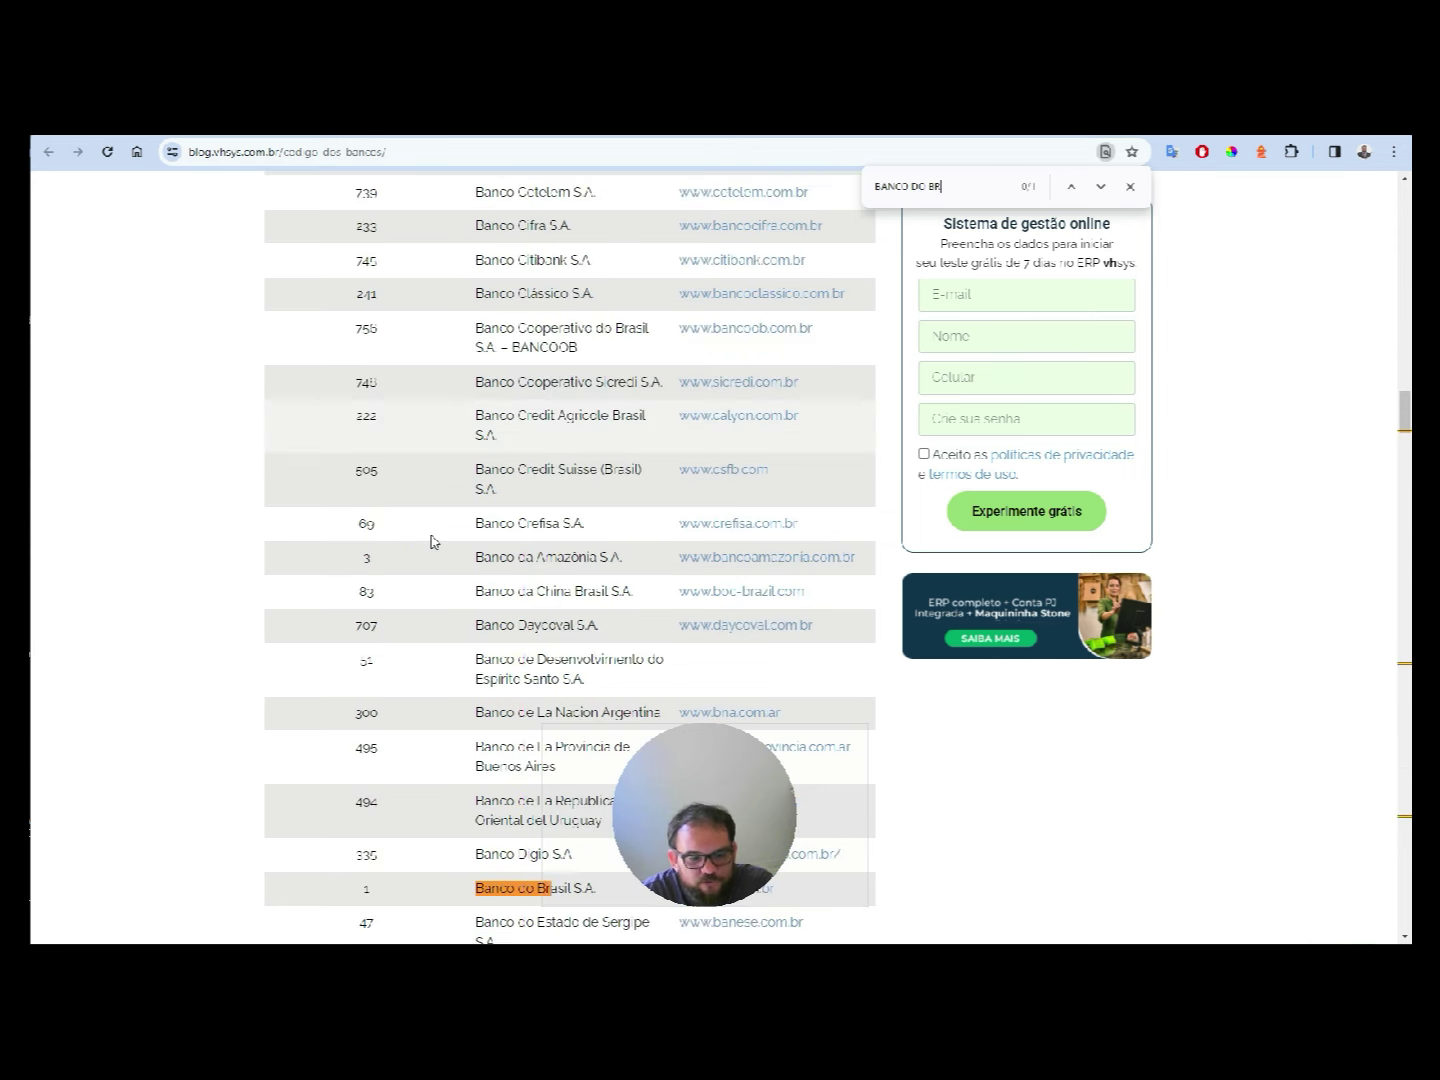
pyautogui.write('ASI')
pyautogui.scroll(-3, 408, 608)
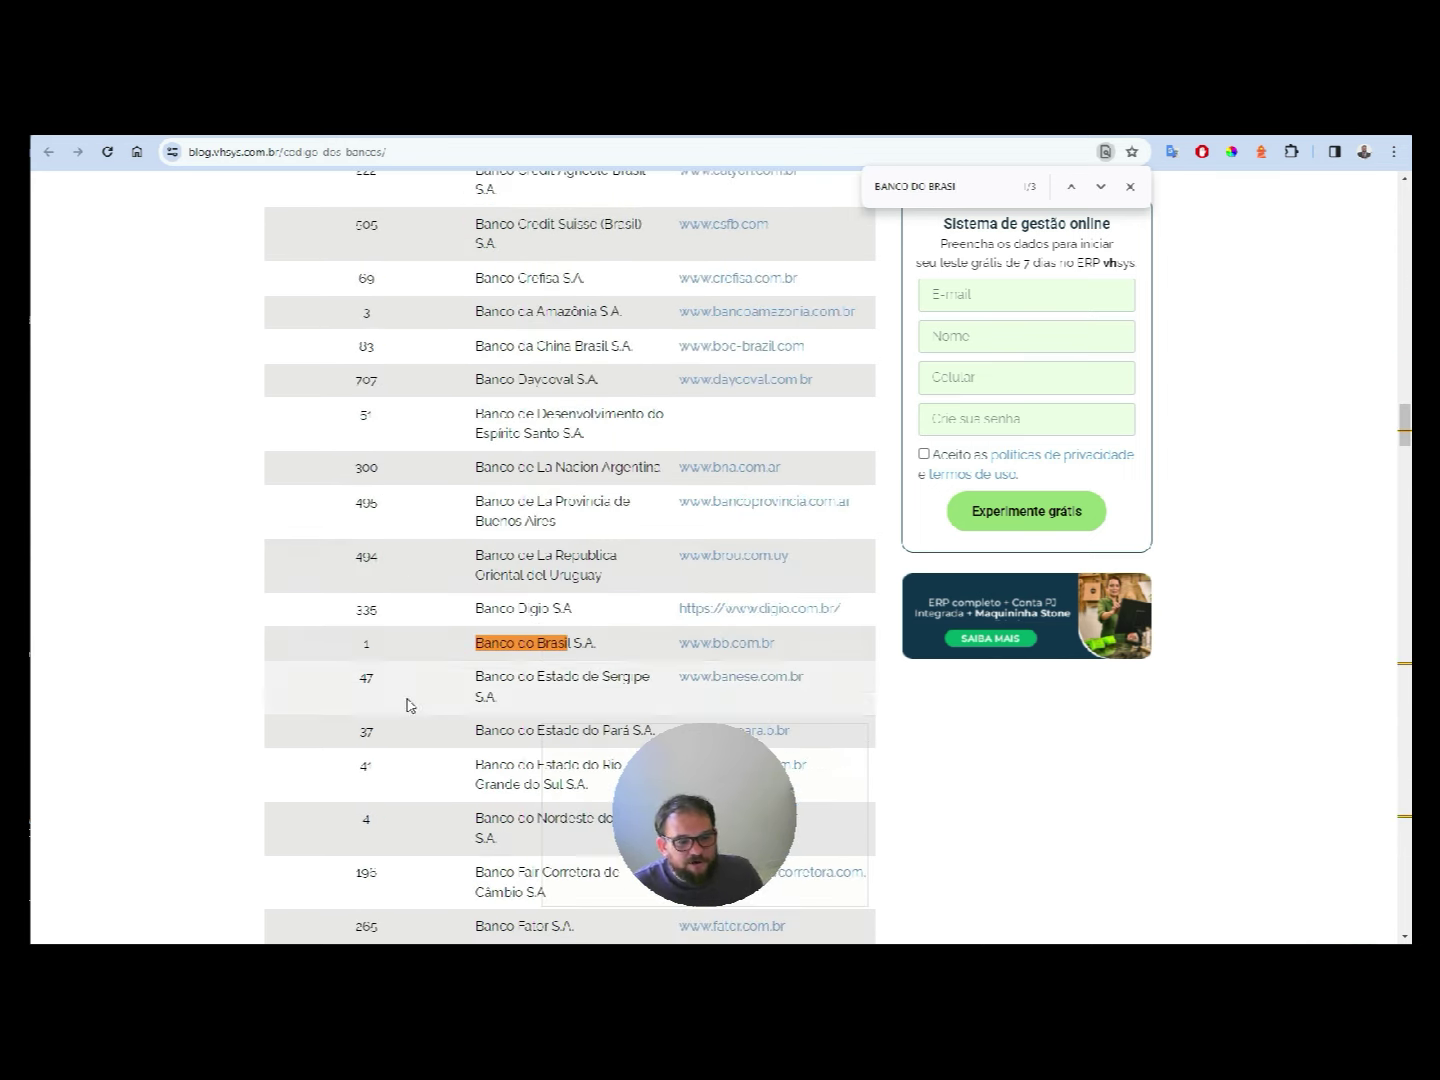
pyautogui.scroll(-2, 408, 700)
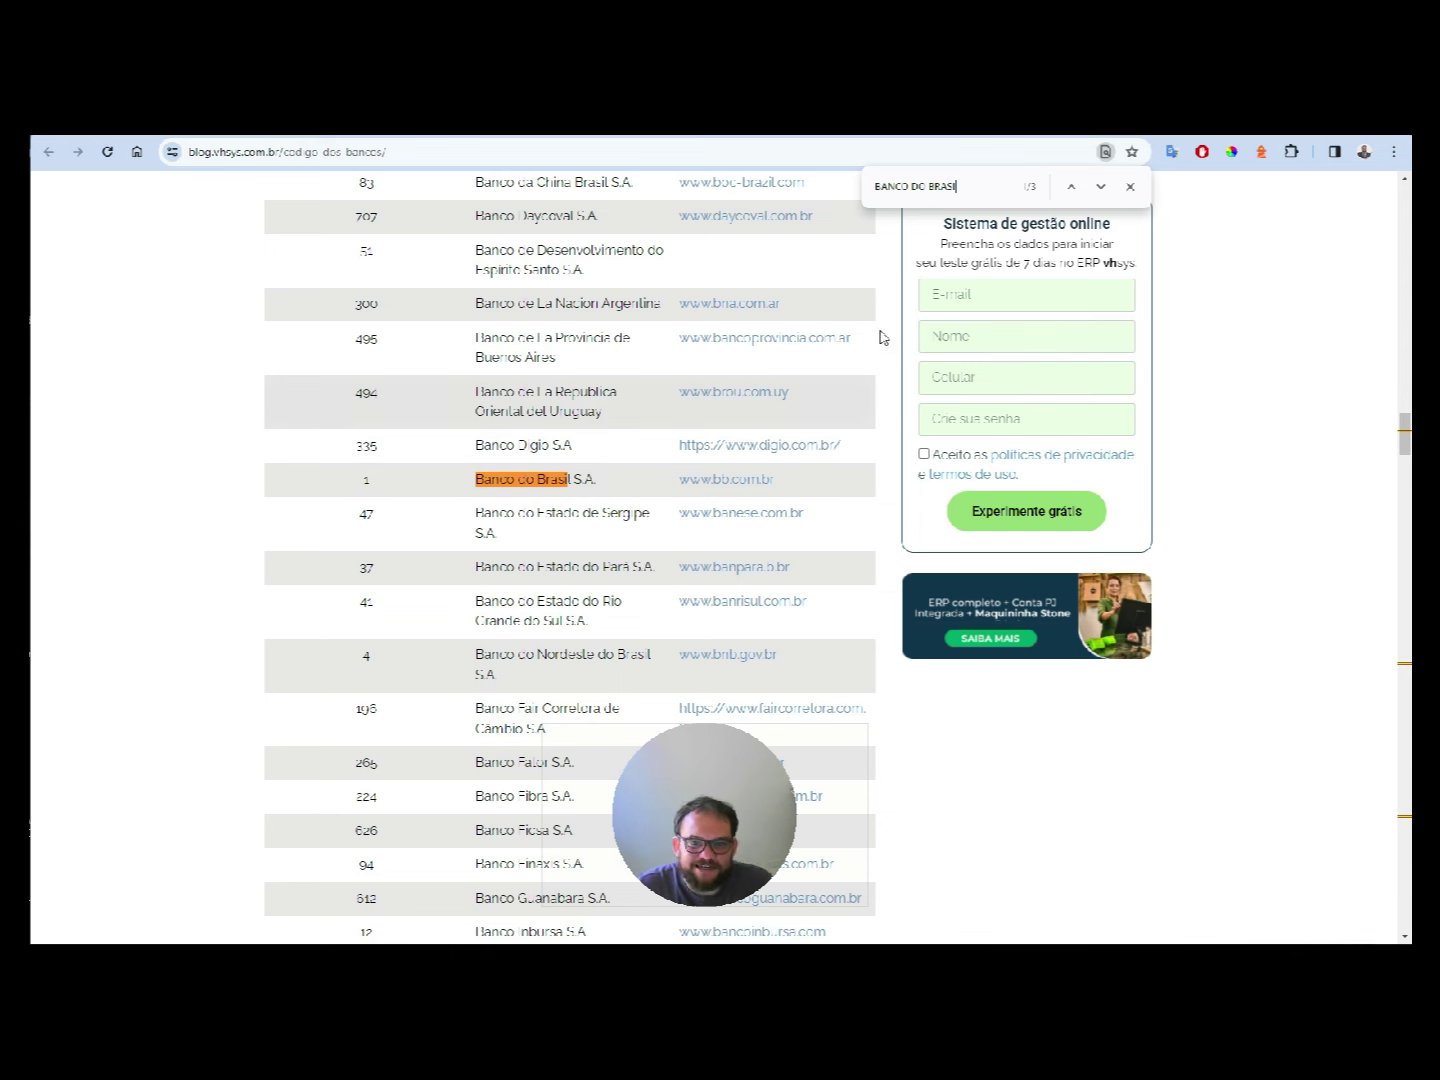
pyautogui.tripleClick(968, 184)
pyautogui.write('CAIXA ')
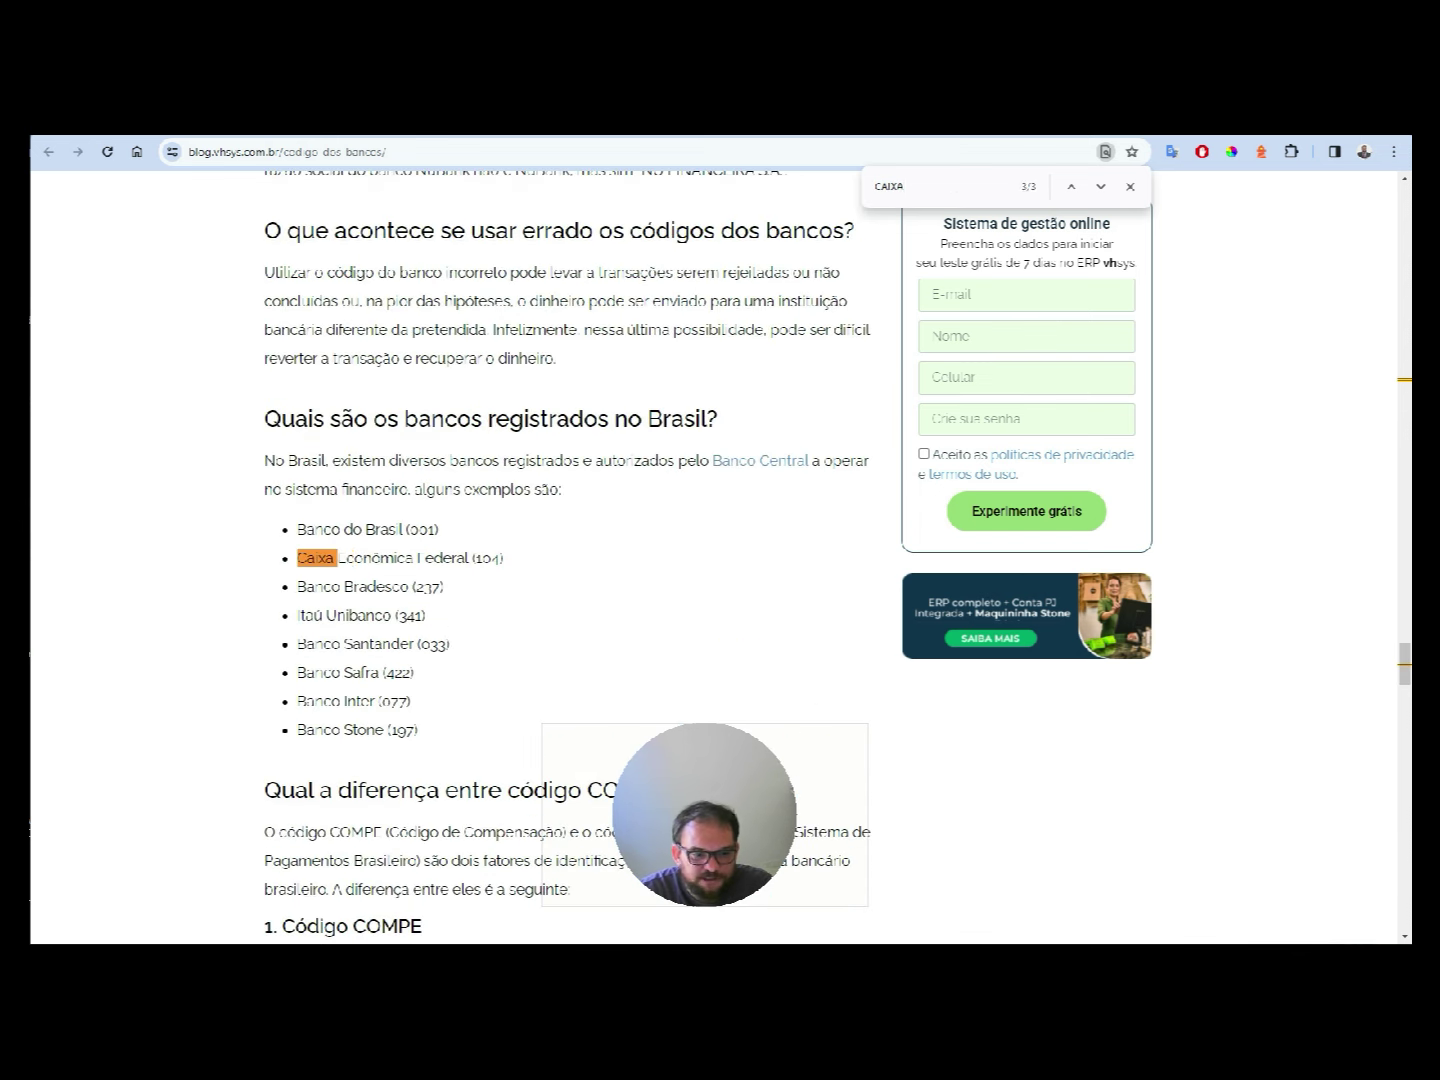
pyautogui.write('EC')
pyautogui.press('Return')
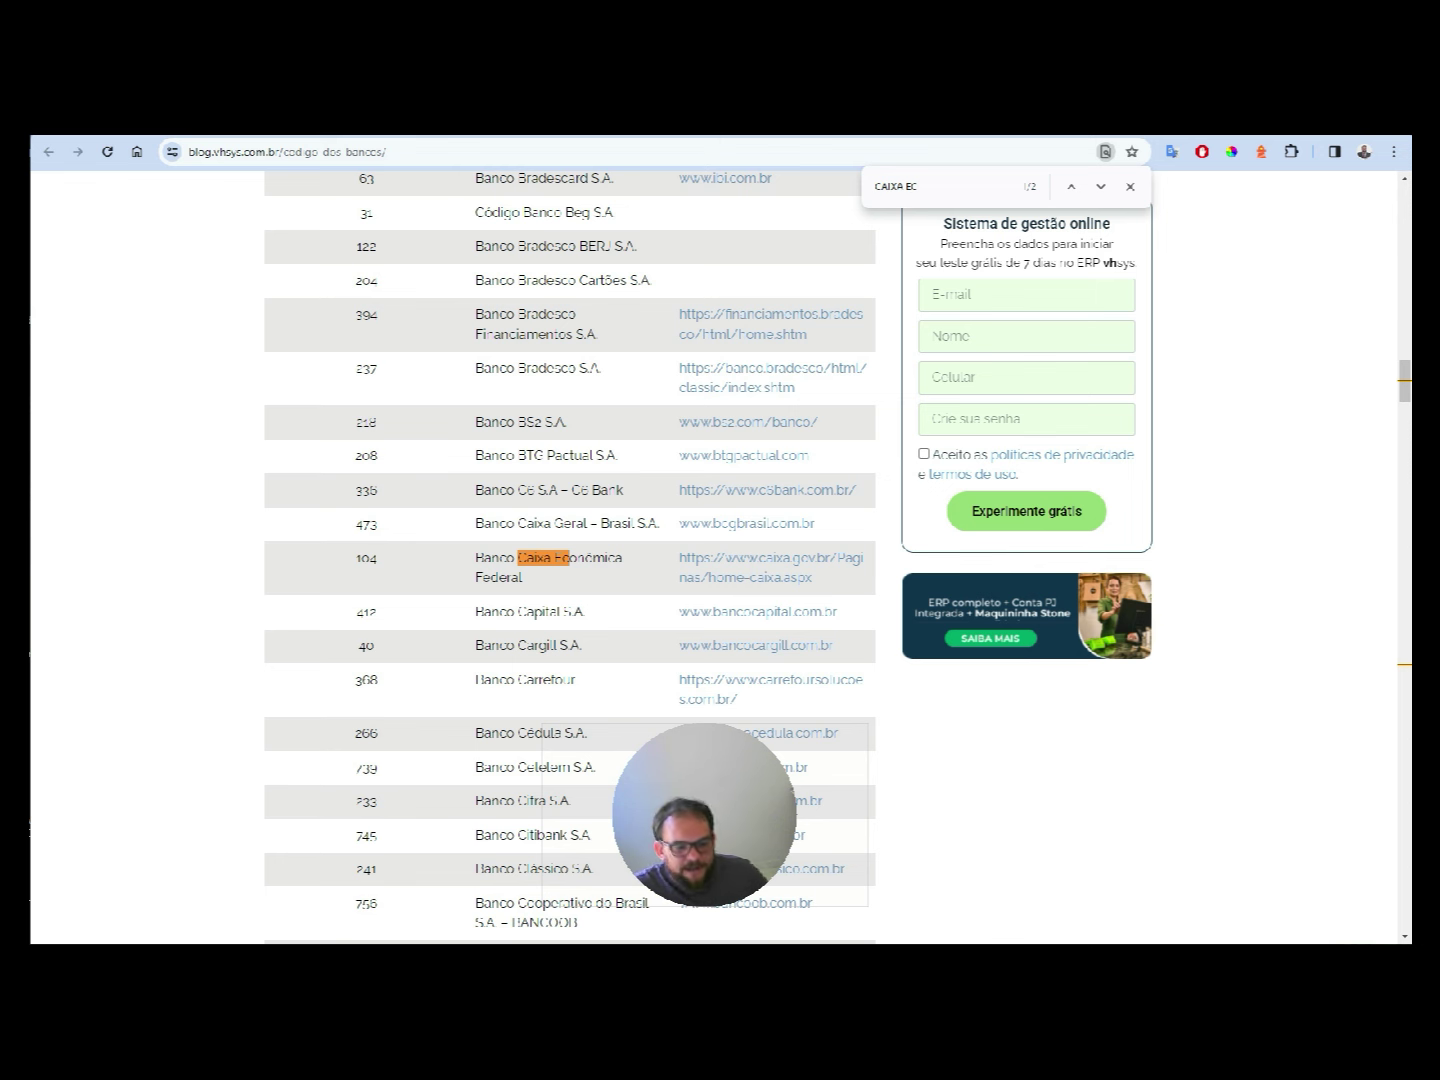
# - Find Nubank in the table, select its code 260, and move to the next browser tab
pyautogui.press('BackSpace')
pyautogui.press('BackSpace')
pyautogui.press('BackSpace')
pyautogui.press('BackSpace')
pyautogui.press('BackSpace')
pyautogui.press('BackSpace')
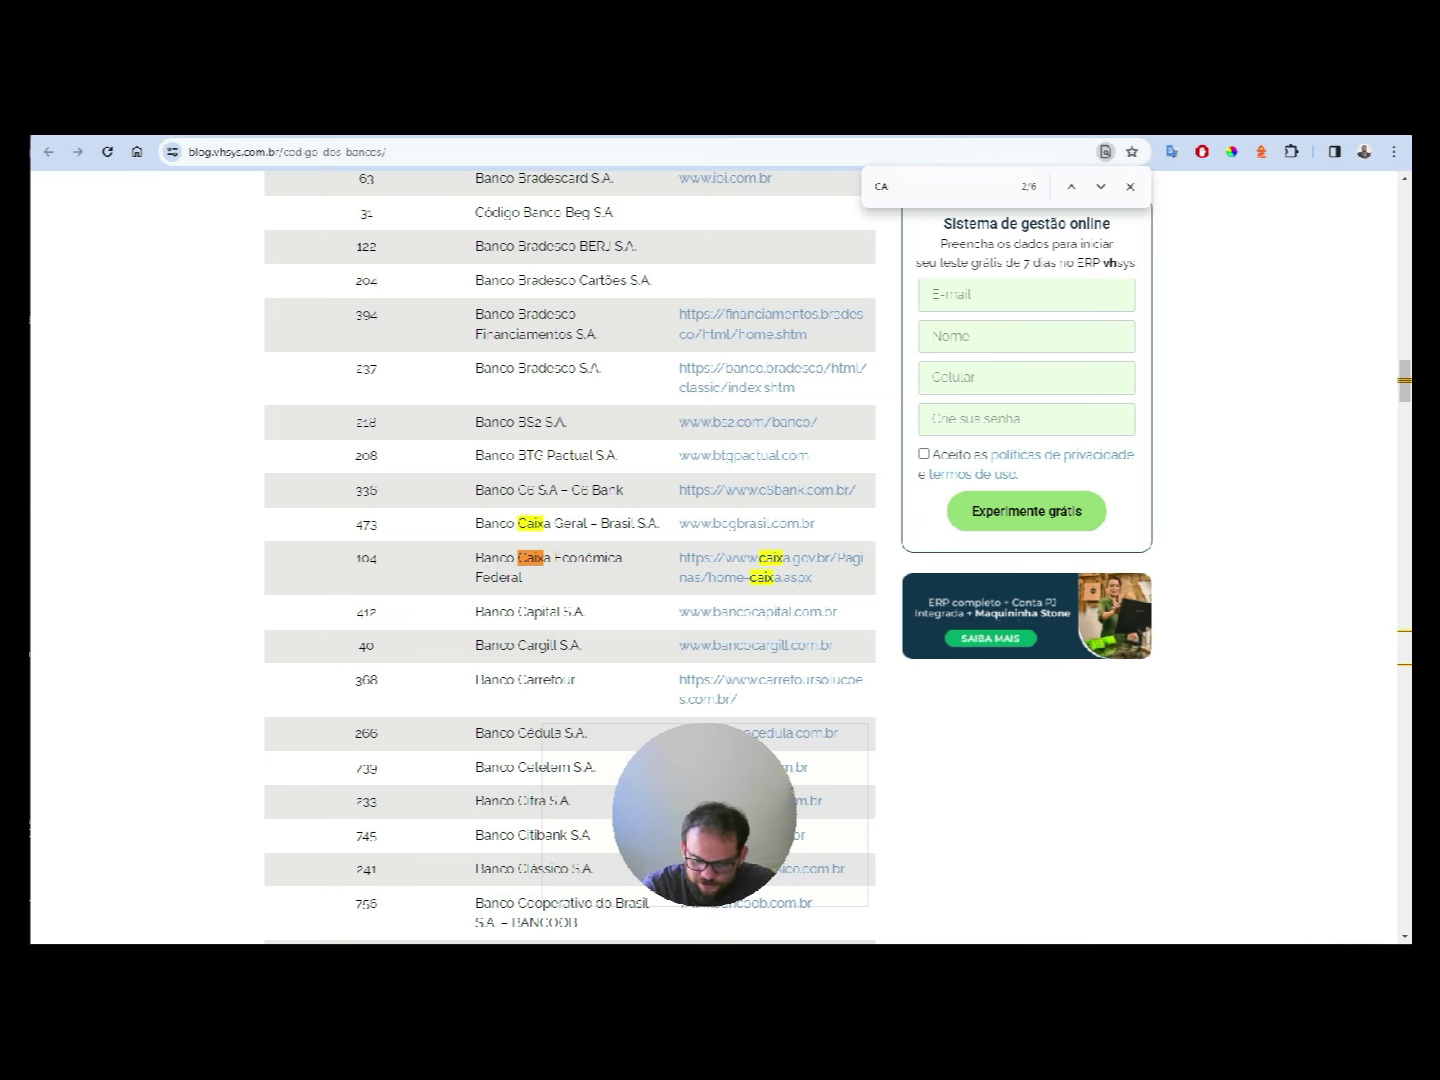
pyautogui.press('BackSpace')
pyautogui.press('BackSpace')
pyautogui.write('BA')
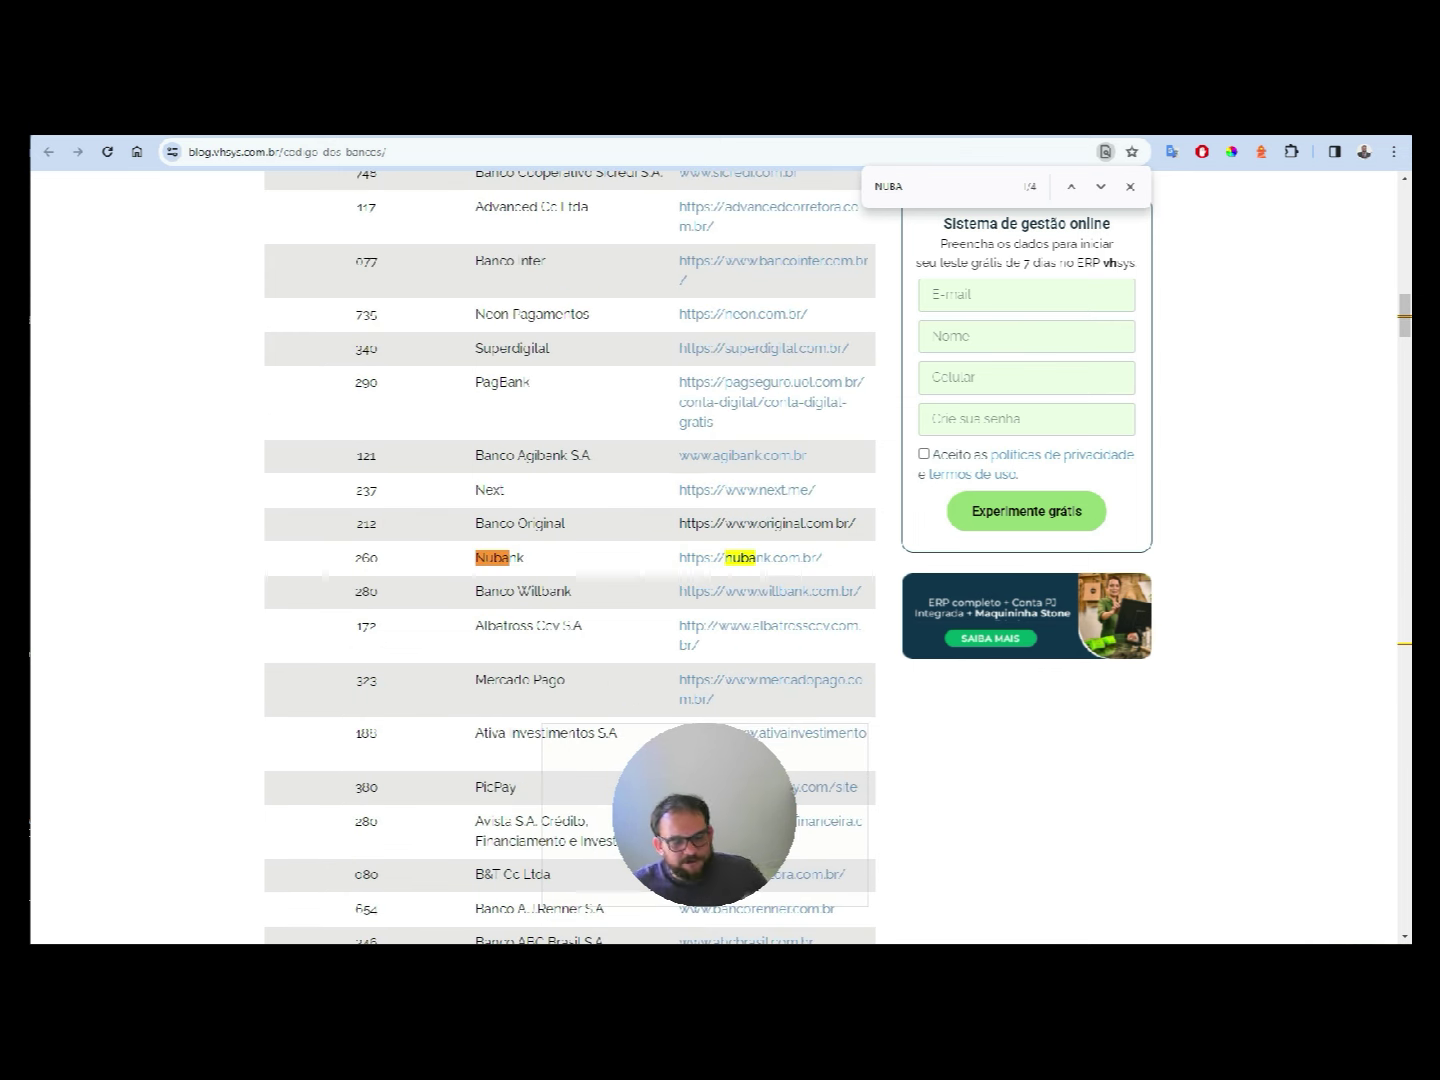
pyautogui.doubleClick(361, 559)
pyautogui.hotkey('ctrl', 'c')
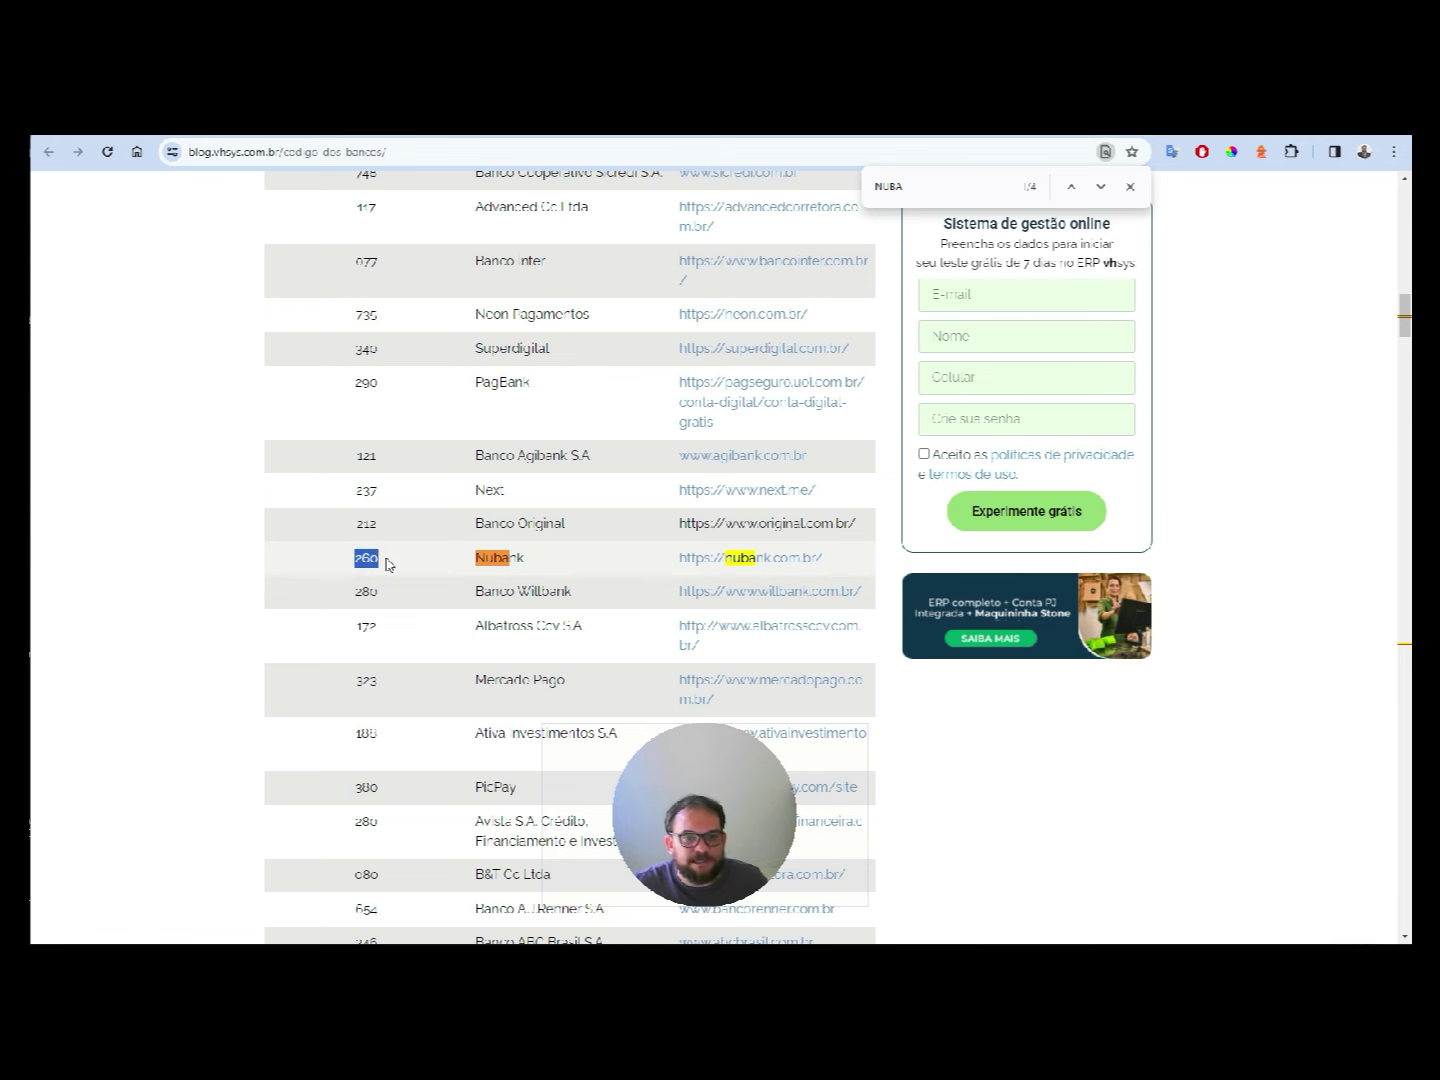
pyautogui.hotkey('ctrl', 'Tab')
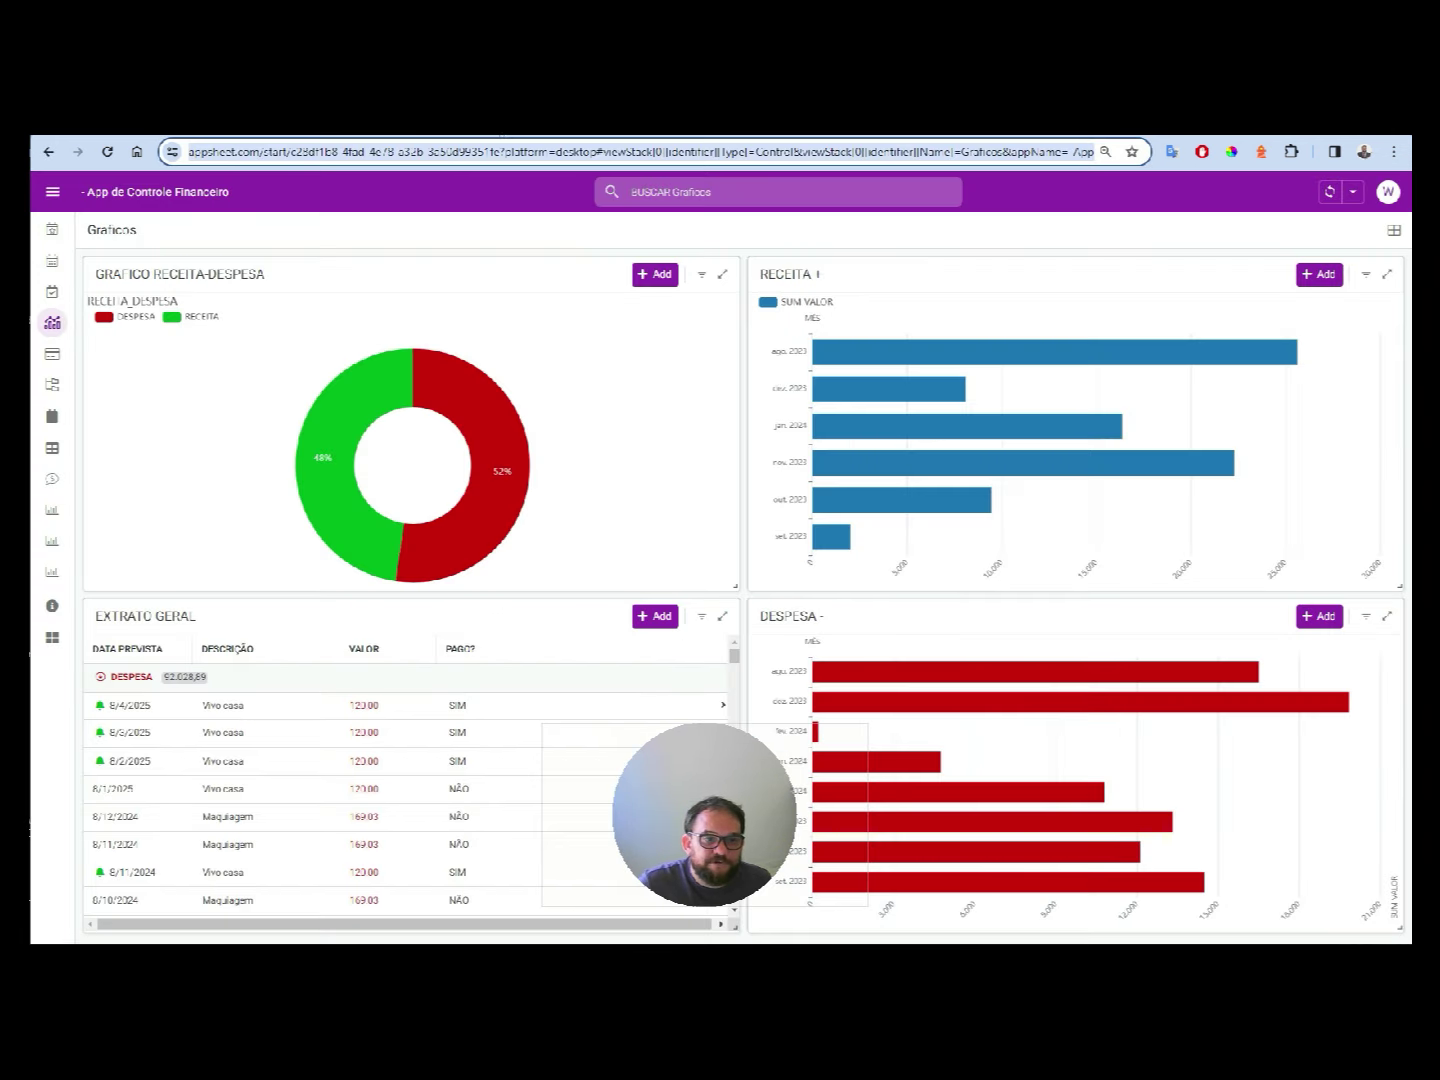
# - In the CARTÕES sheet, try pasting 260 into NUBANK's cell A2, then undo to keep A2600
pyautogui.hotkey('ctrl', 'Tab')
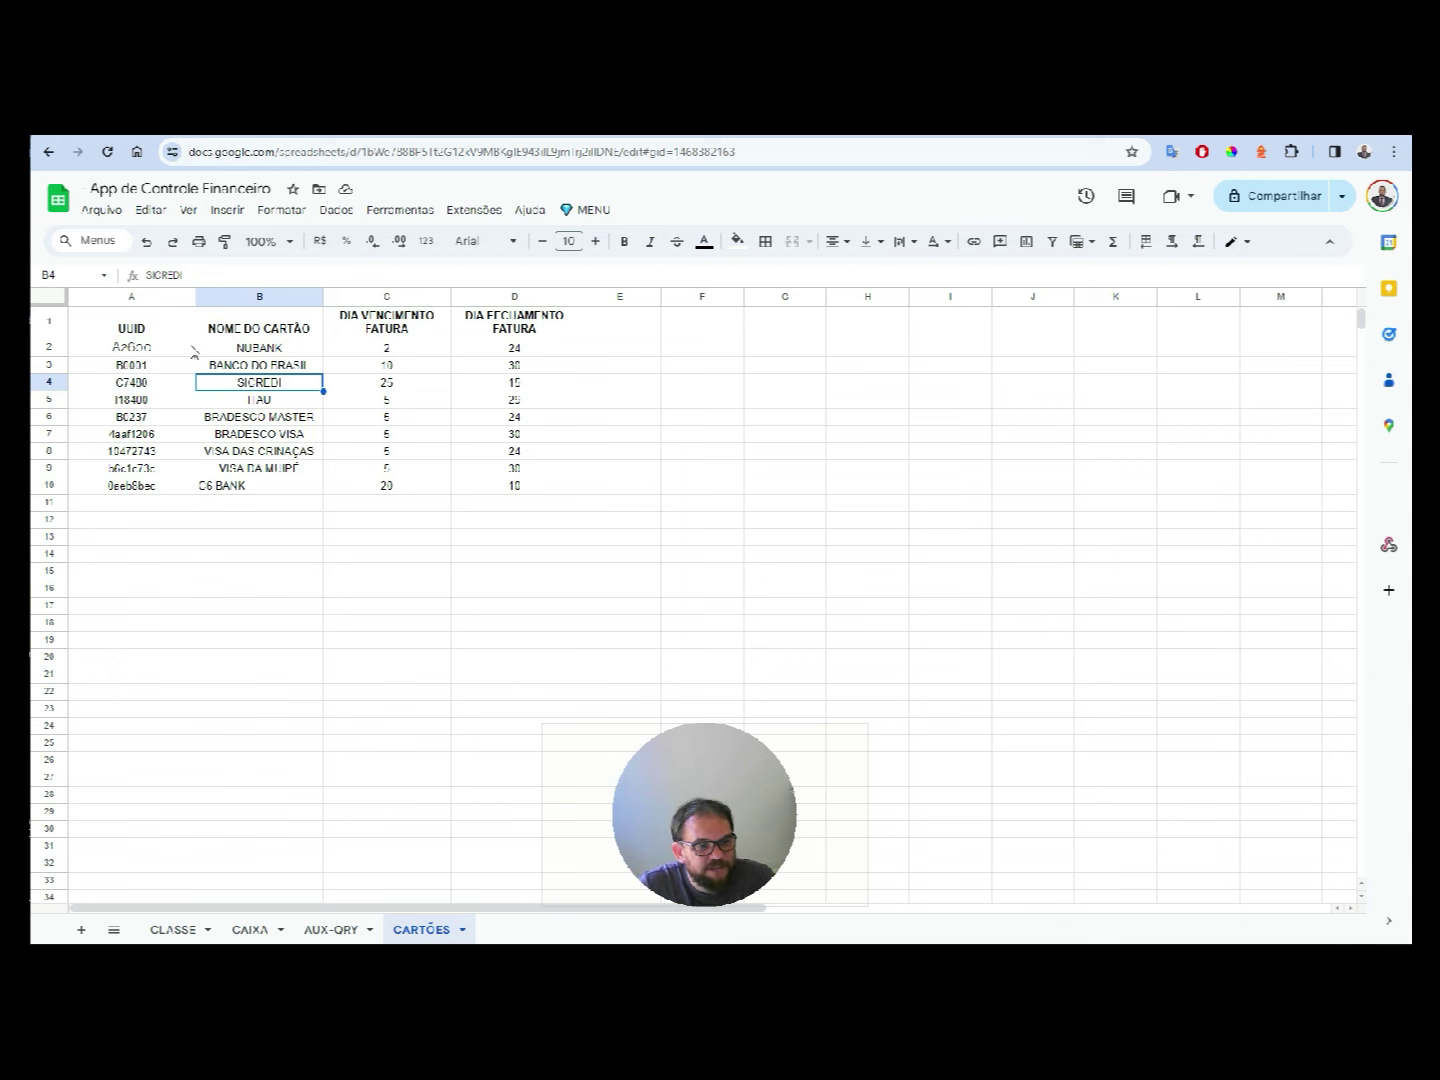
pyautogui.click(133, 348)
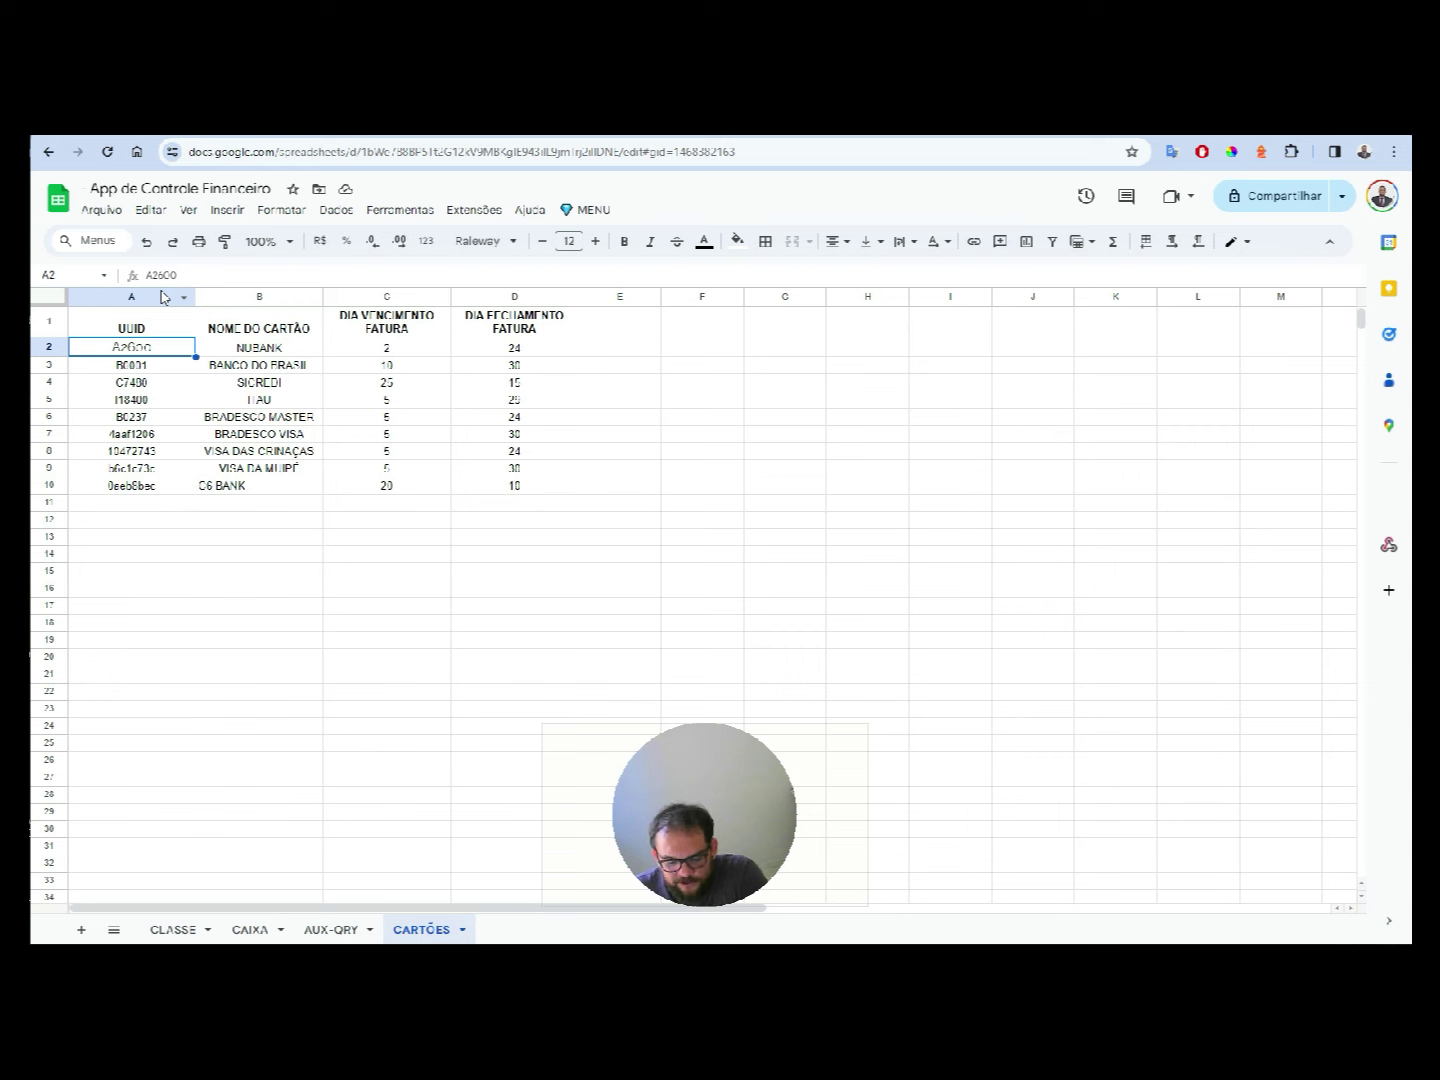
pyautogui.hotkey('ctrl', 'v')
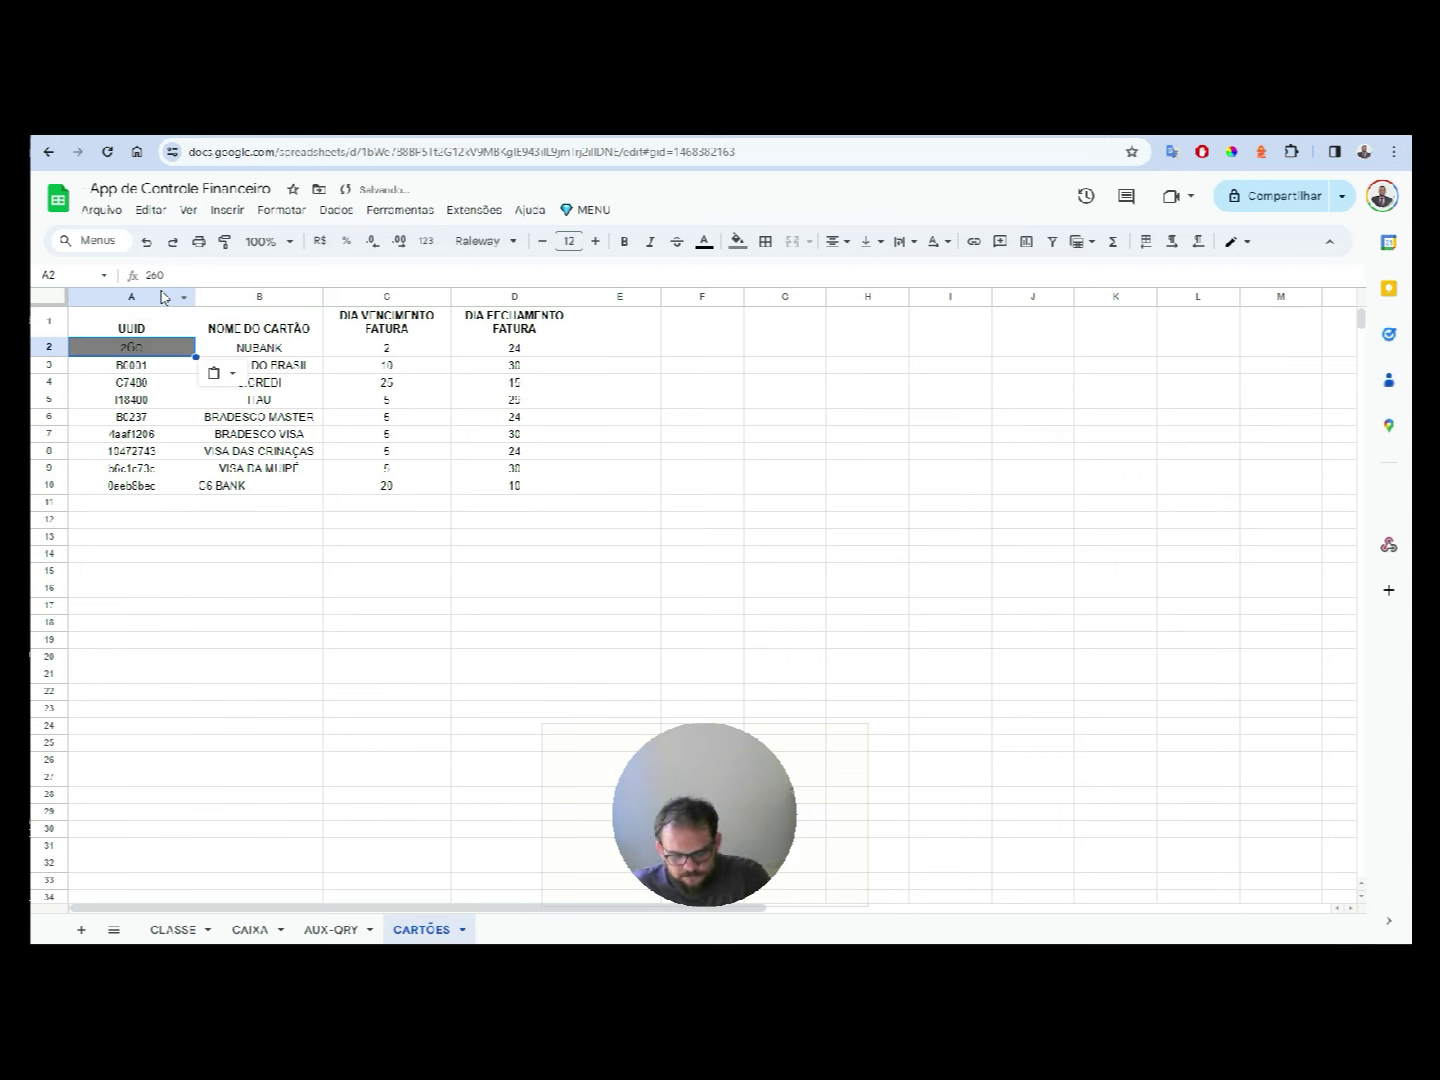
pyautogui.hotkey('ctrl', 'z')
pyautogui.hotkey('ctrl', 'v')
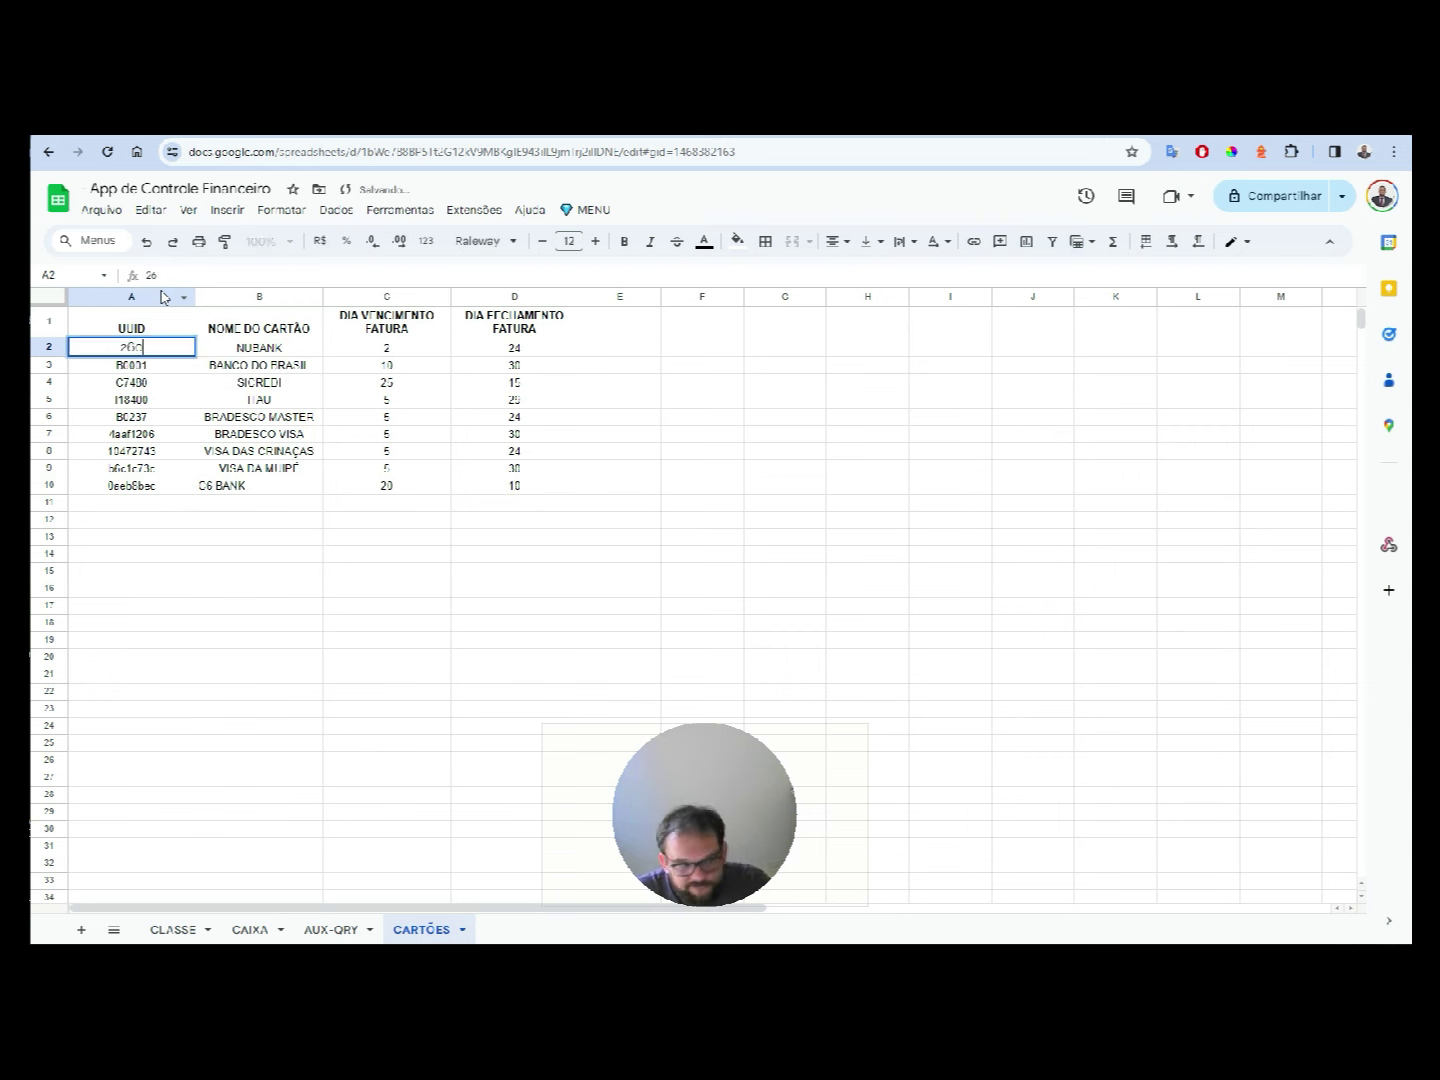
pyautogui.press('Down')
pyautogui.press('Up')
pyautogui.hotkey('ctrl', 'z')
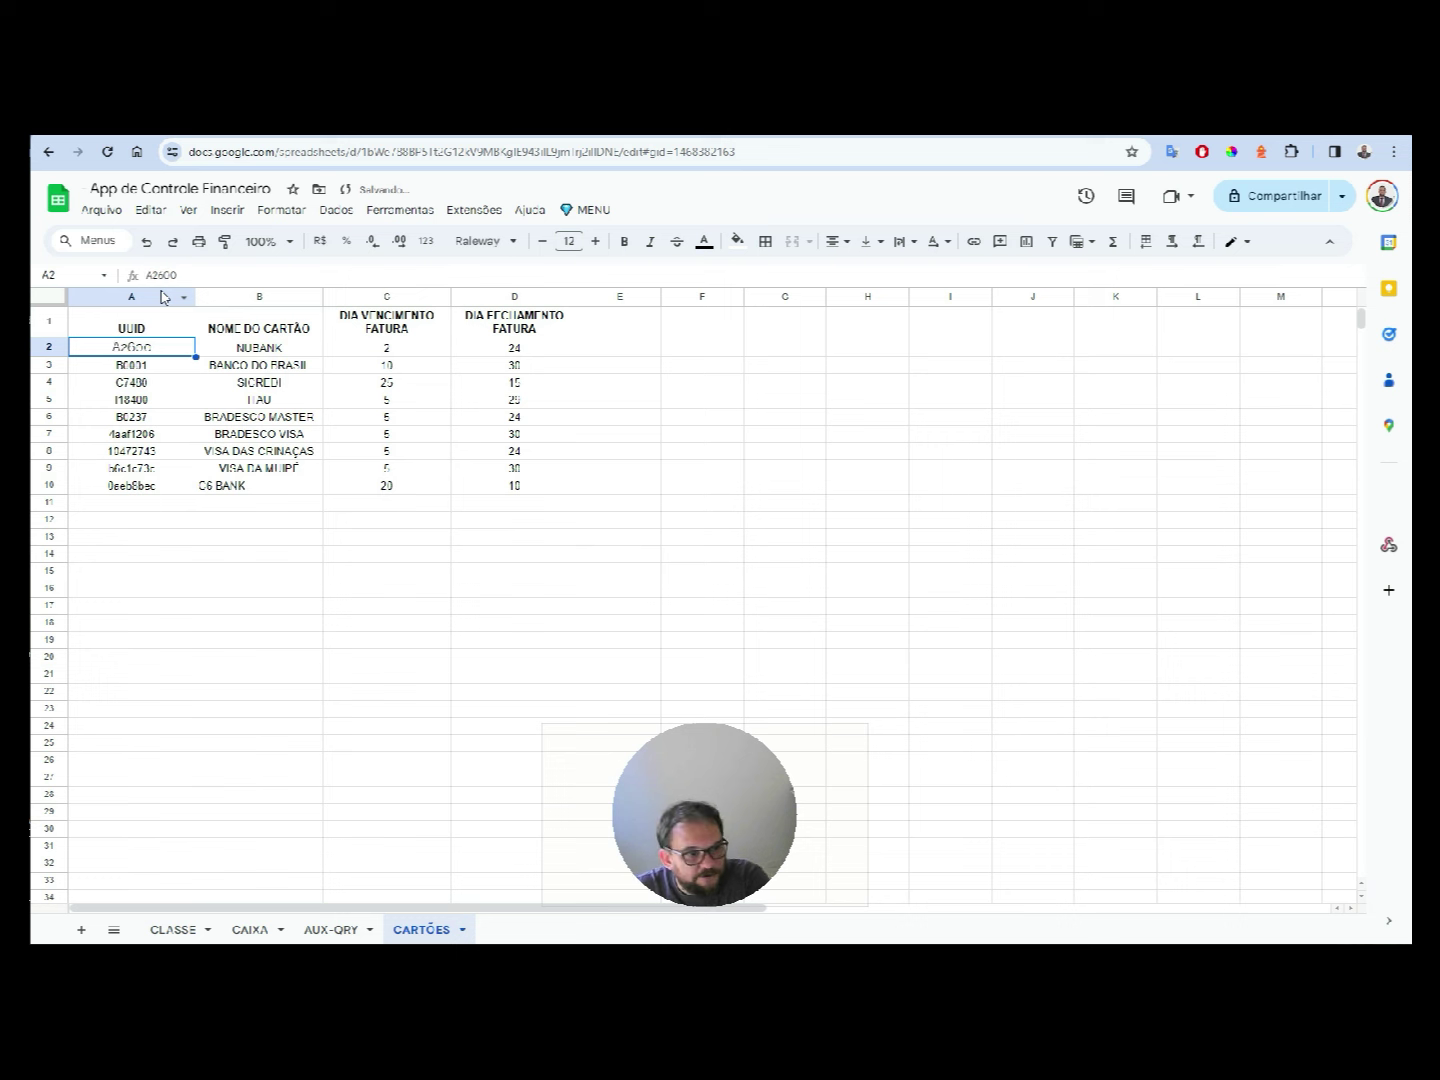
# - Enter a test value 84 in scratch cell B12, clear it, and reselect A2
pyautogui.click(166, 298)
pyautogui.press('Down')
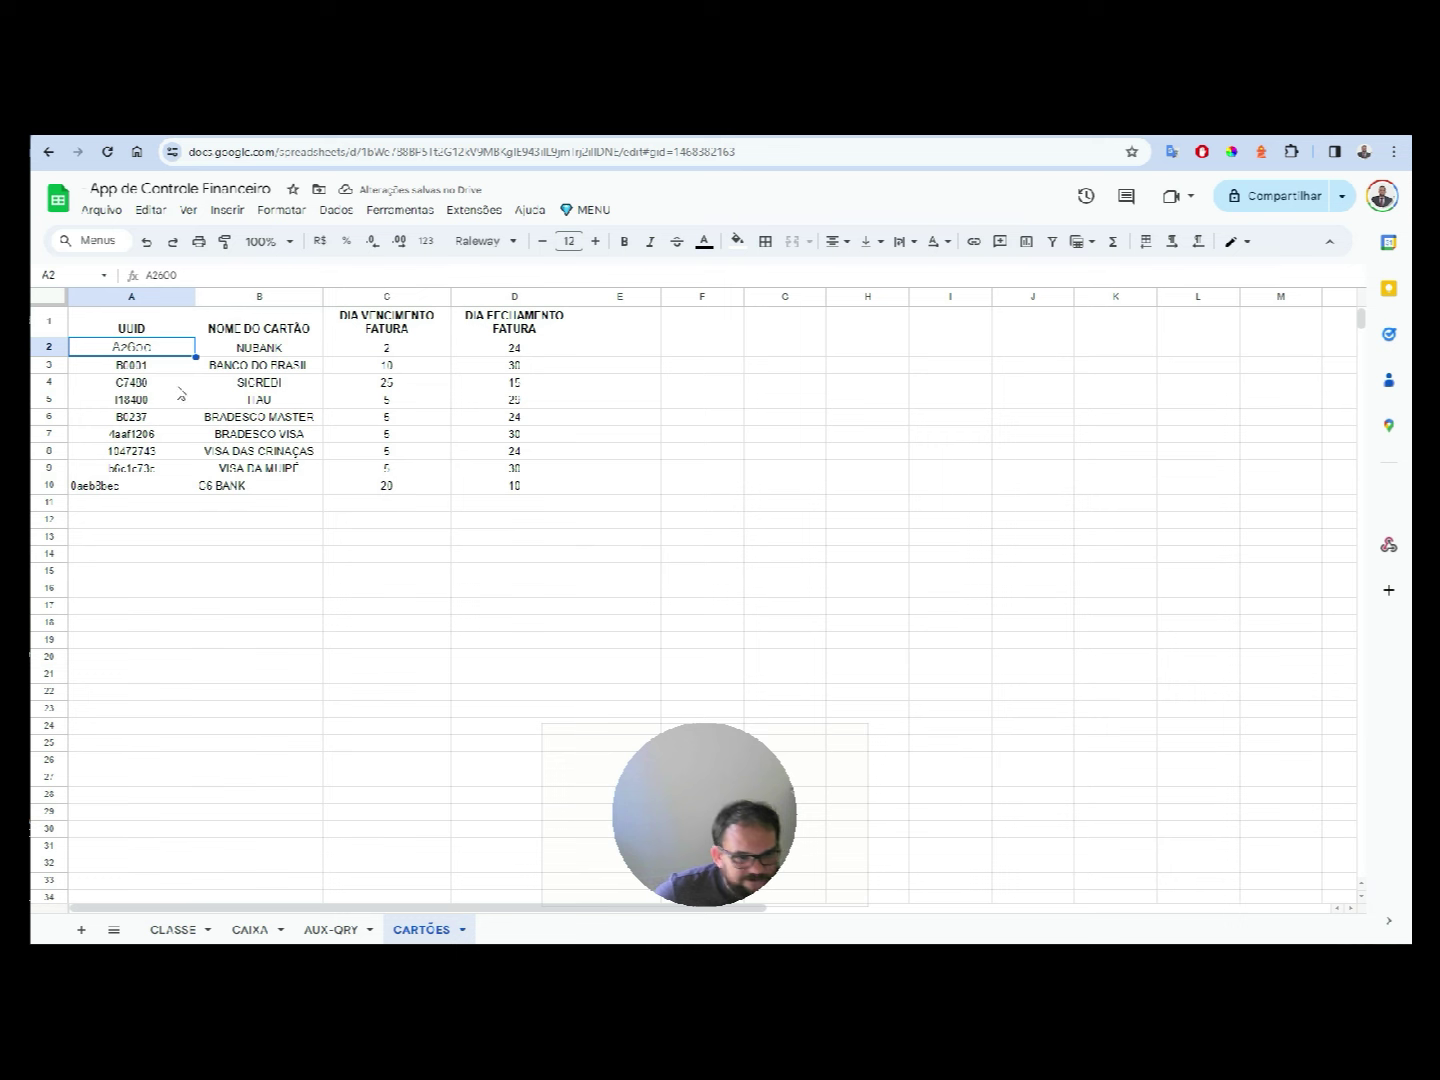
pyautogui.click(268, 518)
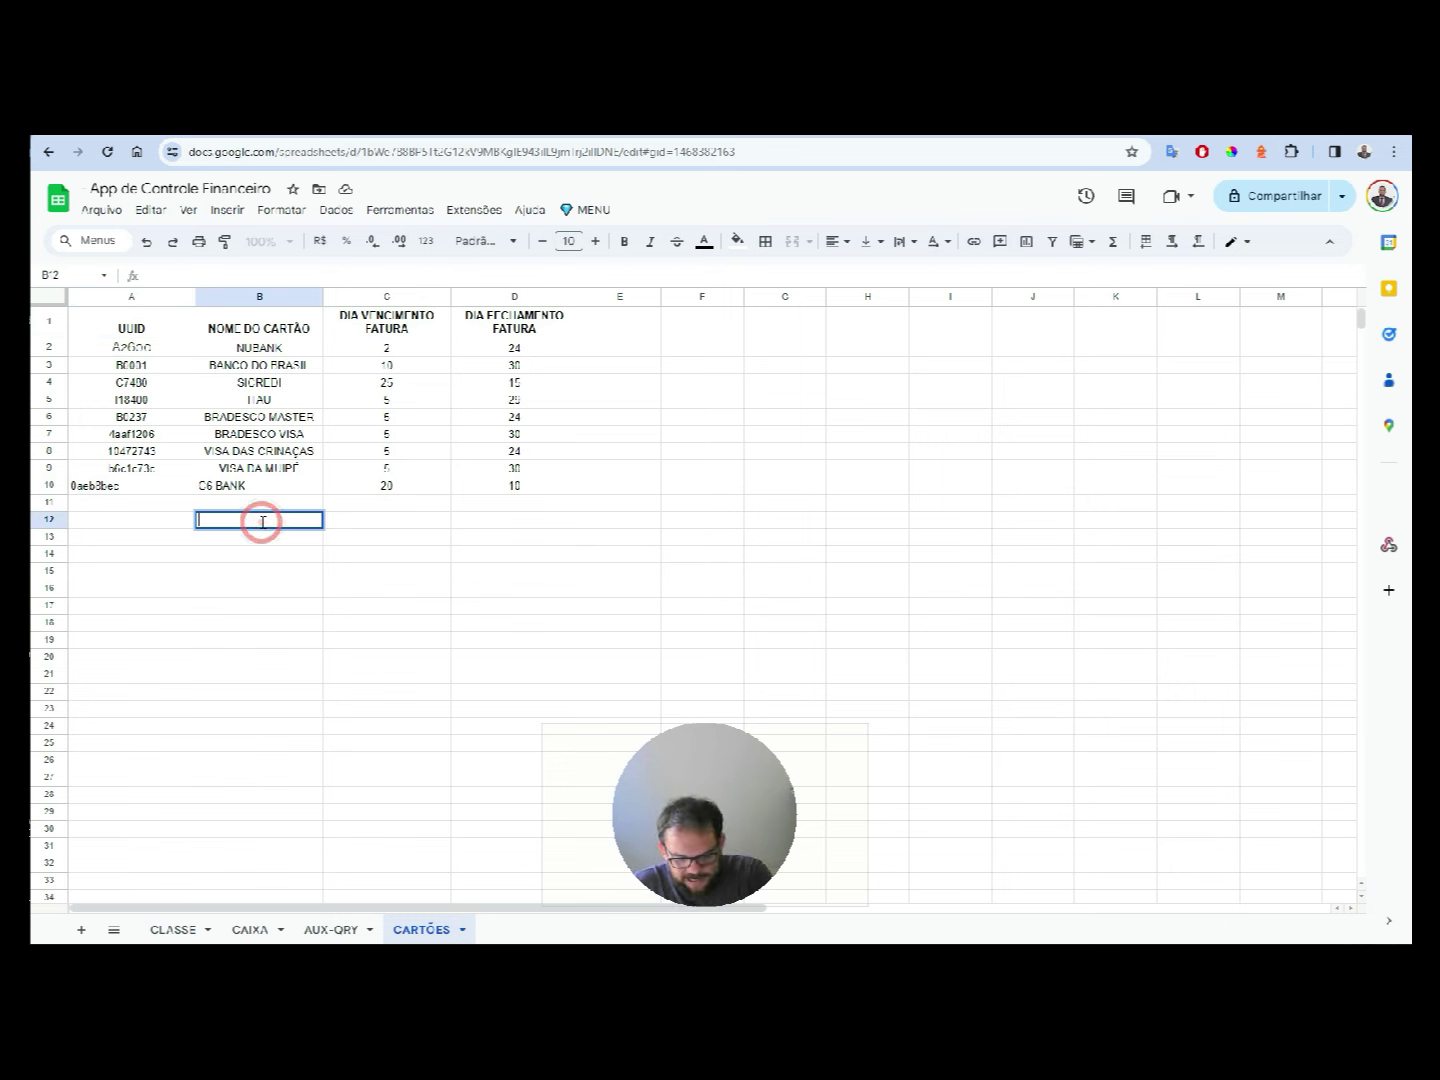
pyautogui.write('84')
pyautogui.press('Return')
pyautogui.click(263, 518)
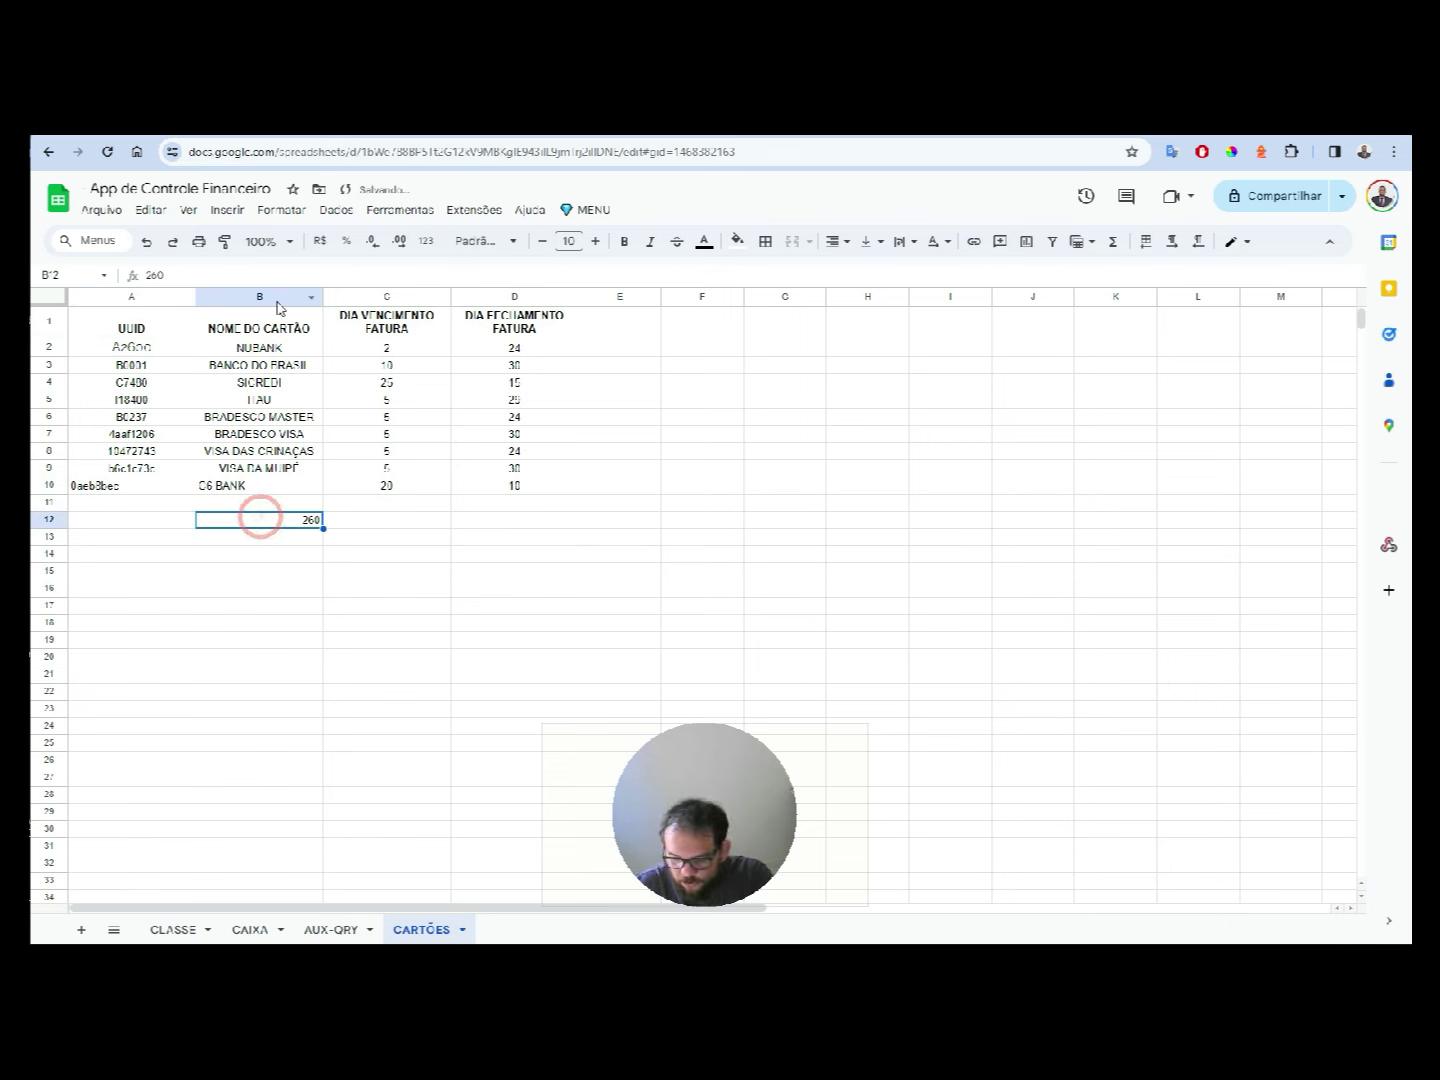
pyautogui.press('Delete')
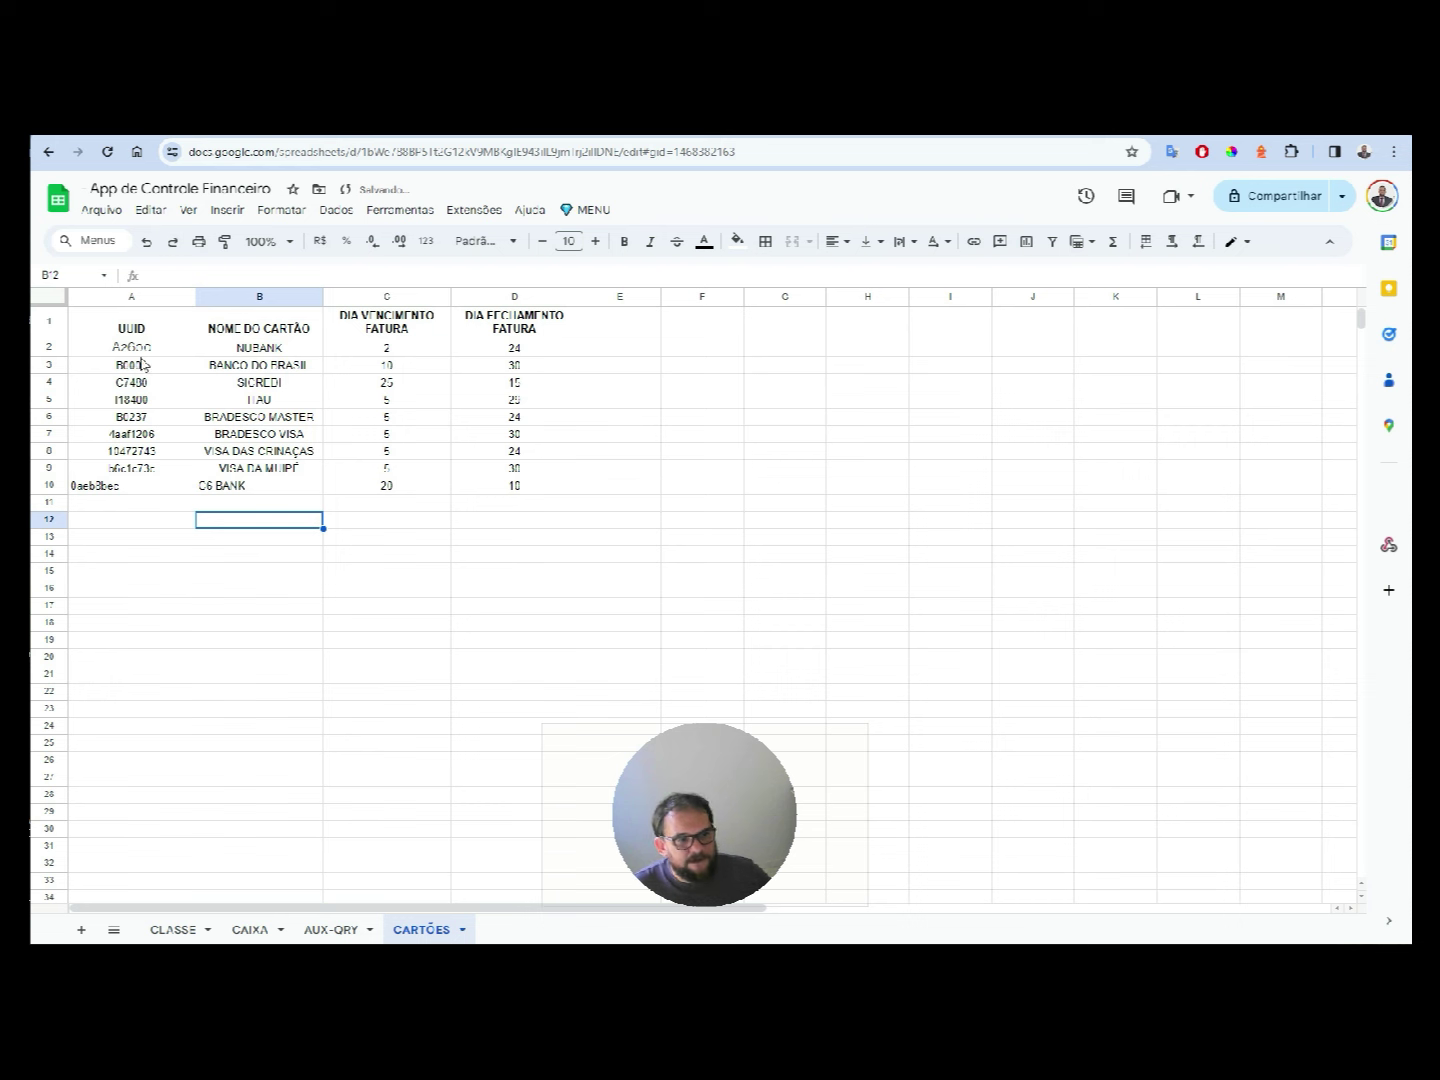
pyautogui.click(140, 352)
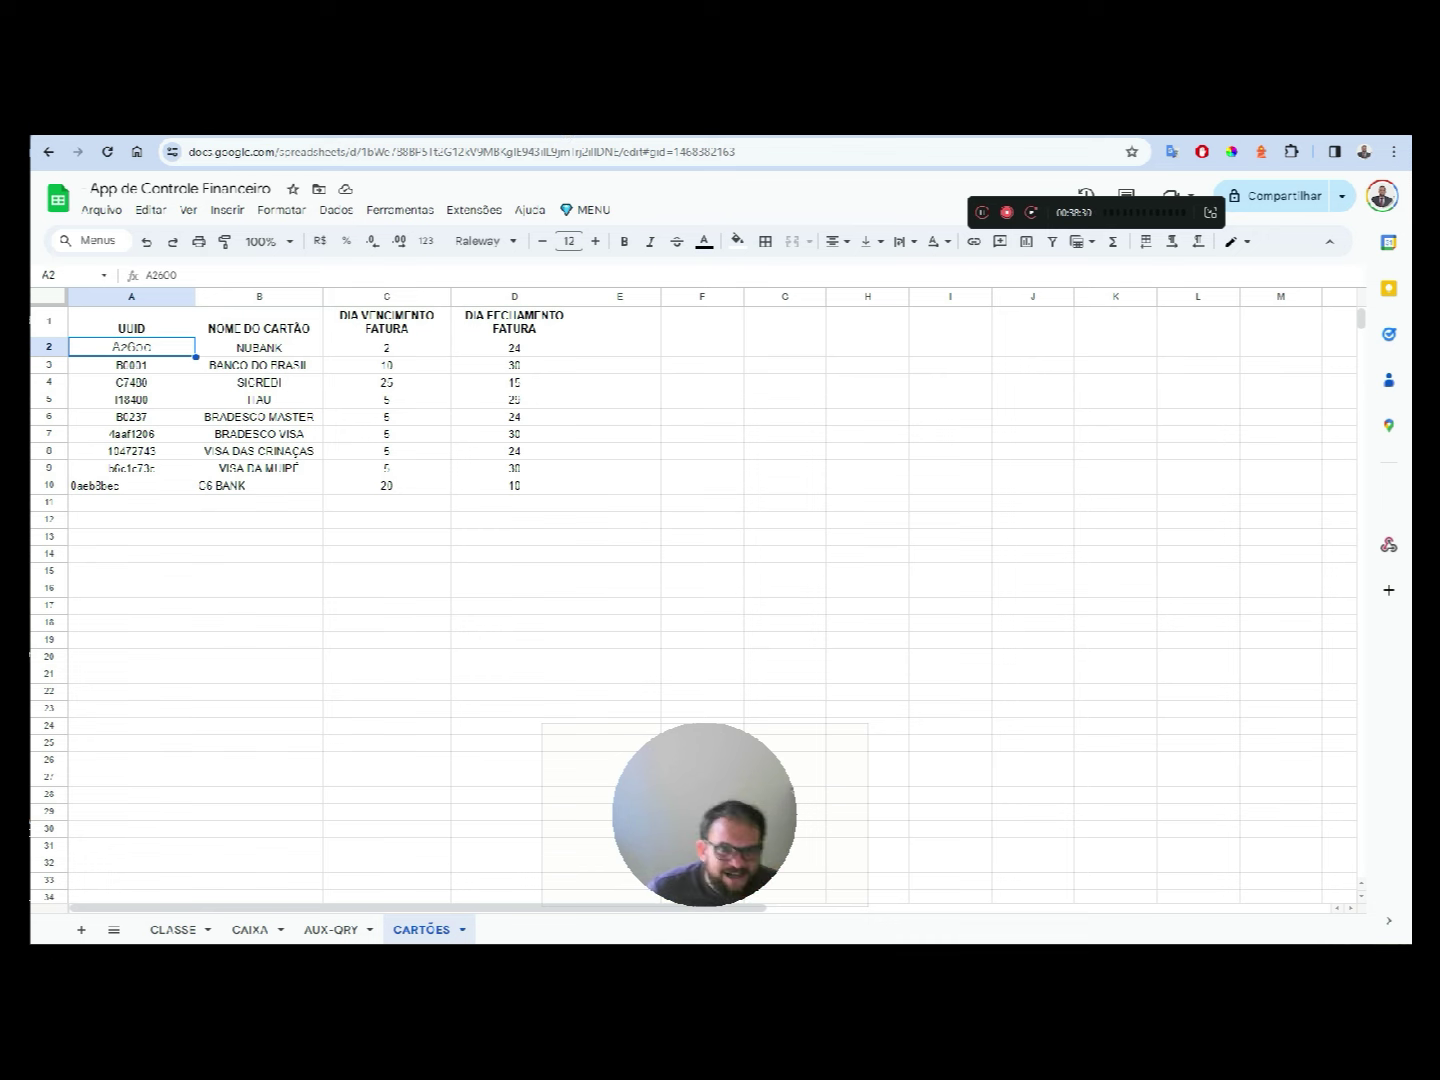
# - Bring up the Looker Studio report and inspect the CAIXA data source's field list
pyautogui.click(549, 140)
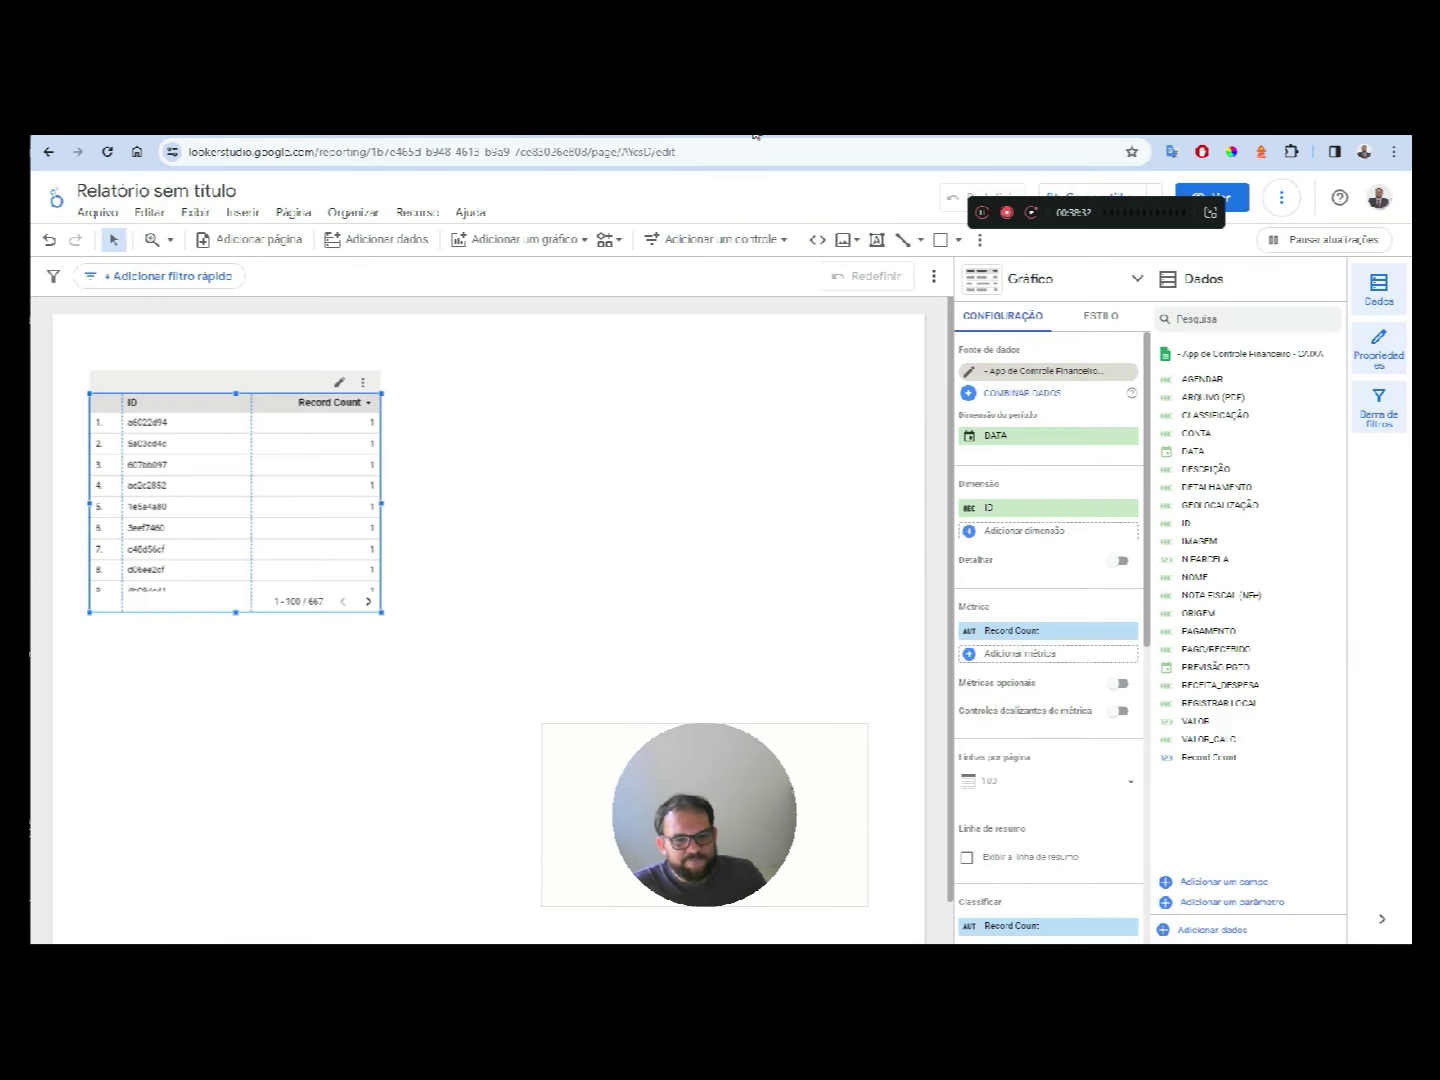
pyautogui.click(751, 138)
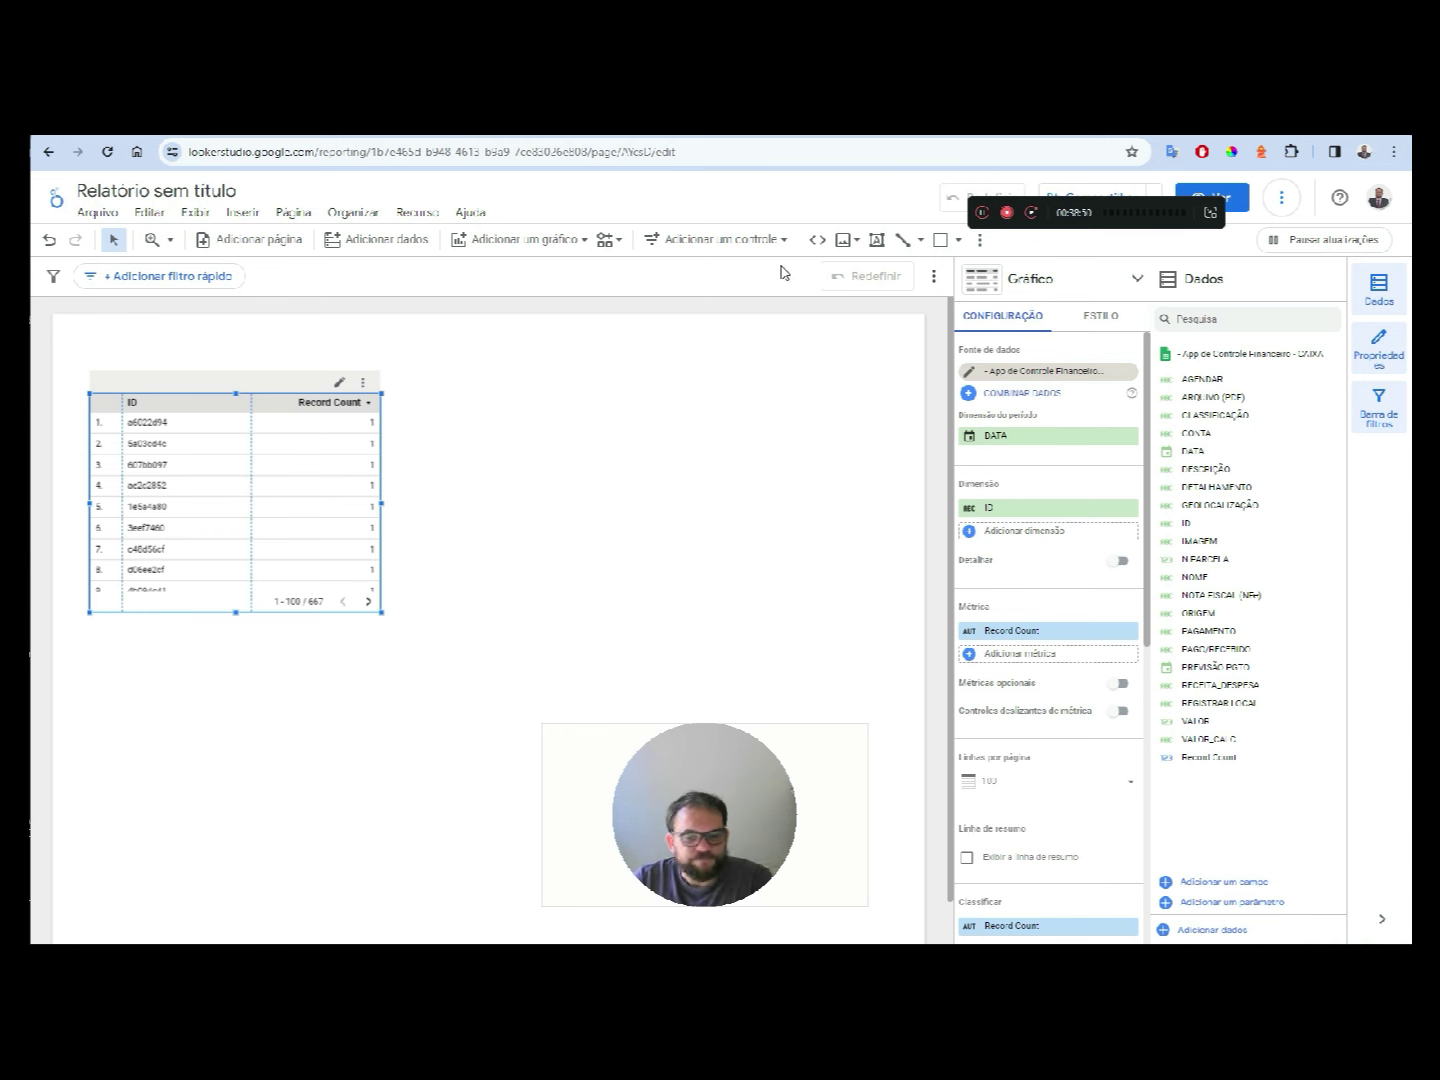
pyautogui.moveTo(1043, 370)
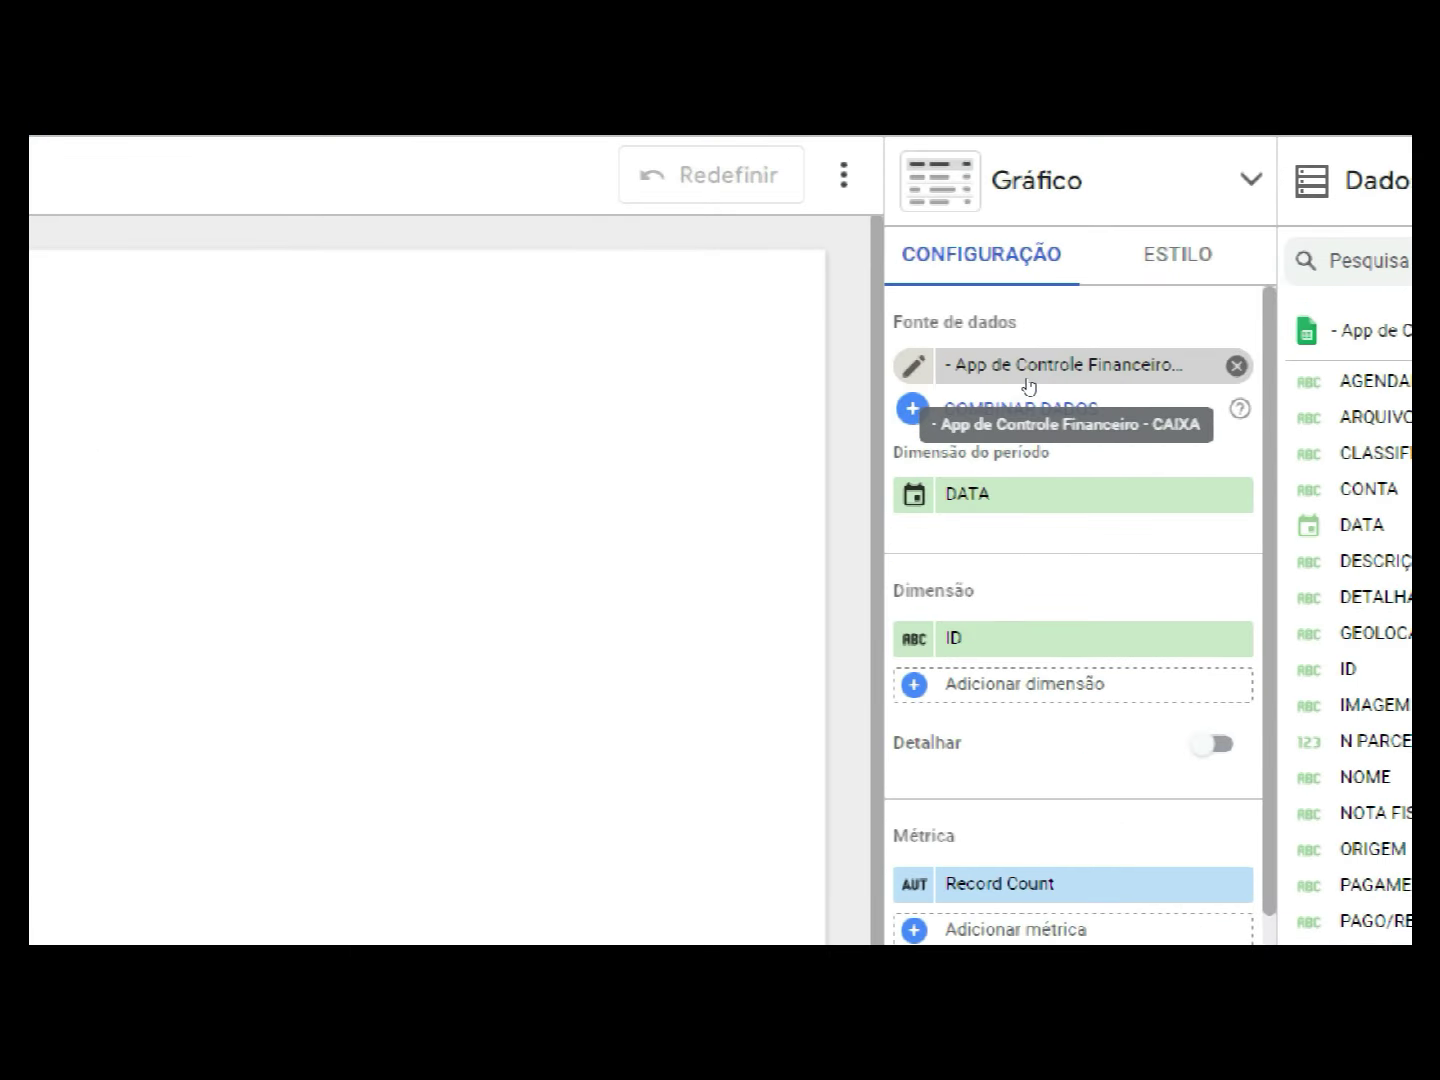
pyautogui.click(967, 377)
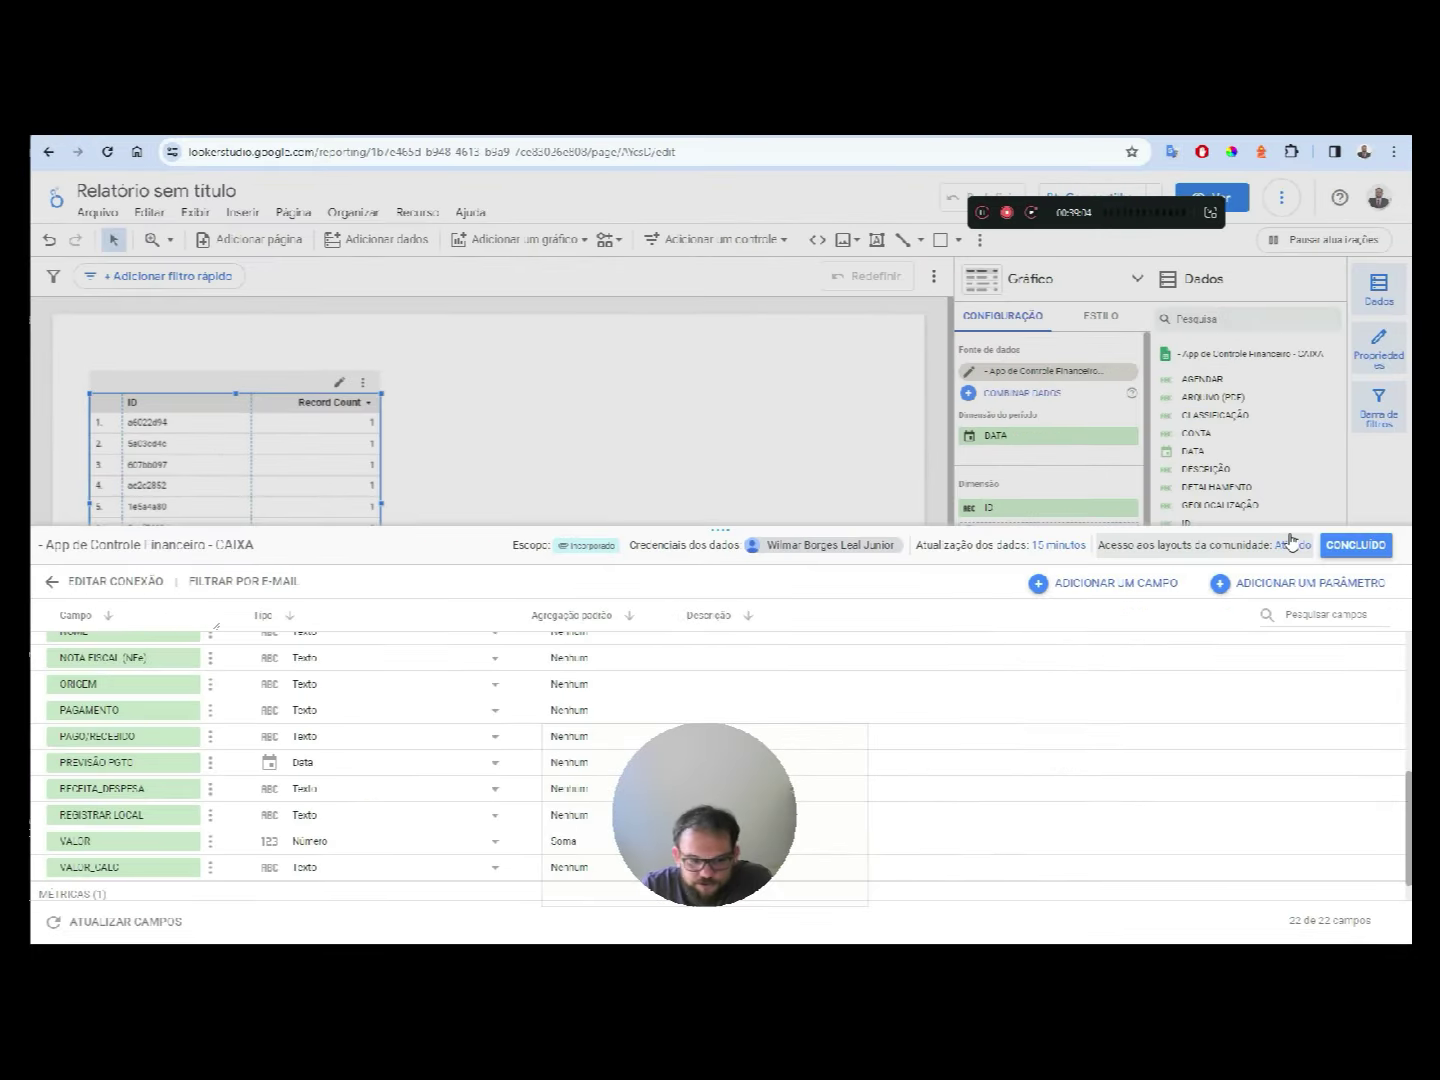
pyautogui.click(1356, 545)
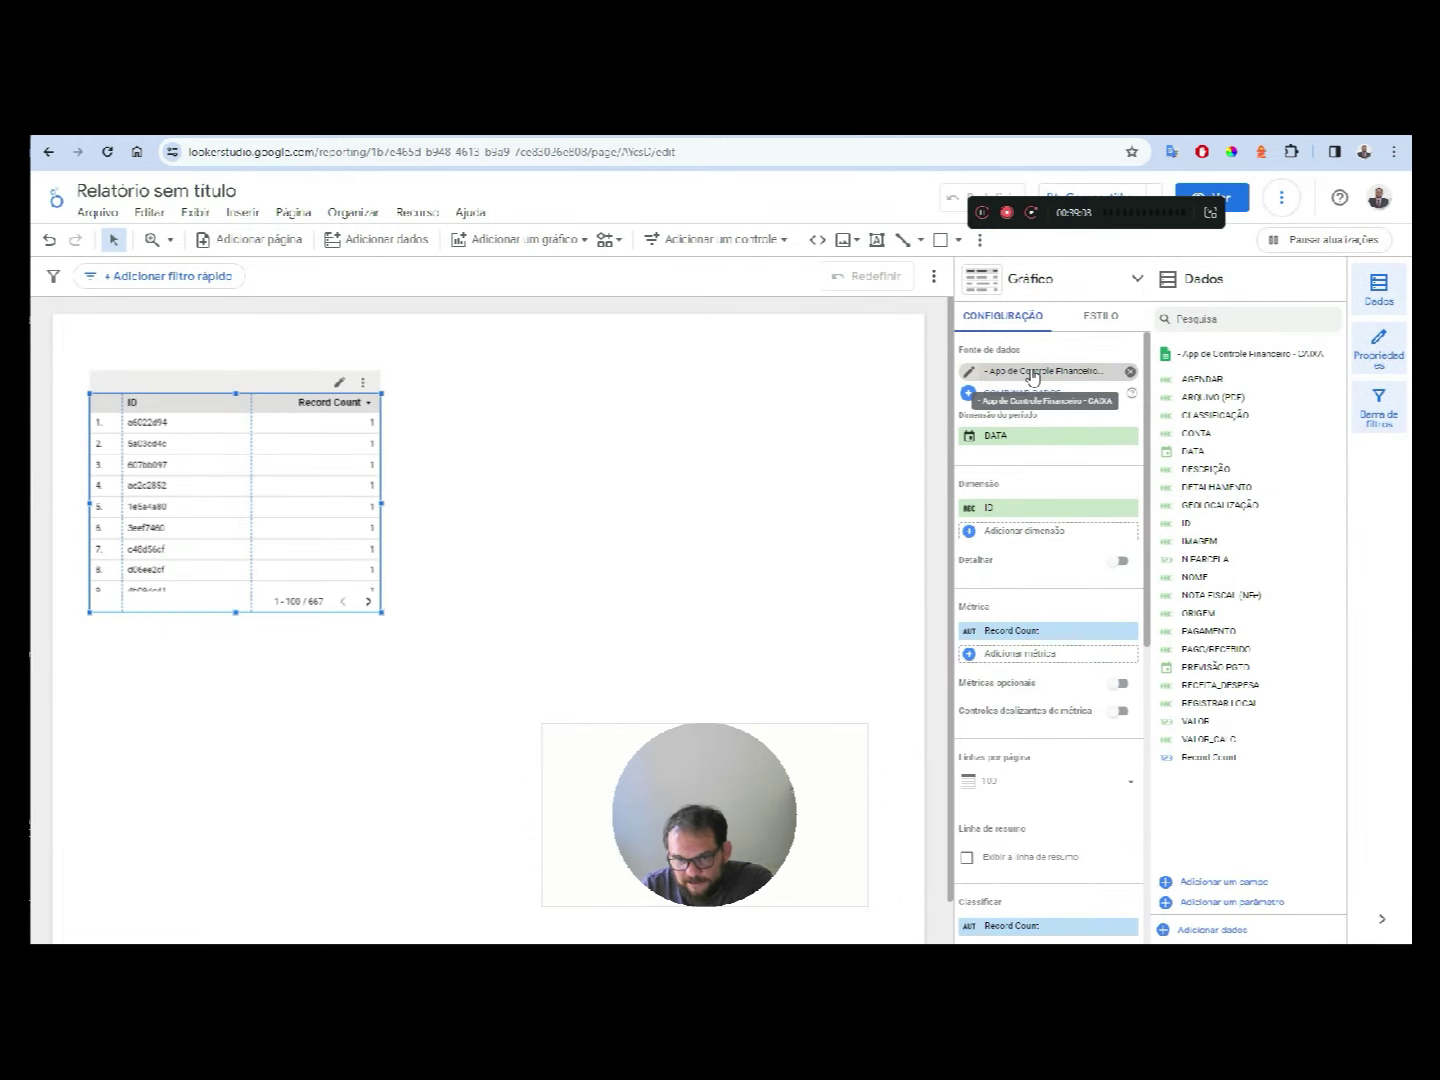
# - Browse the available data sources without changing anything, then return to the card spreadsheet
pyautogui.click(1031, 373)
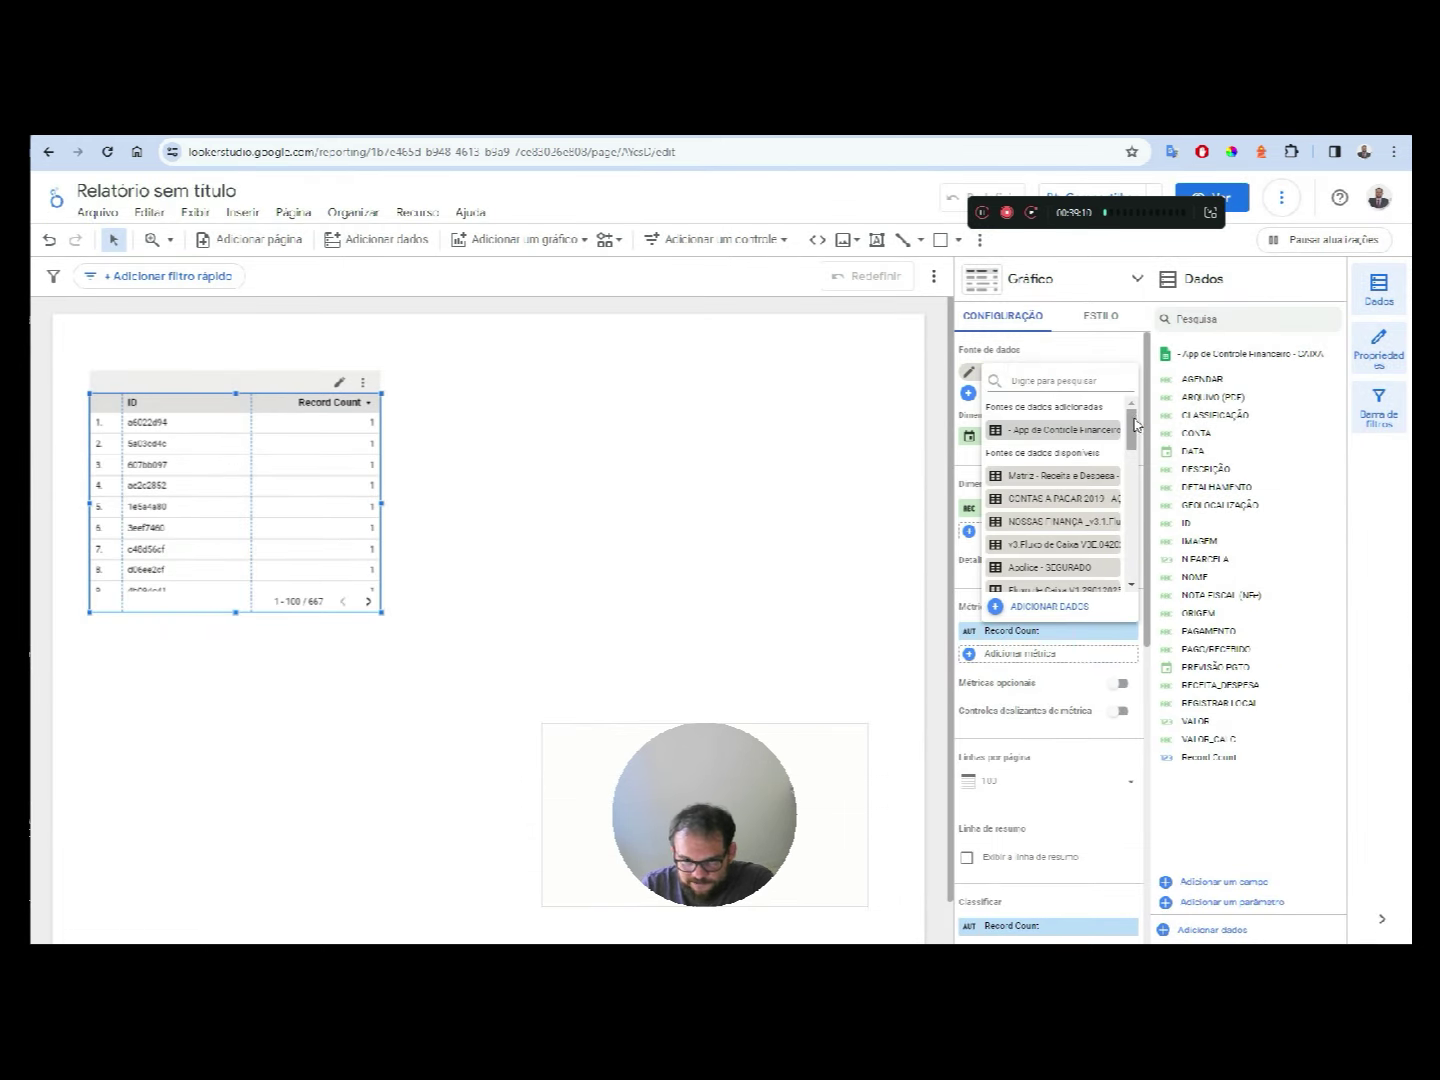
pyautogui.scroll(-2, 1140, 440)
pyautogui.scroll(-2, 1140, 440)
pyautogui.scroll(-2, 1150, 446)
pyautogui.scroll(5, 1147, 440)
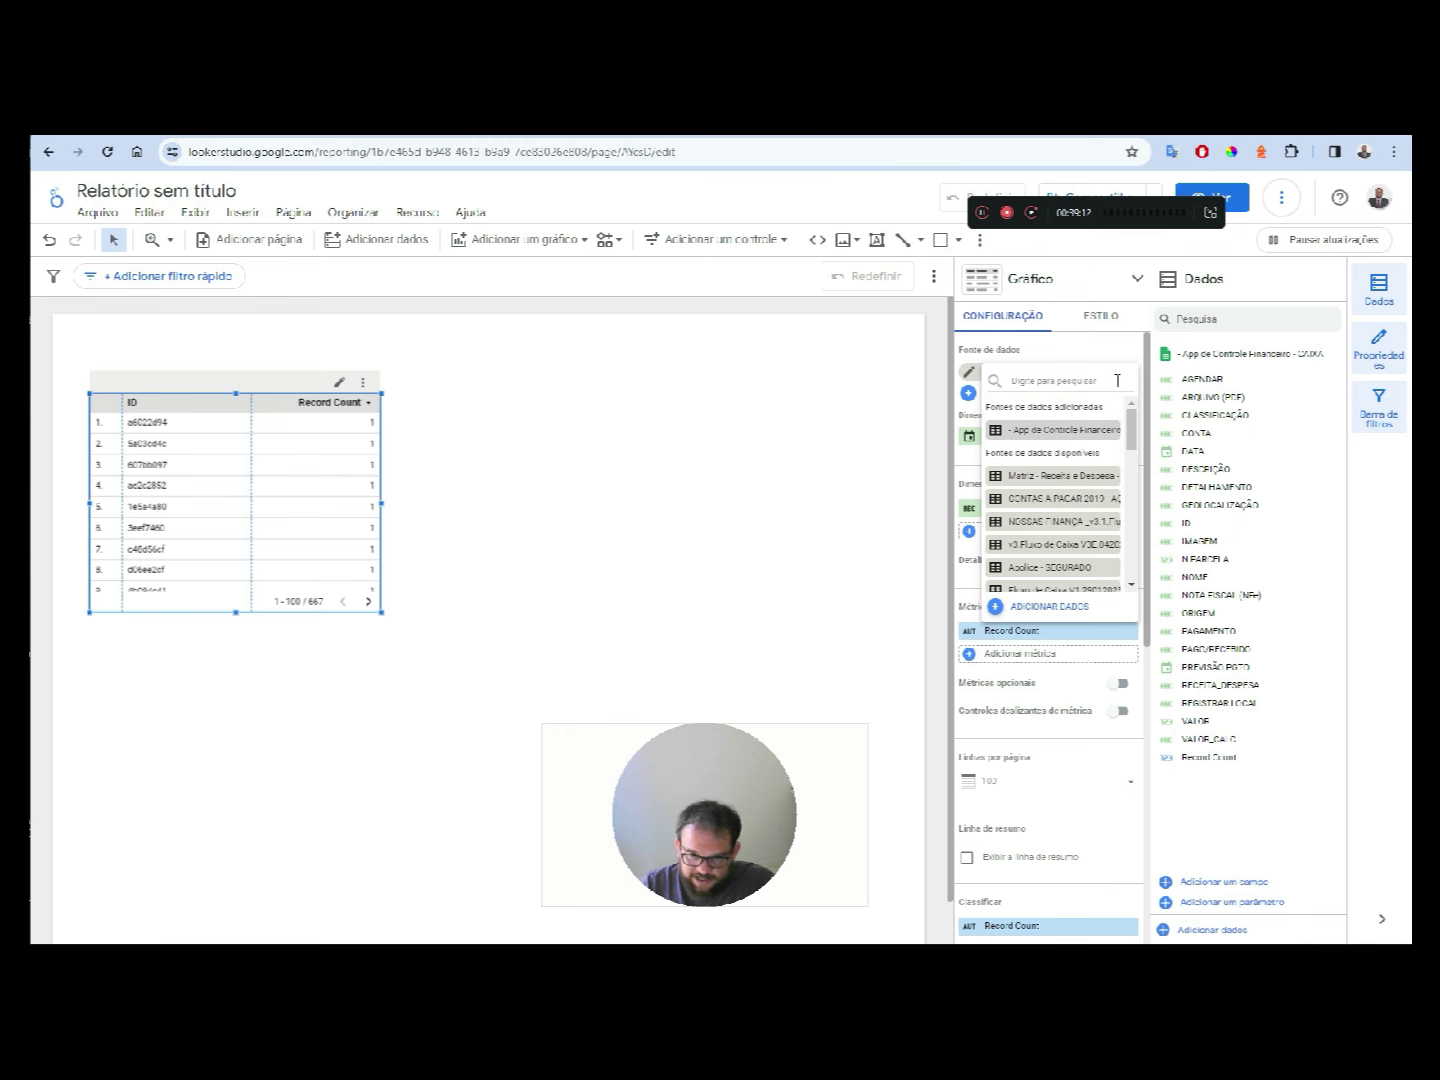
pyautogui.click(939, 393)
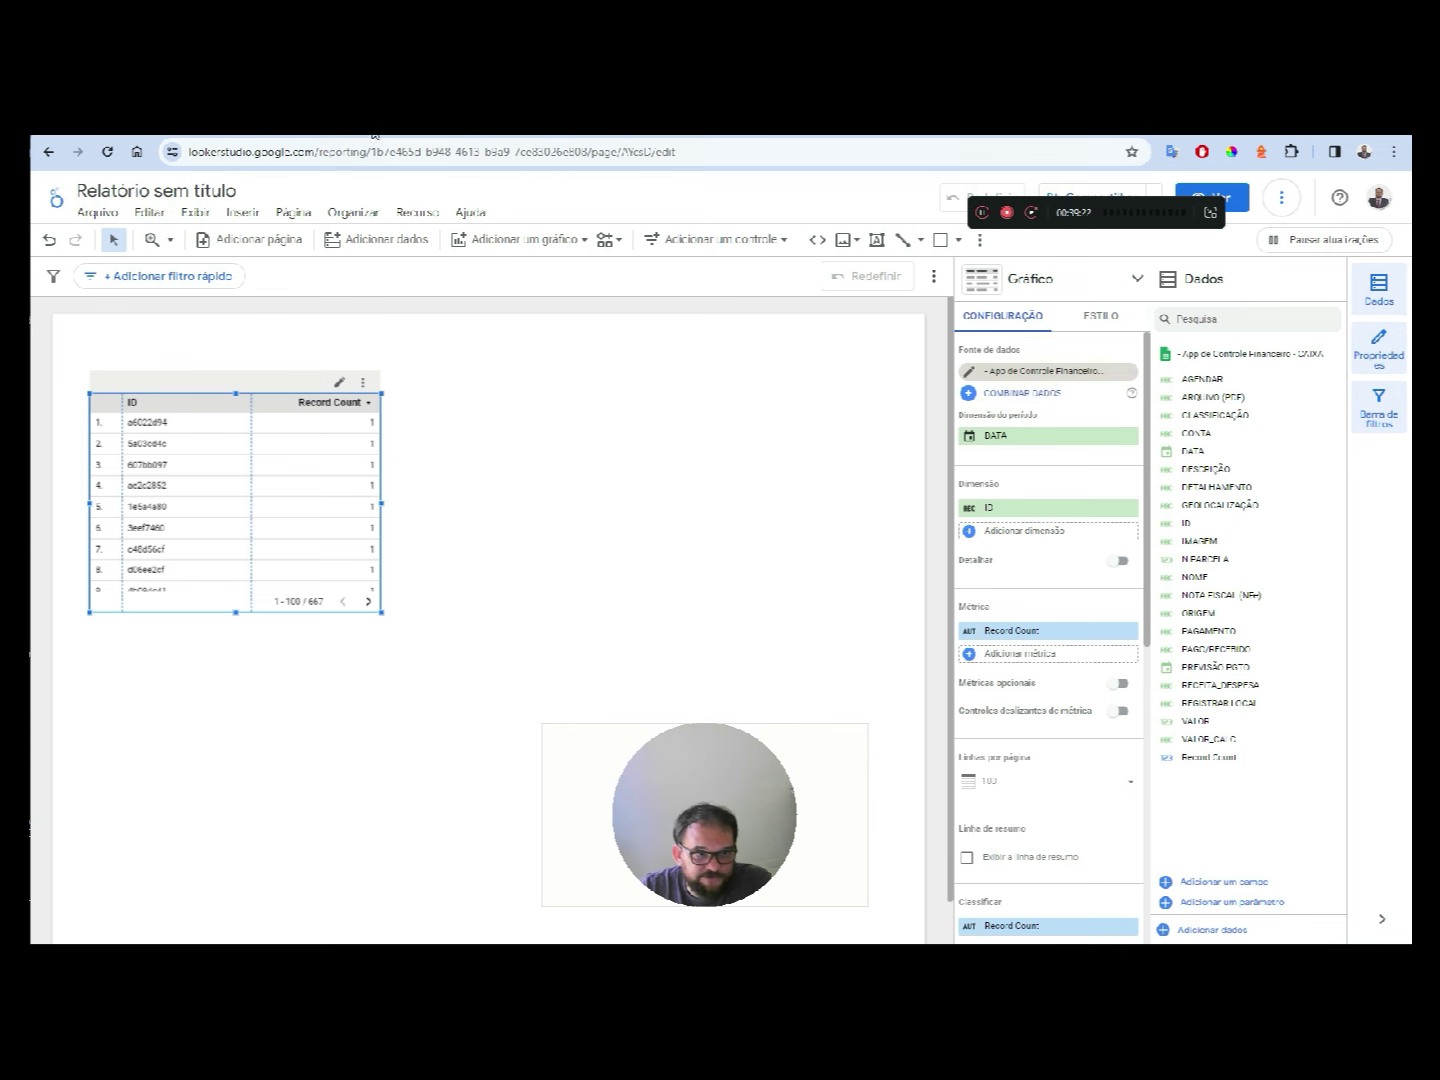
pyautogui.click(471, 139)
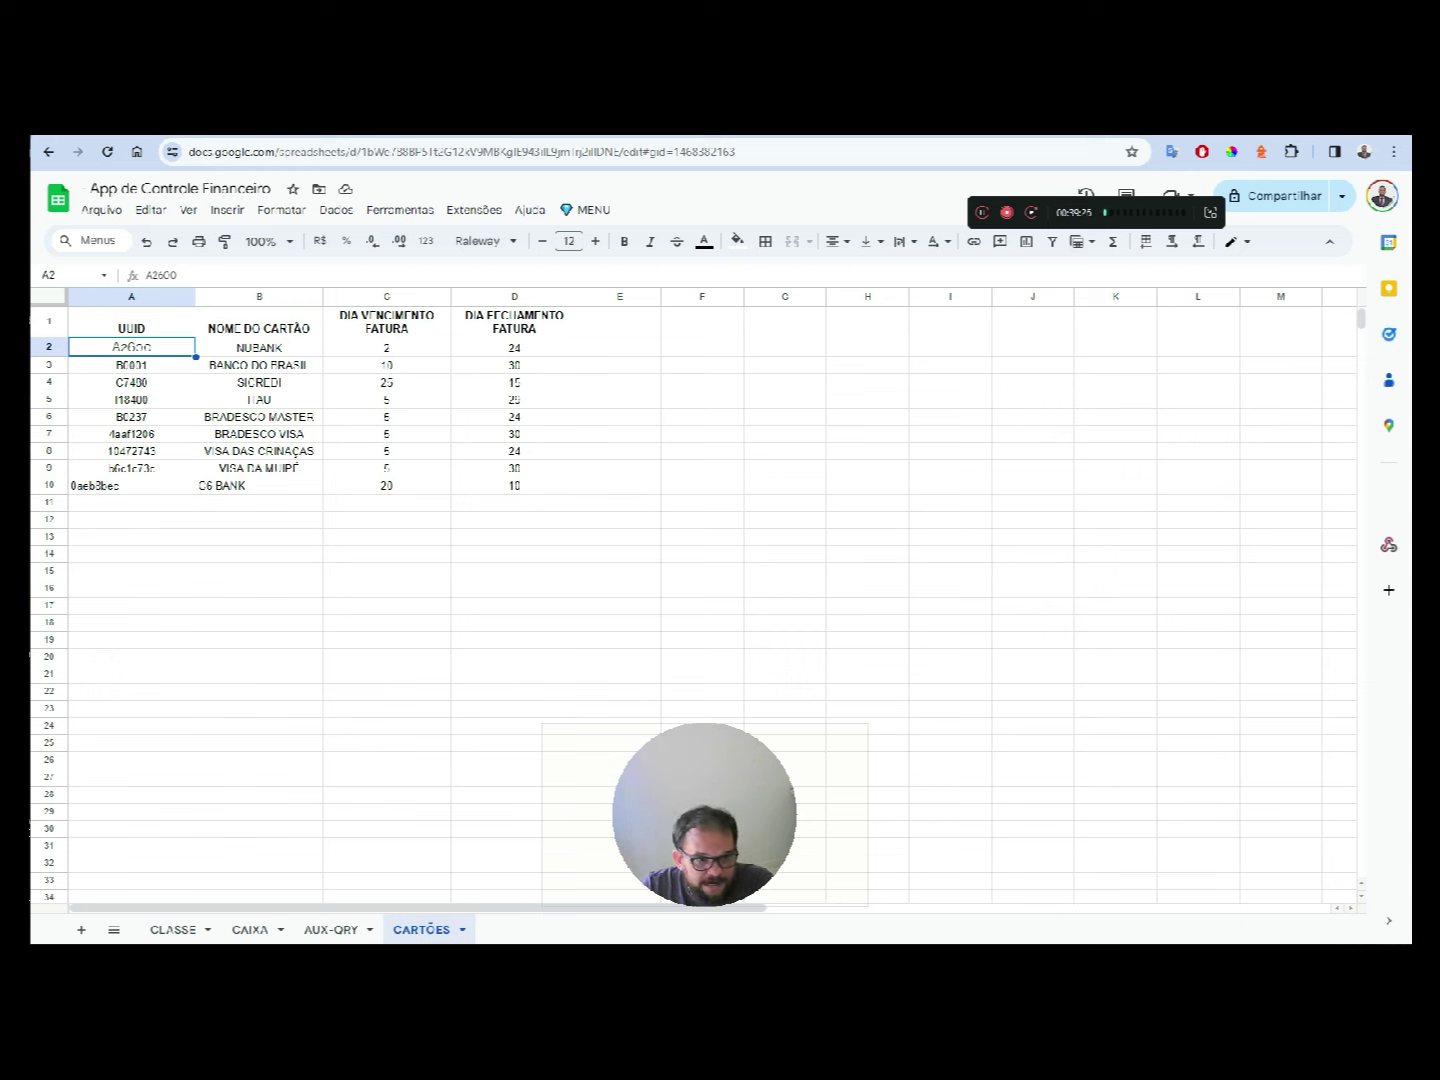
pyautogui.moveTo(262, 350); pyautogui.dragTo(277, 500)
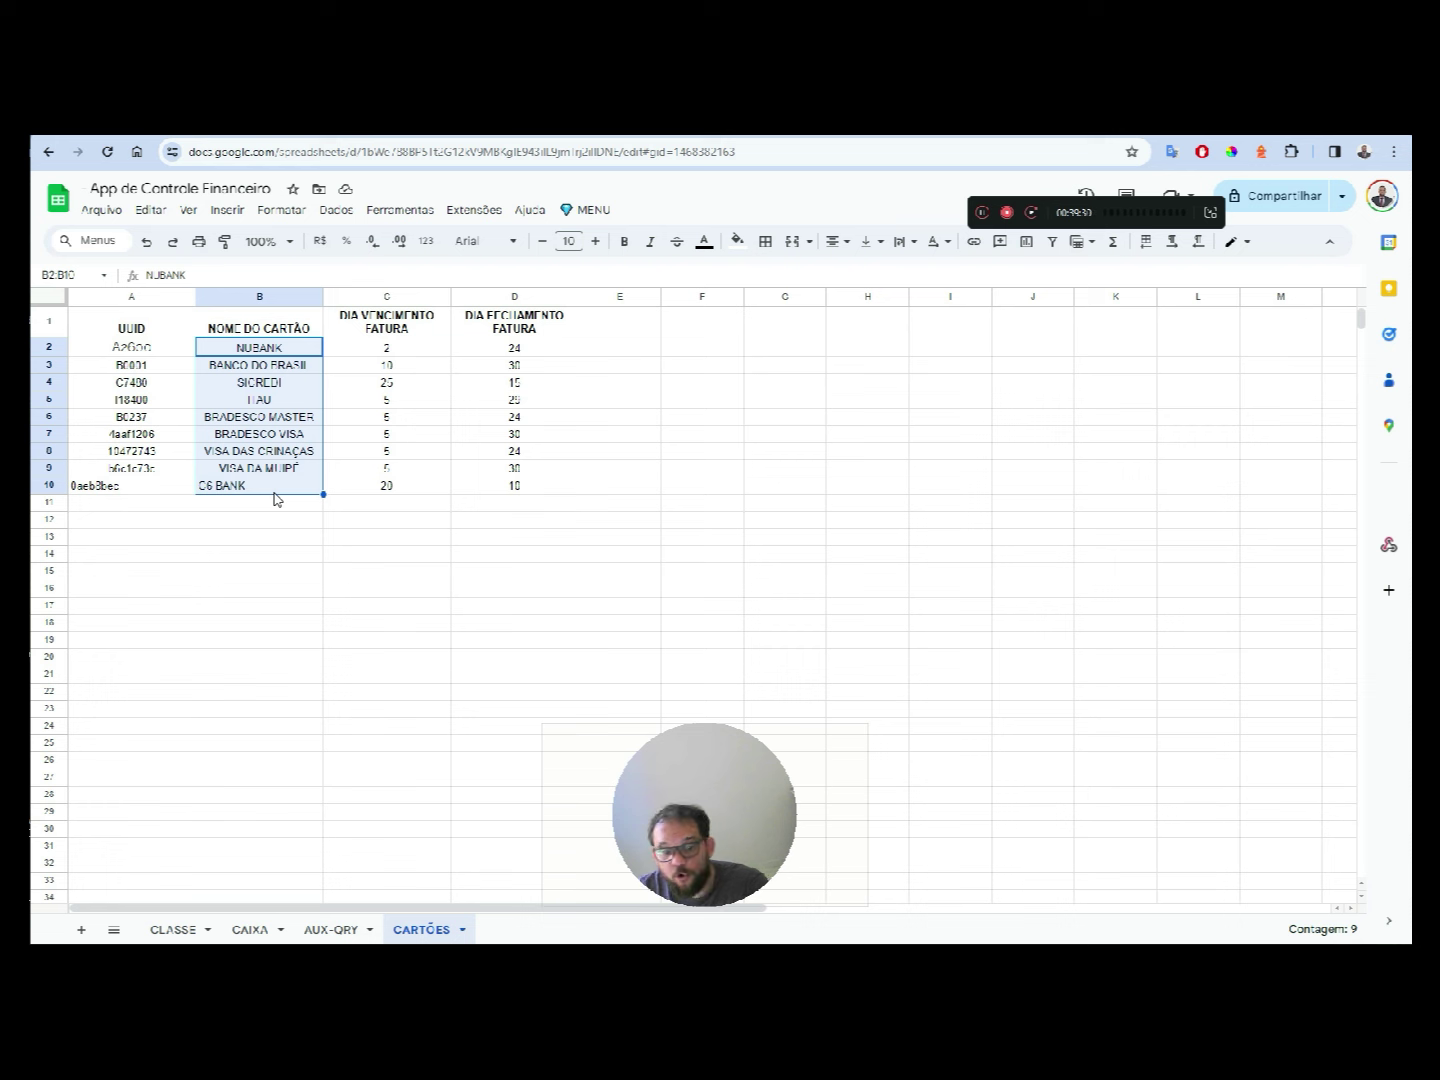
pyautogui.click(541, 322)
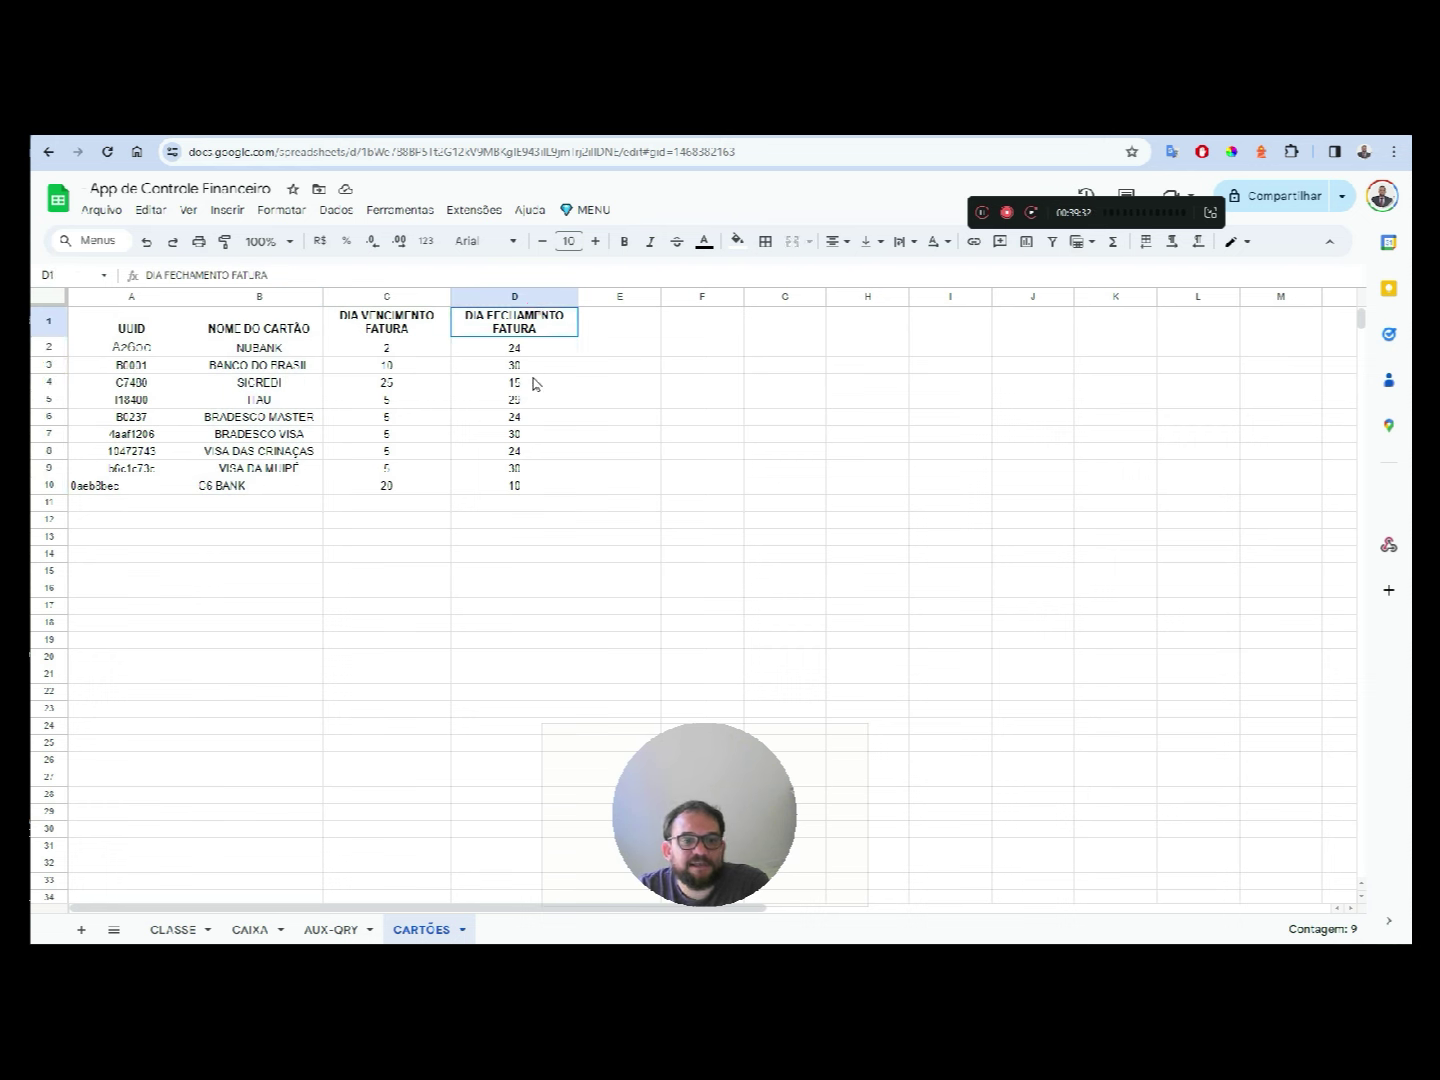
pyautogui.moveTo(540, 319); pyautogui.dragTo(94, 498)
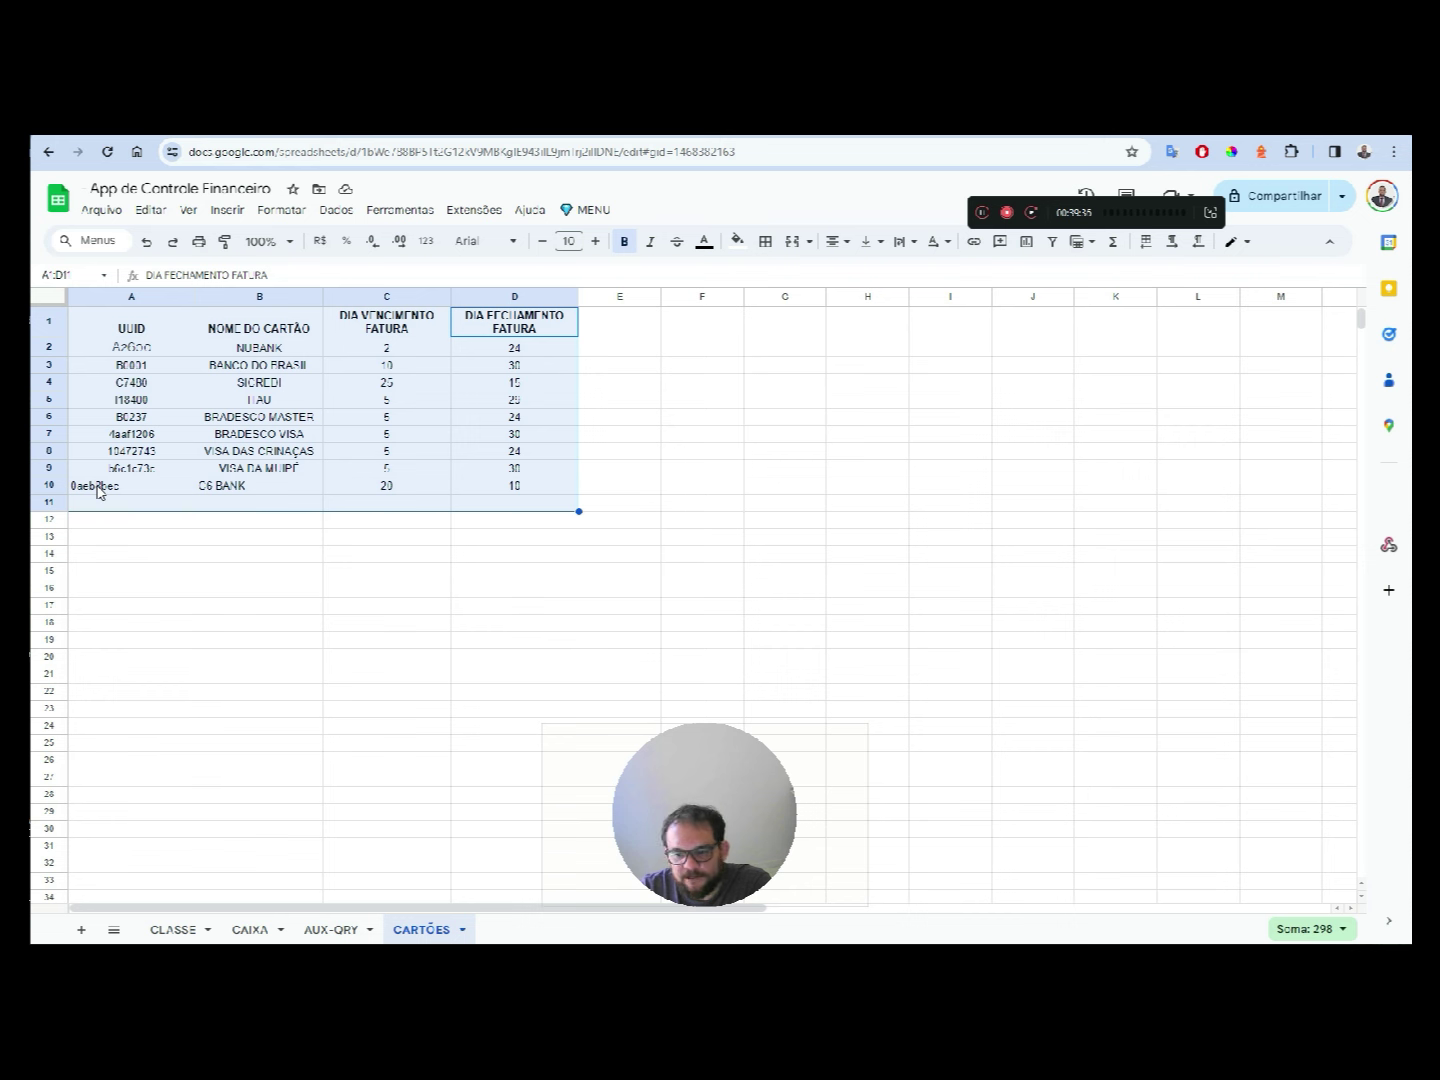
pyautogui.click(240, 930)
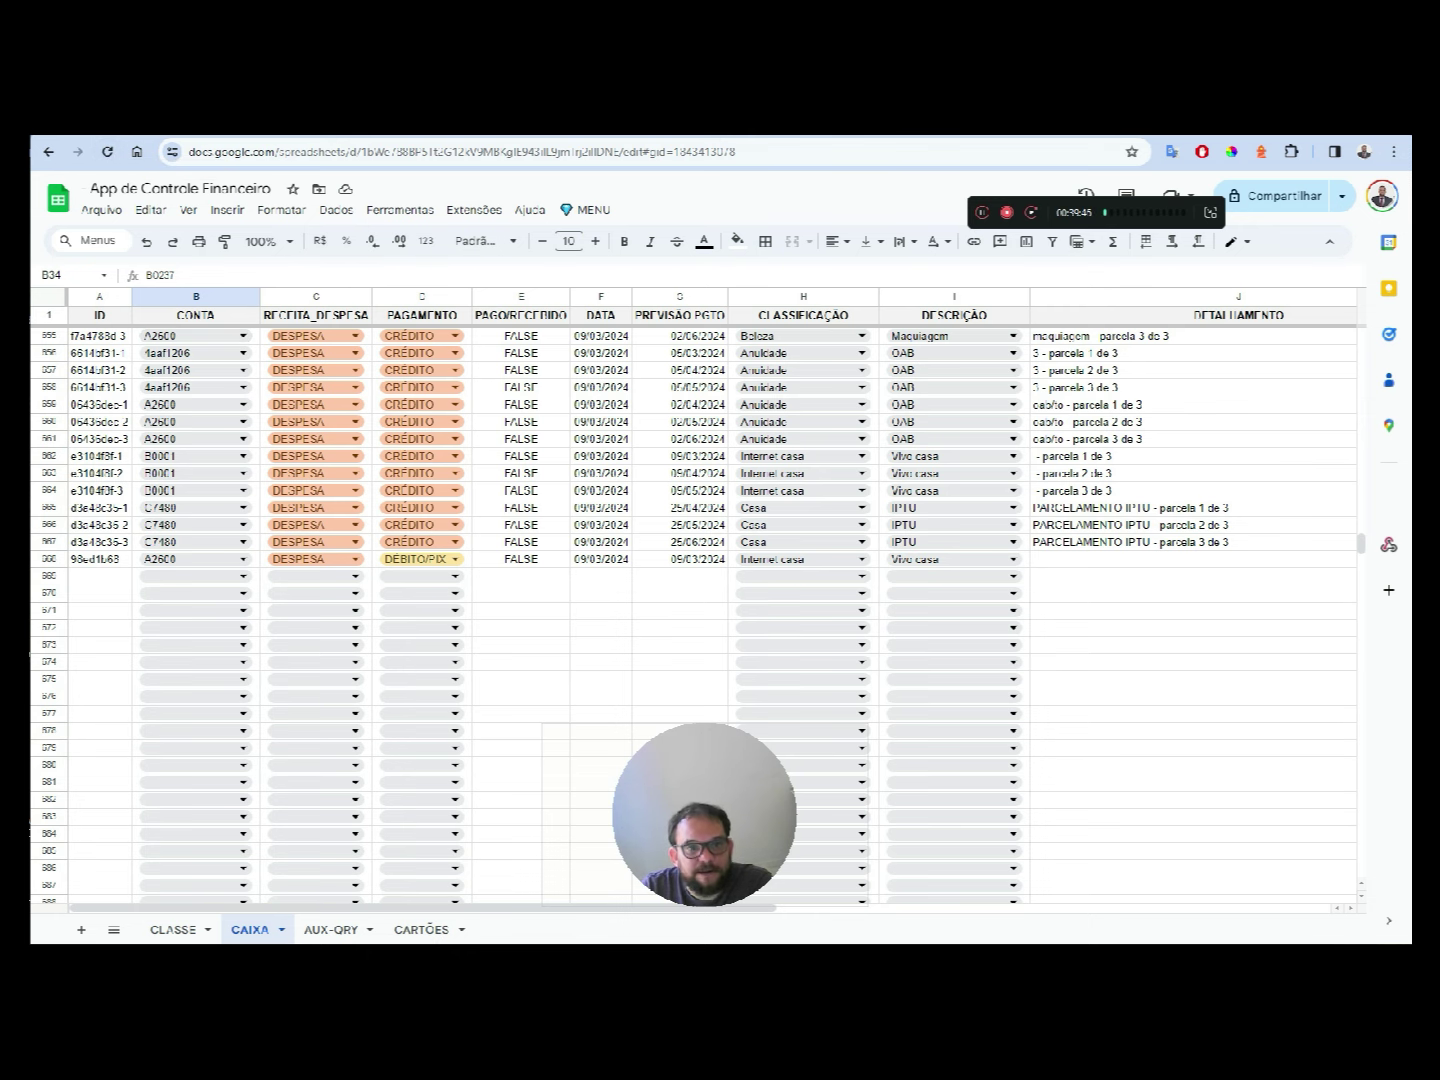
pyautogui.hotkey('ctrl', 'Tab')
pyautogui.hotkey('ctrl', 'Tab')
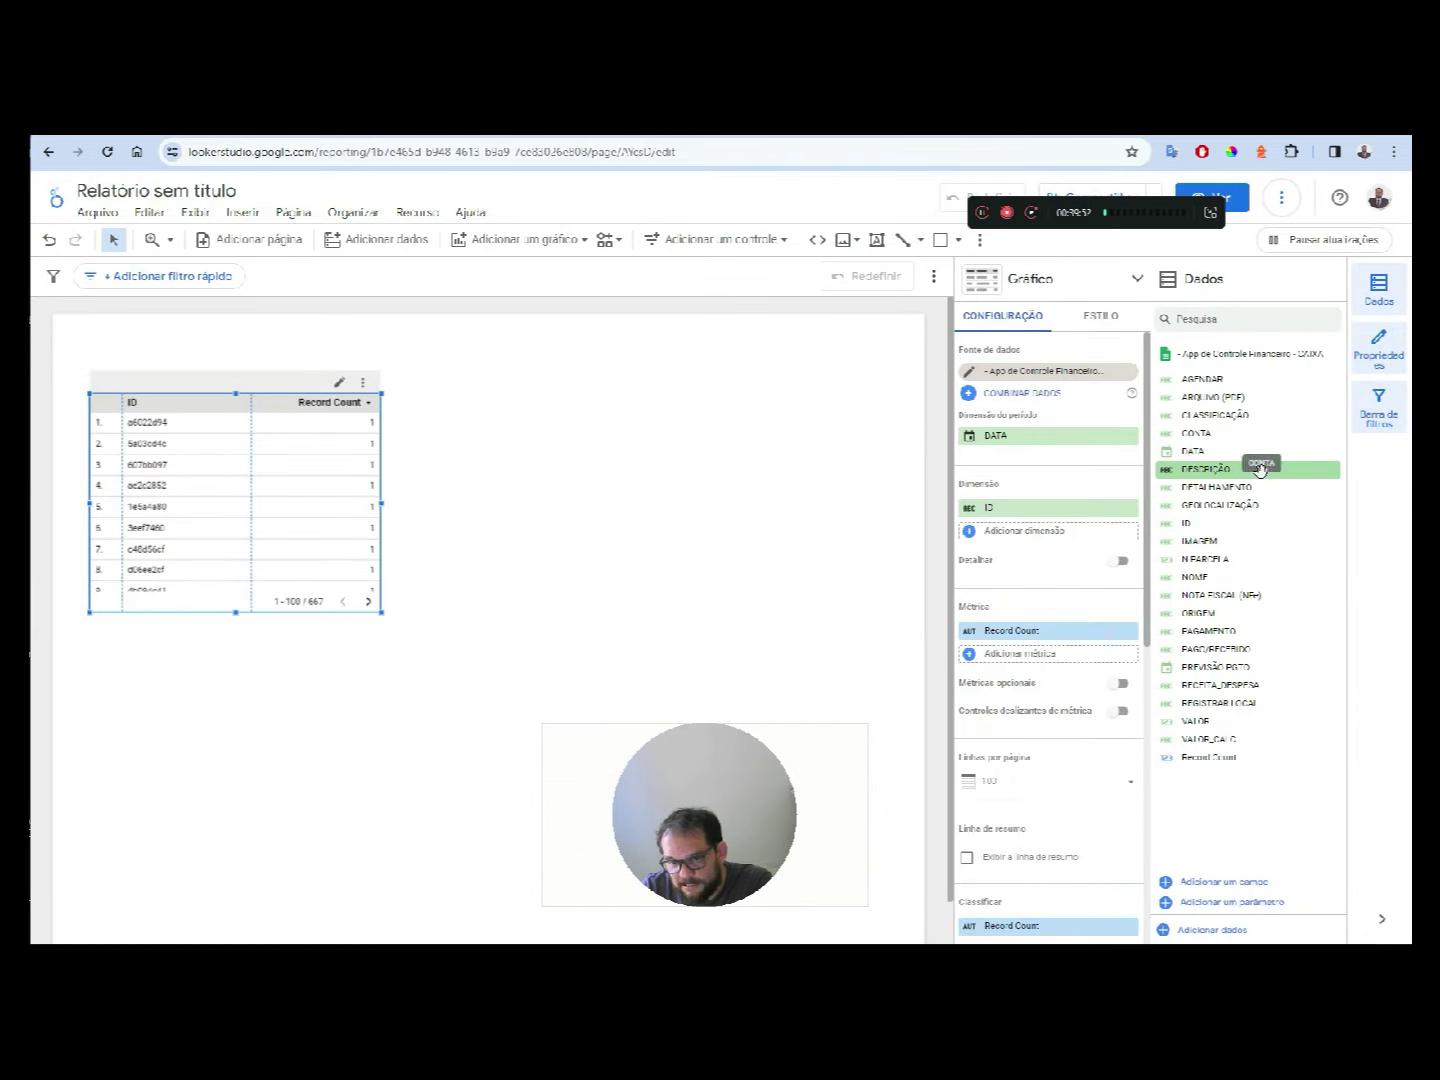
# - Add CONTA as a second dimension and widen the ID table, then delete the whole table
pyautogui.moveTo(1245, 433); pyautogui.dragTo(1050, 526)
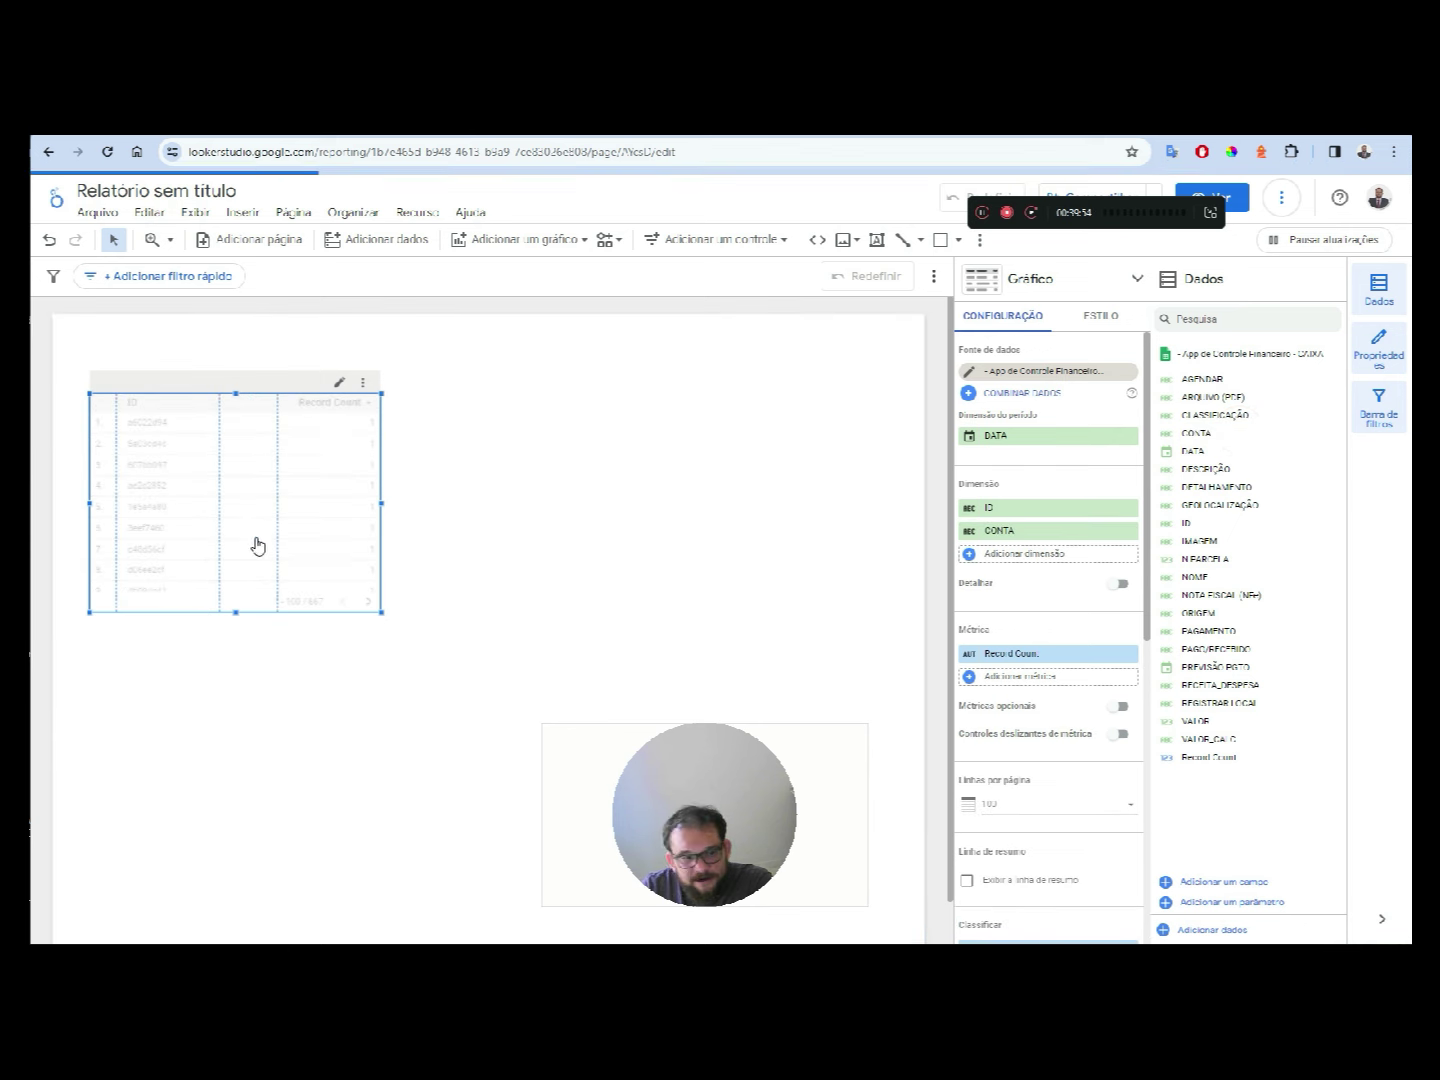
pyautogui.moveTo(378, 505); pyautogui.dragTo(531, 510)
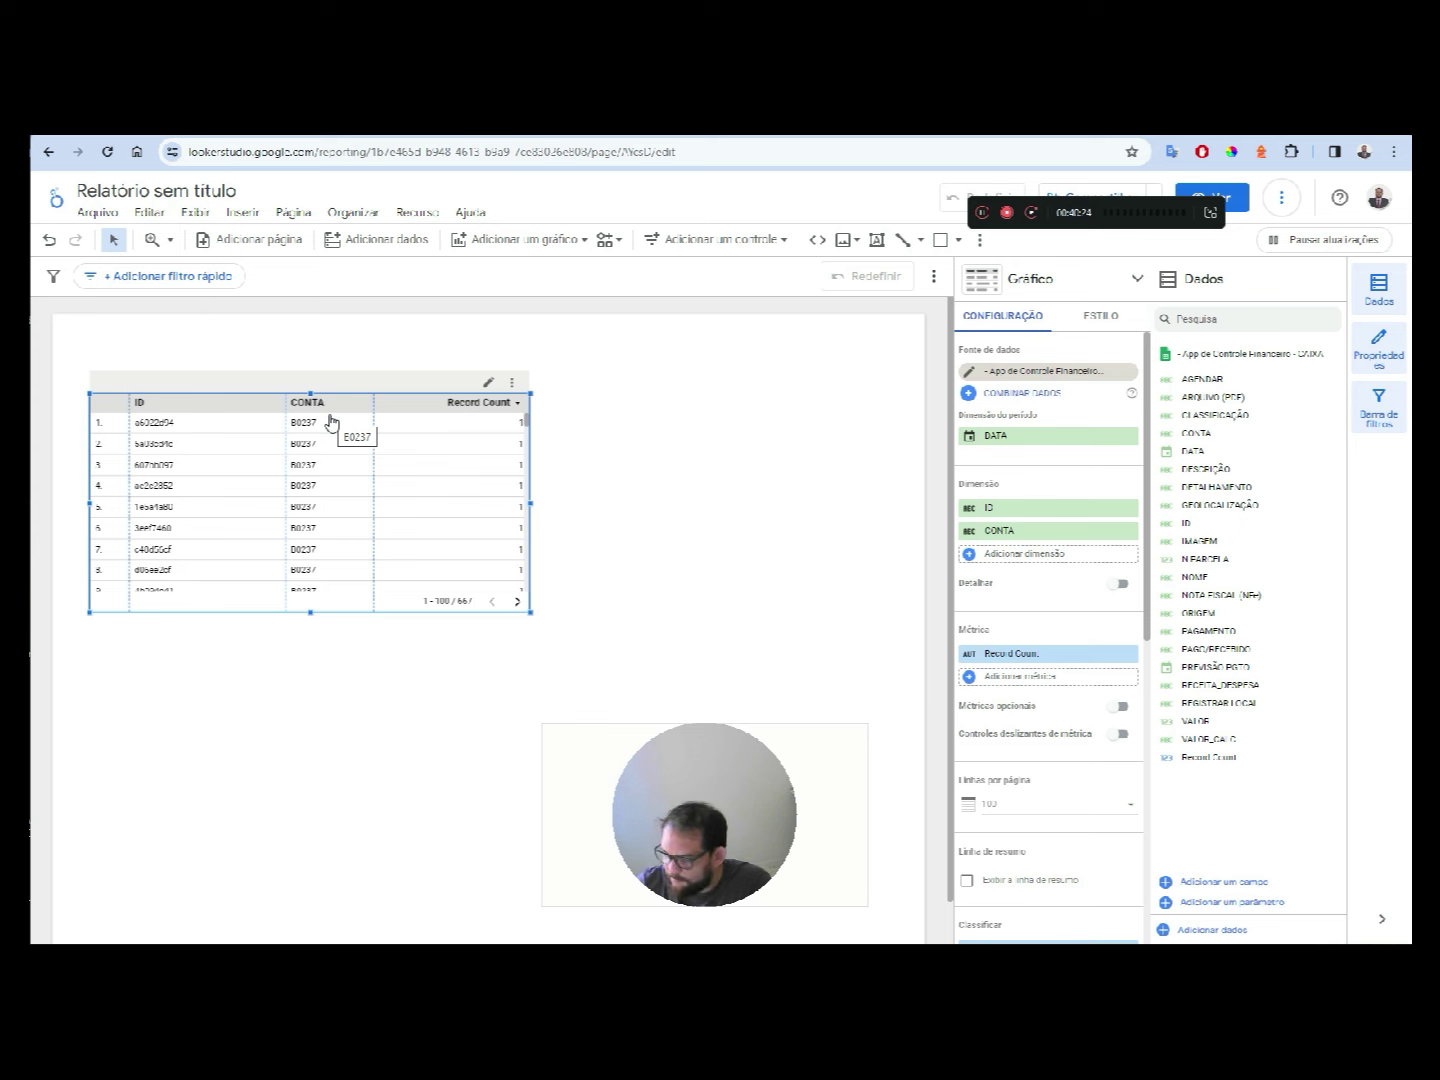
pyautogui.click(556, 424)
pyautogui.click(675, 330)
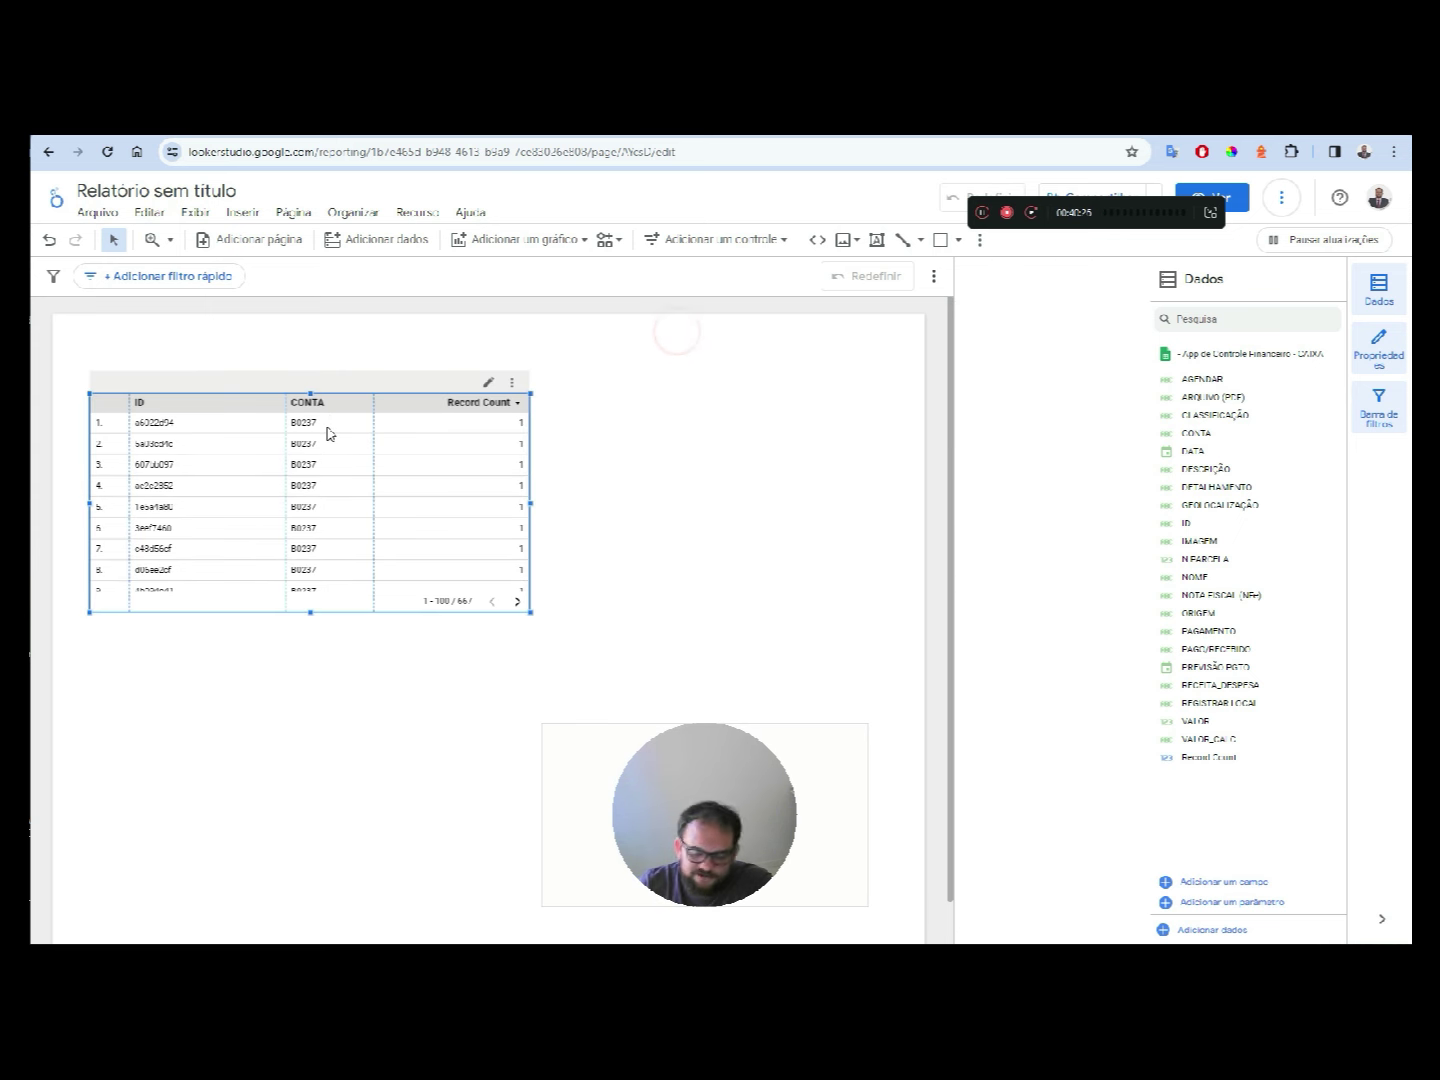
pyautogui.press('Delete')
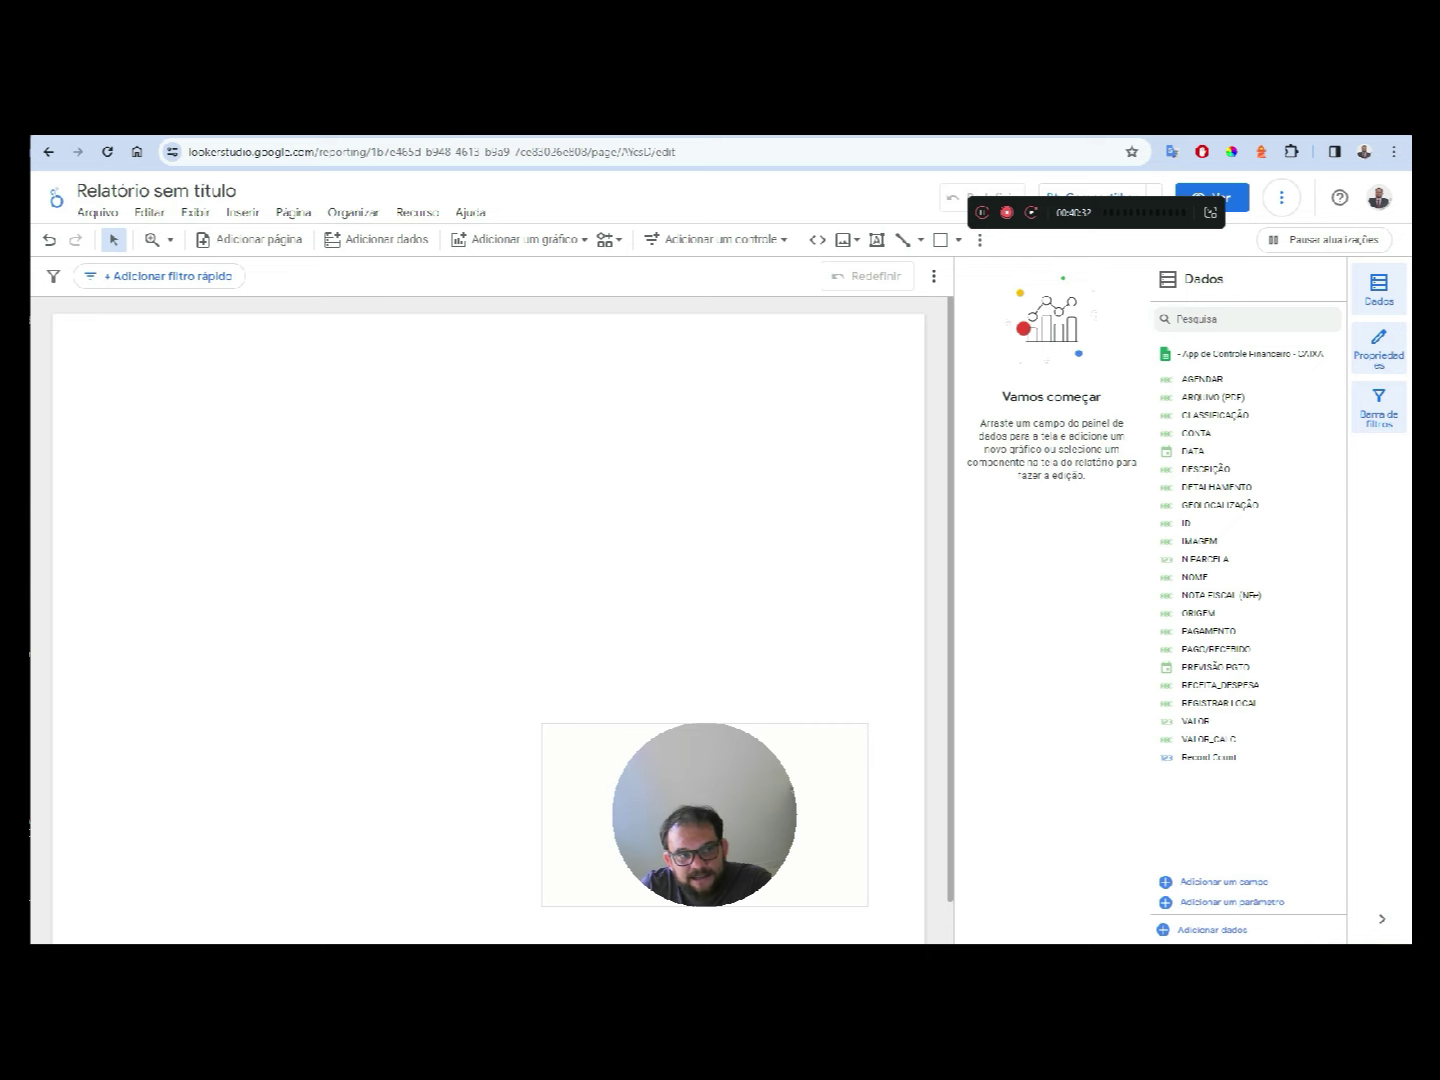
pyautogui.hotkey('alt', 'Tab')
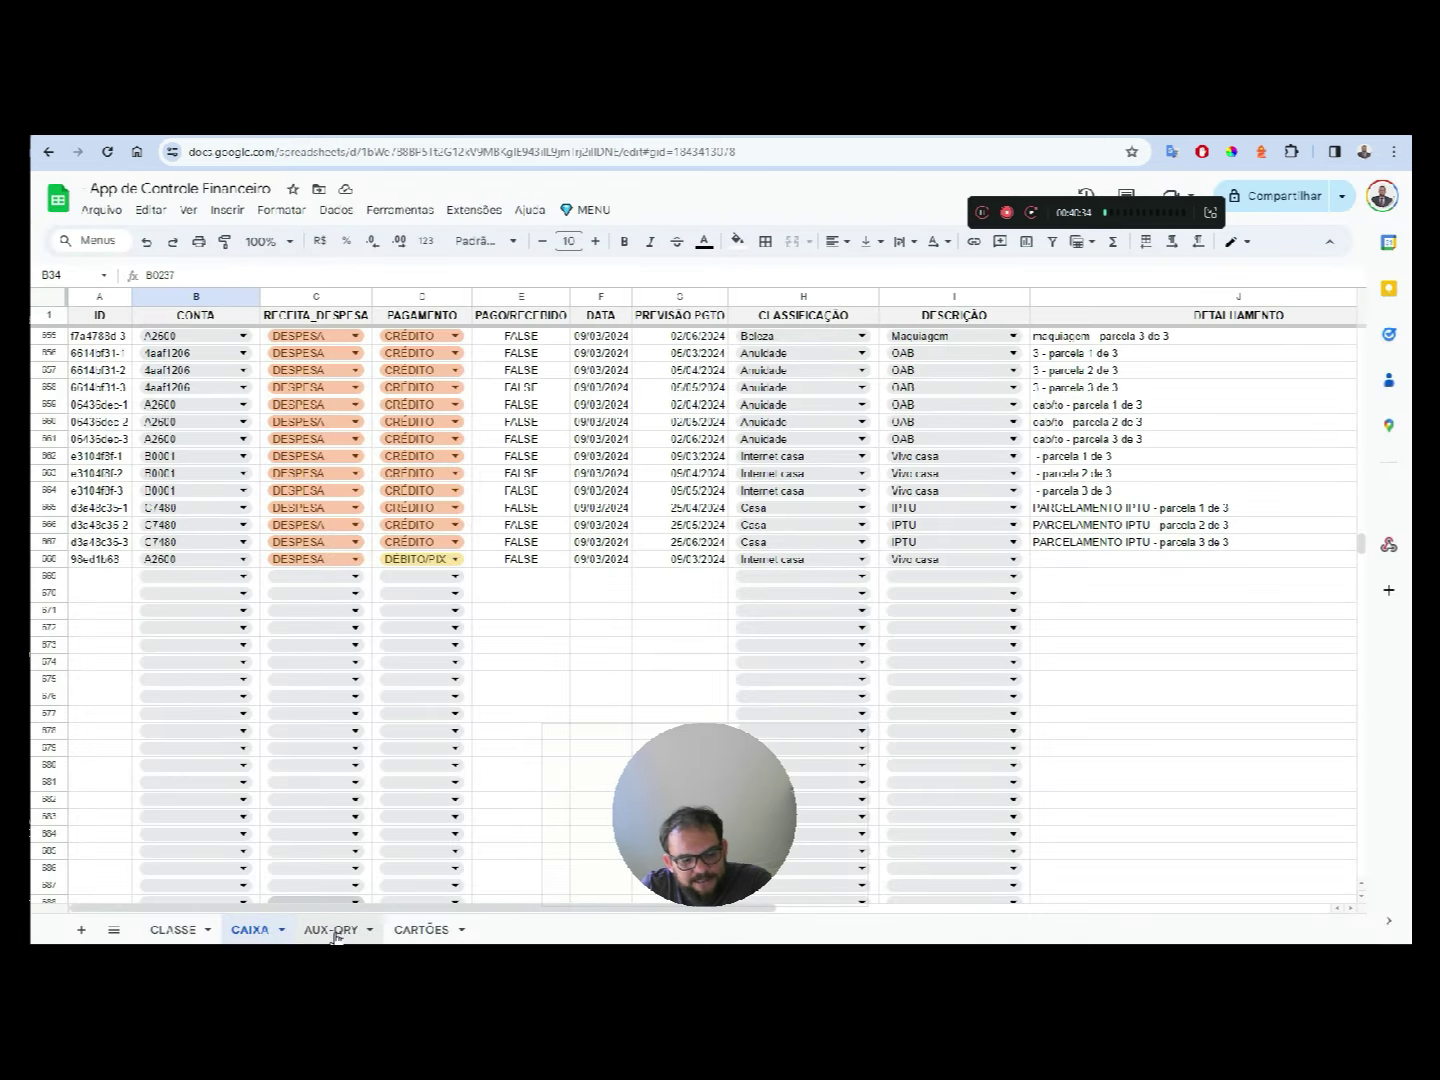
pyautogui.click(421, 930)
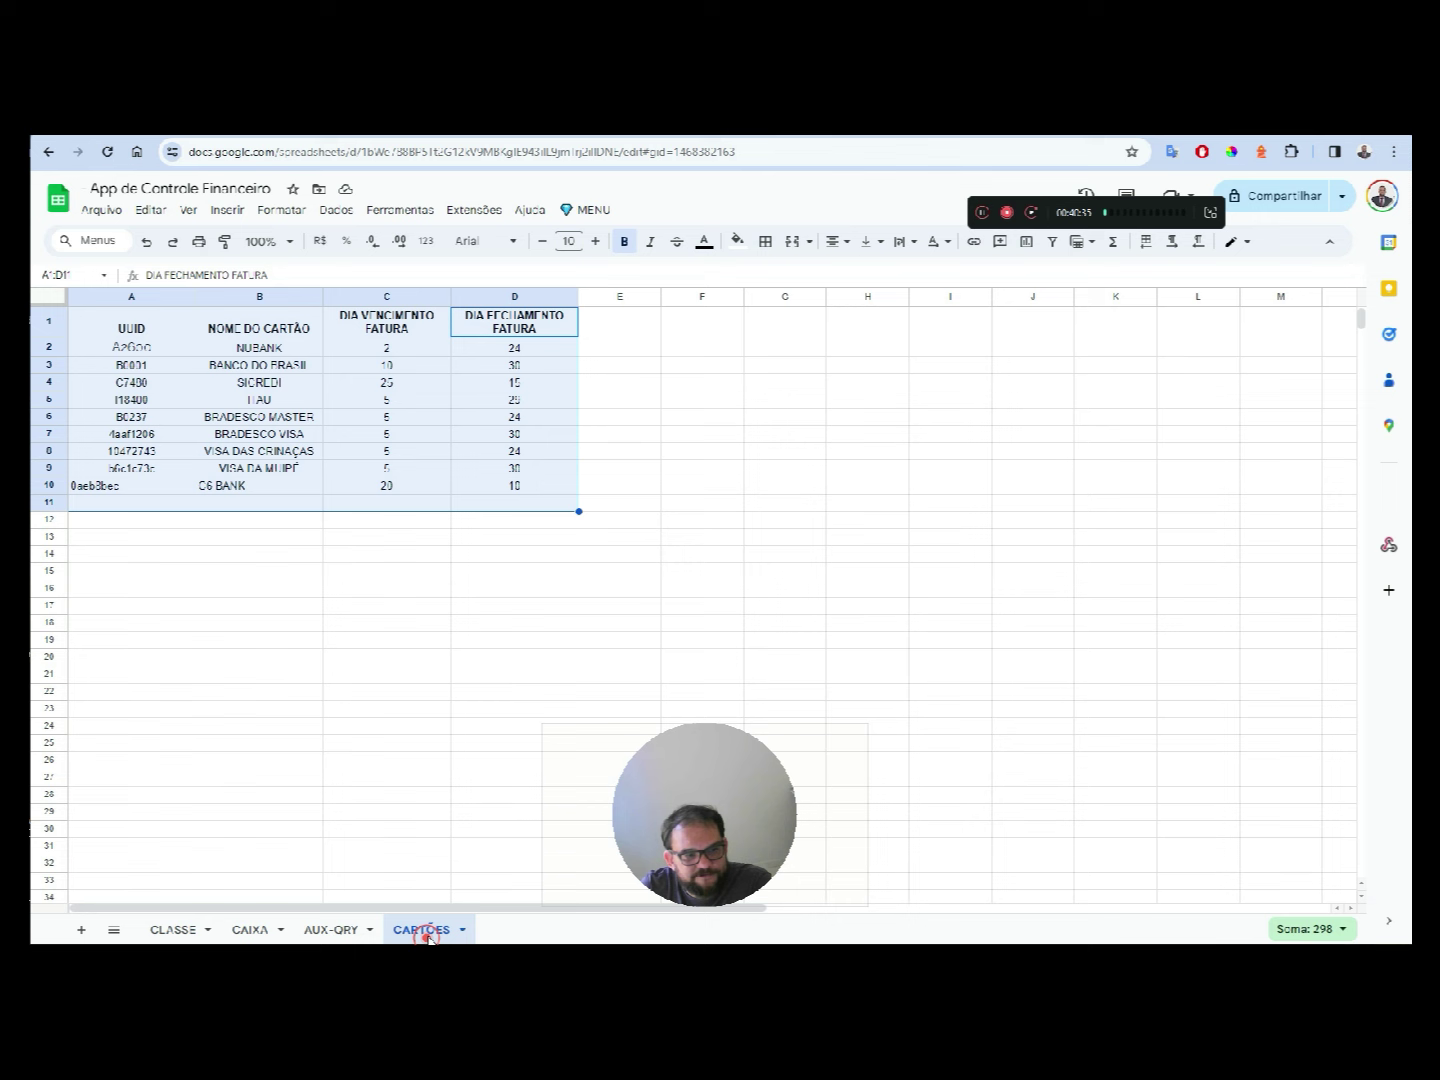
pyautogui.click(463, 502)
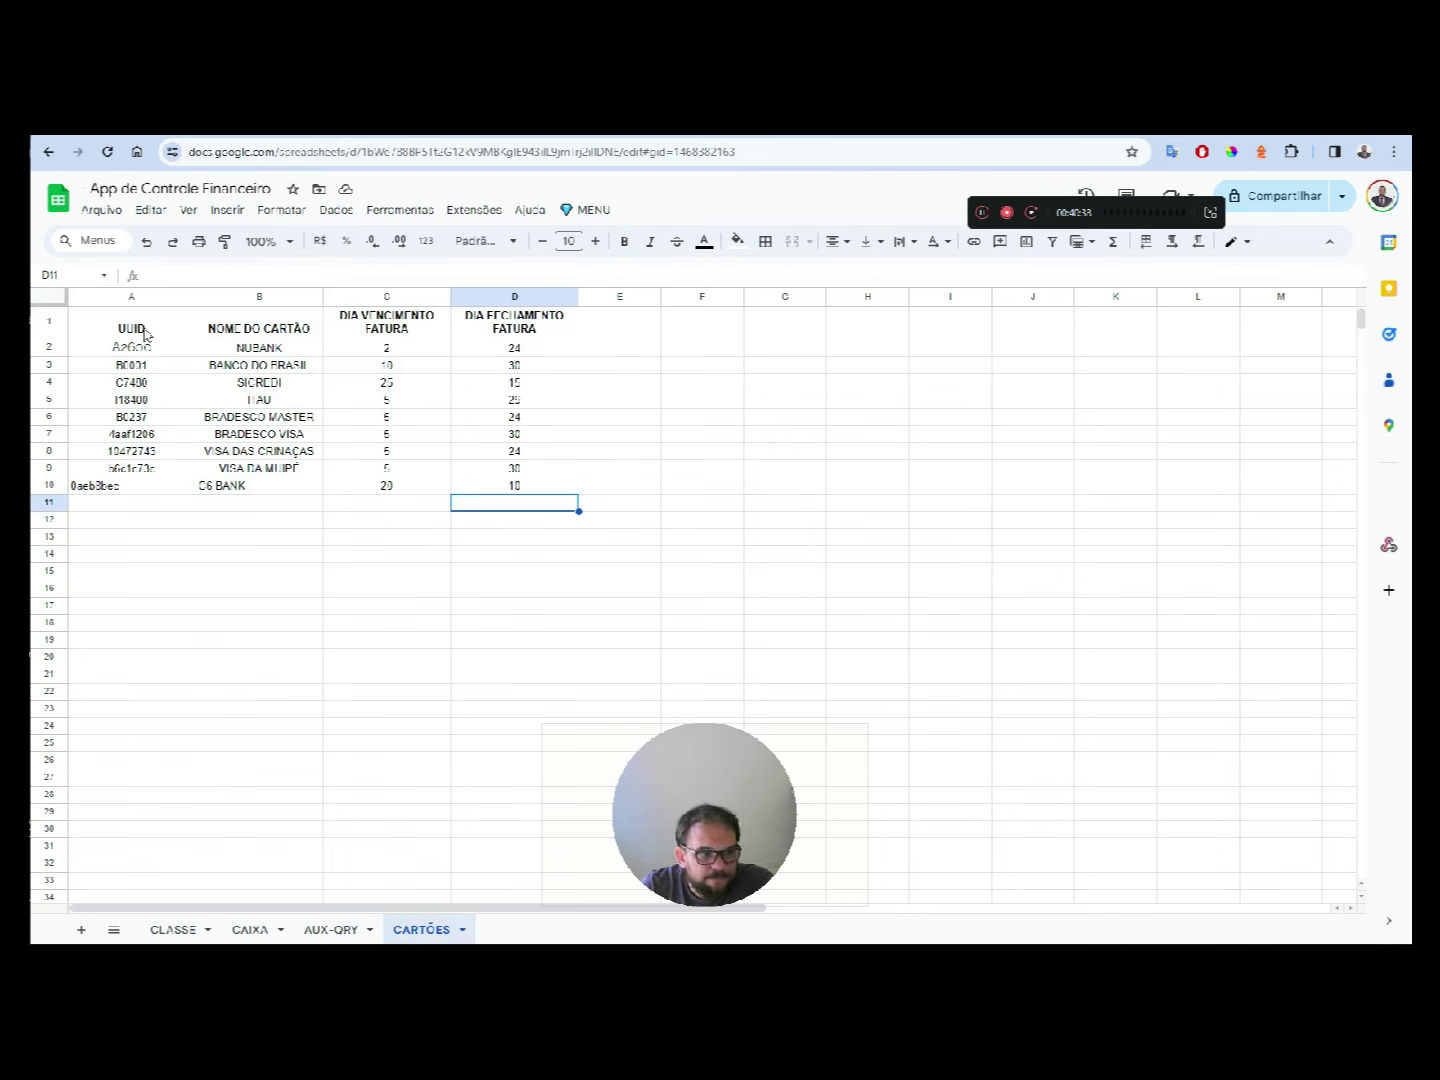
pyautogui.moveTo(139, 323); pyautogui.dragTo(119, 504)
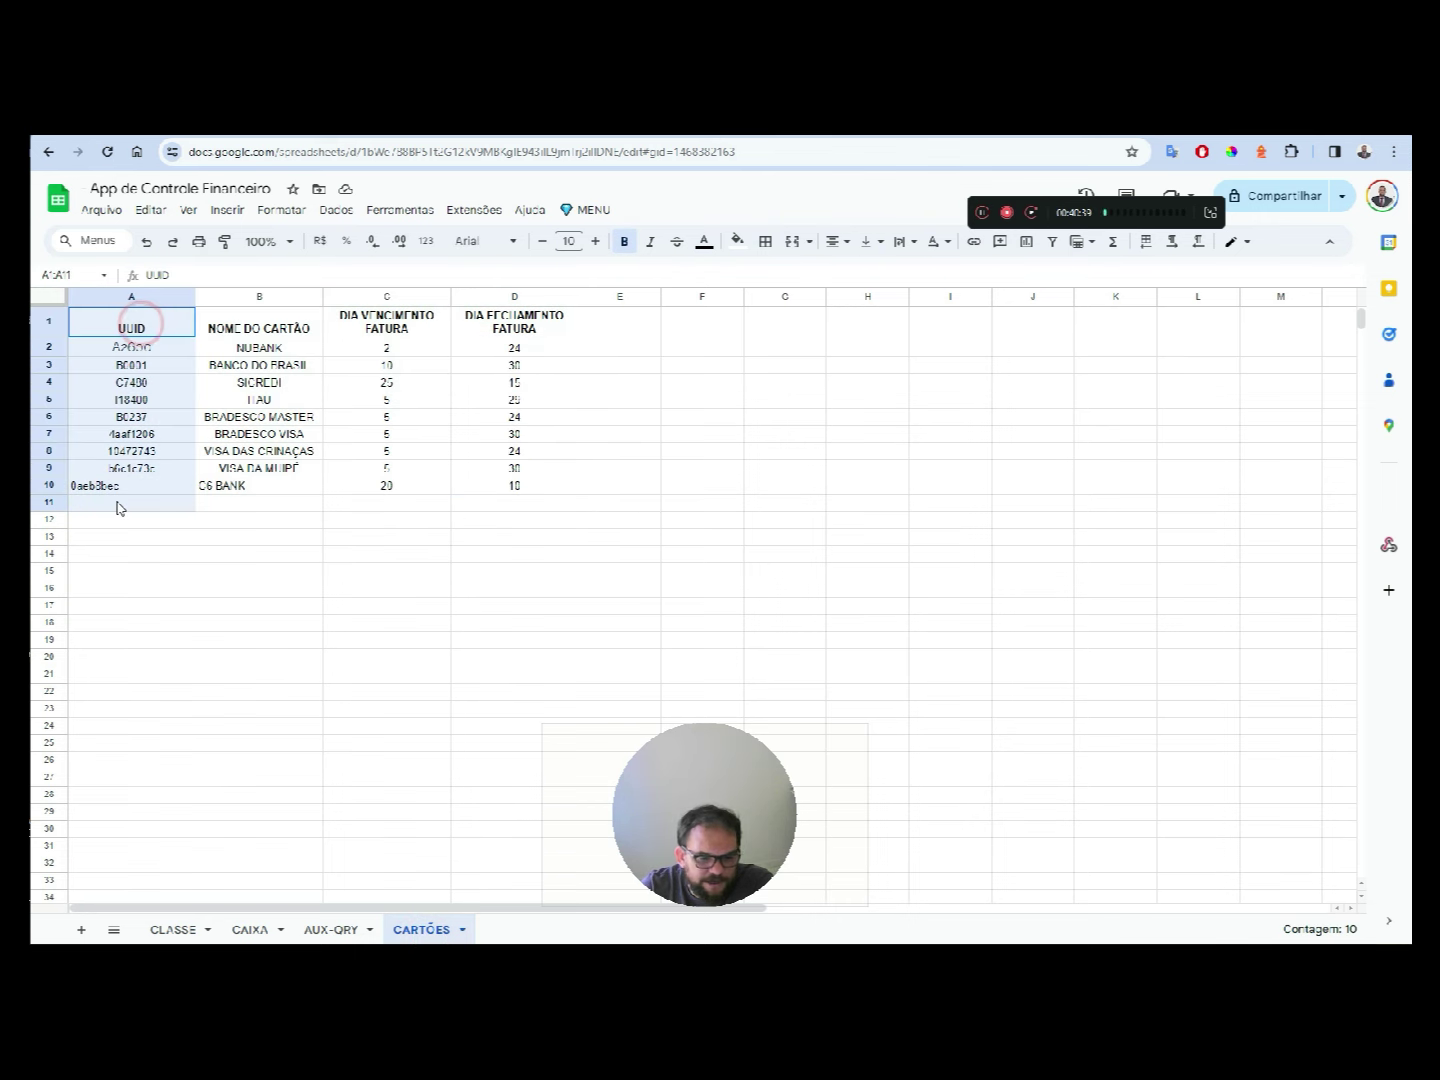
pyautogui.click(277, 298)
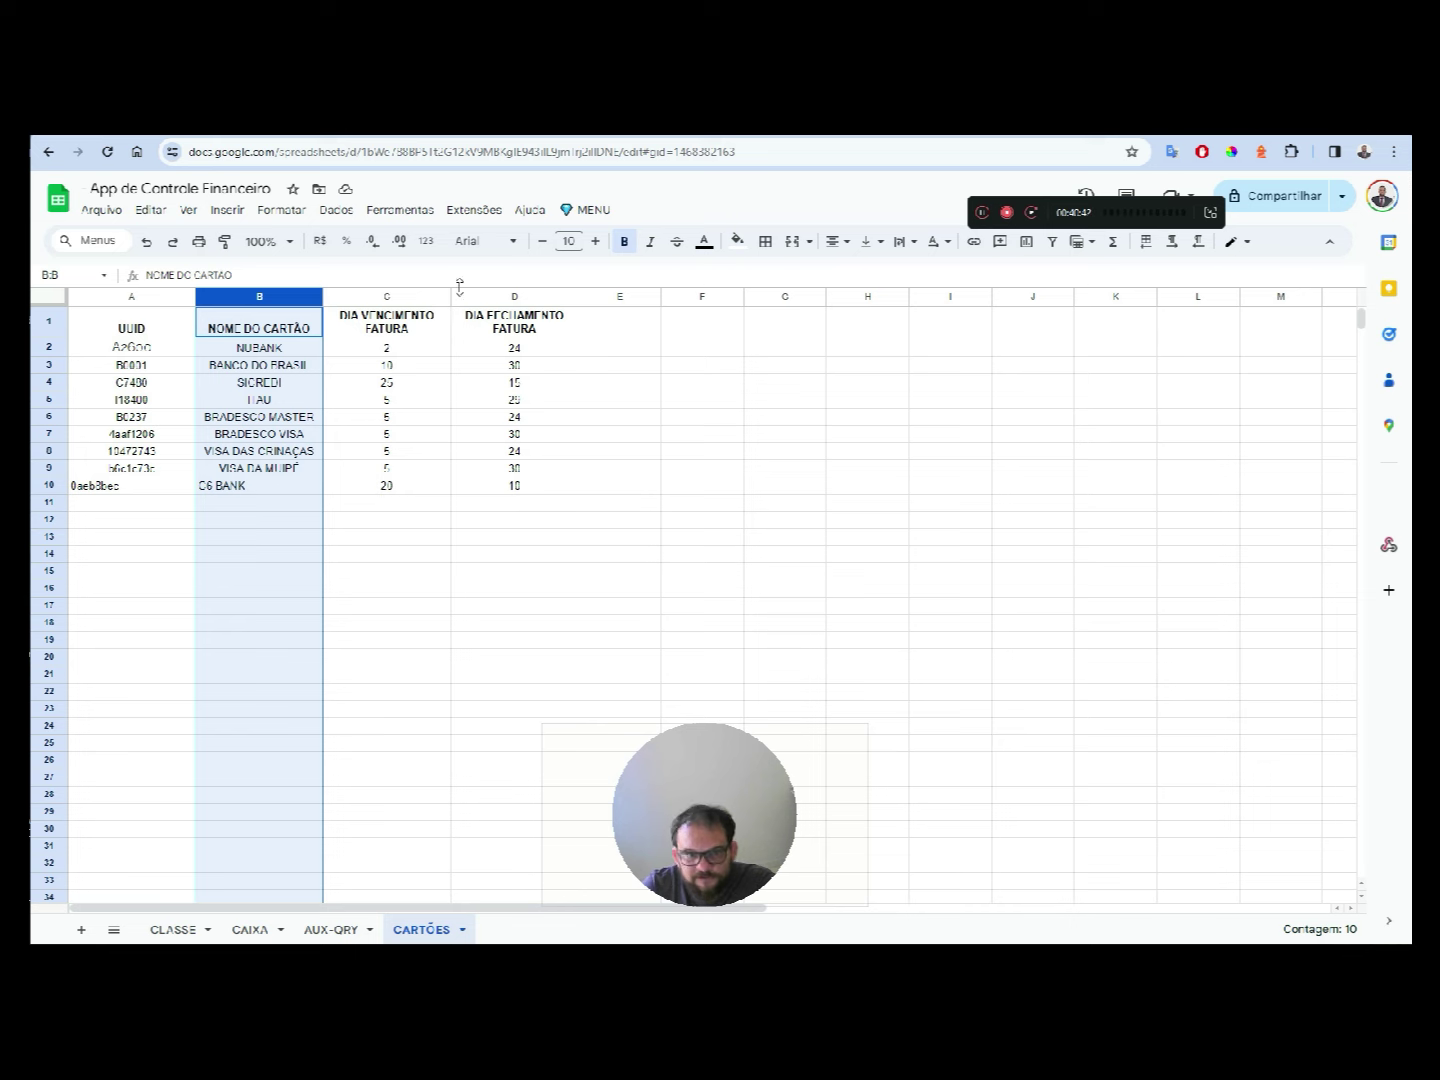
pyautogui.hotkey('ctrl', 'Tab')
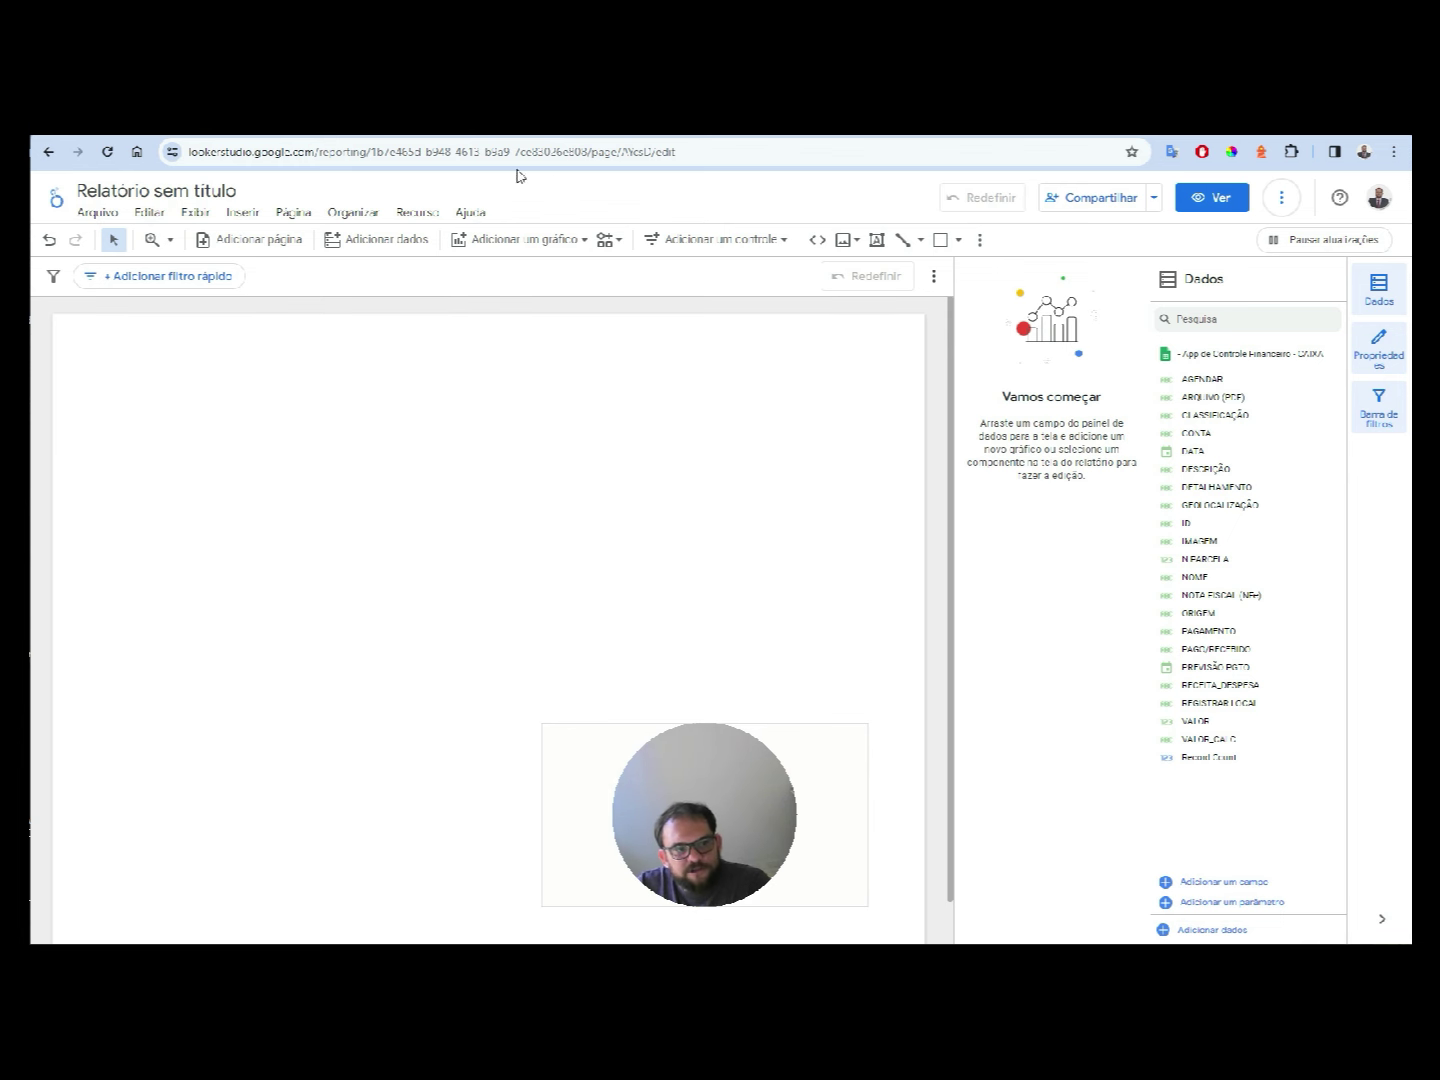
# - Add the App de Controle Financeiro spreadsheet's CARTÕES sheet as a Google Sheets data source
pyautogui.click(402, 214)
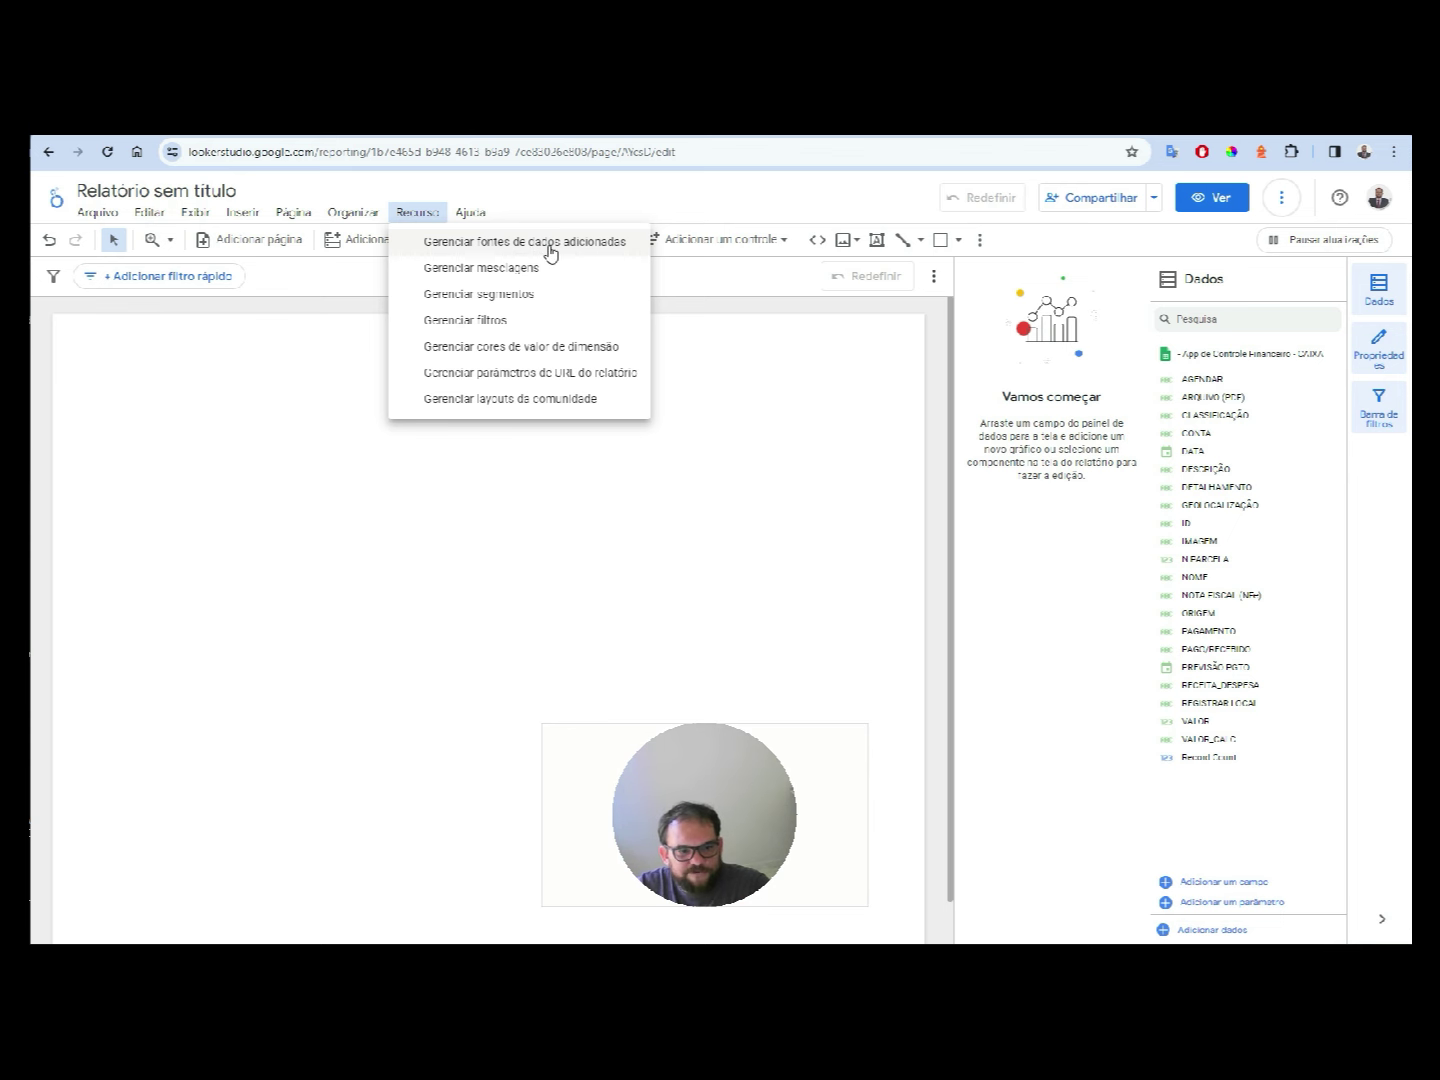
pyautogui.click(549, 252)
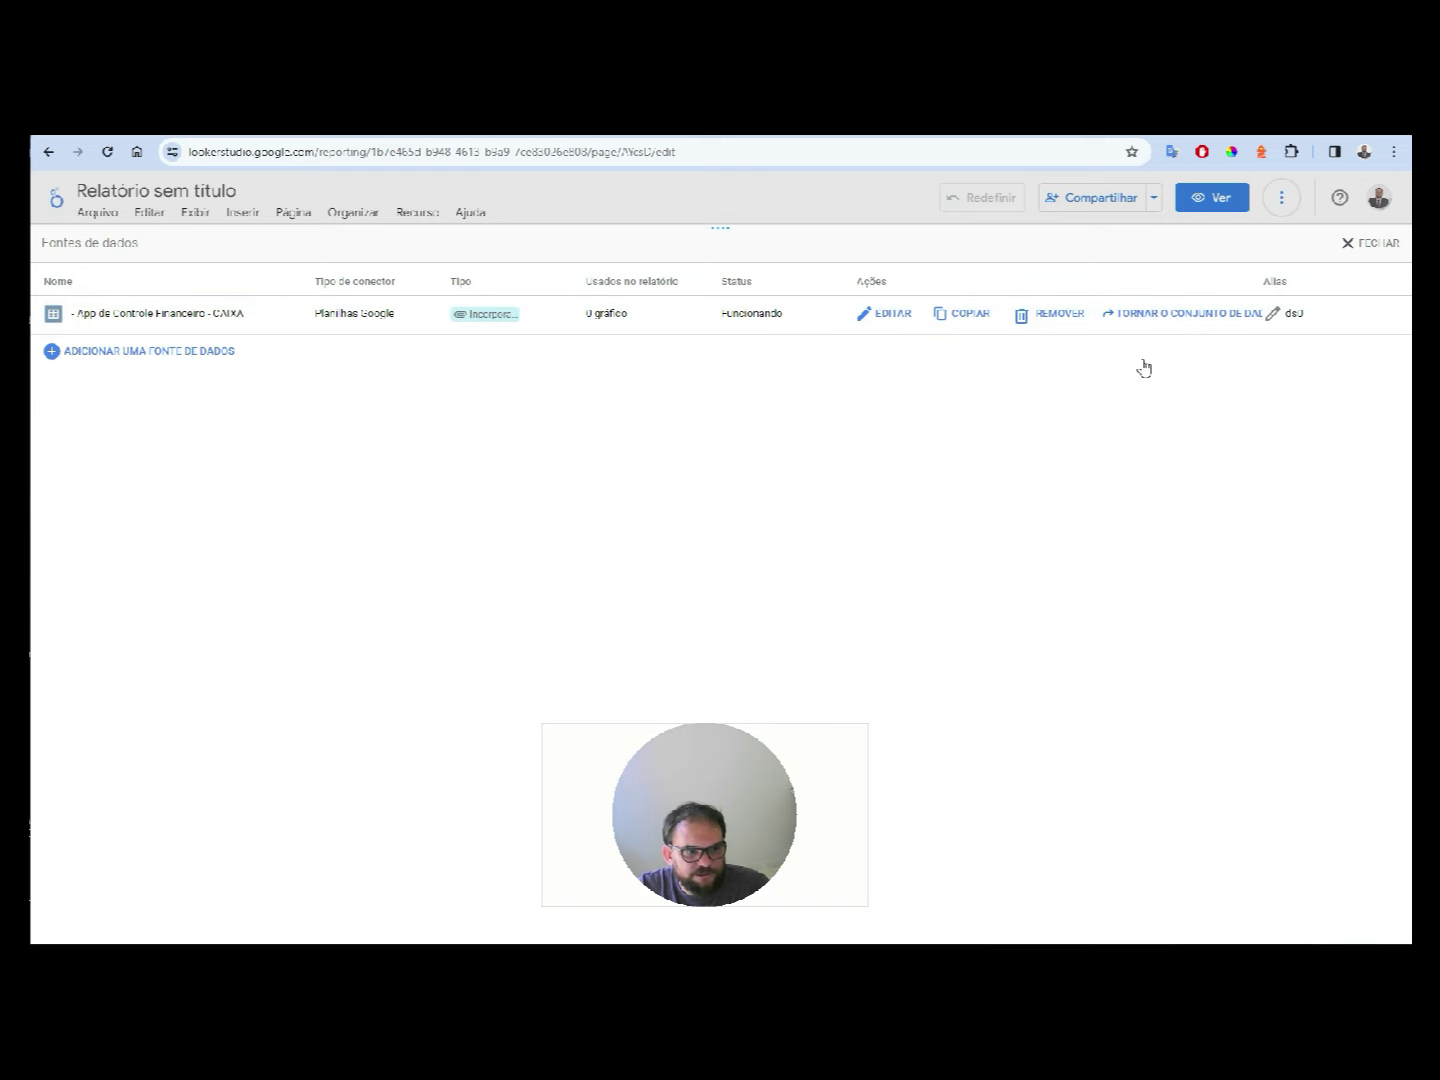
pyautogui.click(100, 355)
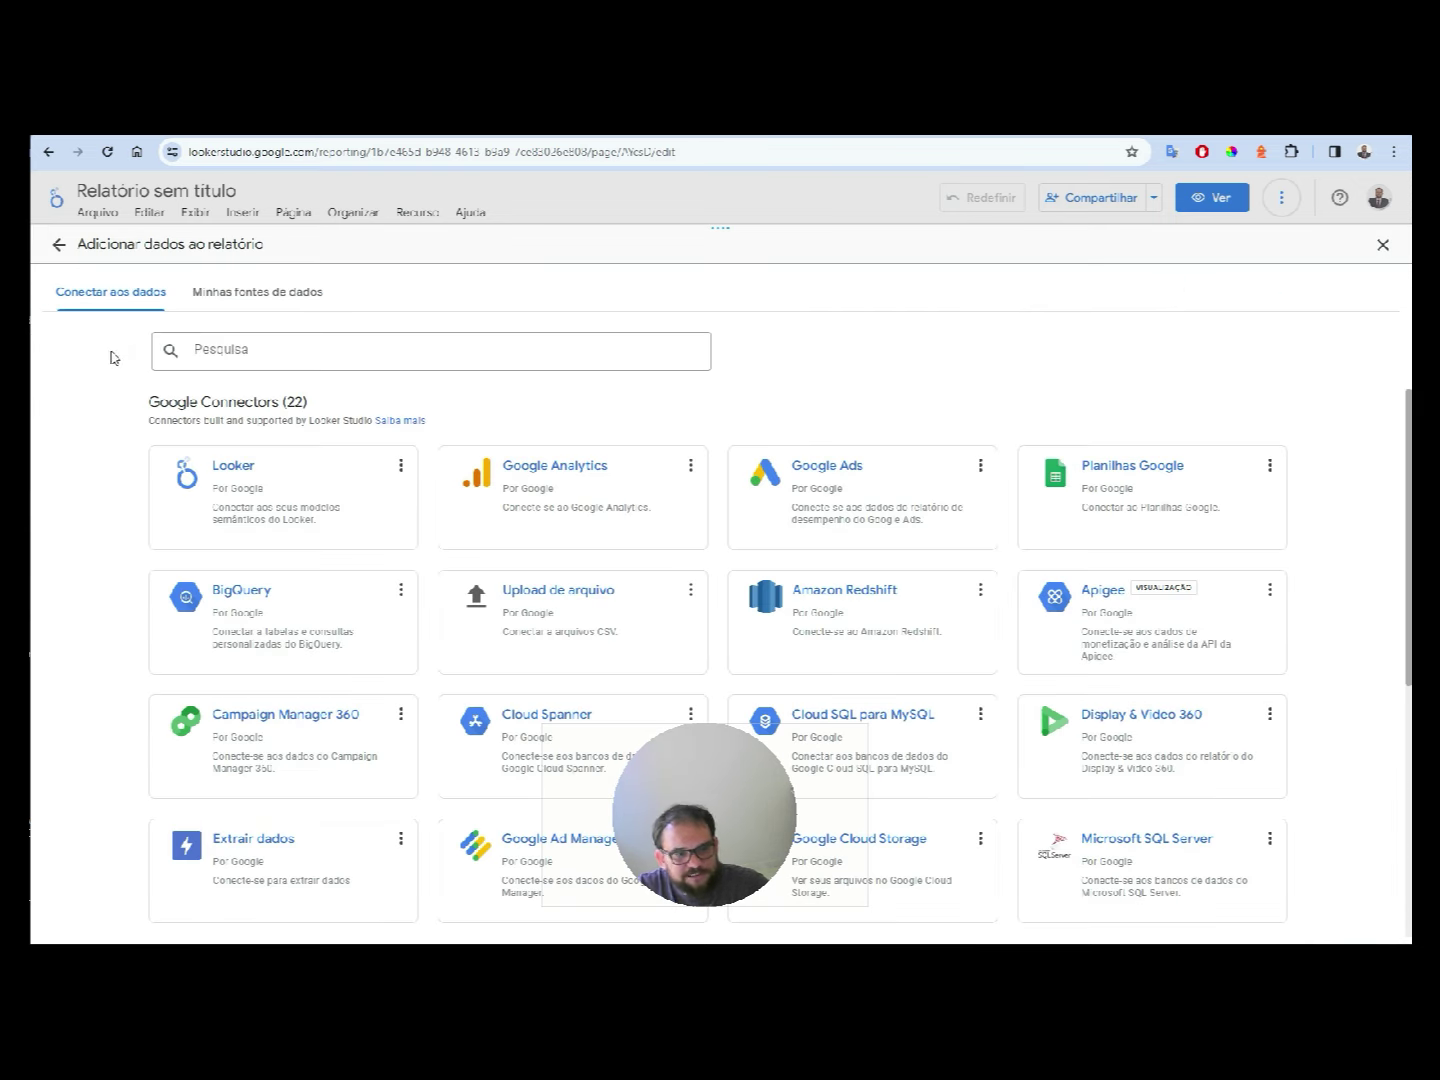
pyautogui.click(1165, 484)
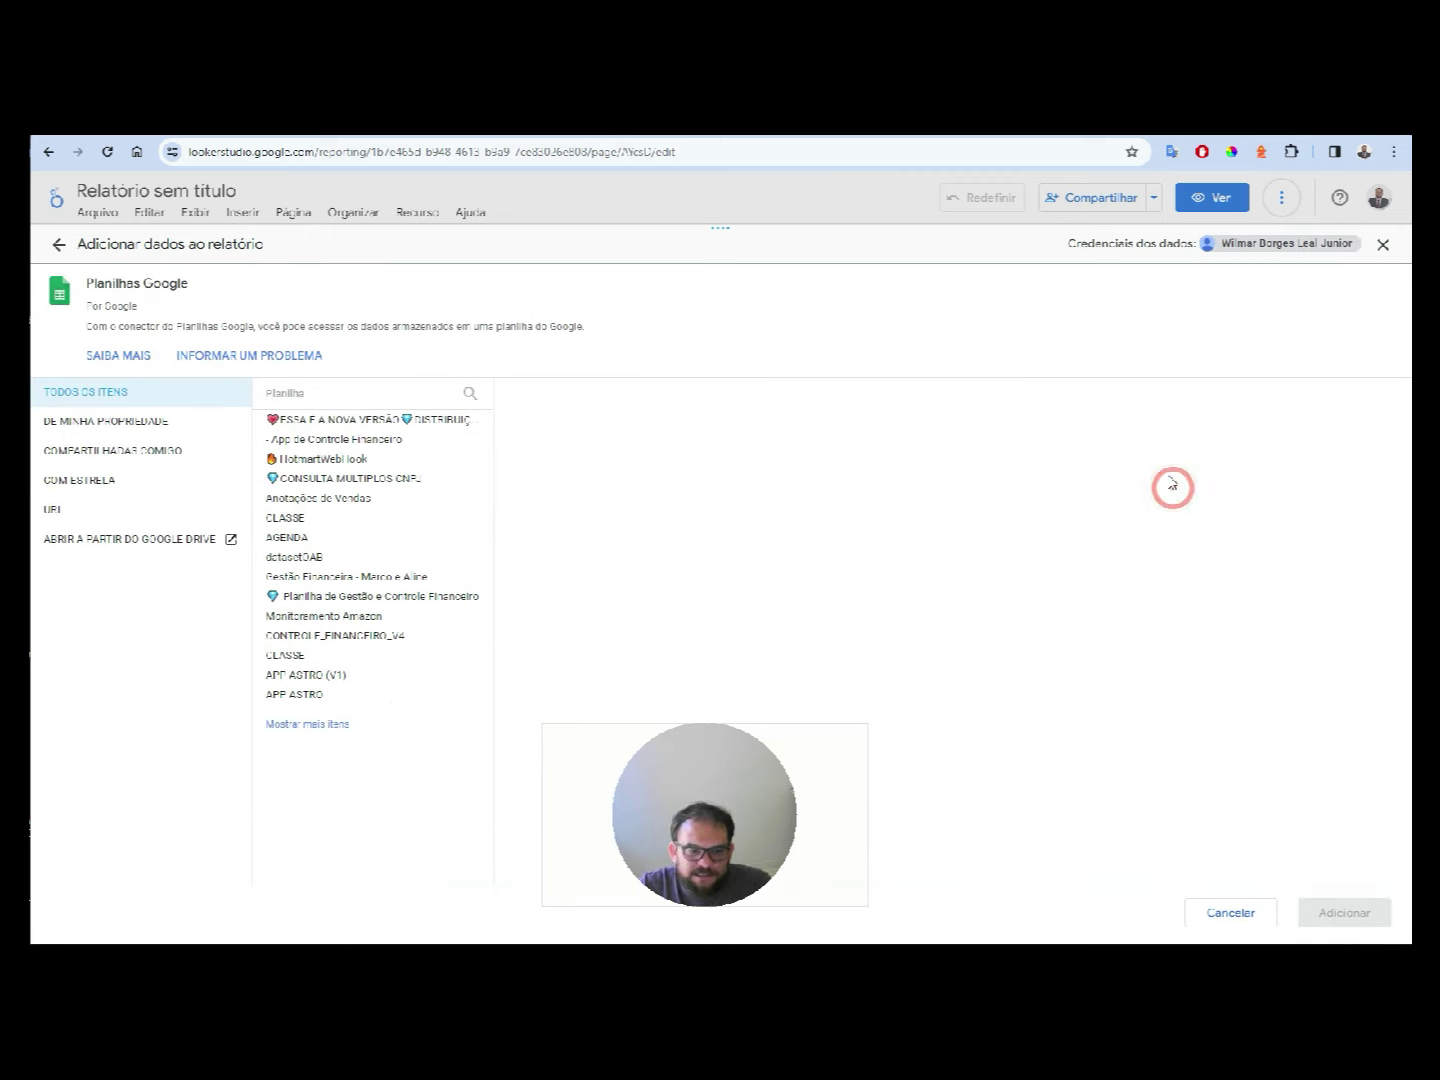
pyautogui.click(319, 444)
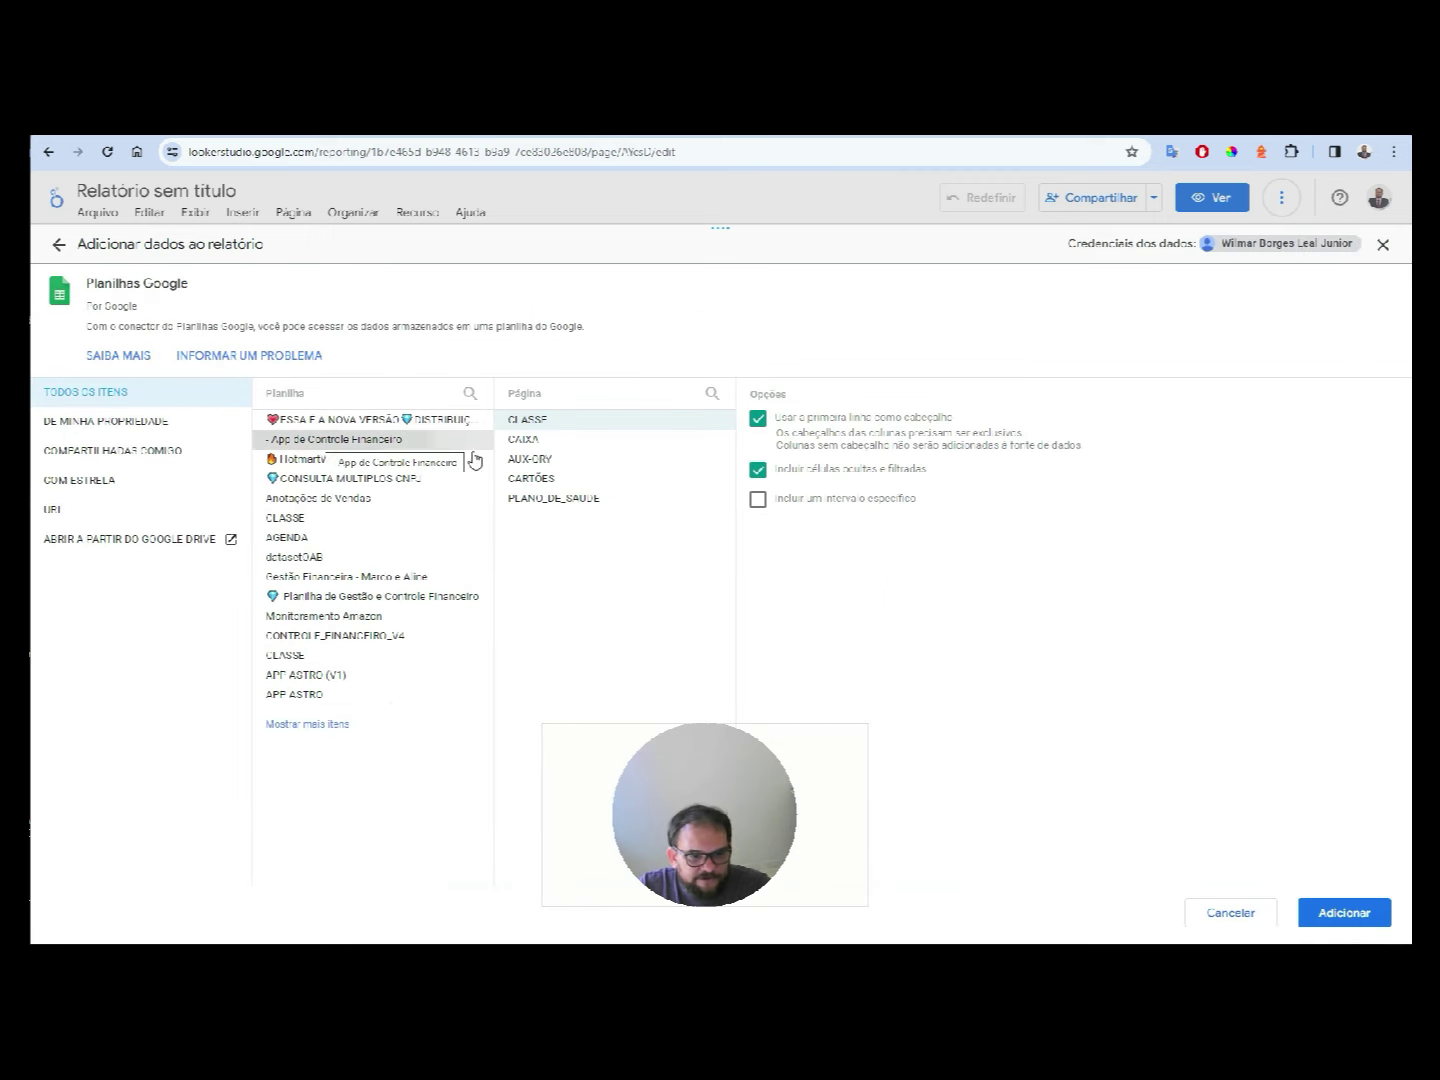
pyautogui.click(522, 479)
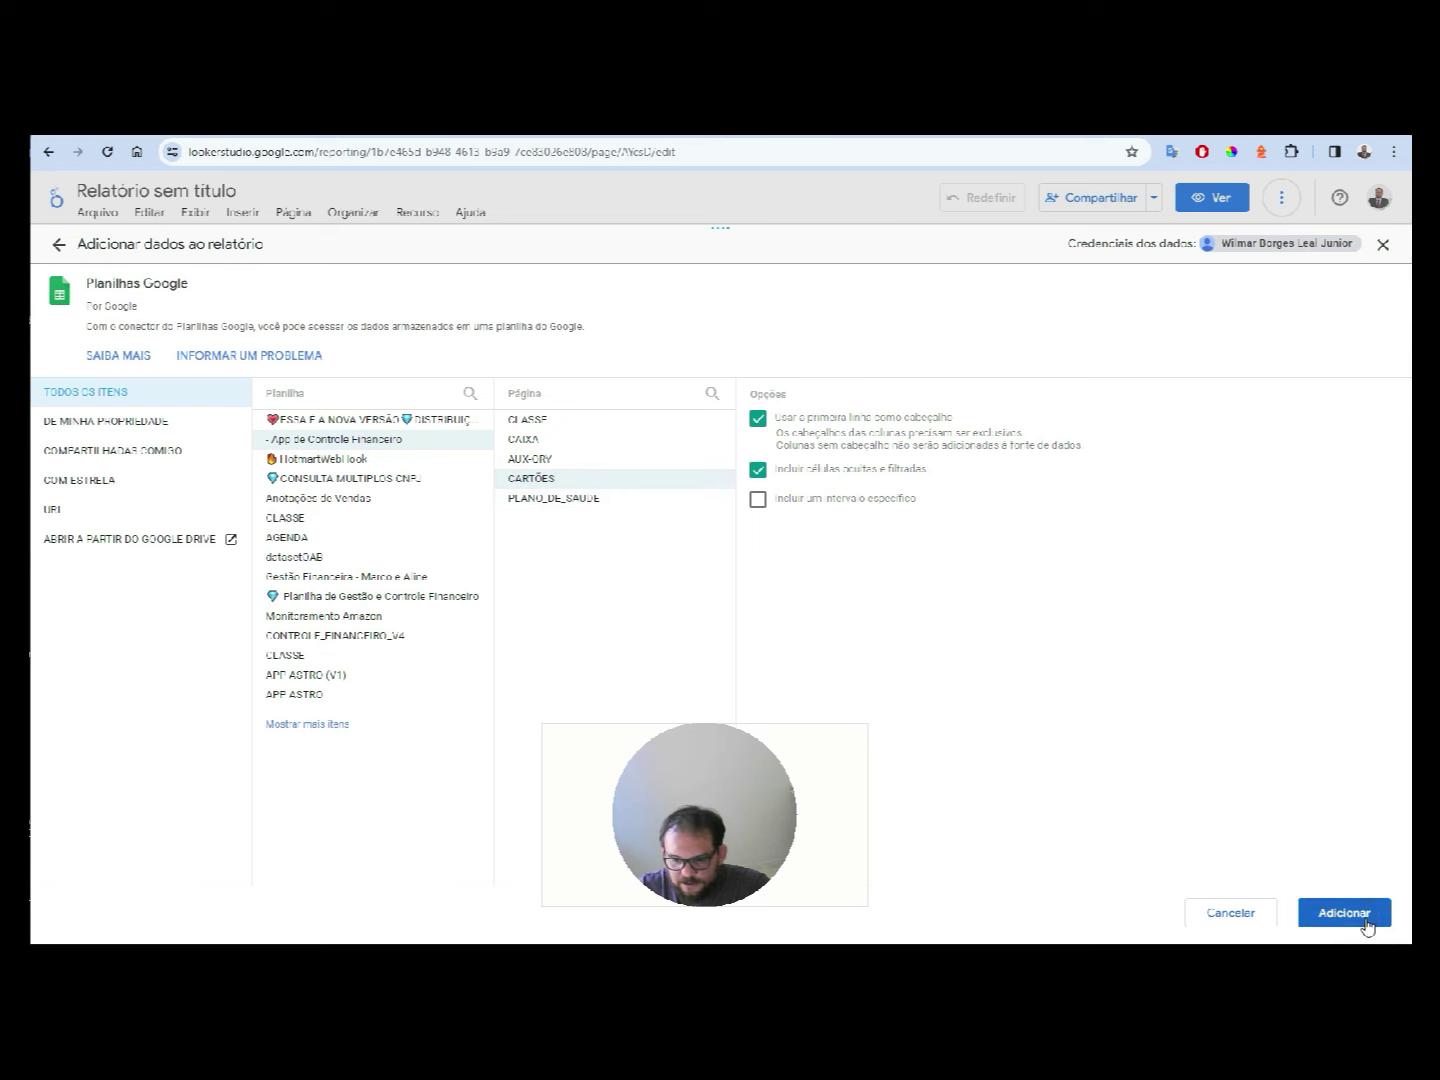
pyautogui.click(1352, 913)
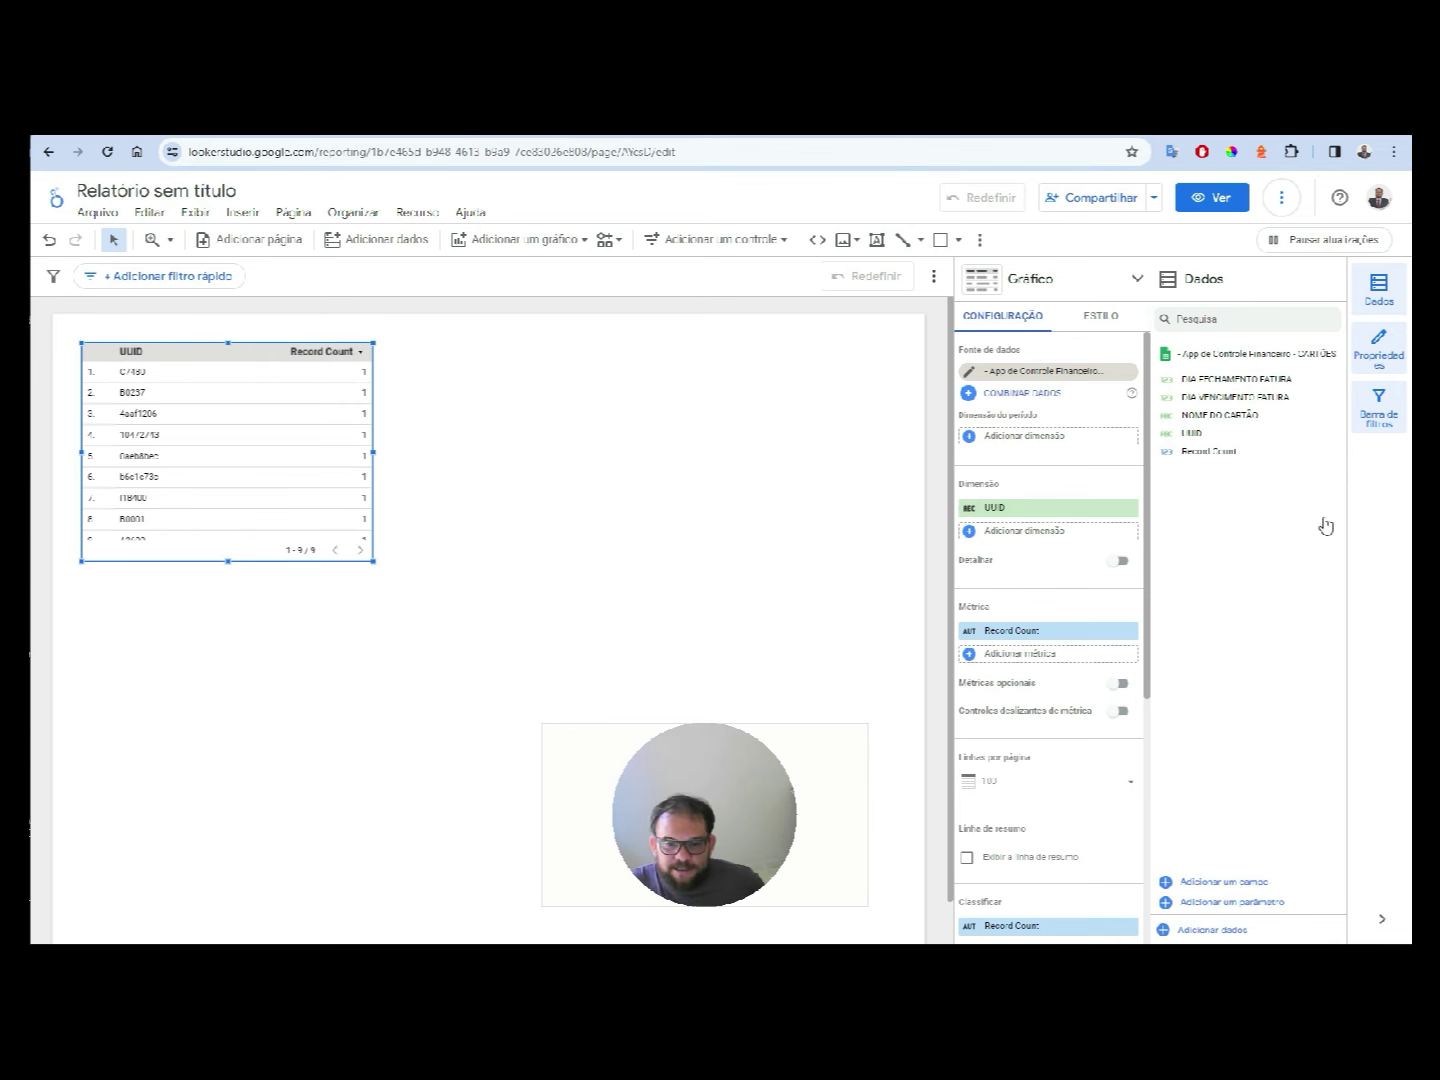
pyautogui.click(1016, 393)
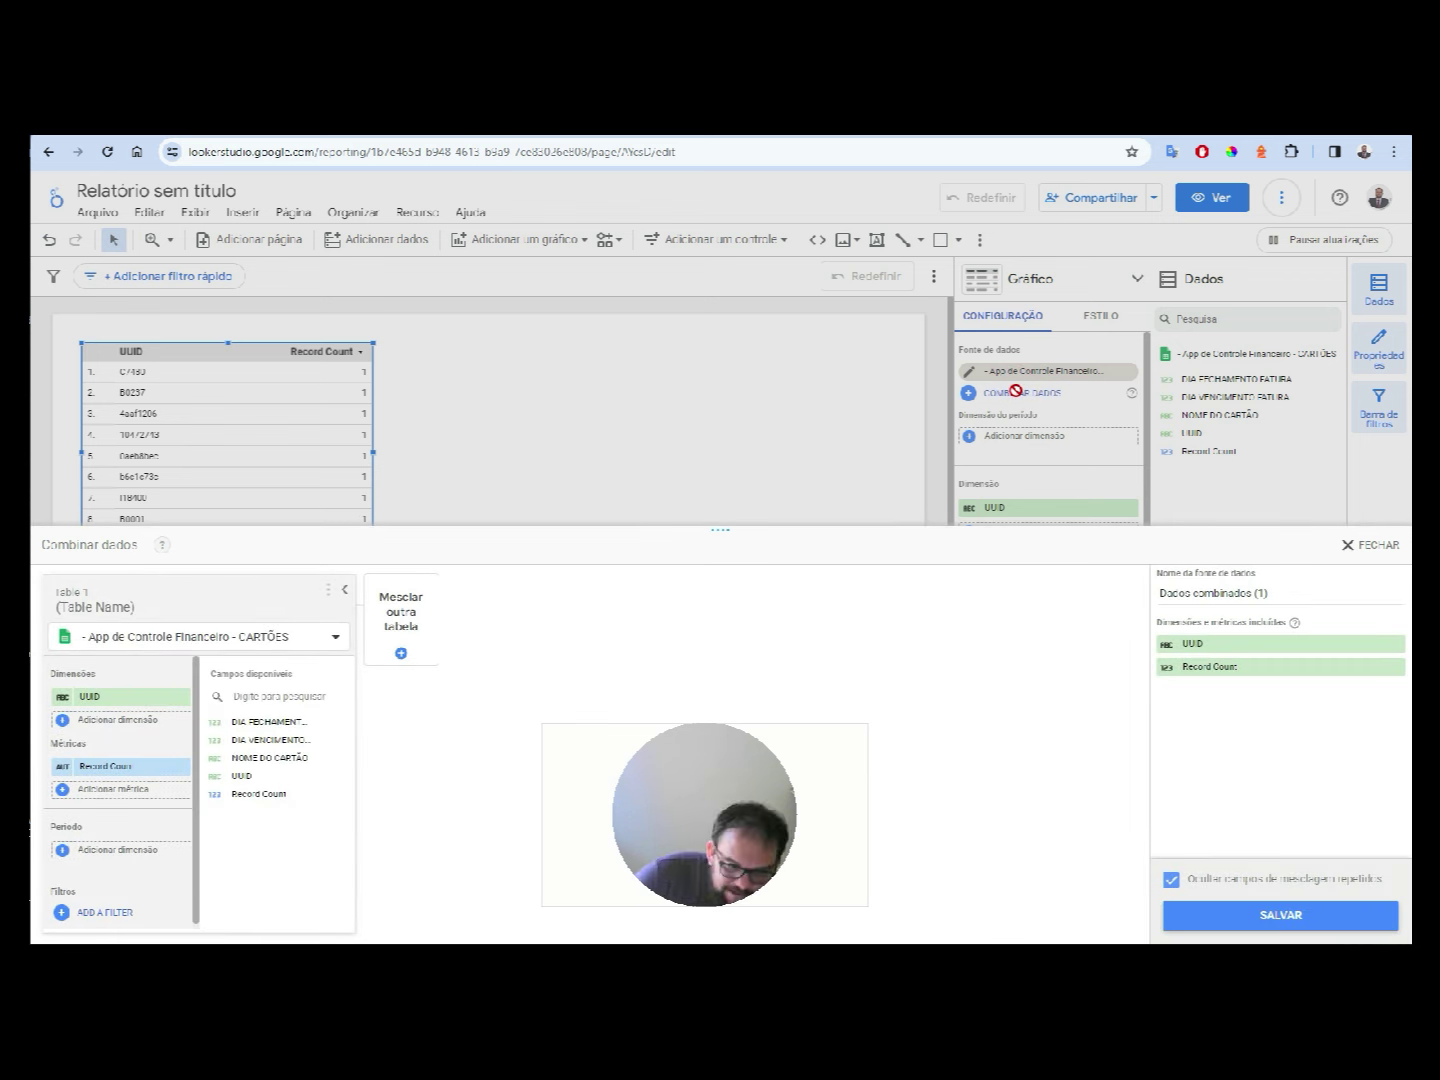
pyautogui.click(1370, 544)
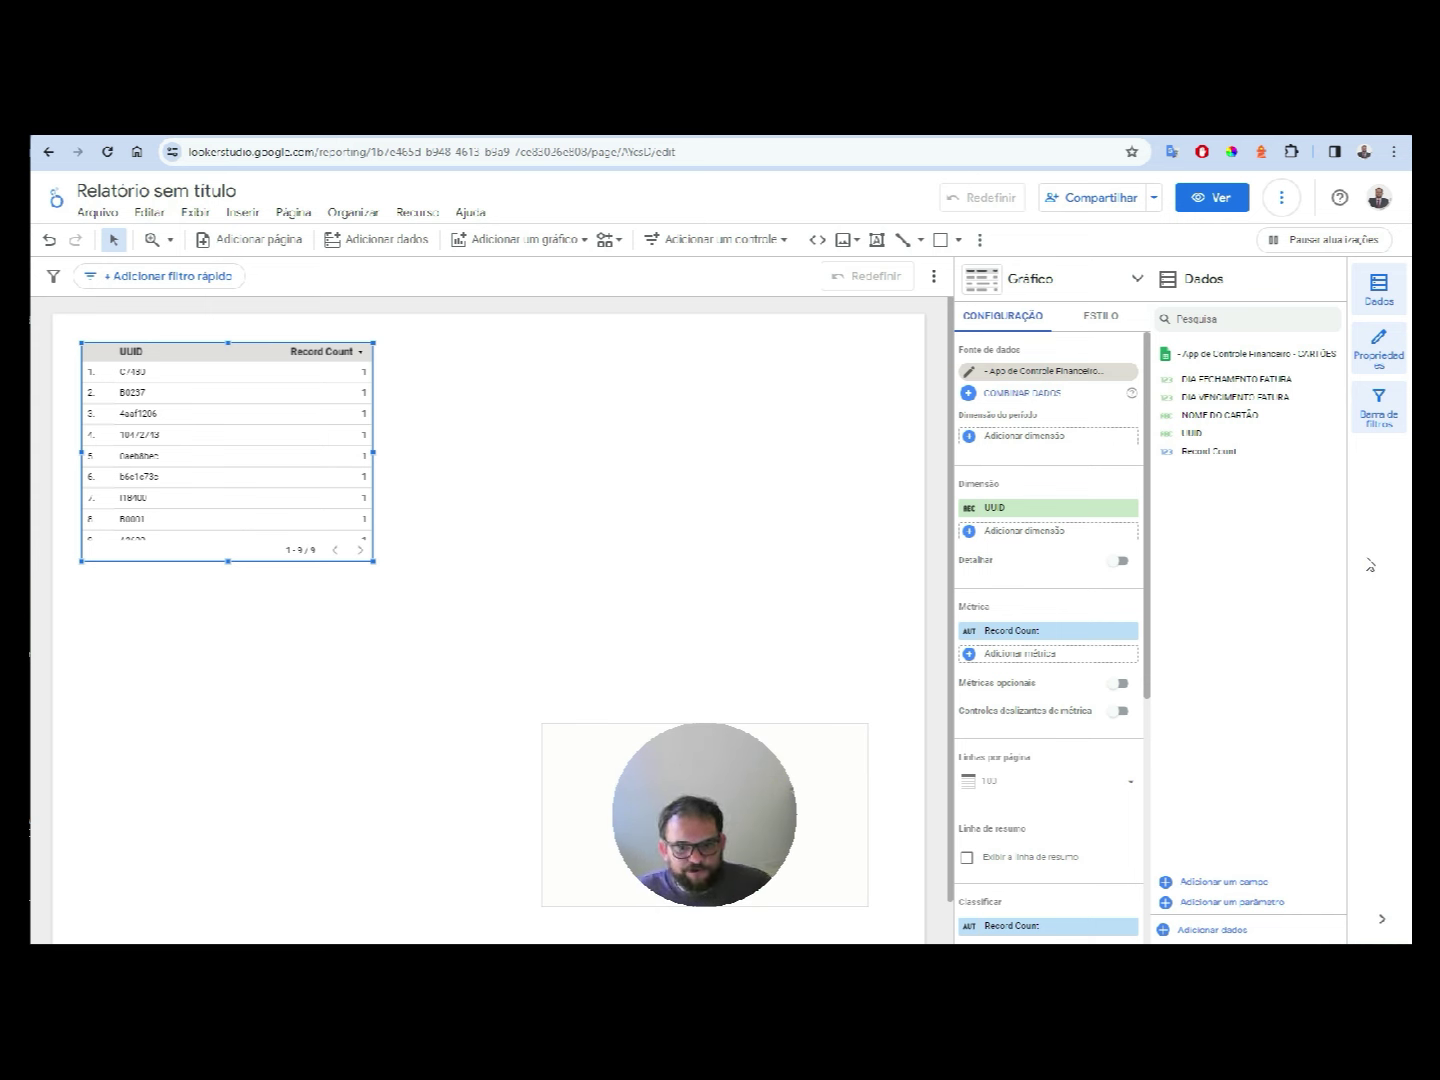
# - Resize the fields and chart settings panels to give the canvas more room
pyautogui.click(1047, 373)
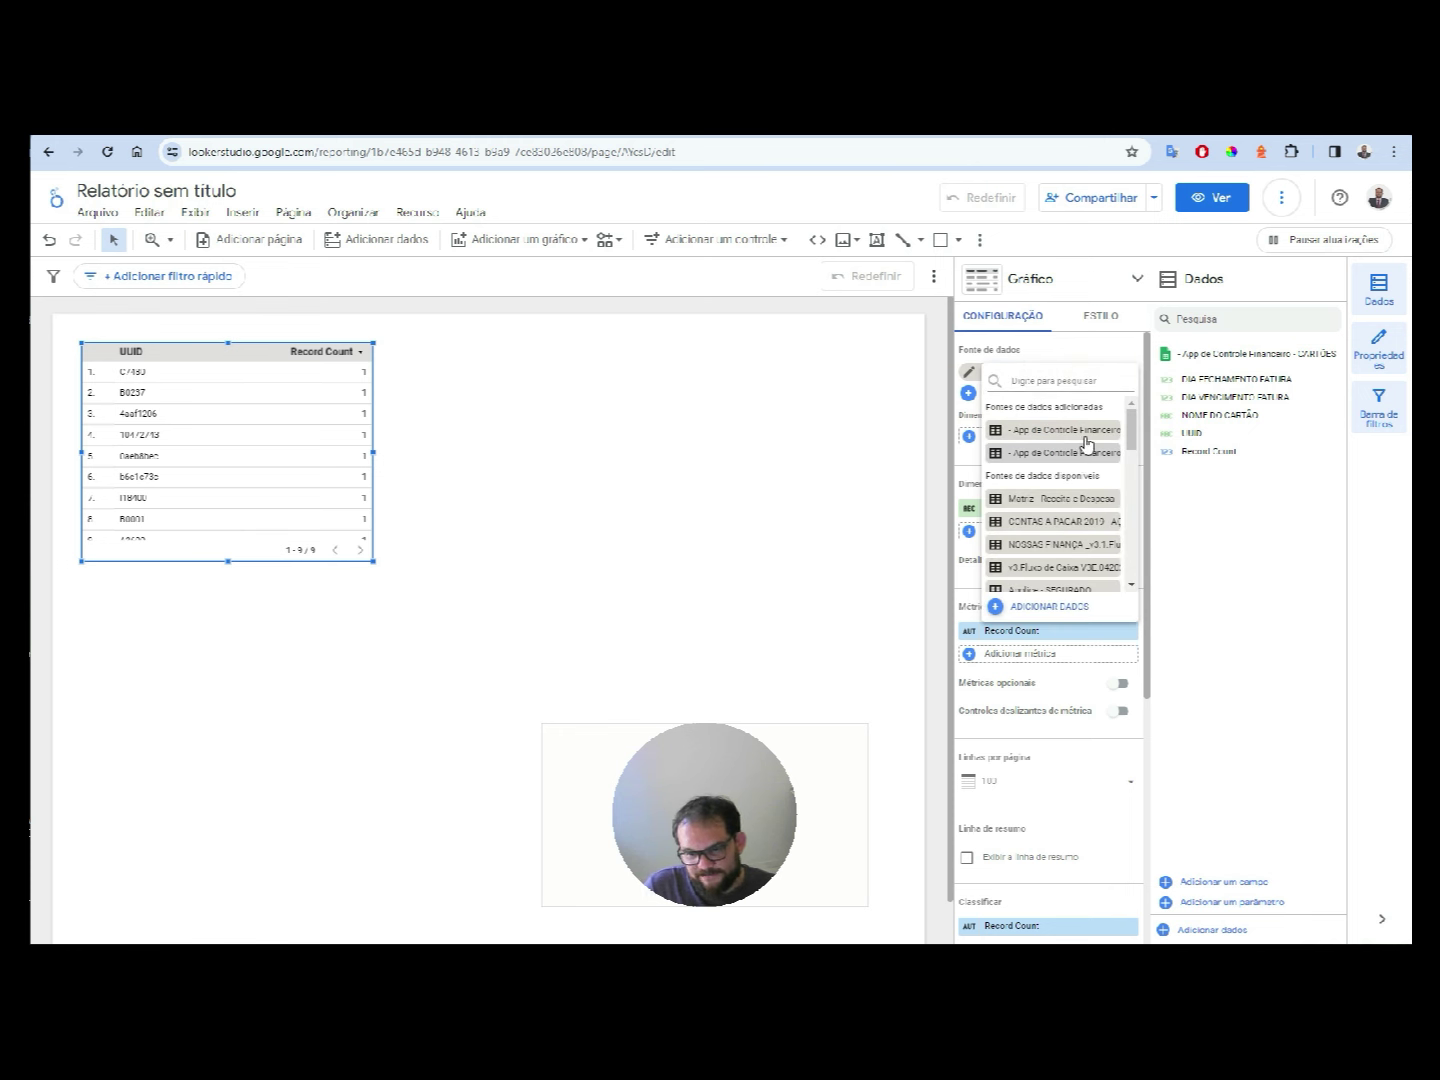
pyautogui.click(948, 424)
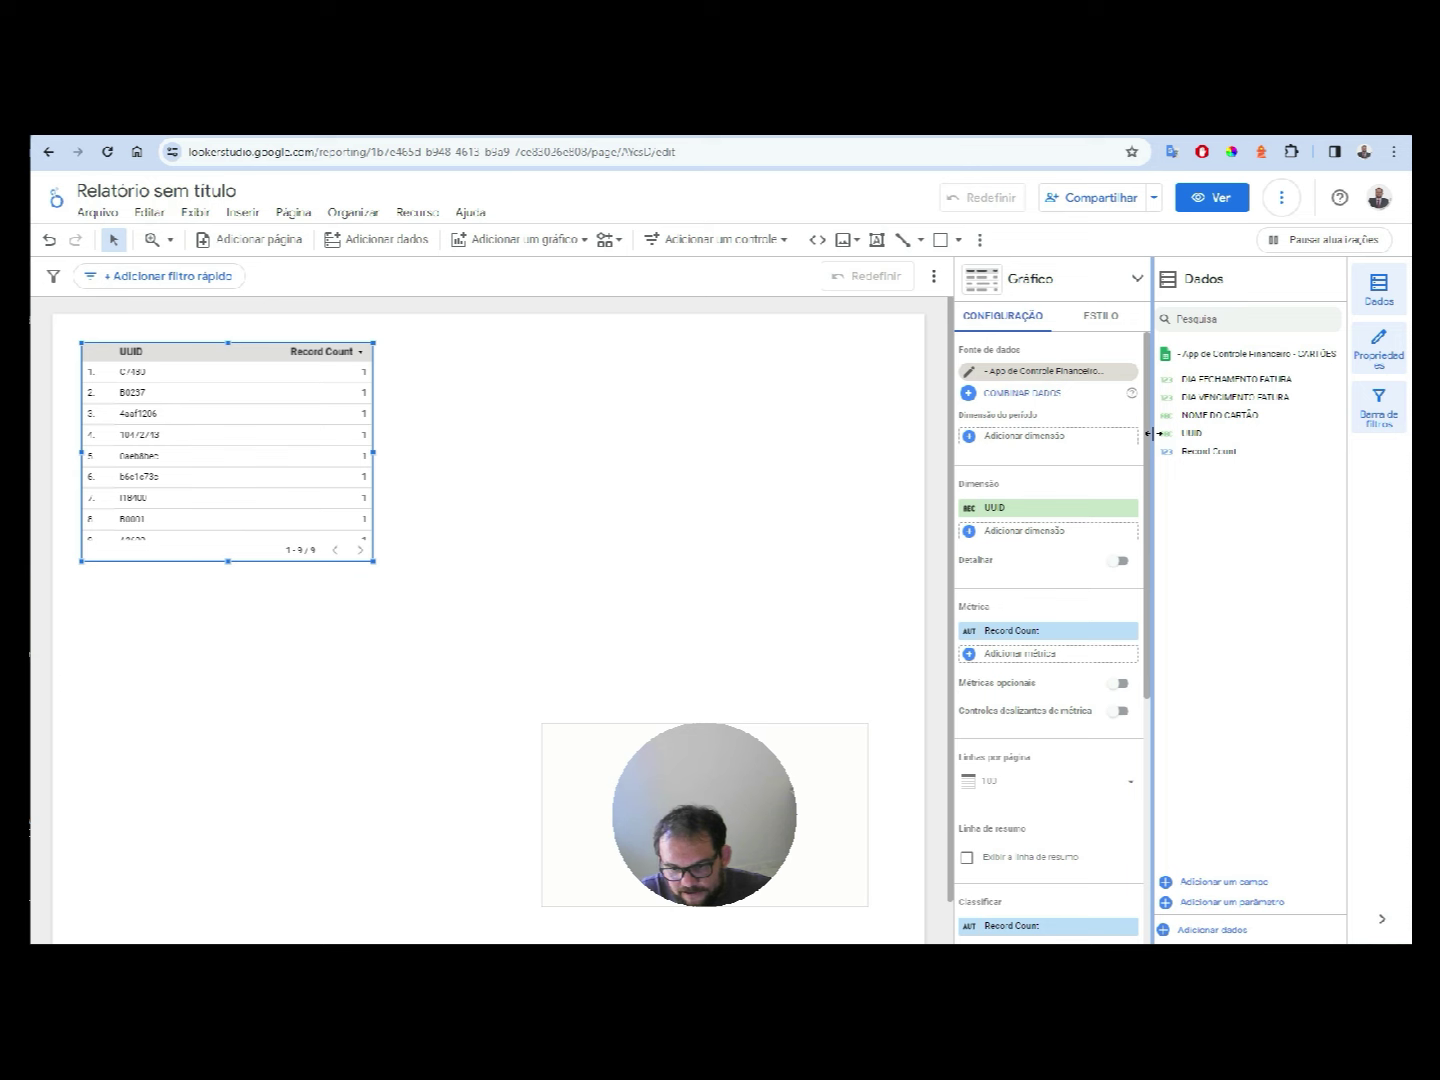
pyautogui.moveTo(1149, 433); pyautogui.dragTo(1210, 434)
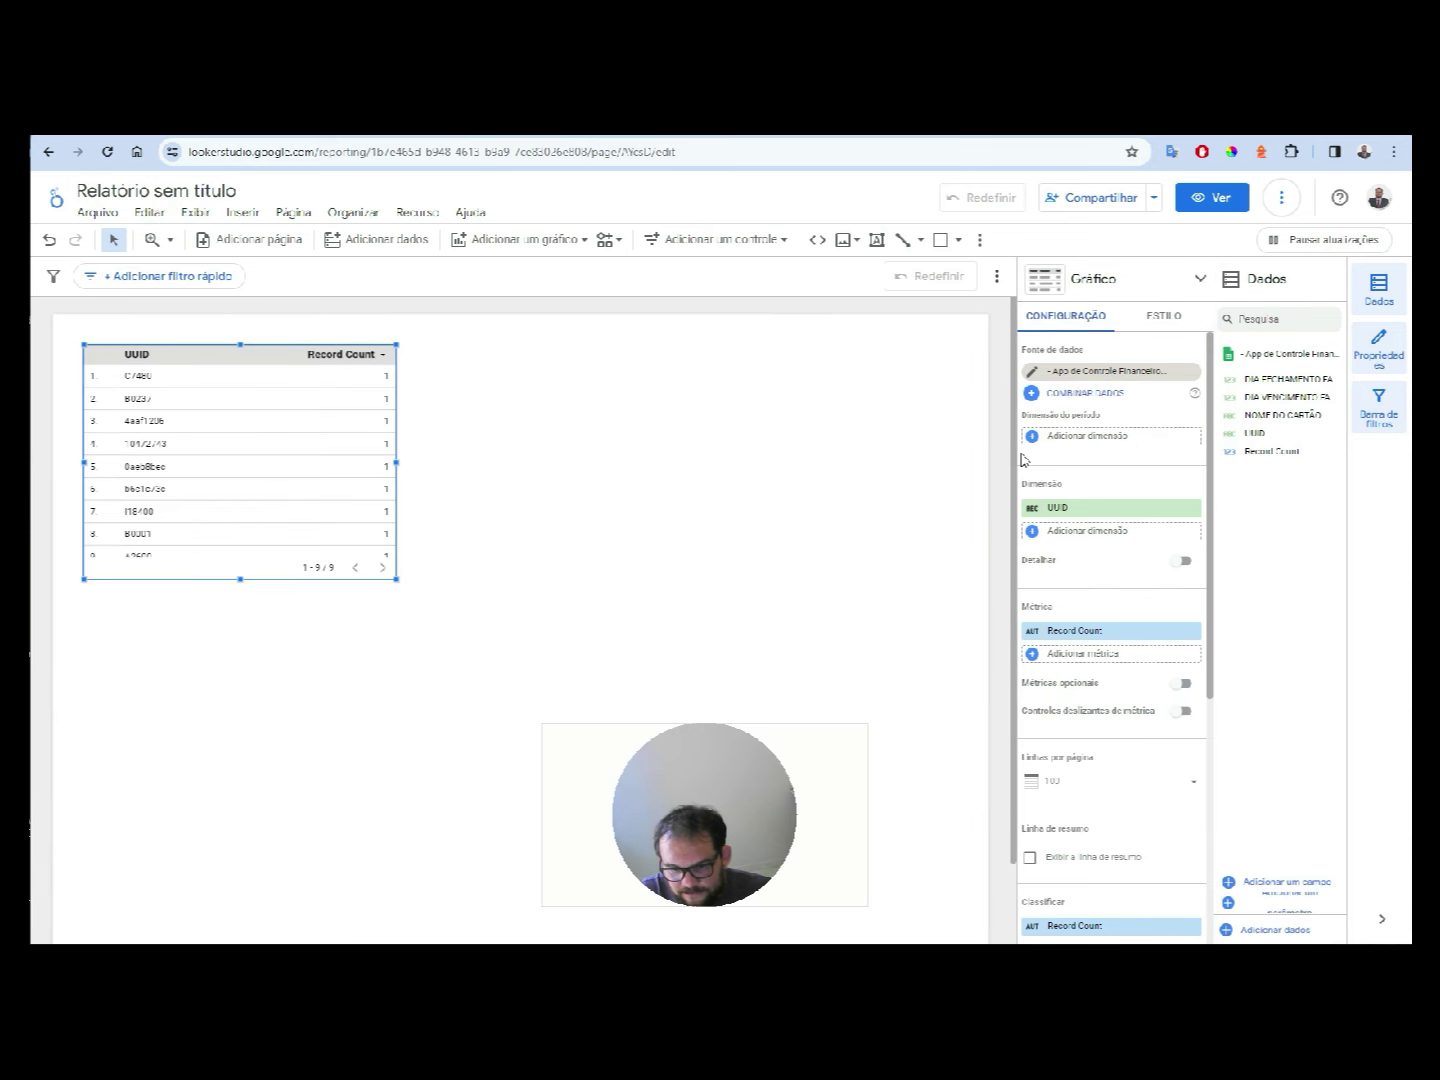
pyautogui.moveTo(1021, 459); pyautogui.dragTo(906, 455)
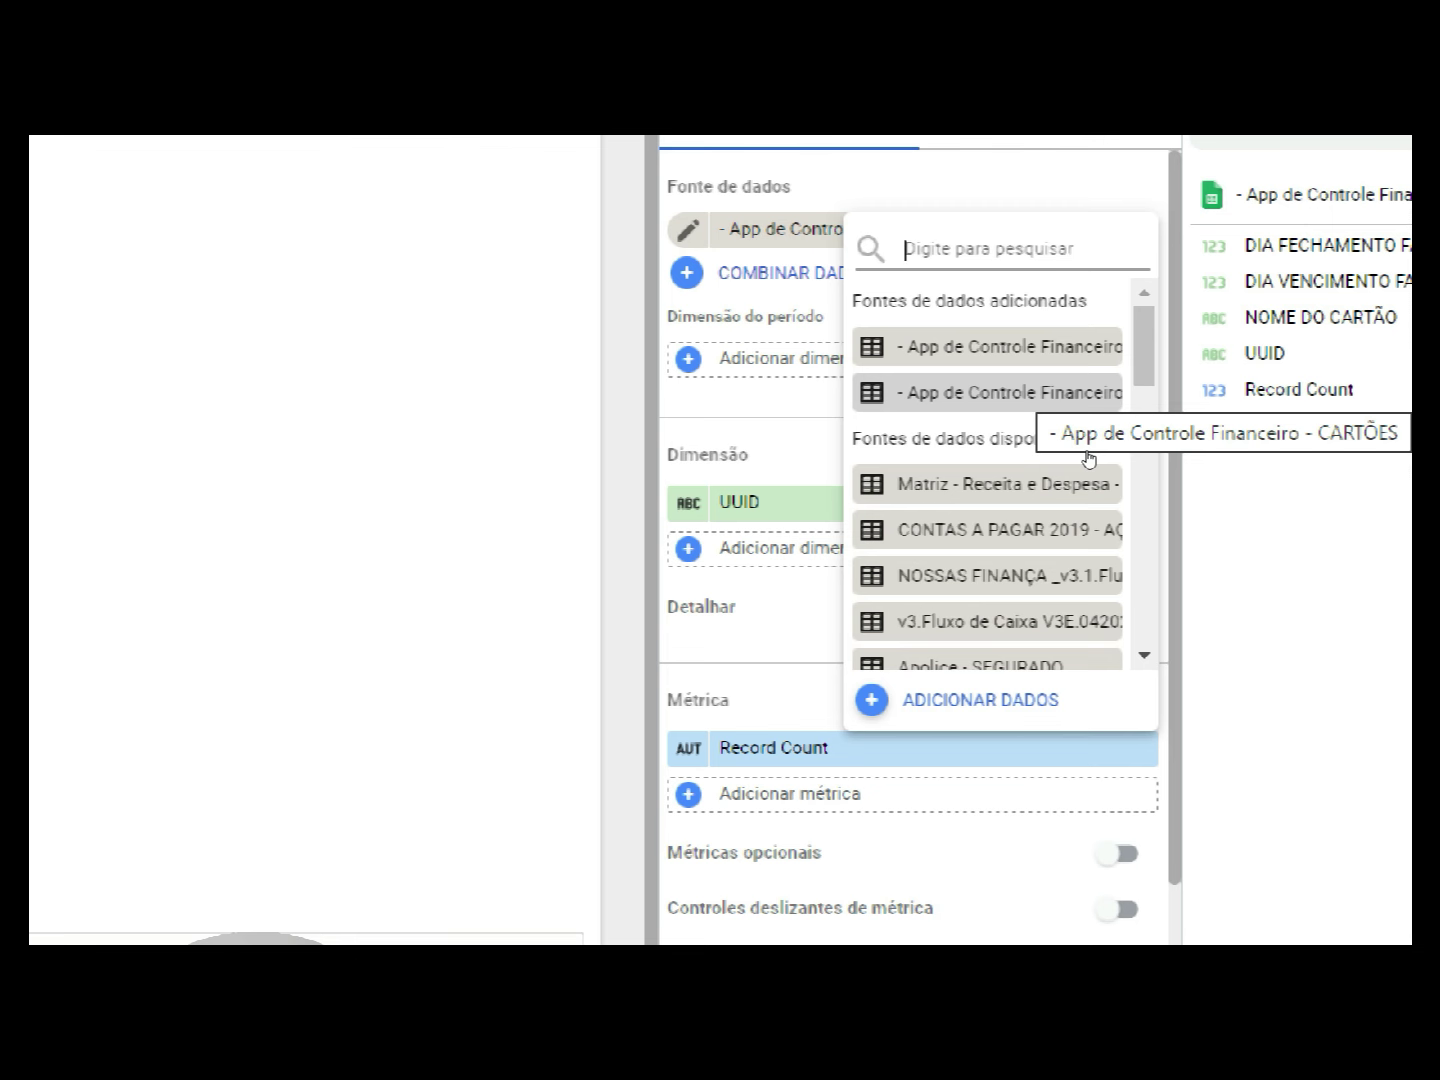
# - Try CARTÕES as the UUID table's data source, then set it back to CAIXA
pyautogui.click(1088, 456)
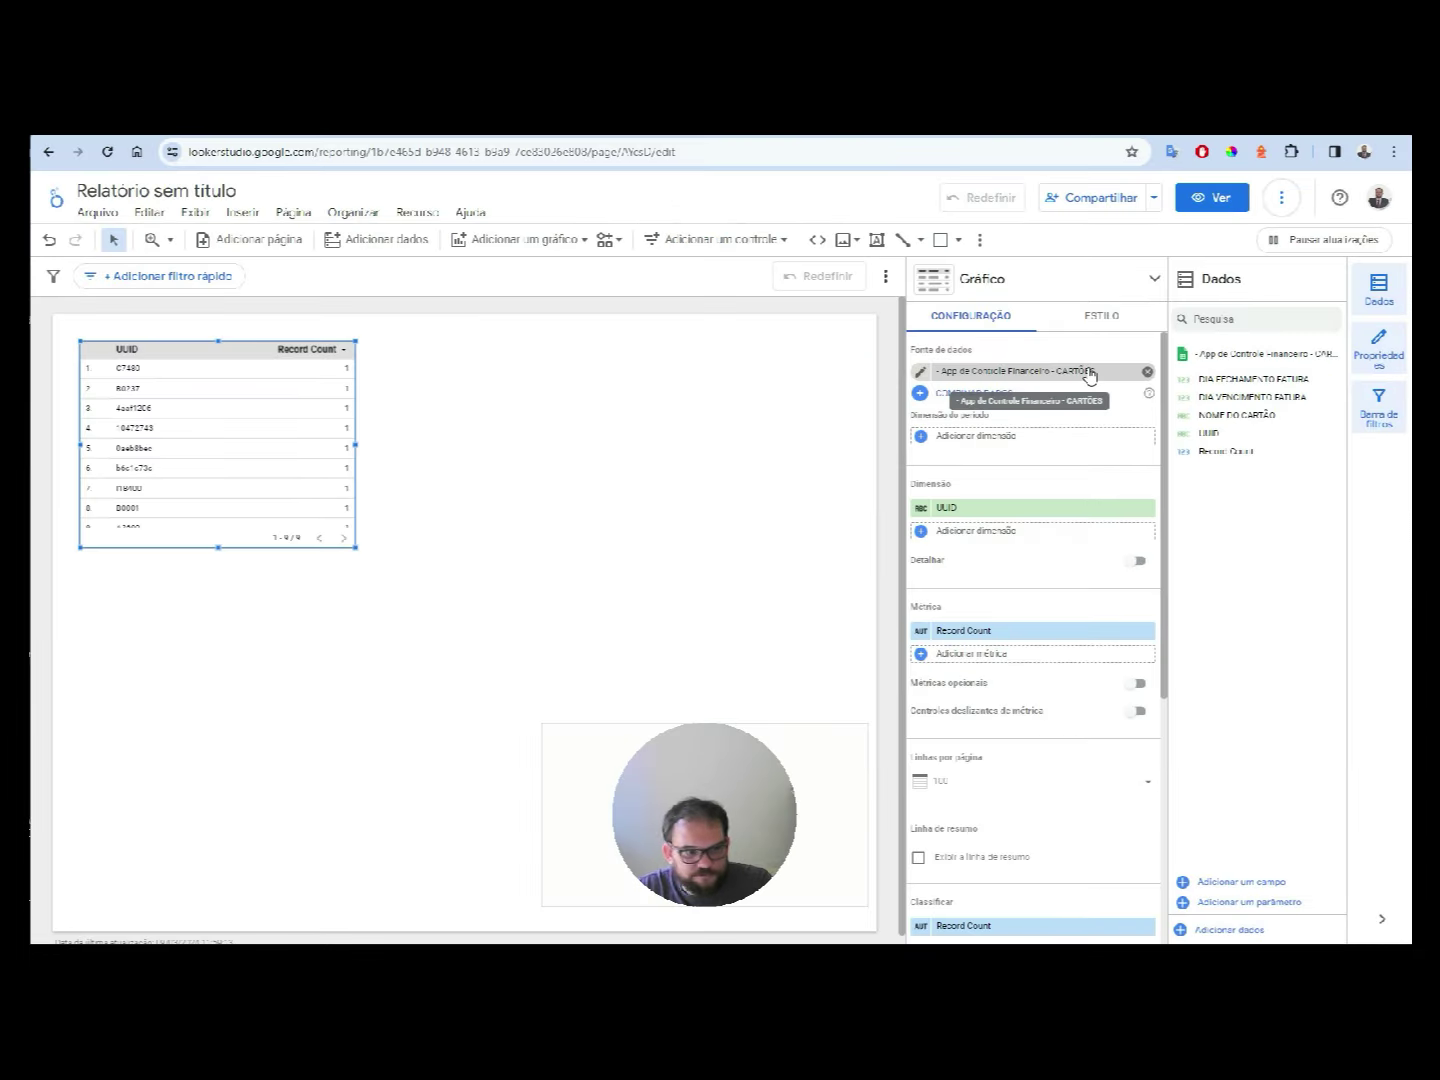
pyautogui.click(388, 545)
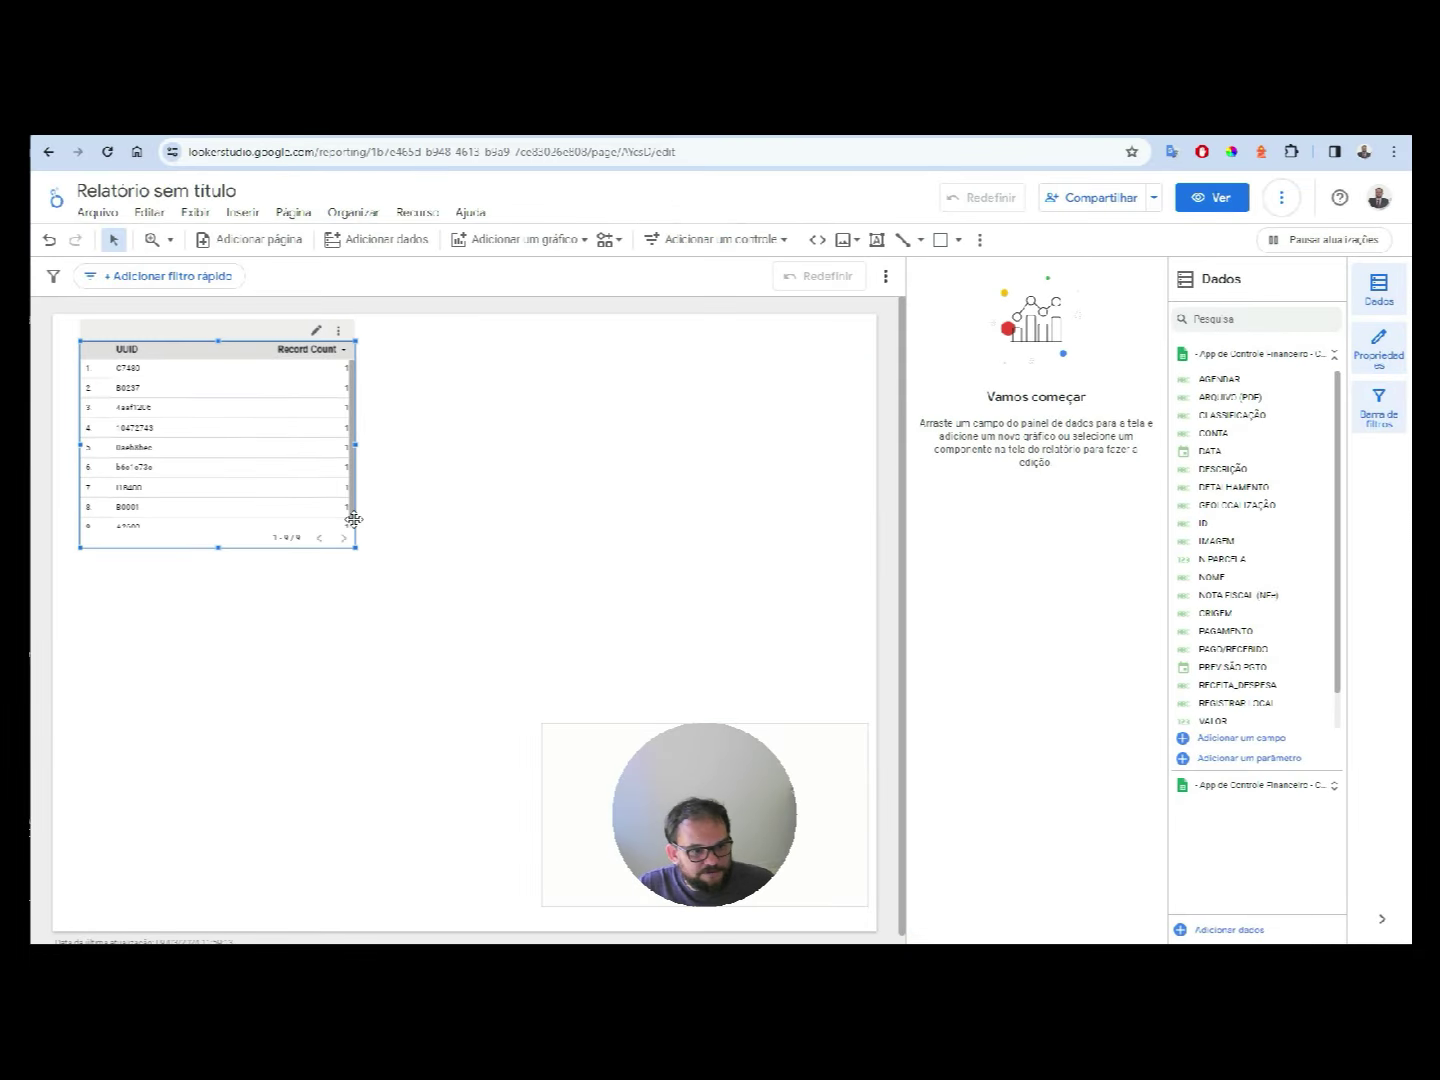
pyautogui.click(353, 518)
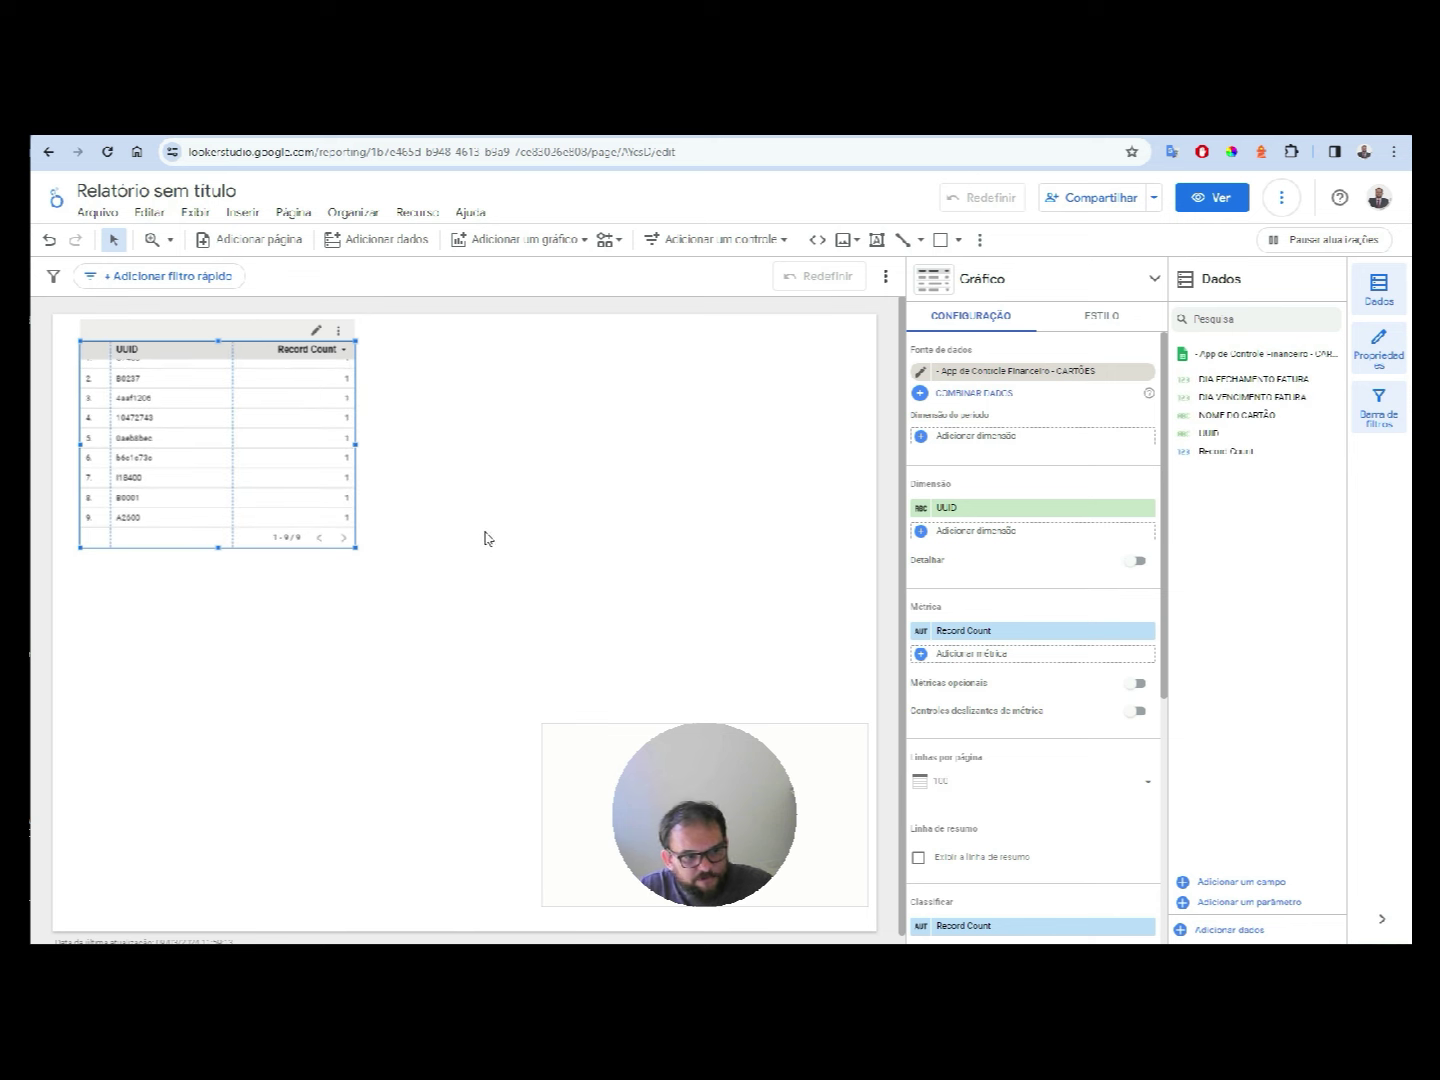
pyautogui.click(1021, 371)
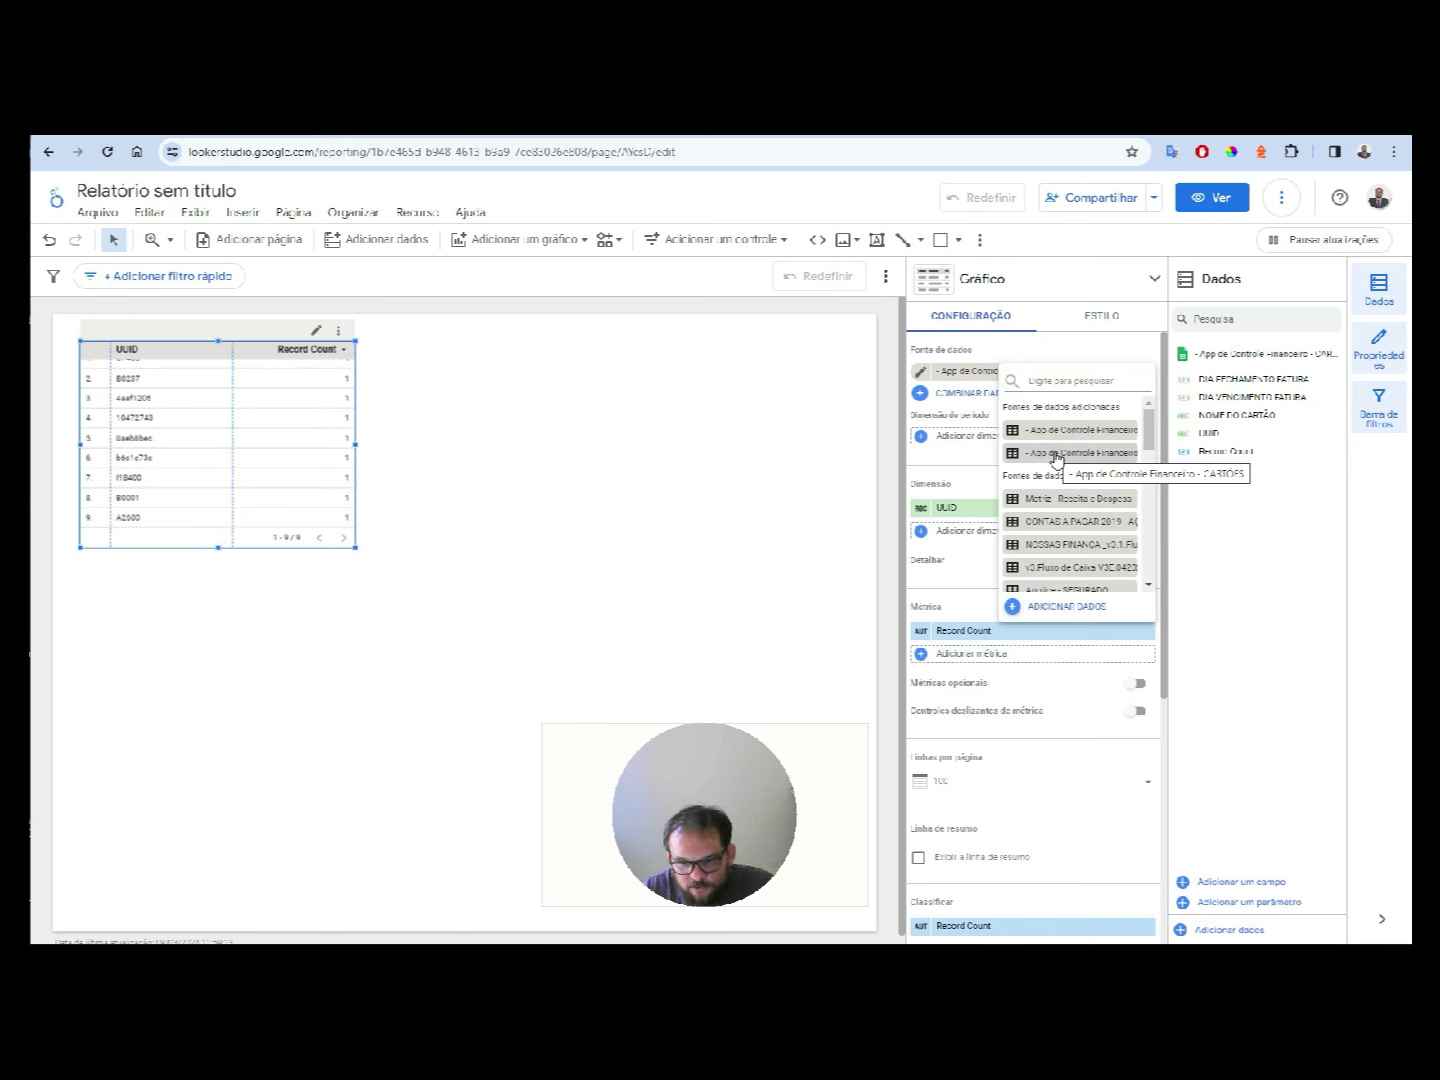
pyautogui.click(1058, 433)
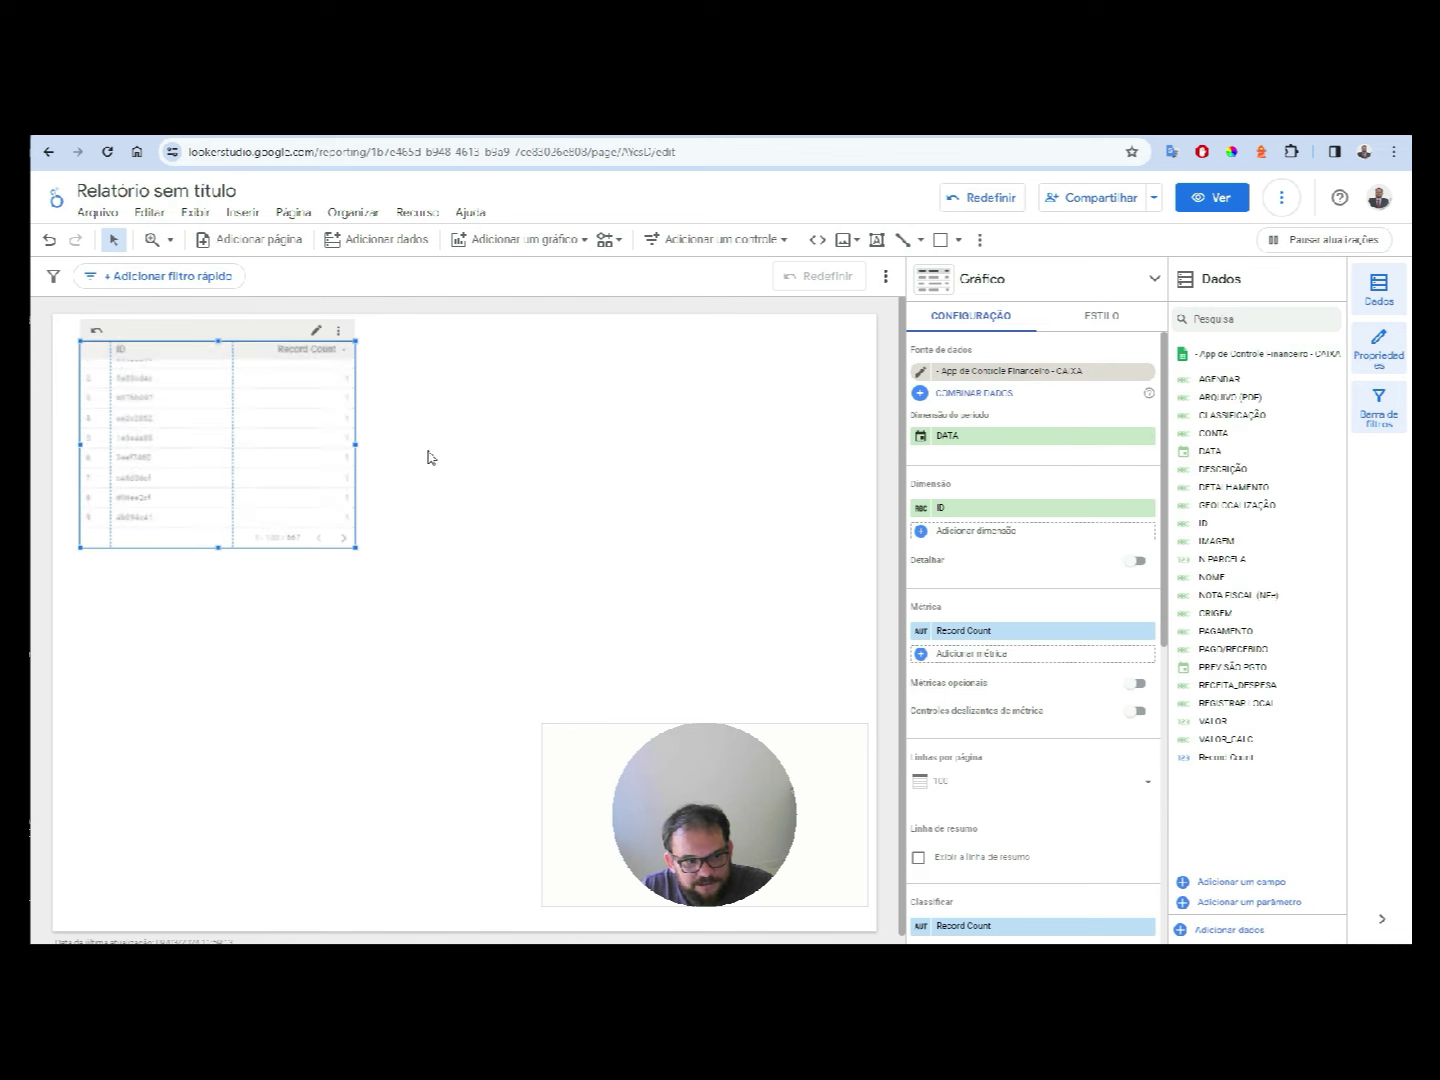
pyautogui.click(446, 394)
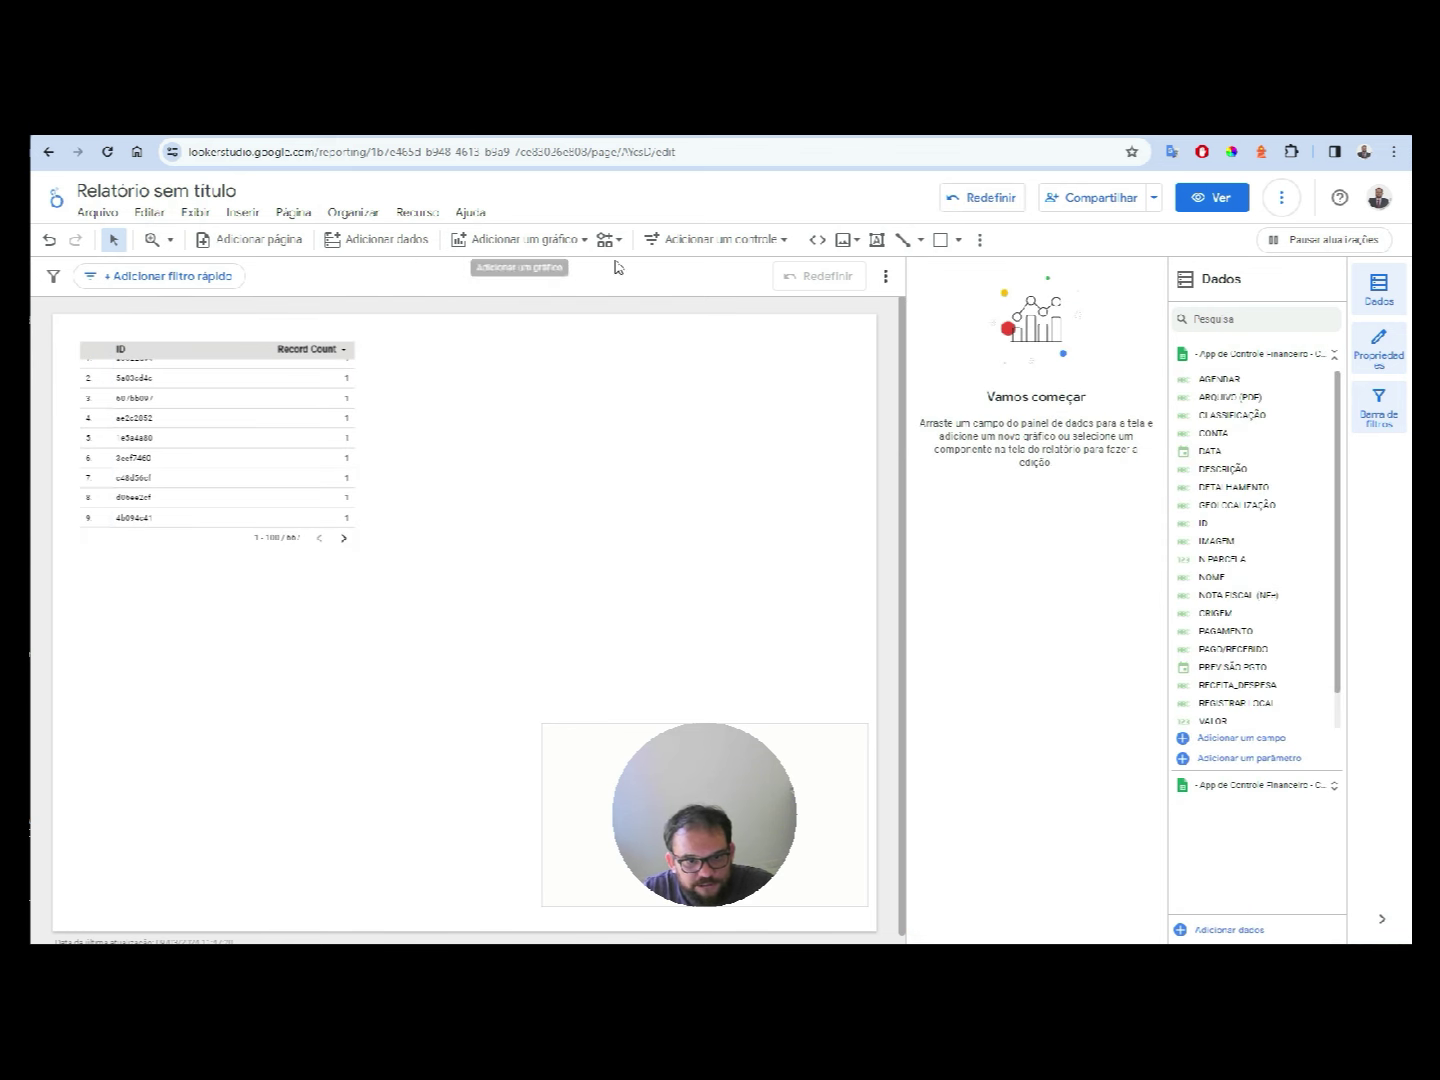
# - Place a second table chart on the report canvas beside the ID table
pyautogui.click(568, 243)
pyautogui.click(463, 302)
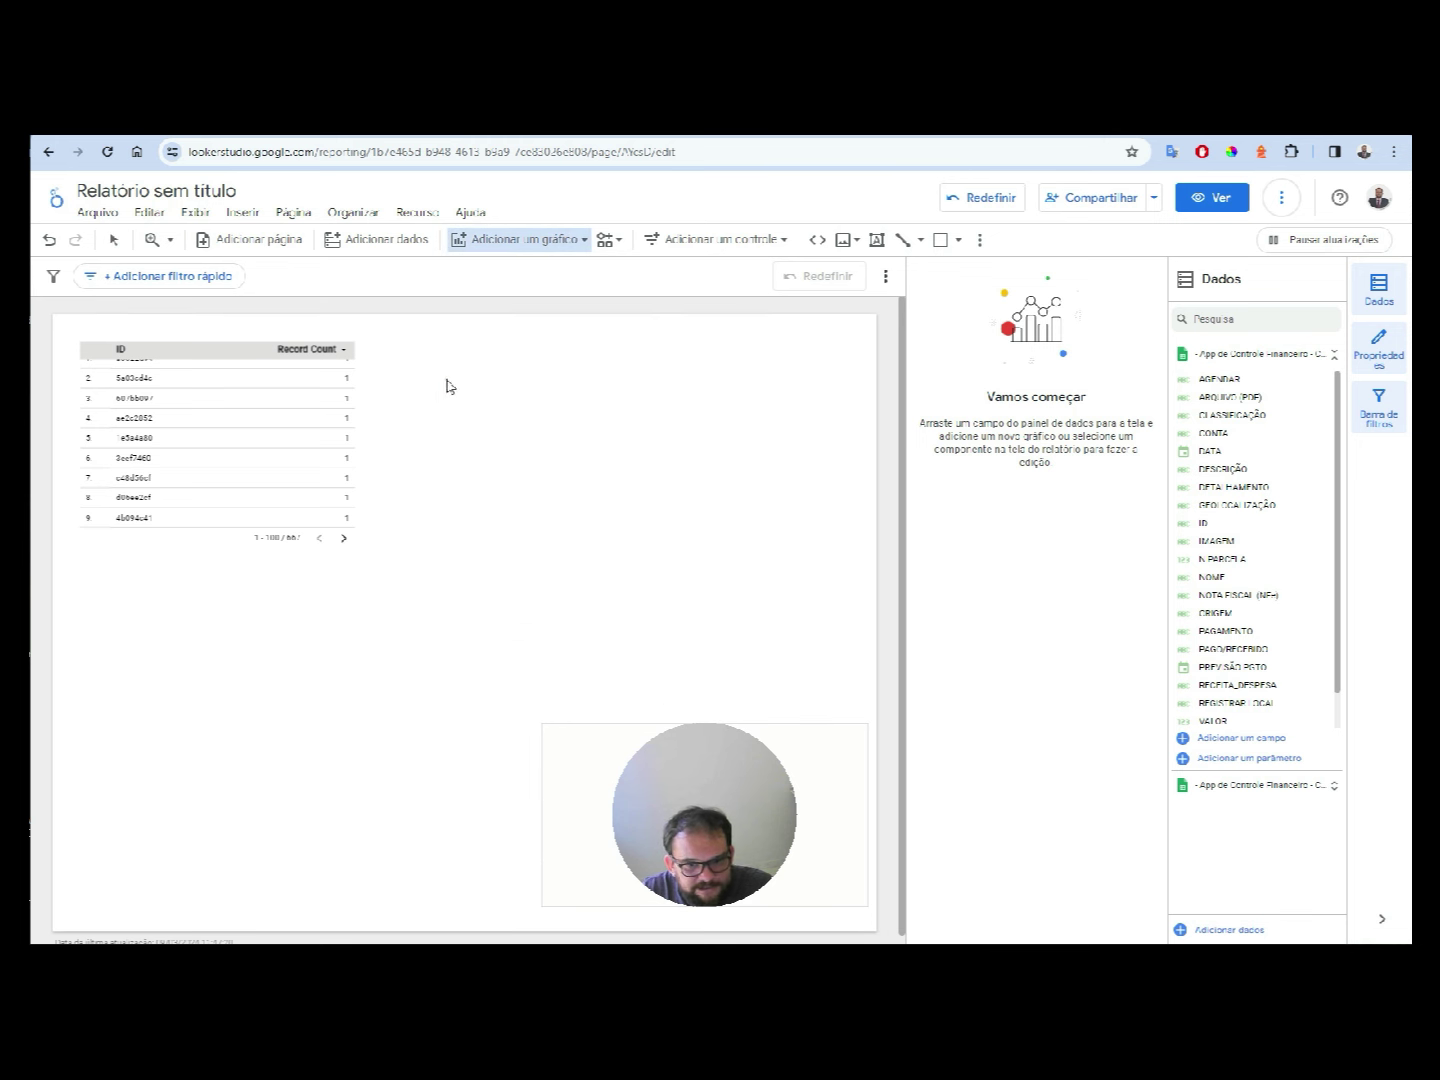
pyautogui.click(445, 380)
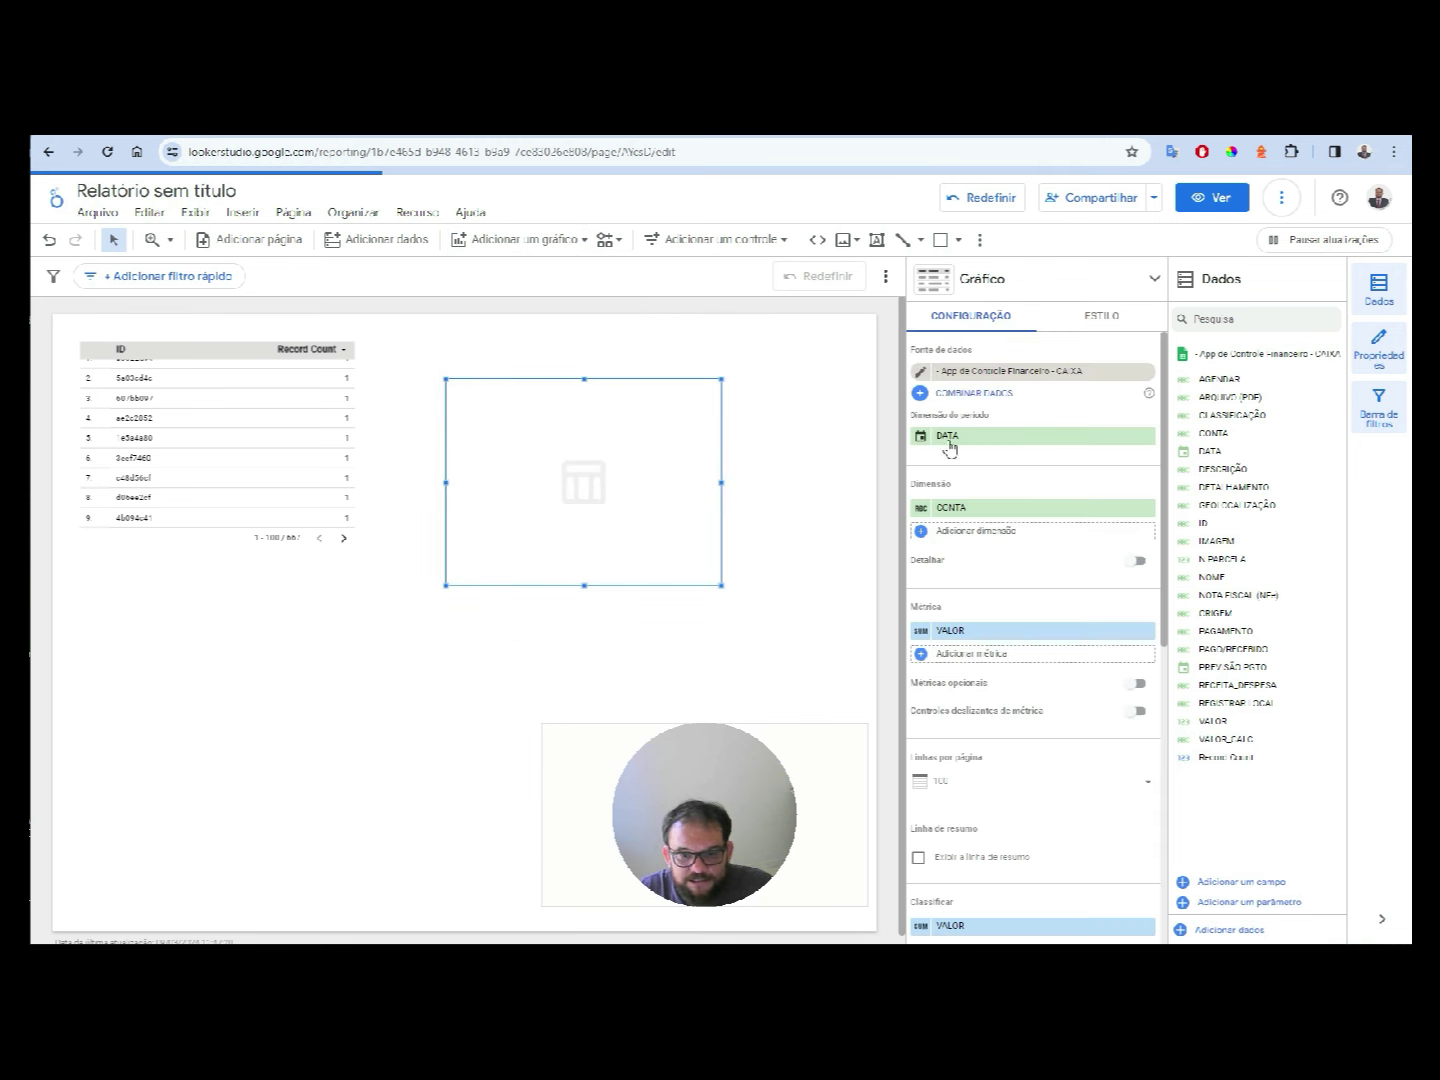
pyautogui.click(283, 415)
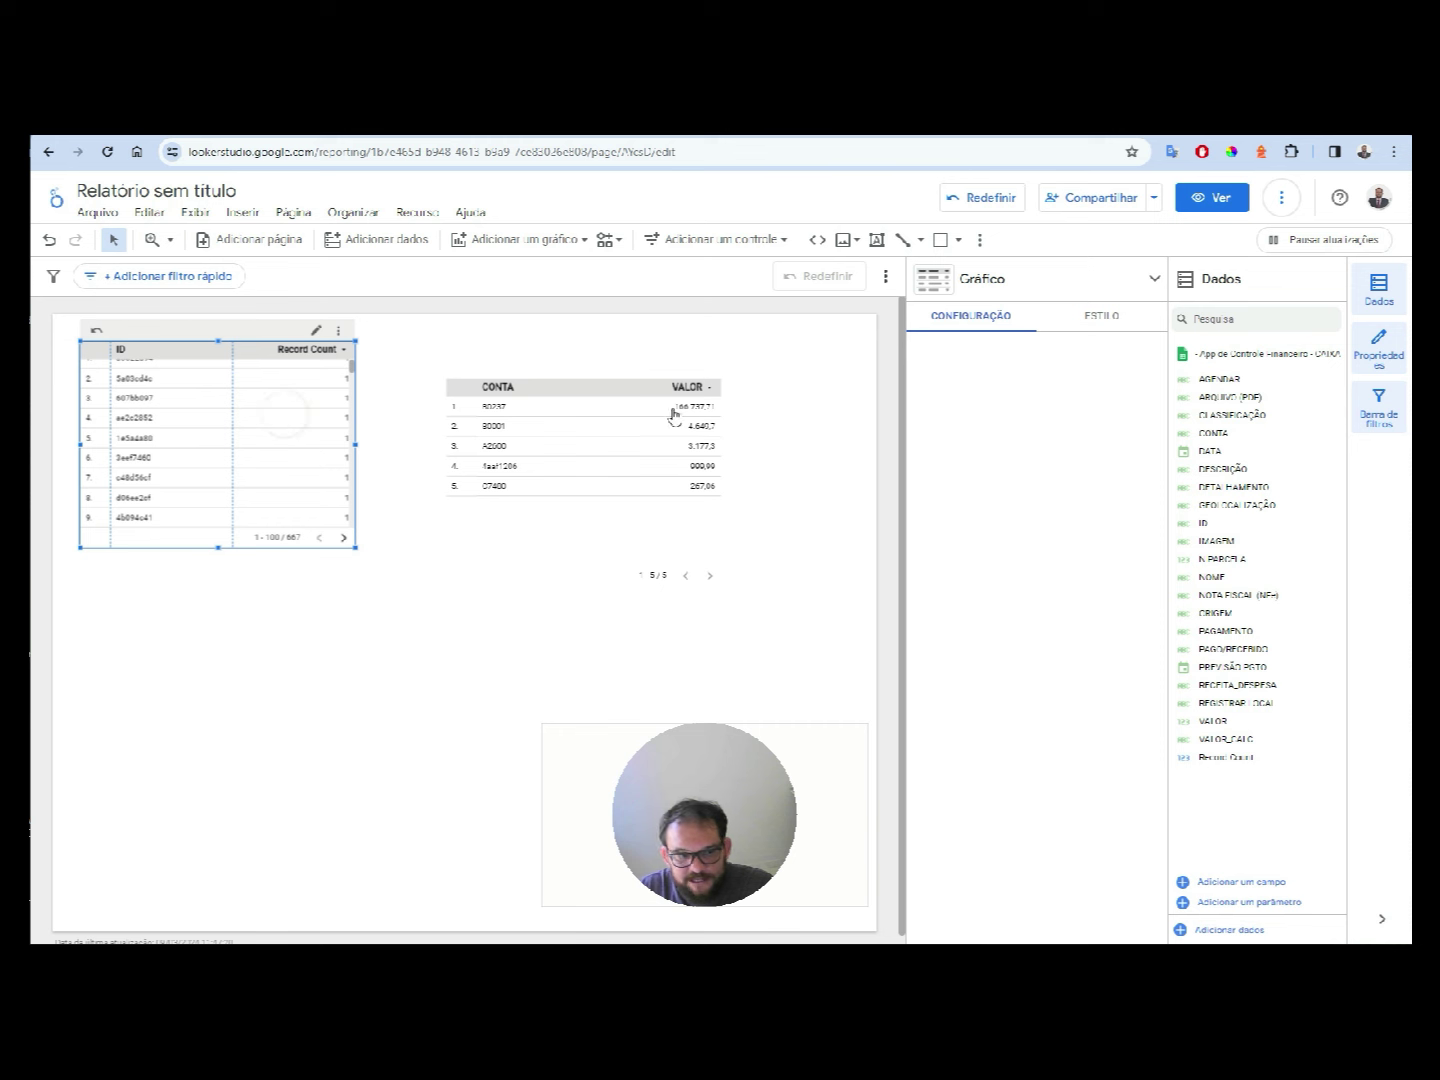
pyautogui.click(596, 387)
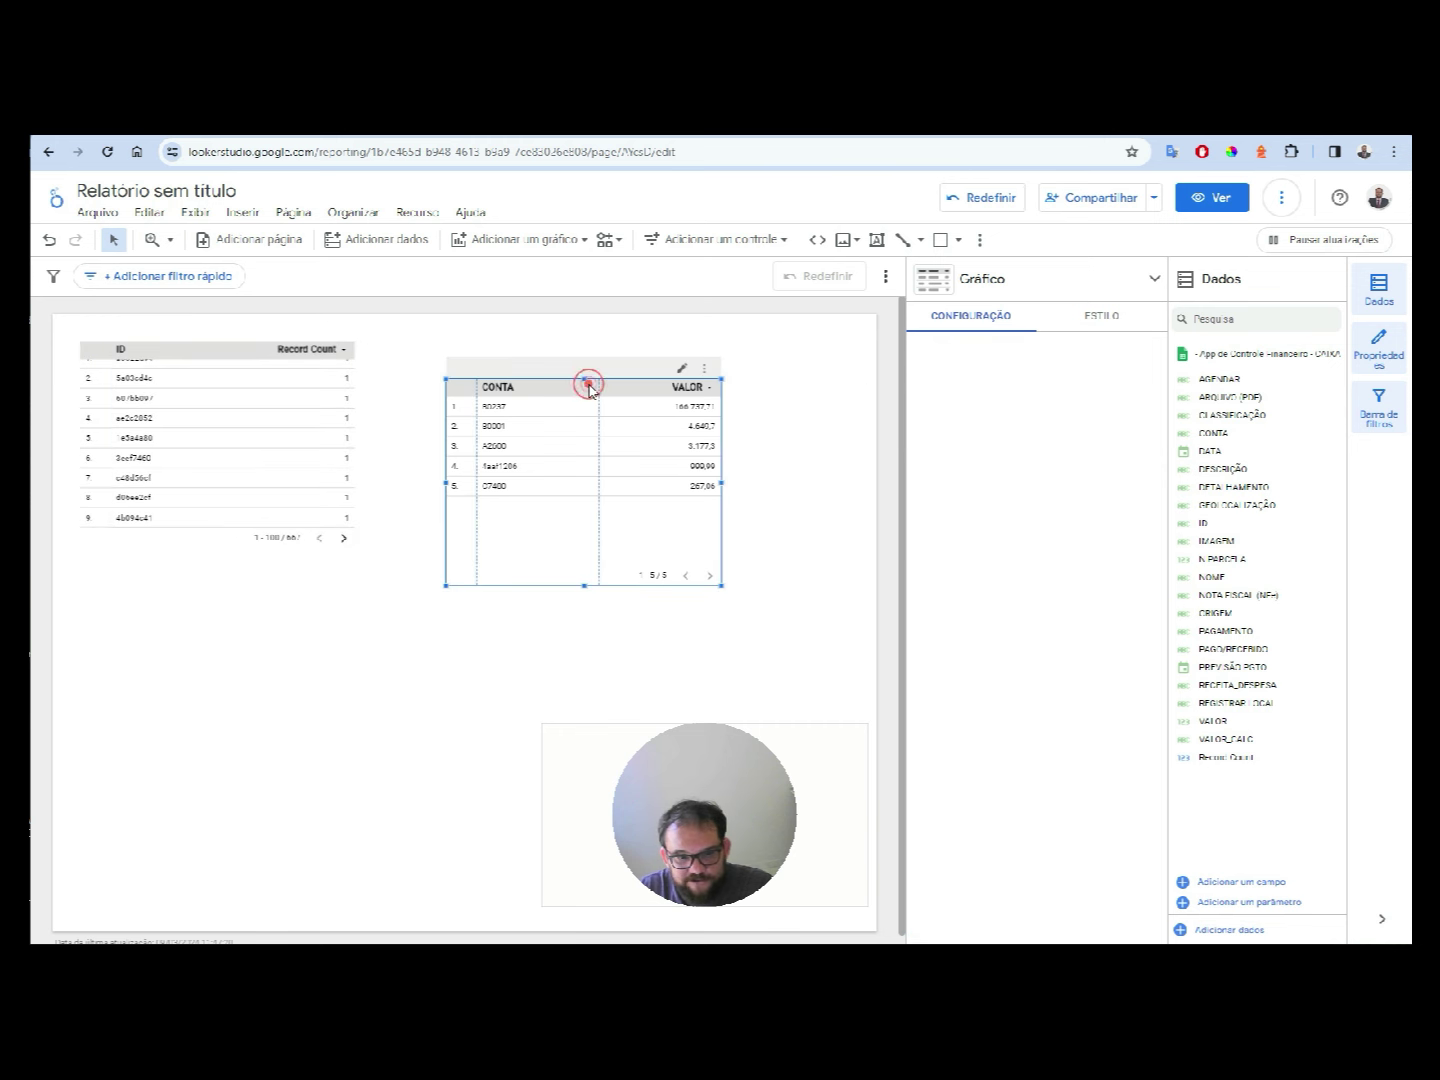
# - Set the right-hand table's data source to App de Controle Financeiro - CARTÕES
pyautogui.click(1065, 373)
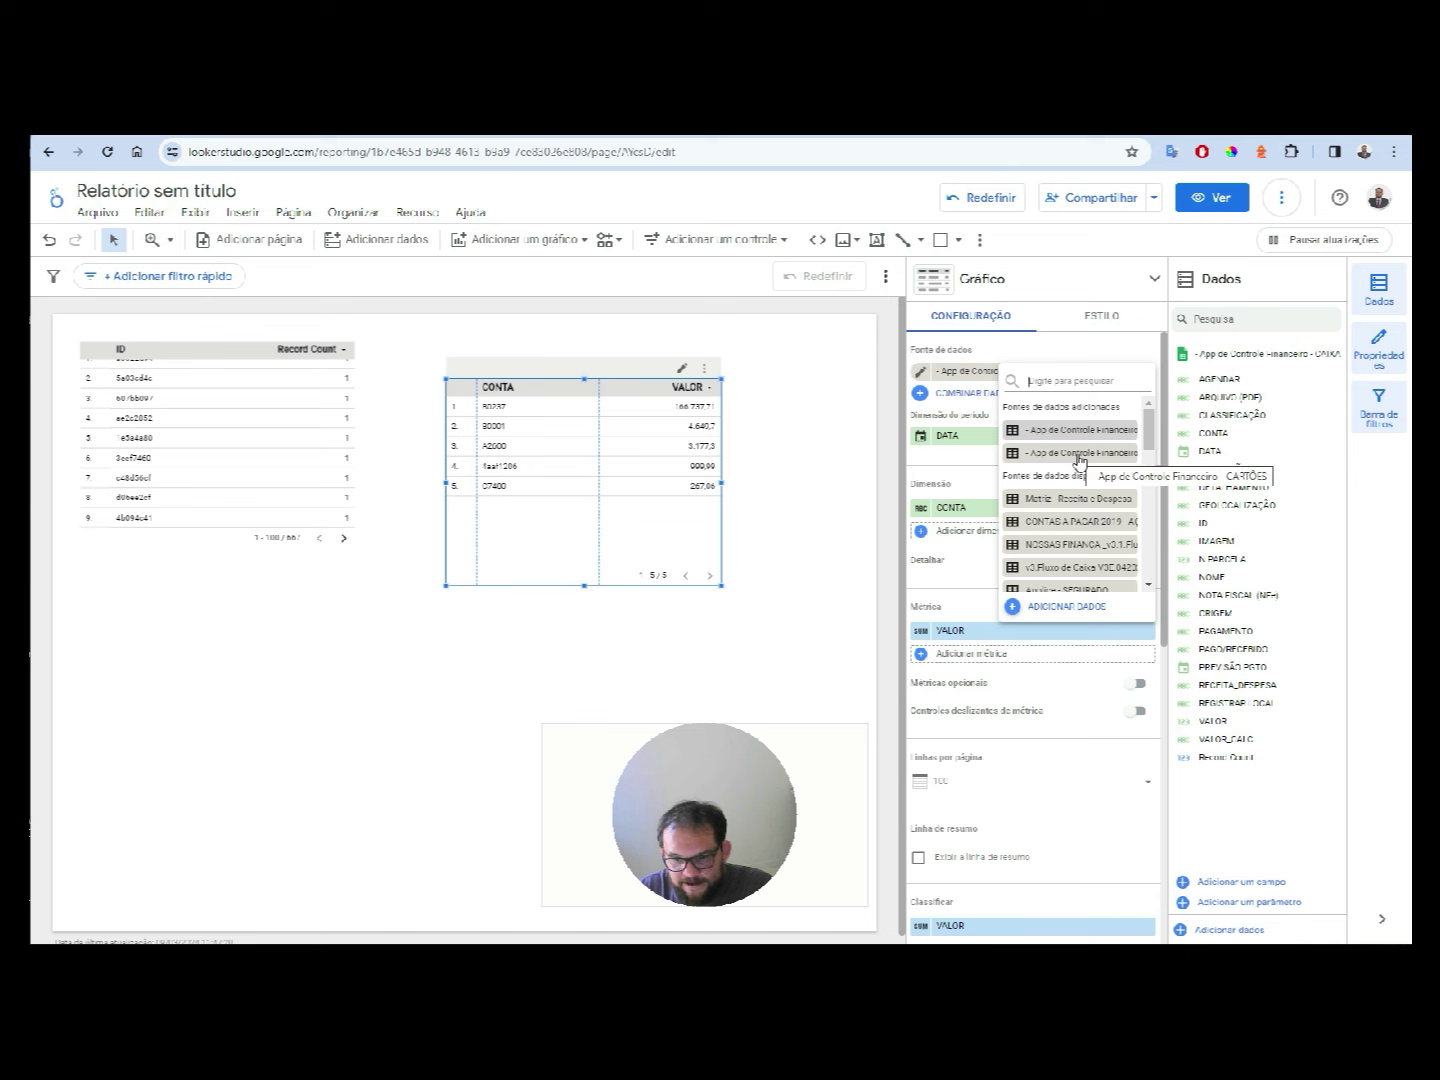
pyautogui.click(1071, 453)
pyautogui.click(822, 497)
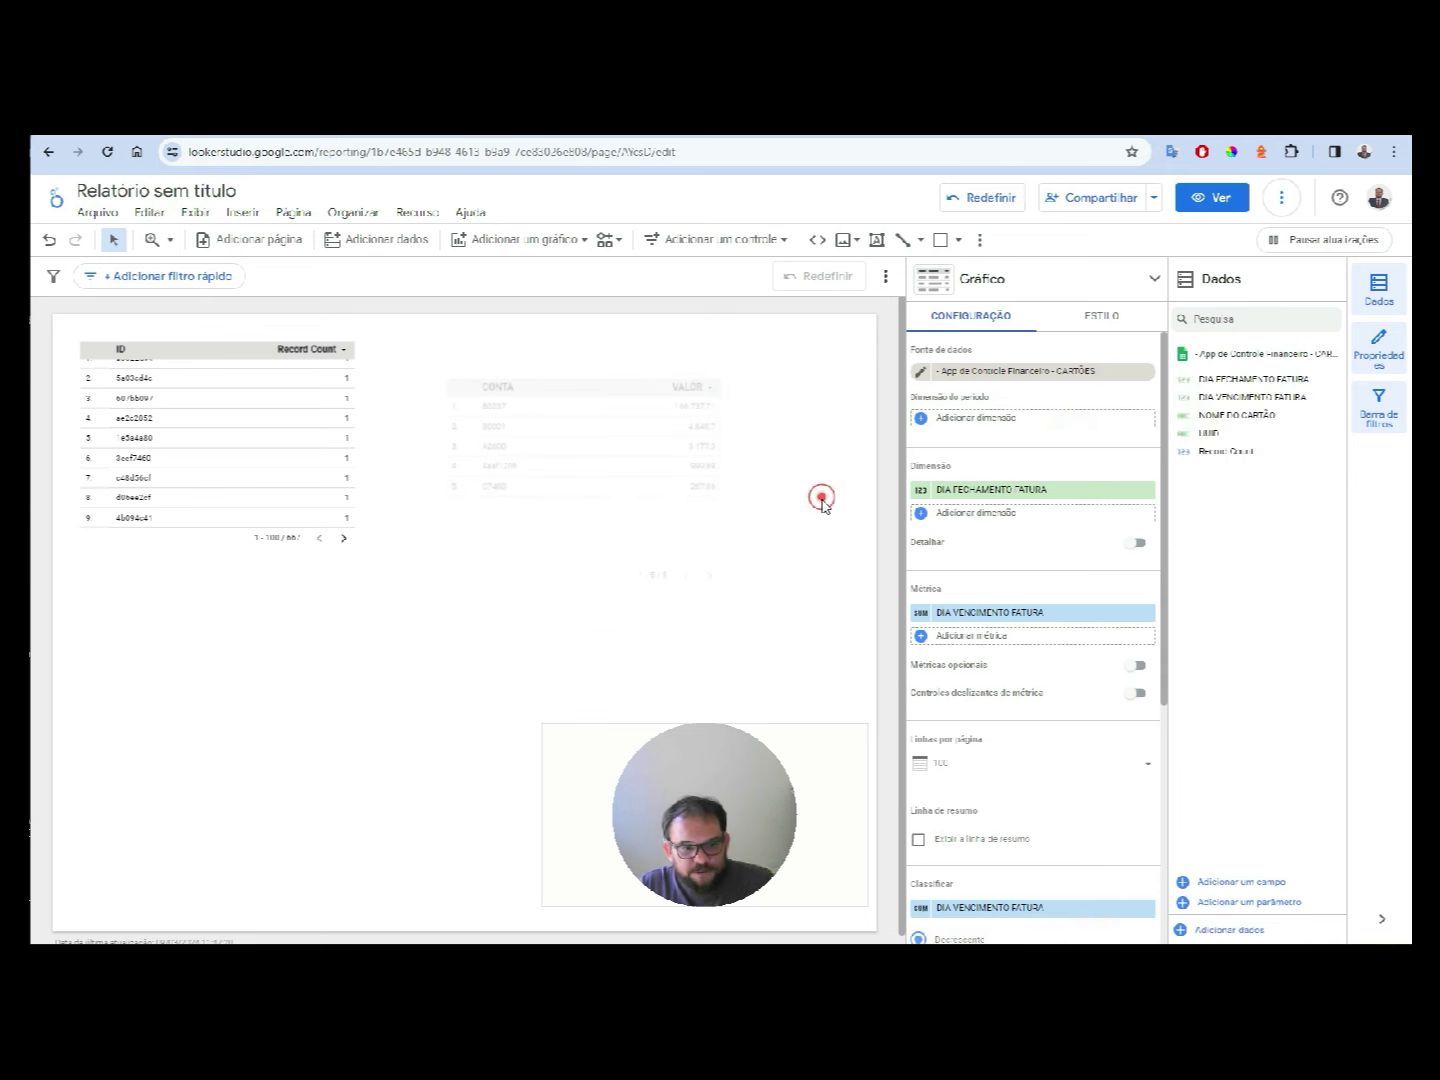
pyautogui.click(618, 538)
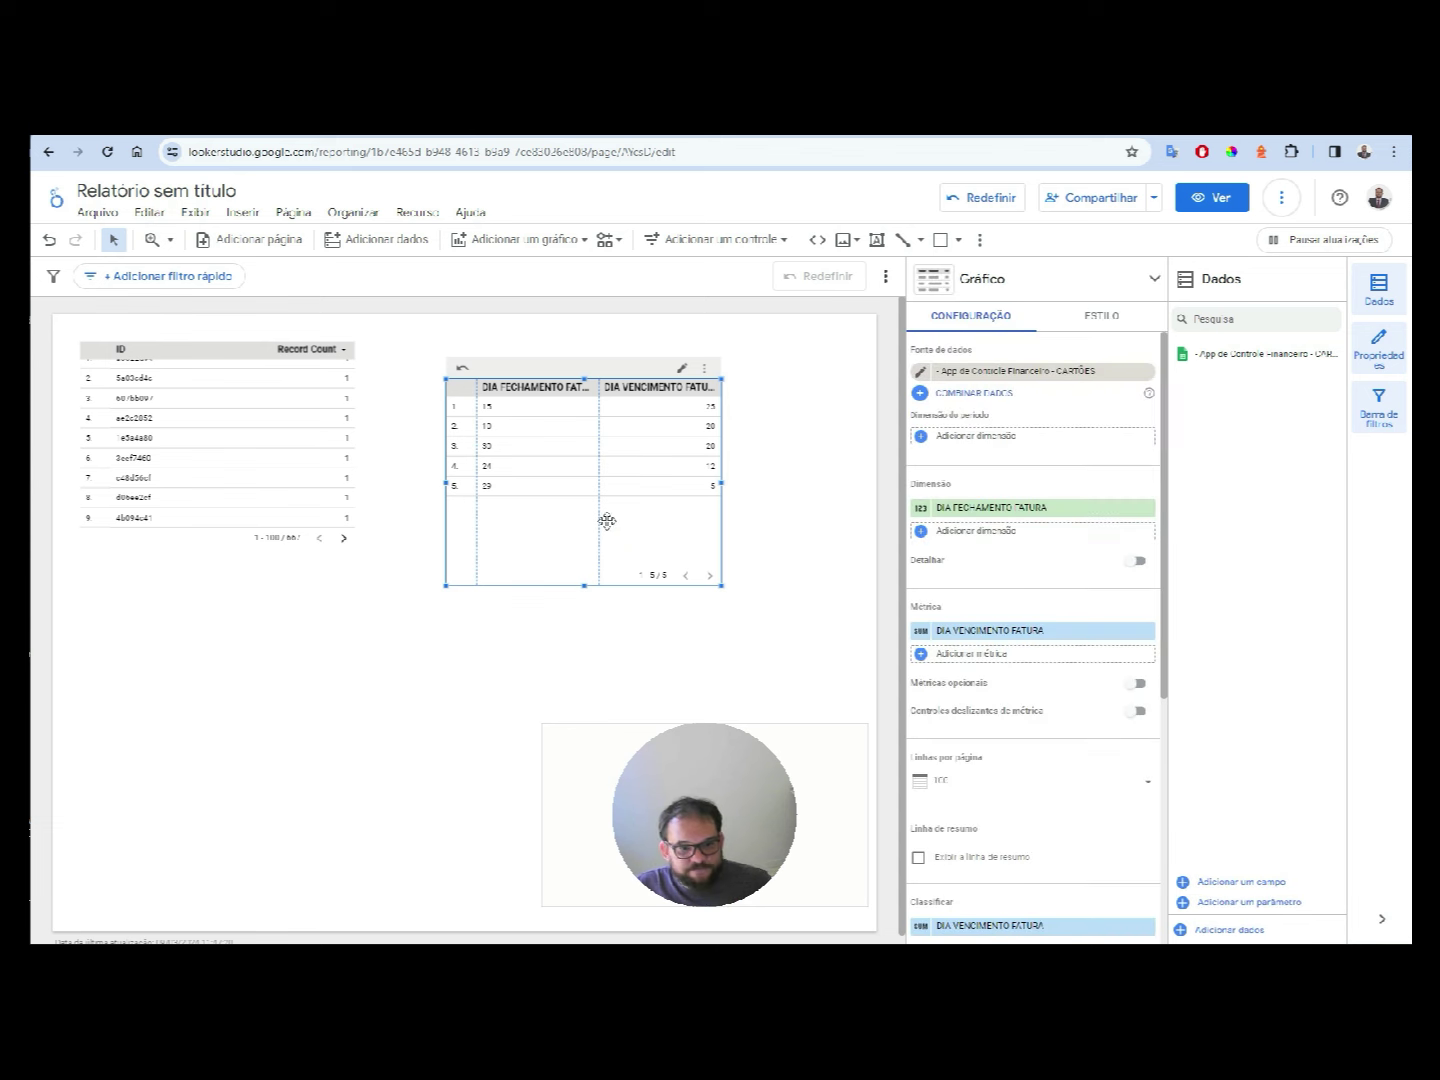
pyautogui.click(275, 567)
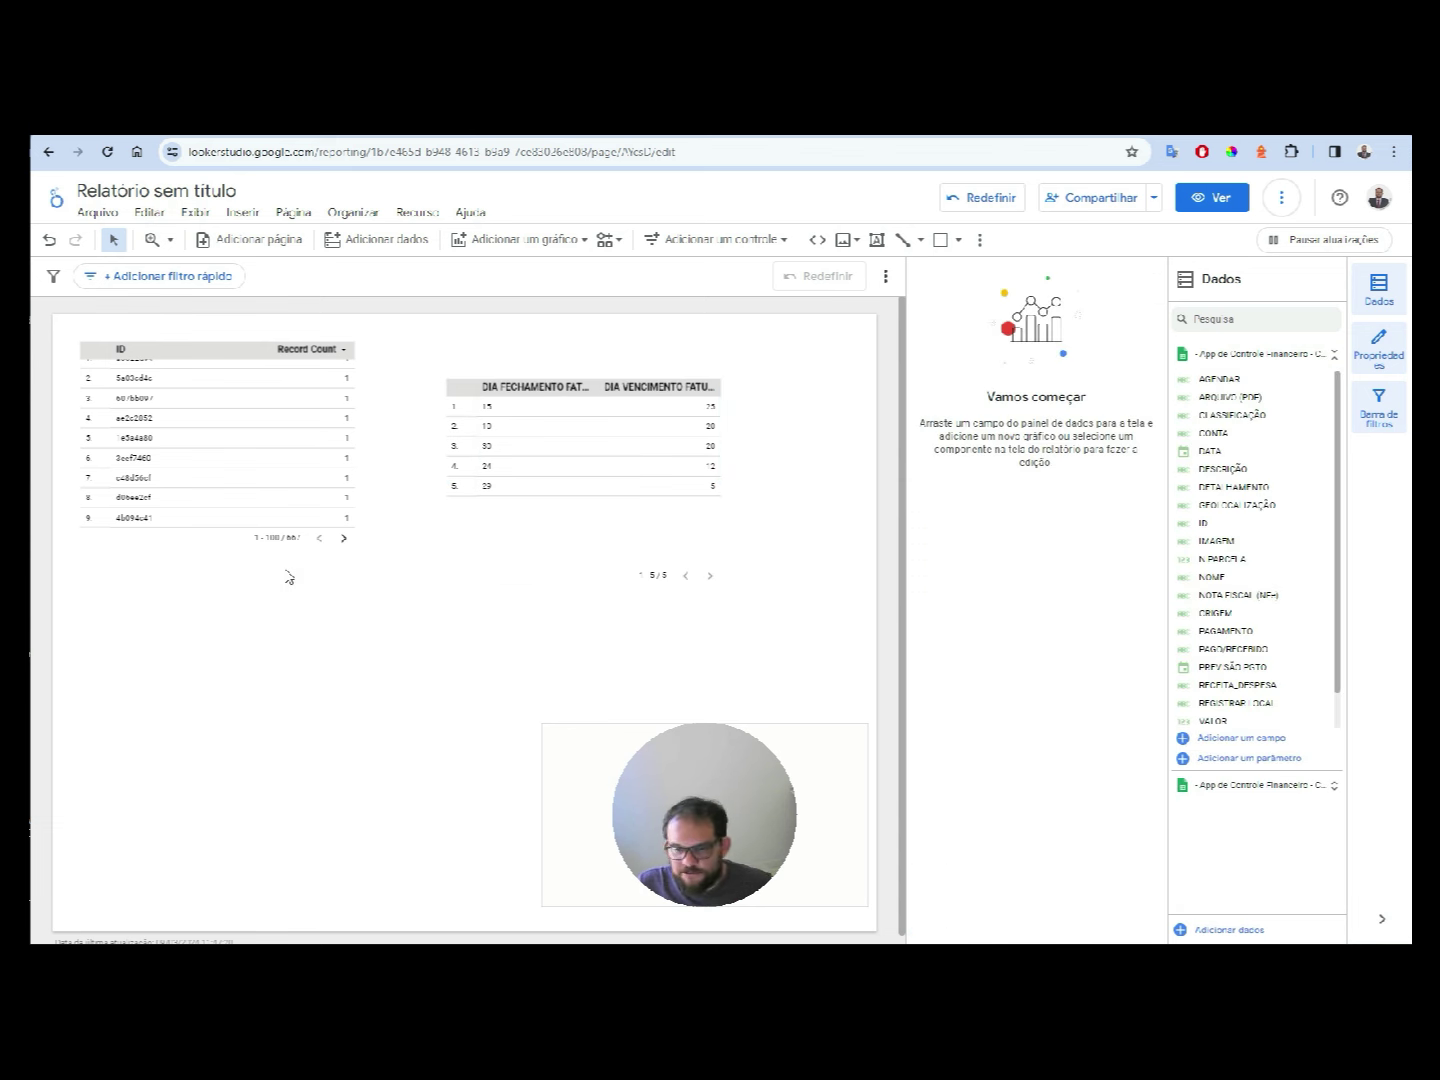
pyautogui.click(576, 367)
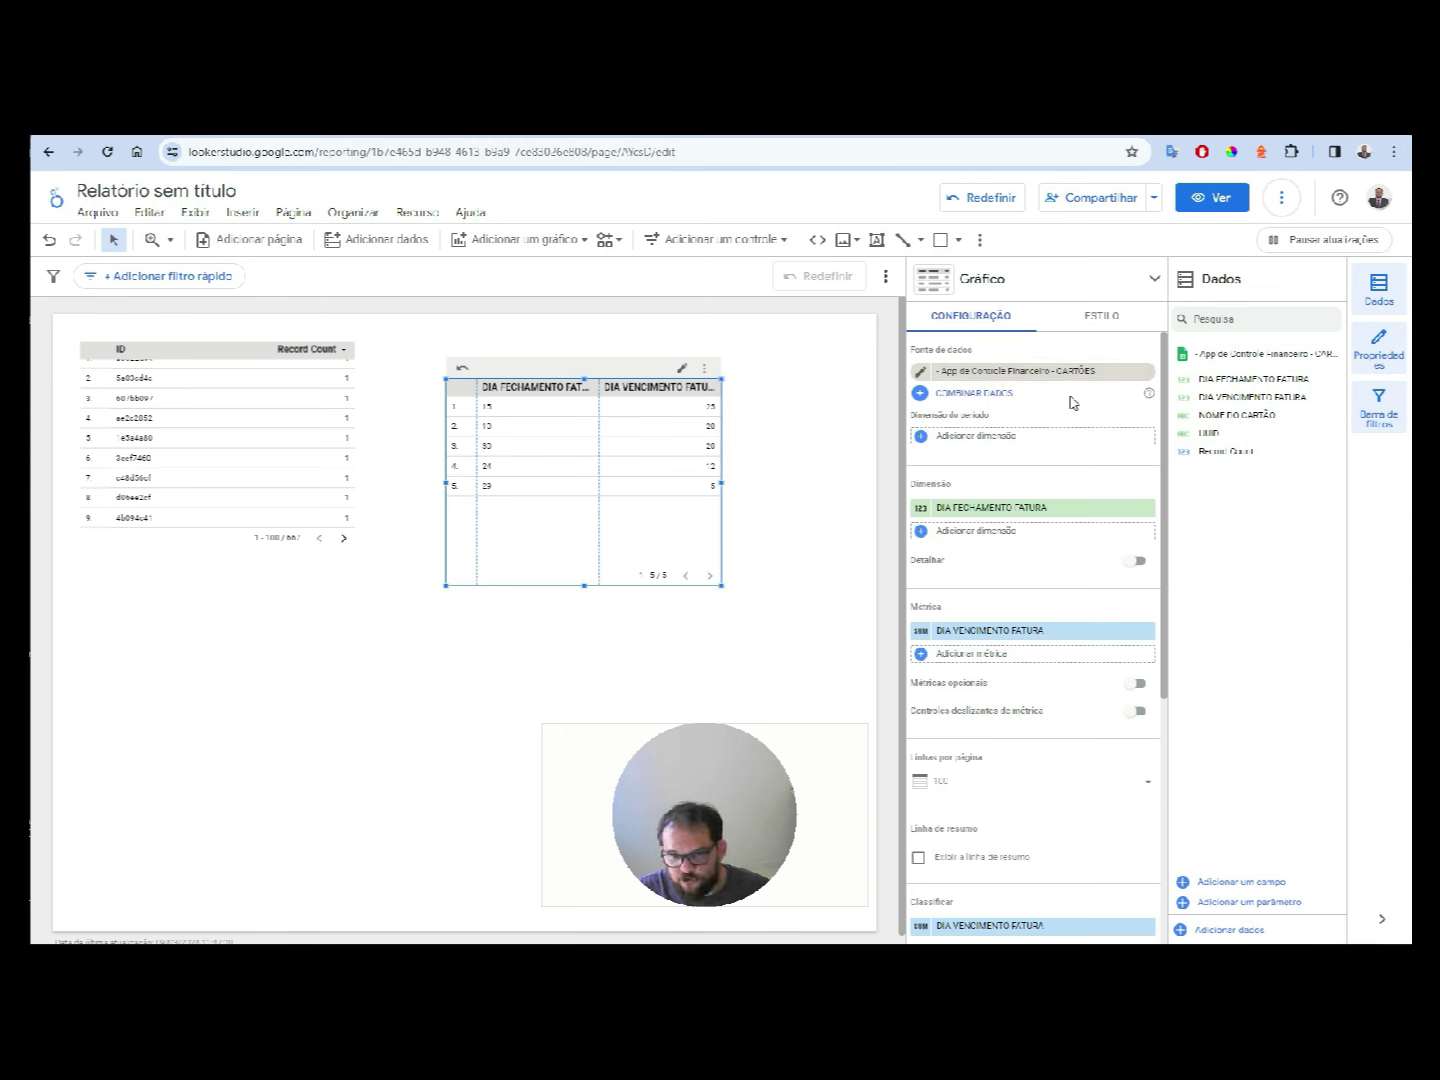
pyautogui.click(988, 445)
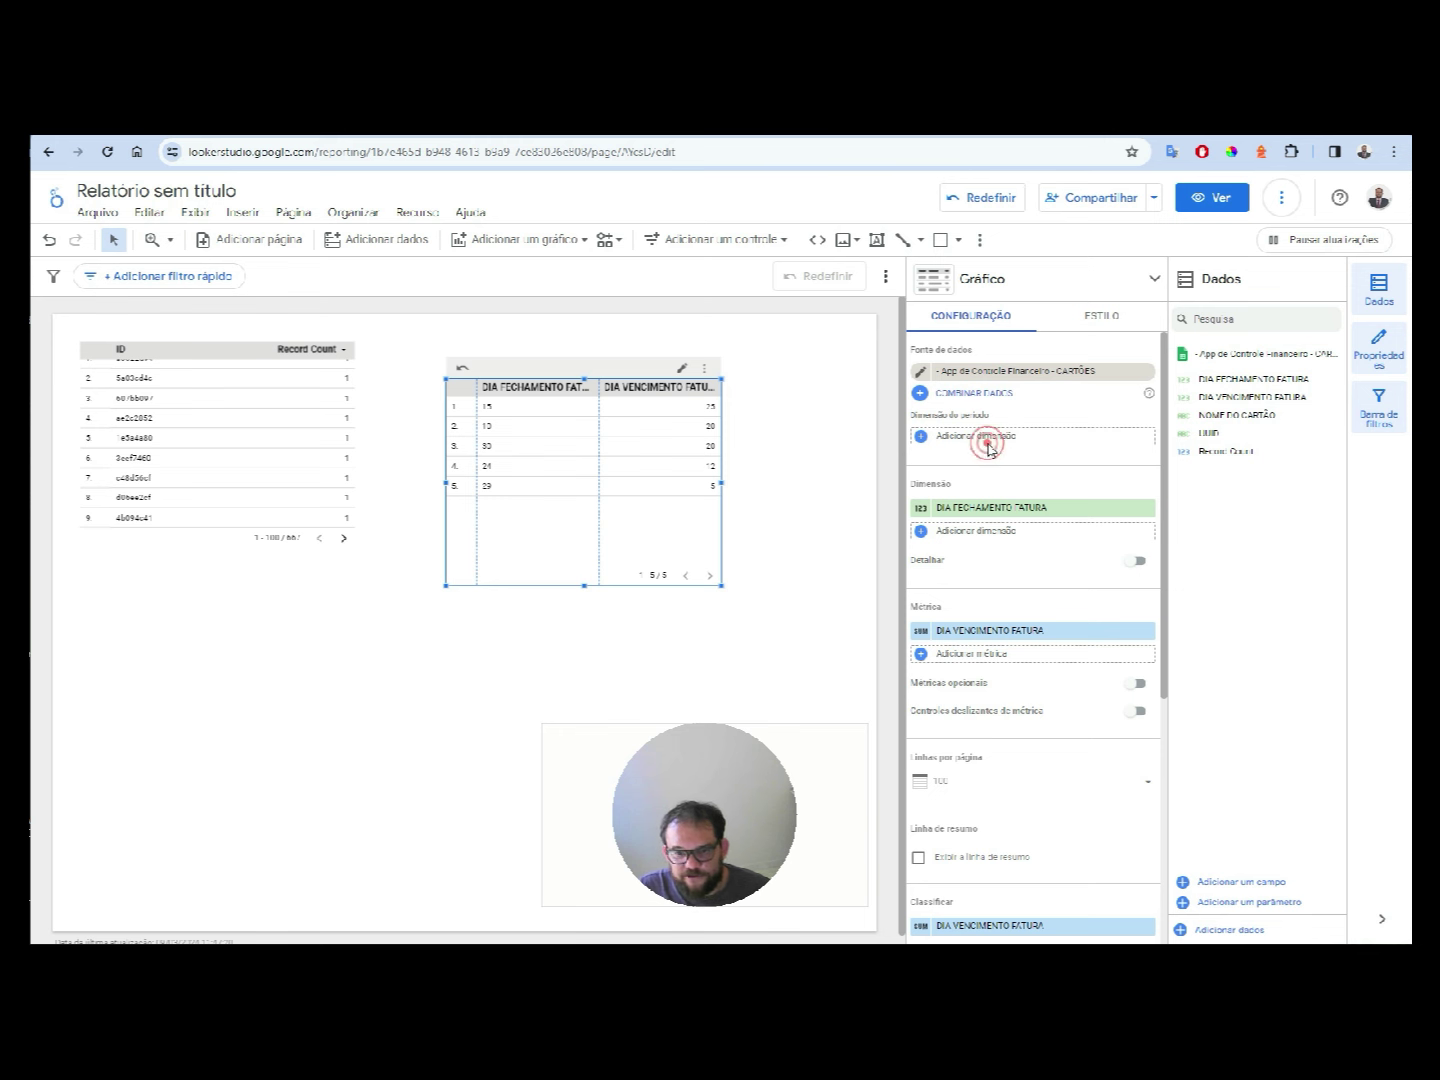
pyautogui.click(1240, 519)
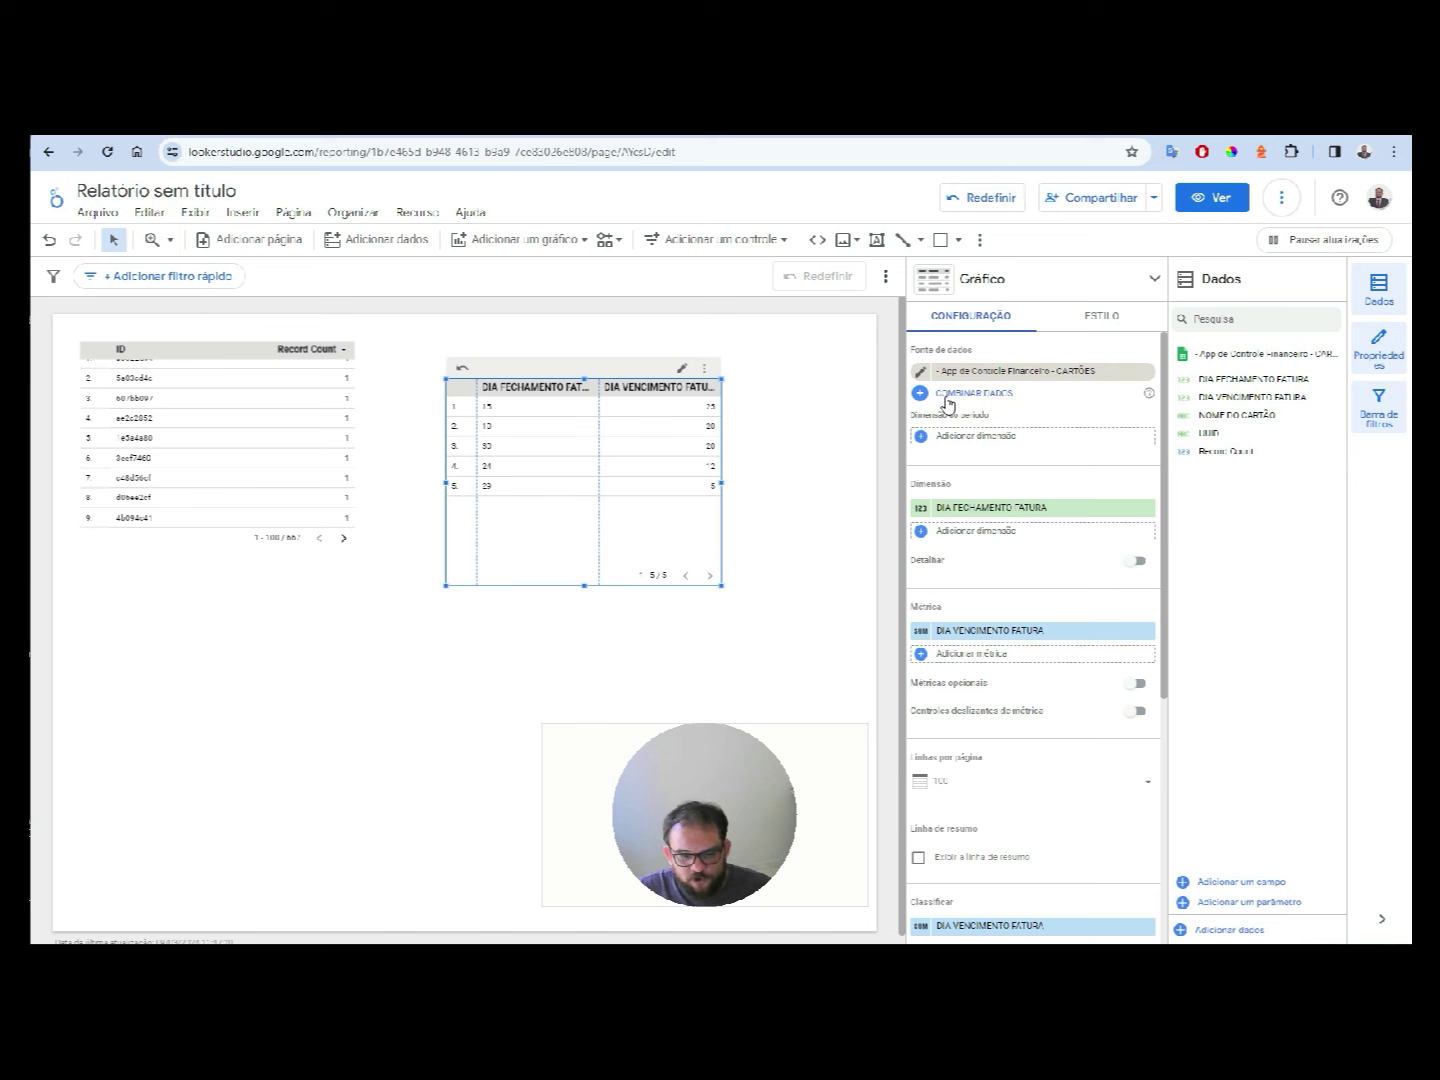
pyautogui.moveTo(217, 439)
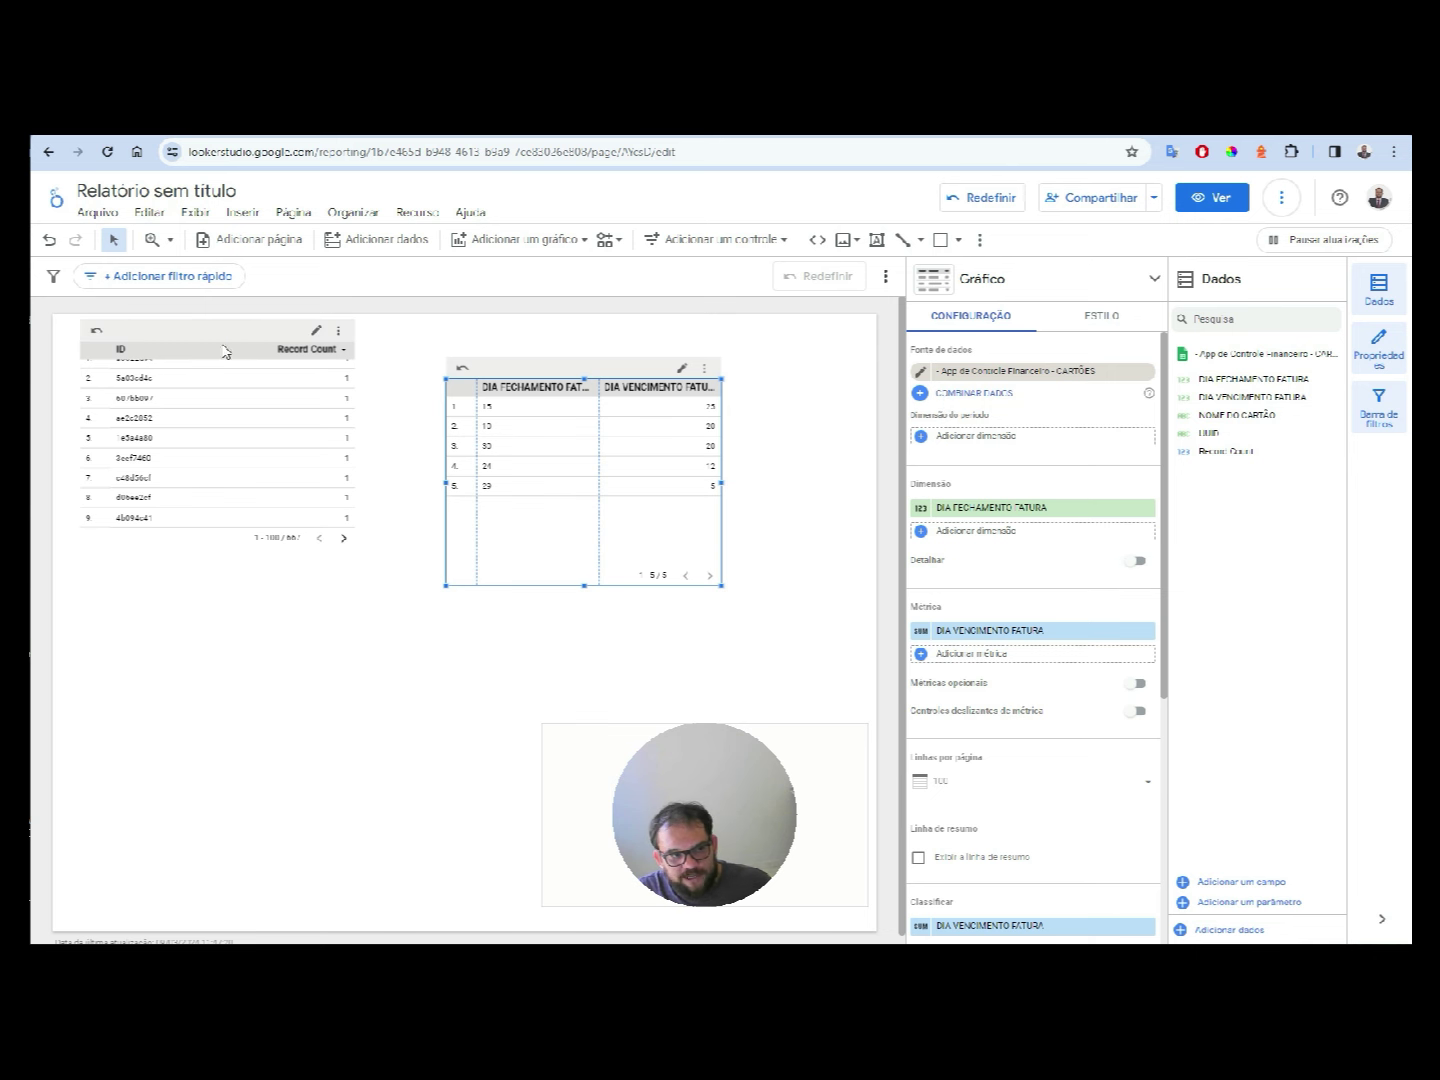
pyautogui.click(218, 338)
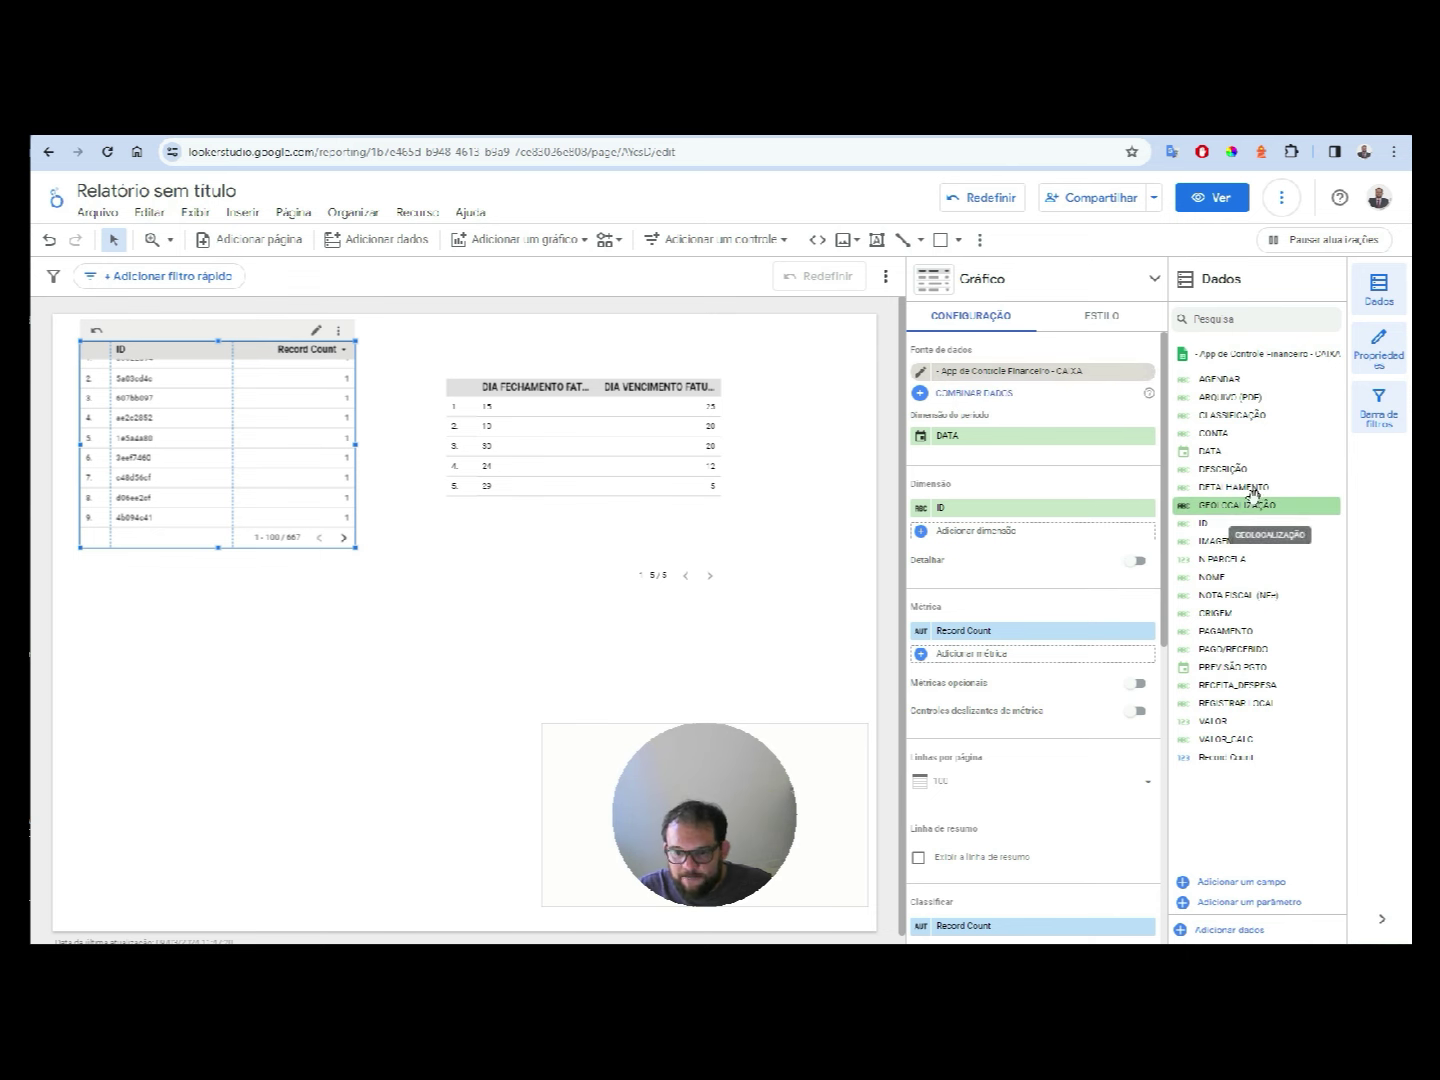
pyautogui.moveTo(599, 446)
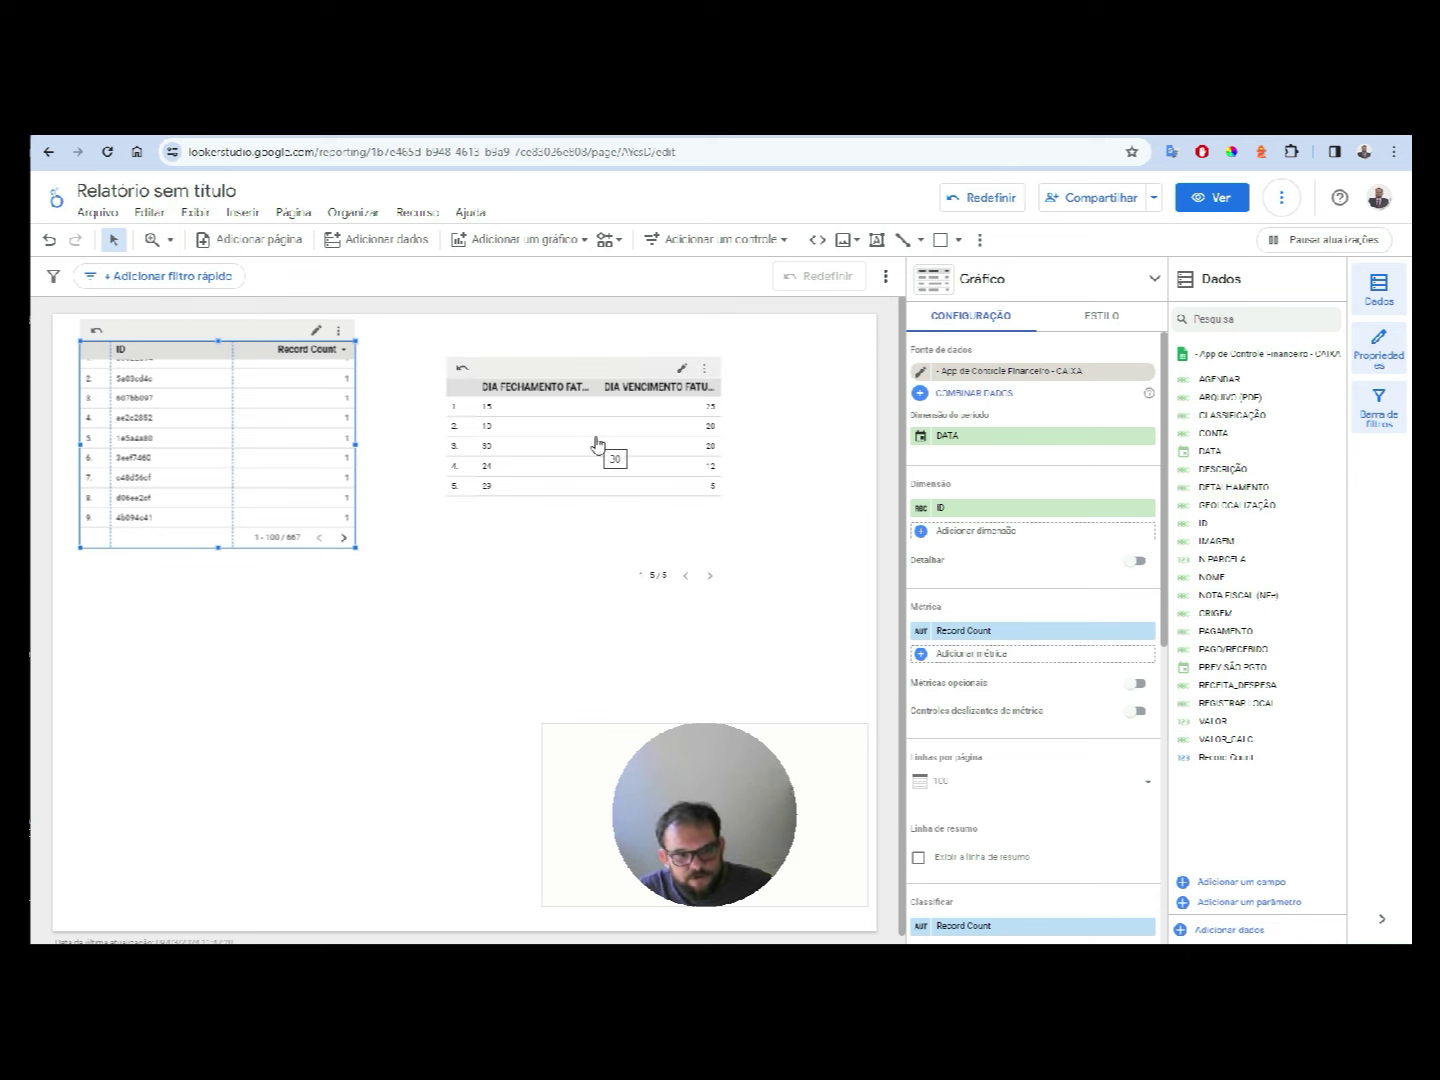
pyautogui.click(587, 365)
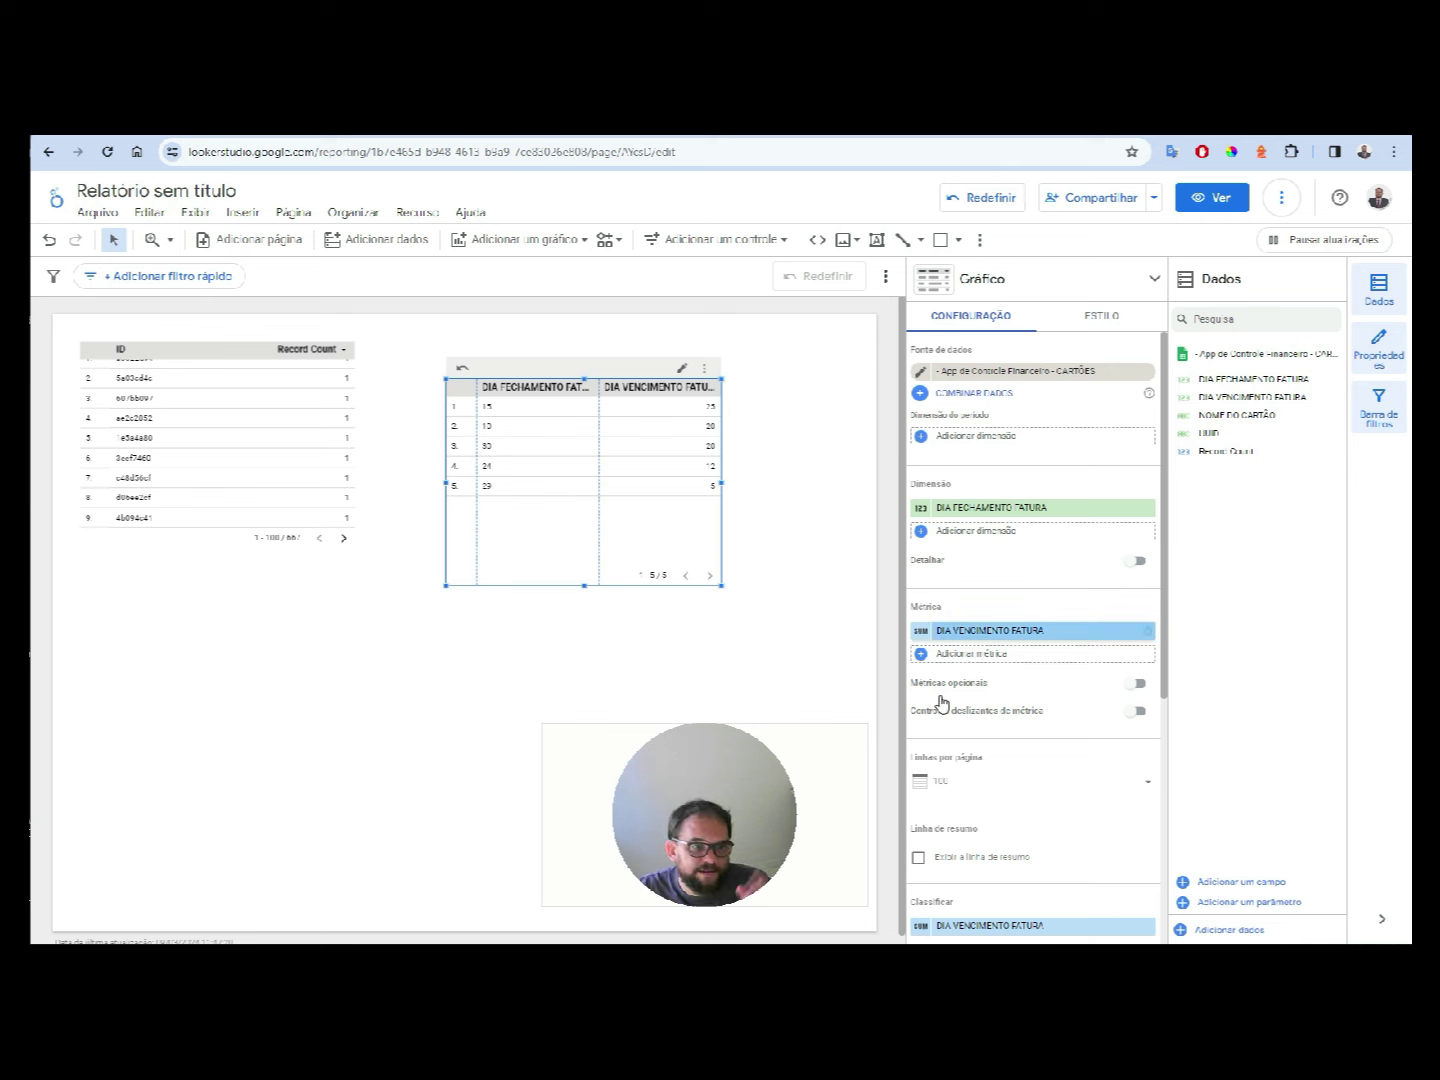
# - Move the CAIXA table lower-right and replace its ID dimension with CONTA
pyautogui.moveTo(218, 444)
pyautogui.moveTo(212, 331); pyautogui.dragTo(268, 351)
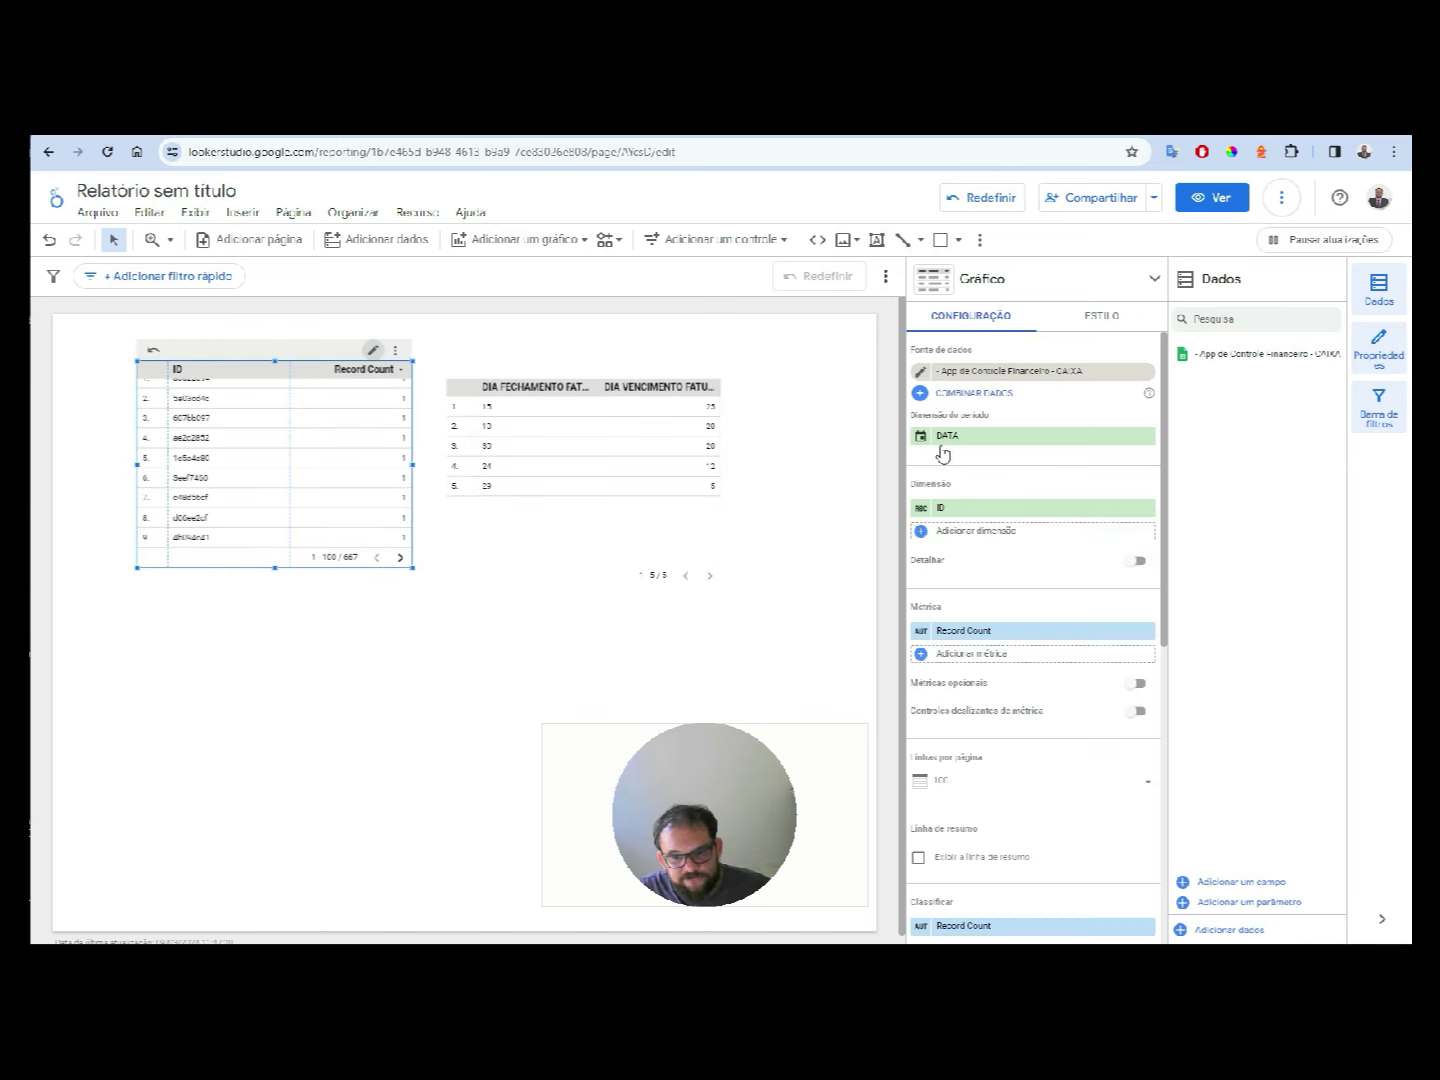
pyautogui.moveTo(1012, 508)
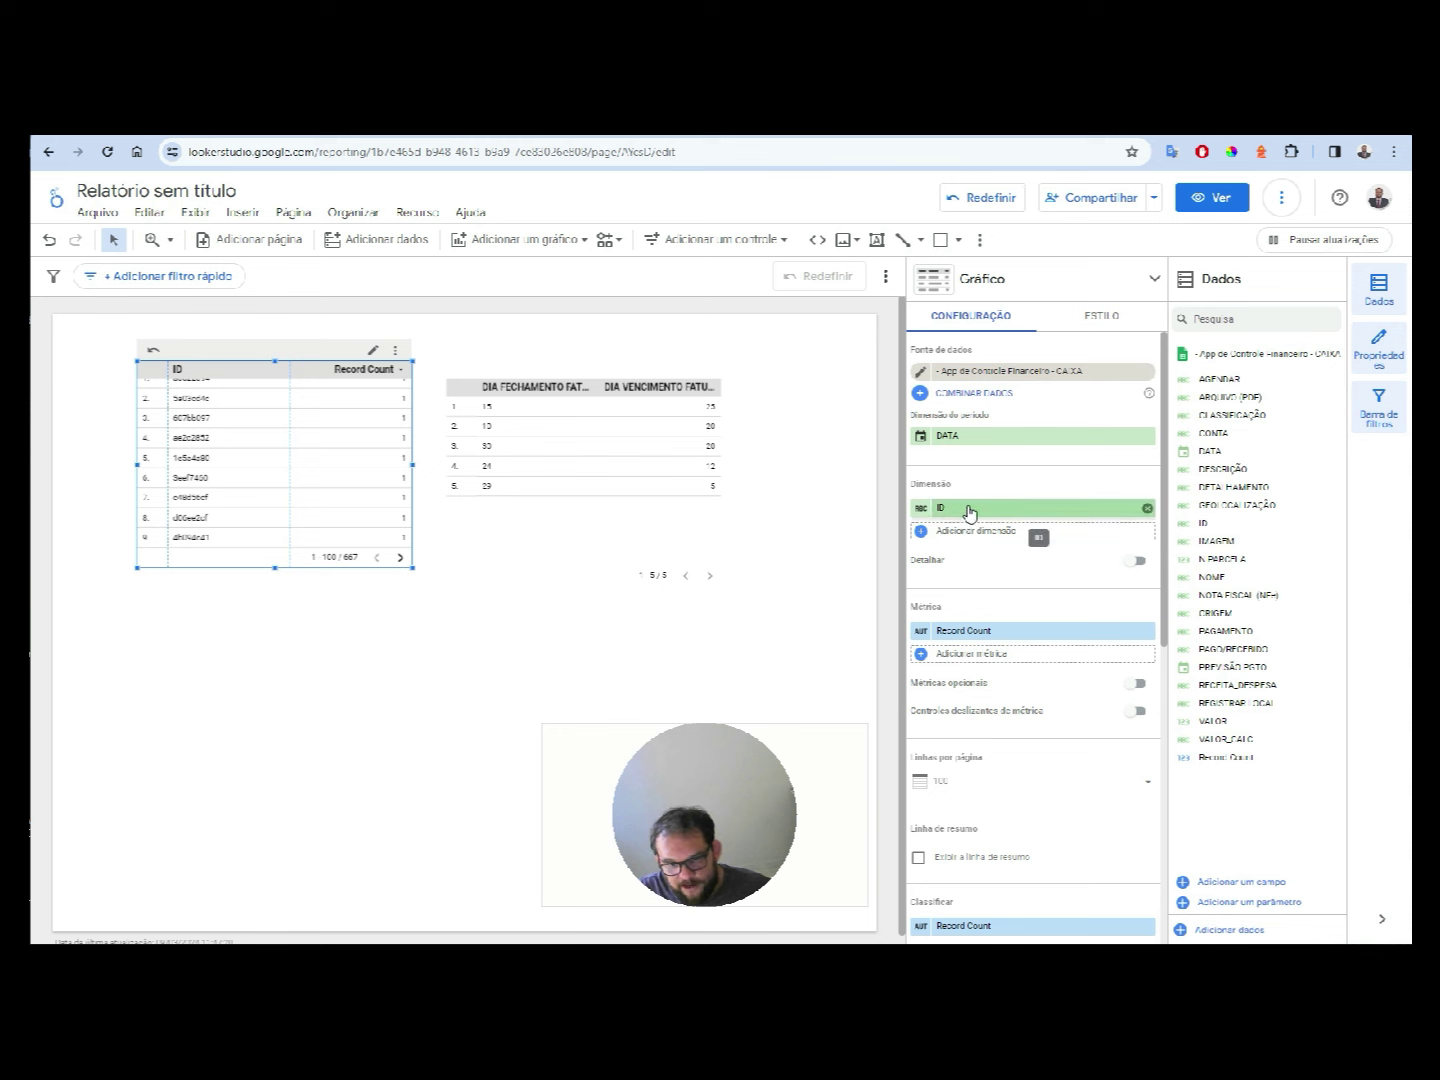
pyautogui.click(1149, 509)
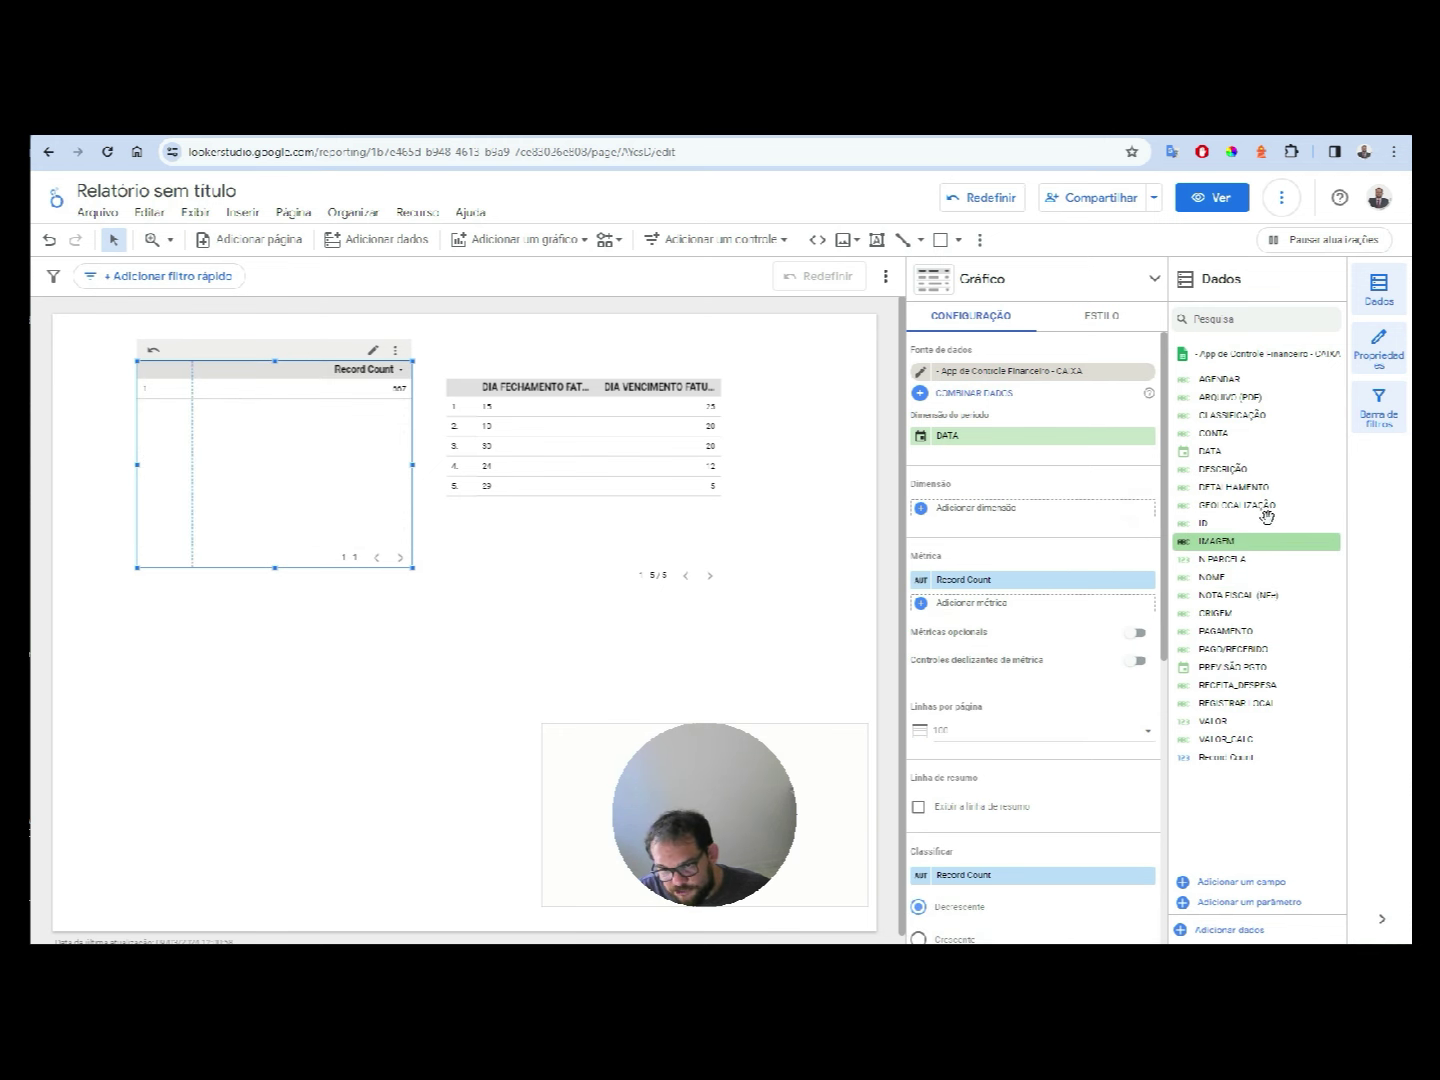
pyautogui.moveTo(1211, 435)
pyautogui.mouseDown()
pyautogui.moveTo(1120, 458)
pyautogui.moveTo(1022, 512)
pyautogui.mouseUp()
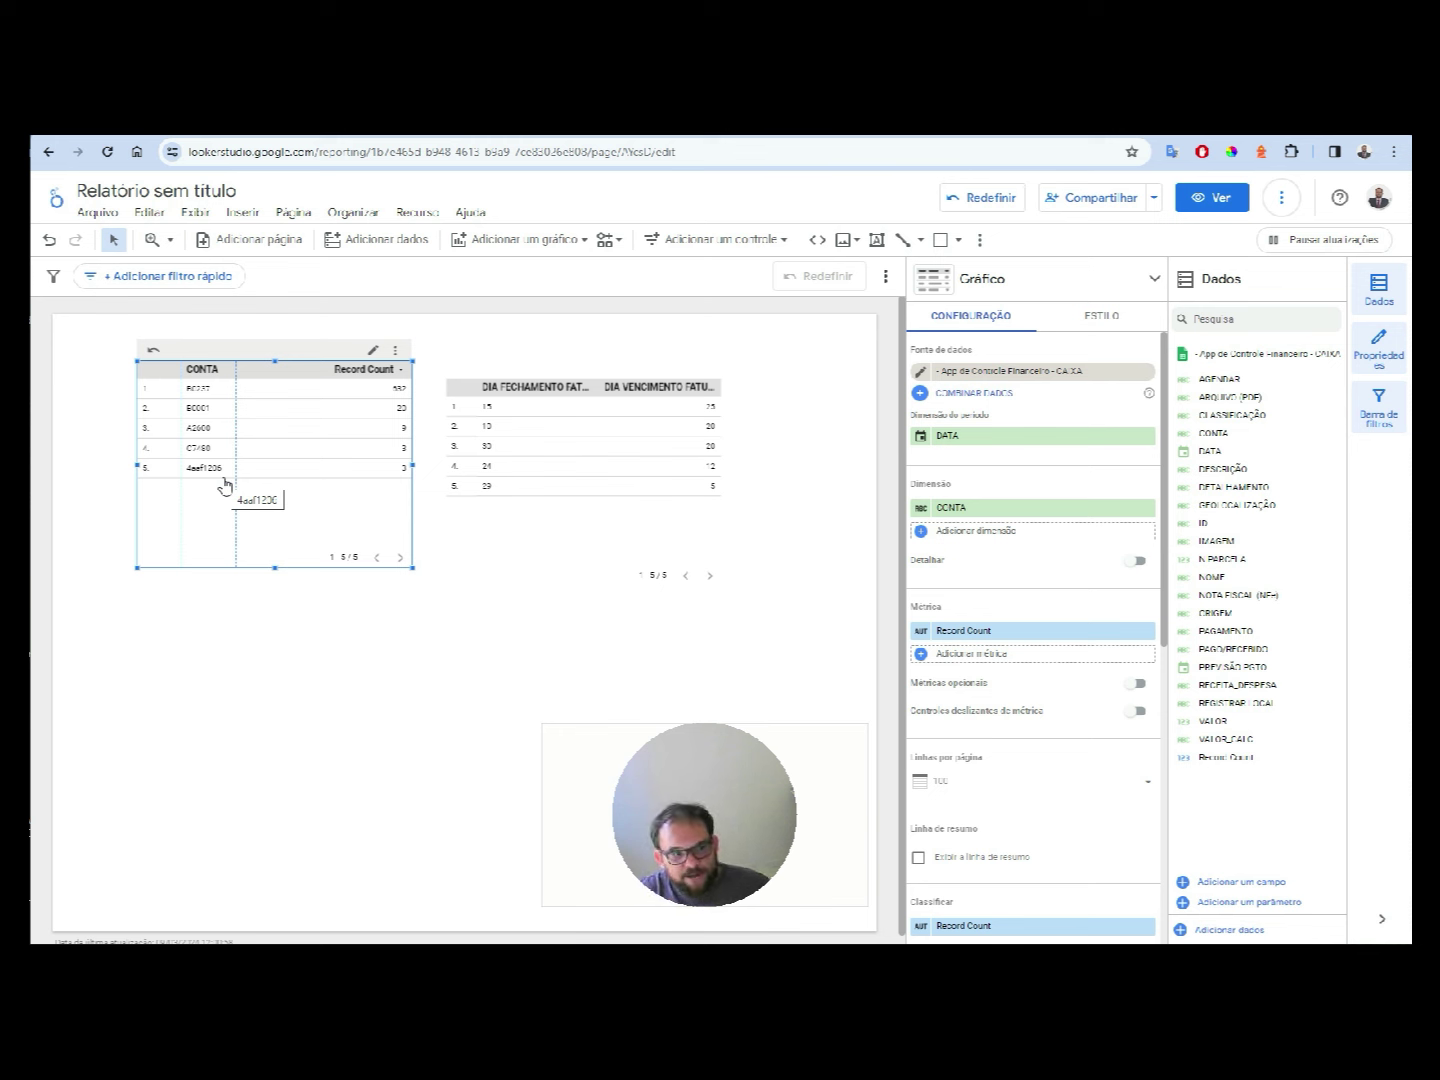
pyautogui.click(355, 216)
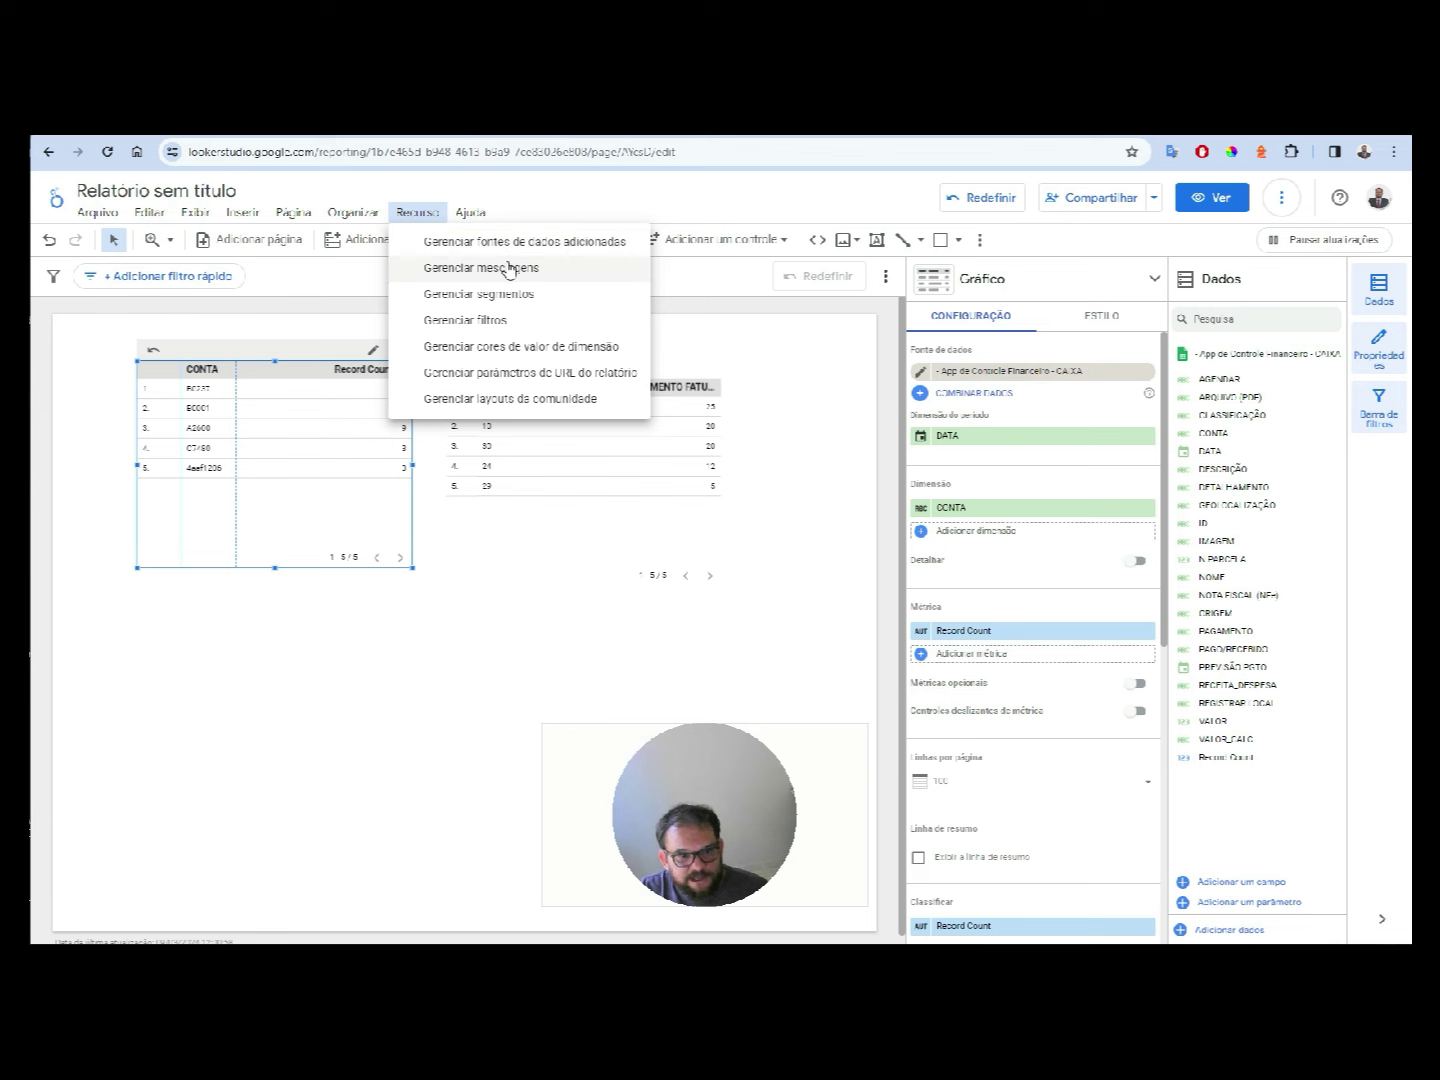
# - From Gerenciar mesclagens, add a new combination with CAIXA as Table 1
pyautogui.click(509, 268)
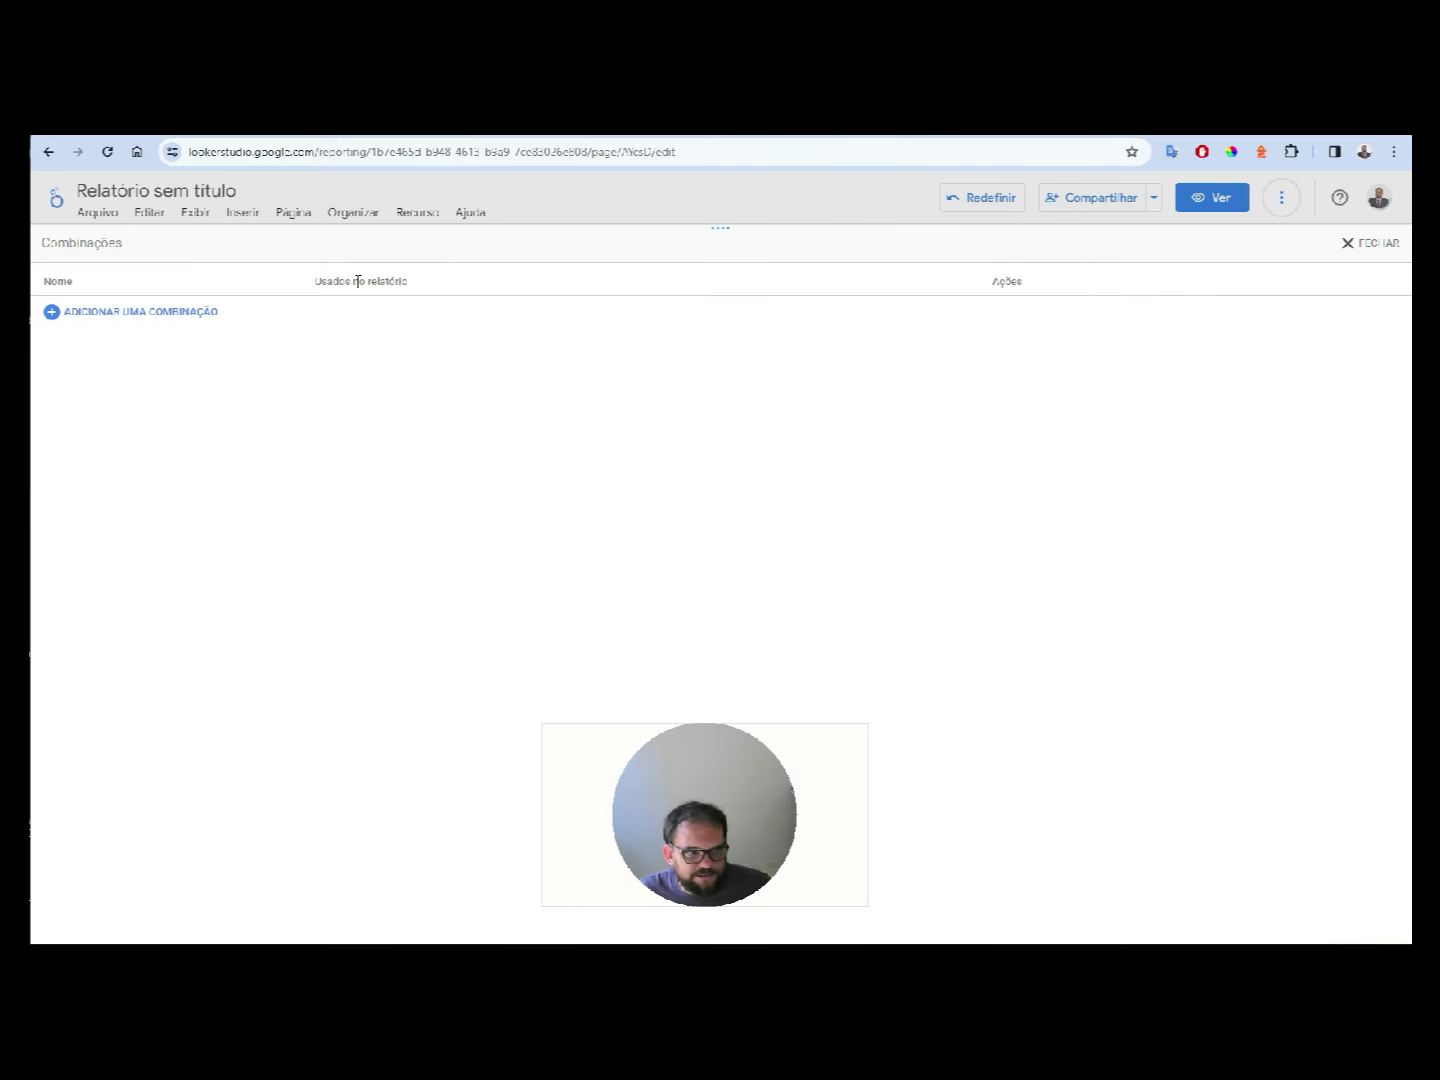
pyautogui.click(155, 318)
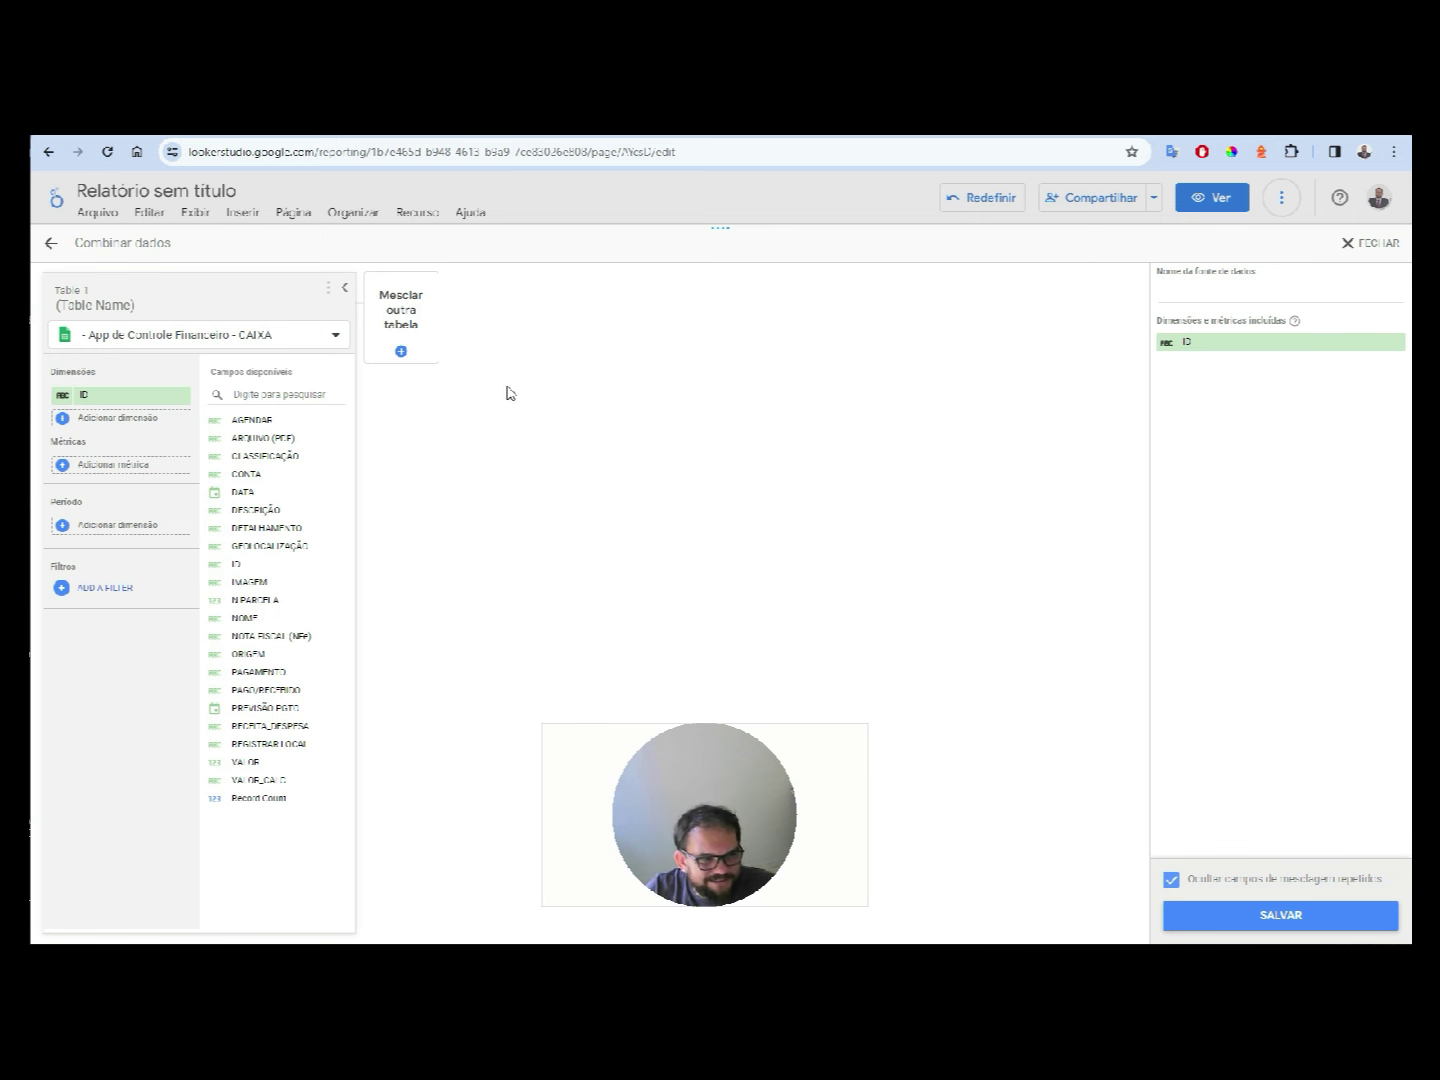
# - Make CARTÕES the blend's first table and add CAIXA as the second table
pyautogui.click(247, 337)
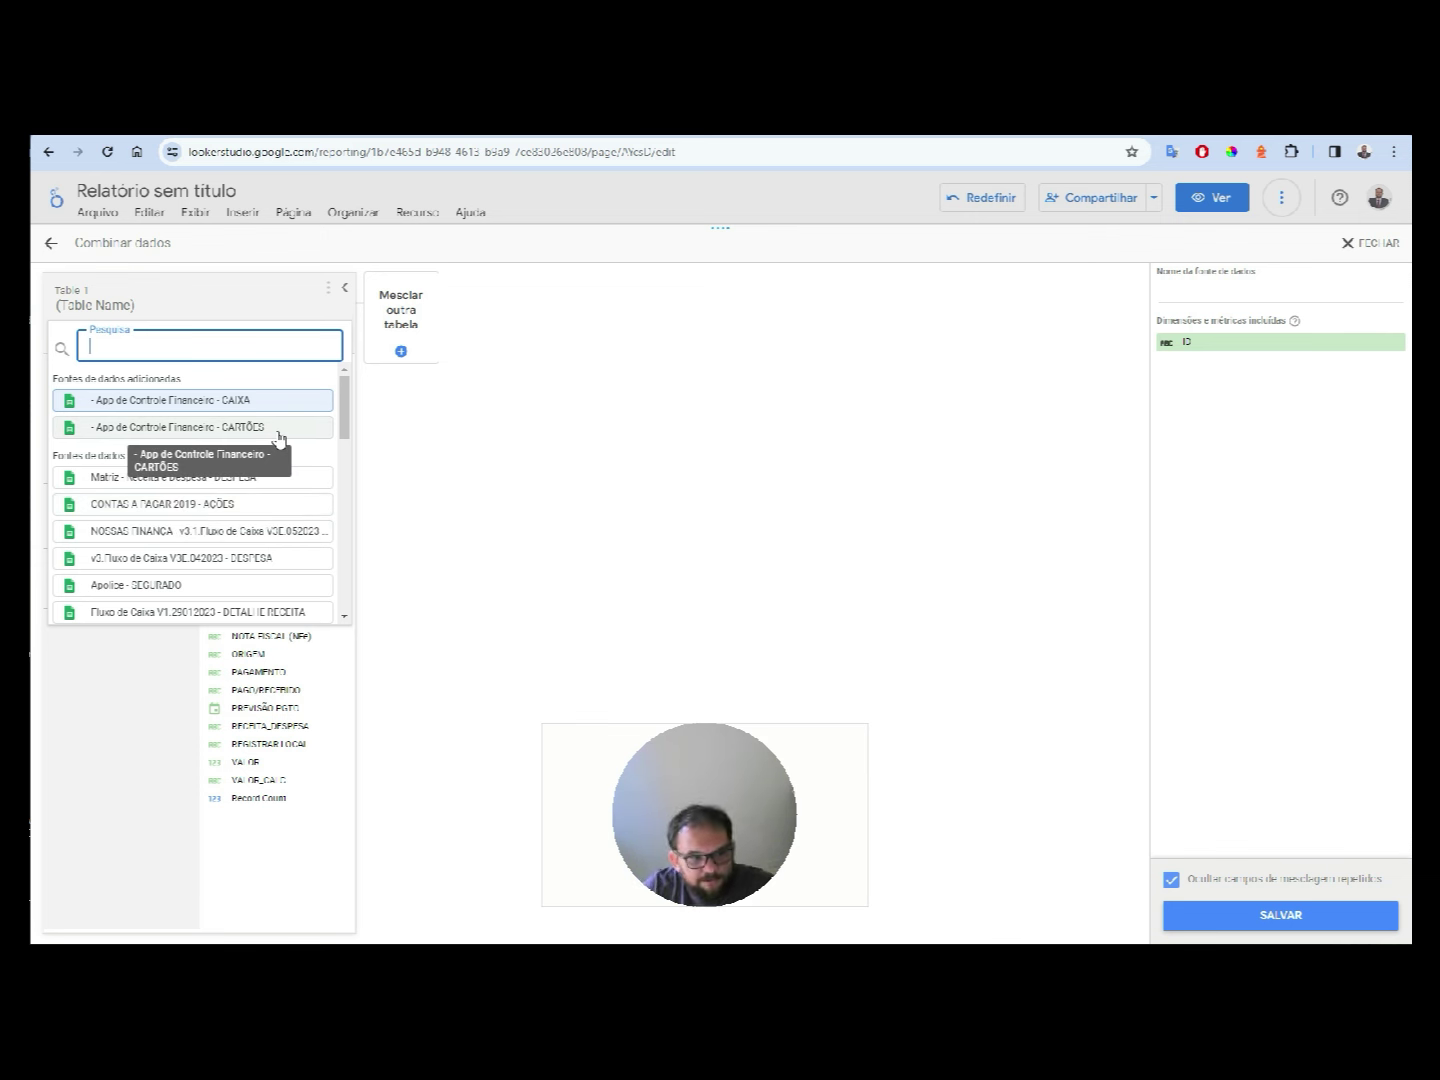
pyautogui.click(115, 430)
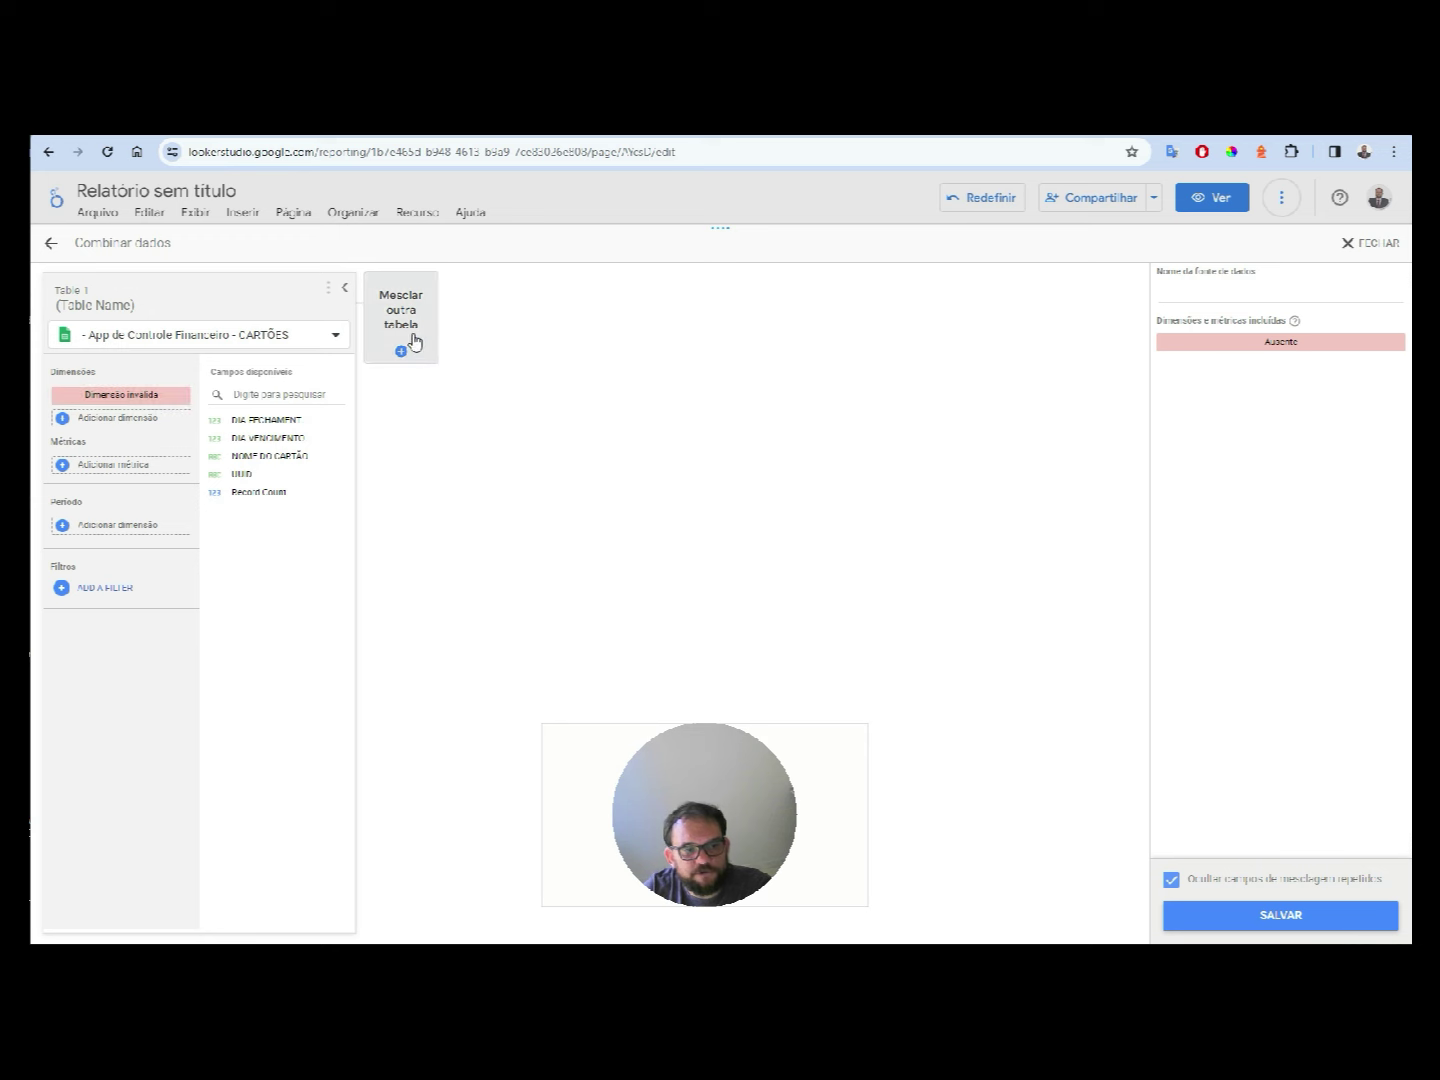
pyautogui.click(412, 341)
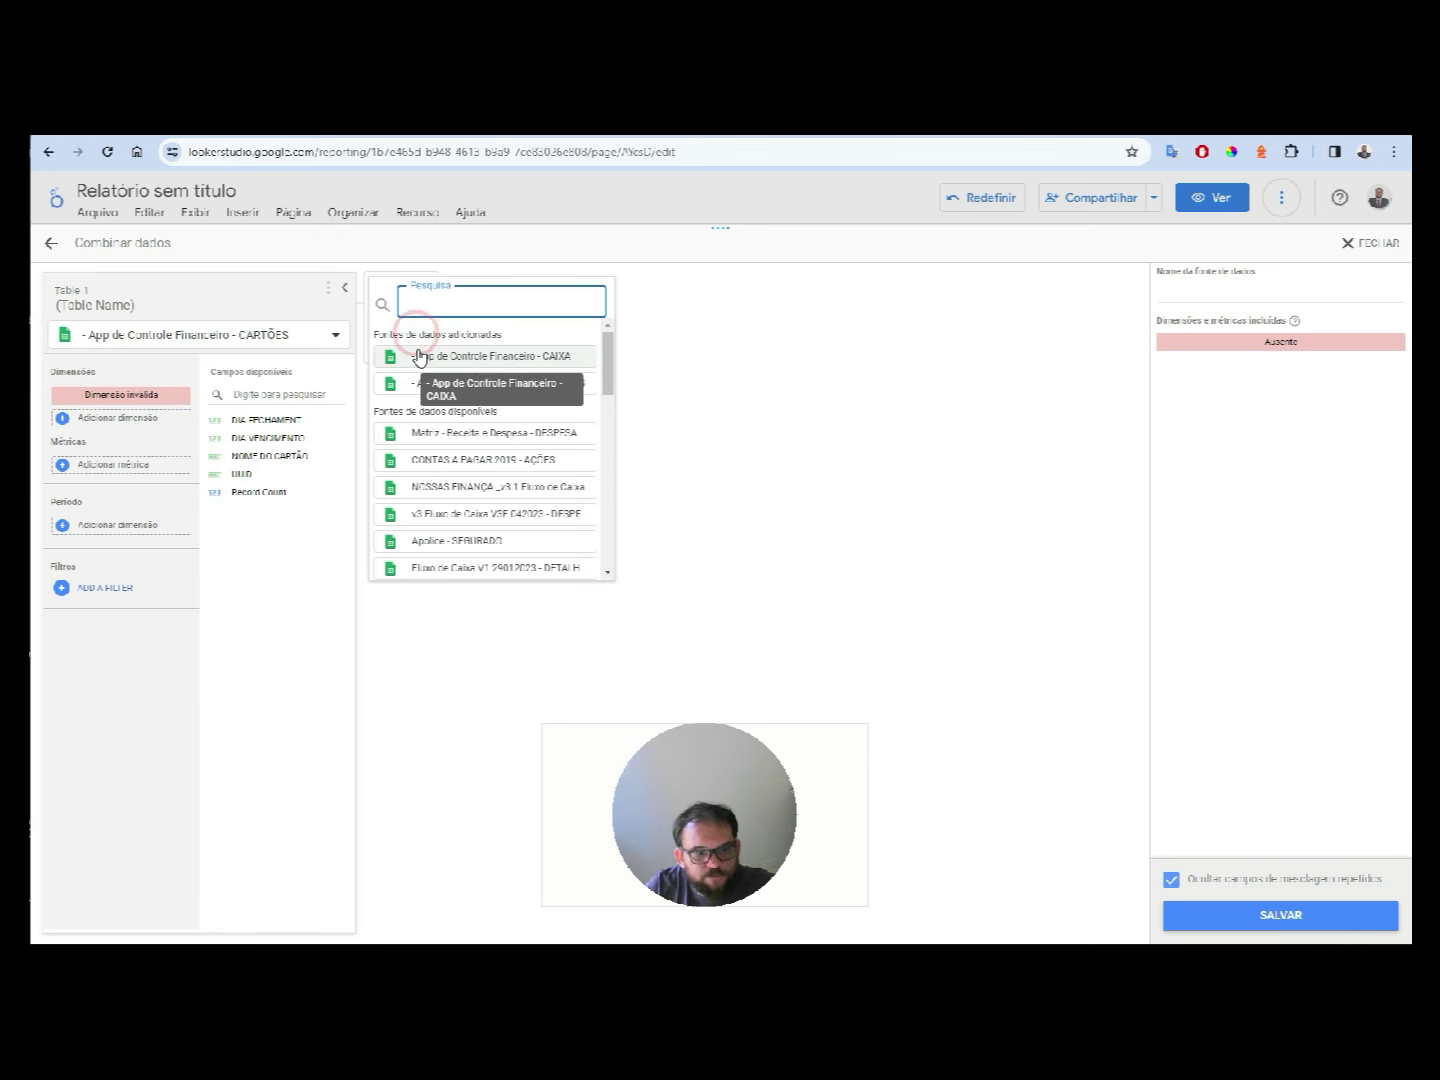
pyautogui.click(553, 356)
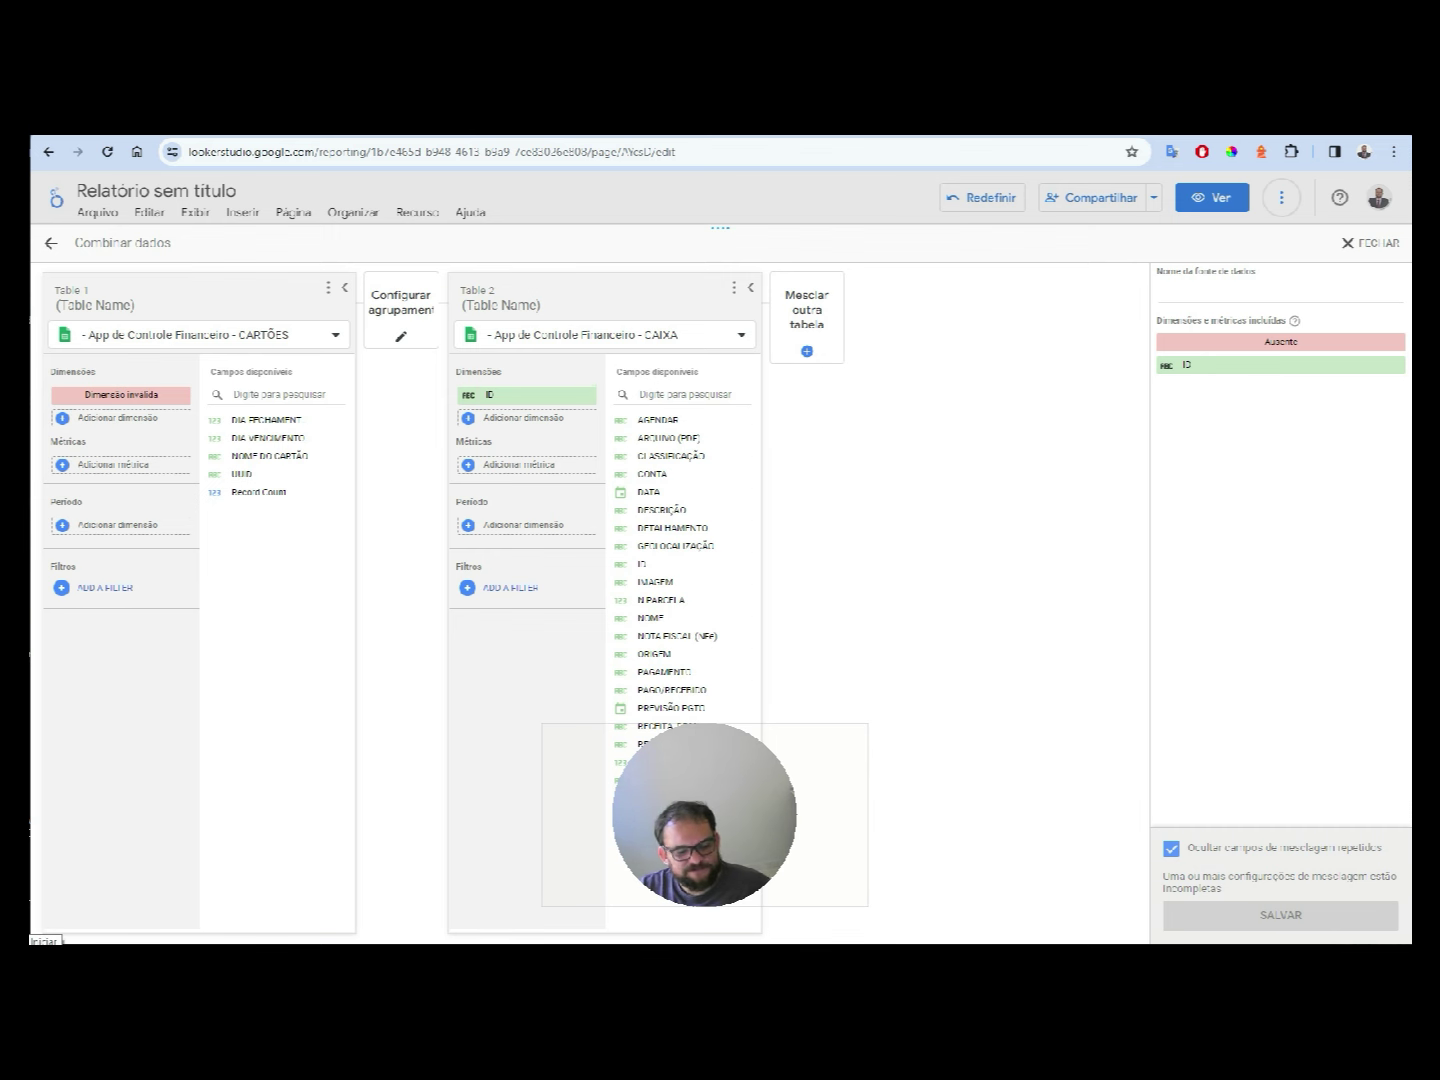
pyautogui.click(41, 942)
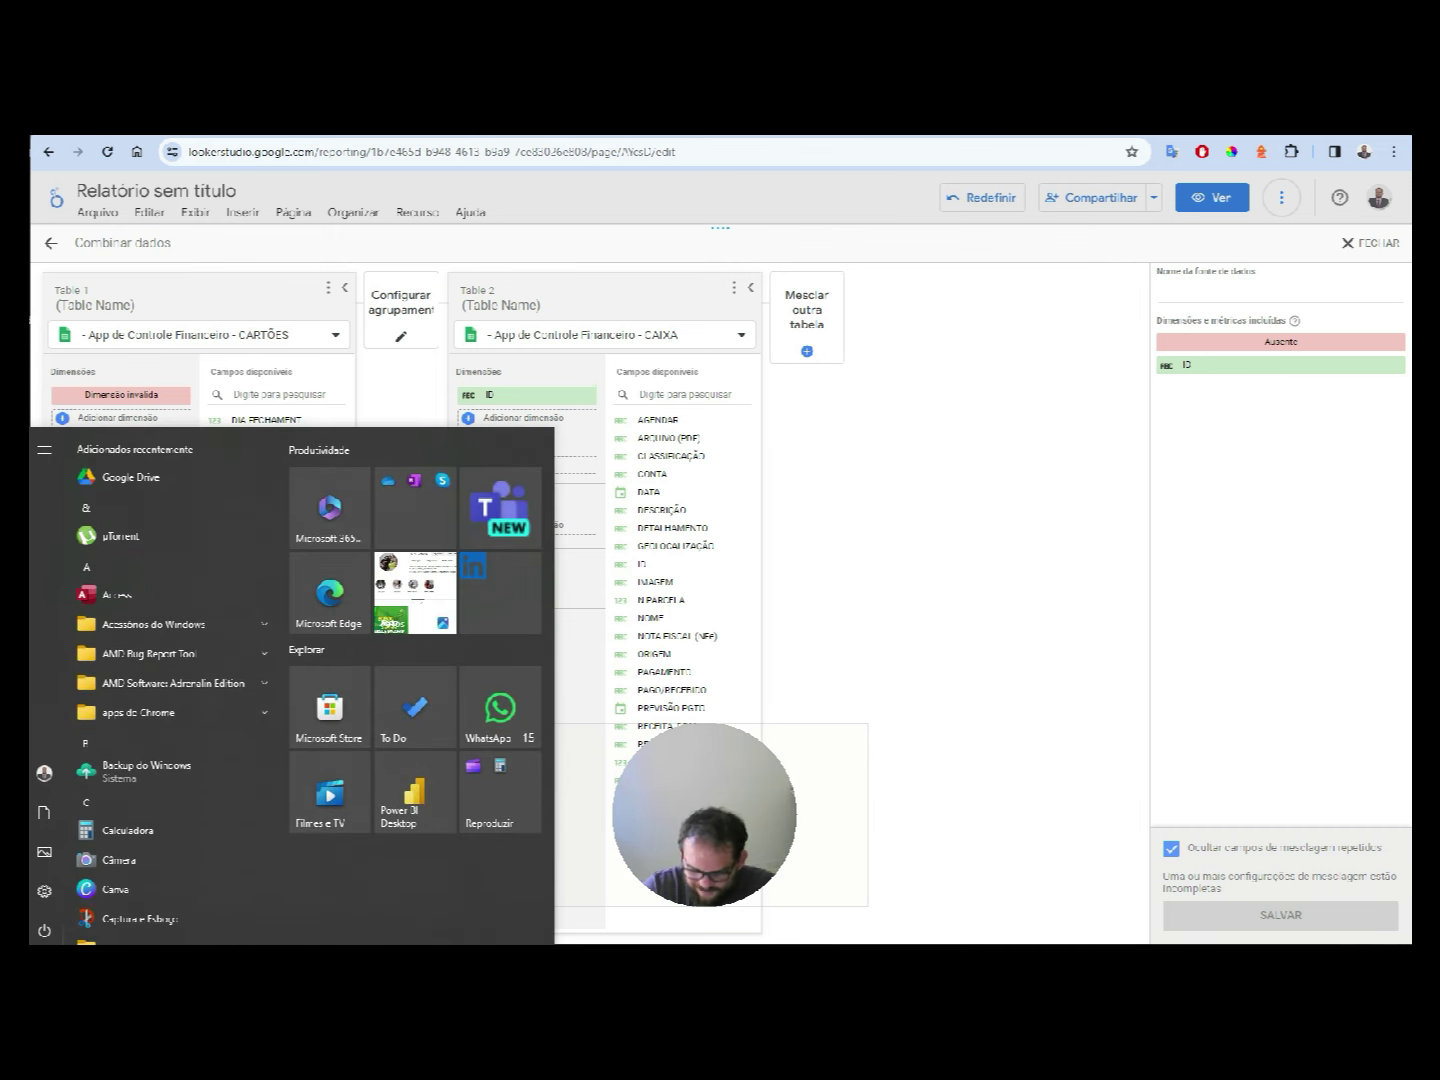
# - Launch Paint and draw two empty rectangles side by side, the right one taller
pyautogui.press('super+s')
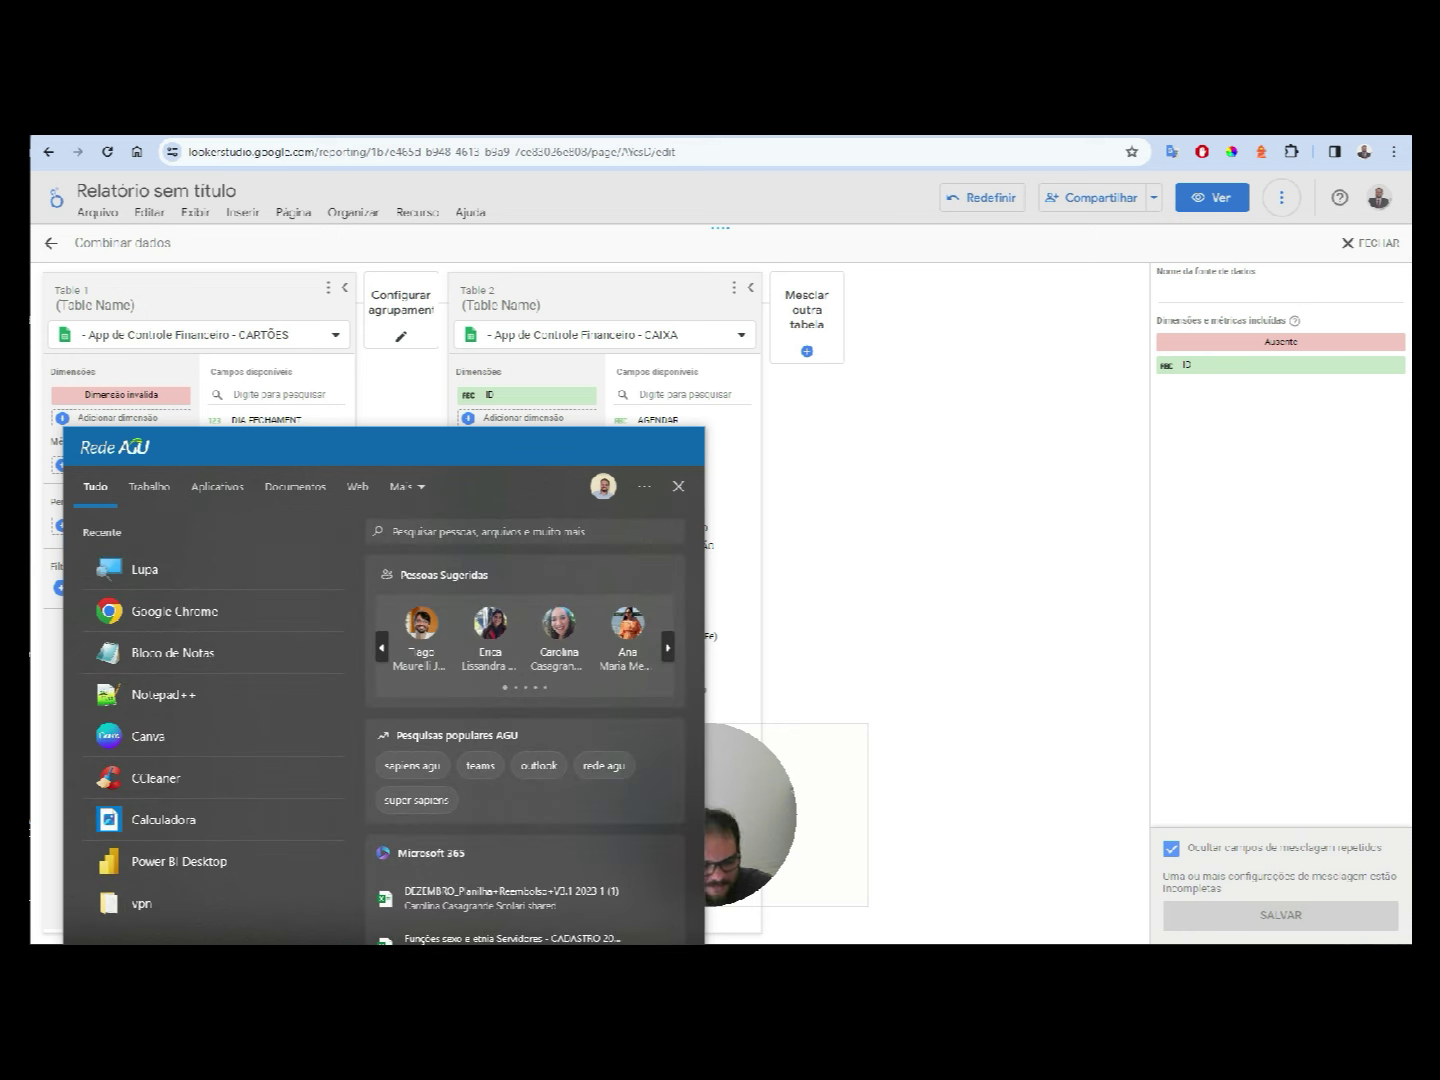
pyautogui.write('paint')
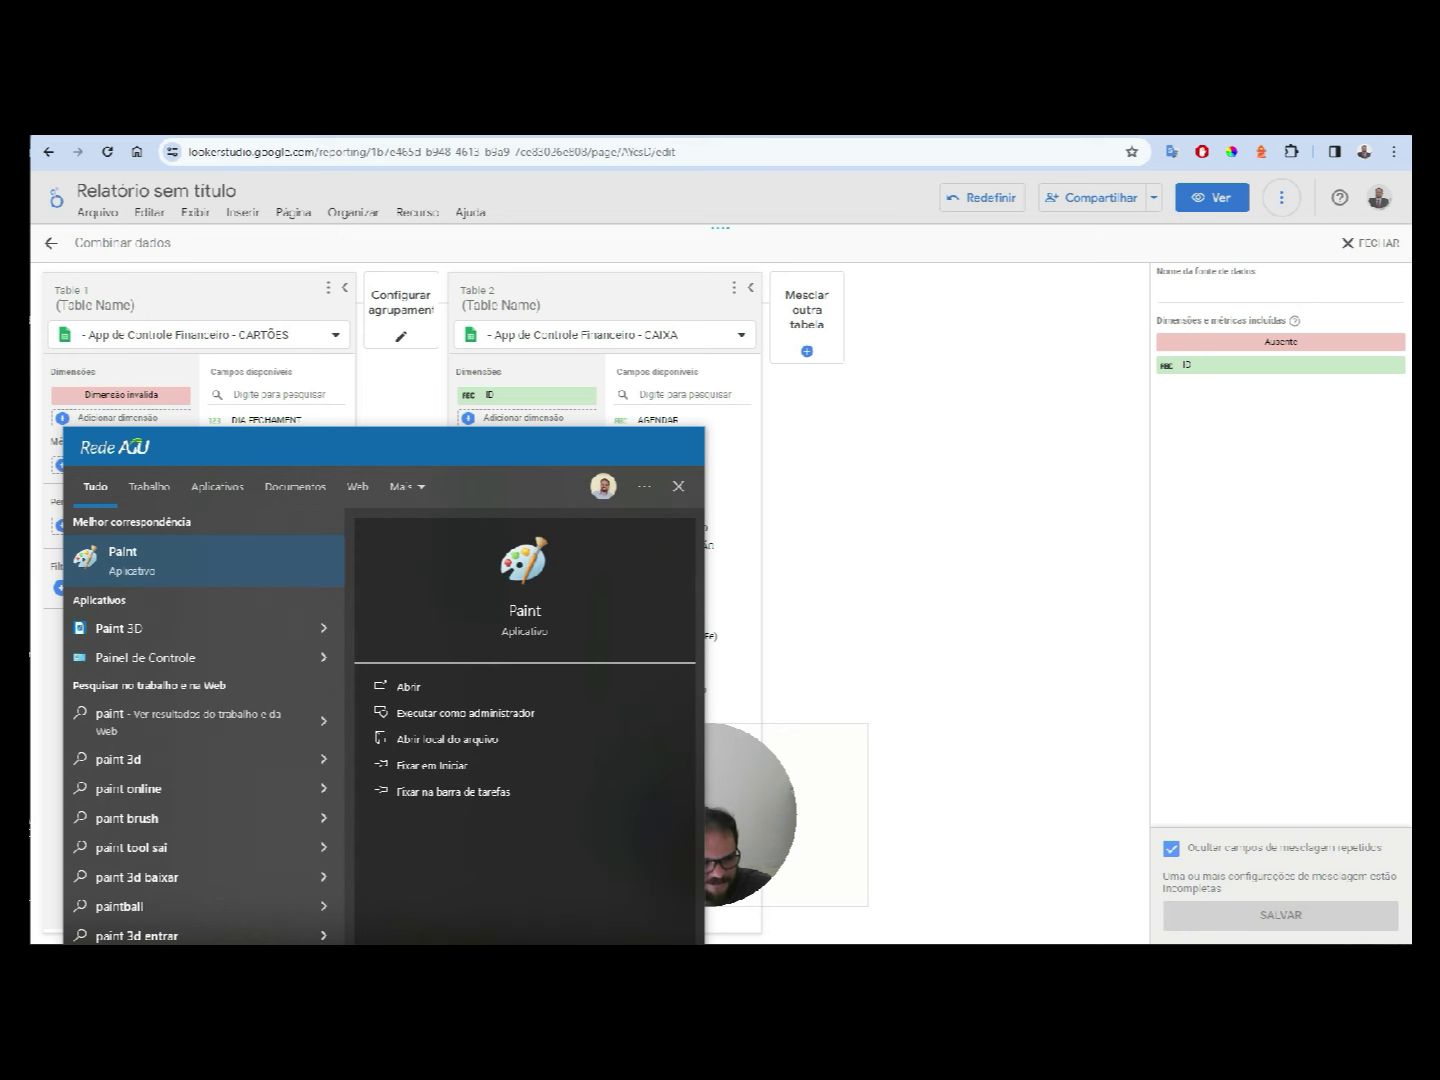
pyautogui.press('Return')
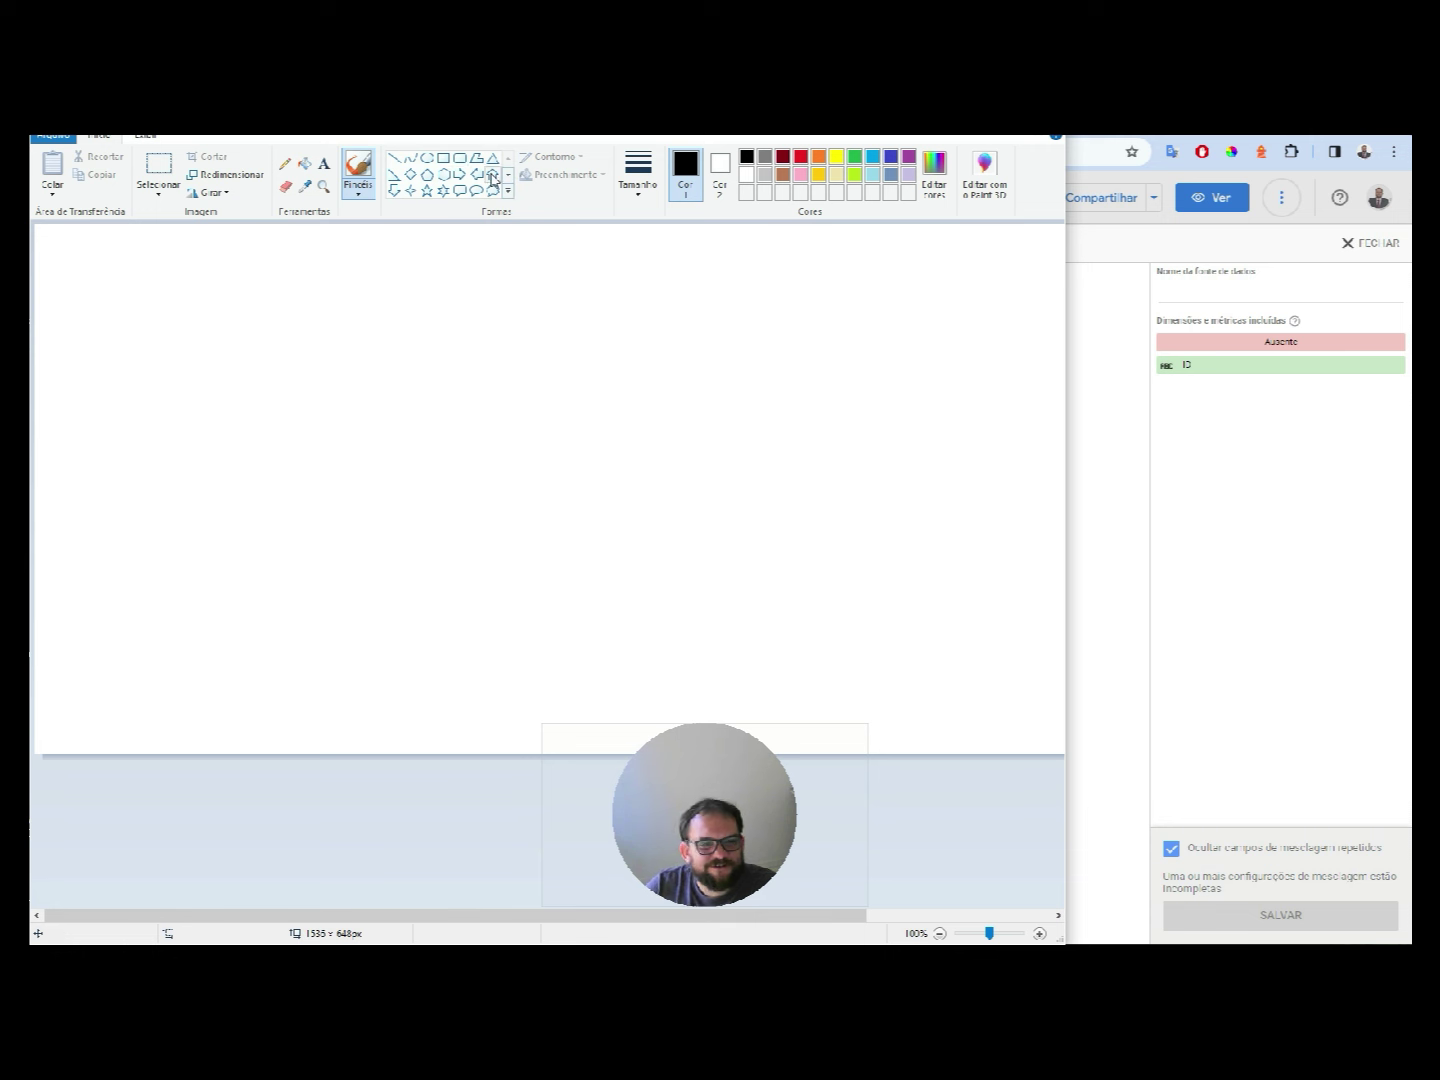
pyautogui.click(441, 157)
pyautogui.moveTo(181, 293); pyautogui.dragTo(388, 591)
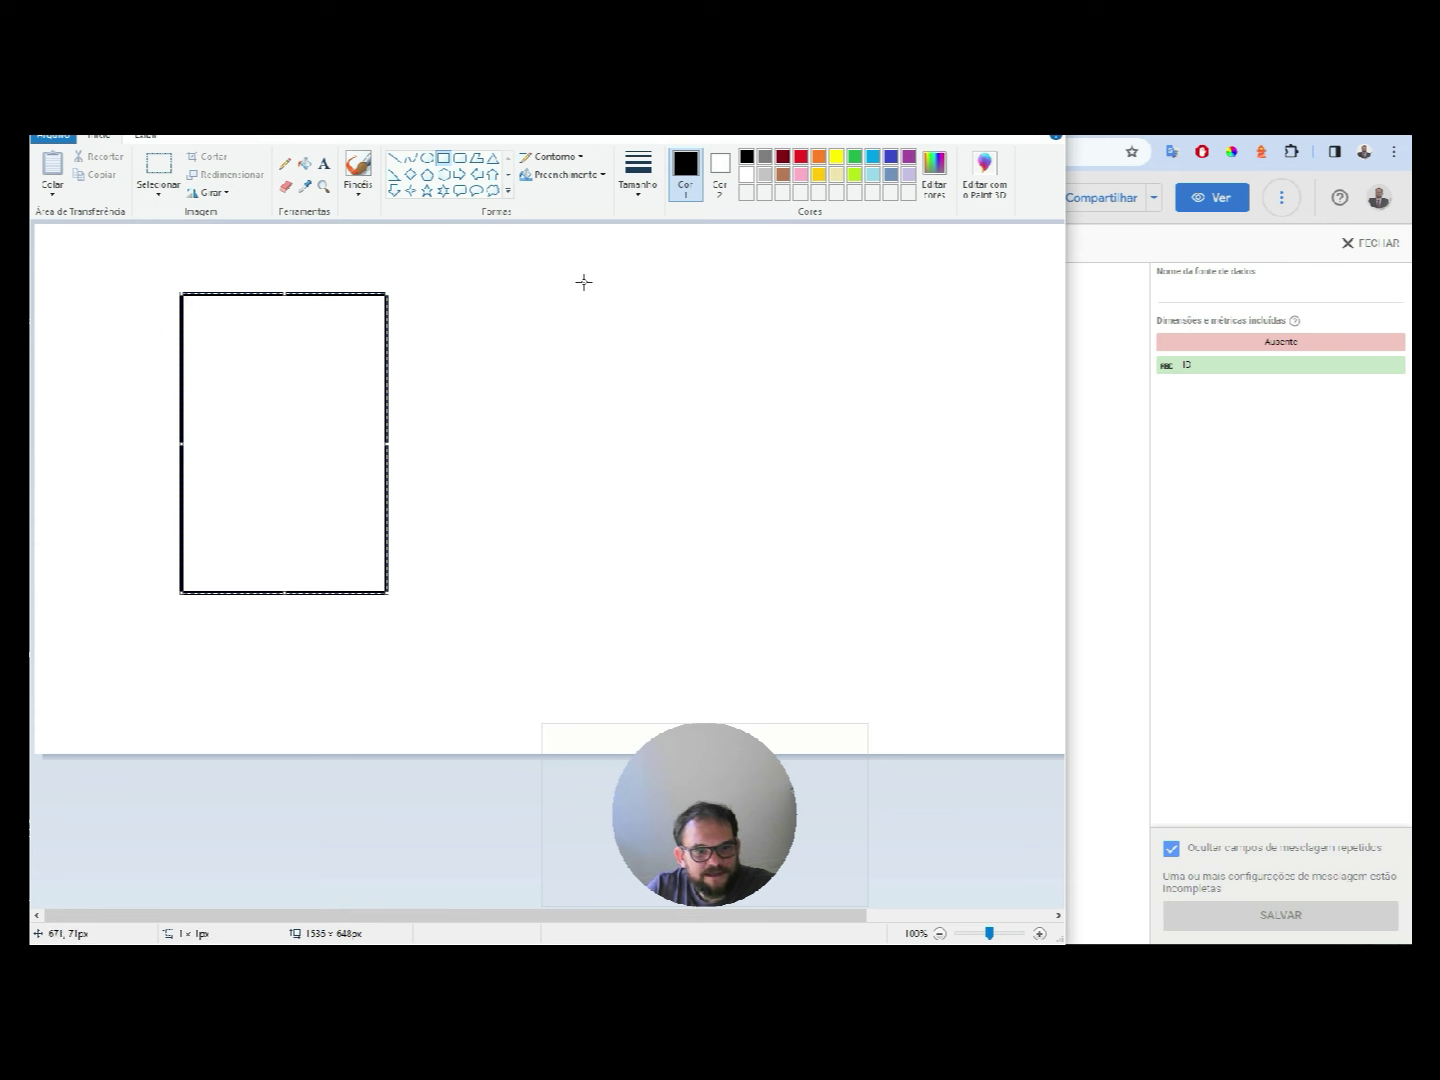
pyautogui.moveTo(584, 282); pyautogui.dragTo(824, 689)
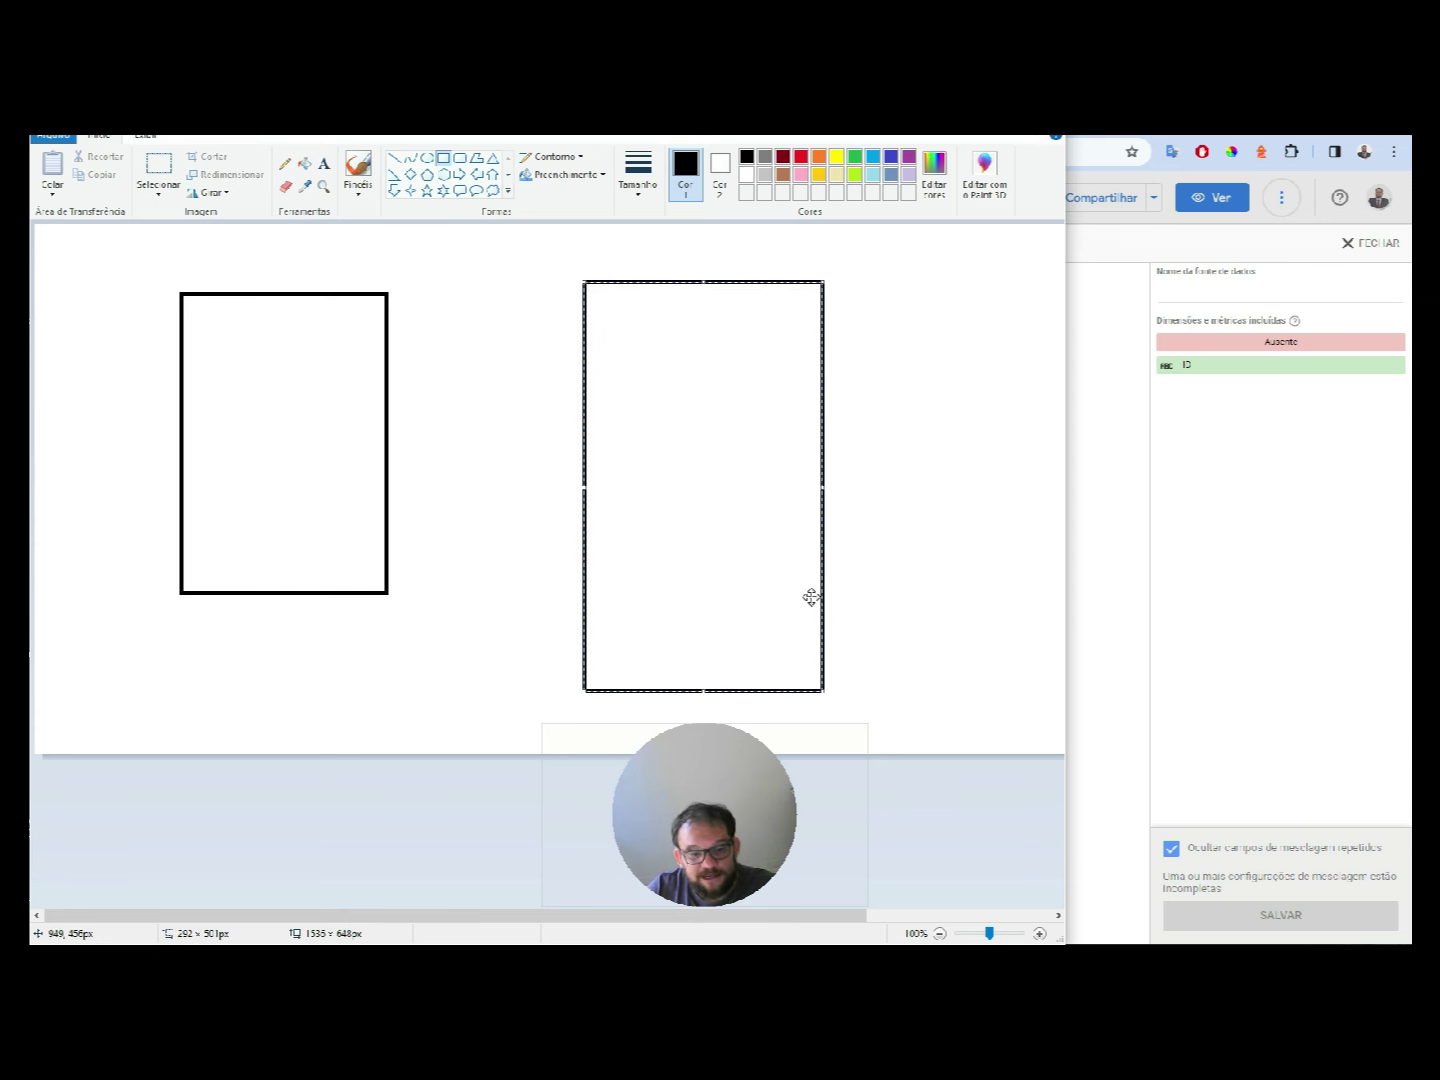
pyautogui.click(393, 157)
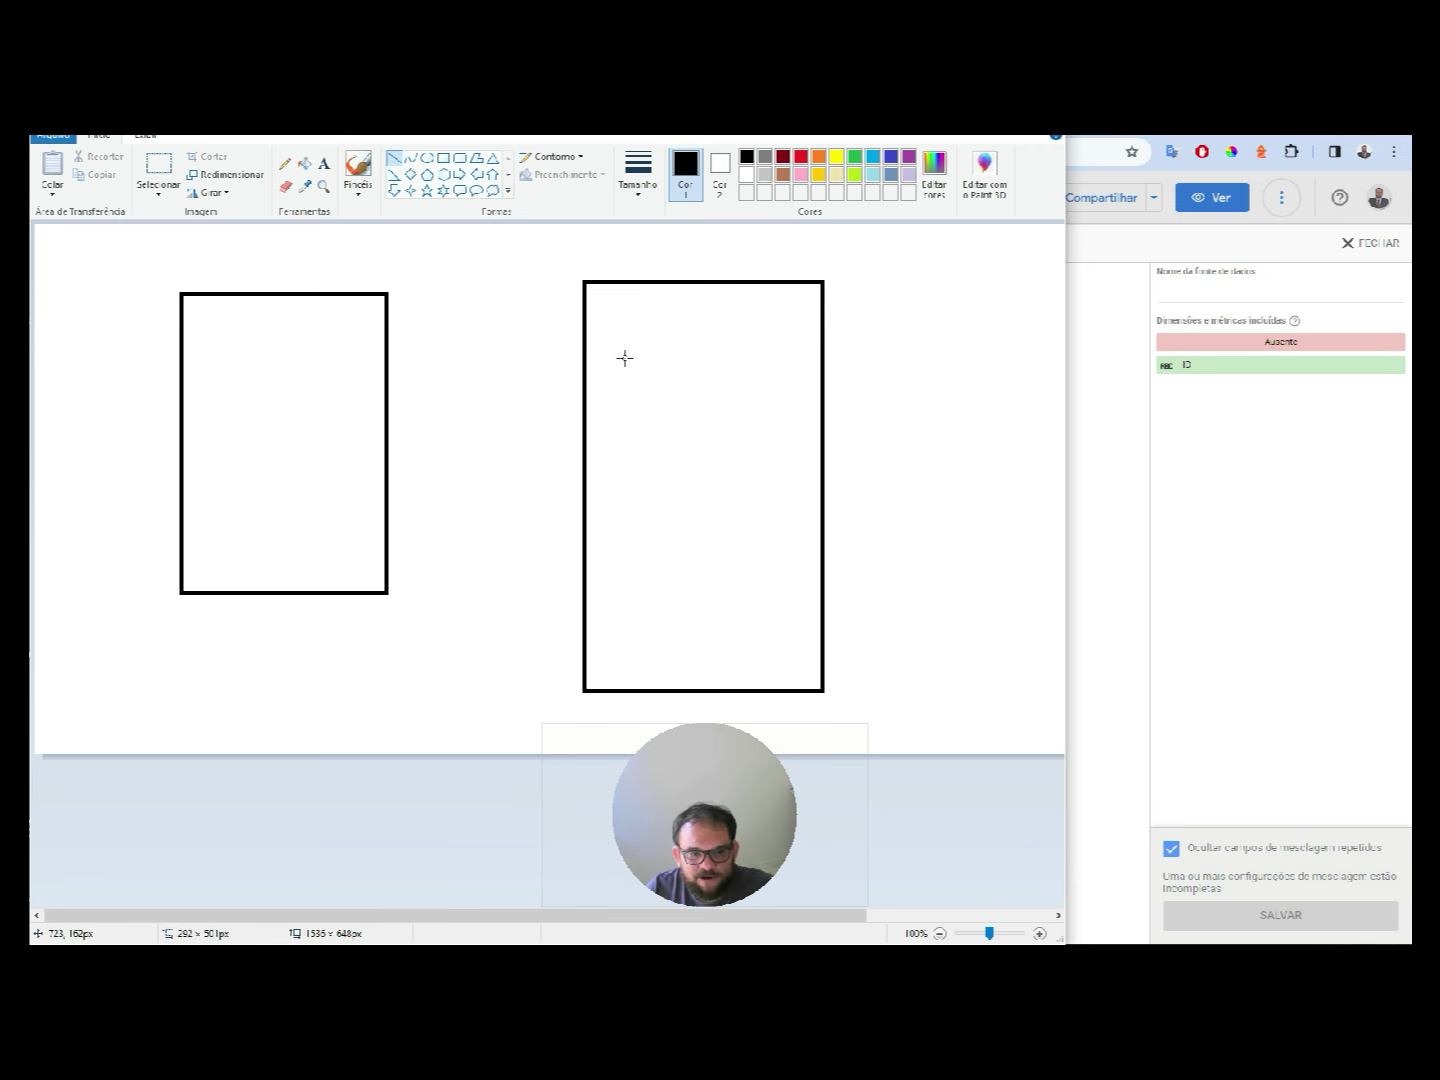
# - Sketch a circled 1 in the left rectangle with a line toward the right box
pyautogui.moveTo(283, 373)
pyautogui.mouseDown()
pyautogui.moveTo(281, 345)
pyautogui.moveTo(276, 421)
pyautogui.mouseUp()
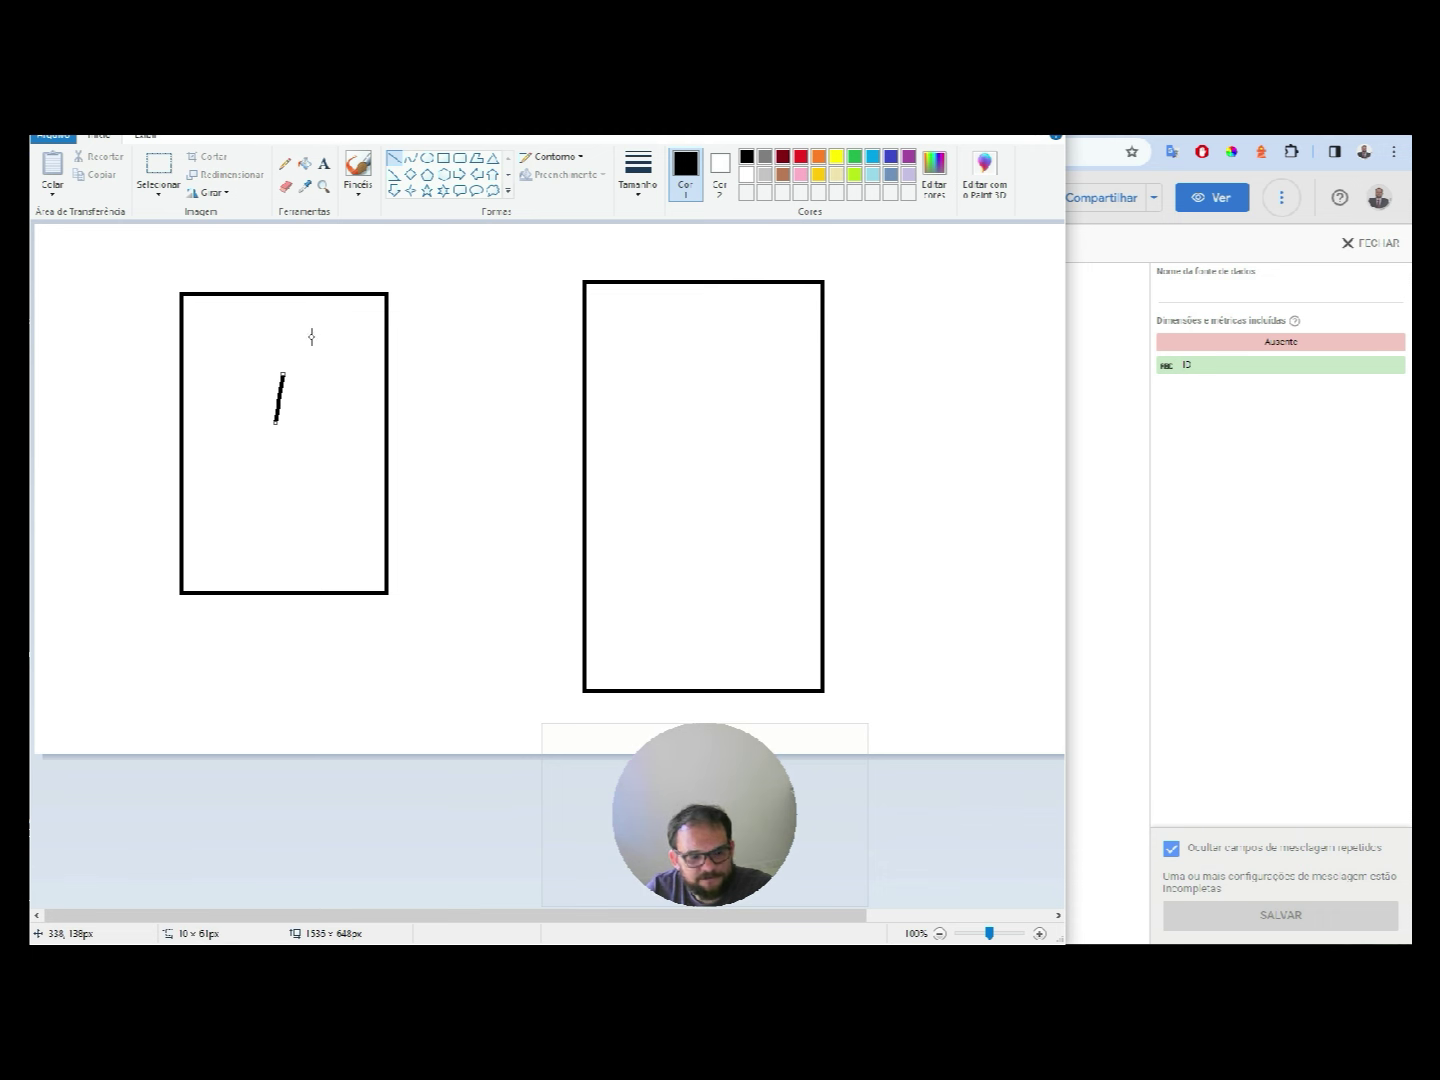
pyautogui.hotkey('ctrl', 'z')
pyautogui.click(284, 160)
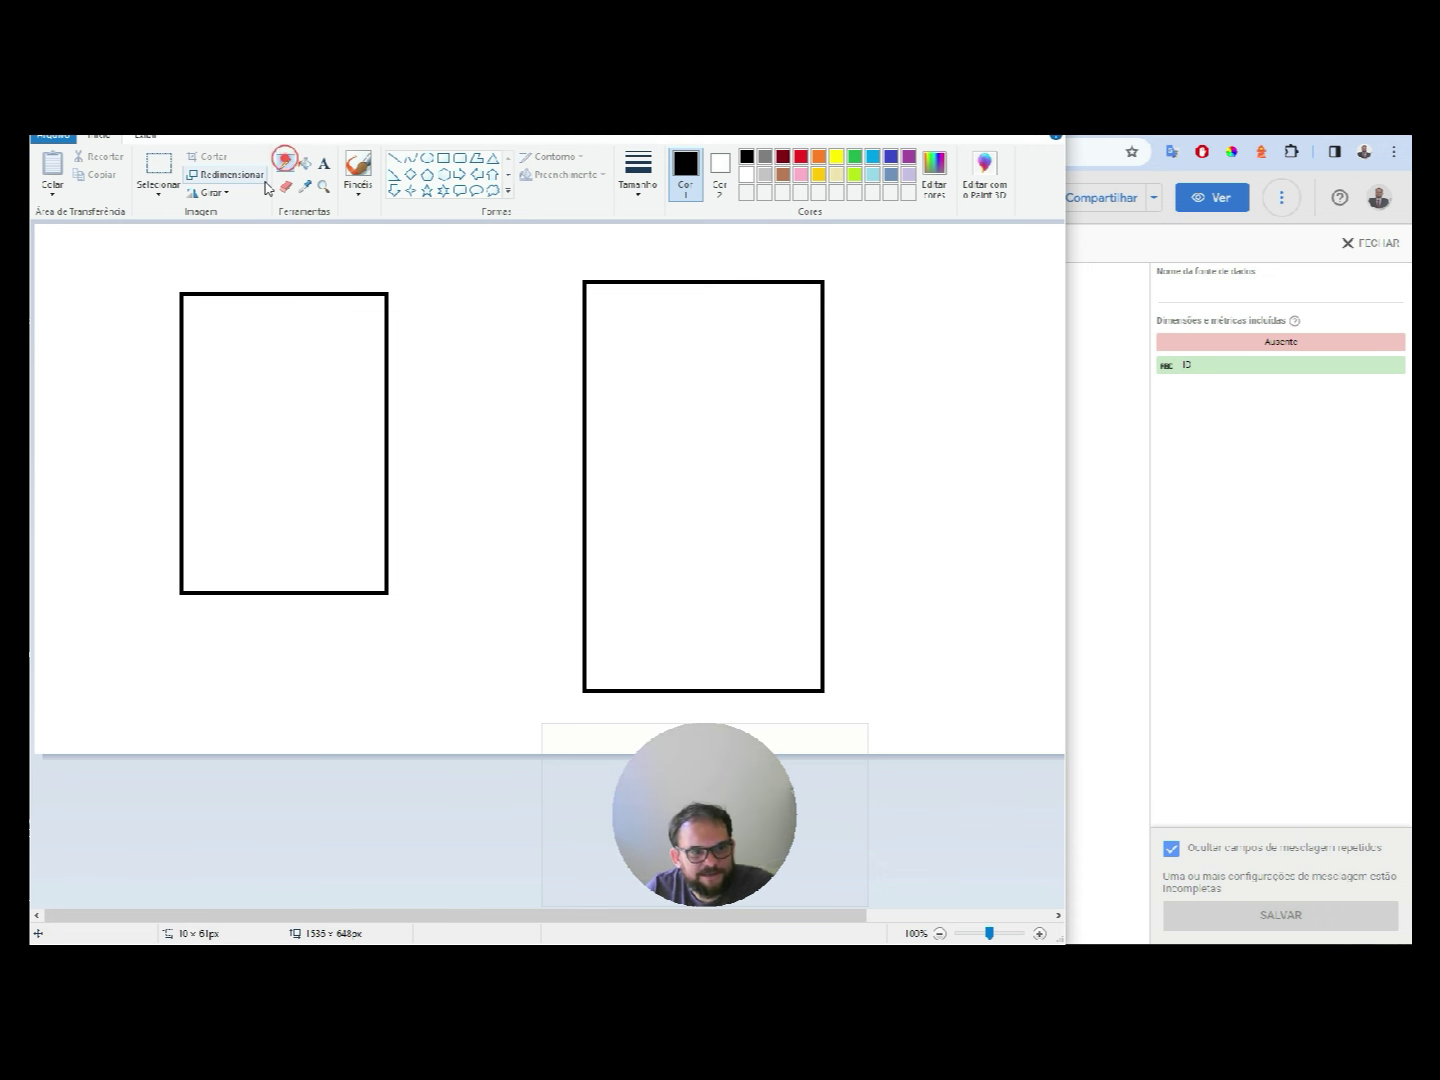
pyautogui.moveTo(268, 376)
pyautogui.mouseDown()
pyautogui.moveTo(268, 329)
pyautogui.moveTo(282, 387)
pyautogui.mouseUp()
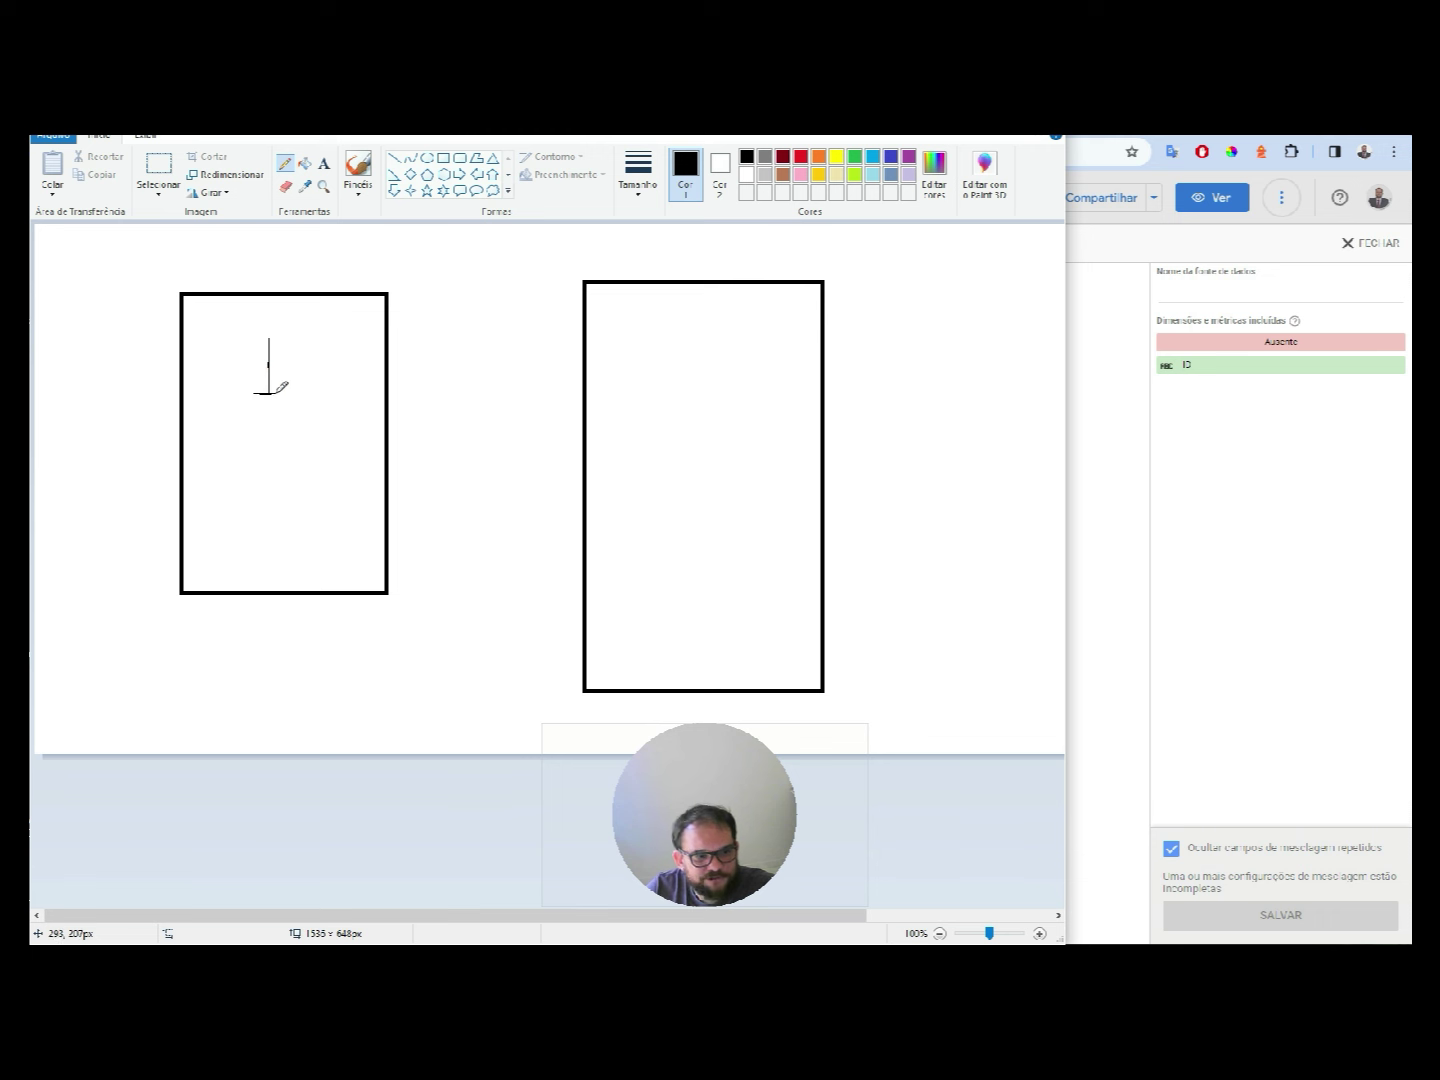
pyautogui.moveTo(285, 316); pyautogui.dragTo(533, 364)
pyautogui.moveTo(643, 330)
pyautogui.mouseDown()
pyautogui.moveTo(625, 372)
pyautogui.moveTo(668, 375)
pyautogui.moveTo(679, 307)
pyautogui.mouseUp()
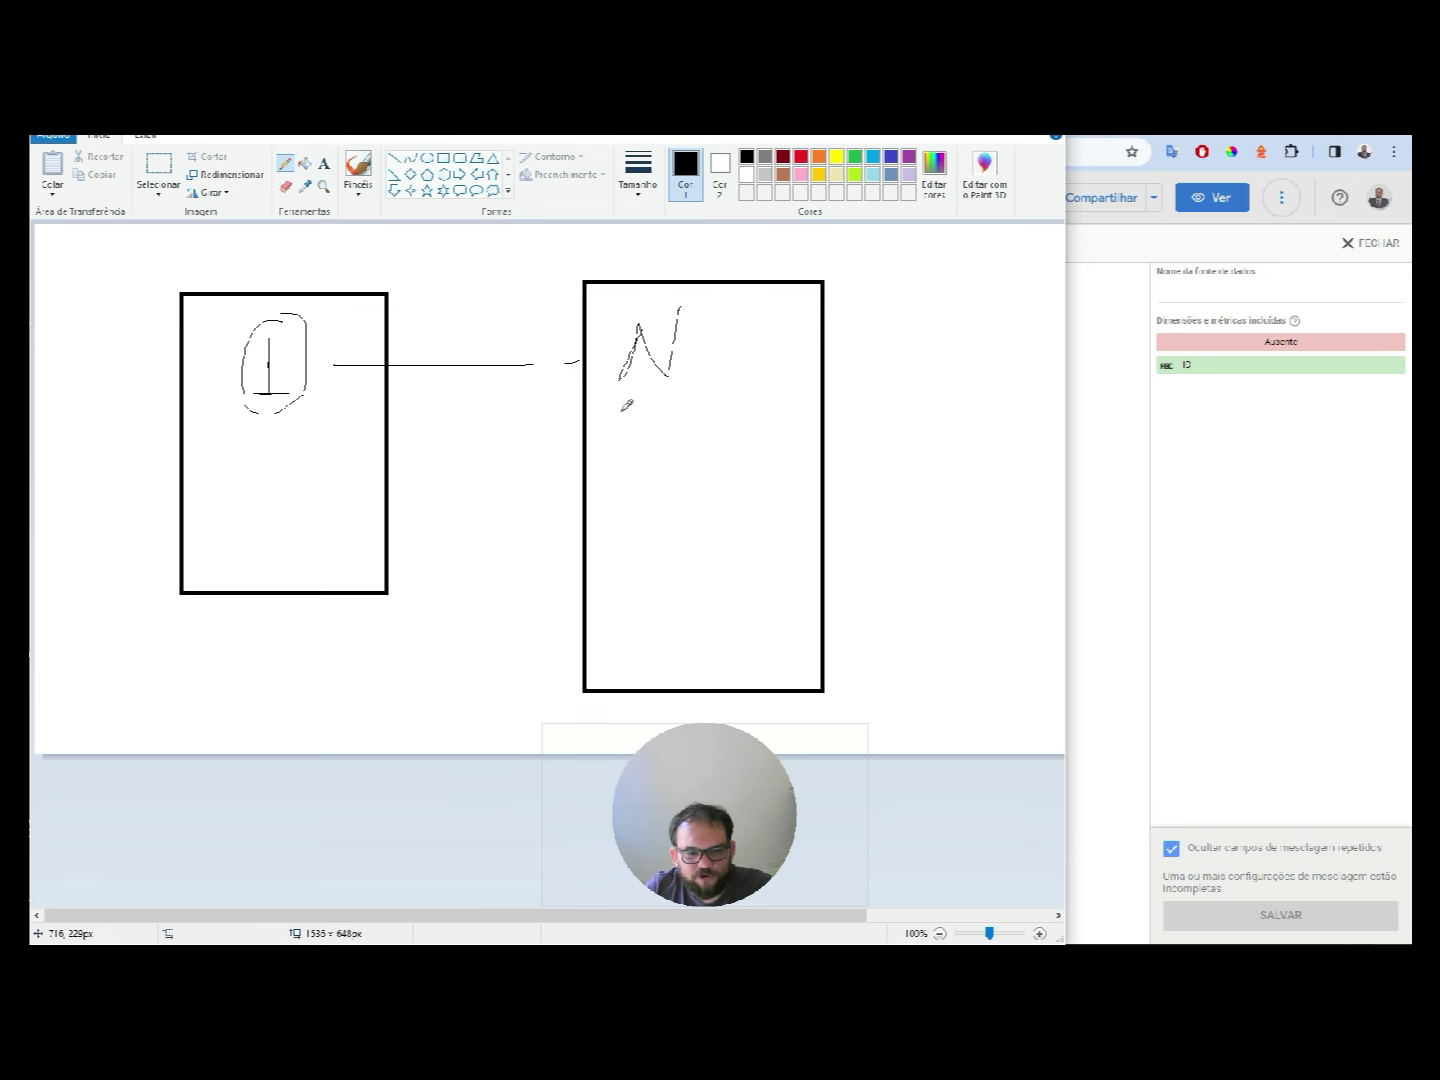
# - Draw several row lines inside the right rectangle beneath the N
pyautogui.moveTo(620, 410)
pyautogui.mouseDown()
pyautogui.moveTo(713, 408)
pyautogui.moveTo(678, 439)
pyautogui.moveTo(704, 462)
pyautogui.mouseUp()
pyautogui.moveTo(620, 488)
pyautogui.mouseDown()
pyautogui.moveTo(676, 490)
pyautogui.moveTo(698, 510)
pyautogui.mouseUp()
pyautogui.moveTo(610, 536); pyautogui.dragTo(706, 543)
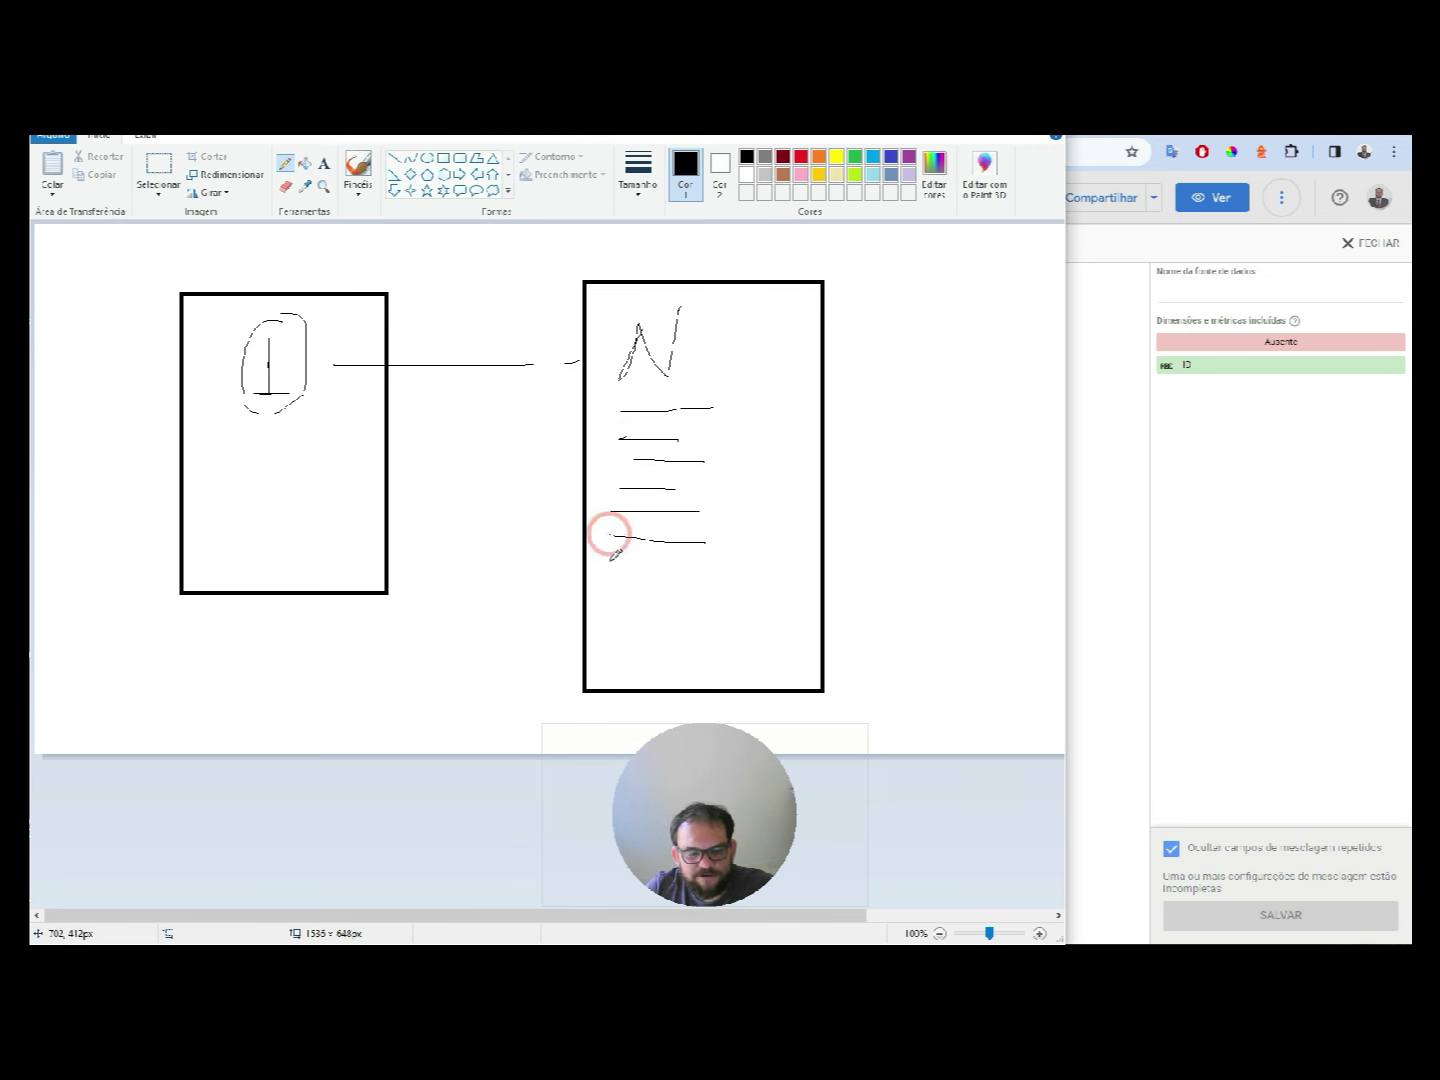
pyautogui.moveTo(608, 562)
pyautogui.mouseDown()
pyautogui.moveTo(781, 563)
pyautogui.moveTo(758, 598)
pyautogui.mouseUp()
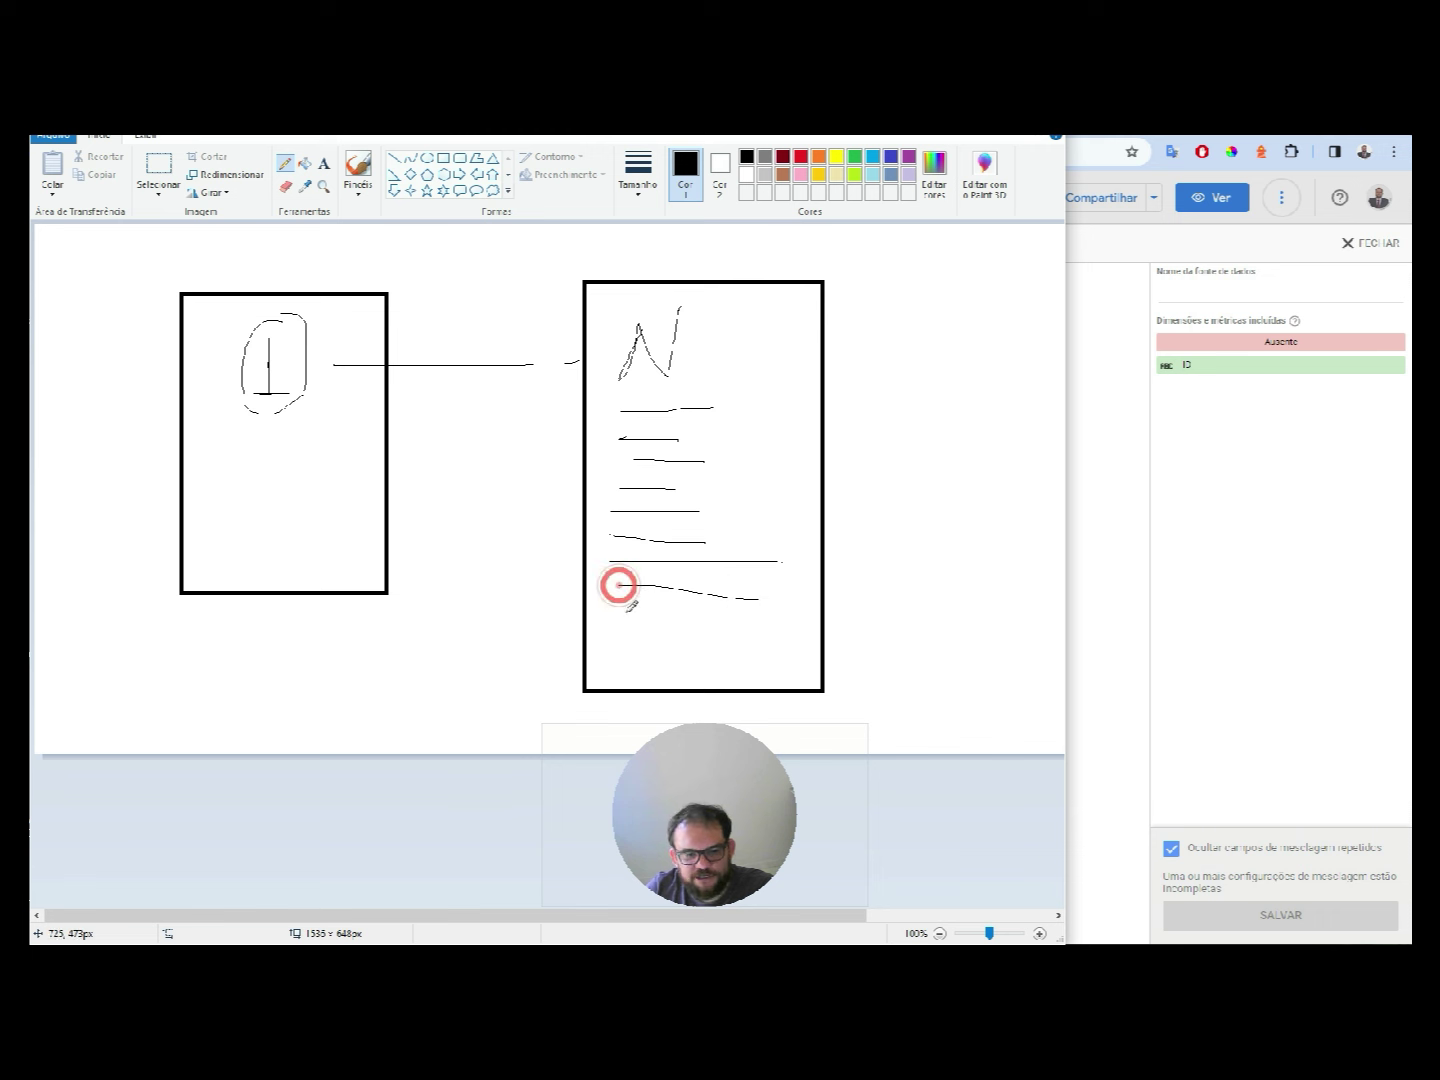
pyautogui.moveTo(618, 616)
pyautogui.mouseDown()
pyautogui.moveTo(713, 622)
pyautogui.moveTo(686, 660)
pyautogui.mouseUp()
pyautogui.moveTo(626, 454); pyautogui.dragTo(298, 372)
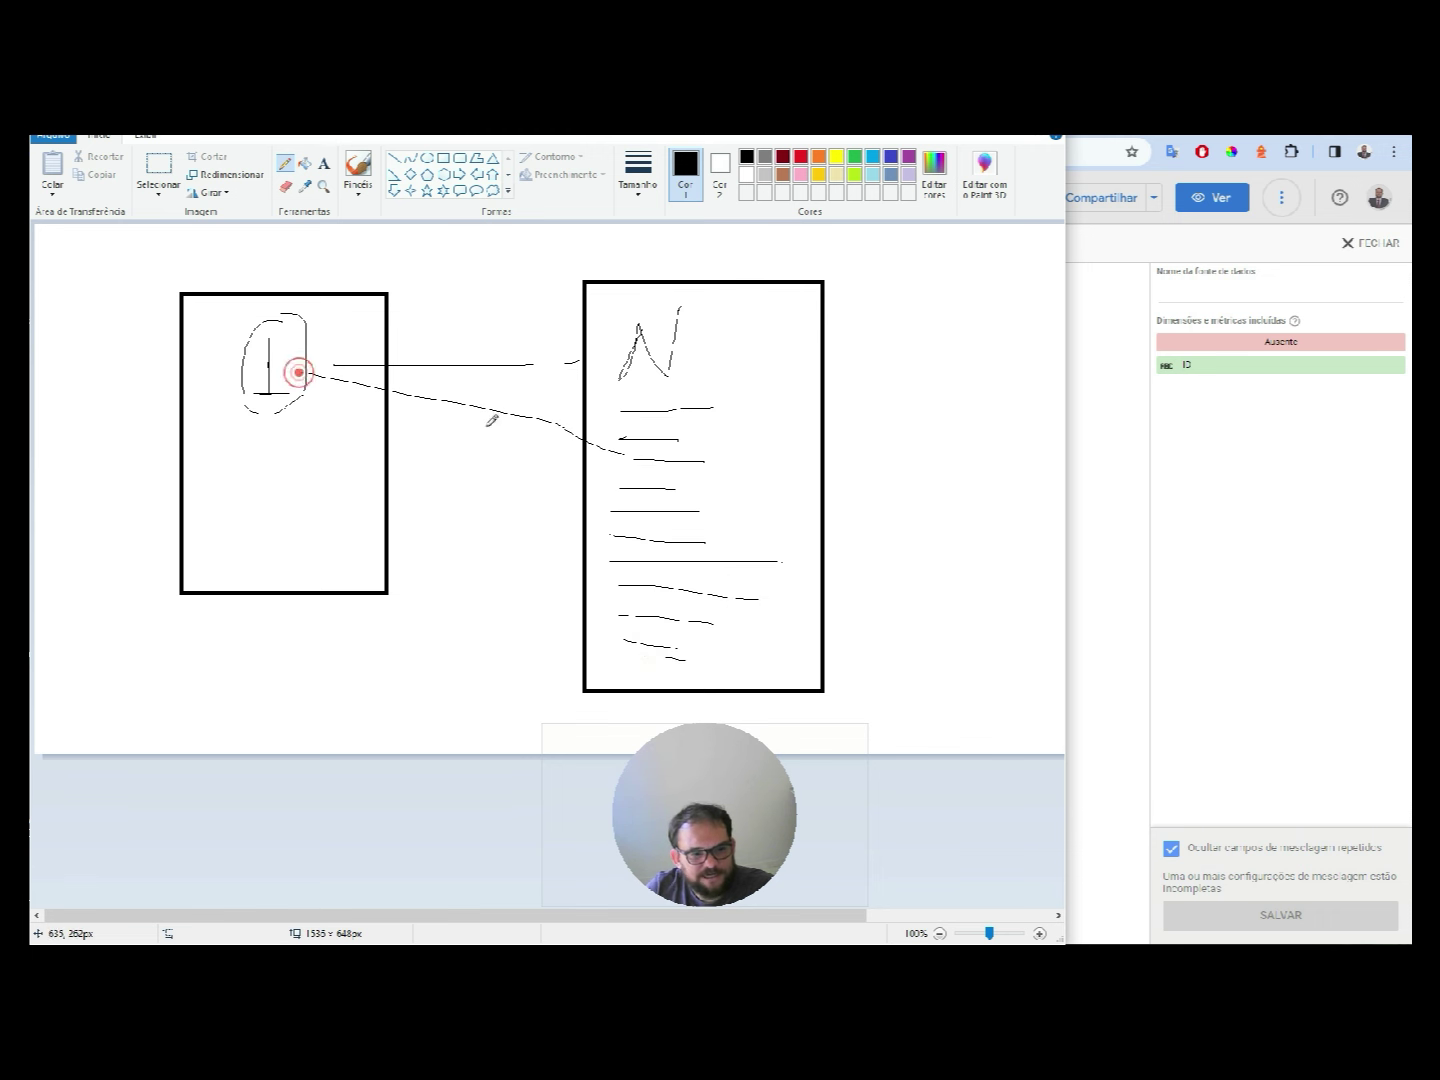
# - Add a second circled 1, link both 1s to multiple rows, then close Paint
pyautogui.moveTo(592, 513); pyautogui.dragTo(305, 368)
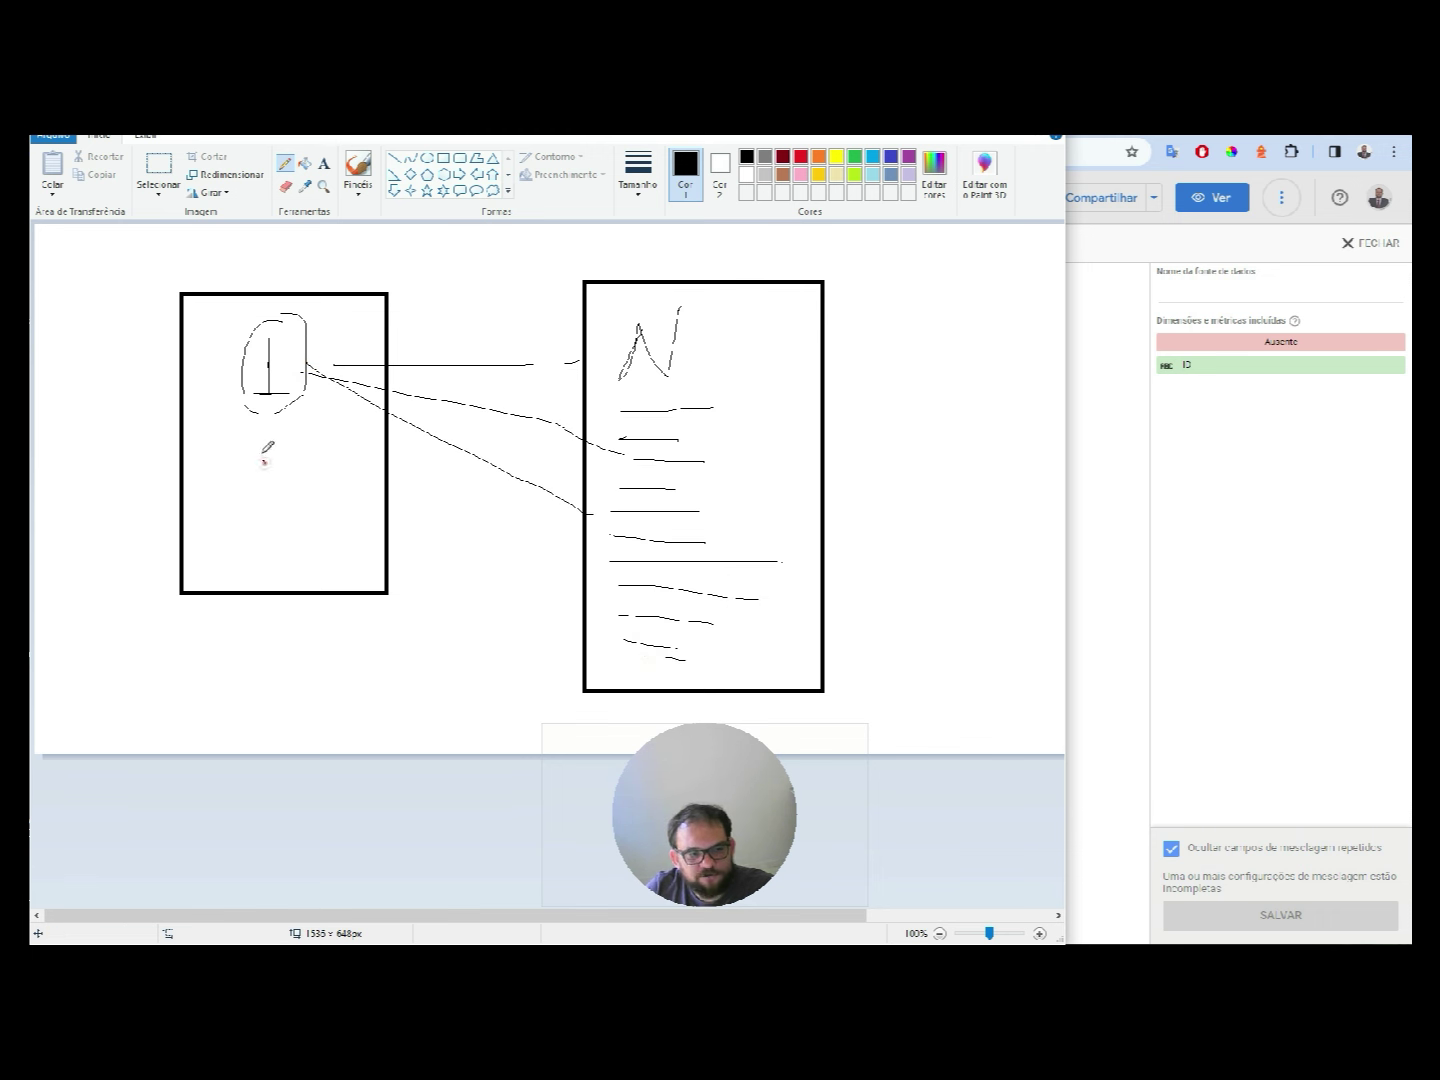
pyautogui.moveTo(264, 454); pyautogui.dragTo(265, 520)
pyautogui.moveTo(252, 520)
pyautogui.mouseDown()
pyautogui.moveTo(278, 519)
pyautogui.moveTo(185, 473)
pyautogui.mouseUp()
pyautogui.moveTo(312, 515); pyautogui.dragTo(713, 426)
pyautogui.moveTo(375, 497)
pyautogui.mouseDown()
pyautogui.moveTo(573, 557)
pyautogui.moveTo(515, 630)
pyautogui.mouseUp()
pyautogui.moveTo(325, 556); pyautogui.dragTo(650, 688)
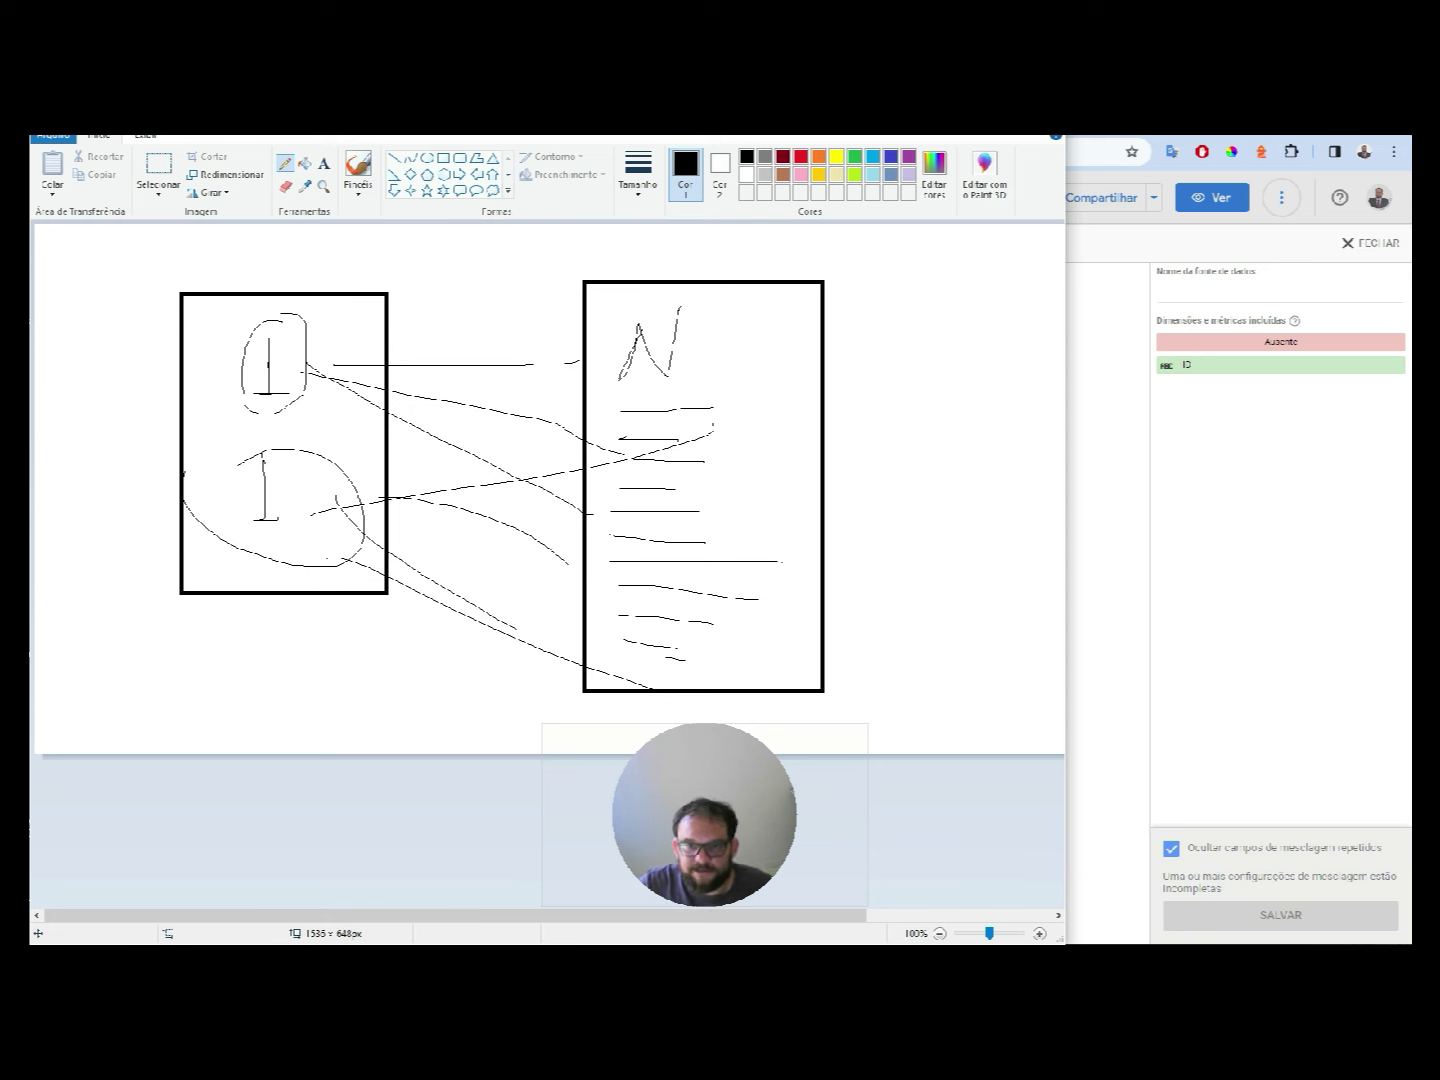
pyautogui.hotkey('alt', 'F4')
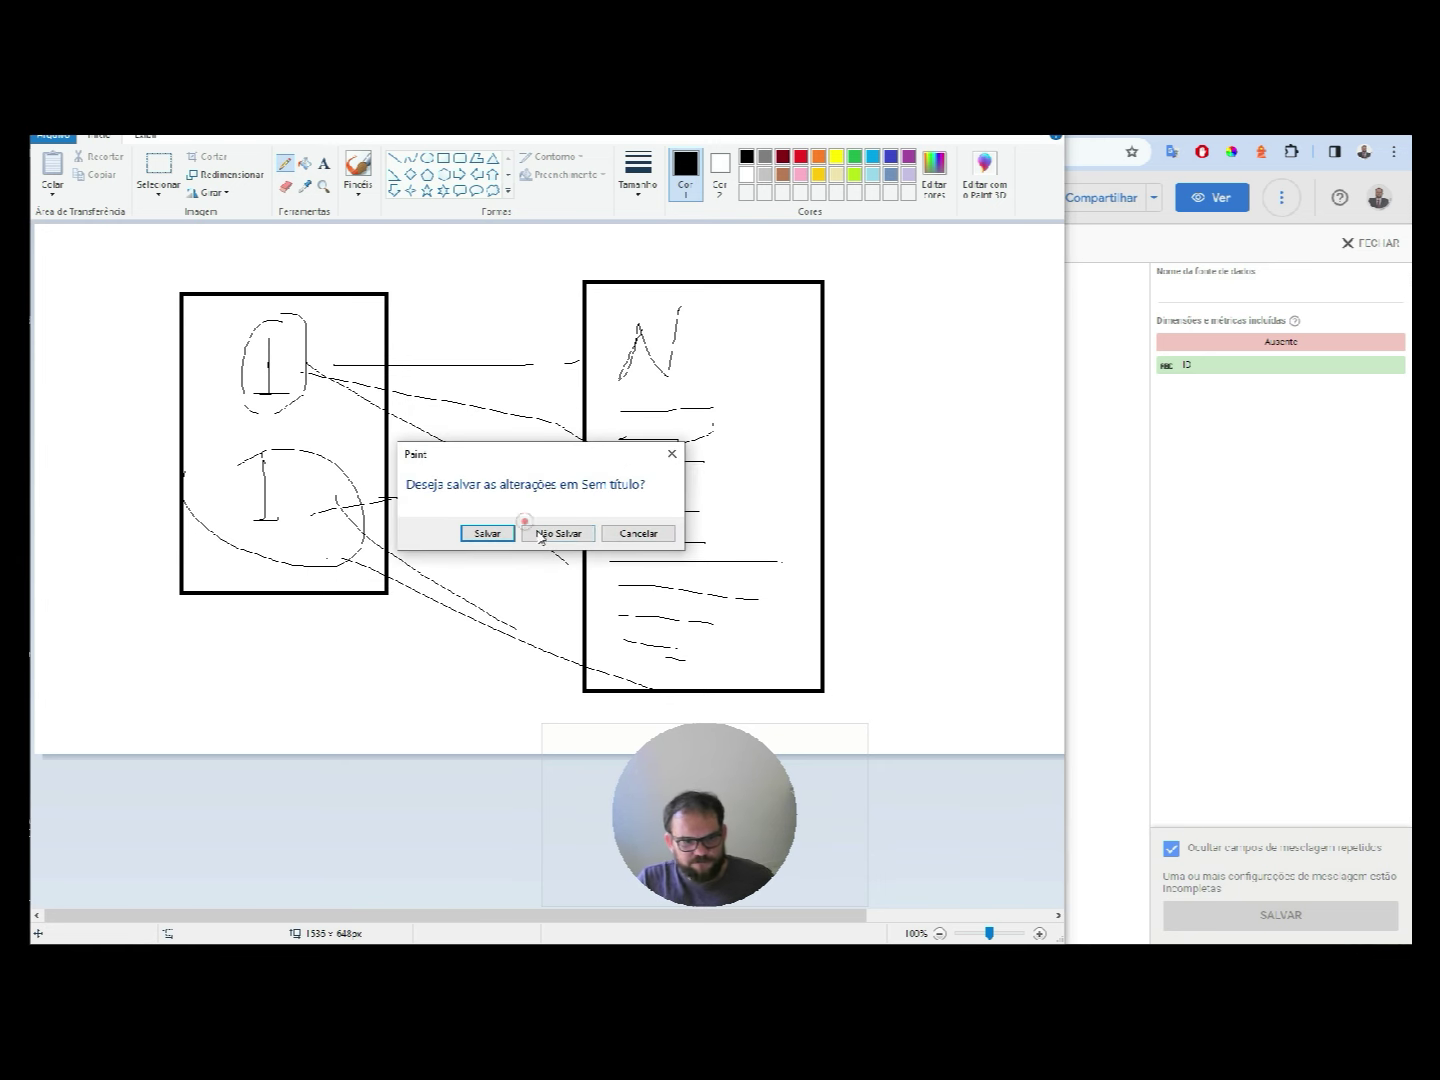
# - Discard the Paint sketch and set UUID as the CARTÕES table's blend dimension
pyautogui.click(558, 535)
pyautogui.click(544, 524)
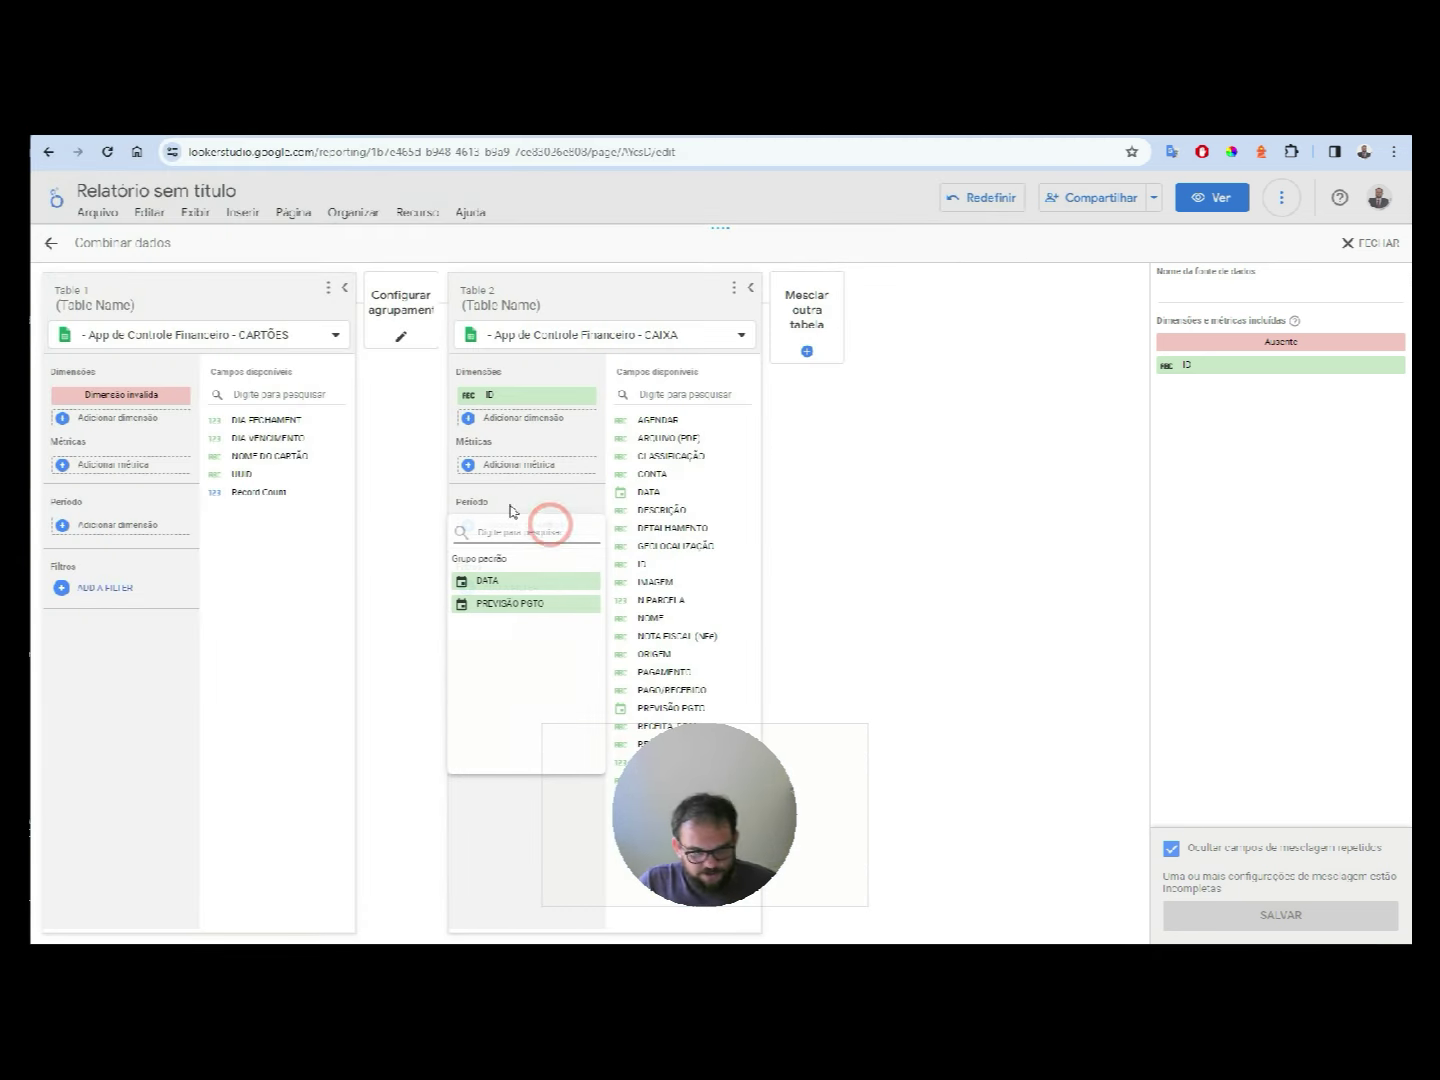
pyautogui.click(153, 398)
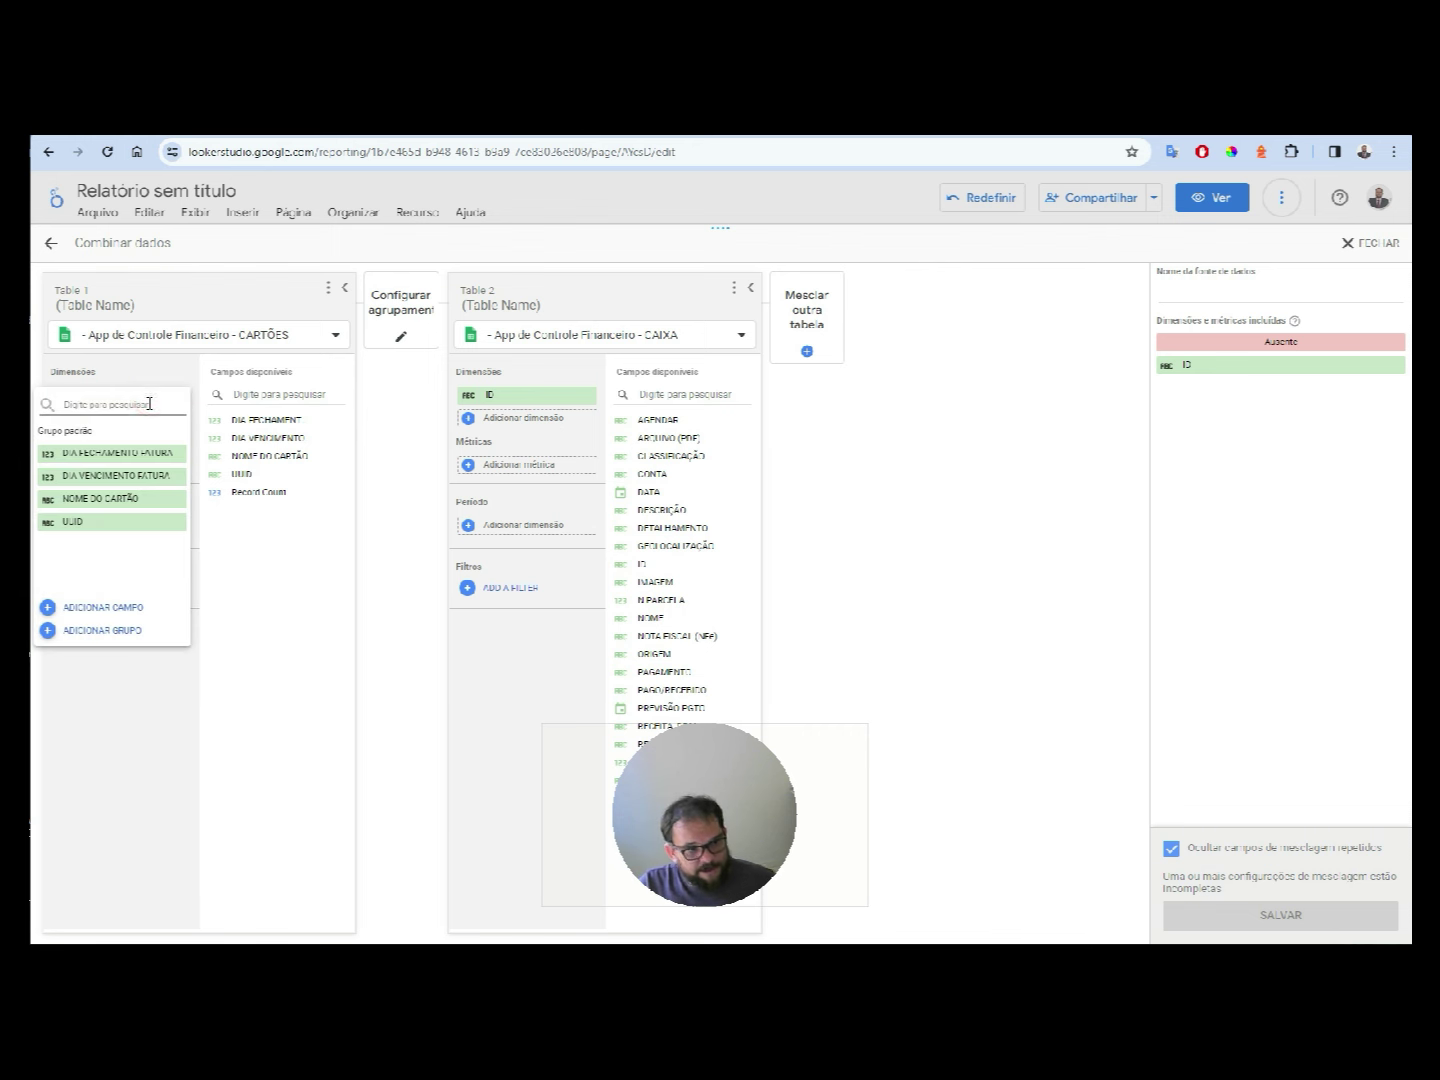
pyautogui.click(77, 521)
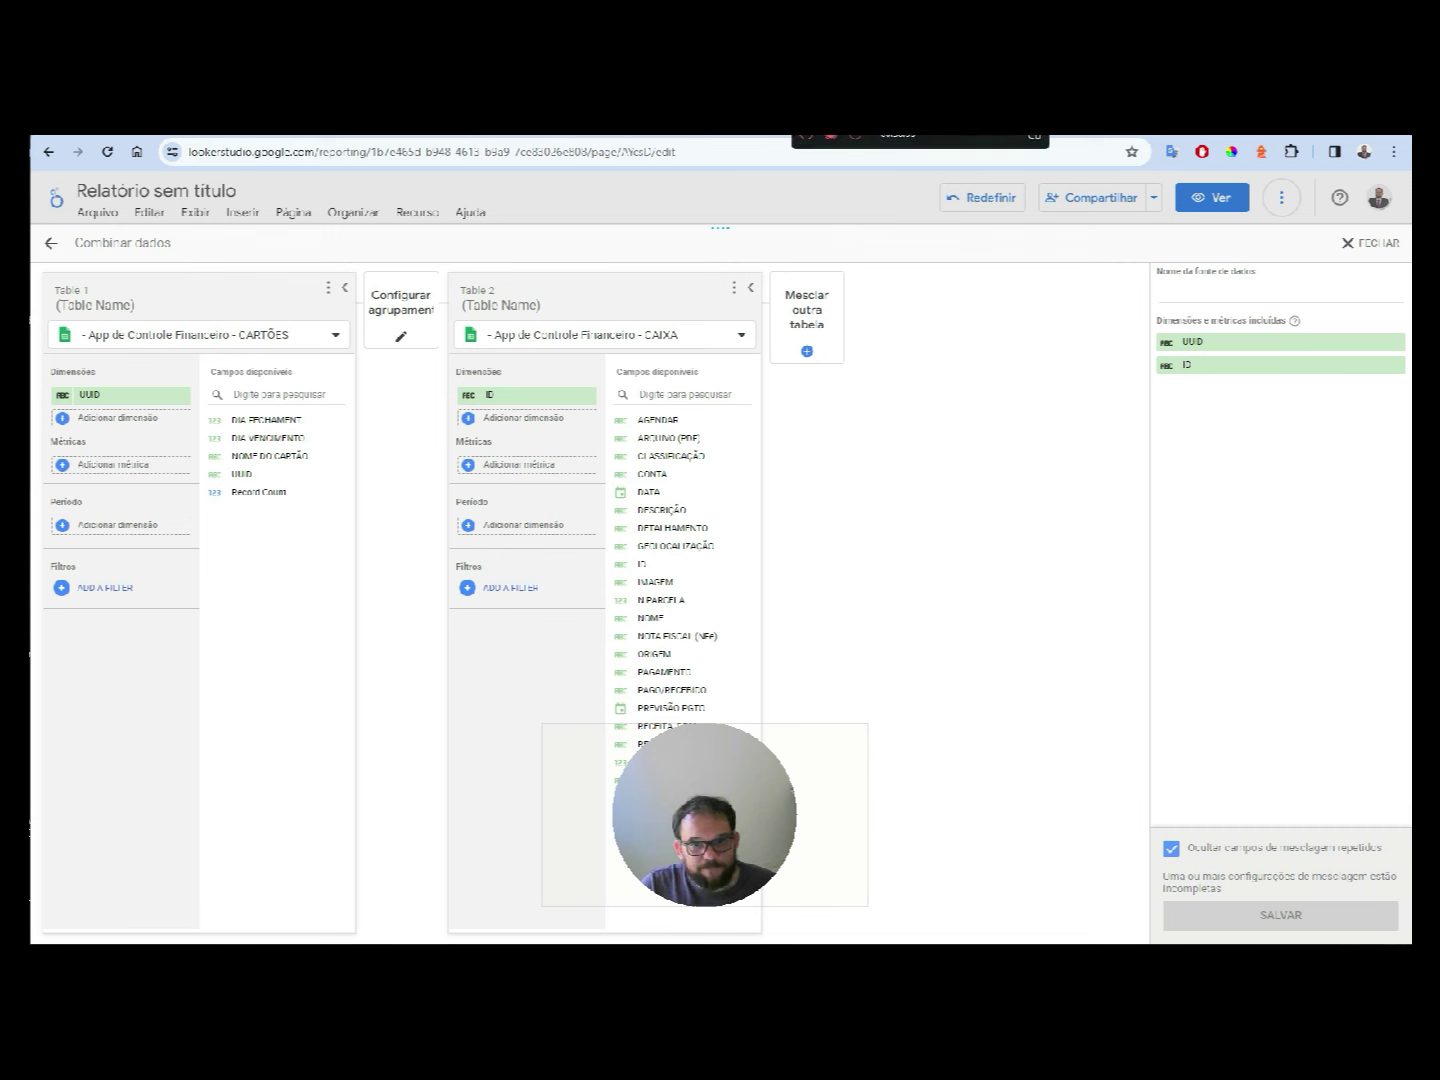
pyautogui.hotkey('ctrl', 'Tab')
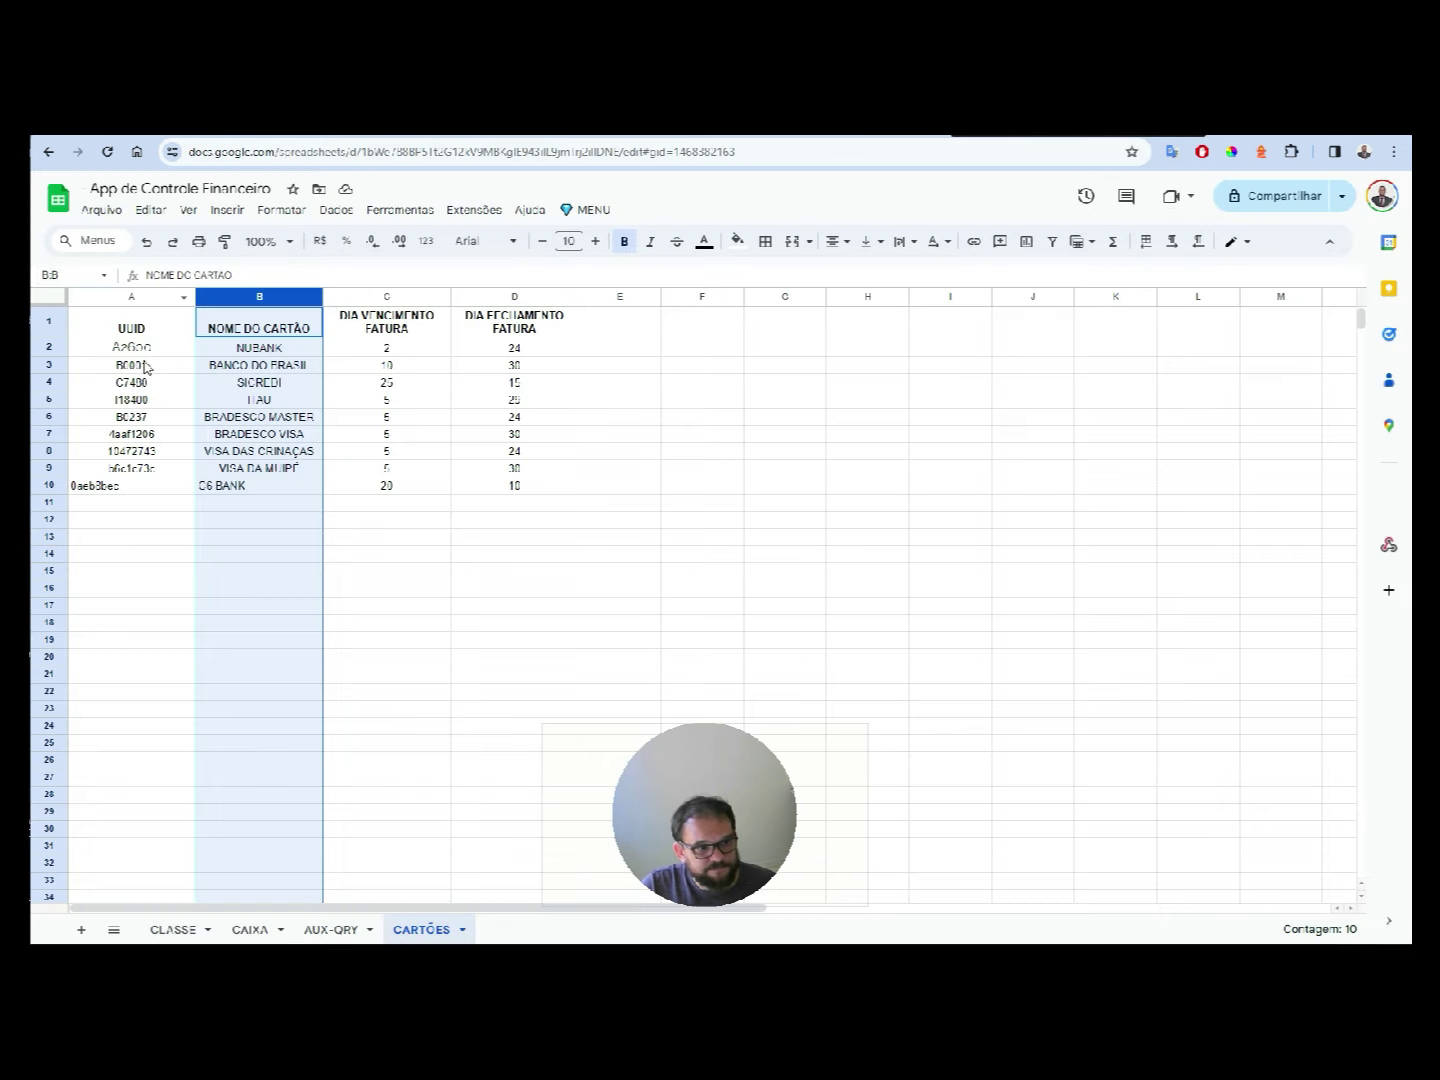
# - Center-align the UUID values in cells A1:A11 of the CARTÕES sheet
pyautogui.click(145, 361)
pyautogui.moveTo(137, 311); pyautogui.dragTo(113, 503)
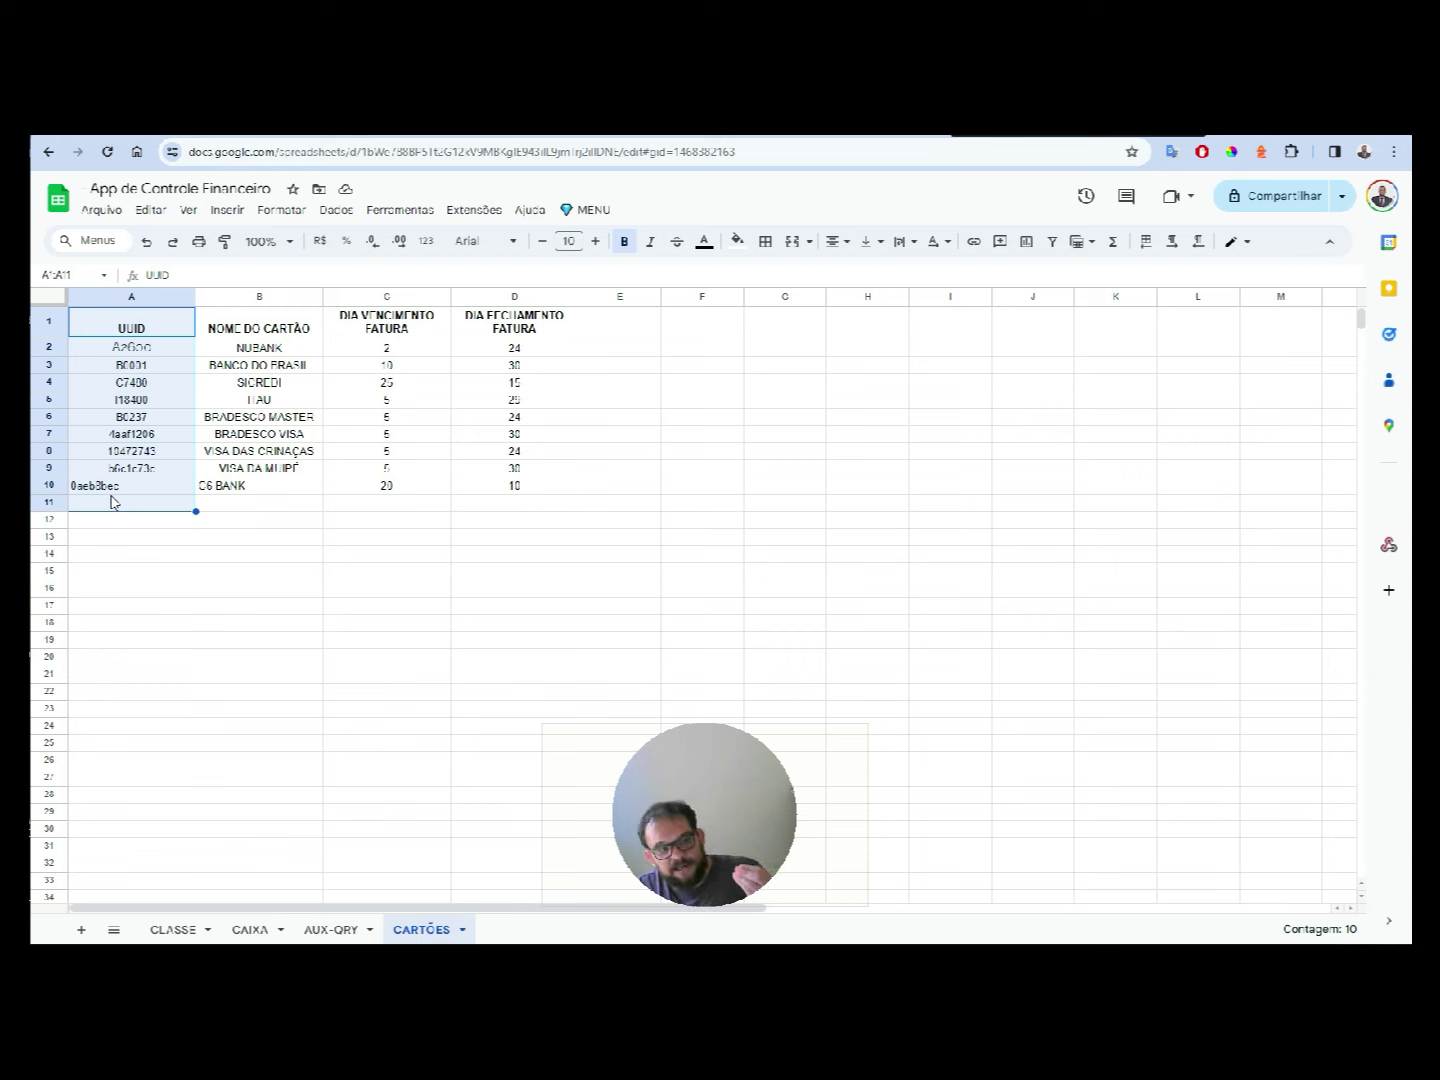
pyautogui.click(834, 240)
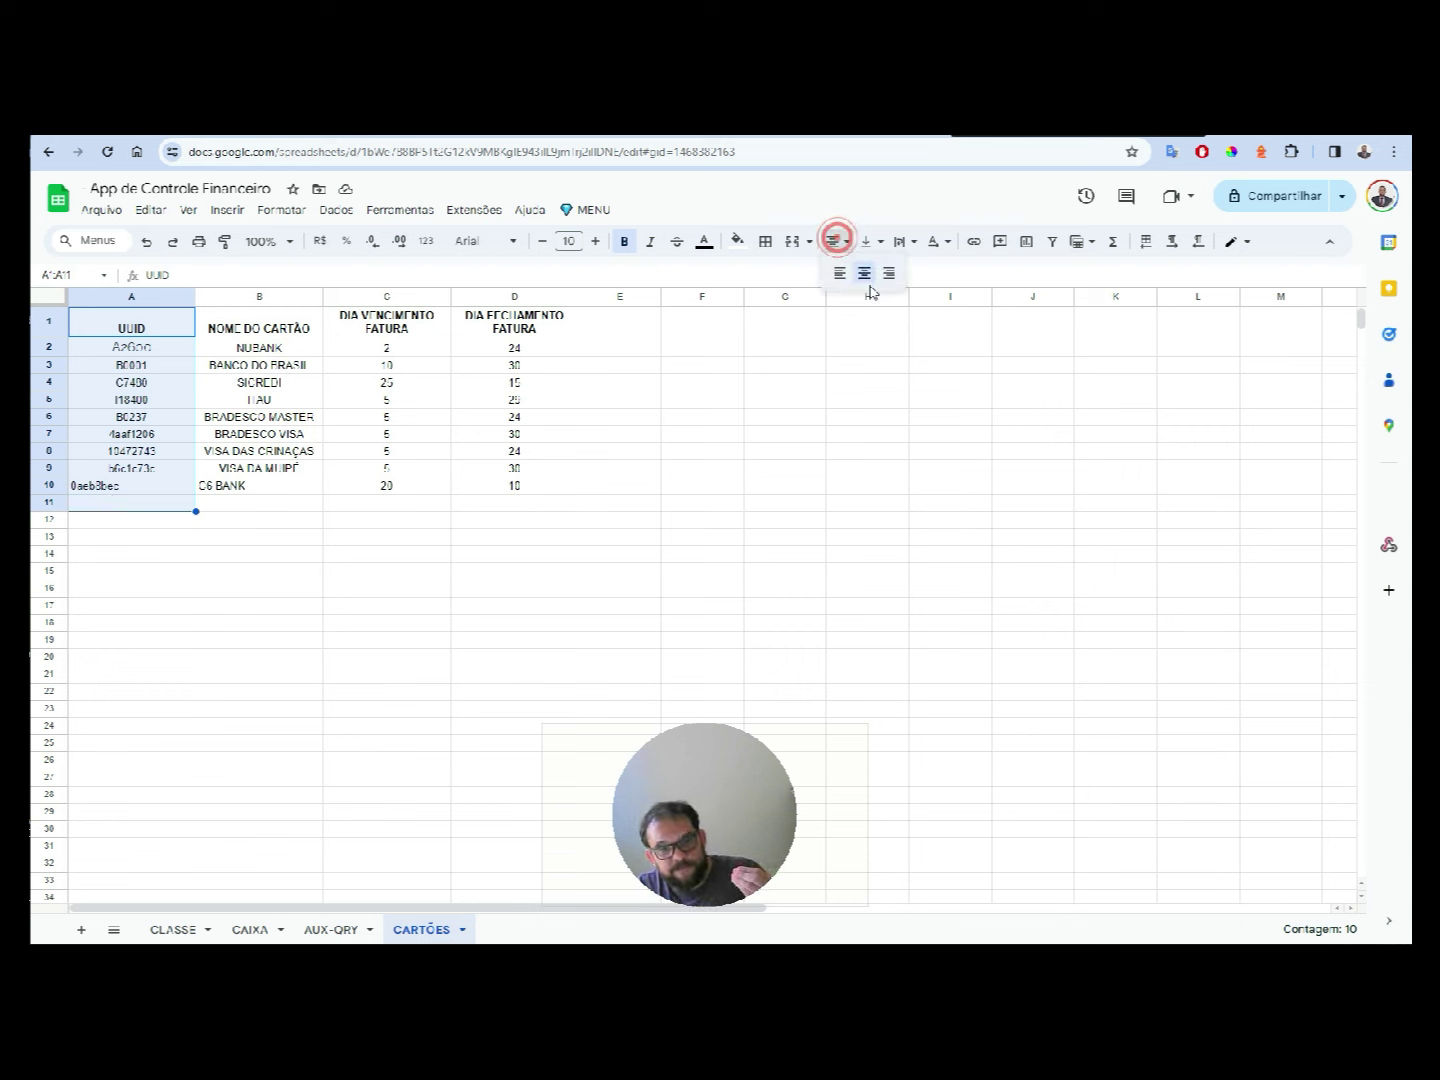
pyautogui.click(866, 273)
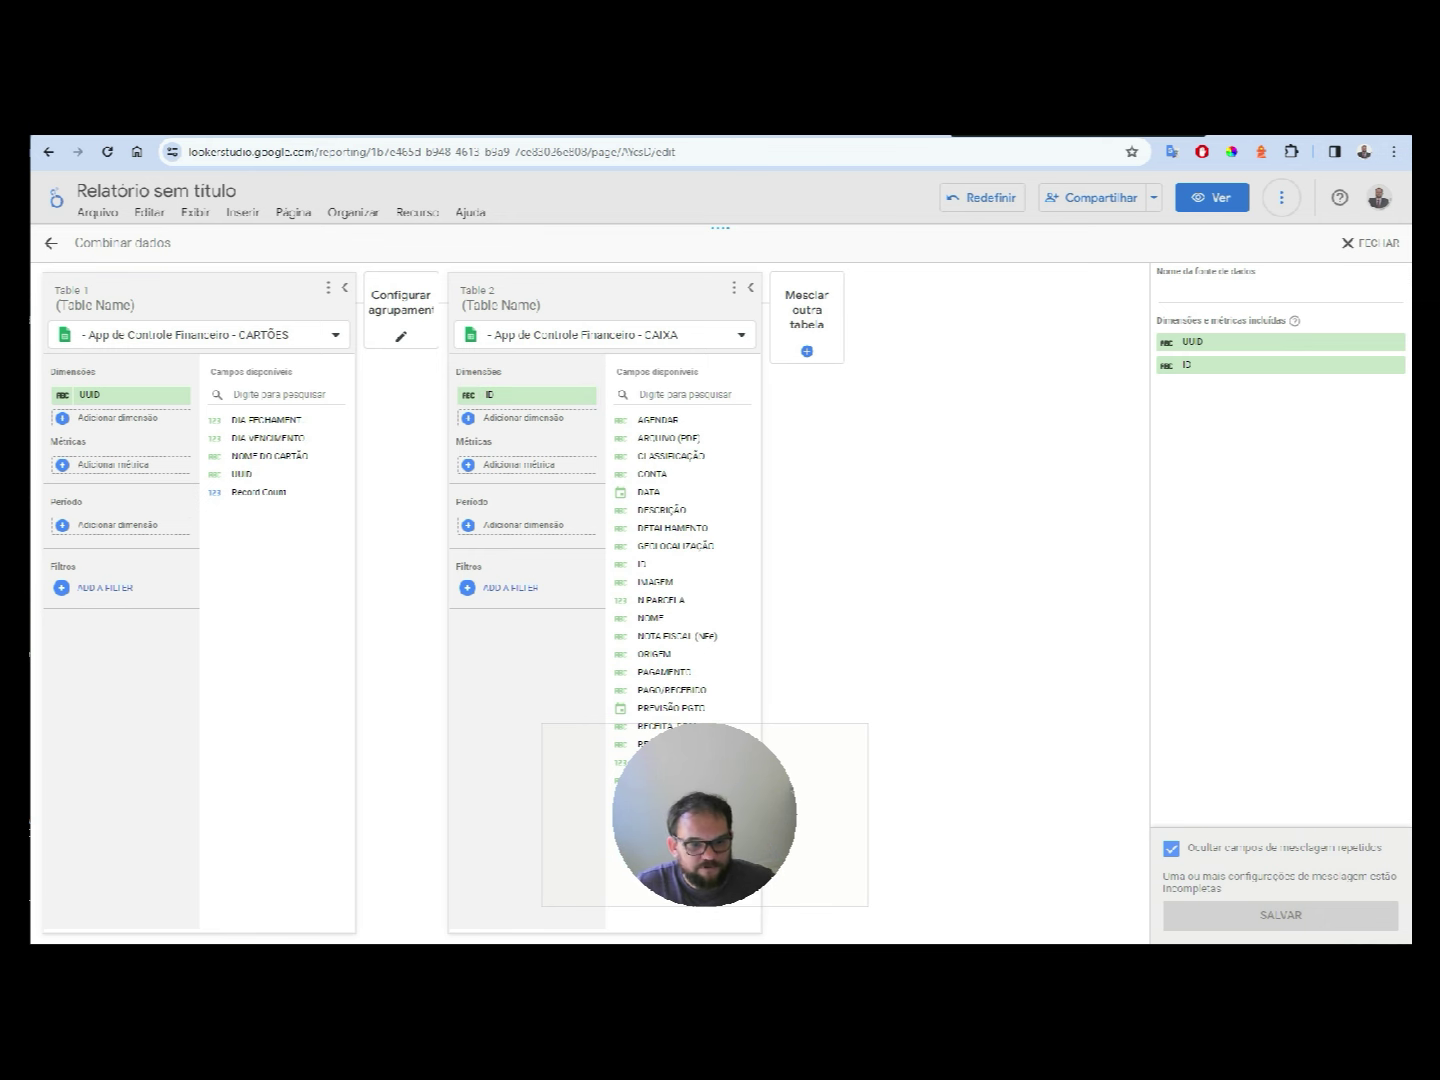
pyautogui.hotkey('ctrl', 'Tab')
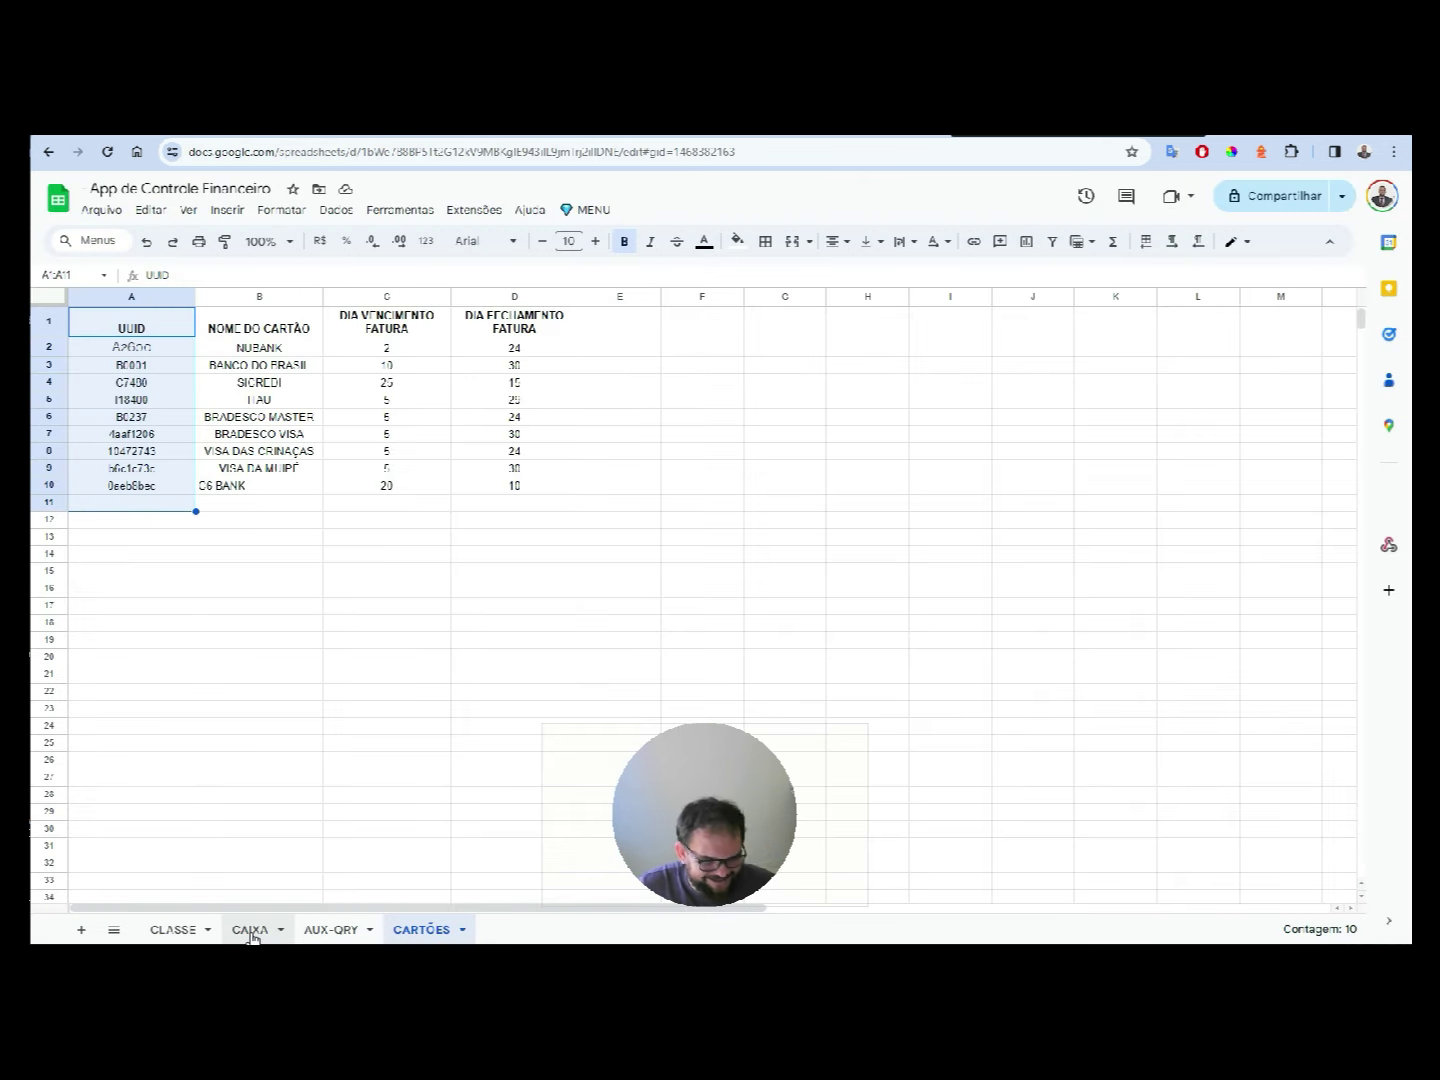
pyautogui.click(250, 931)
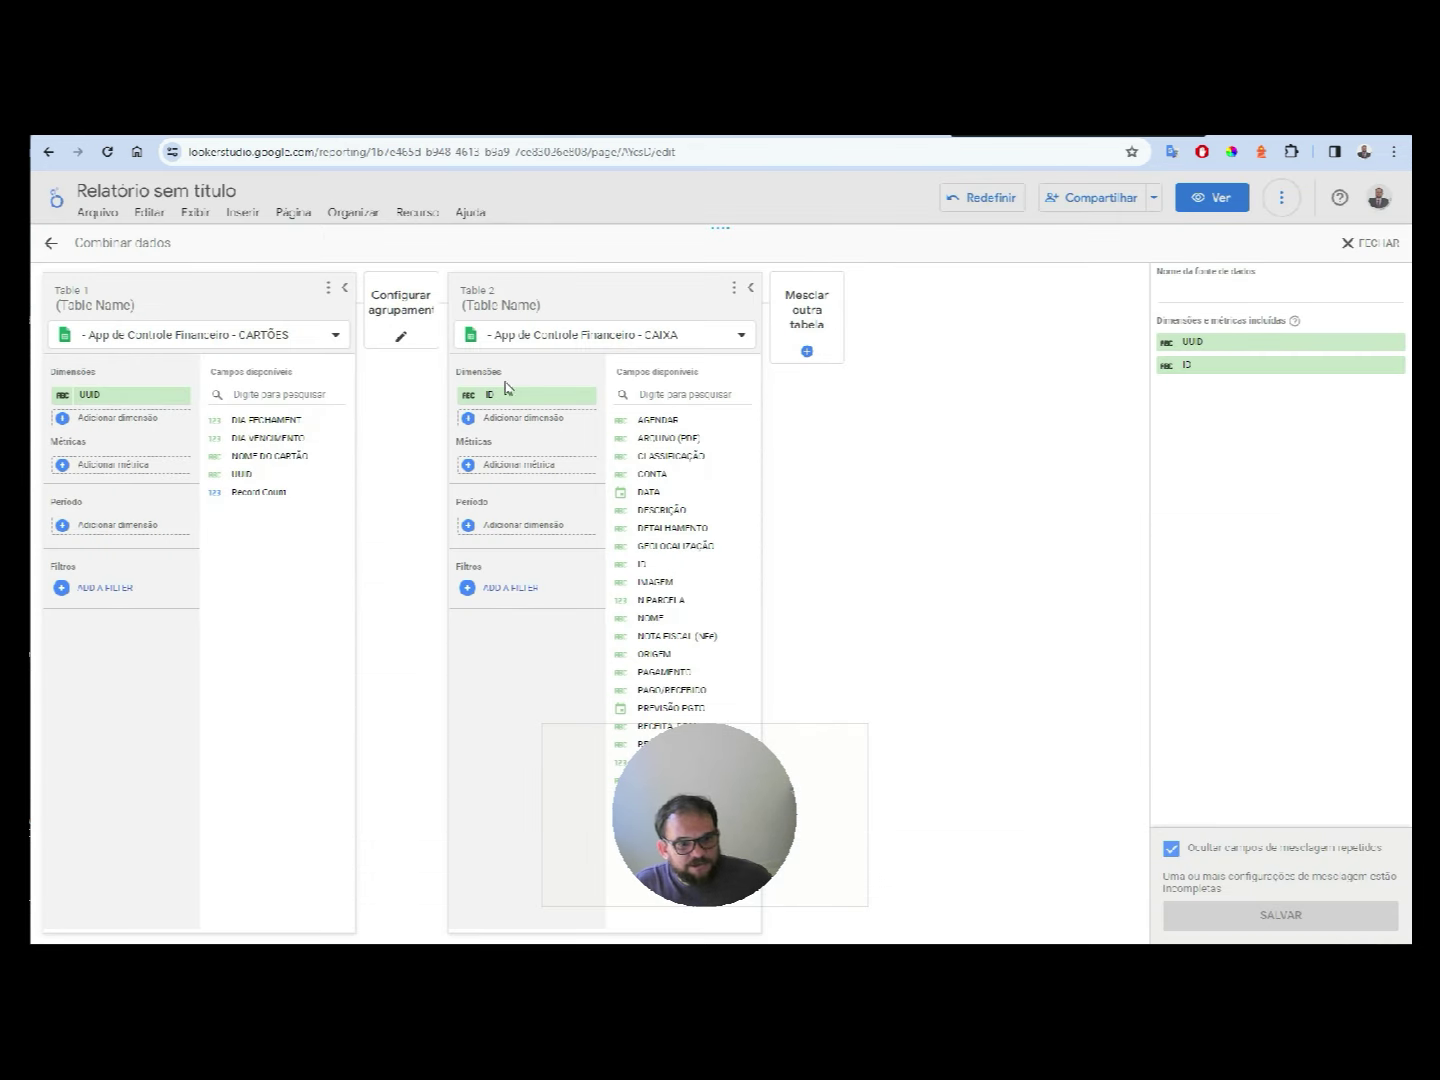
# - Replace the CAIXA table's ID dimension with CONTA and bring up the join configuration
pyautogui.click(515, 400)
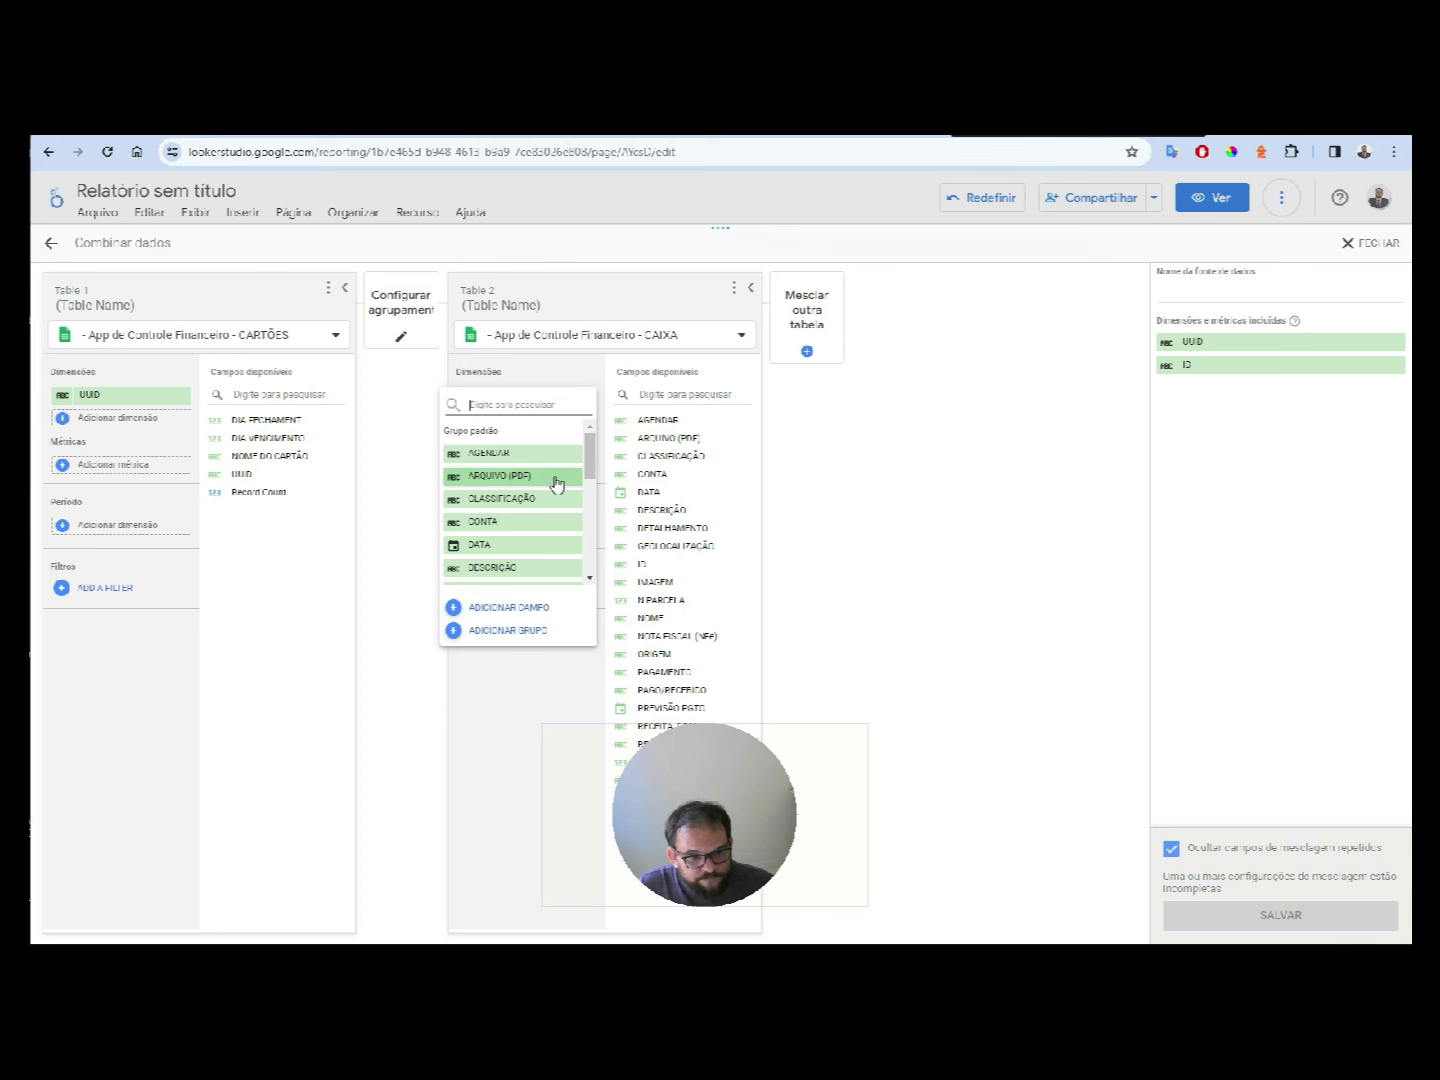
pyautogui.moveTo(590, 470)
pyautogui.mouseDown()
pyautogui.moveTo(598, 569)
pyautogui.moveTo(610, 455)
pyautogui.mouseUp()
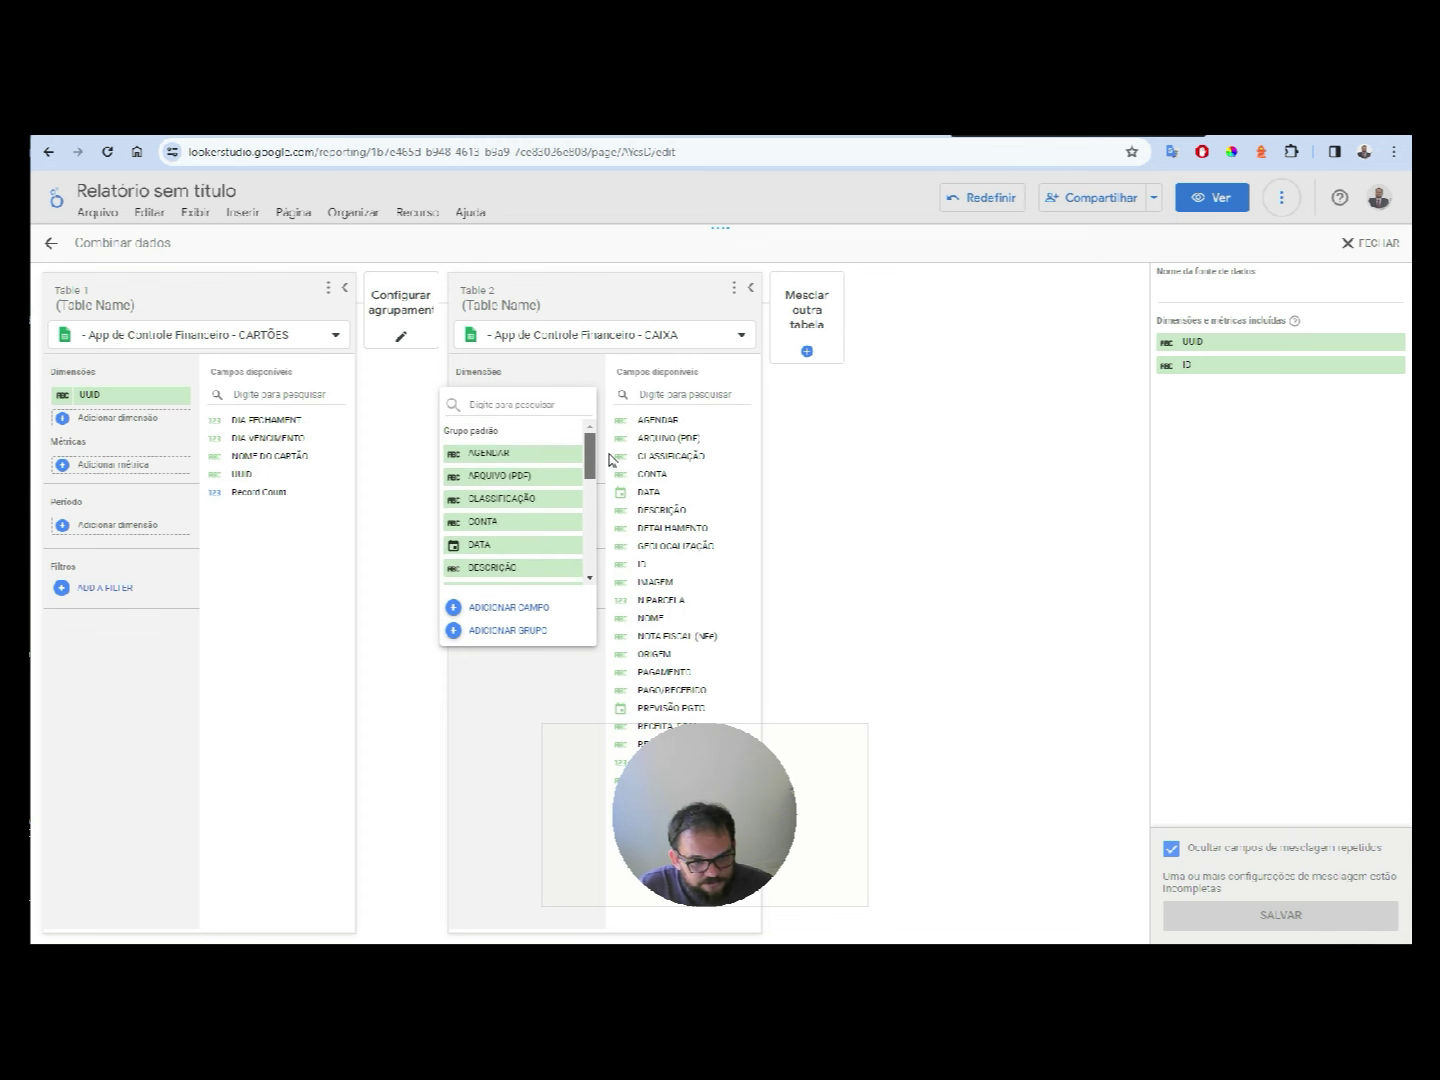
pyautogui.click(497, 522)
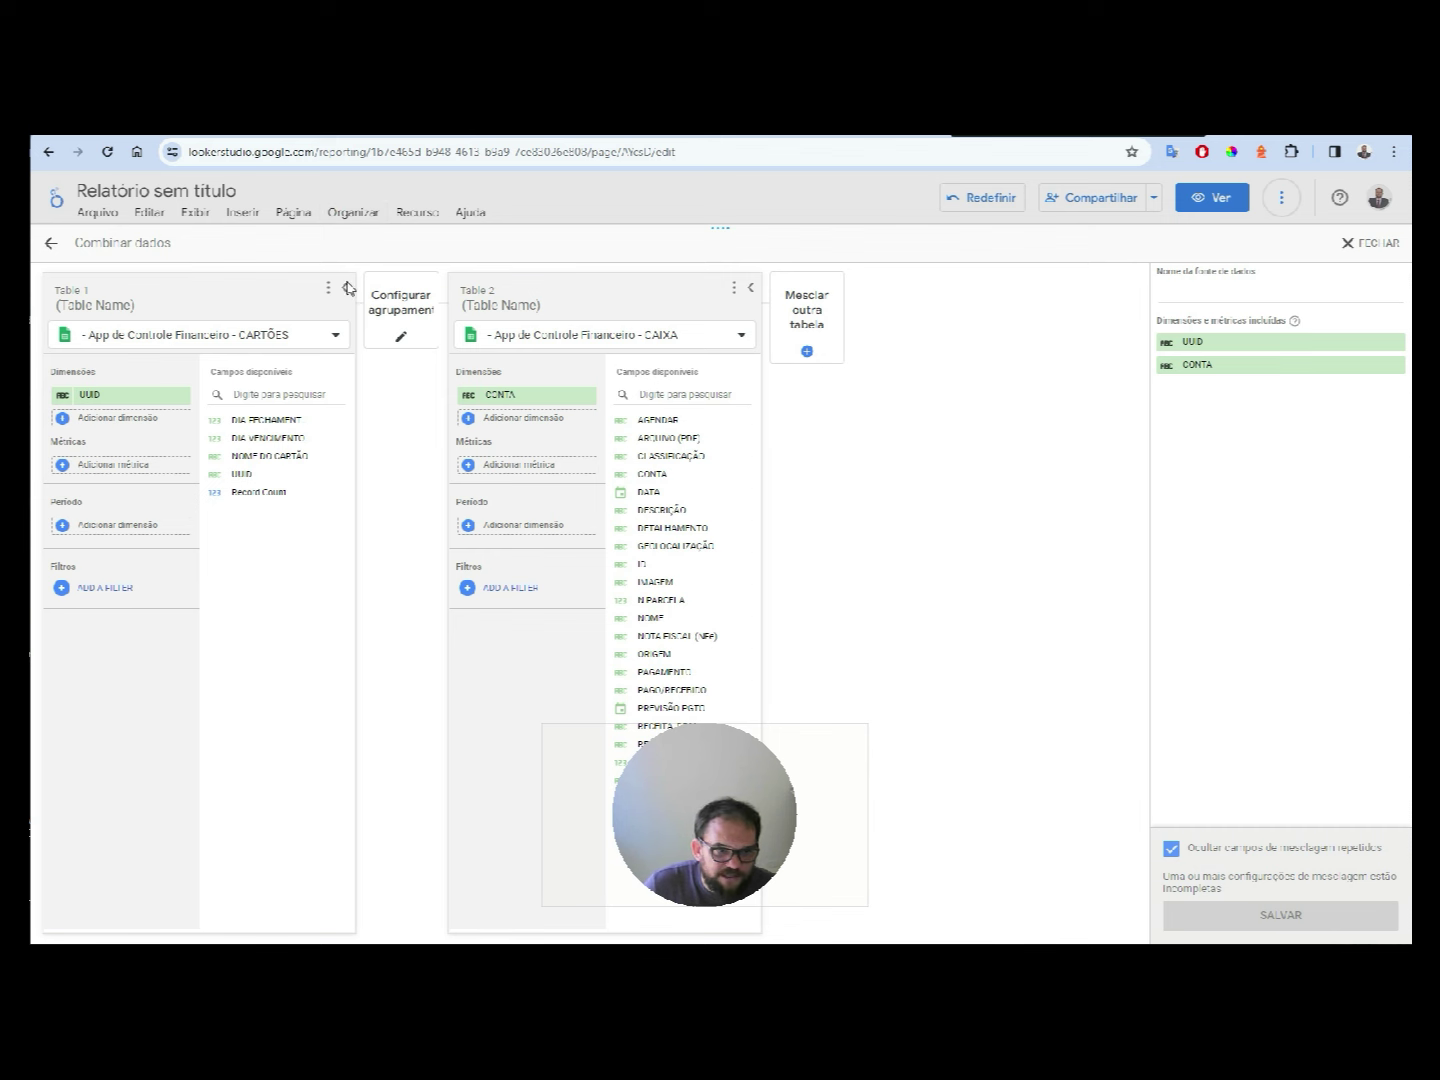
pyautogui.click(419, 334)
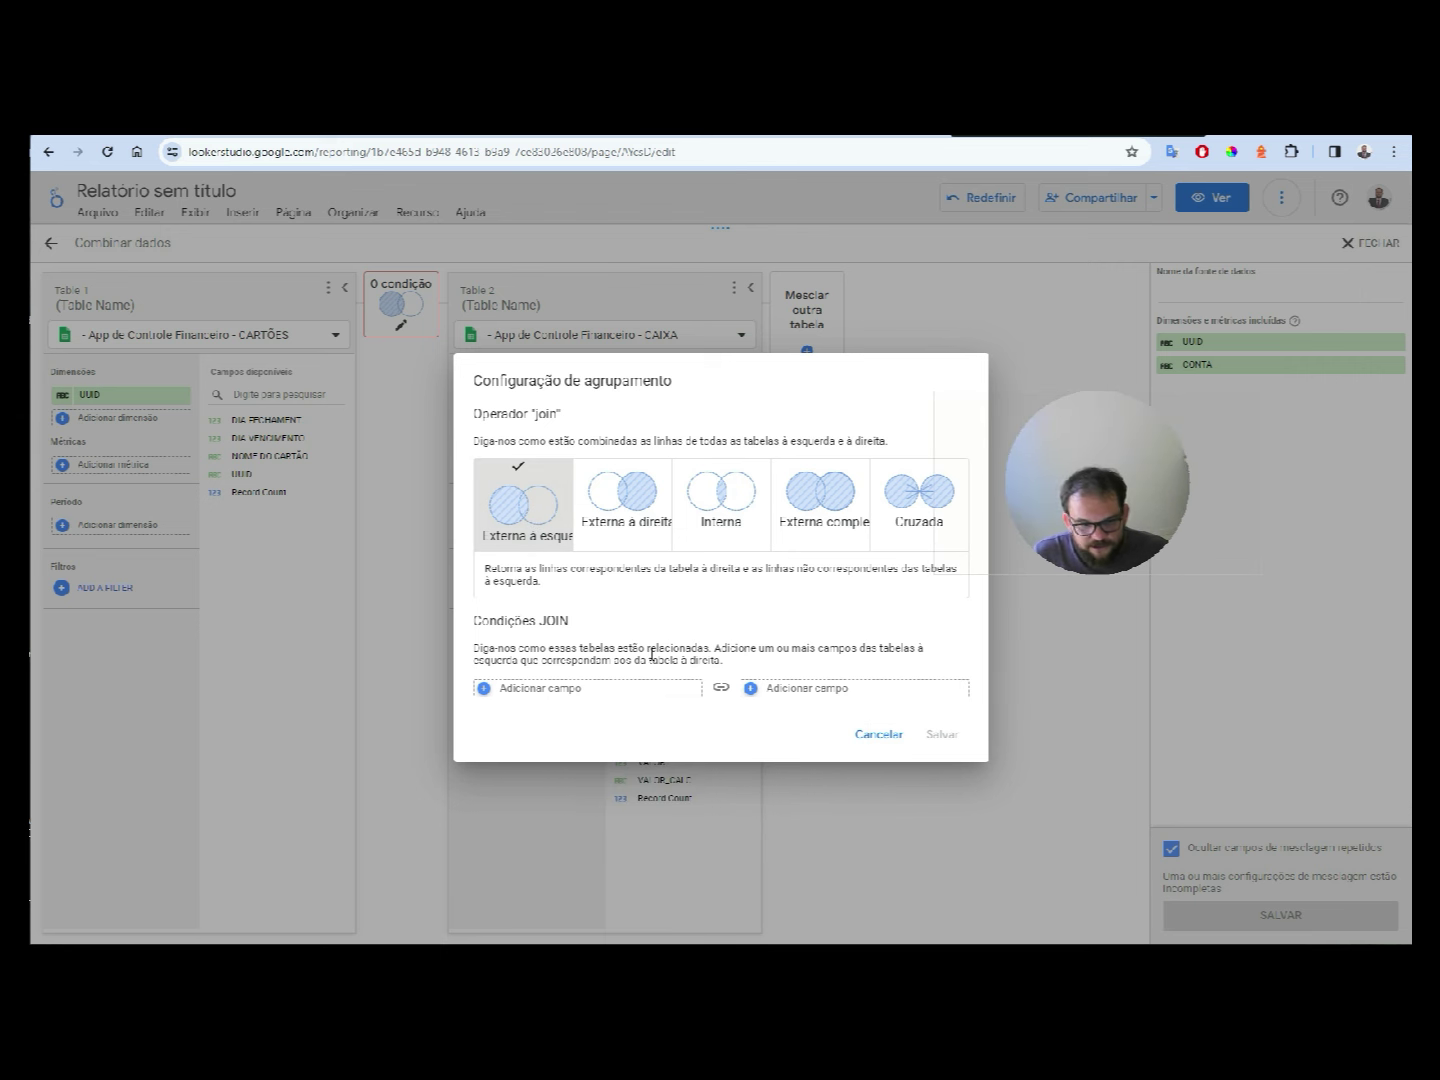
# - Add a join condition matching CARTÕES UUID to CAIXA CONTA and save it
pyautogui.click(554, 689)
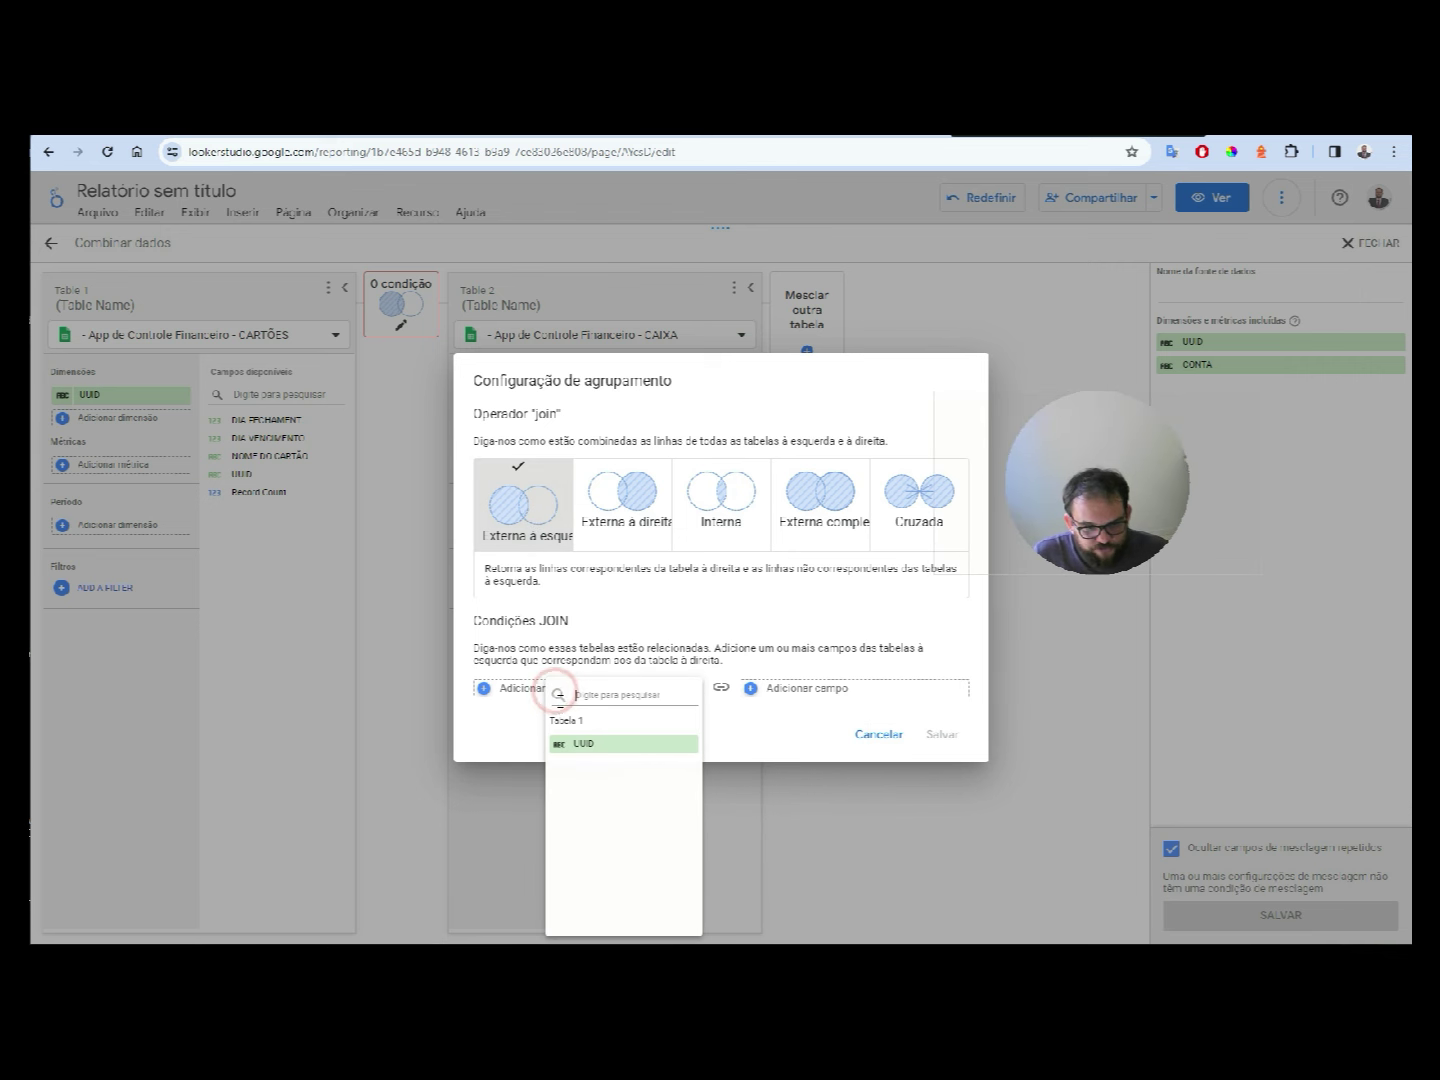
pyautogui.click(579, 748)
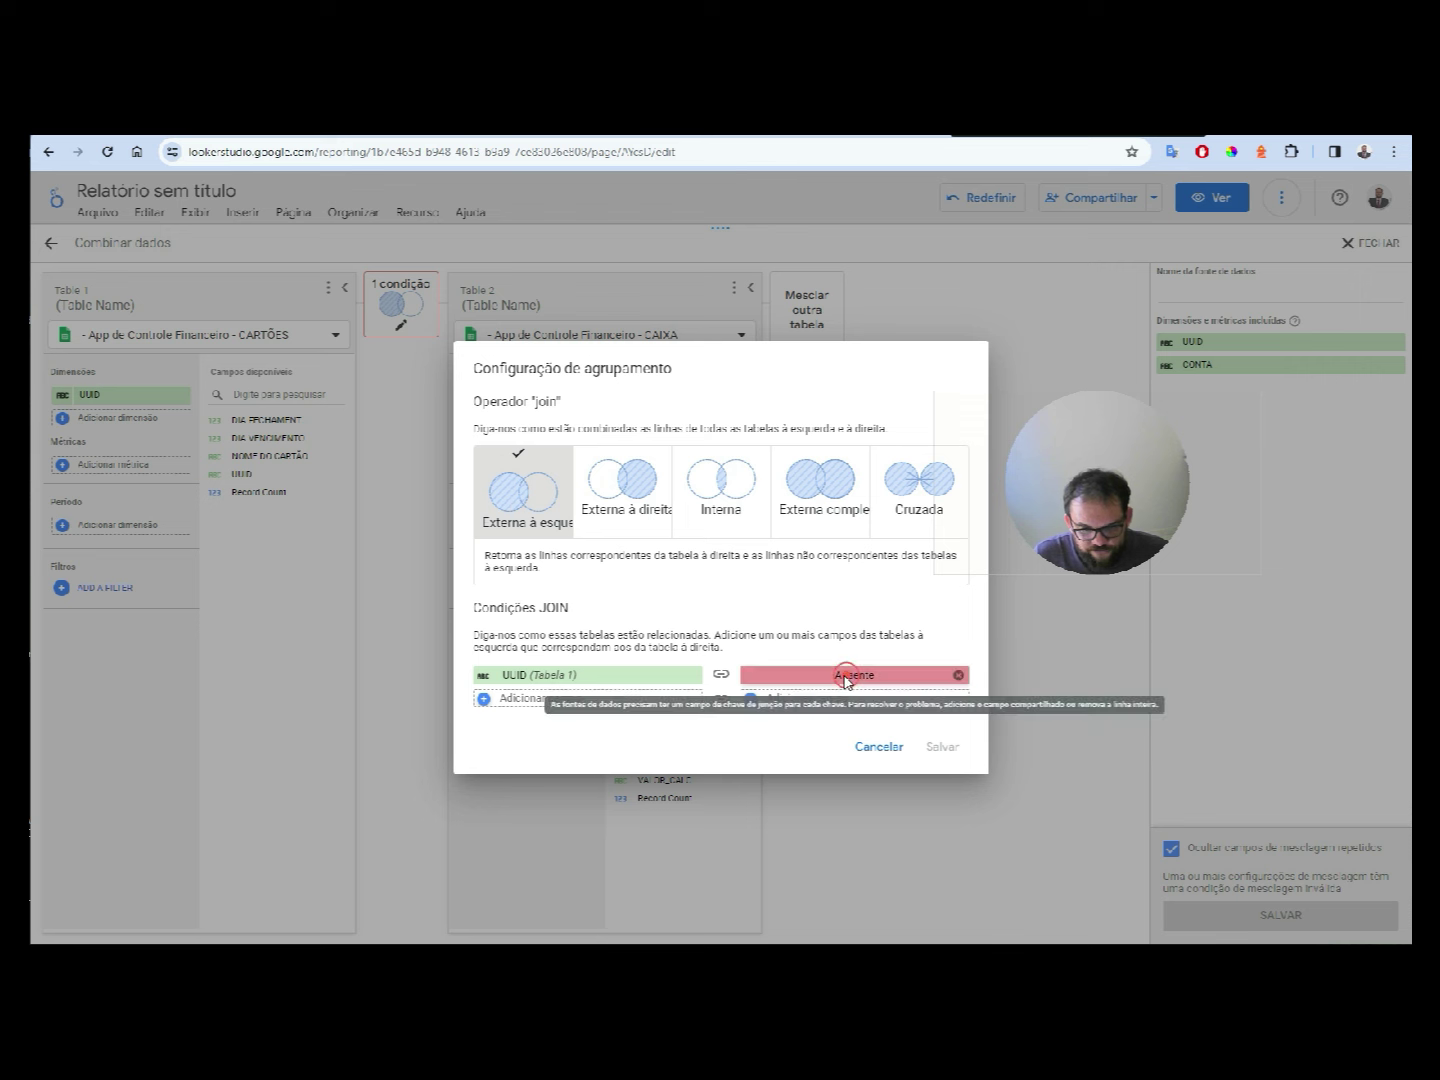
pyautogui.click(845, 676)
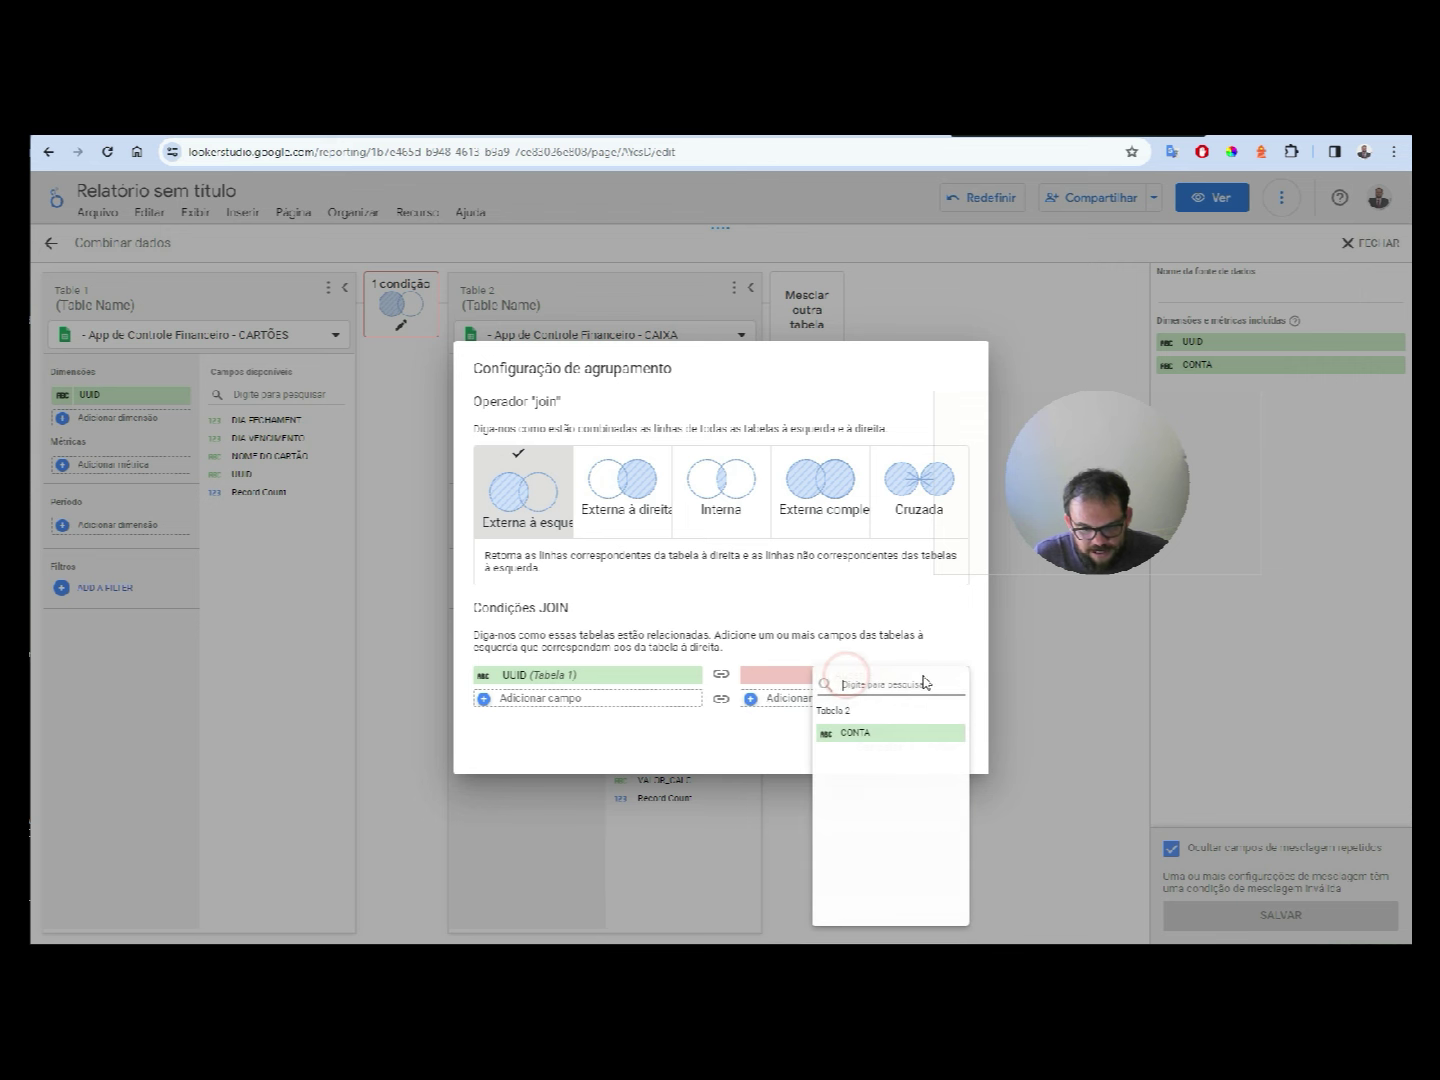
pyautogui.click(889, 736)
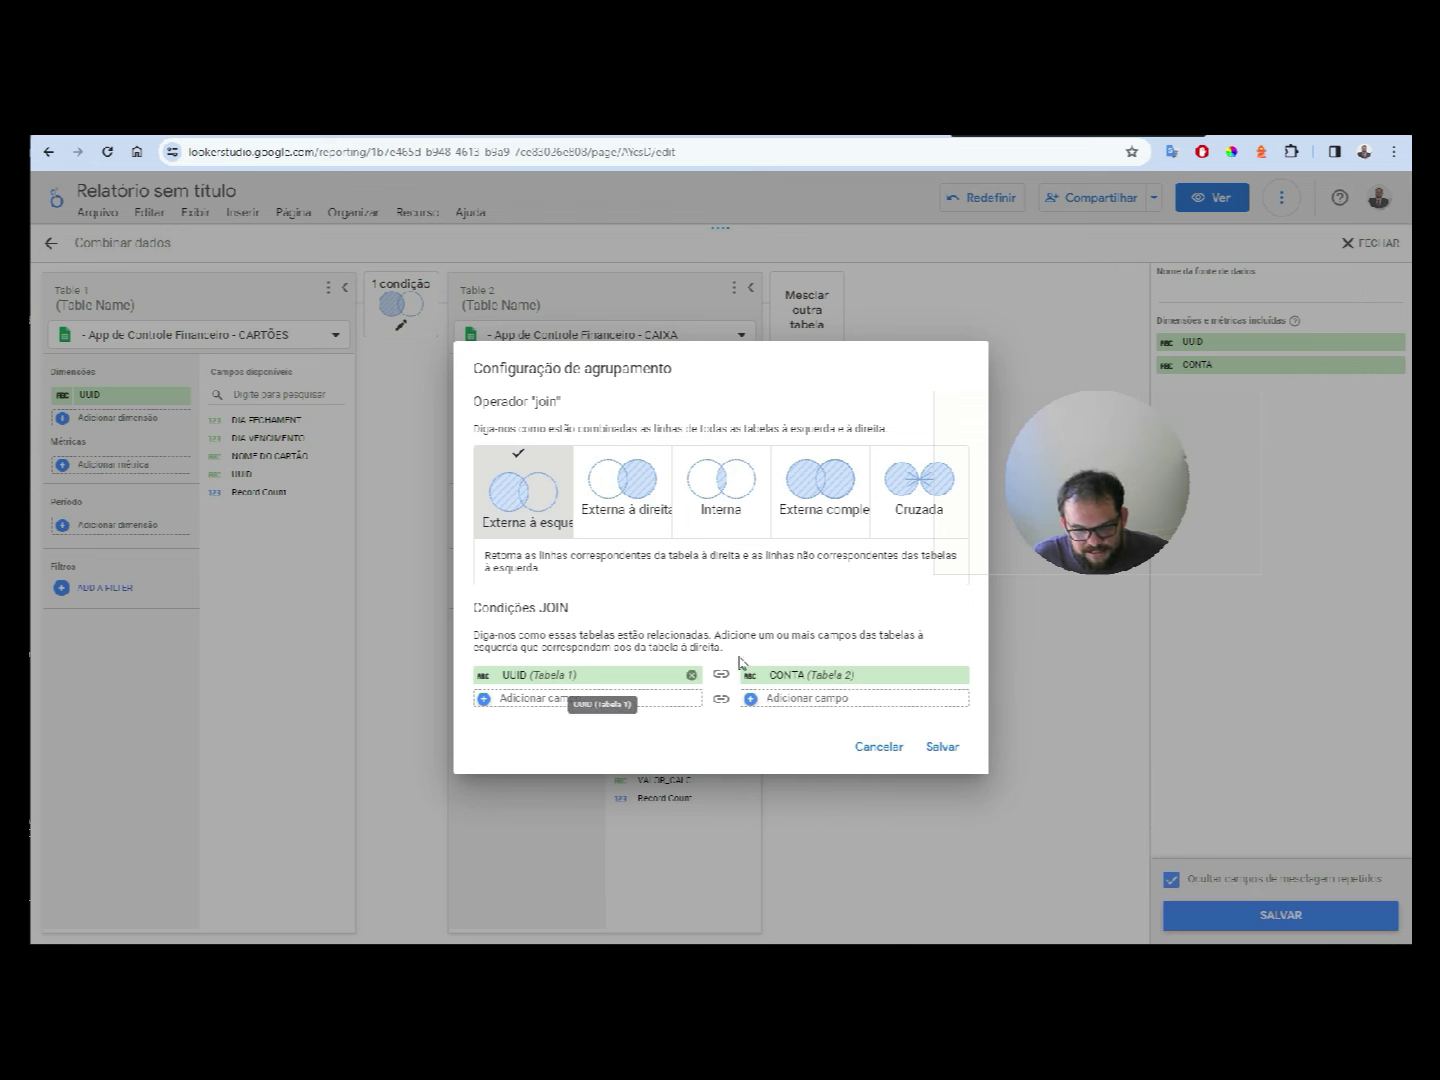
pyautogui.moveTo(585, 675)
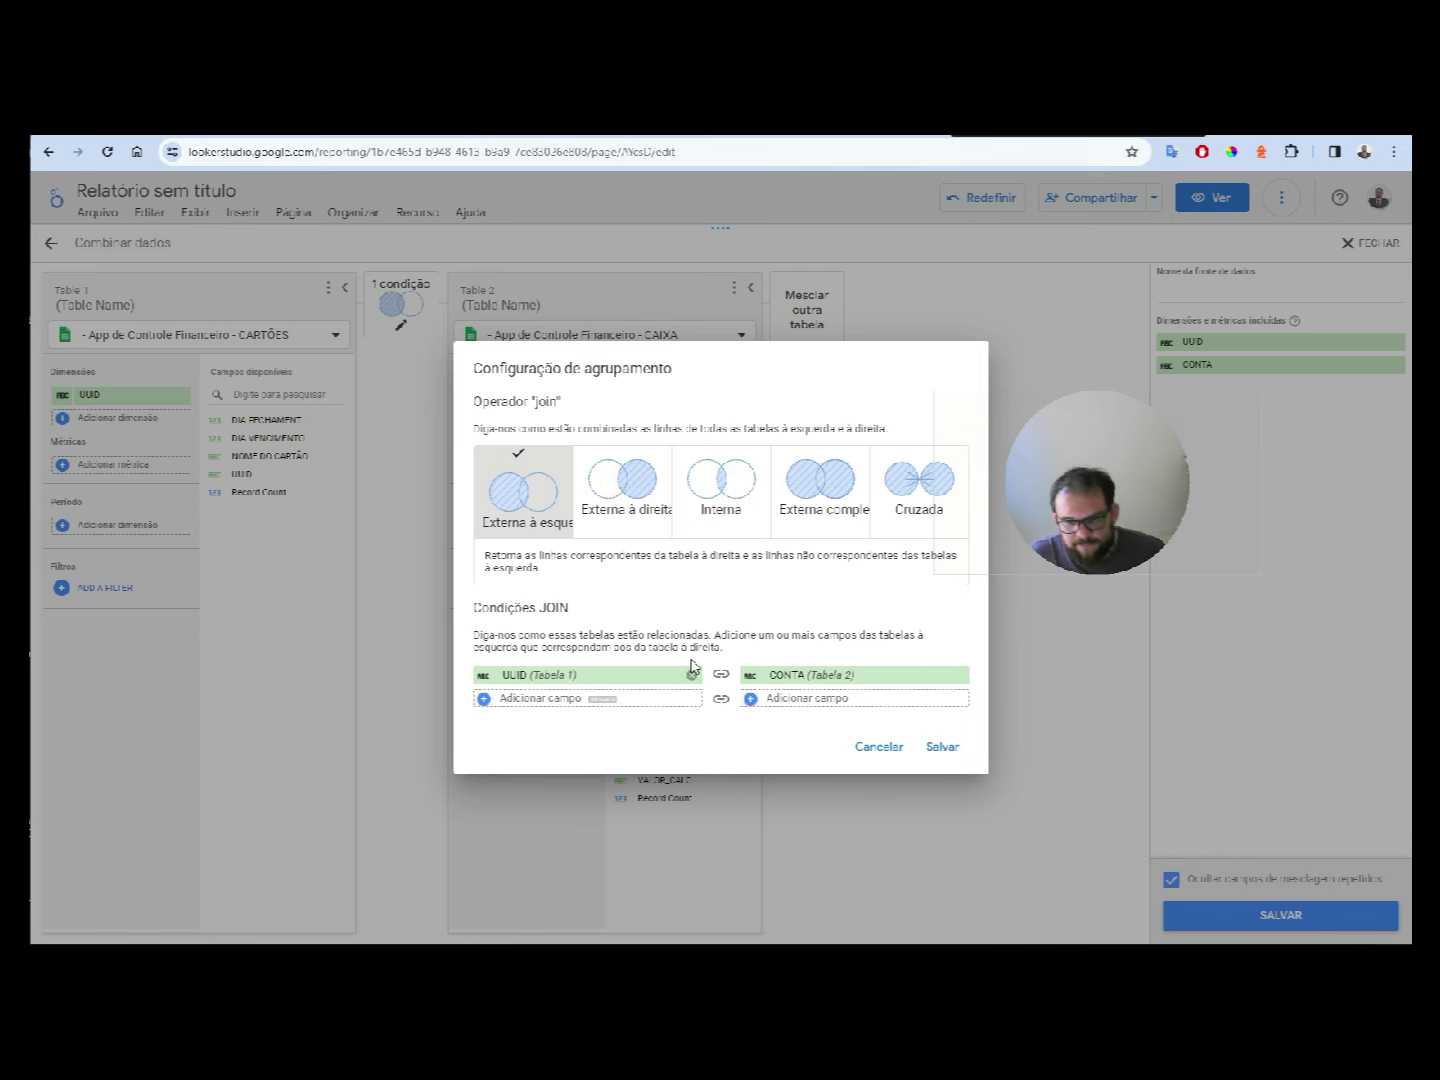
pyautogui.click(941, 747)
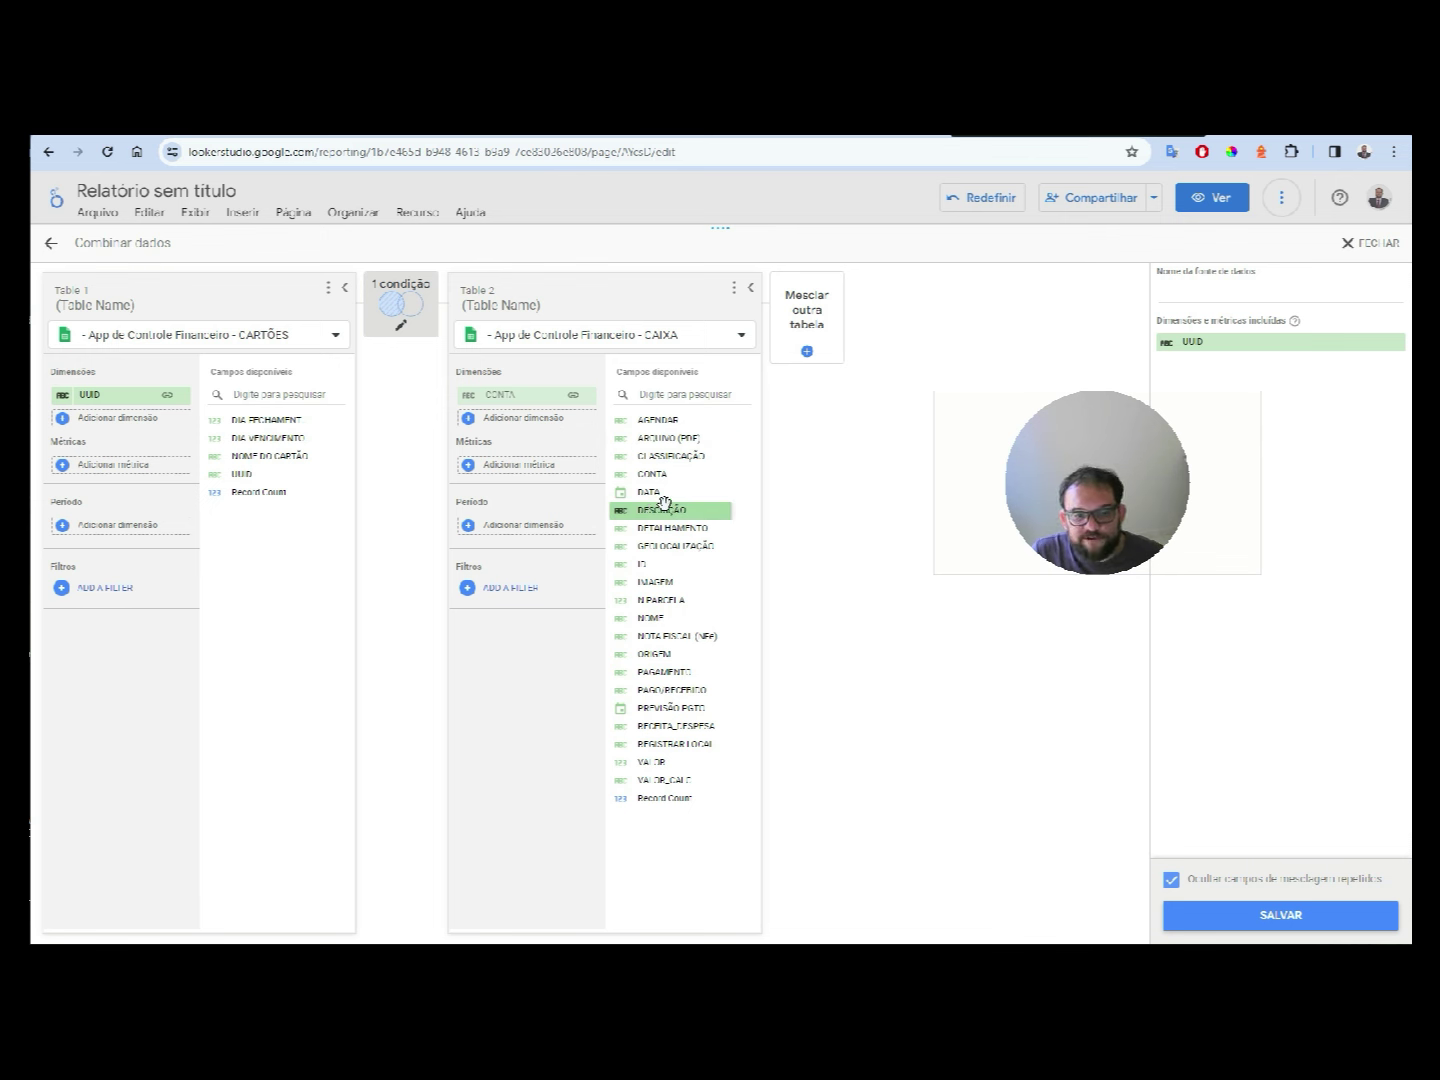
# - Add CONTA as another CAIXA dimension, save the blend and close its editor
pyautogui.moveTo(652, 474); pyautogui.dragTo(545, 420)
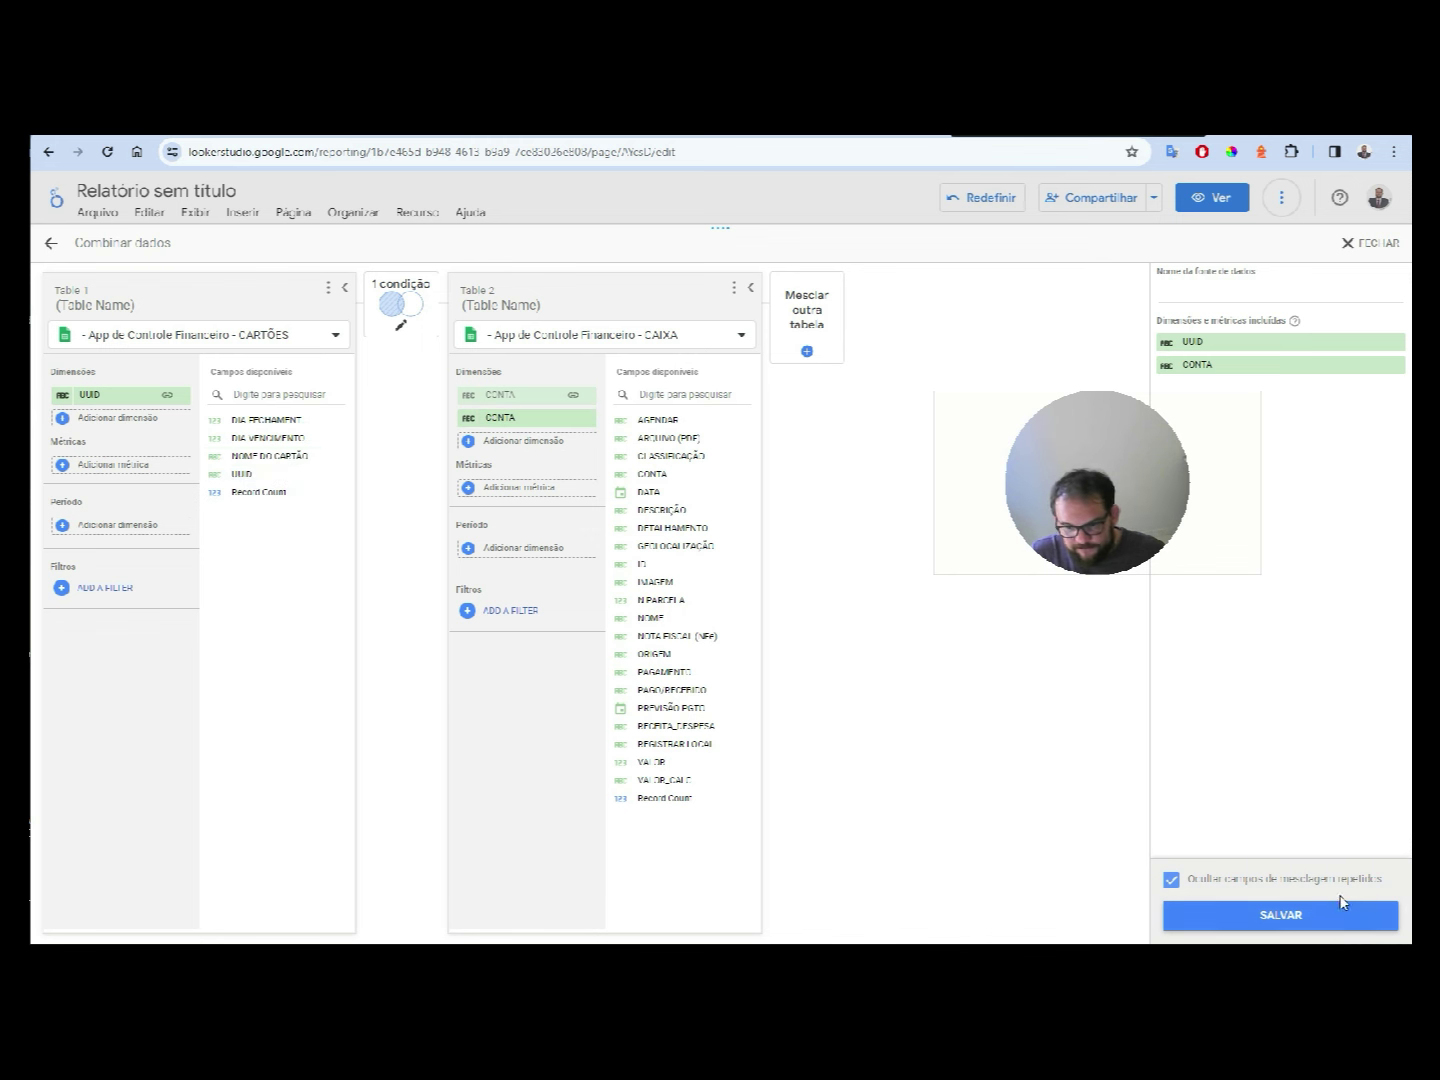
pyautogui.click(1266, 918)
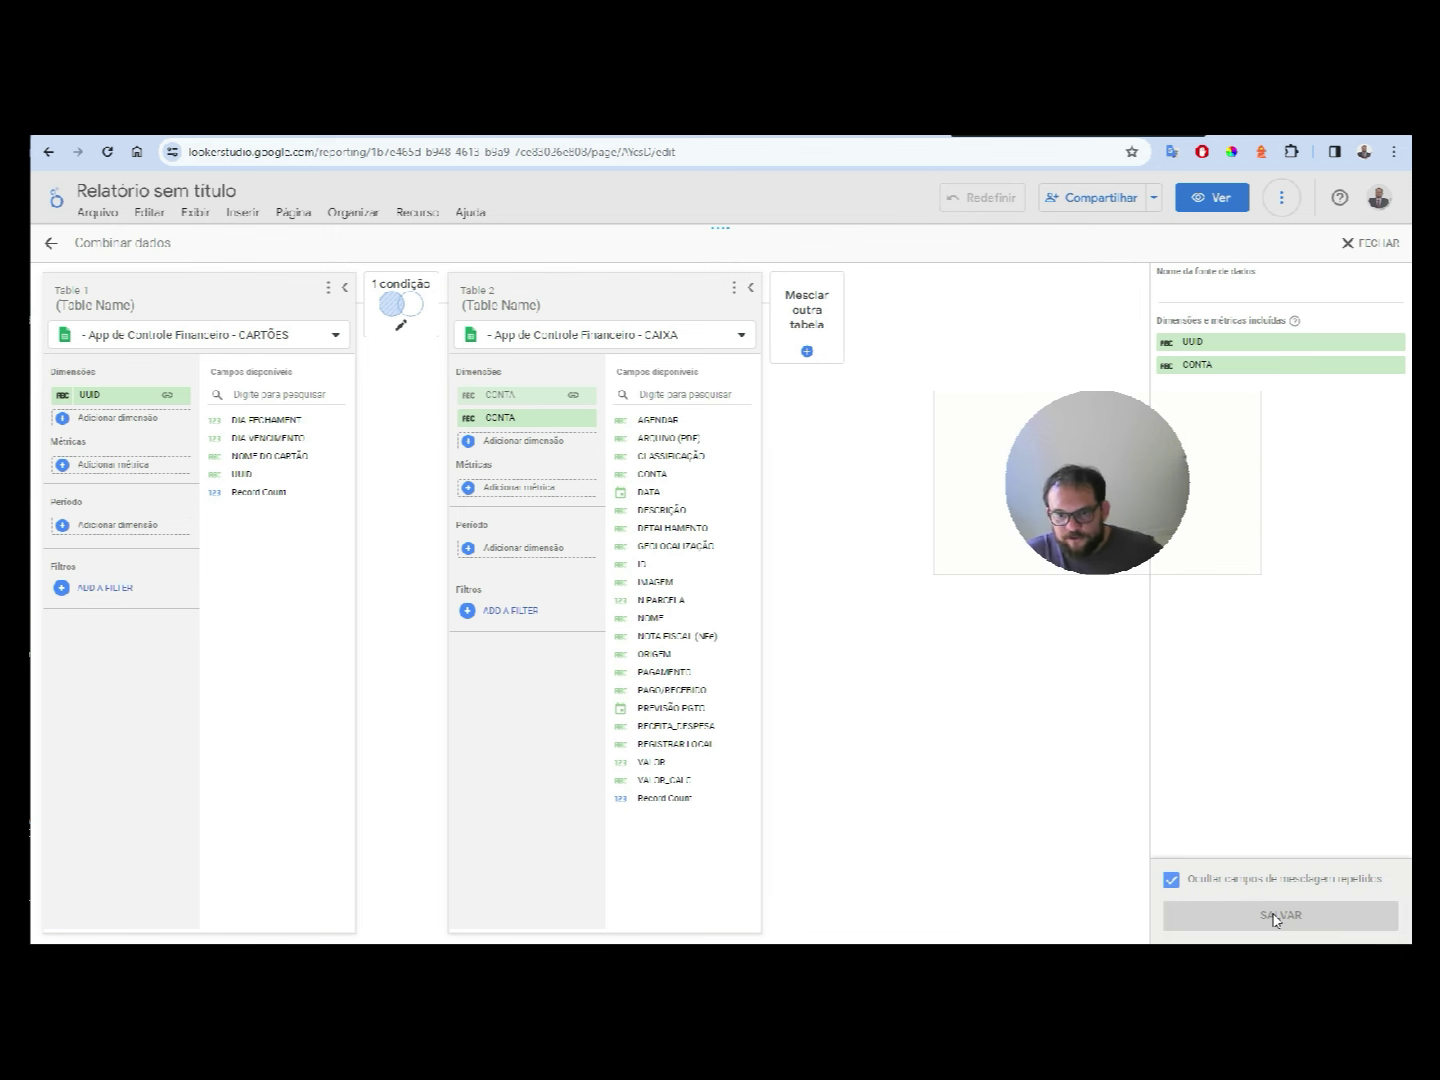
pyautogui.click(1365, 243)
# - Delete the billing-day table and the CONTA record-count table from the page
pyautogui.click(625, 445)
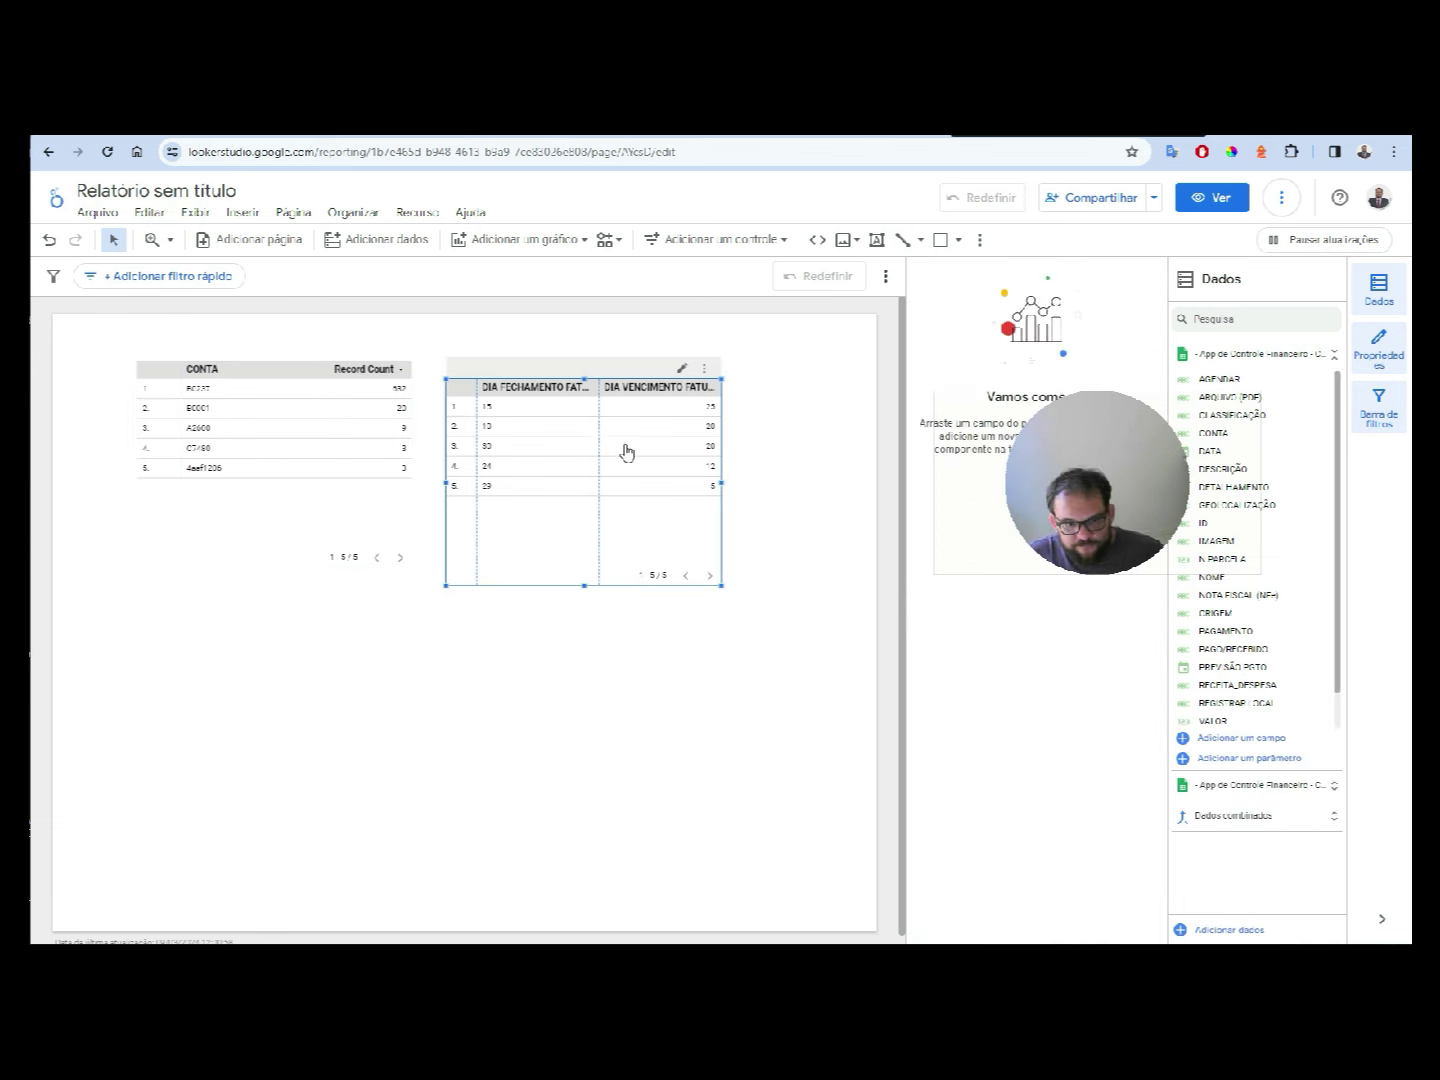
pyautogui.press('Delete')
pyautogui.click(346, 510)
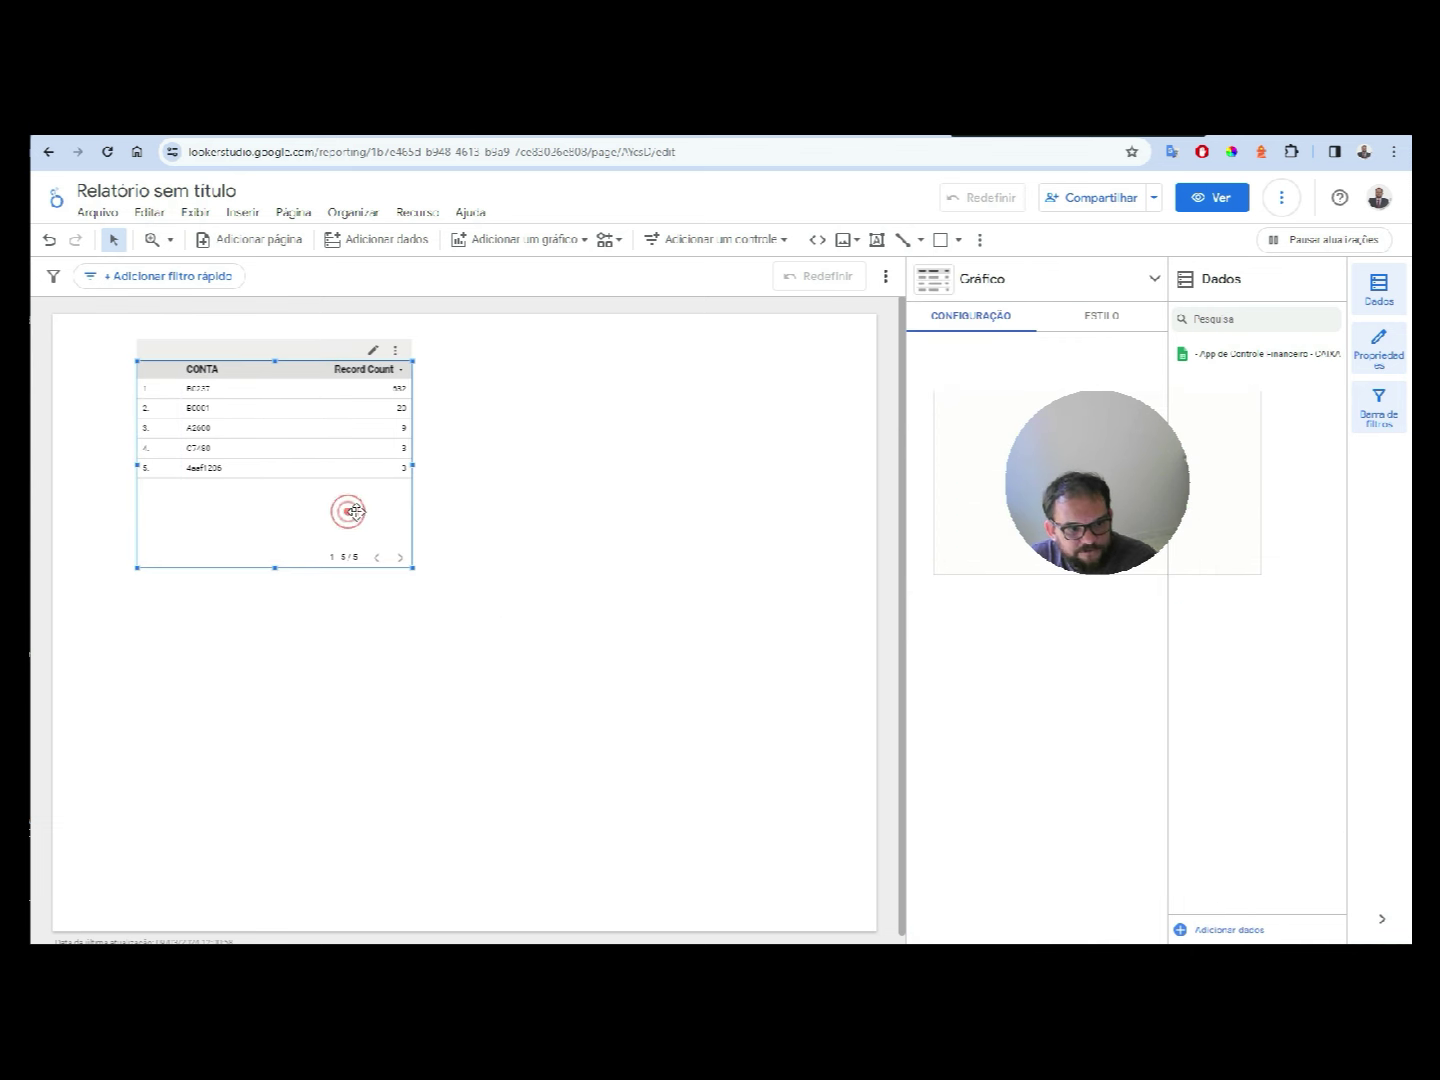
pyautogui.press('Delete')
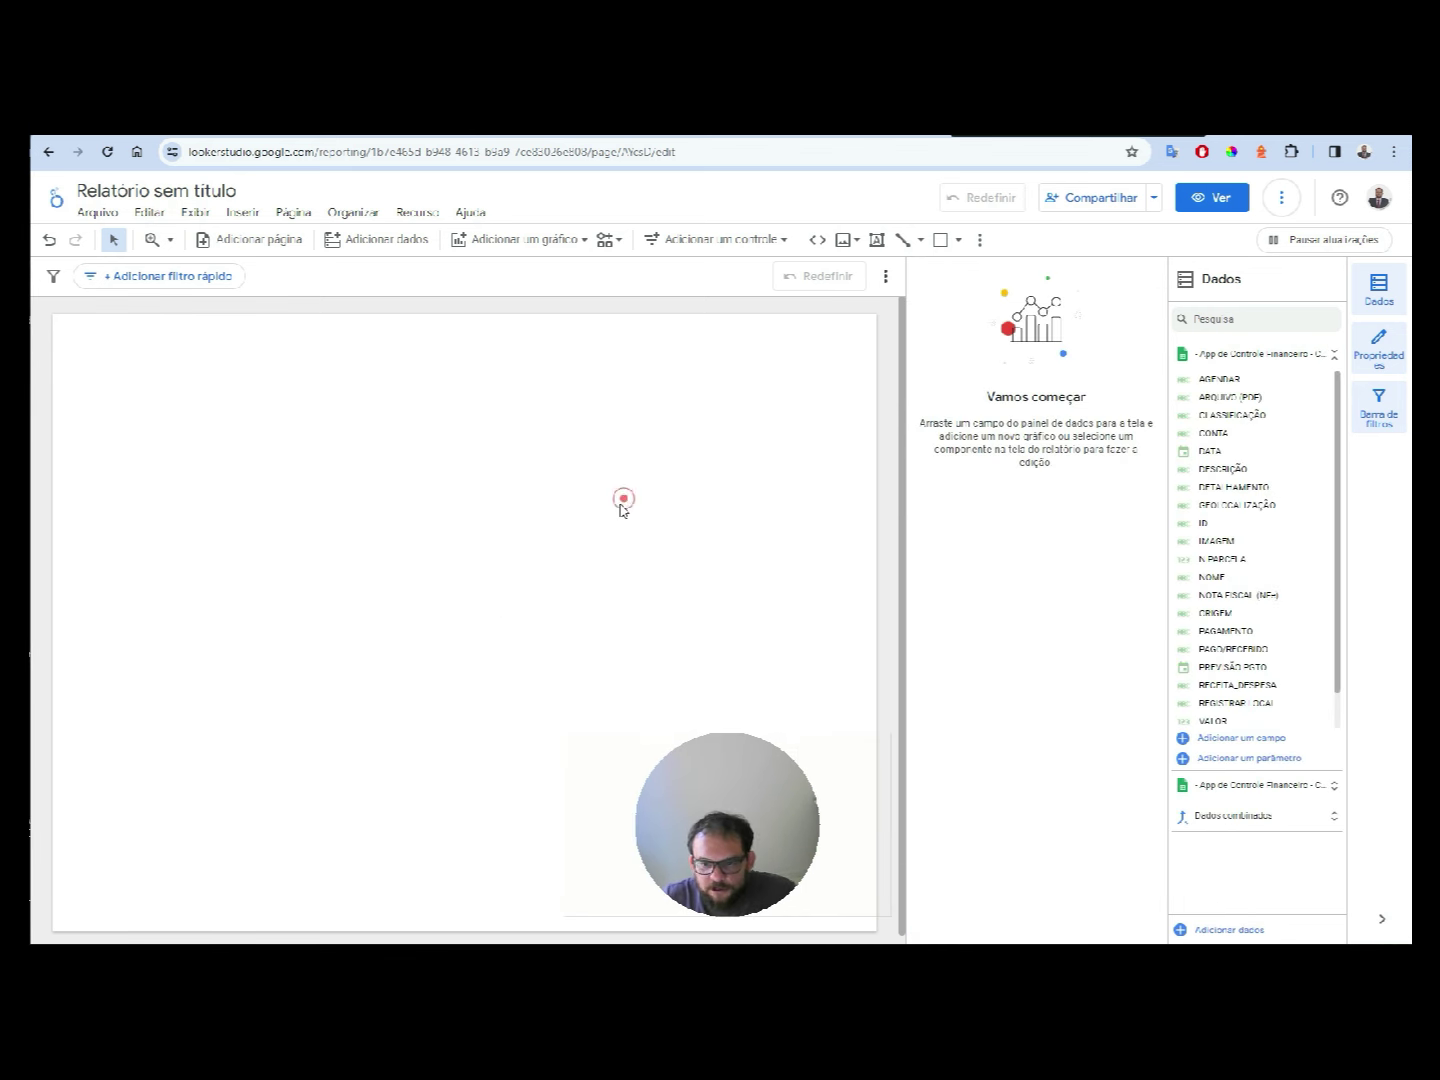
pyautogui.moveTo(1215, 380); pyautogui.dragTo(1031, 558)
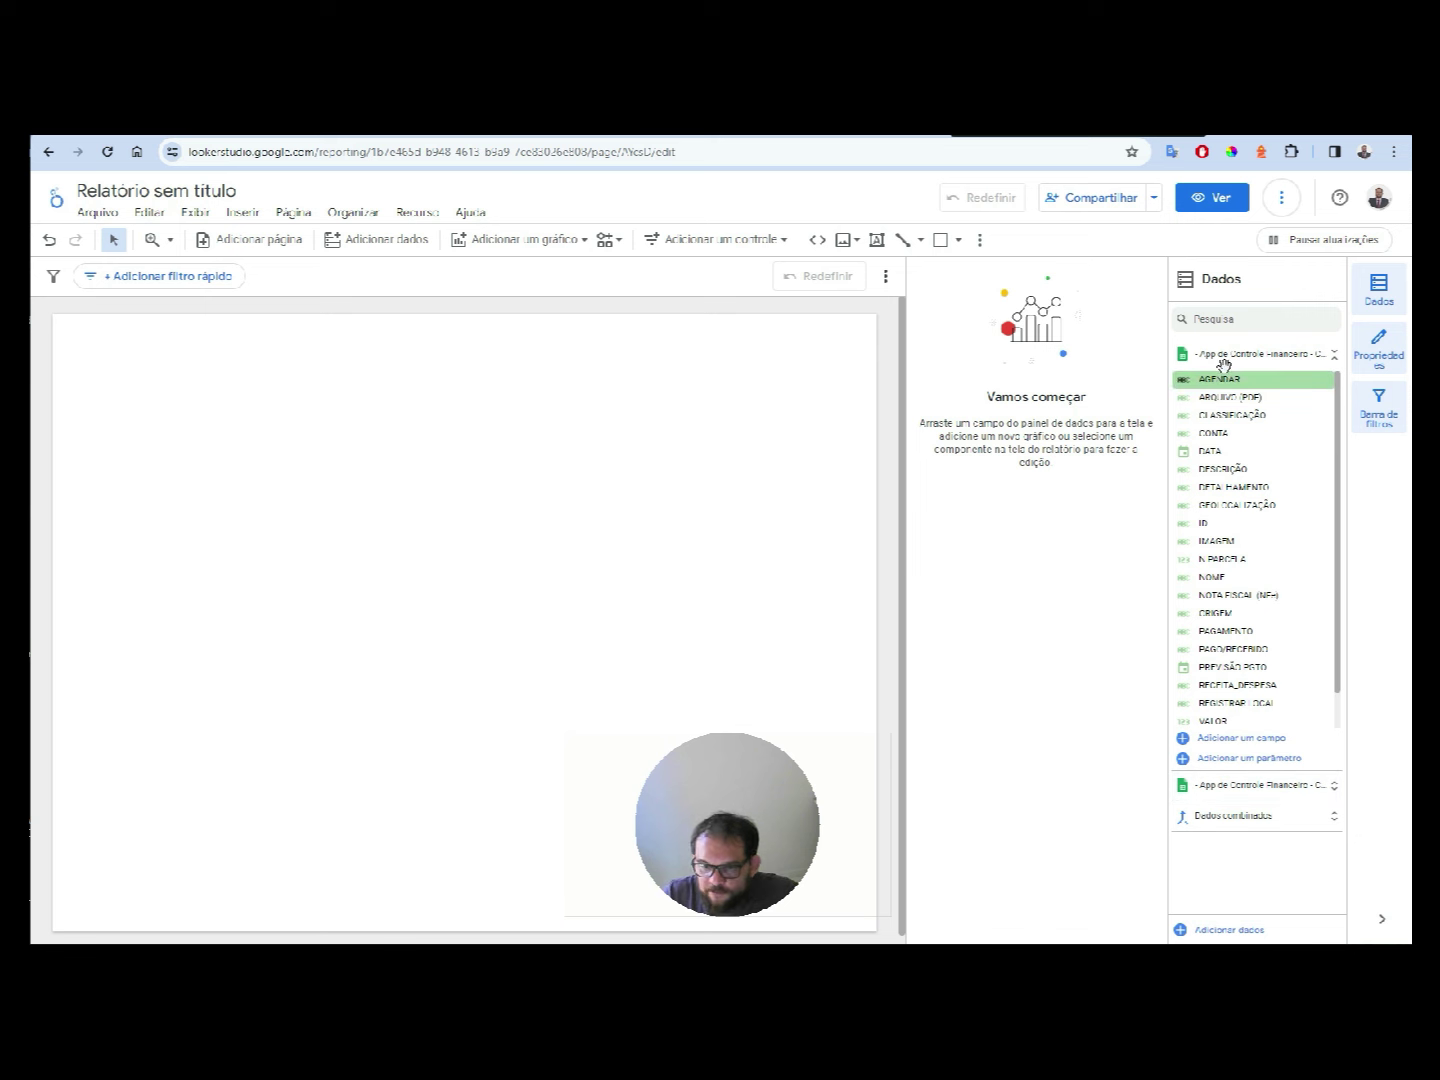
# - Build a new table from the blended CONTA field and move it up and left
pyautogui.click(1234, 815)
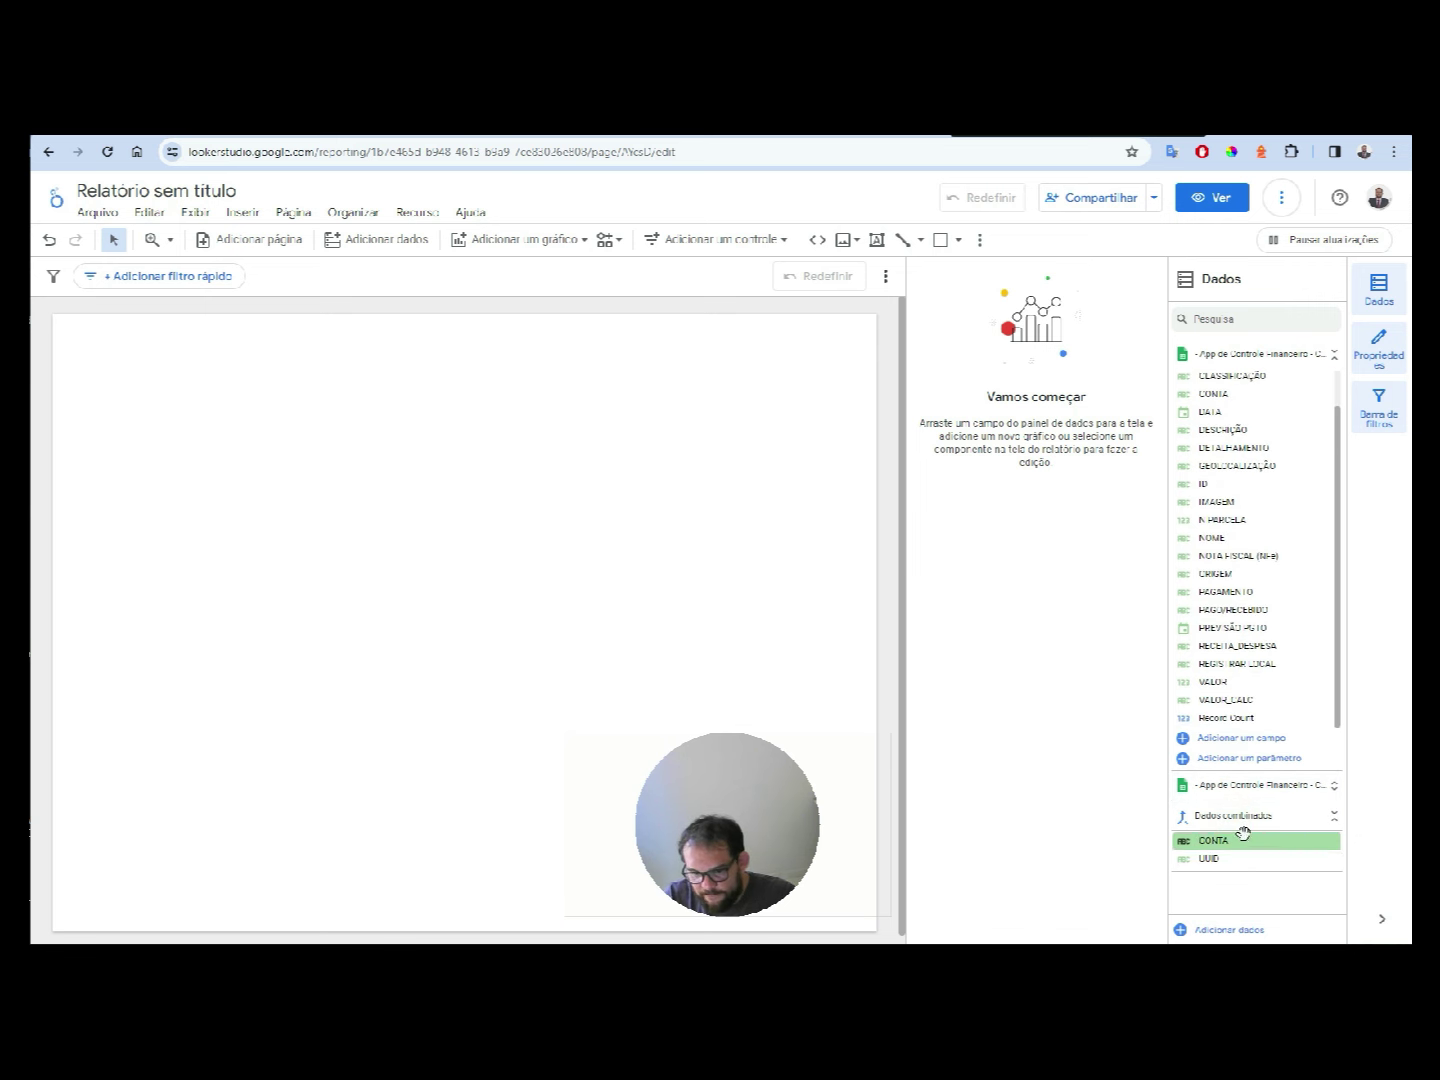
pyautogui.moveTo(1213, 841); pyautogui.dragTo(281, 440)
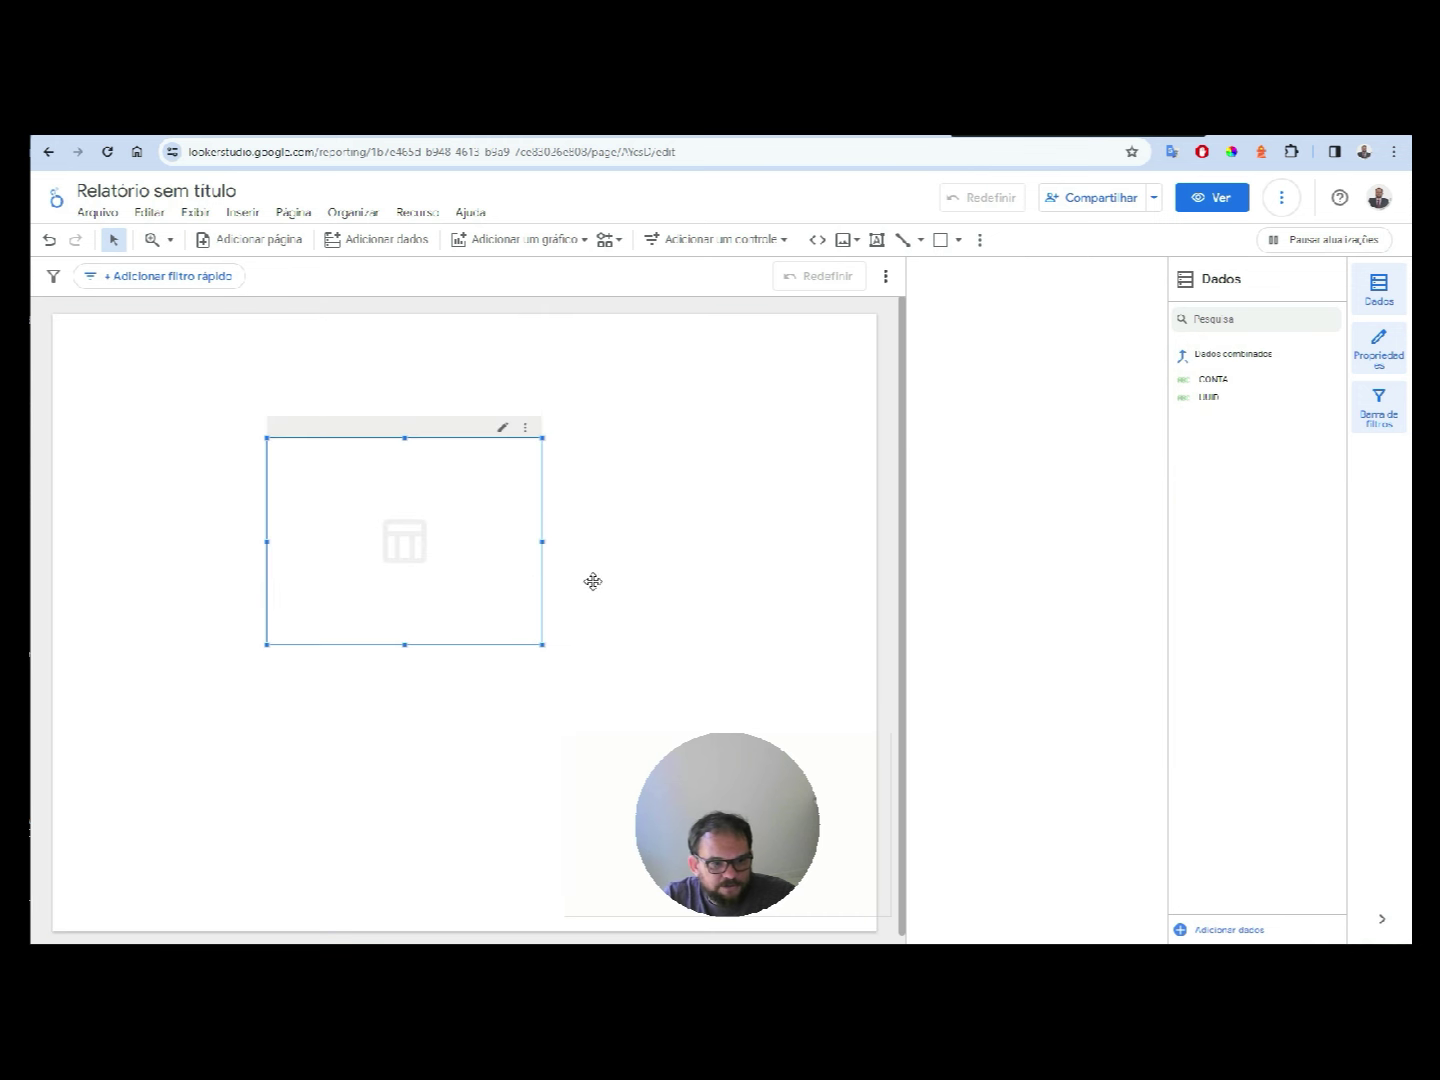
pyautogui.click(508, 548)
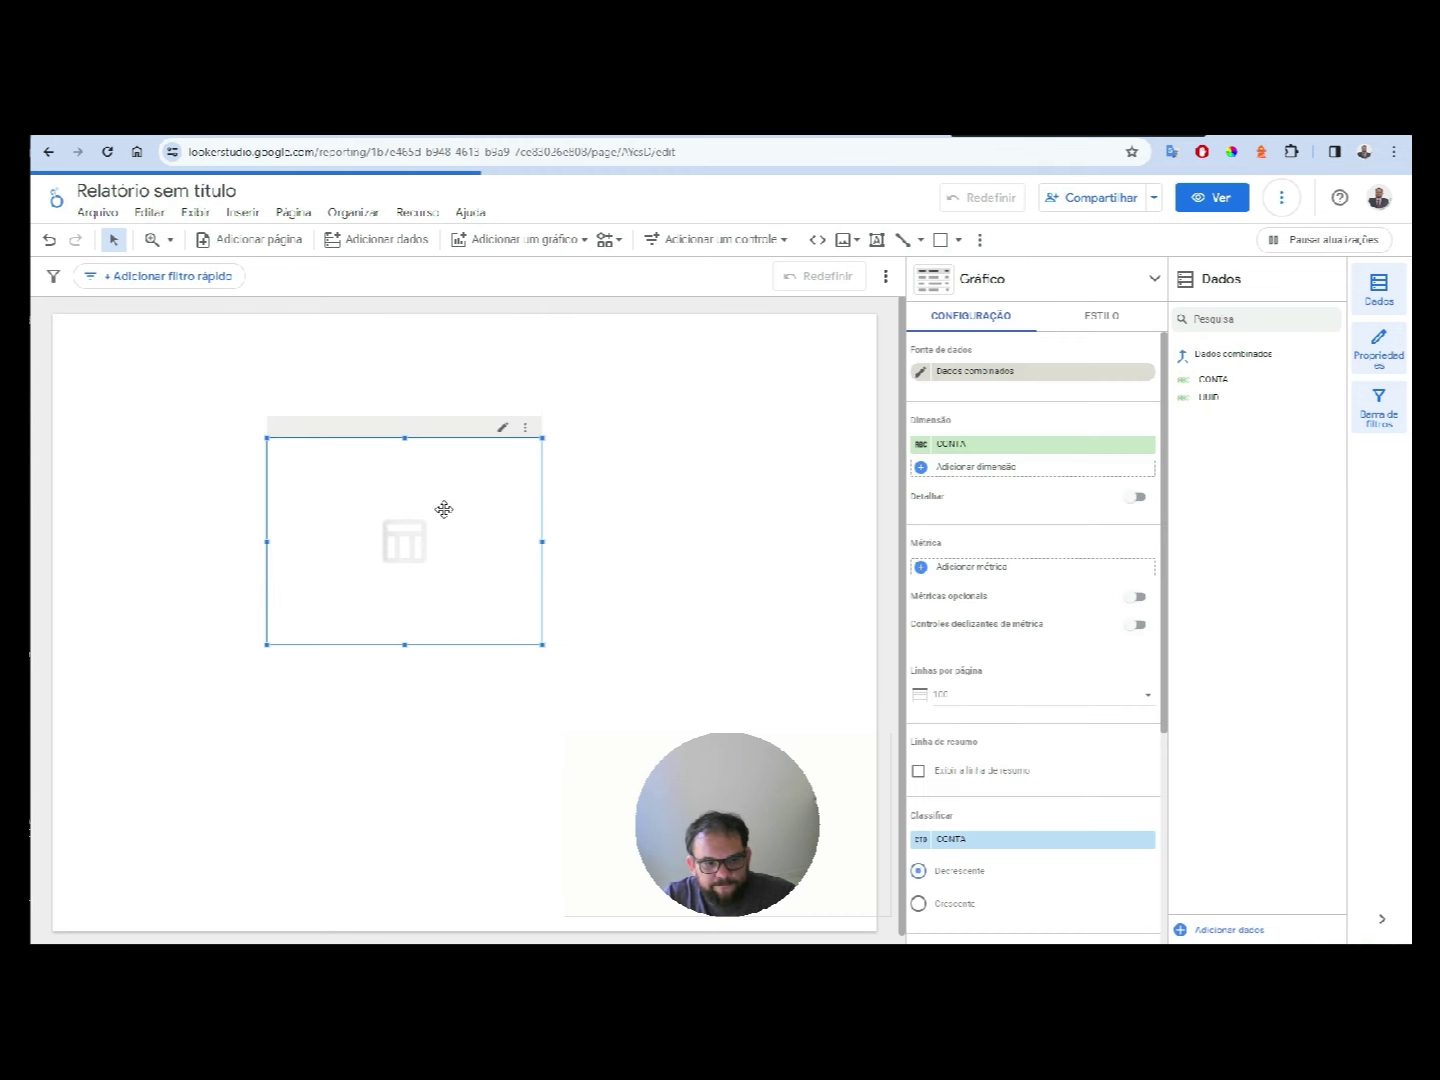
pyautogui.moveTo(443, 506); pyautogui.dragTo(345, 439)
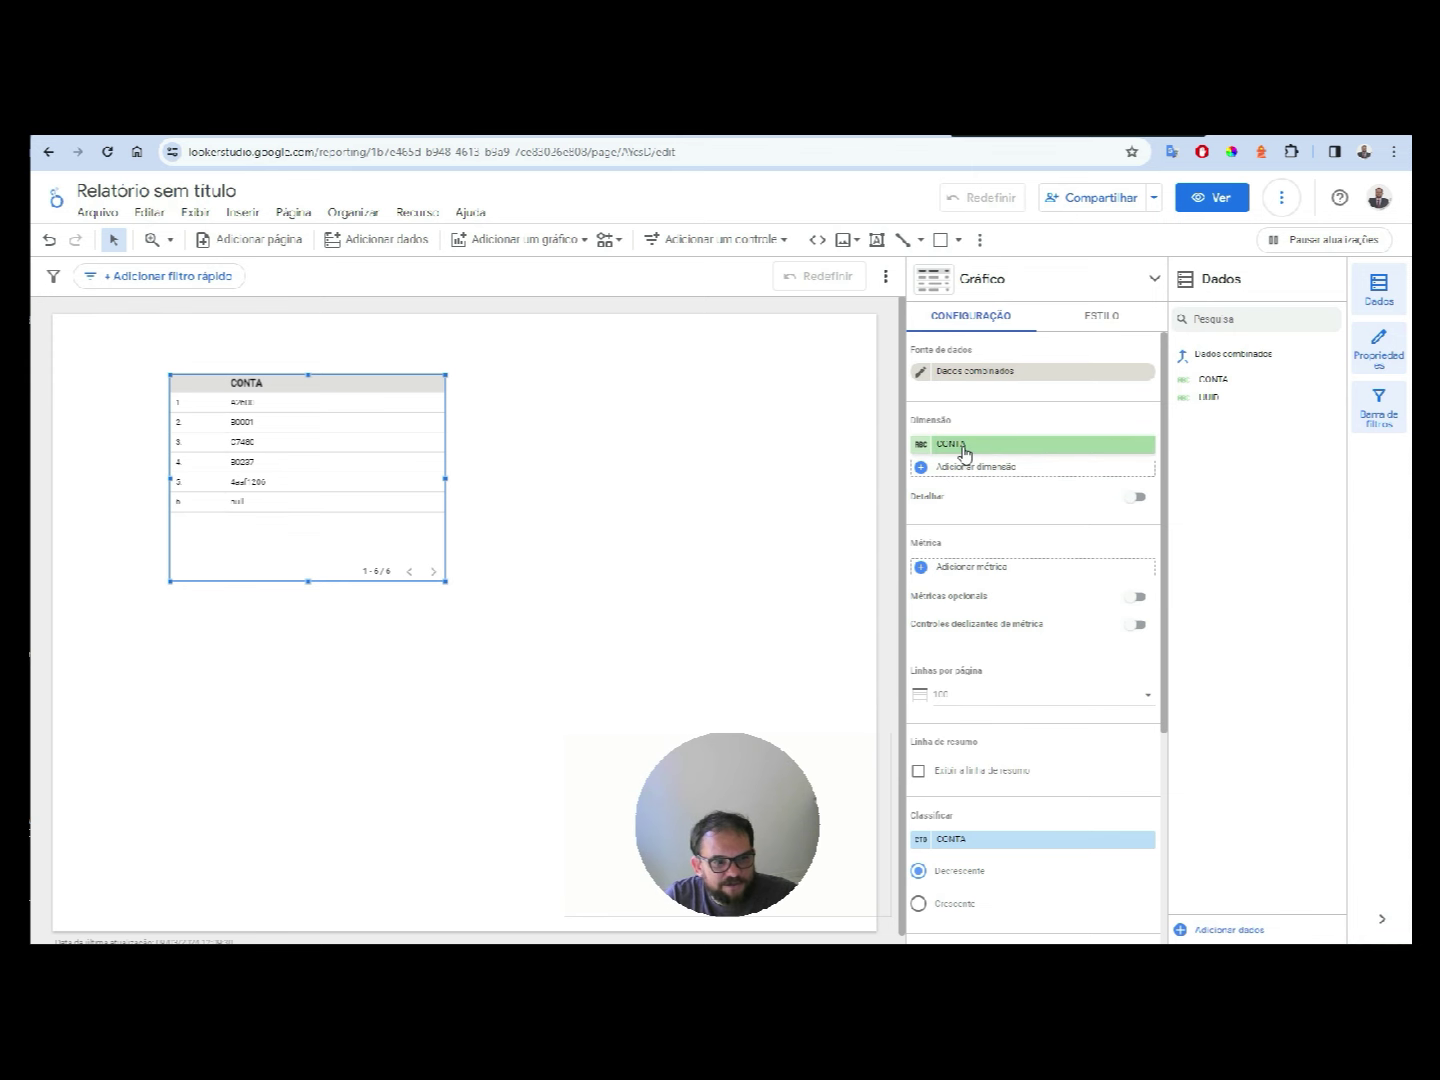
pyautogui.click(921, 373)
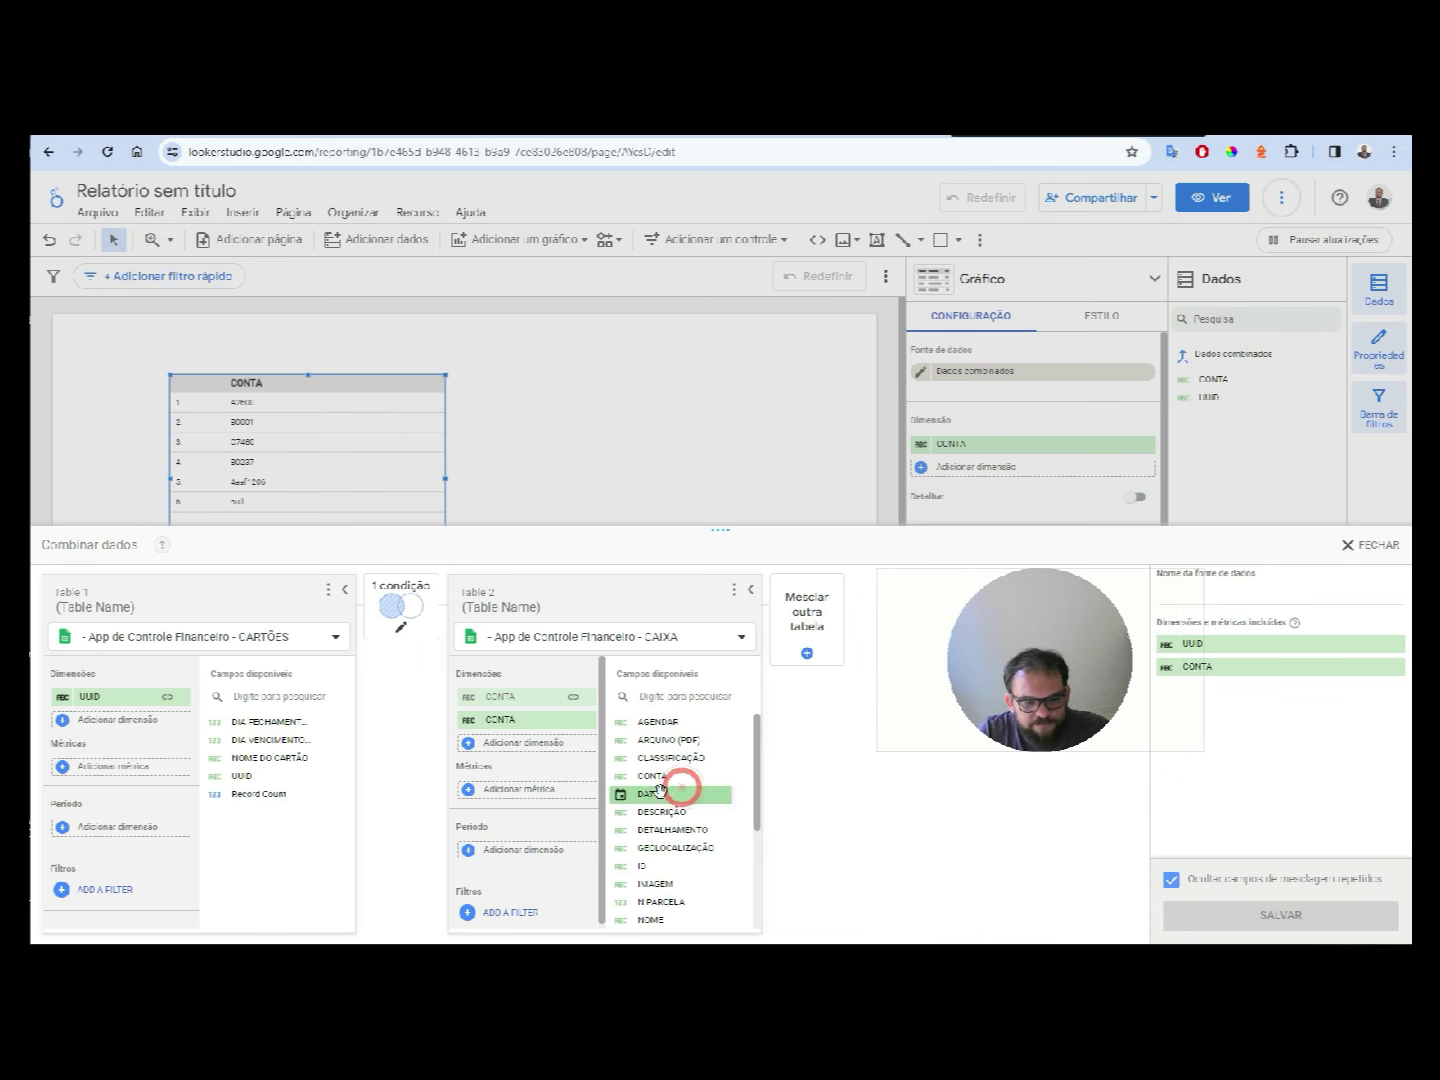
pyautogui.moveTo(524, 720)
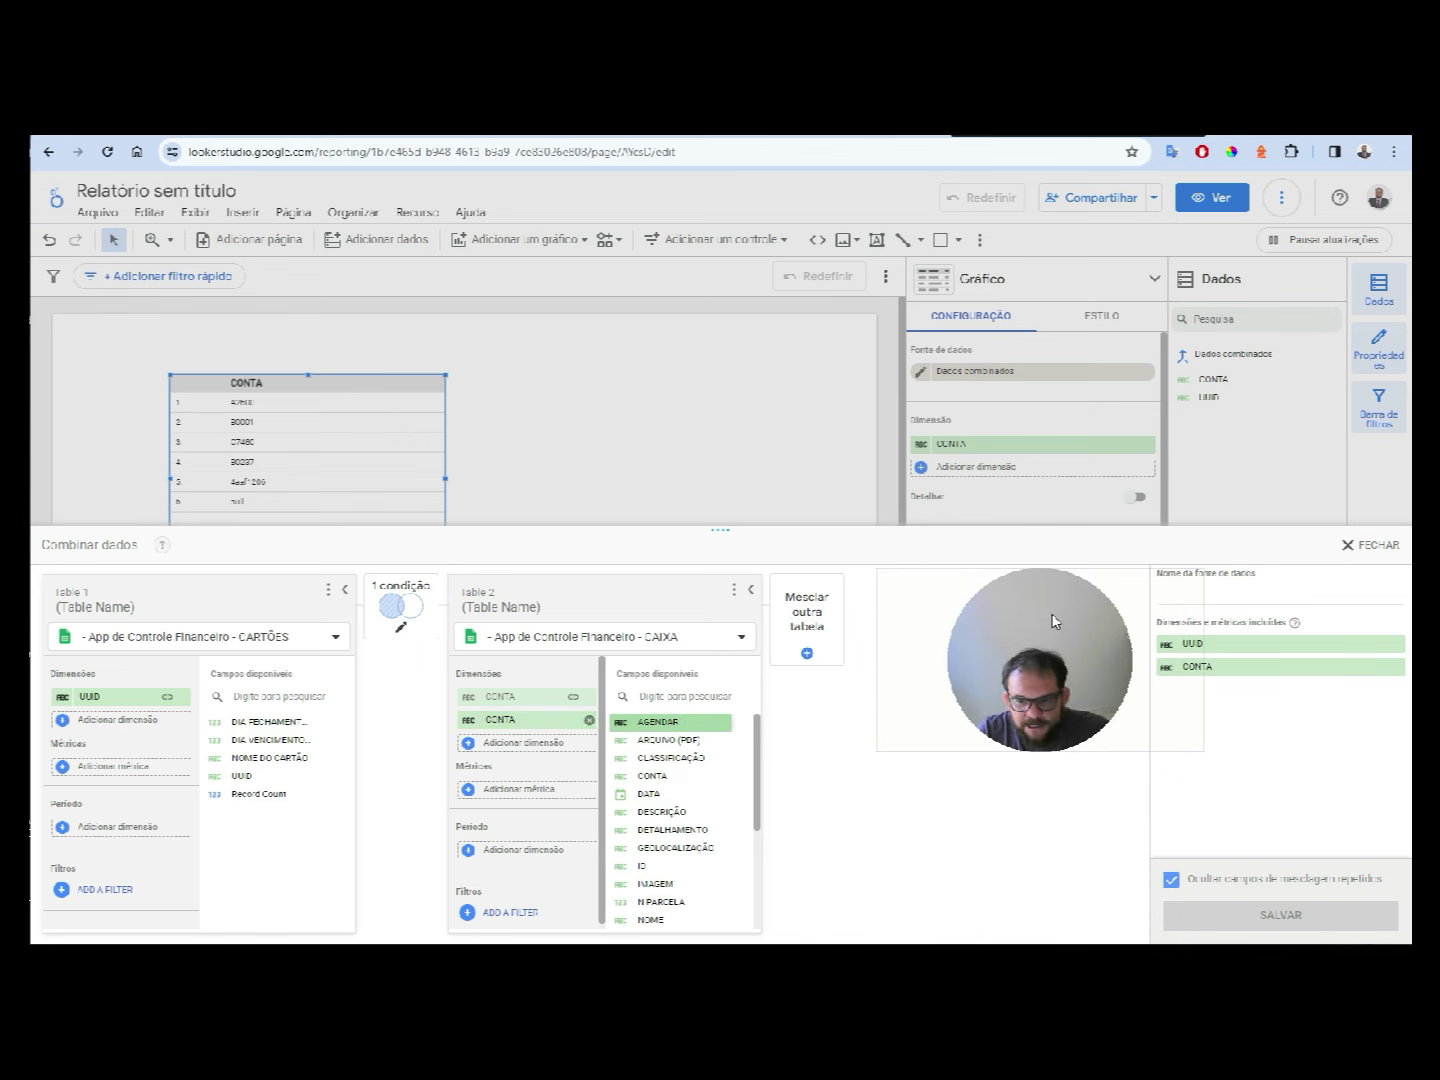
# - Reopen the blend editor and add NOME DO CARTÃO as a CARTÕES dimension
pyautogui.click(1352, 550)
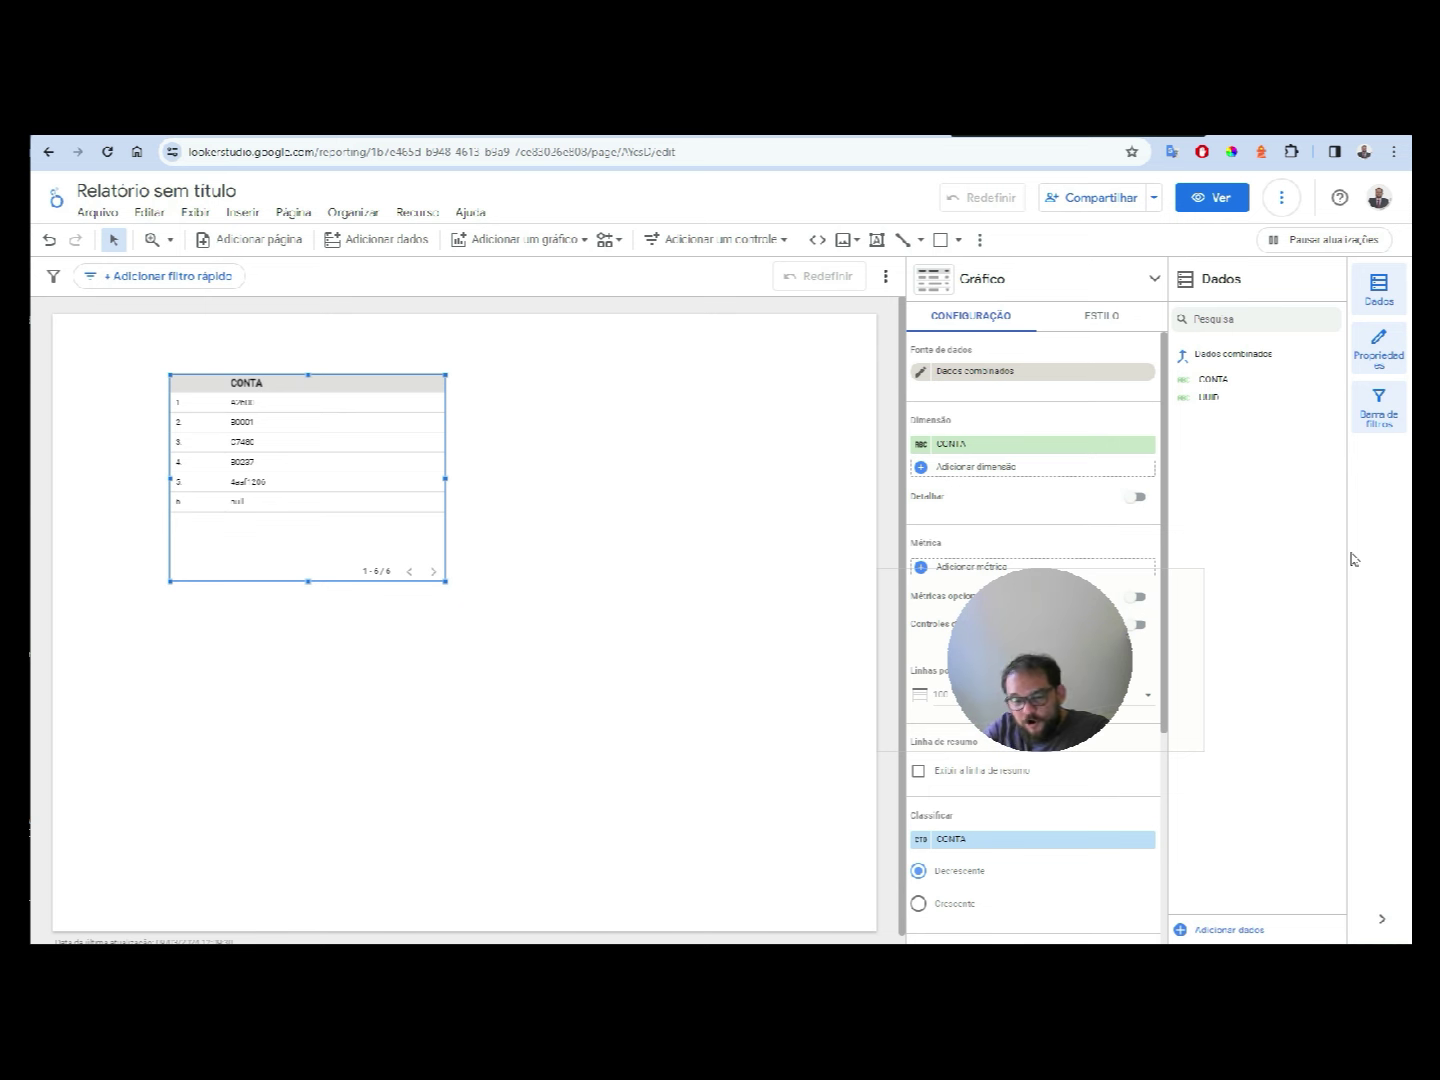
pyautogui.click(920, 373)
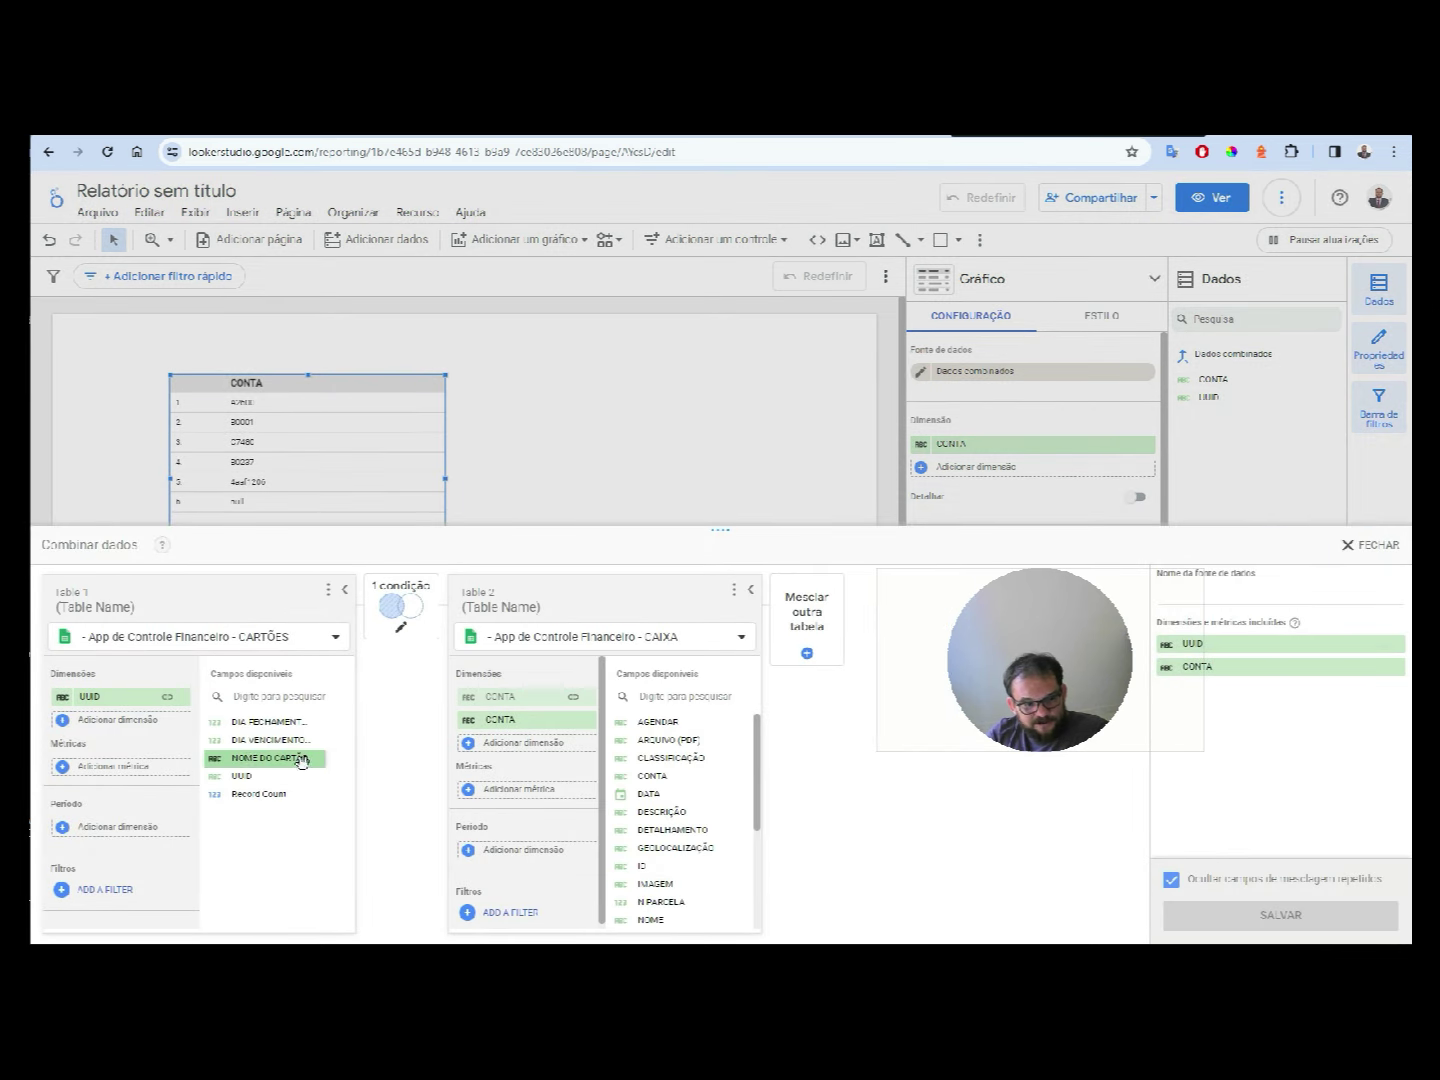
pyautogui.moveTo(300, 761); pyautogui.dragTo(167, 731)
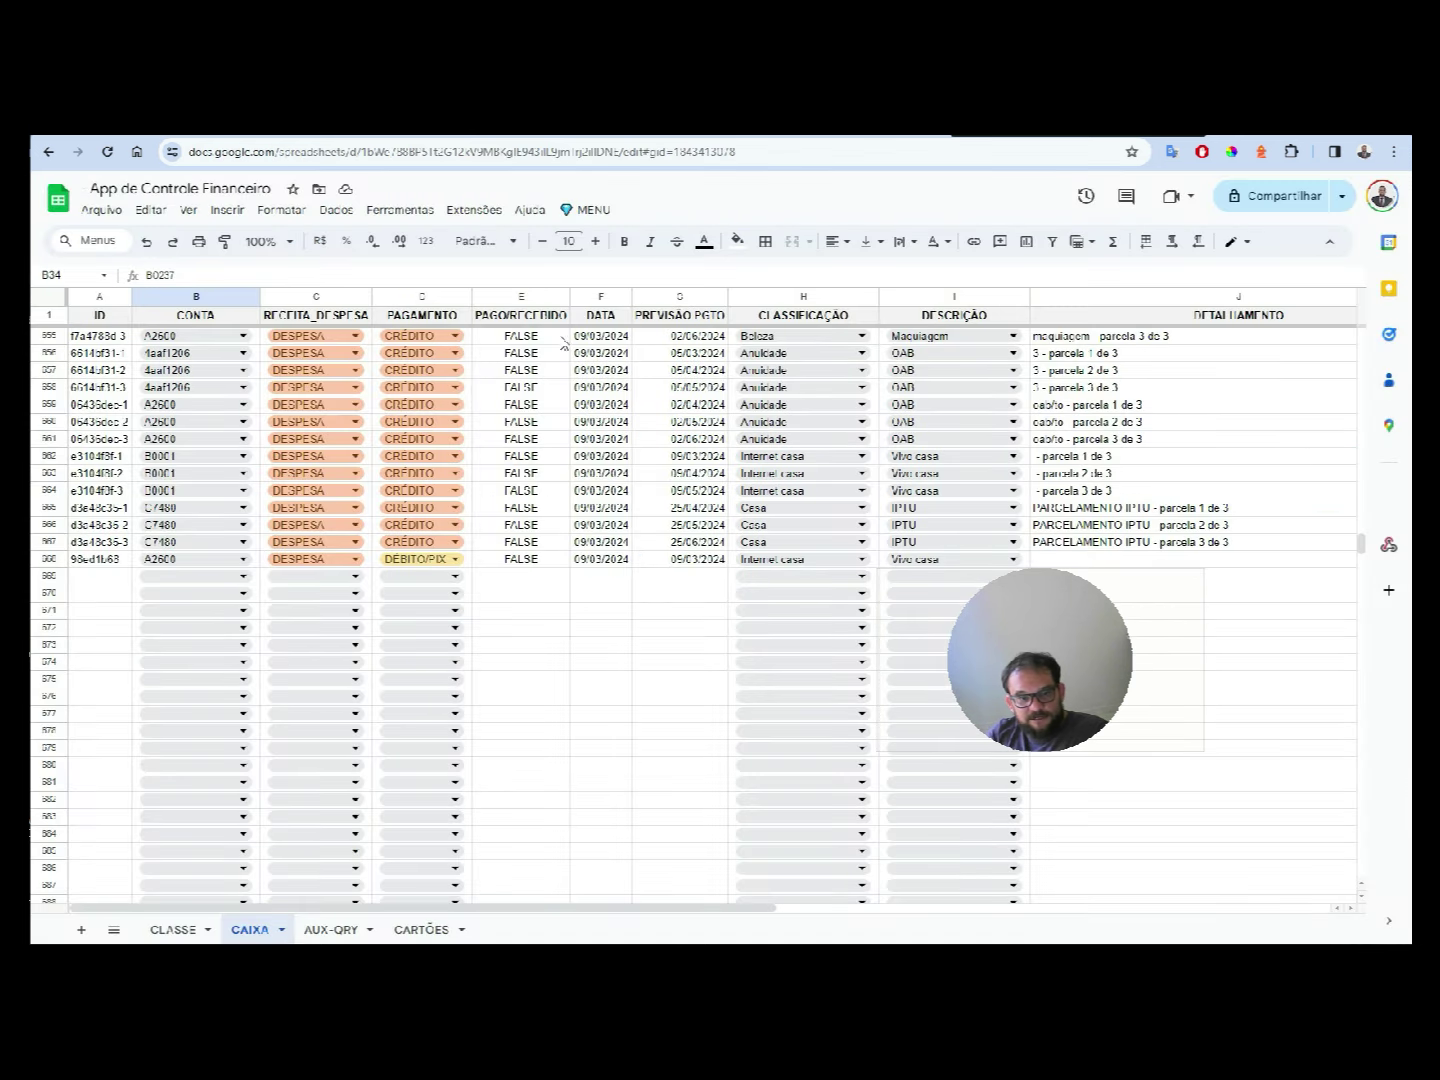
# - Center-align the card names in B1:B10 of the CARTÕES sheet
pyautogui.click(409, 929)
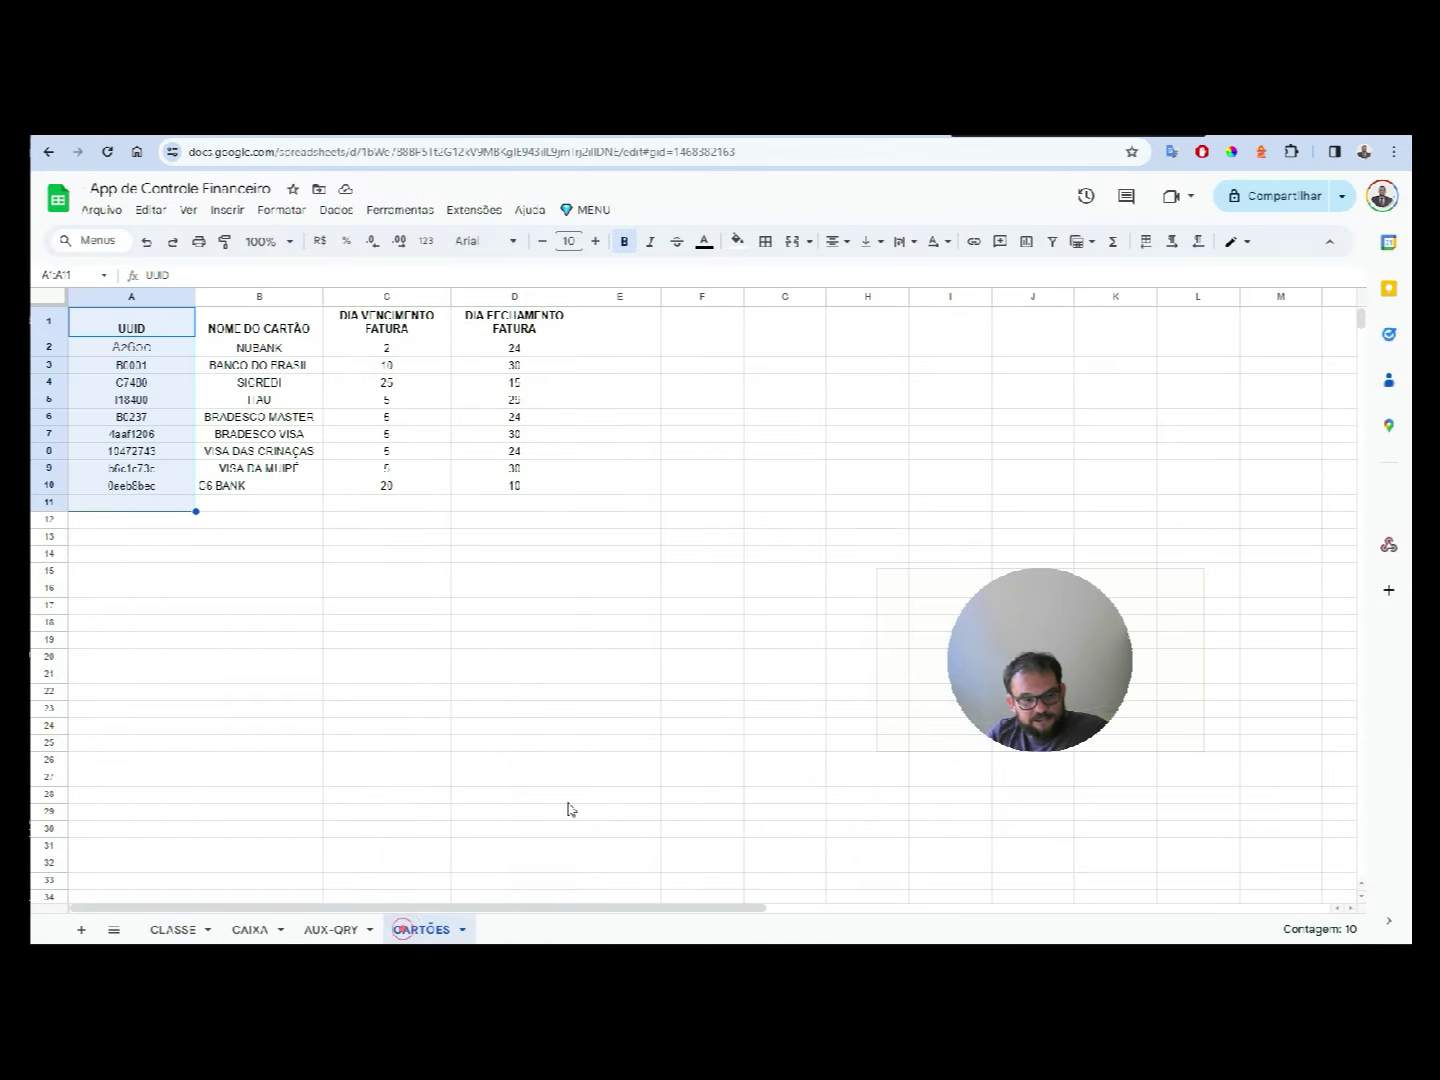
pyautogui.click(130, 452)
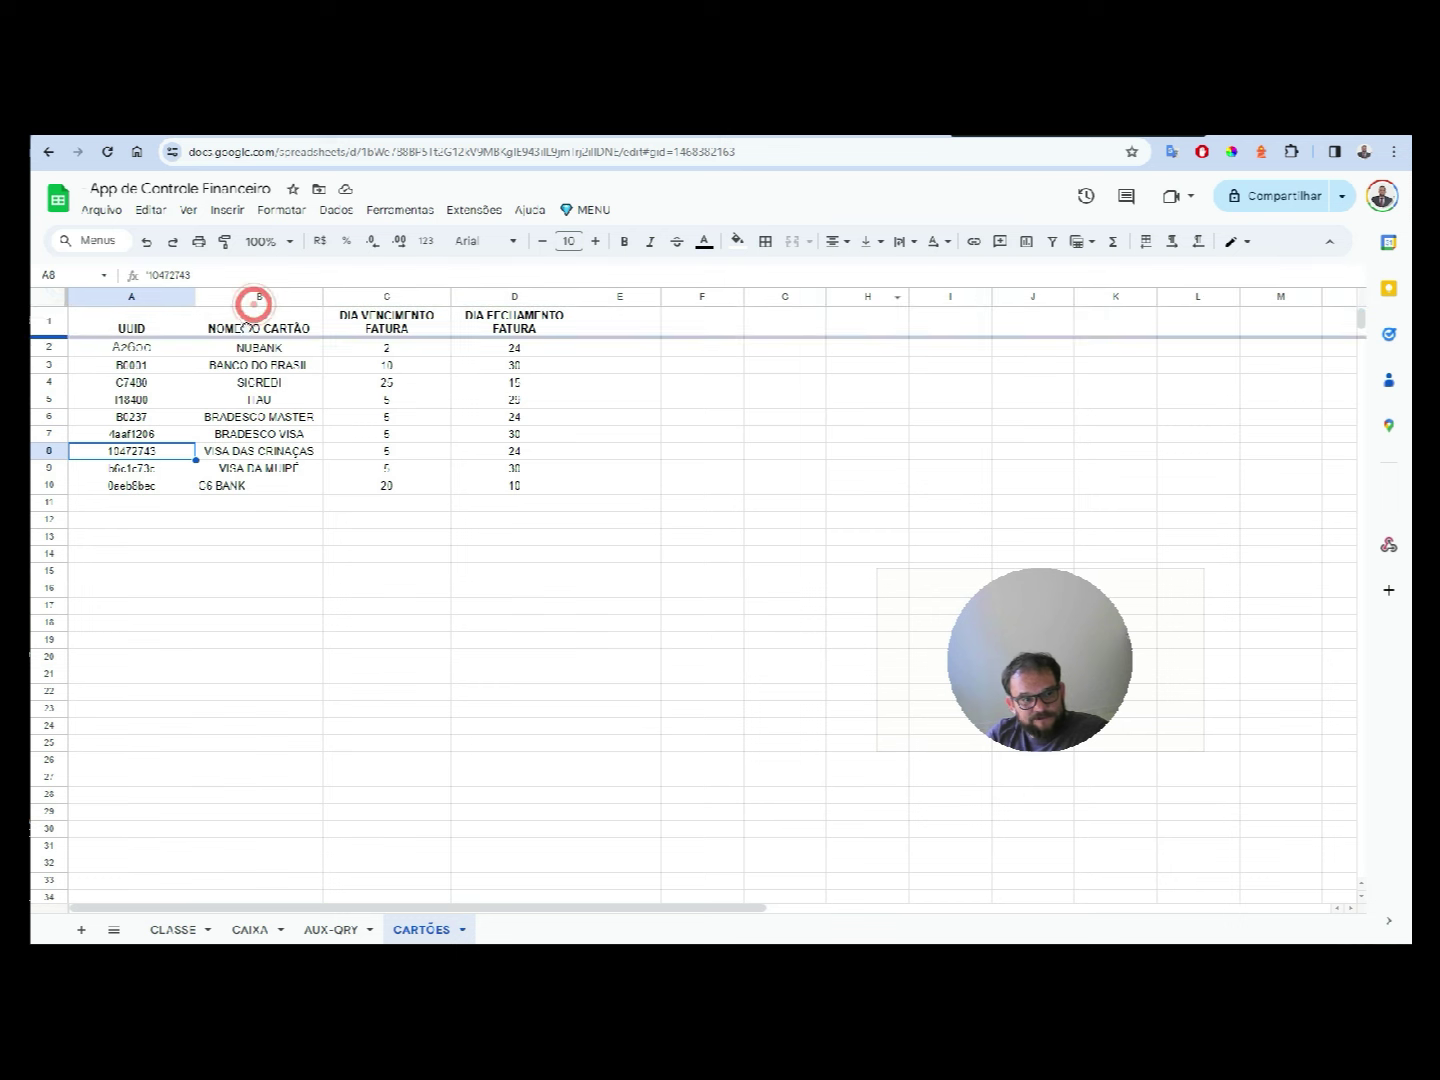
pyautogui.moveTo(249, 330); pyautogui.dragTo(260, 489)
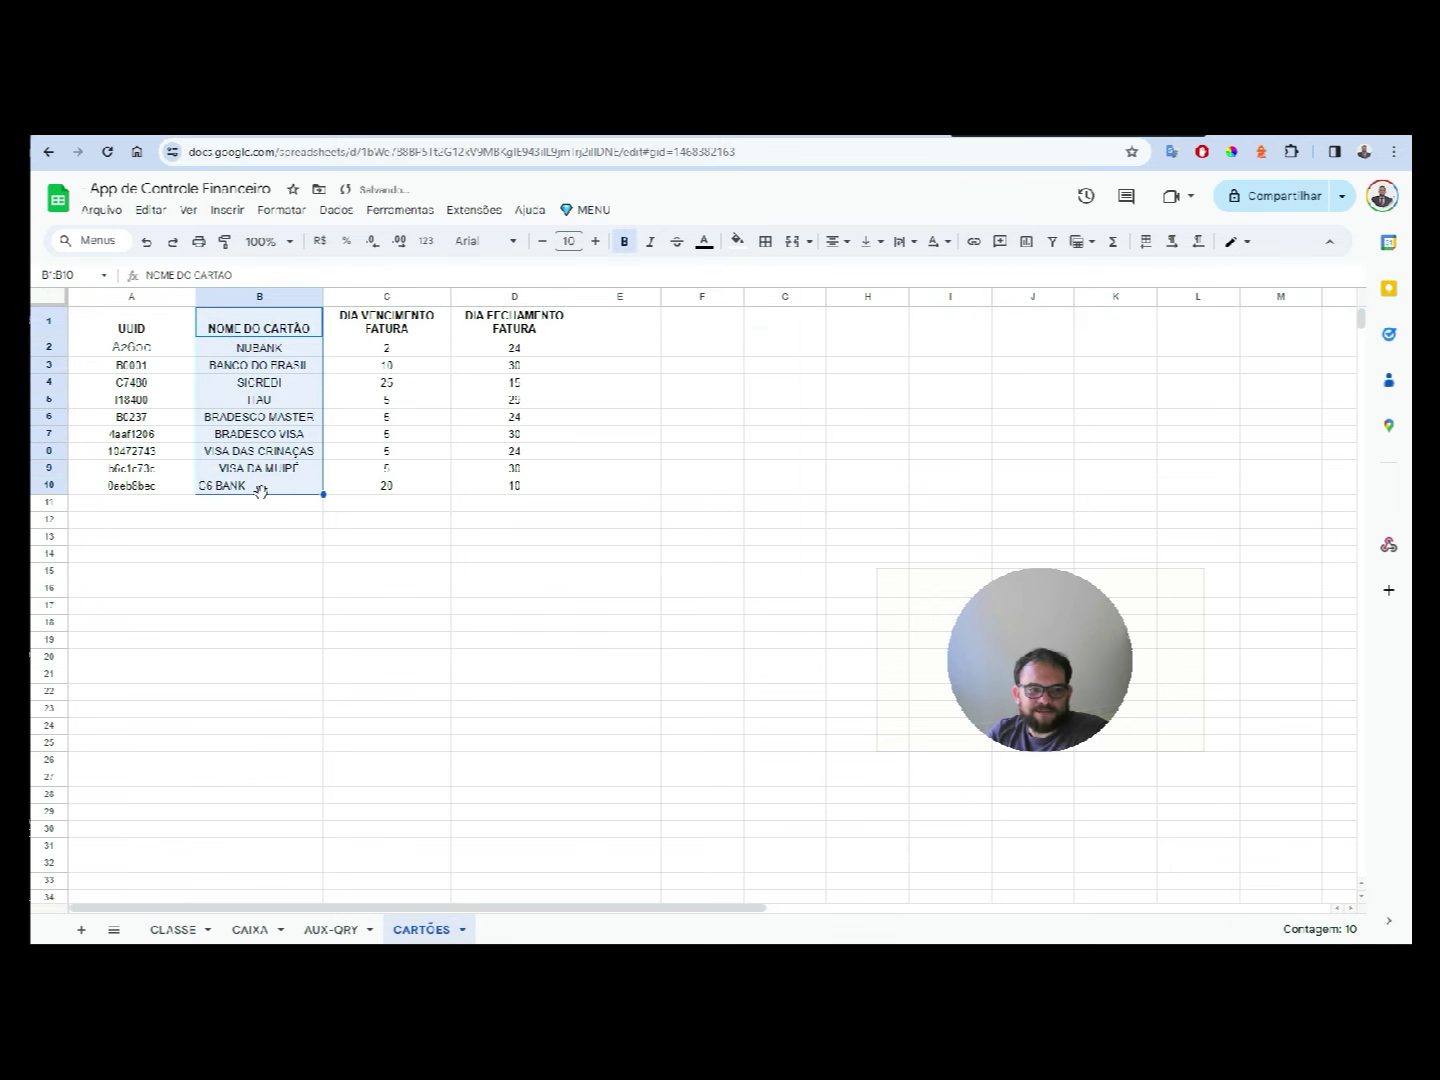
pyautogui.click(835, 240)
pyautogui.click(866, 274)
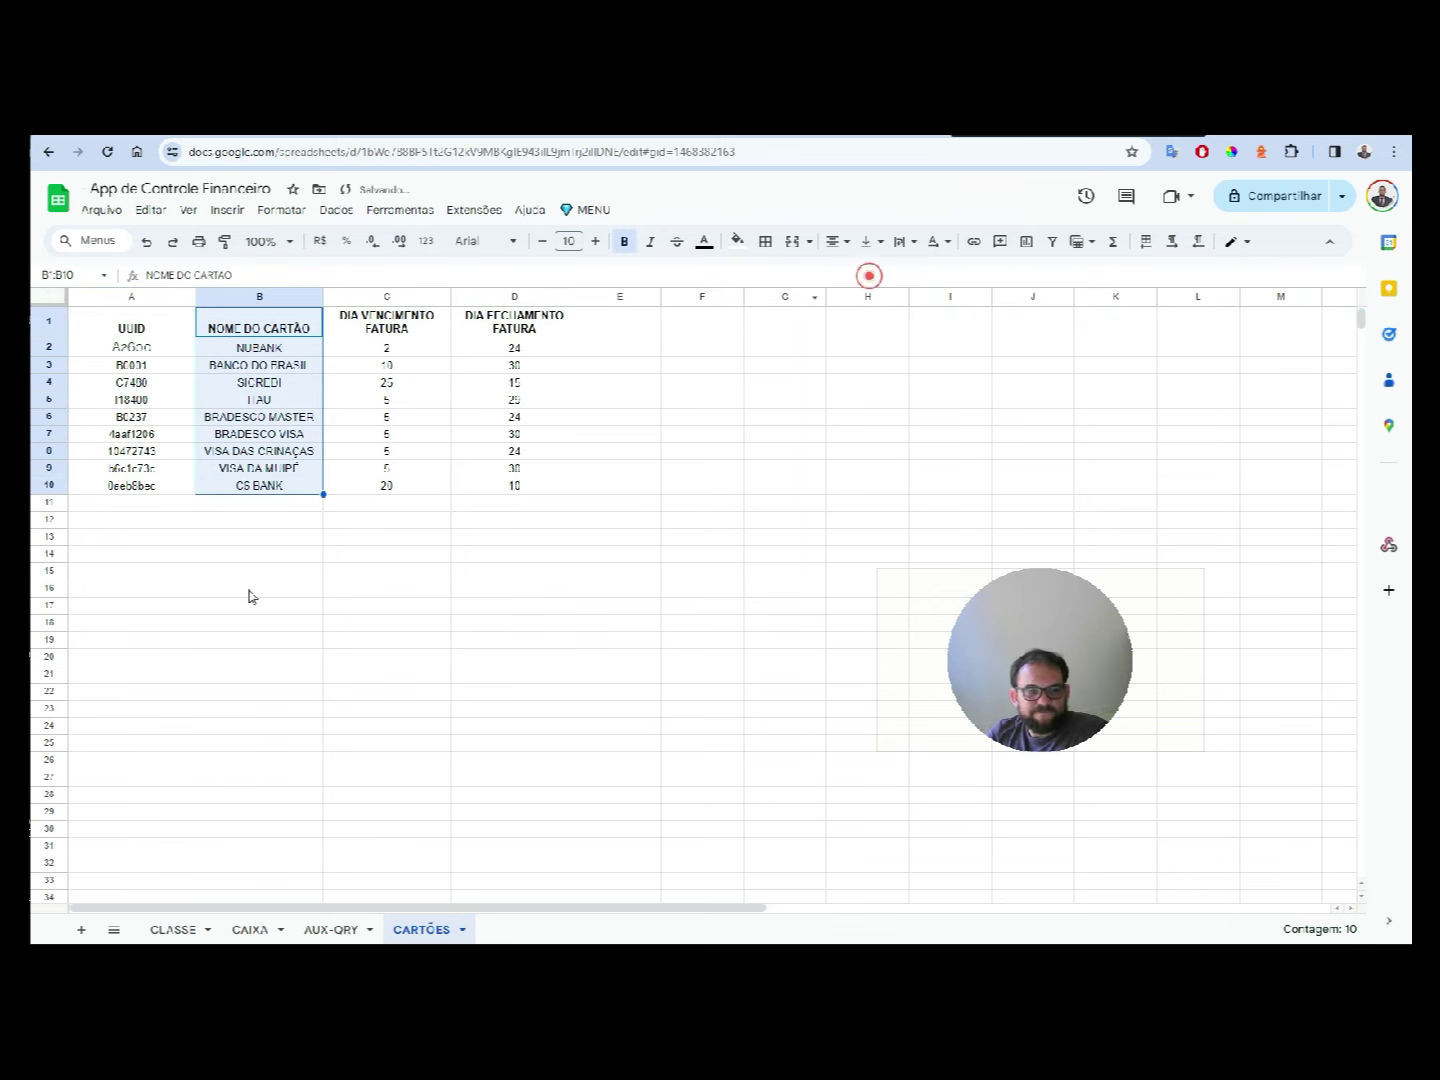
# - Select the card names B2:B5, then go back to Looker Studio's blend settings
pyautogui.click(248, 589)
pyautogui.moveTo(251, 405); pyautogui.dragTo(241, 514)
pyautogui.moveTo(240, 350); pyautogui.dragTo(250, 401)
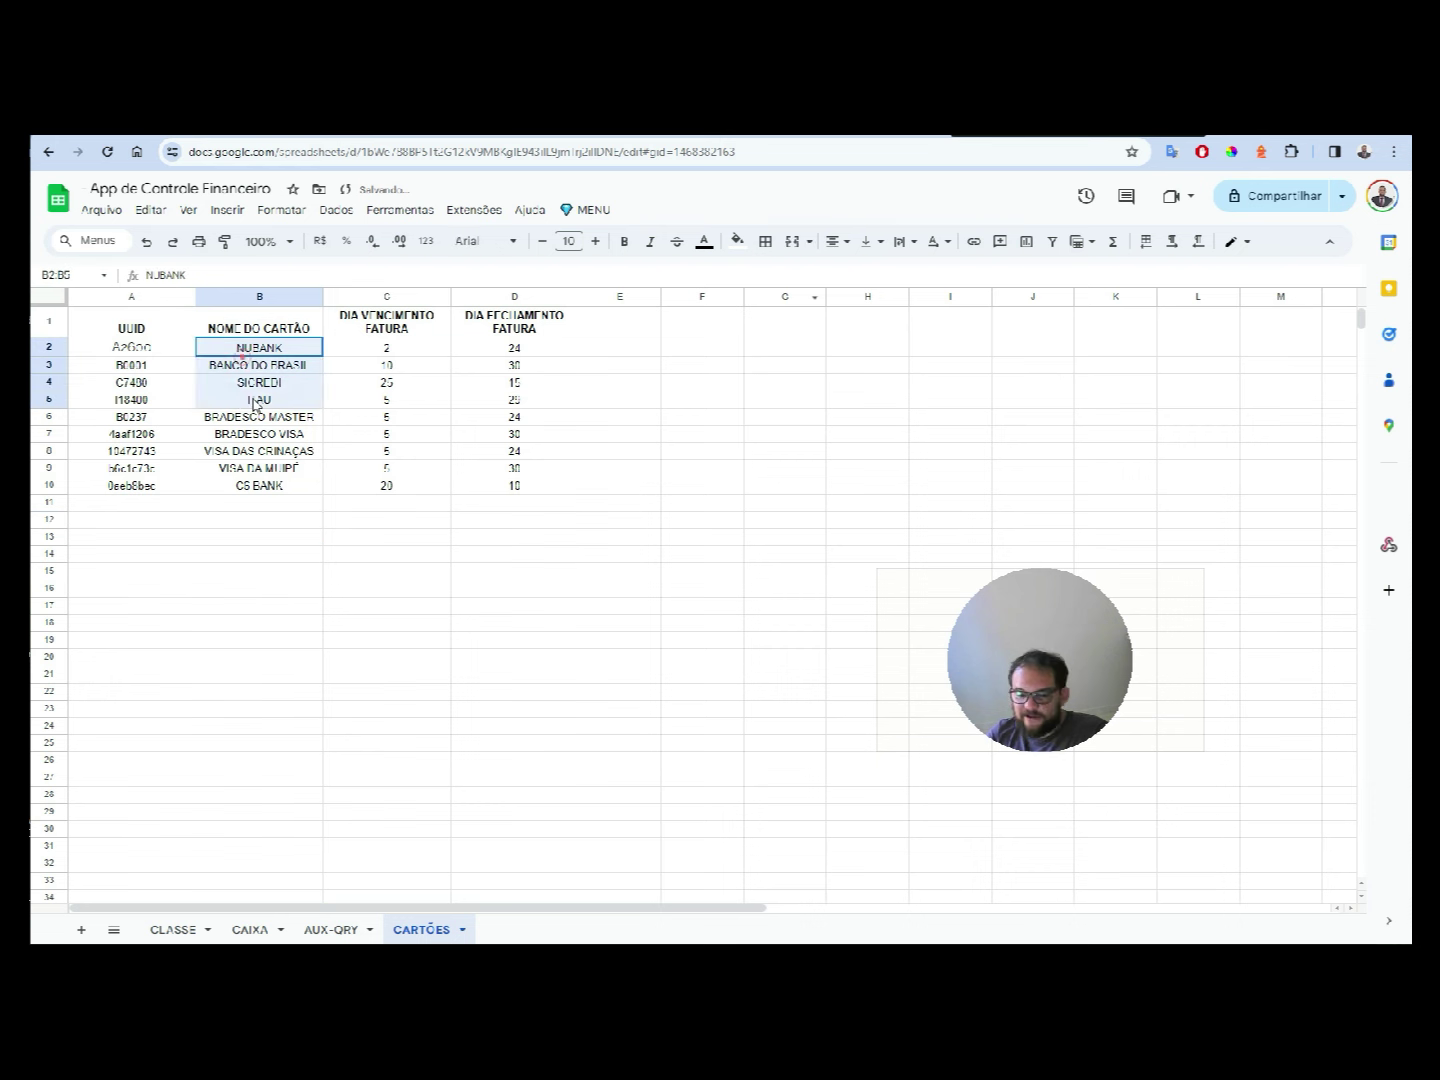
pyautogui.click(204, 138)
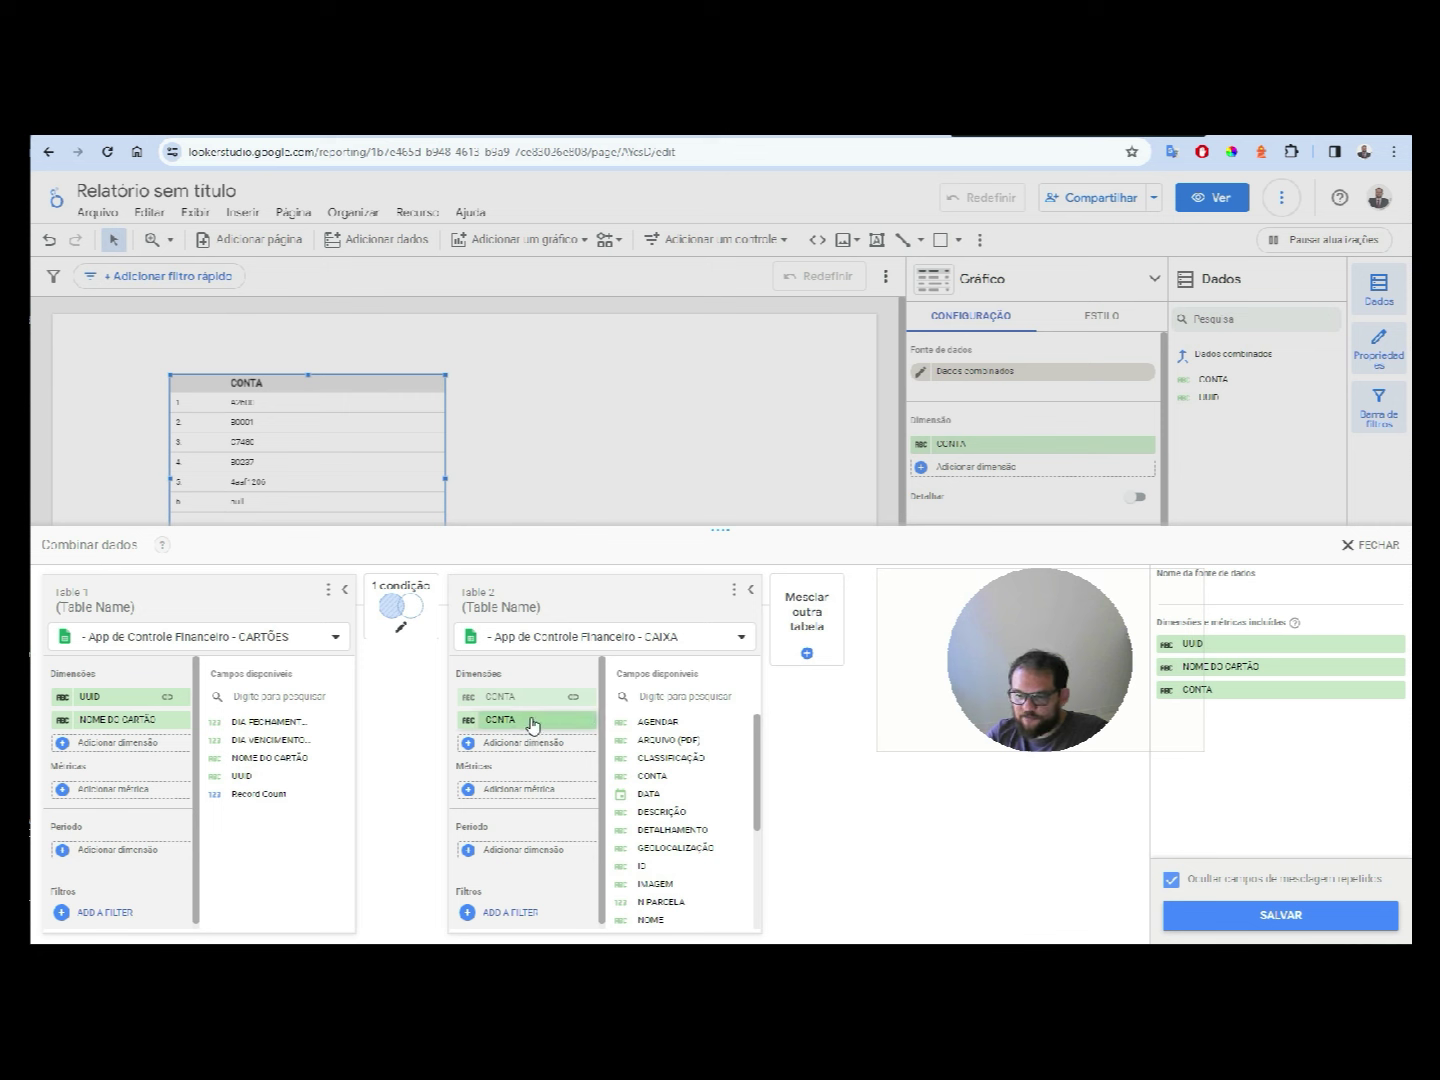
# - Drop the duplicate CONTA dimension from the CAIXA table, then save and close the blend
pyautogui.click(584, 721)
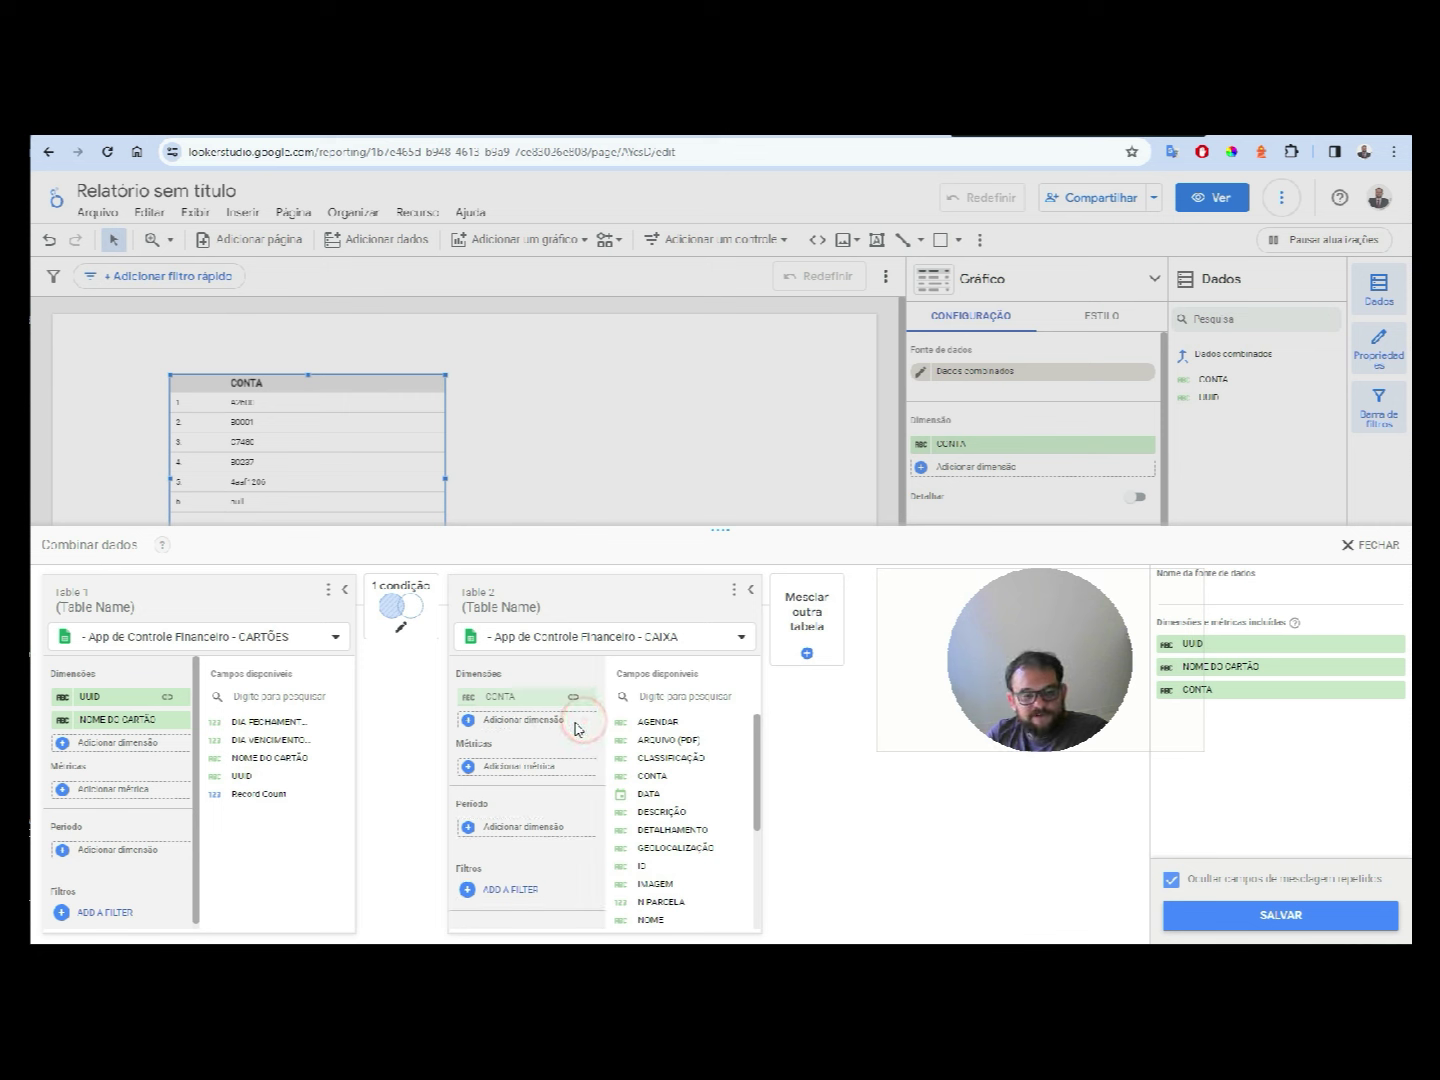
pyautogui.click(1291, 913)
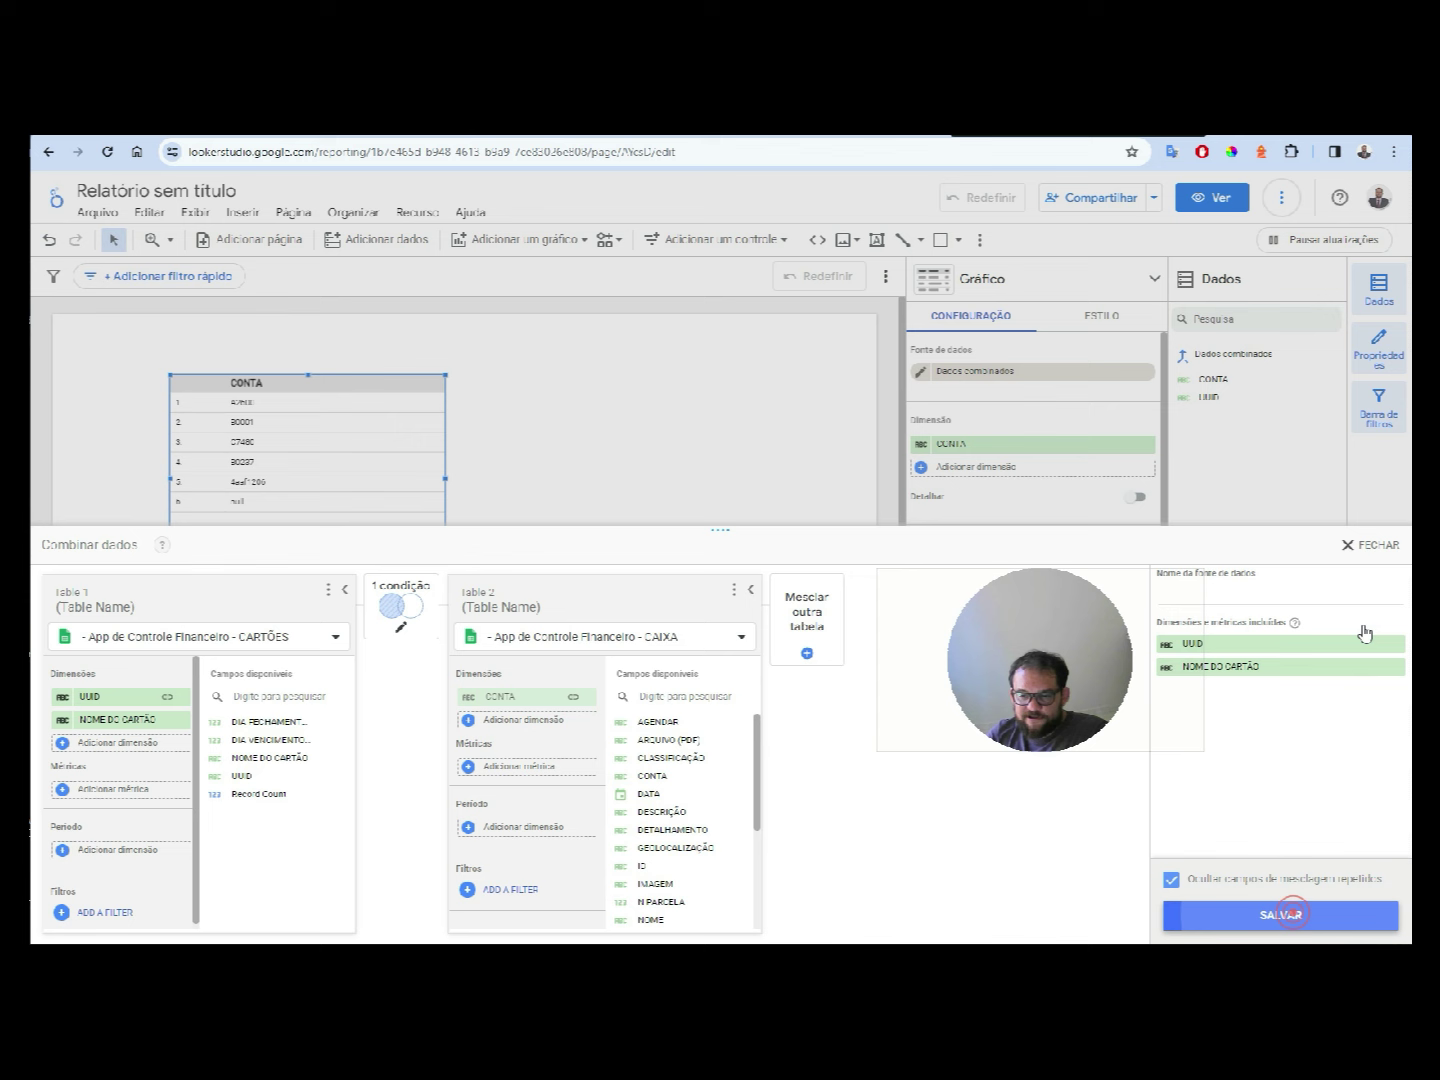
pyautogui.click(1381, 543)
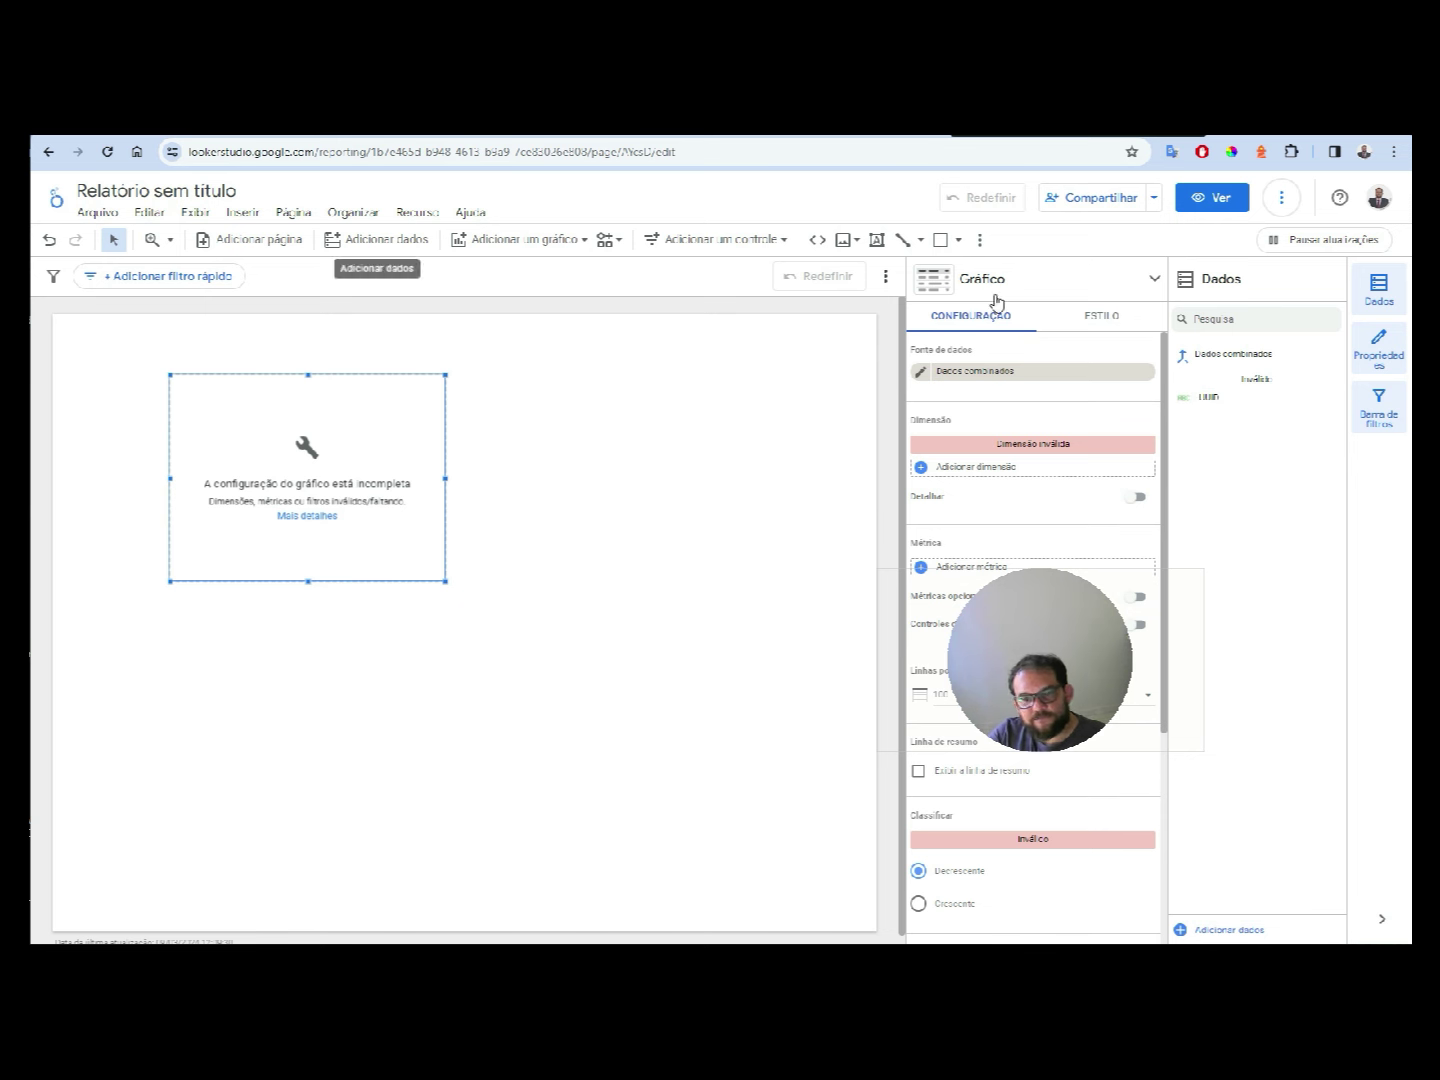
# - Try UUID for the invalid dimension, reload the report, and check the broken table's configuration error
pyautogui.moveTo(1291, 391)
pyautogui.mouseDown()
pyautogui.moveTo(1150, 450)
pyautogui.moveTo(1094, 452)
pyautogui.mouseUp()
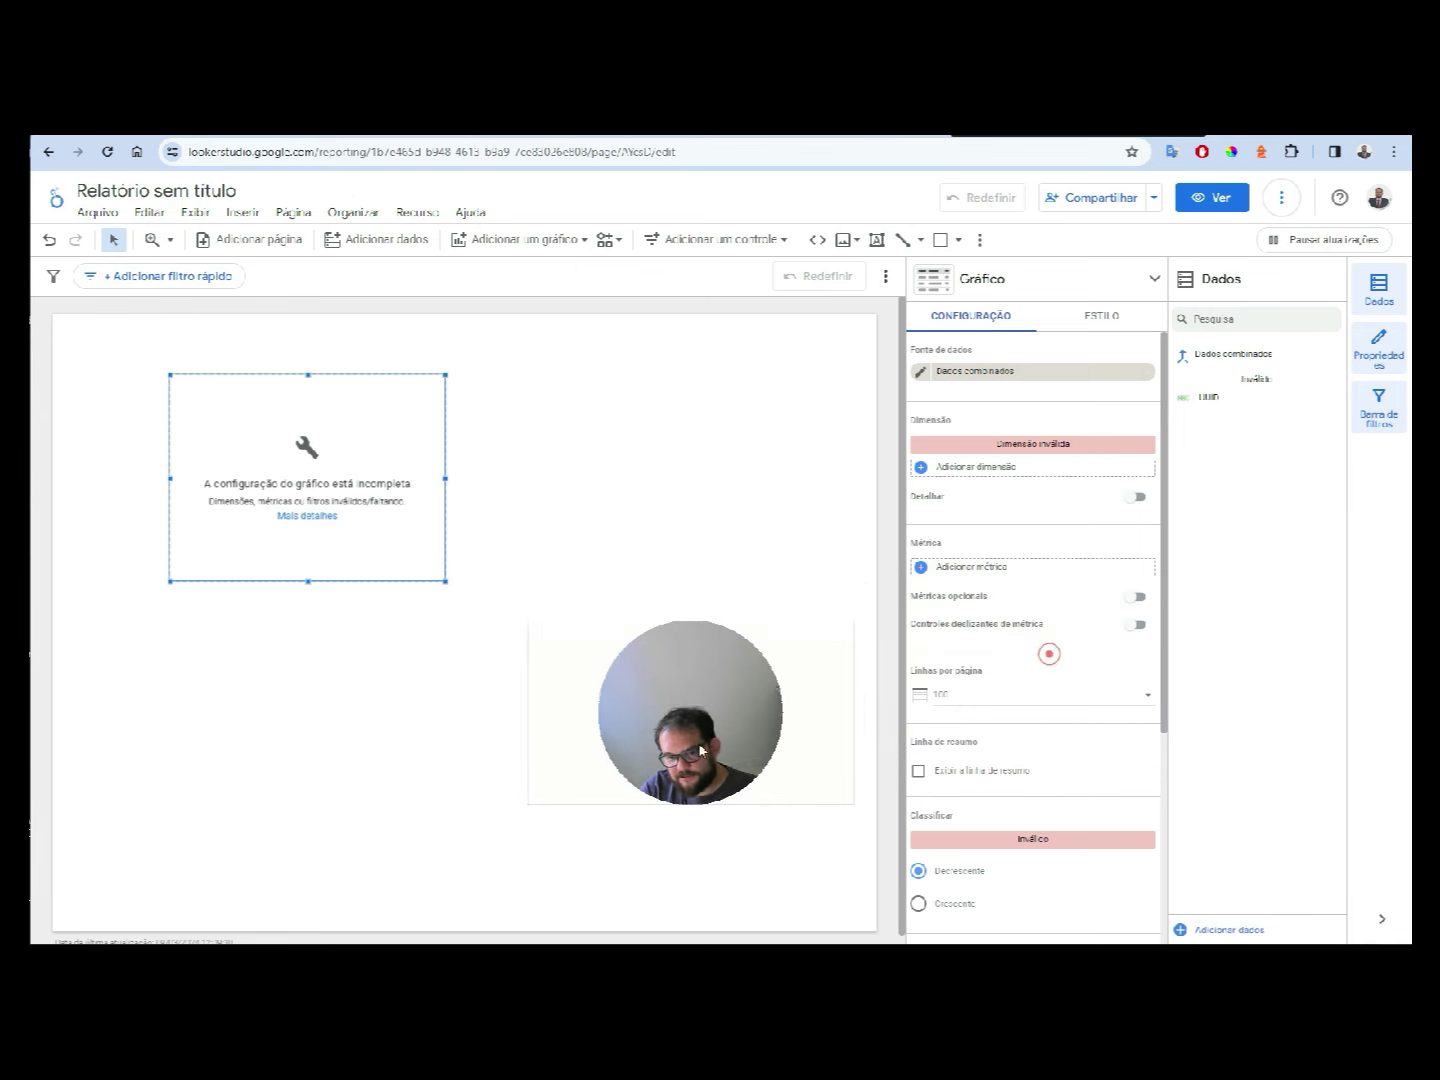
pyautogui.click(107, 152)
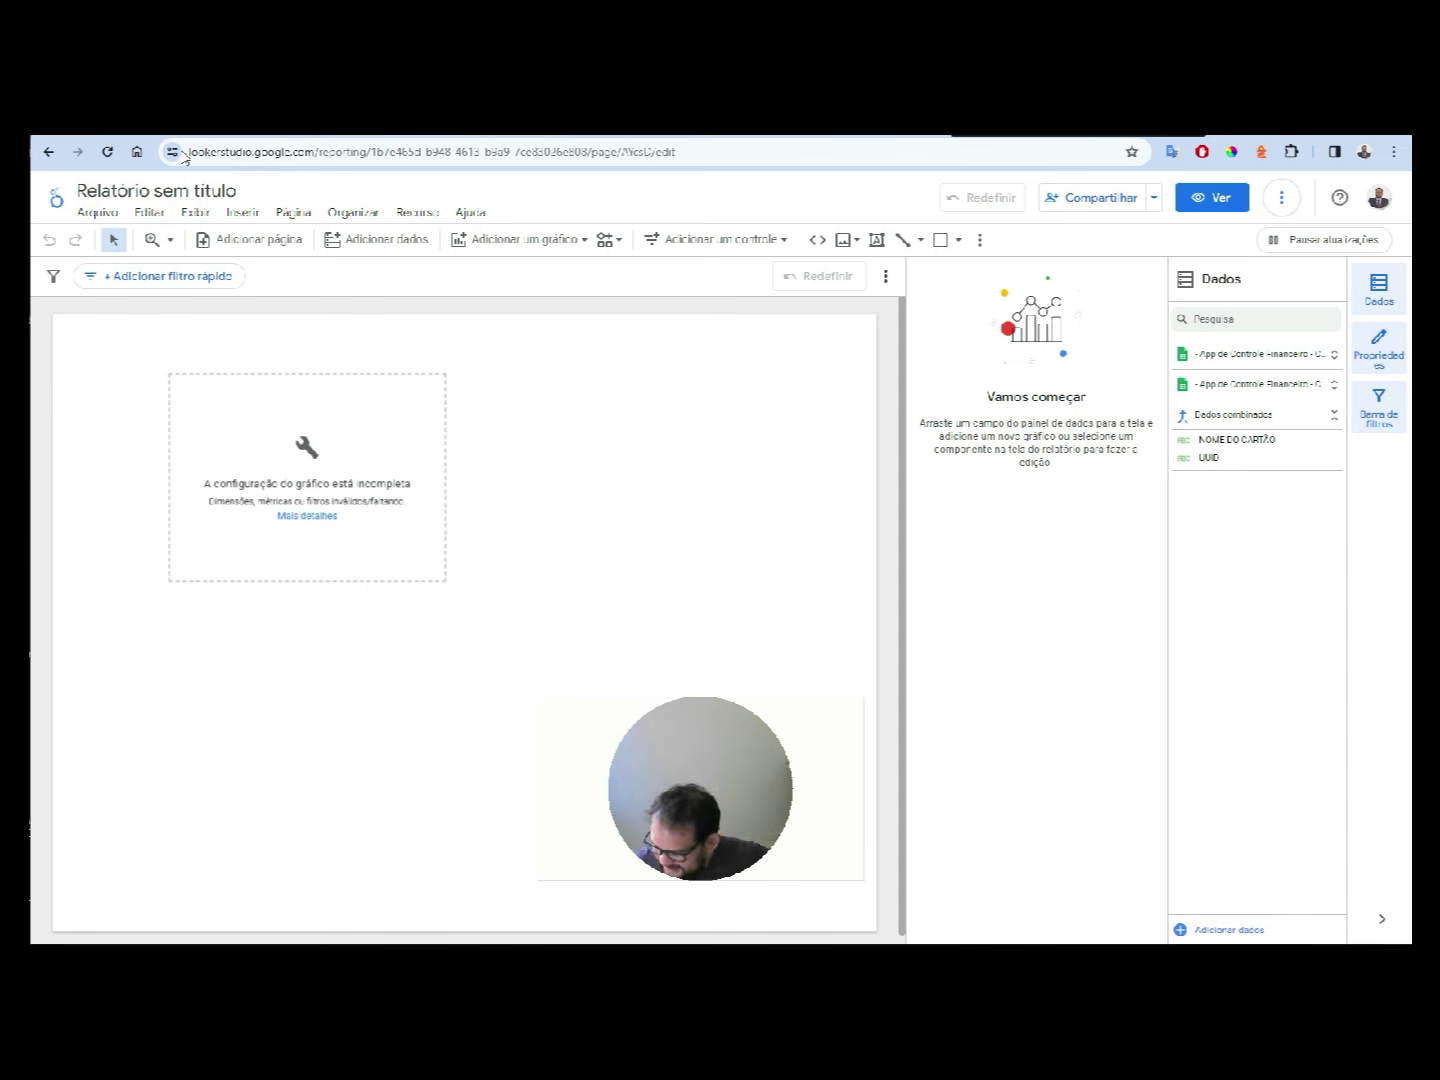
pyautogui.click(337, 522)
pyautogui.click(365, 506)
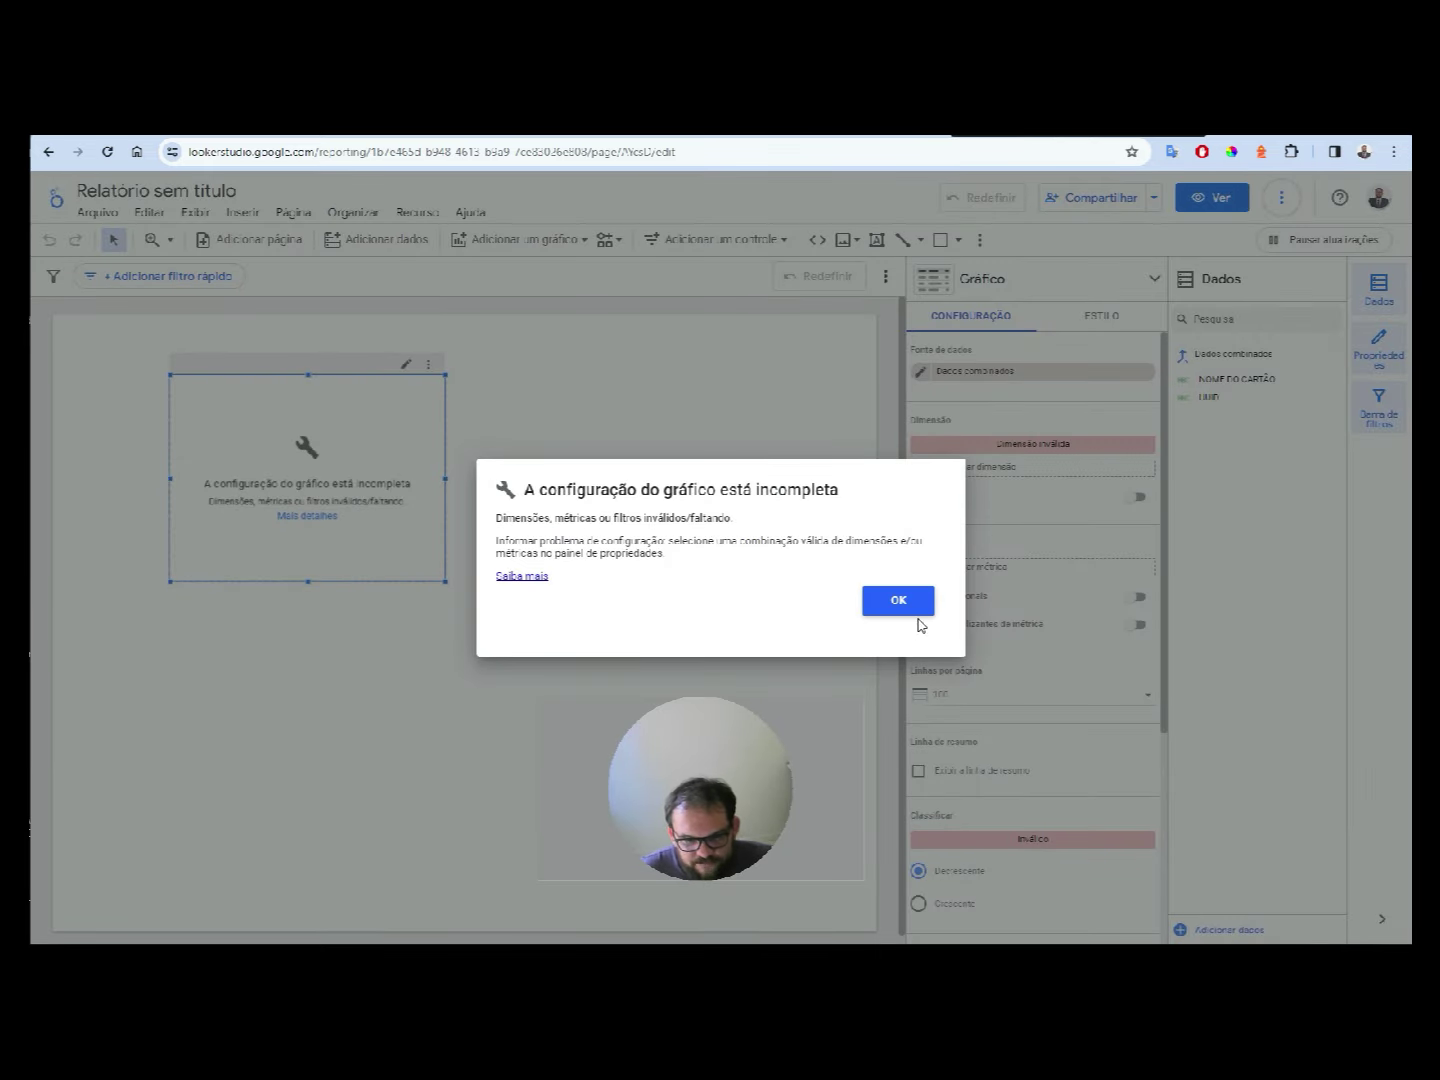
pyautogui.click(918, 602)
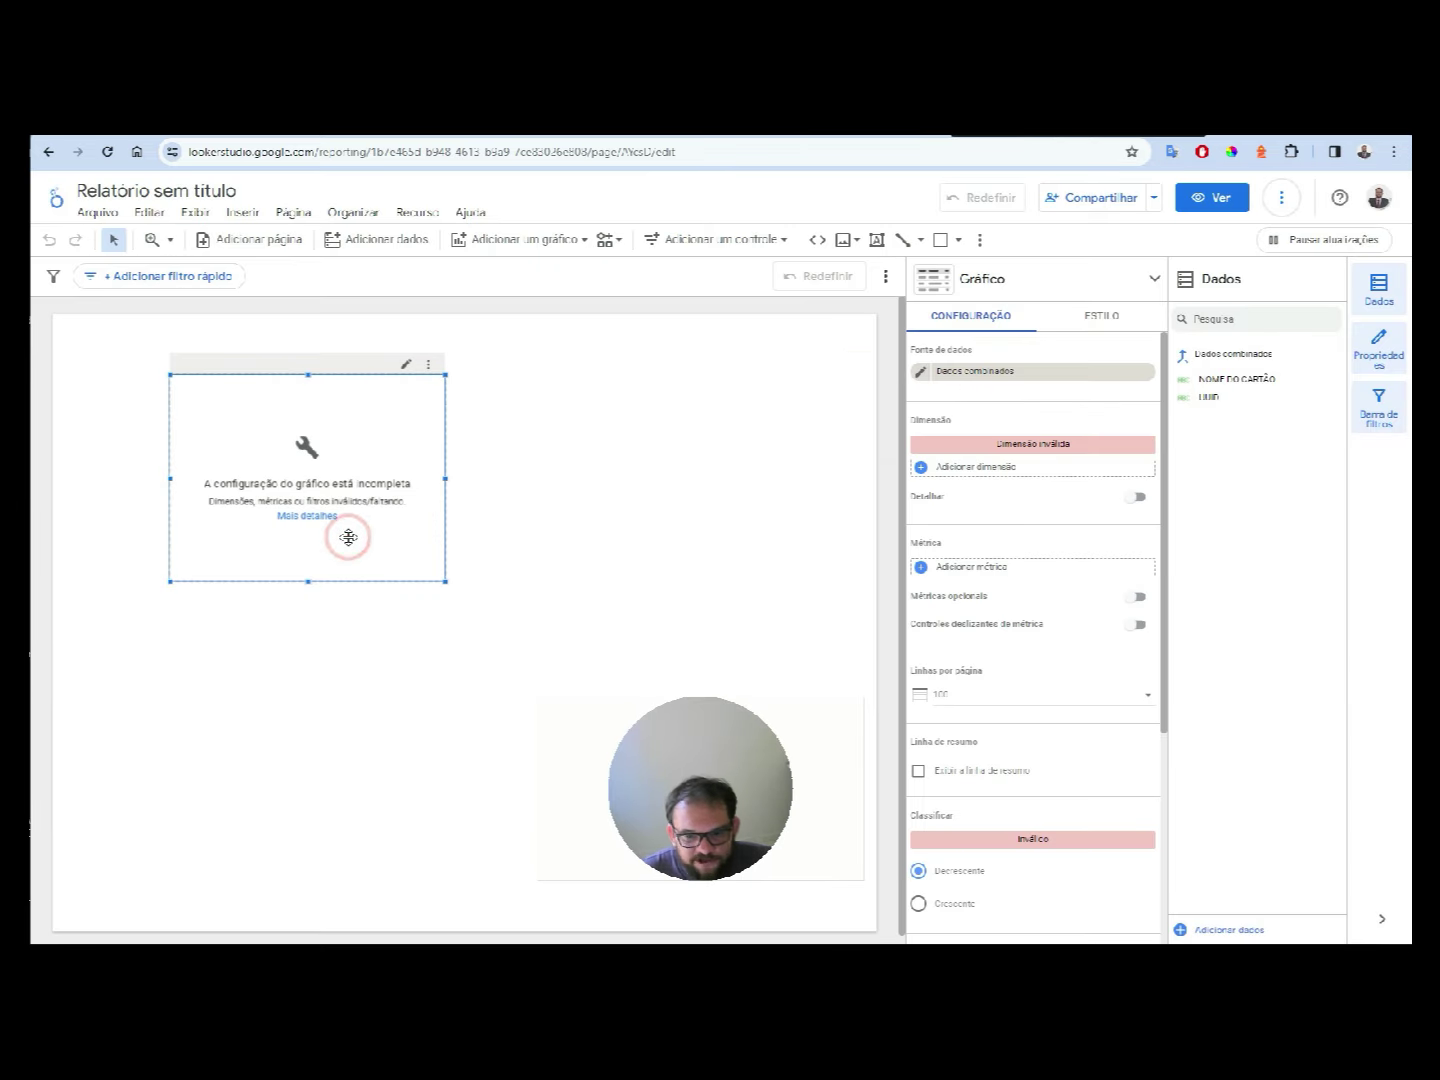
# - Delete the broken table and build a NOME DO CARTÃO table from the blended data, adjusting column width
pyautogui.press('Delete')
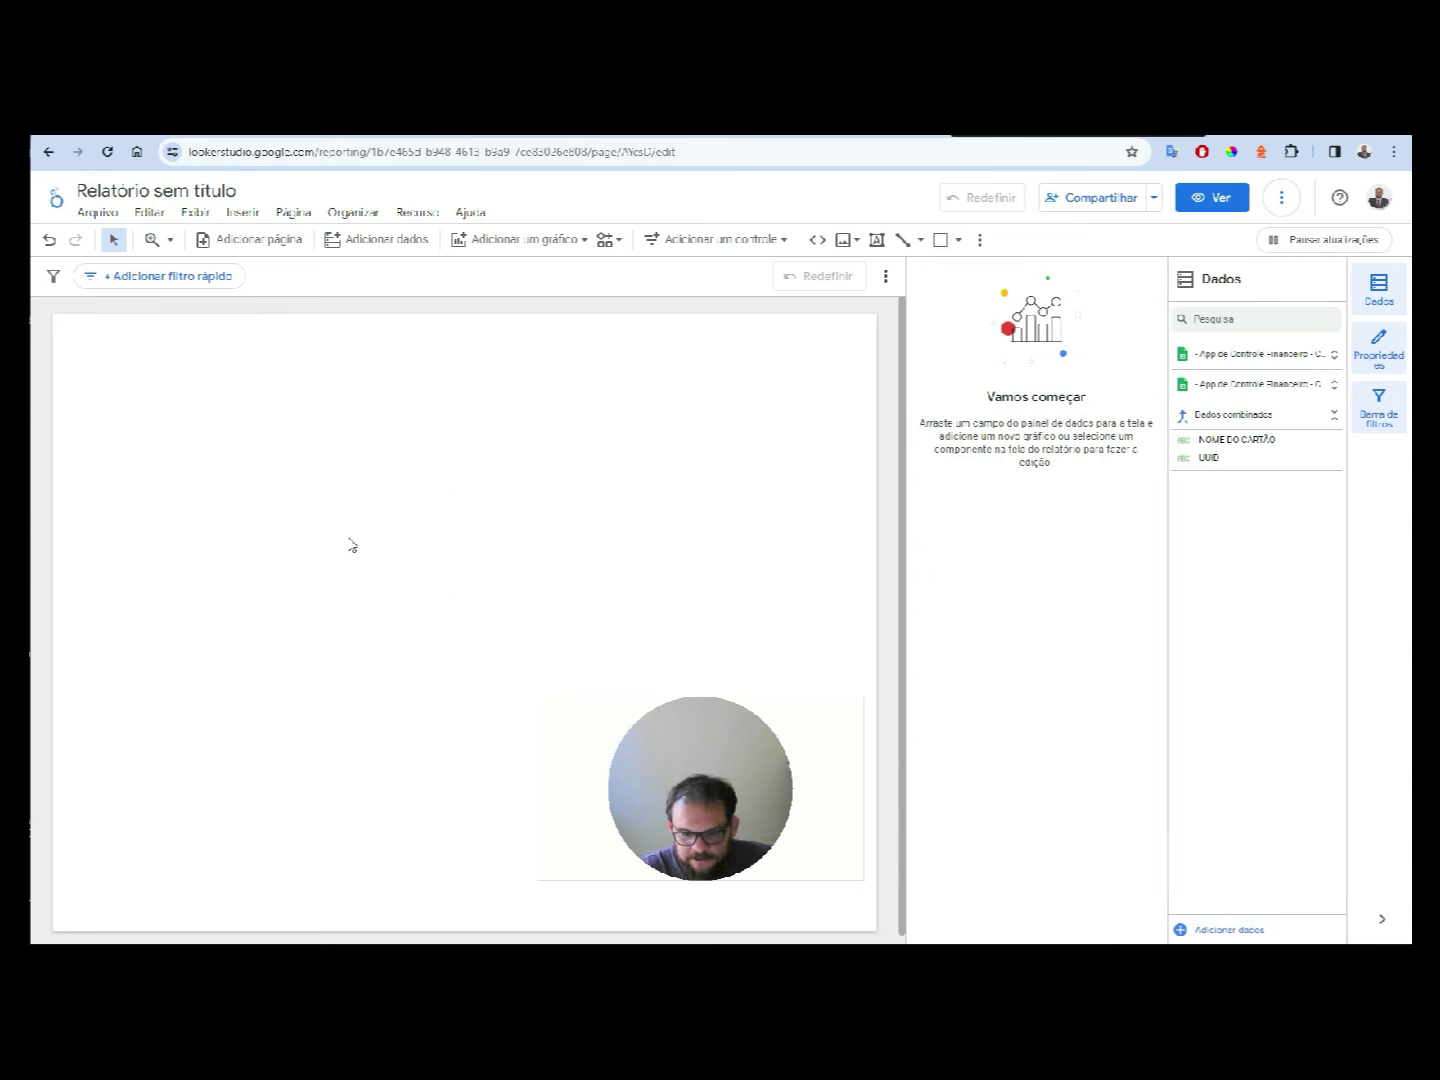
pyautogui.moveTo(1230, 440); pyautogui.dragTo(258, 408)
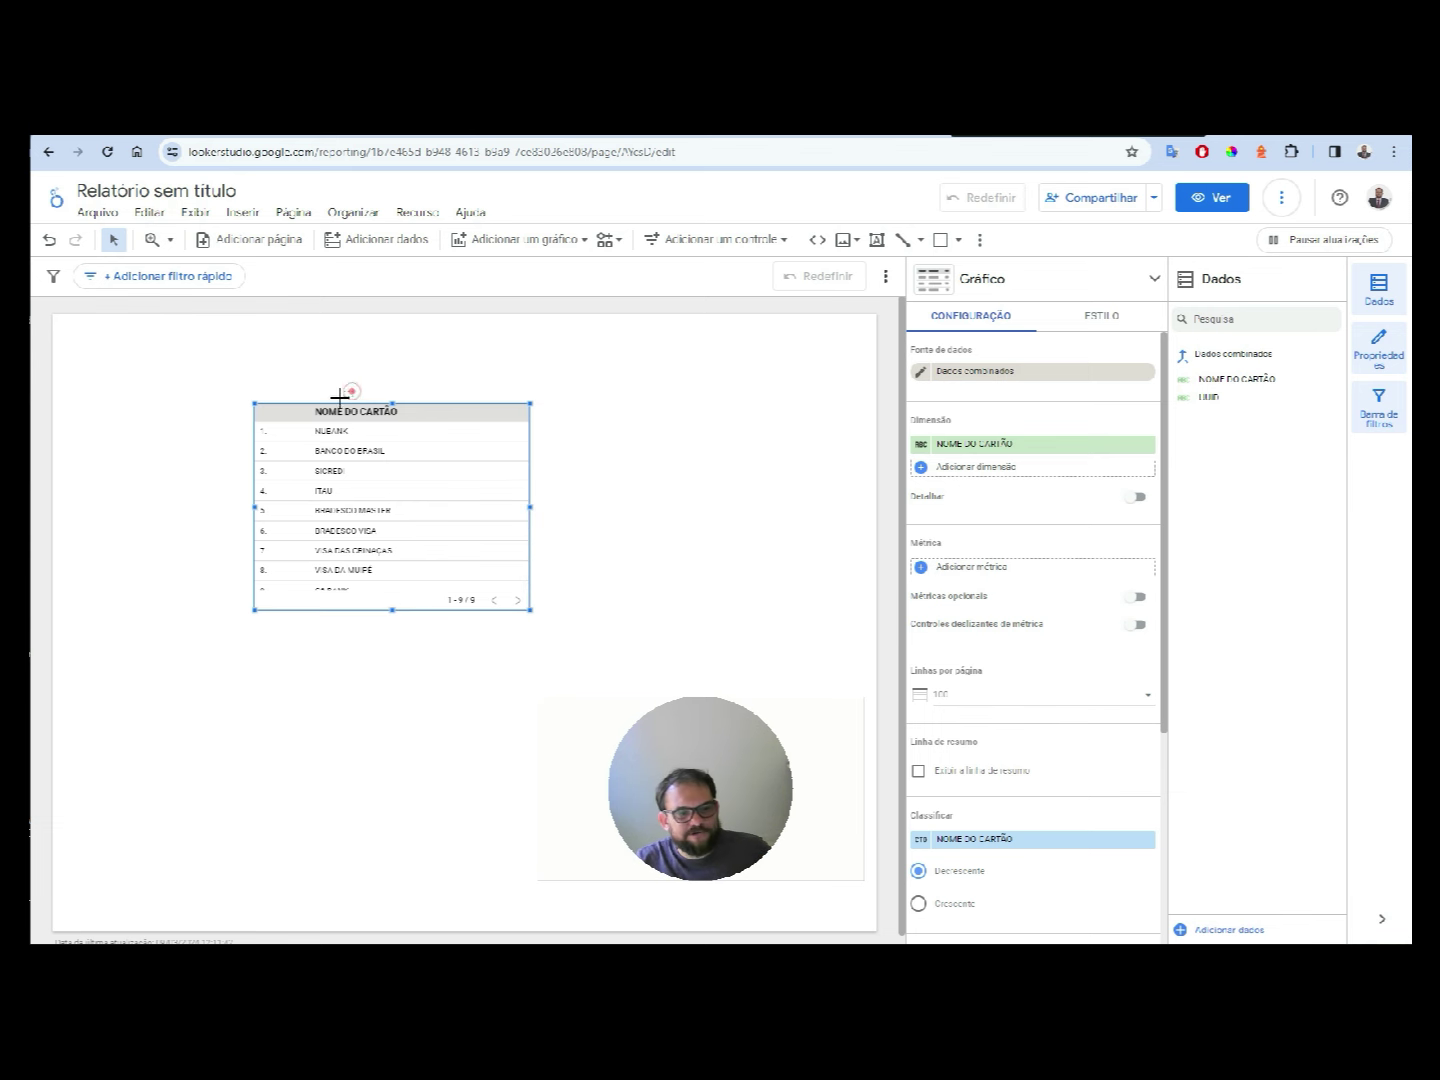
pyautogui.moveTo(340, 398); pyautogui.dragTo(275, 423)
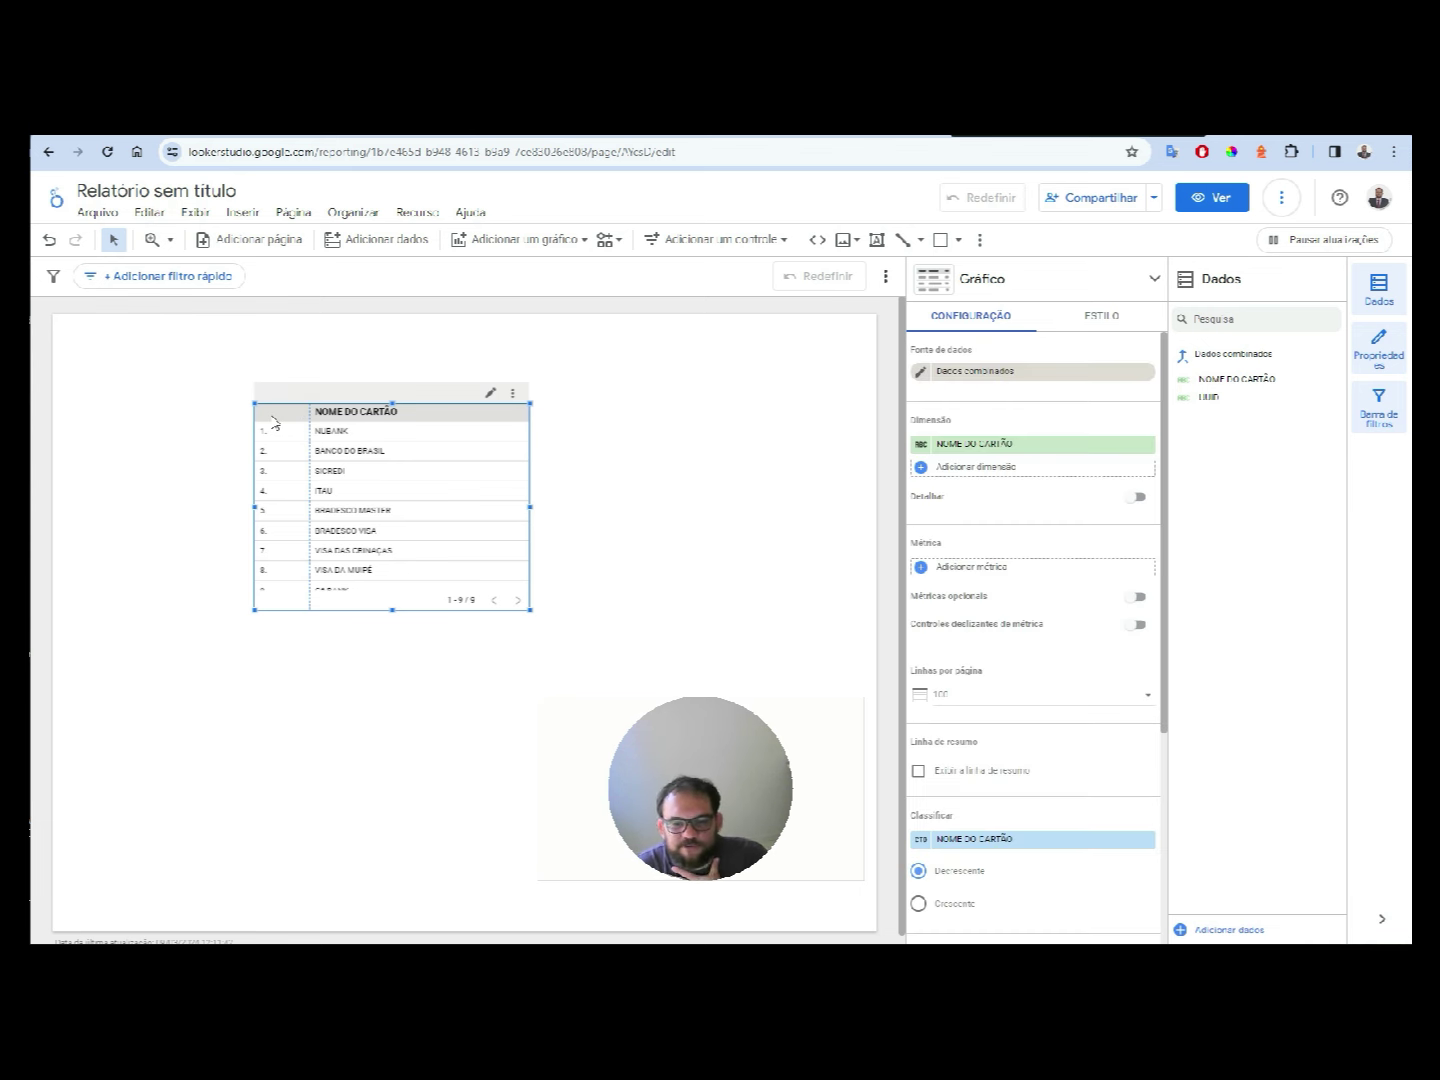
# - Add PREVISÃO PGTO, RECEITA_DESPESA and VALOR as CAIXA dimensions in the data blend
pyautogui.click(922, 372)
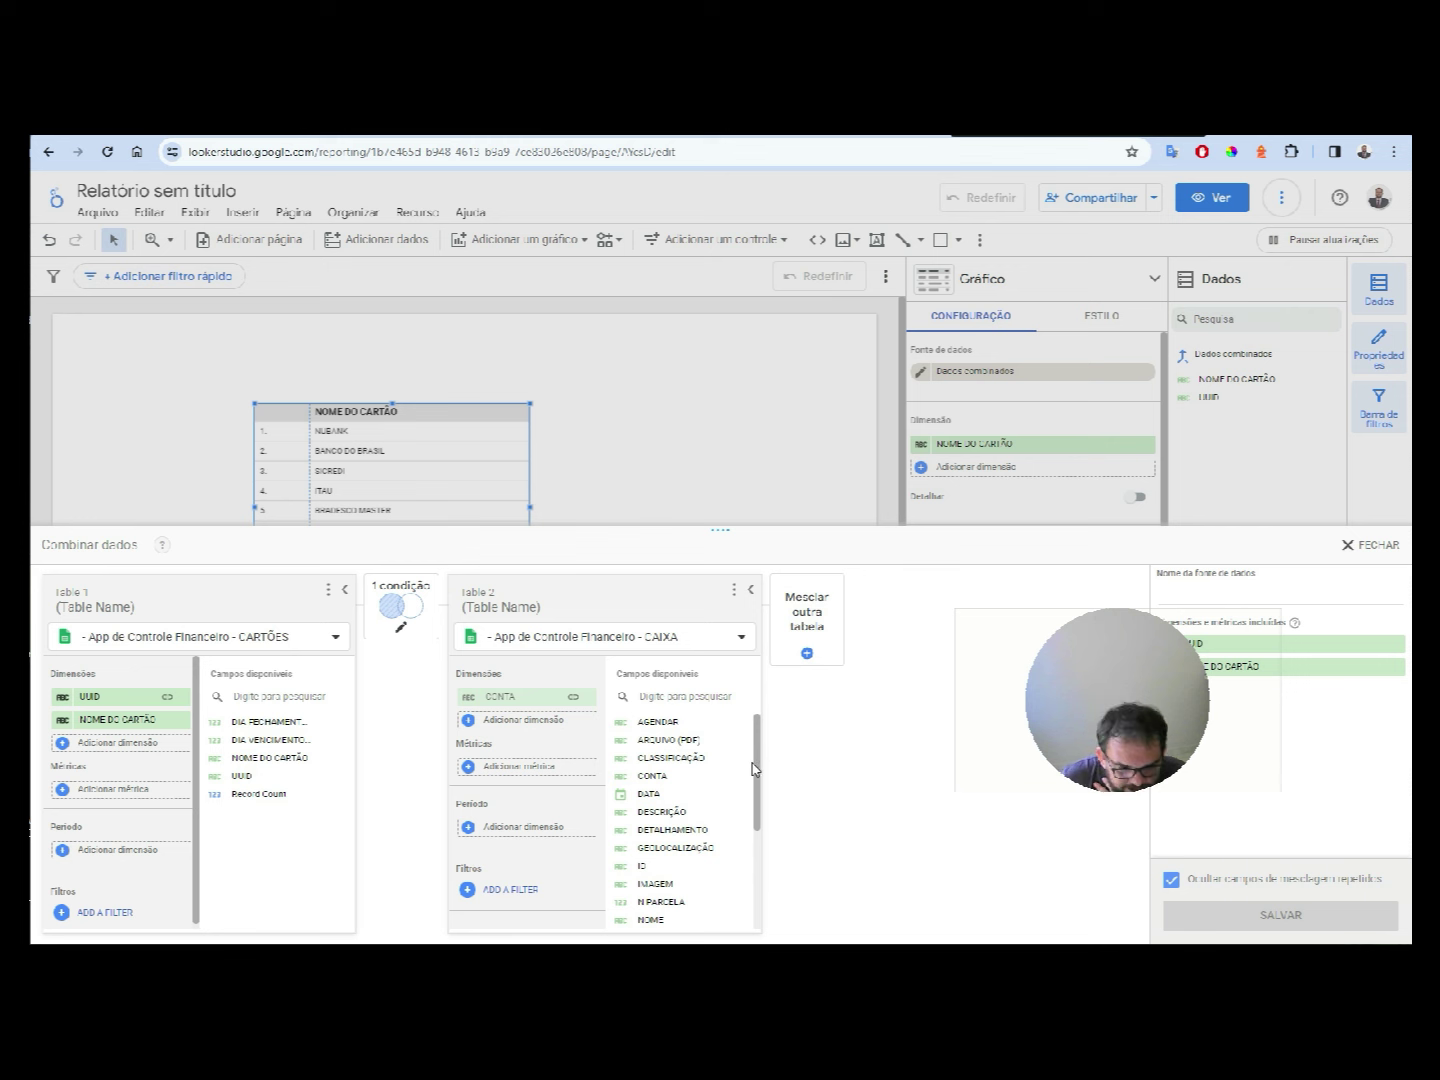
pyautogui.scroll(-1, 675, 795)
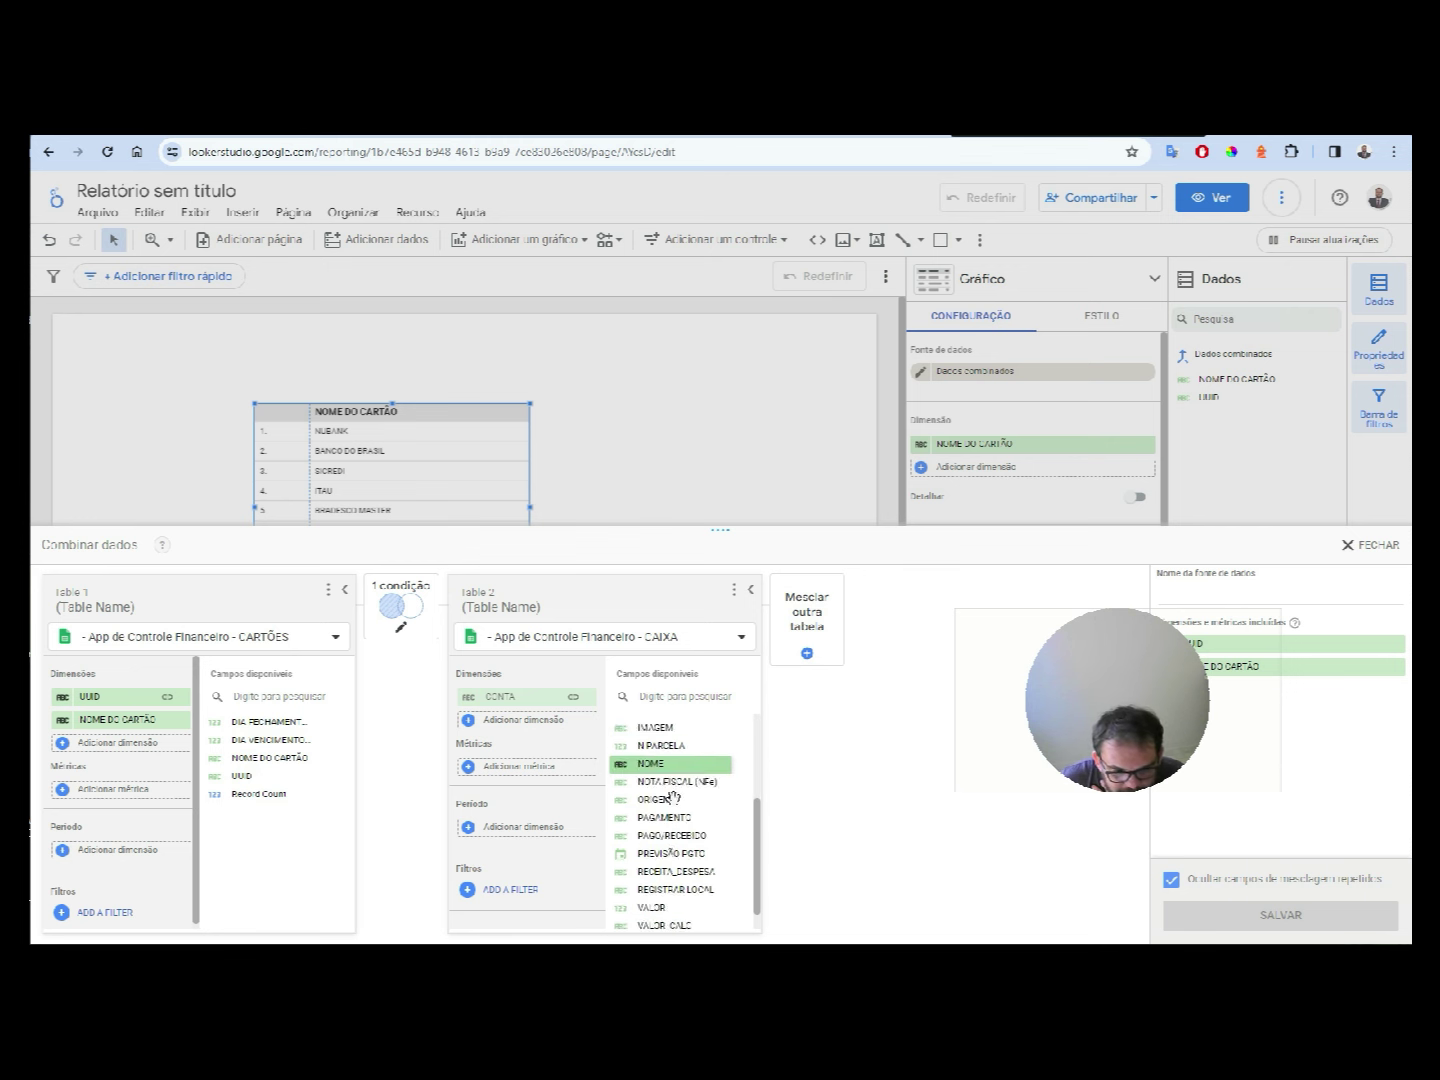
pyautogui.scroll(-2, 700, 880)
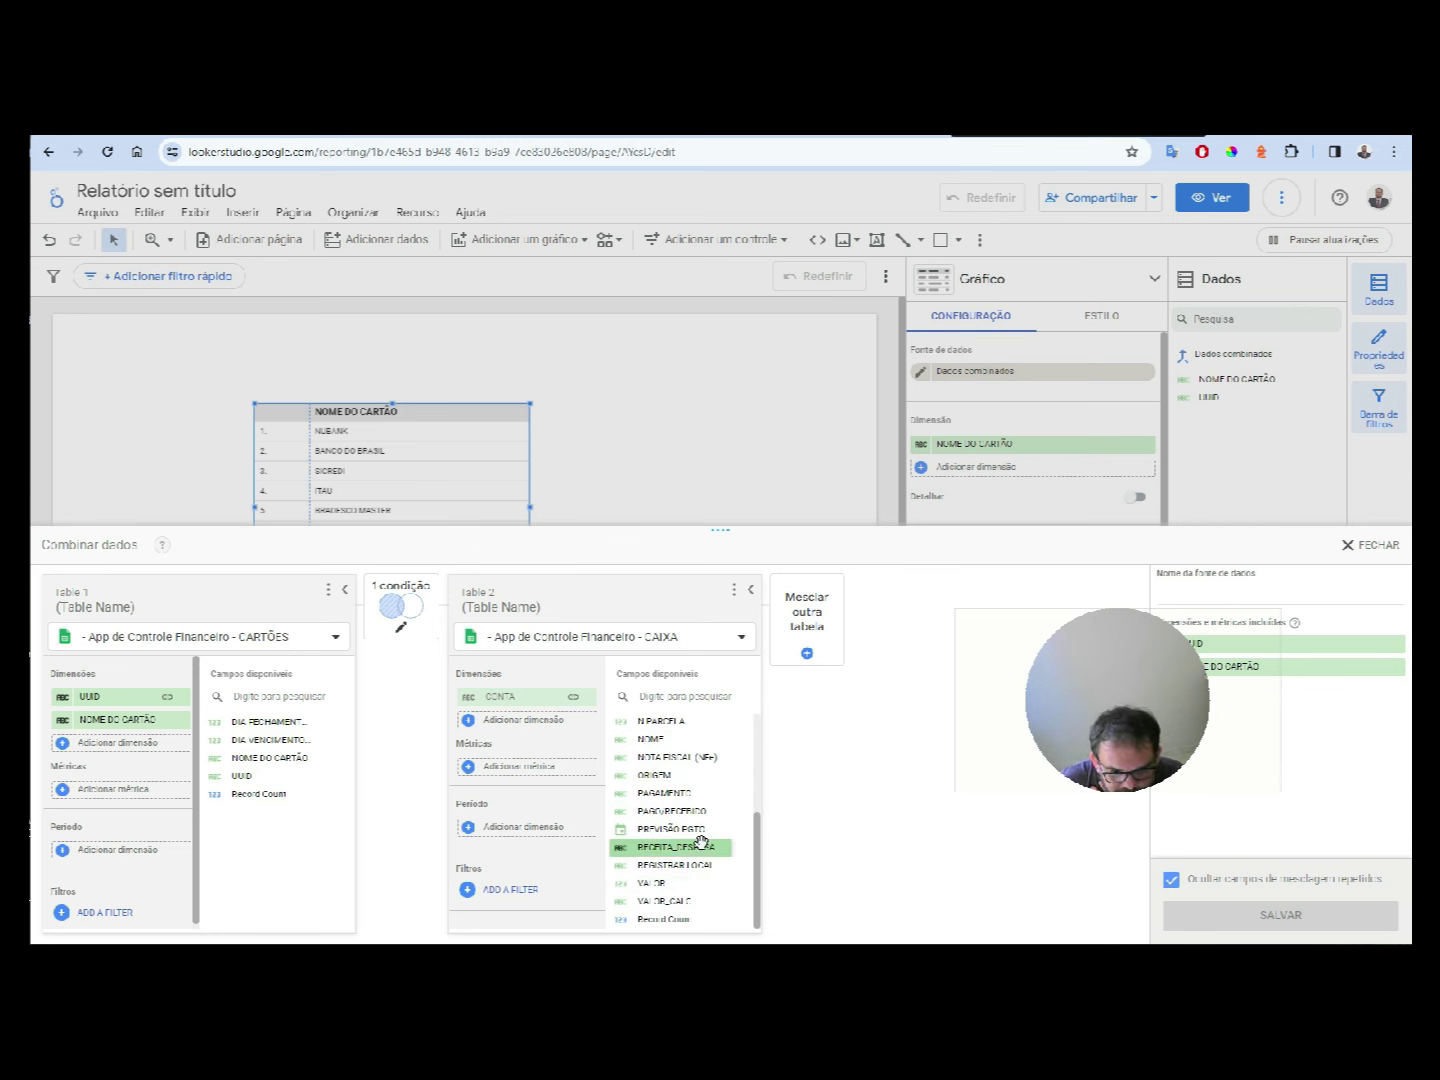
pyautogui.moveTo(692, 830); pyautogui.dragTo(583, 789)
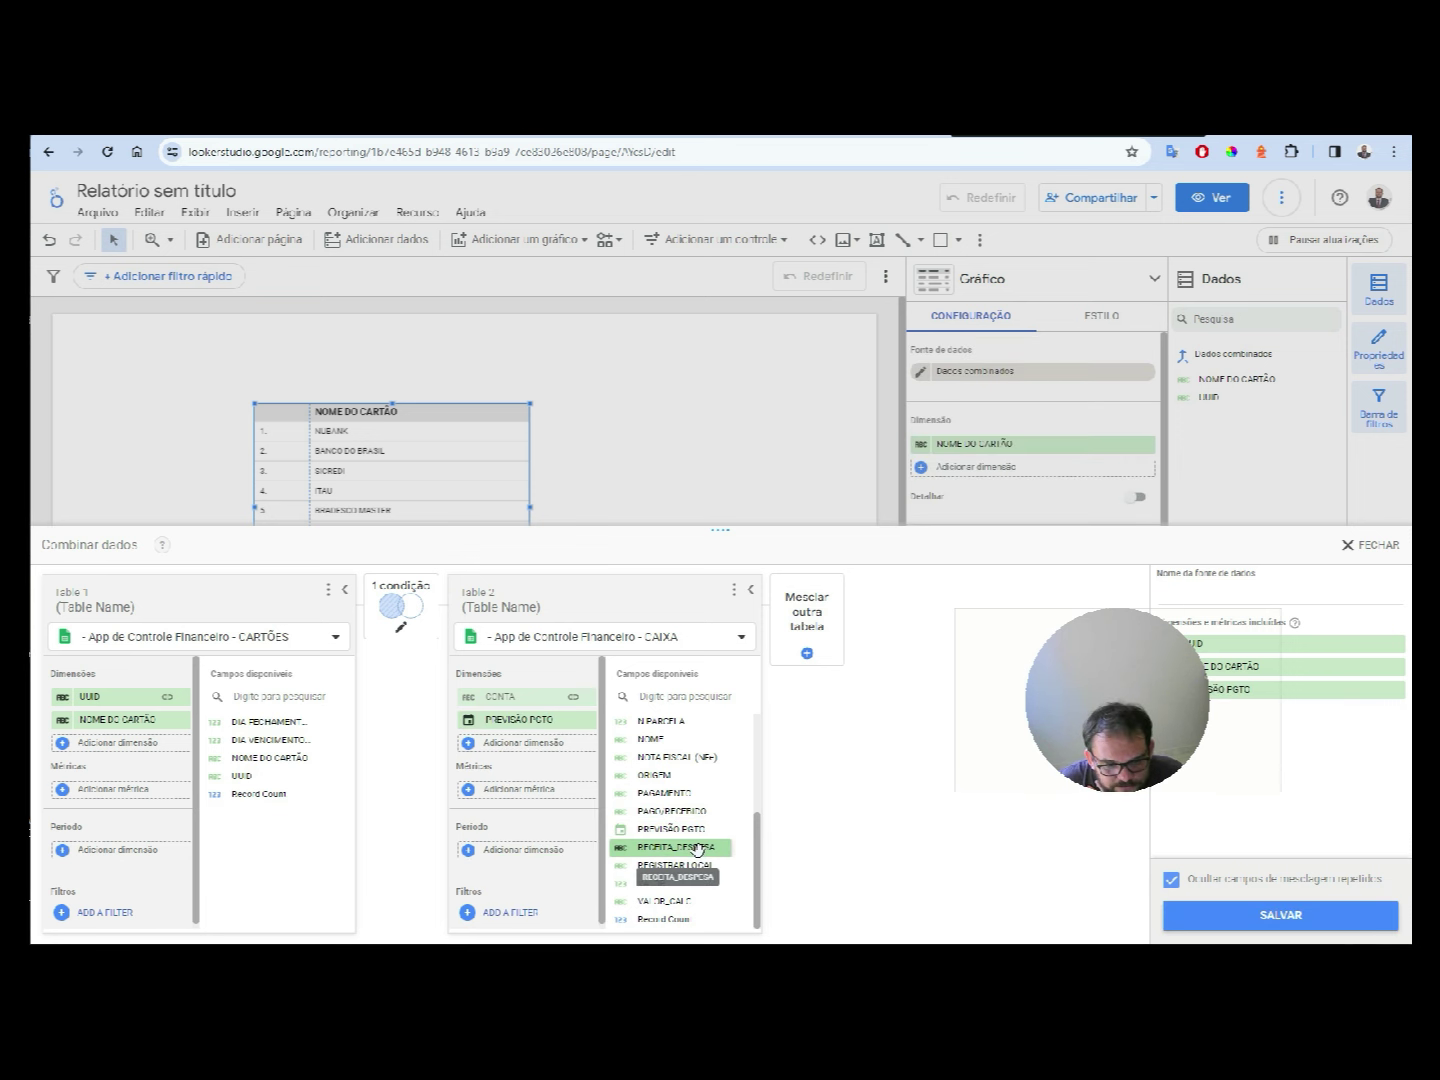
pyautogui.moveTo(697, 848); pyautogui.dragTo(585, 745)
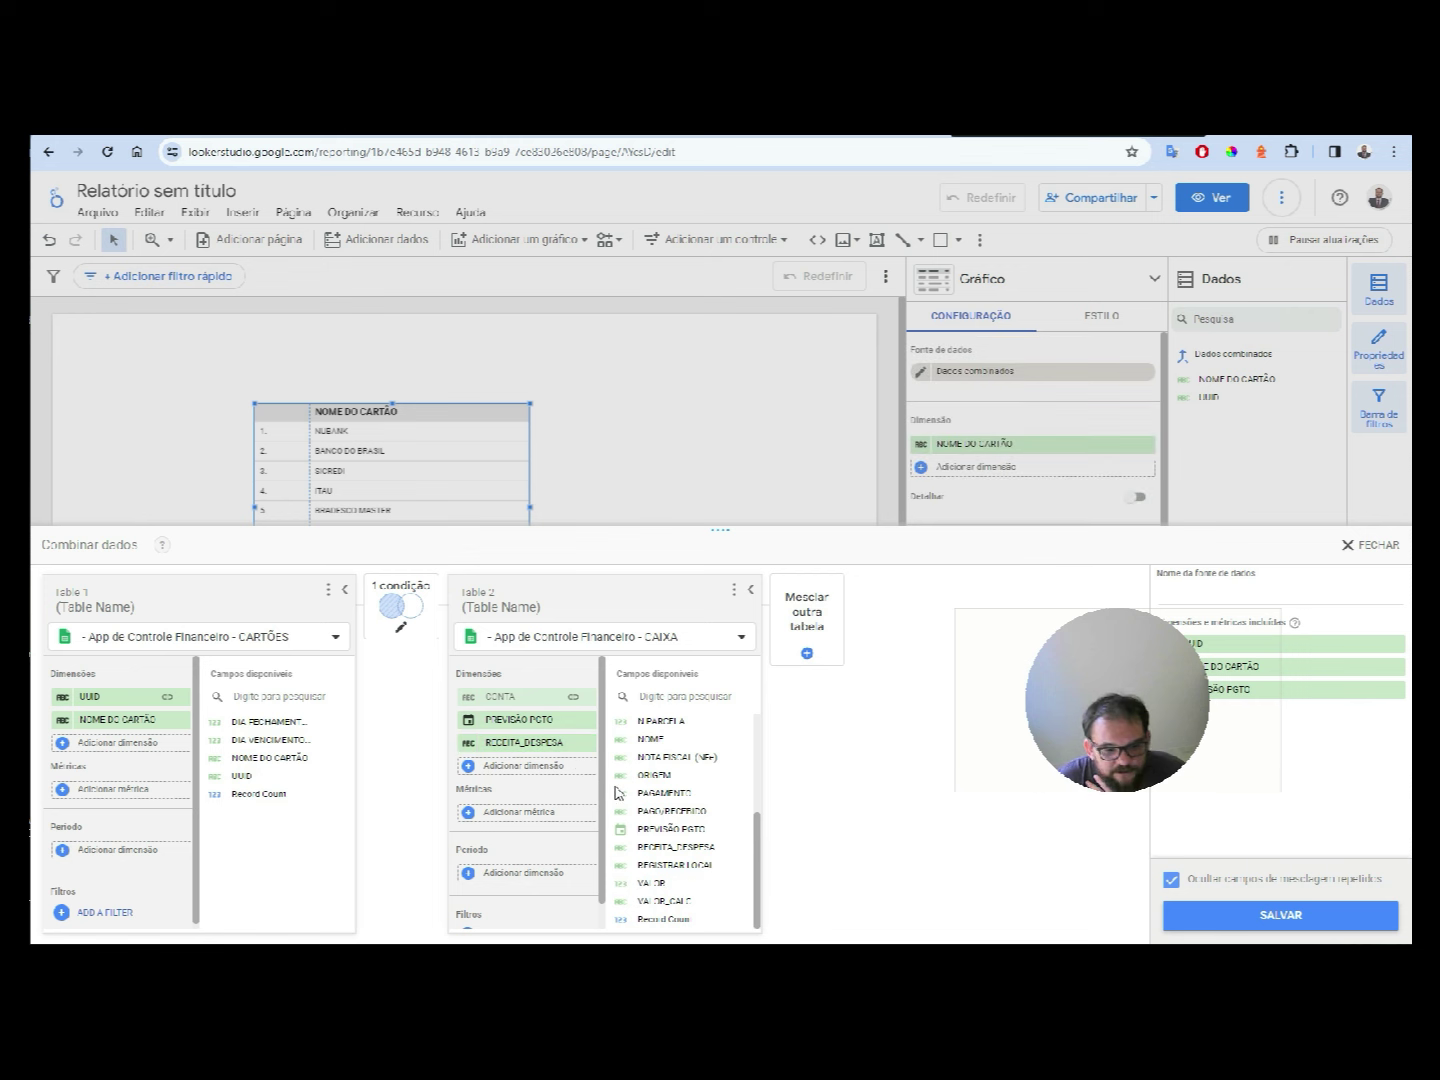
pyautogui.moveTo(660, 883); pyautogui.dragTo(540, 765)
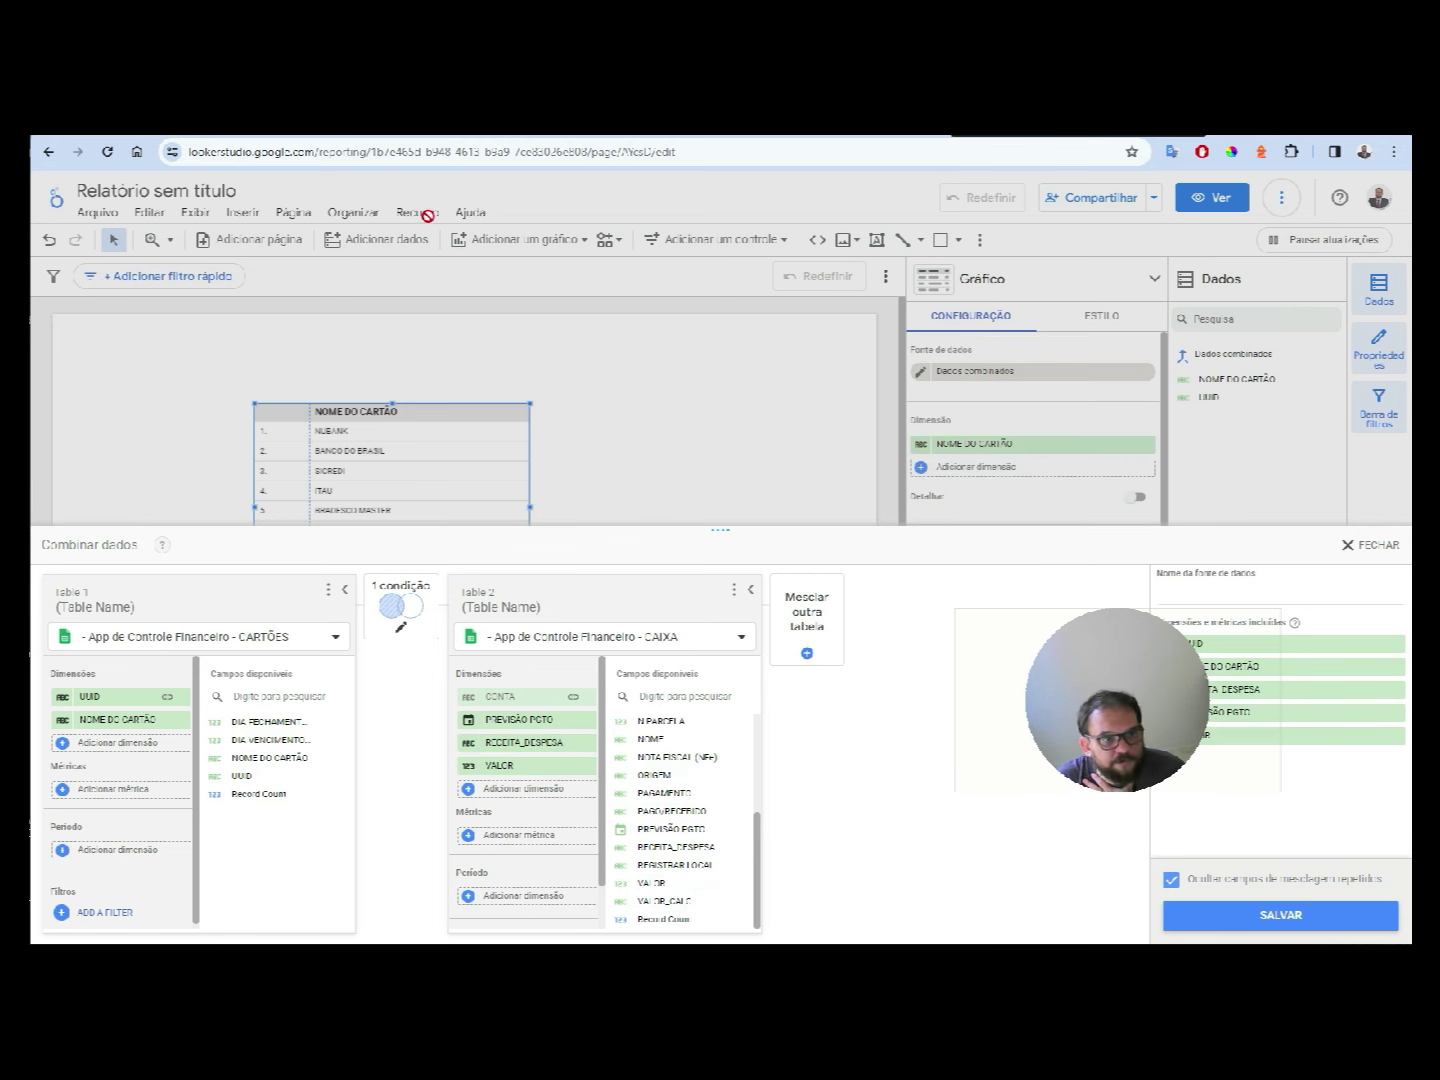
pyautogui.hotkey('ctrl', 'Tab')
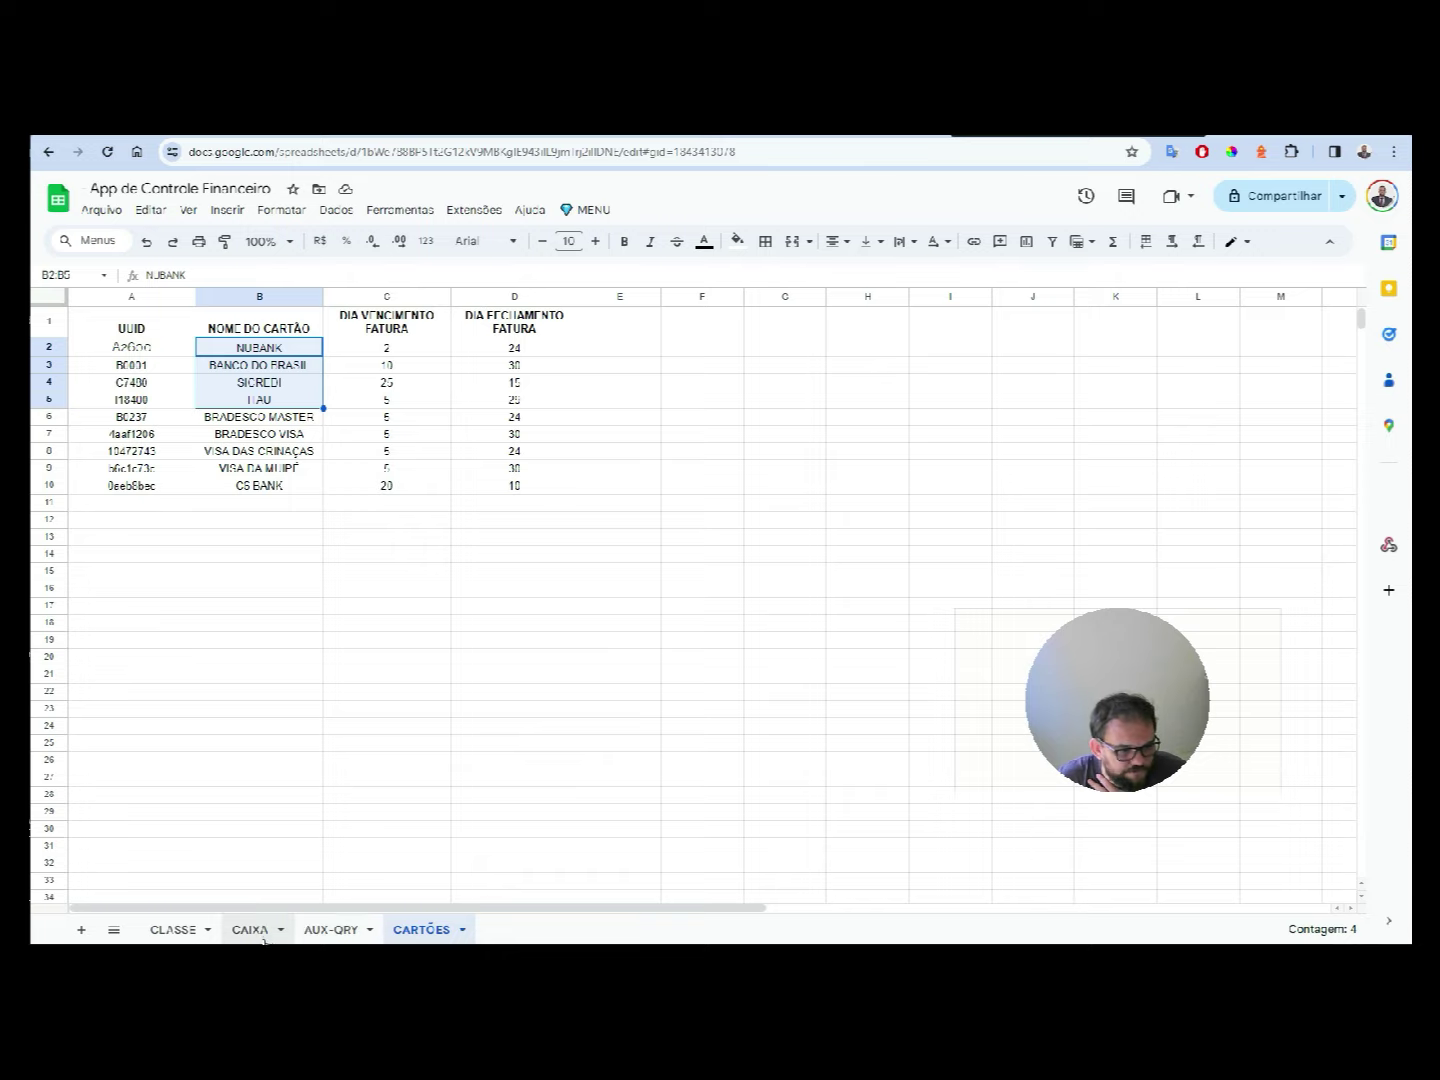
# - Browse the CAIXA sheet's transaction rows, then return to the Looker Studio report
pyautogui.click(252, 929)
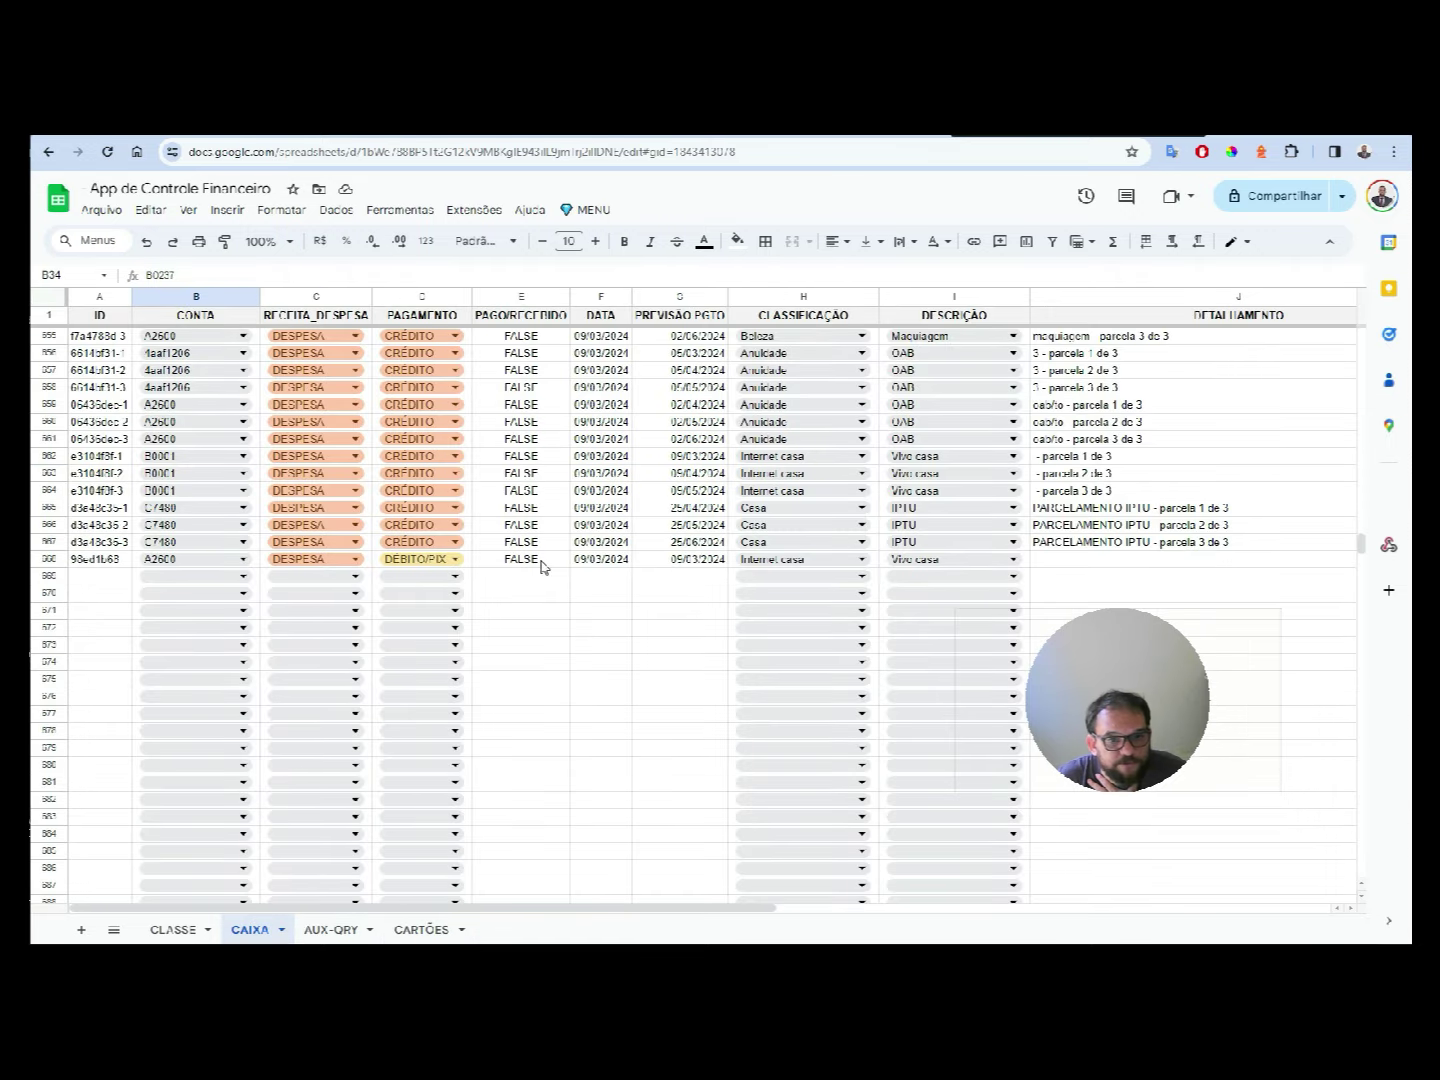
pyautogui.moveTo(571, 609); pyautogui.dragTo(776, 172)
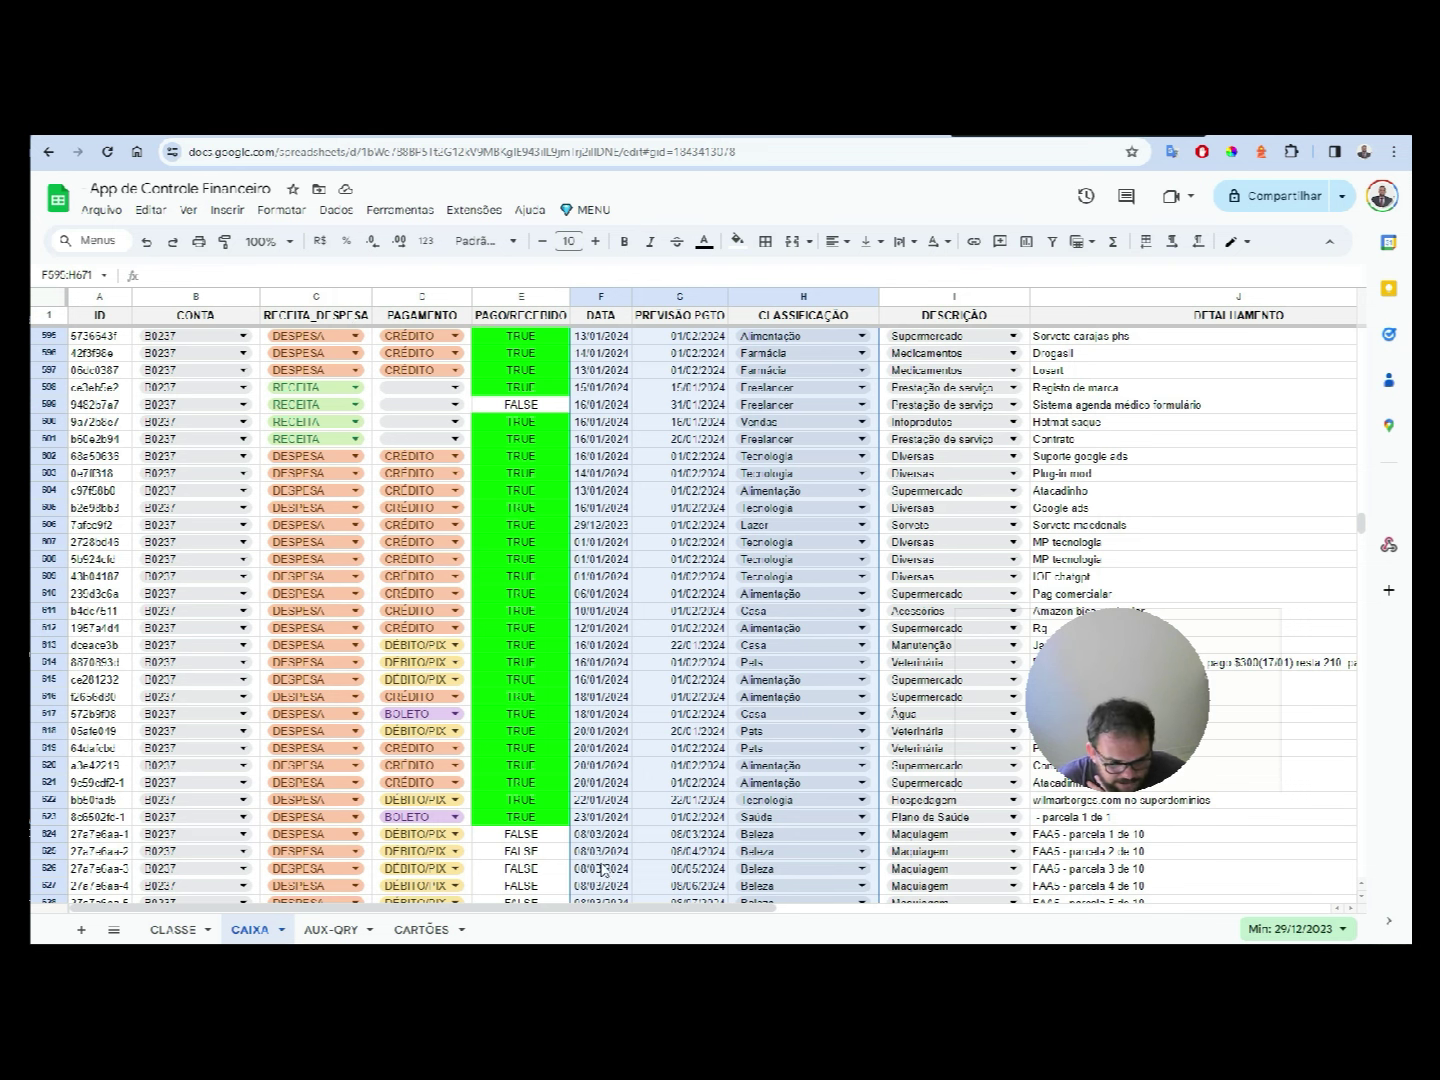
pyautogui.click(511, 136)
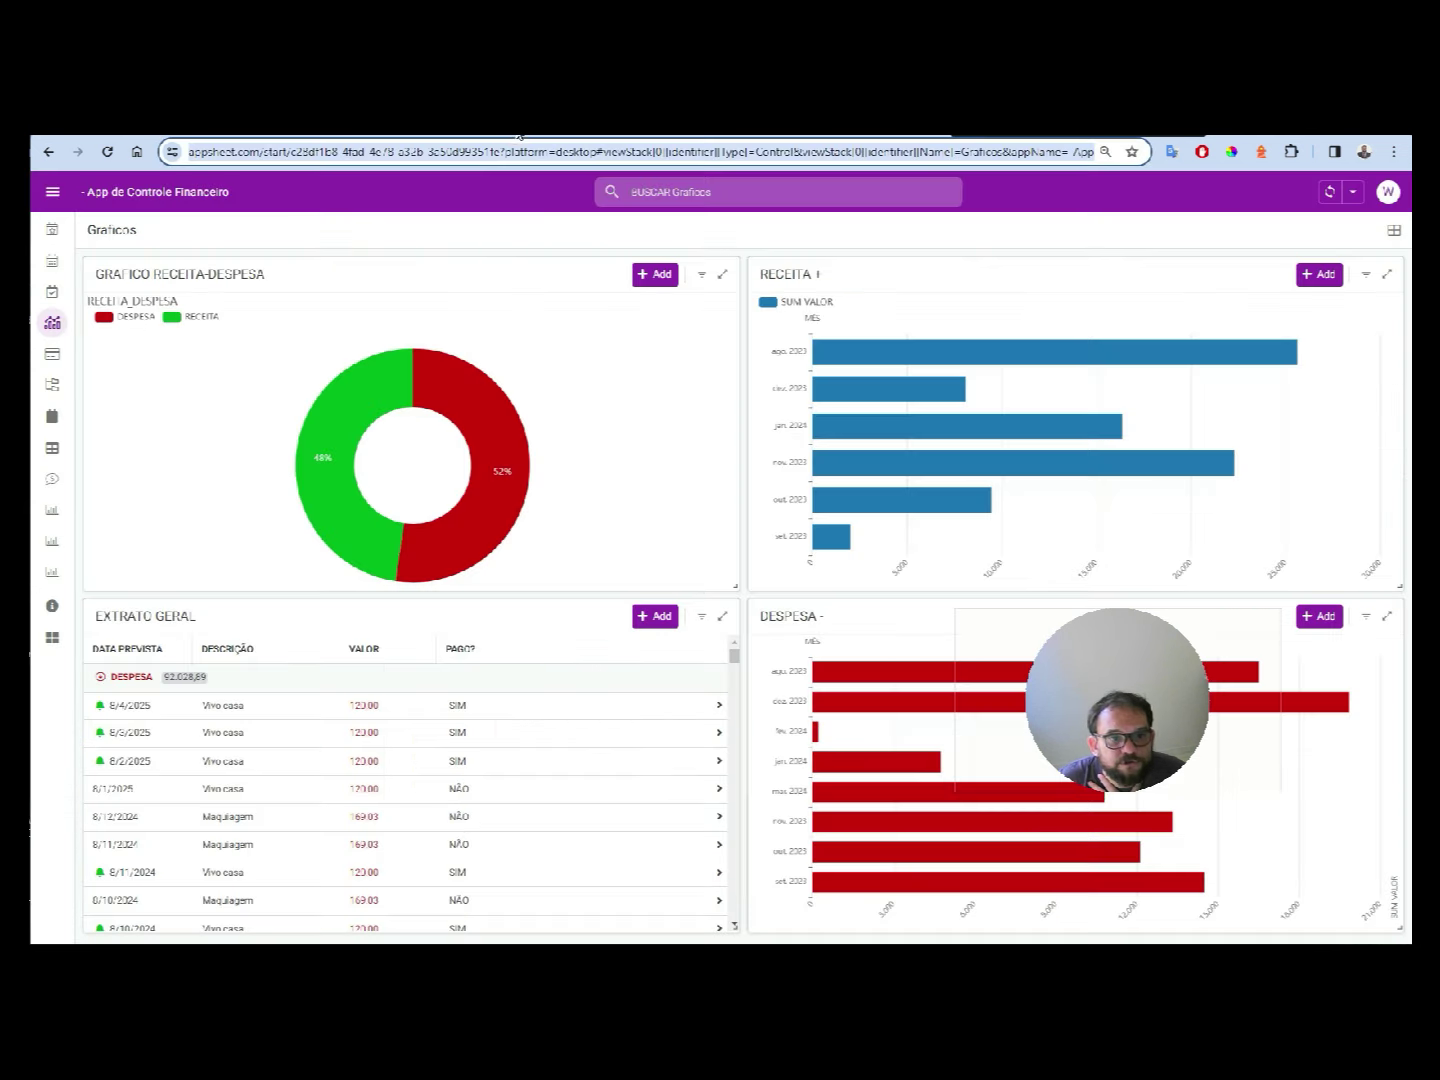
pyautogui.click(700, 136)
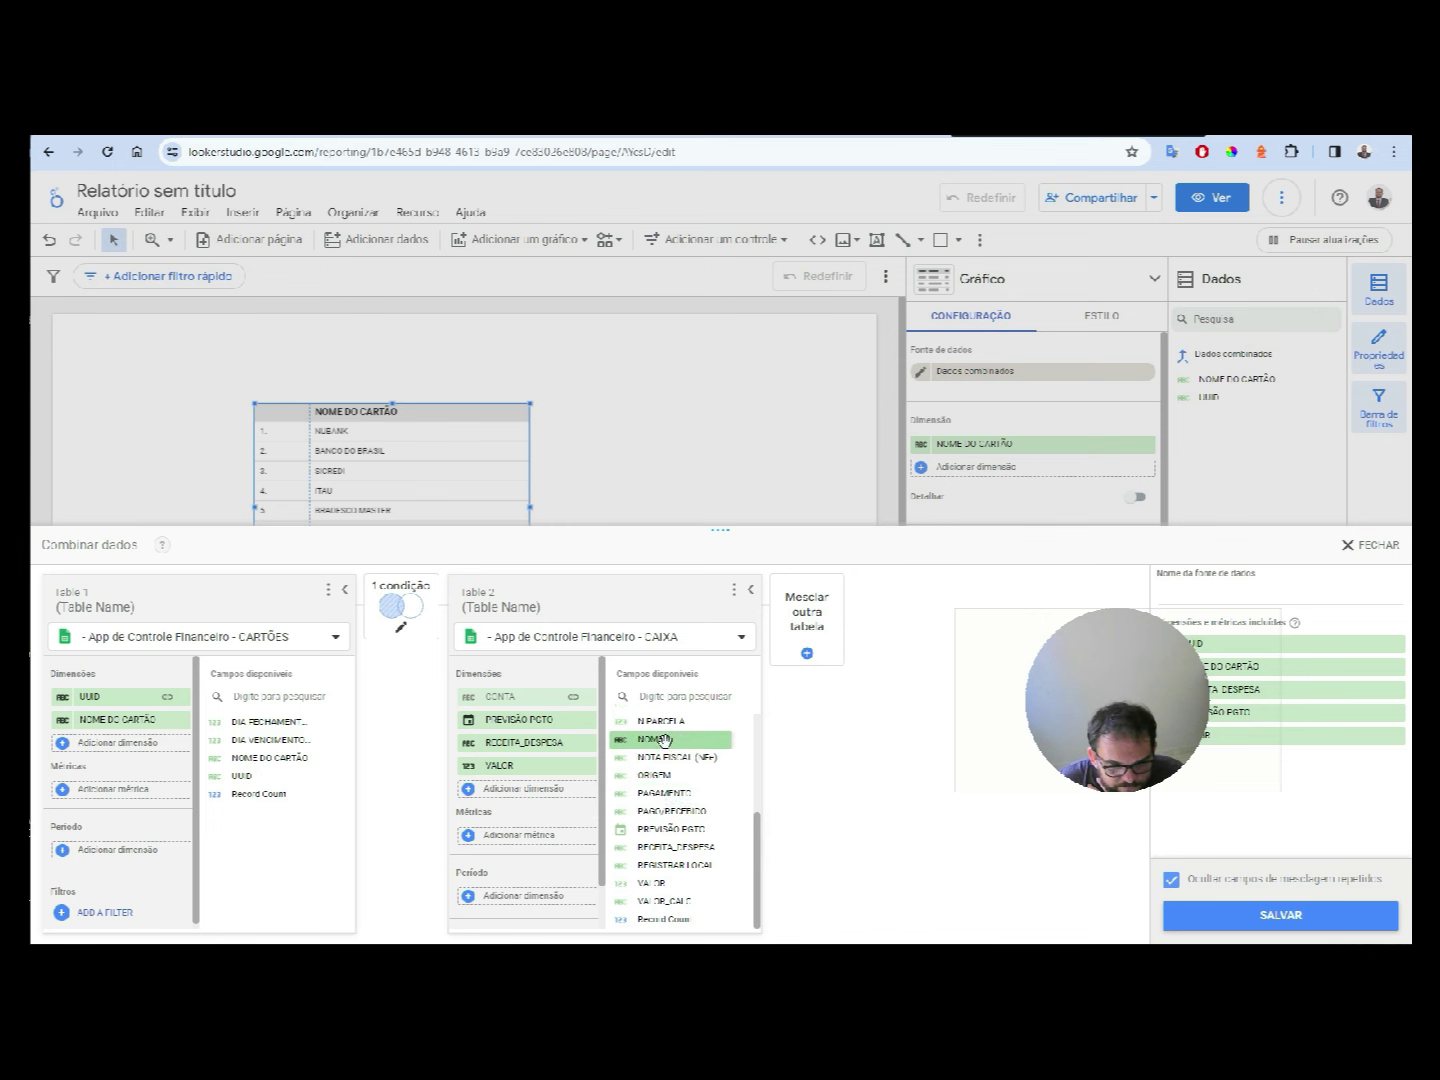
# - Add NOME to the CAIXA table's dimensions in the blend editor
pyautogui.moveTo(662, 741); pyautogui.dragTo(546, 803)
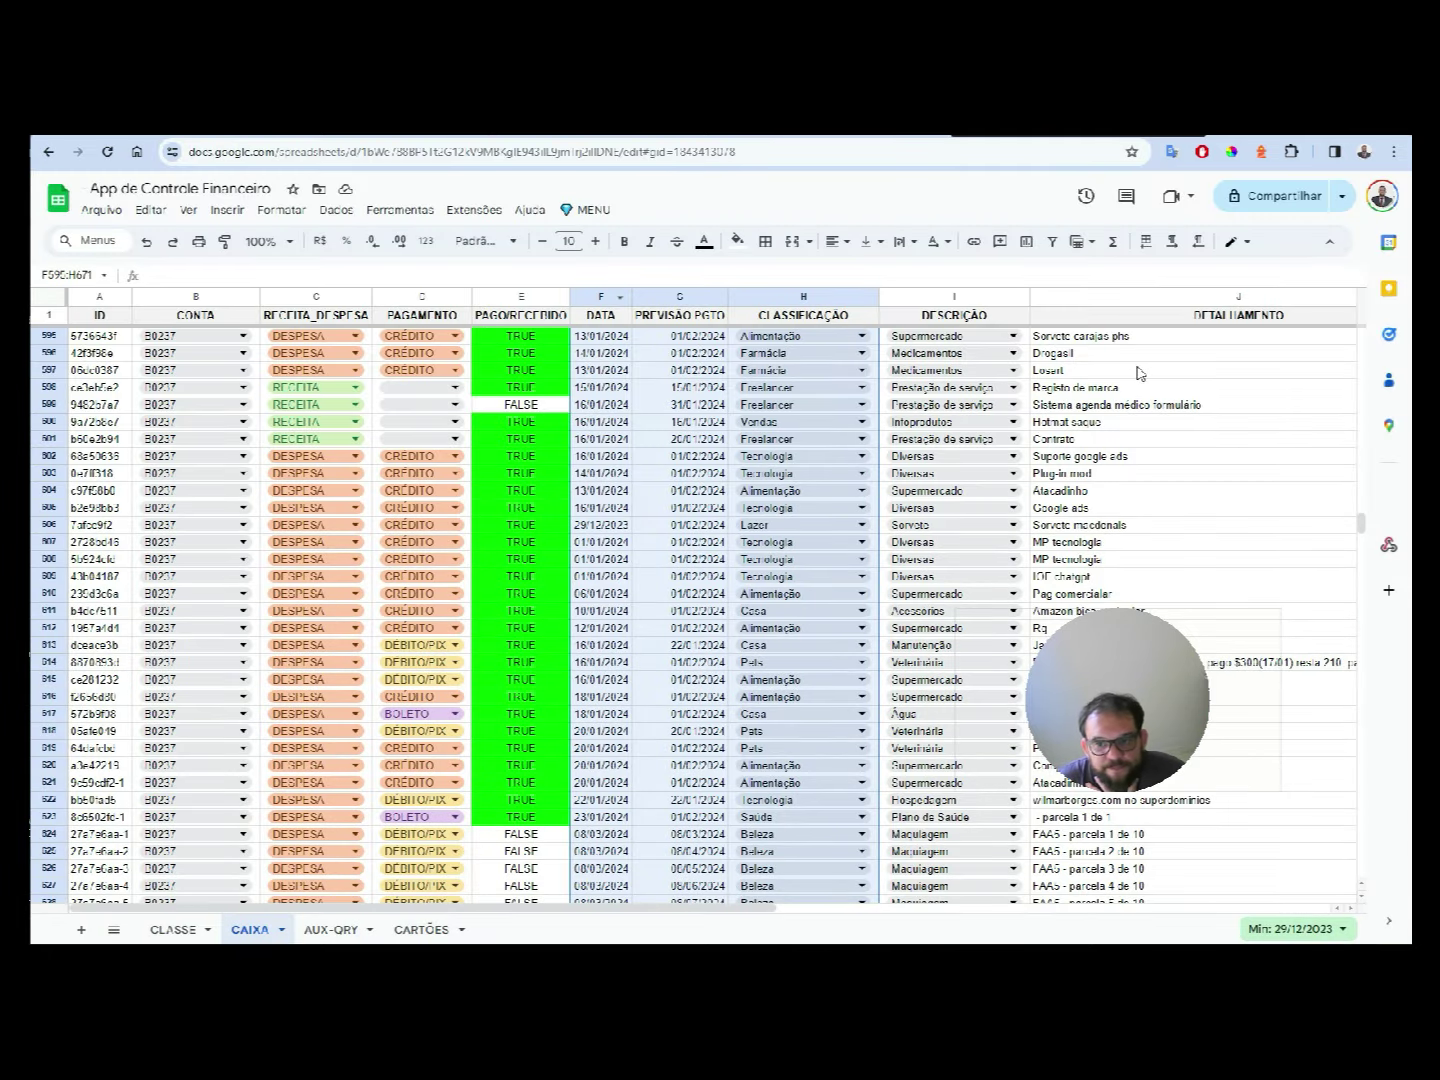
pyautogui.moveTo(1138, 374); pyautogui.dragTo(1211, 391)
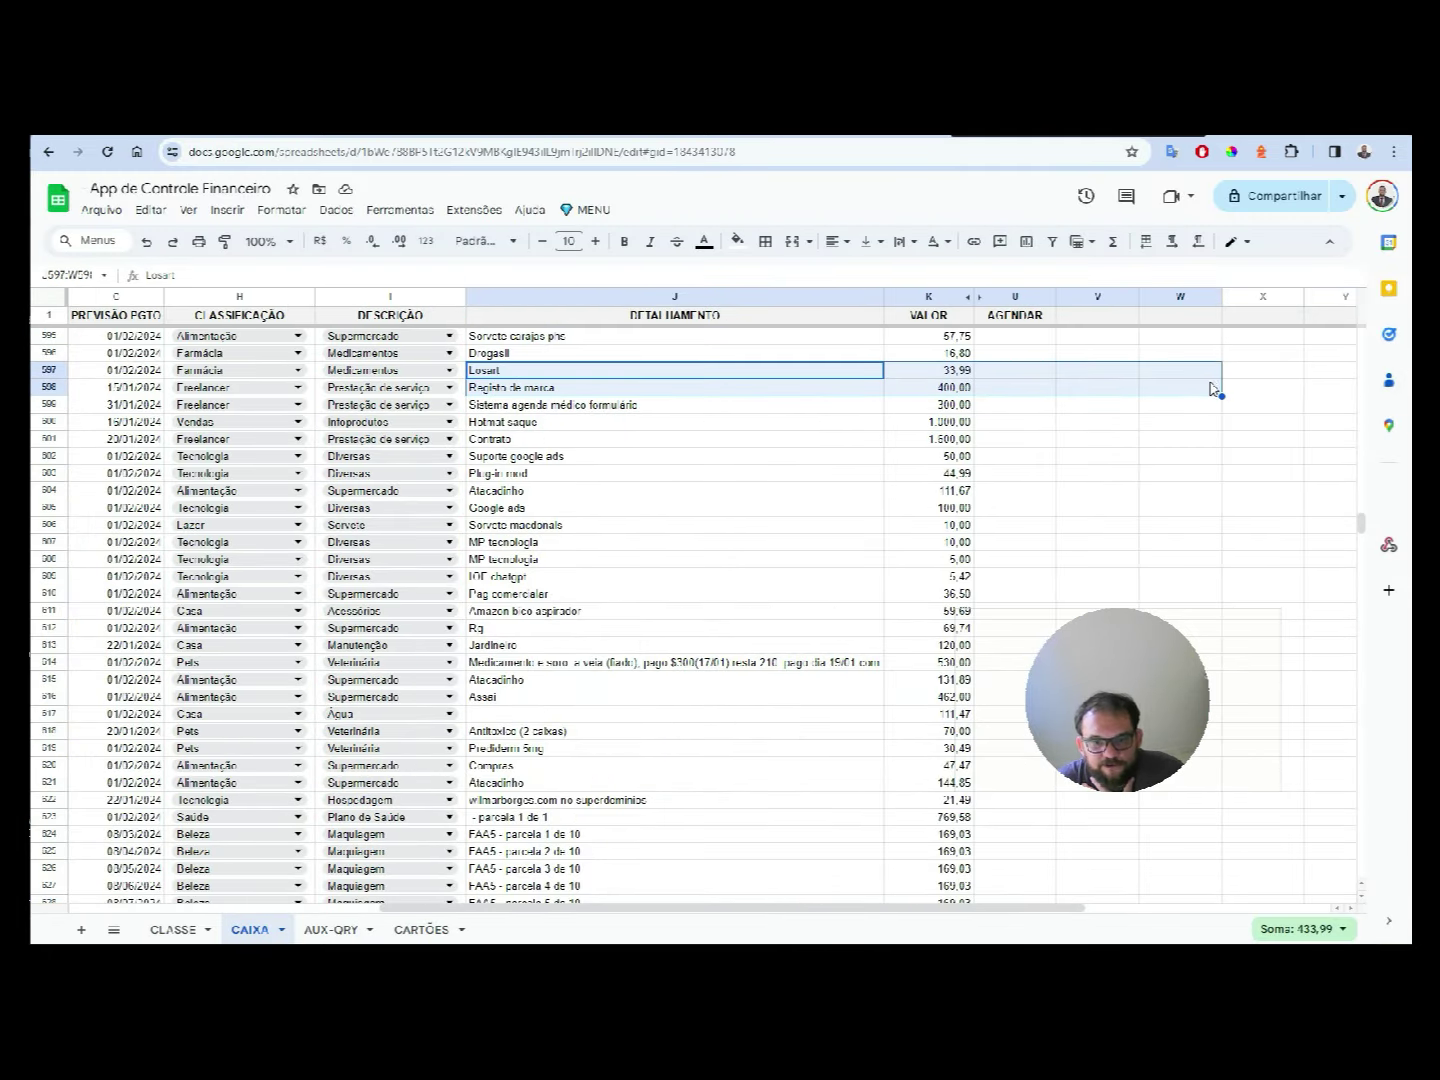
pyautogui.moveTo(1180, 455); pyautogui.dragTo(41, 561)
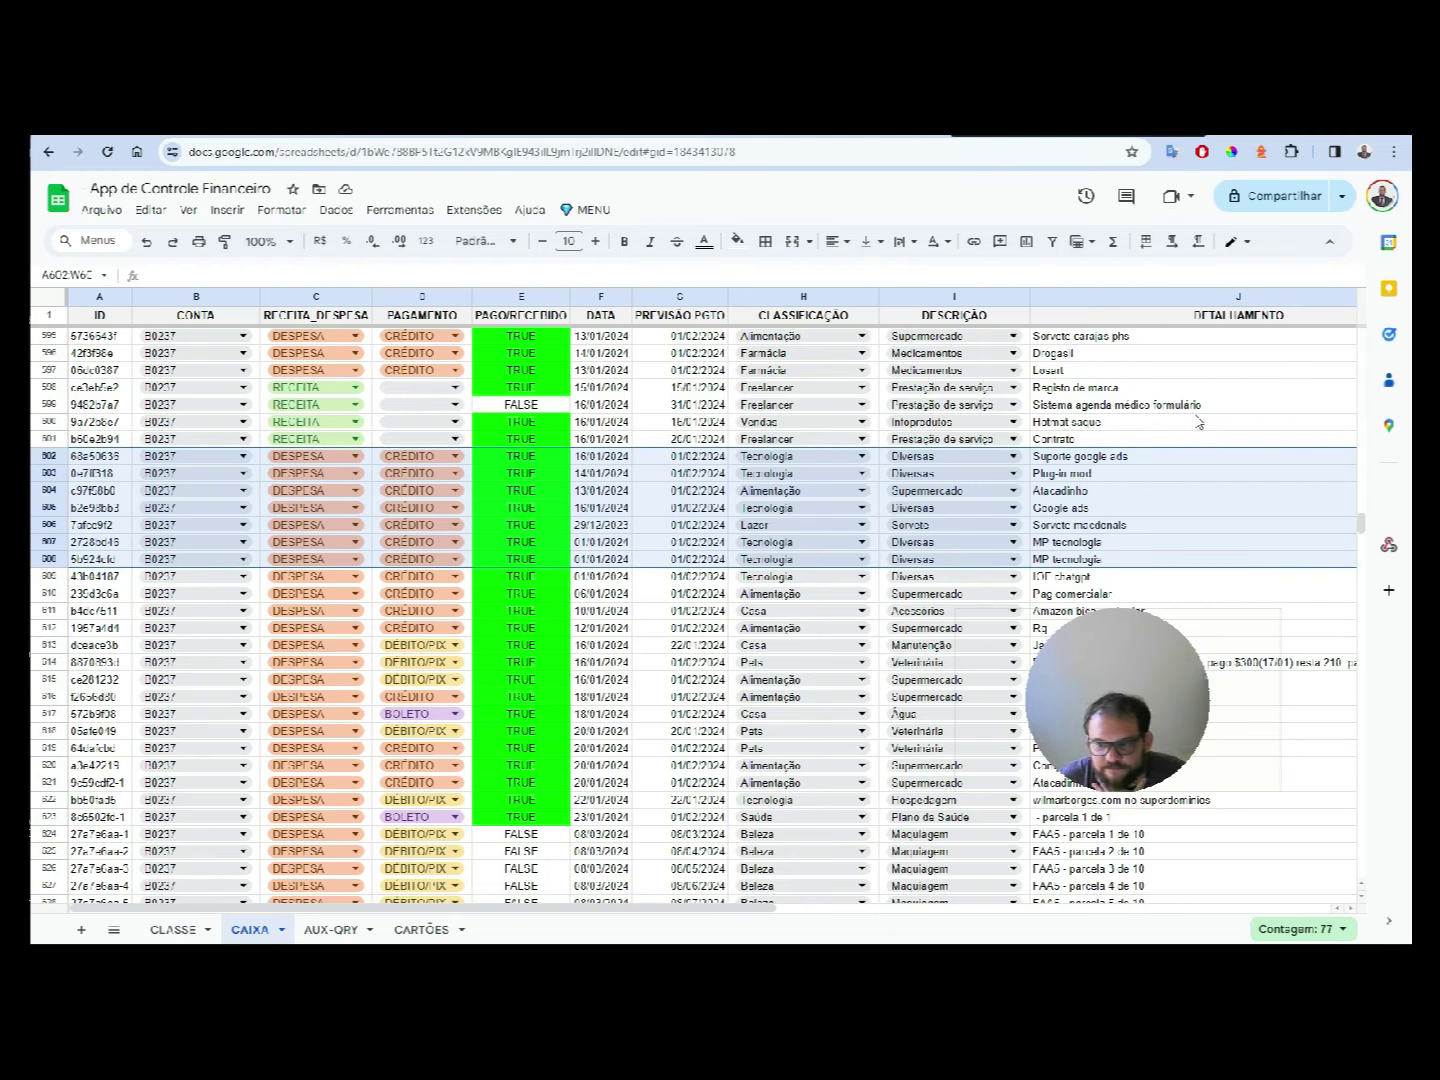
pyautogui.moveTo(1276, 453); pyautogui.dragTo(31, 542)
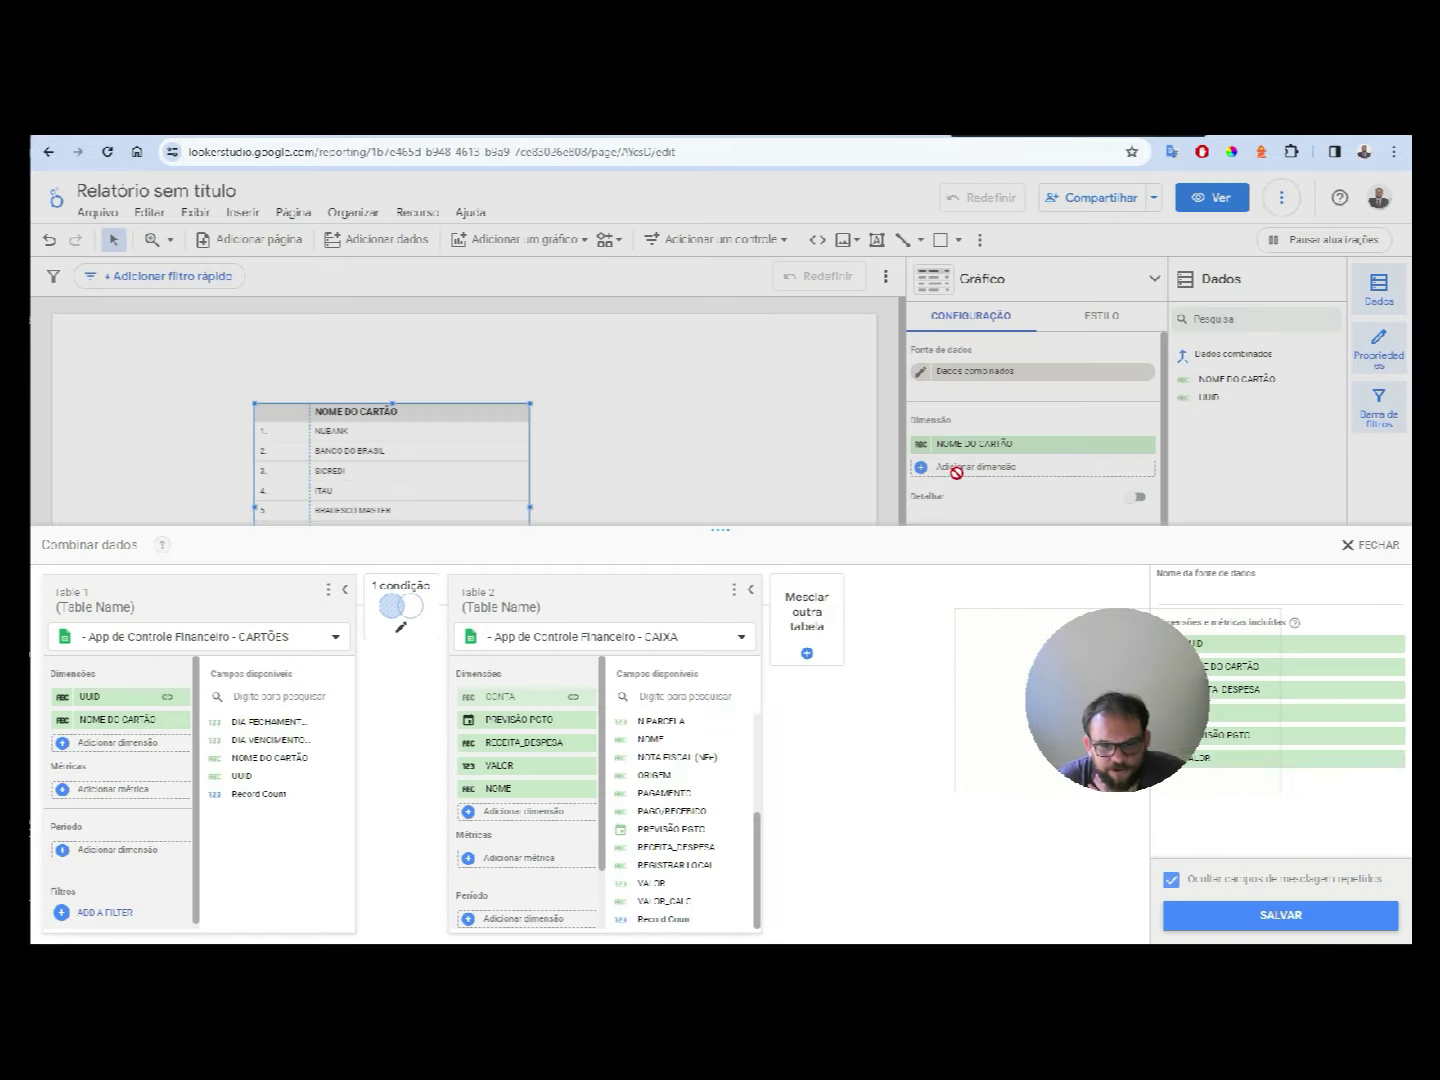
# - Save and close the updated blend, then reload the report
pyautogui.click(1333, 924)
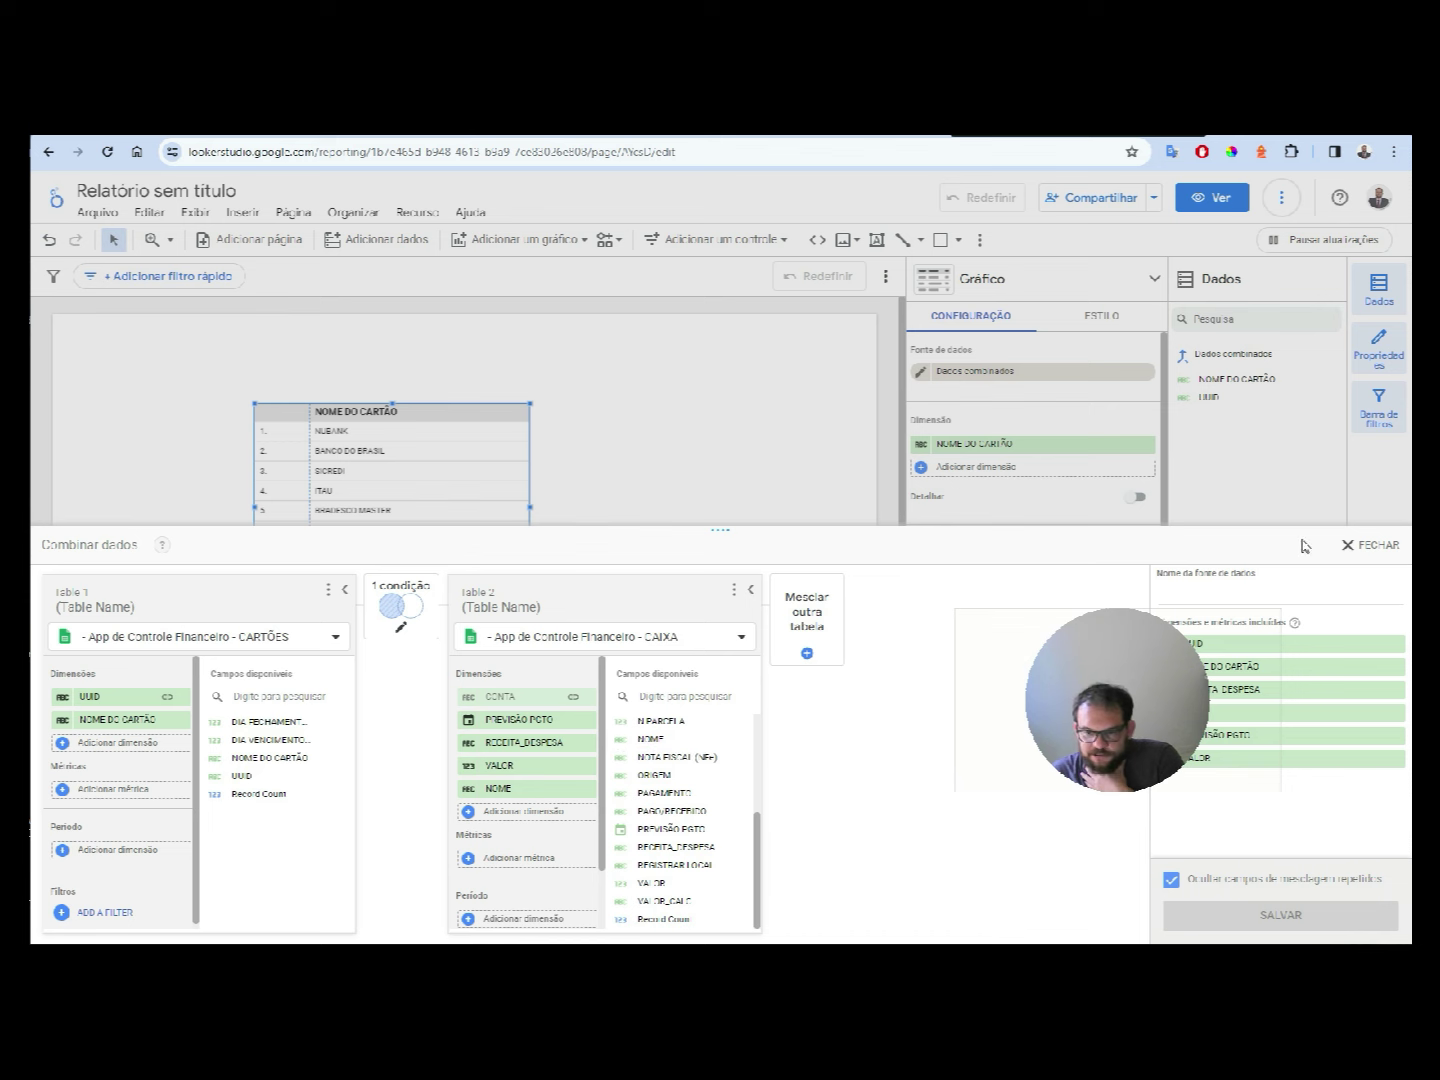
pyautogui.click(1360, 545)
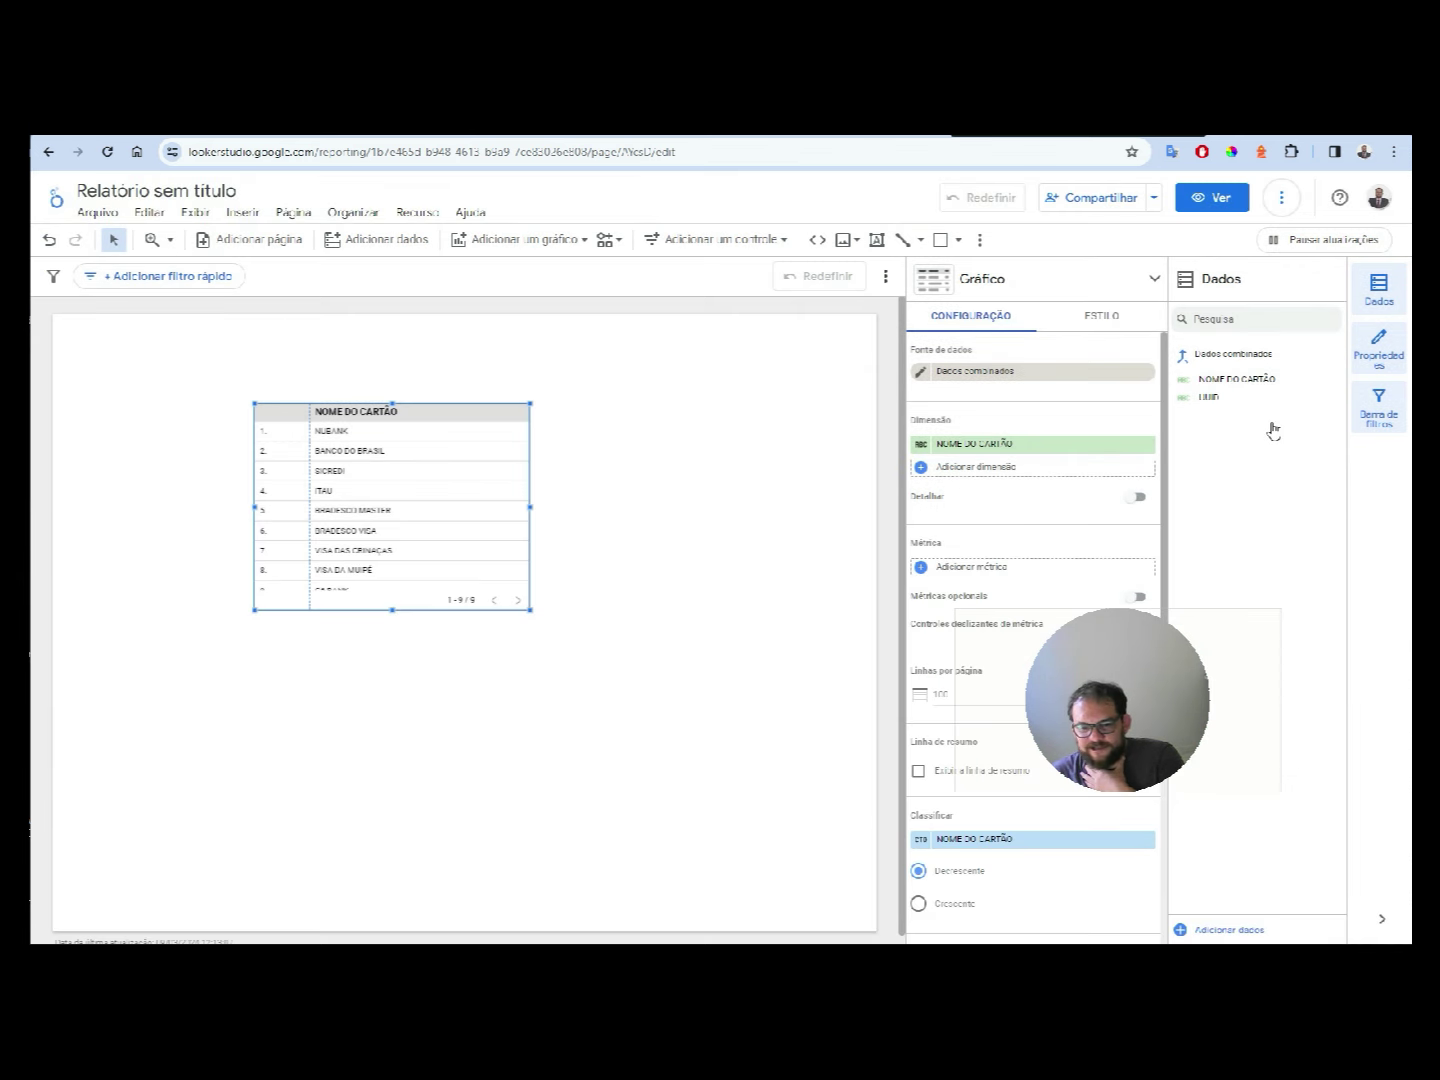
pyautogui.click(1073, 706)
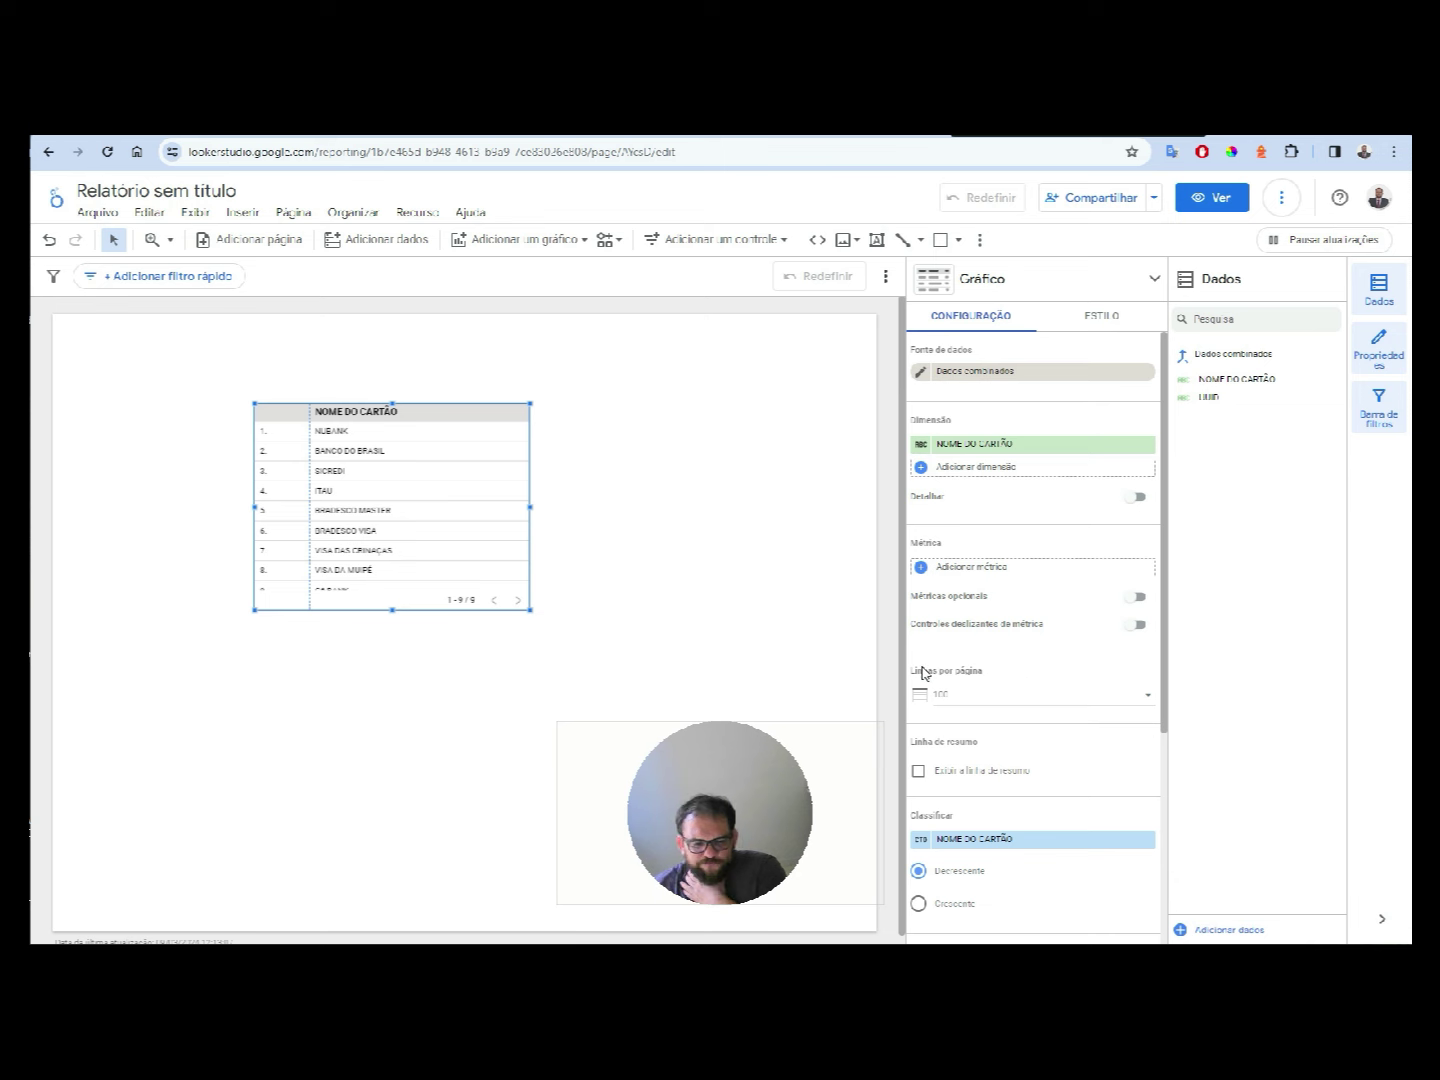
pyautogui.click(113, 153)
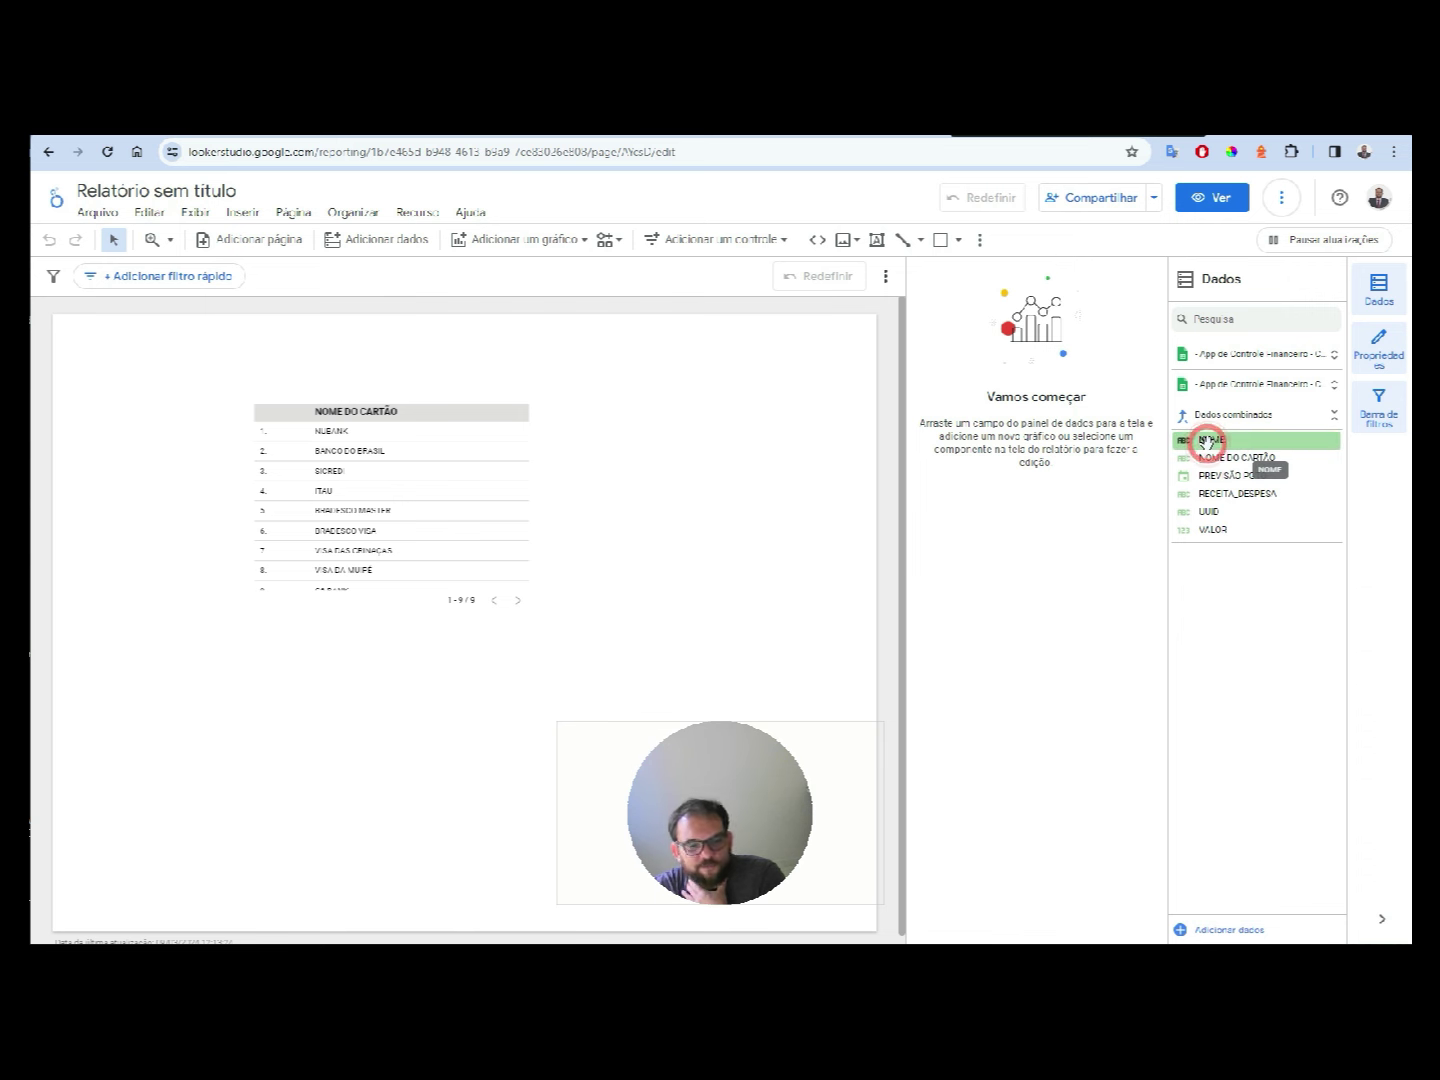
# - Add NOME as the table's second dimension and widen the table to fit it
pyautogui.click(484, 604)
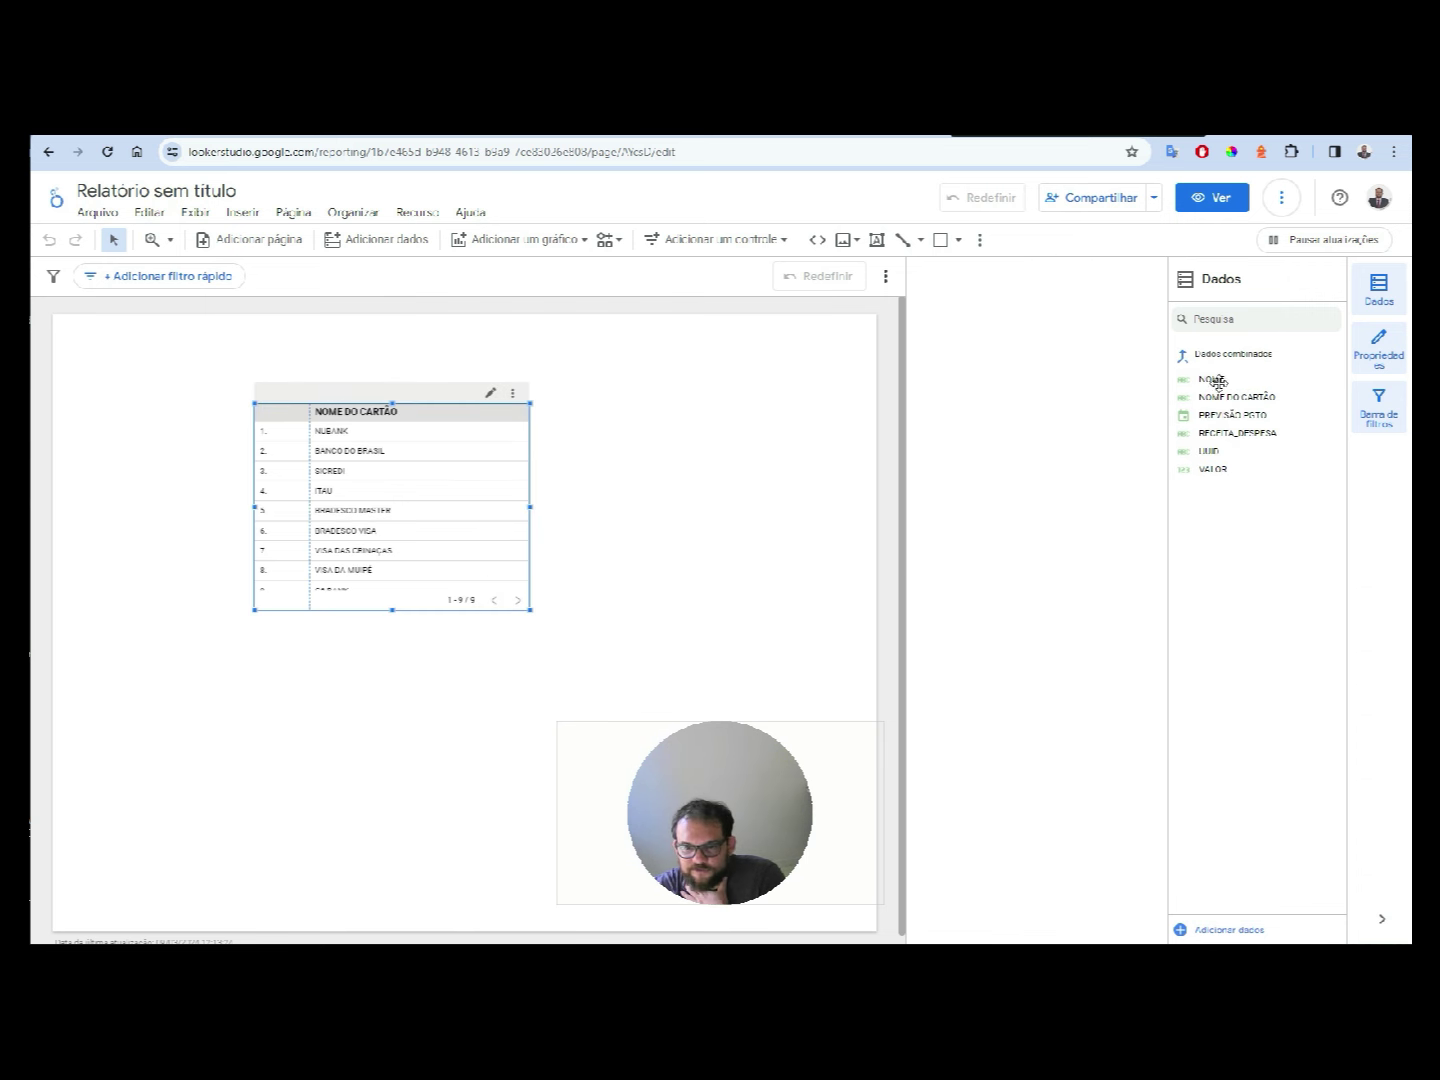
pyautogui.moveTo(1200, 374); pyautogui.dragTo(940, 465)
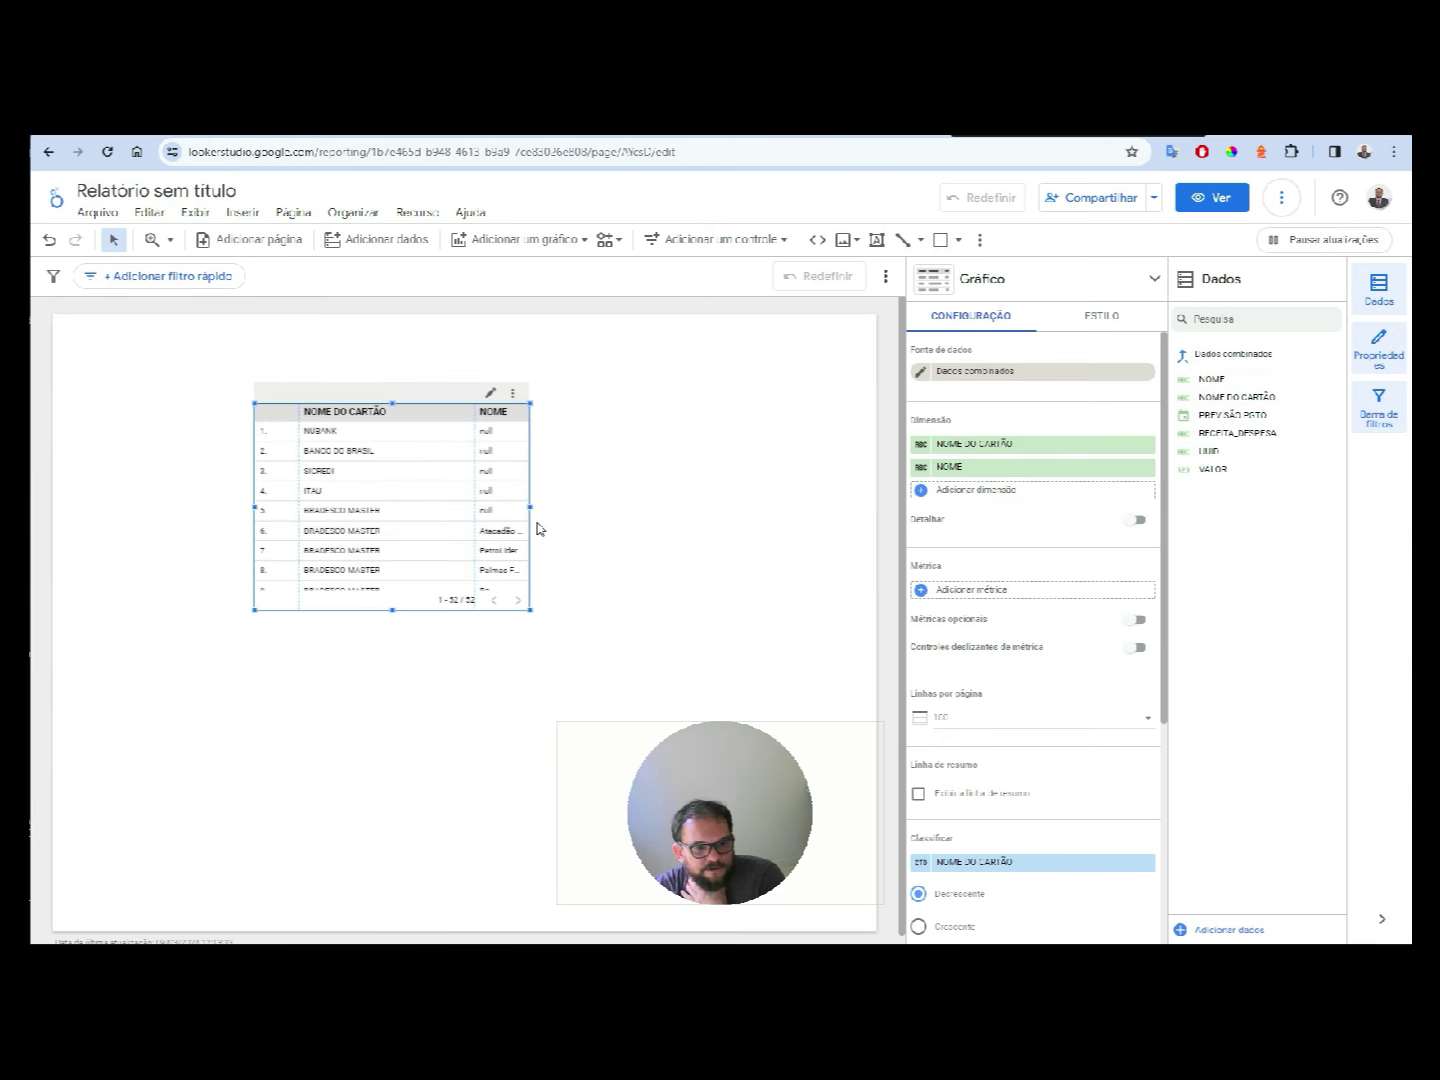
pyautogui.moveTo(530, 509)
pyautogui.mouseDown()
pyautogui.moveTo(660, 508)
pyautogui.moveTo(476, 490)
pyautogui.mouseUp()
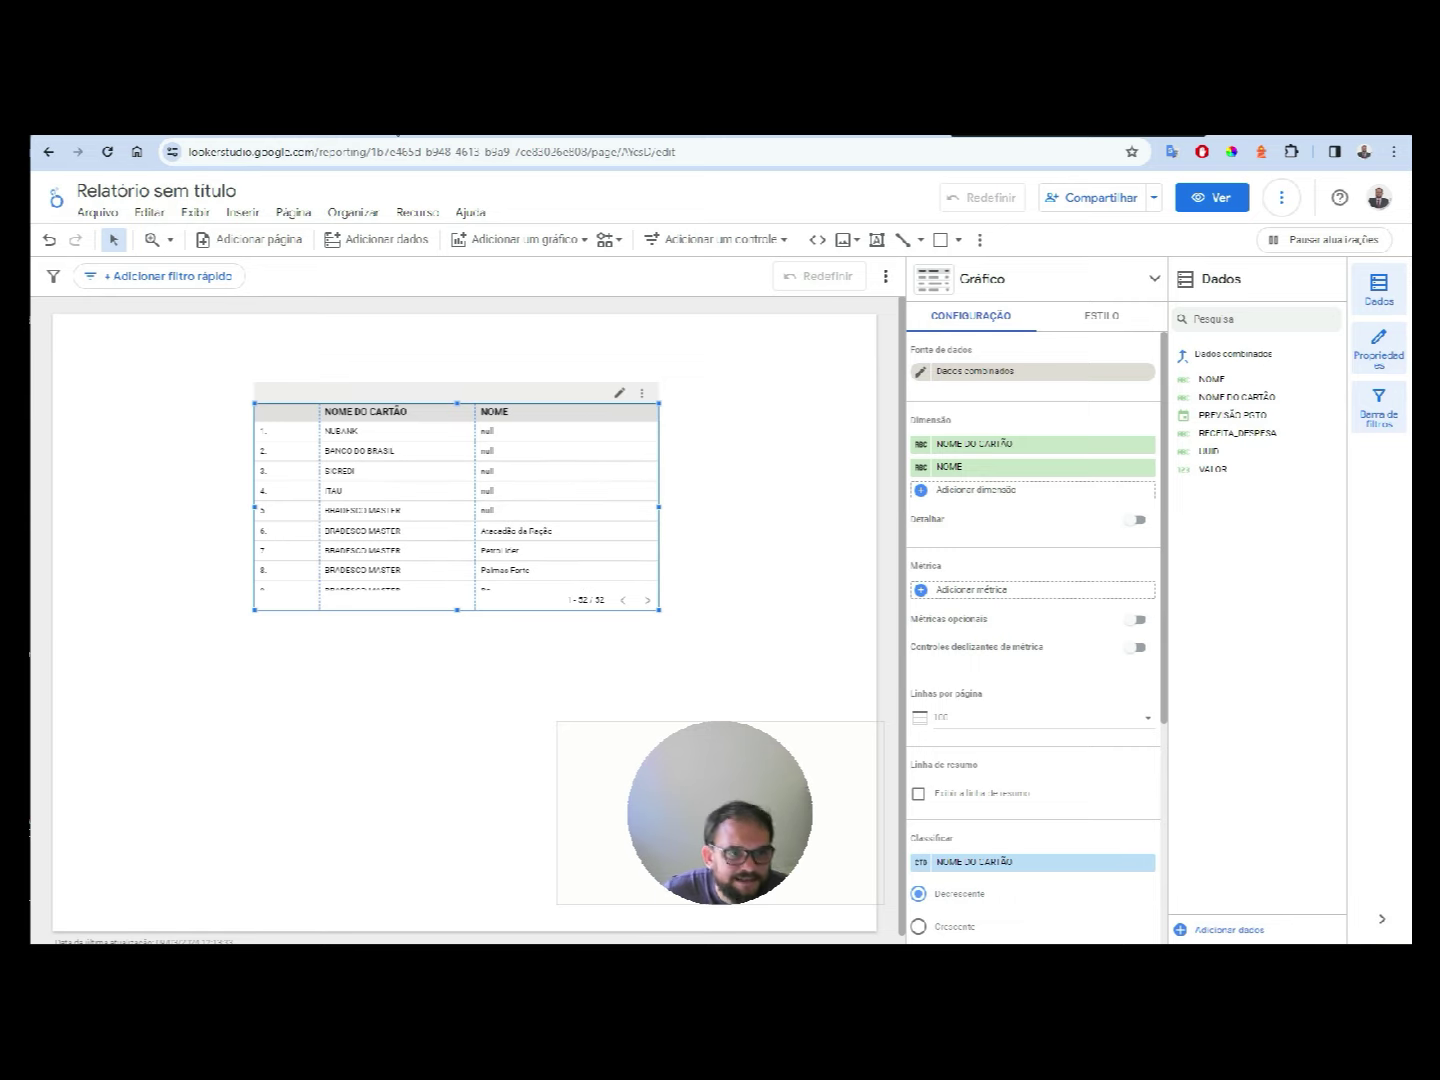
pyautogui.hotkey('ctrl', 'Tab')
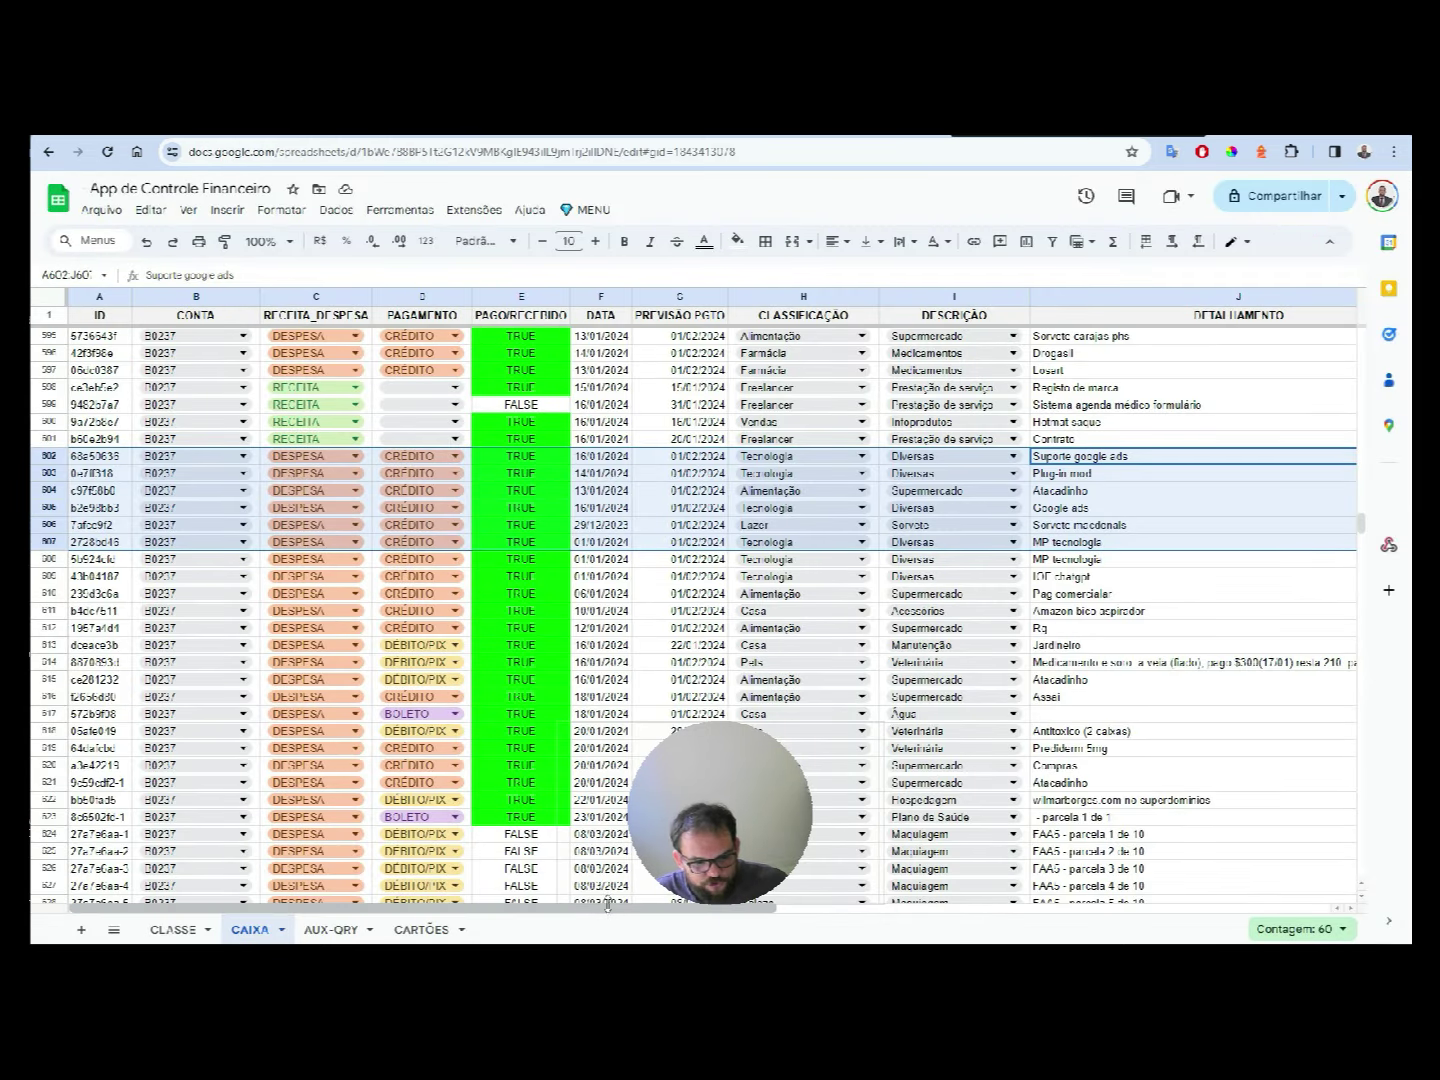
# - Unhide columns L–T on the CAIXA sheet and select the NOME column Q
pyautogui.moveTo(608, 903); pyautogui.dragTo(985, 903)
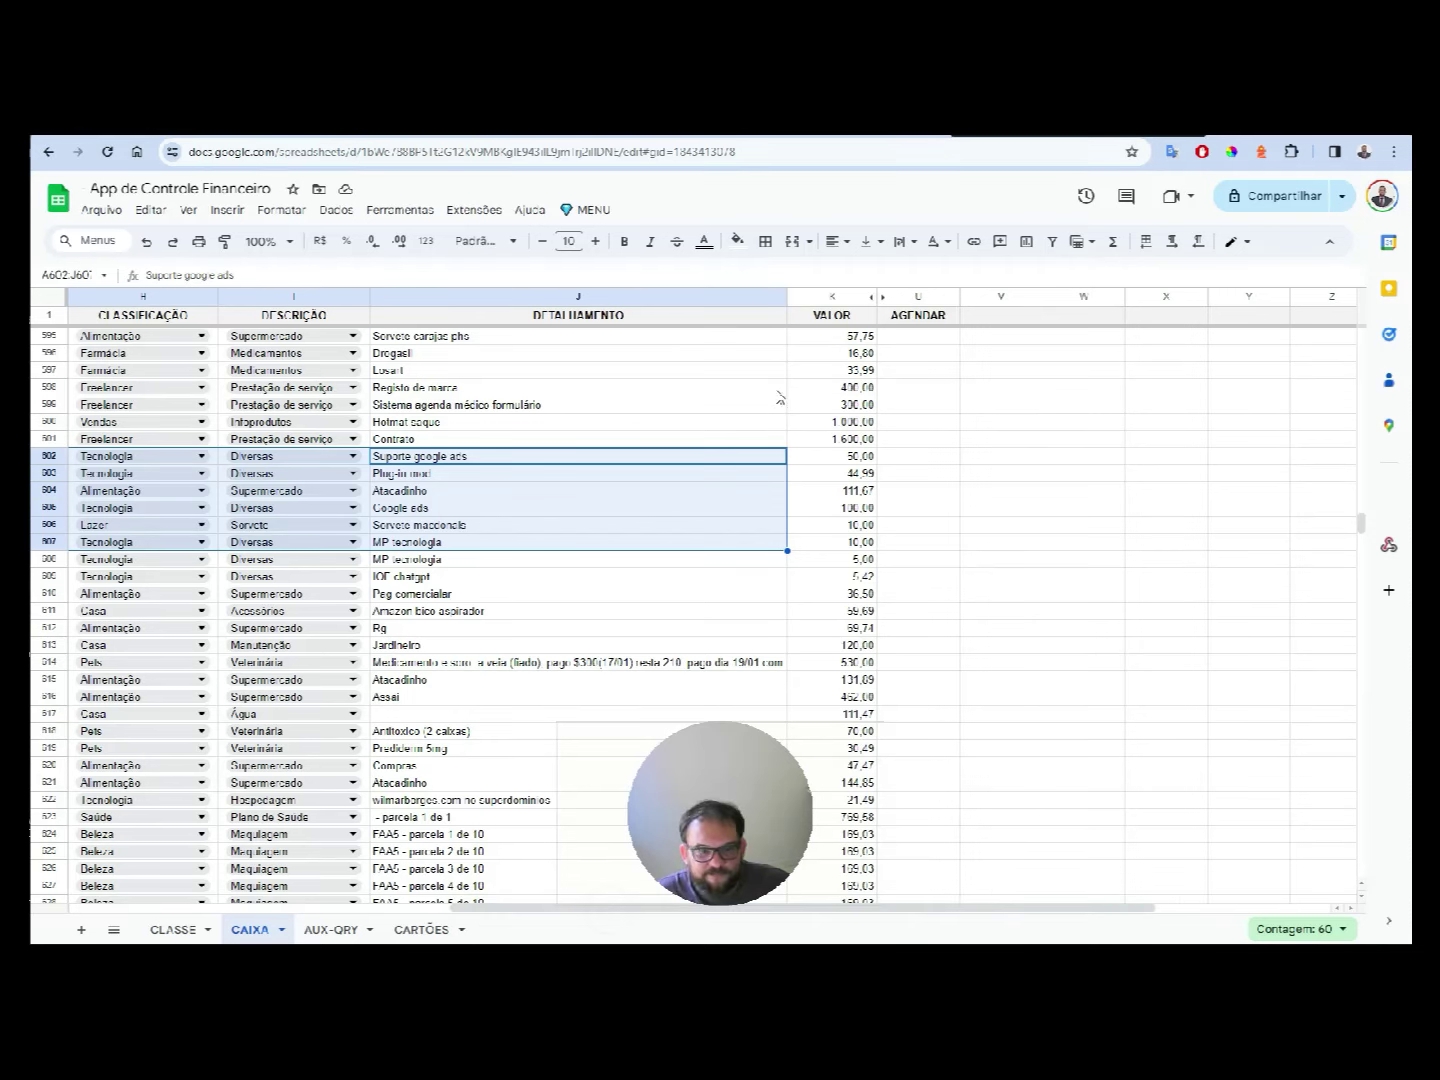
pyautogui.click(884, 299)
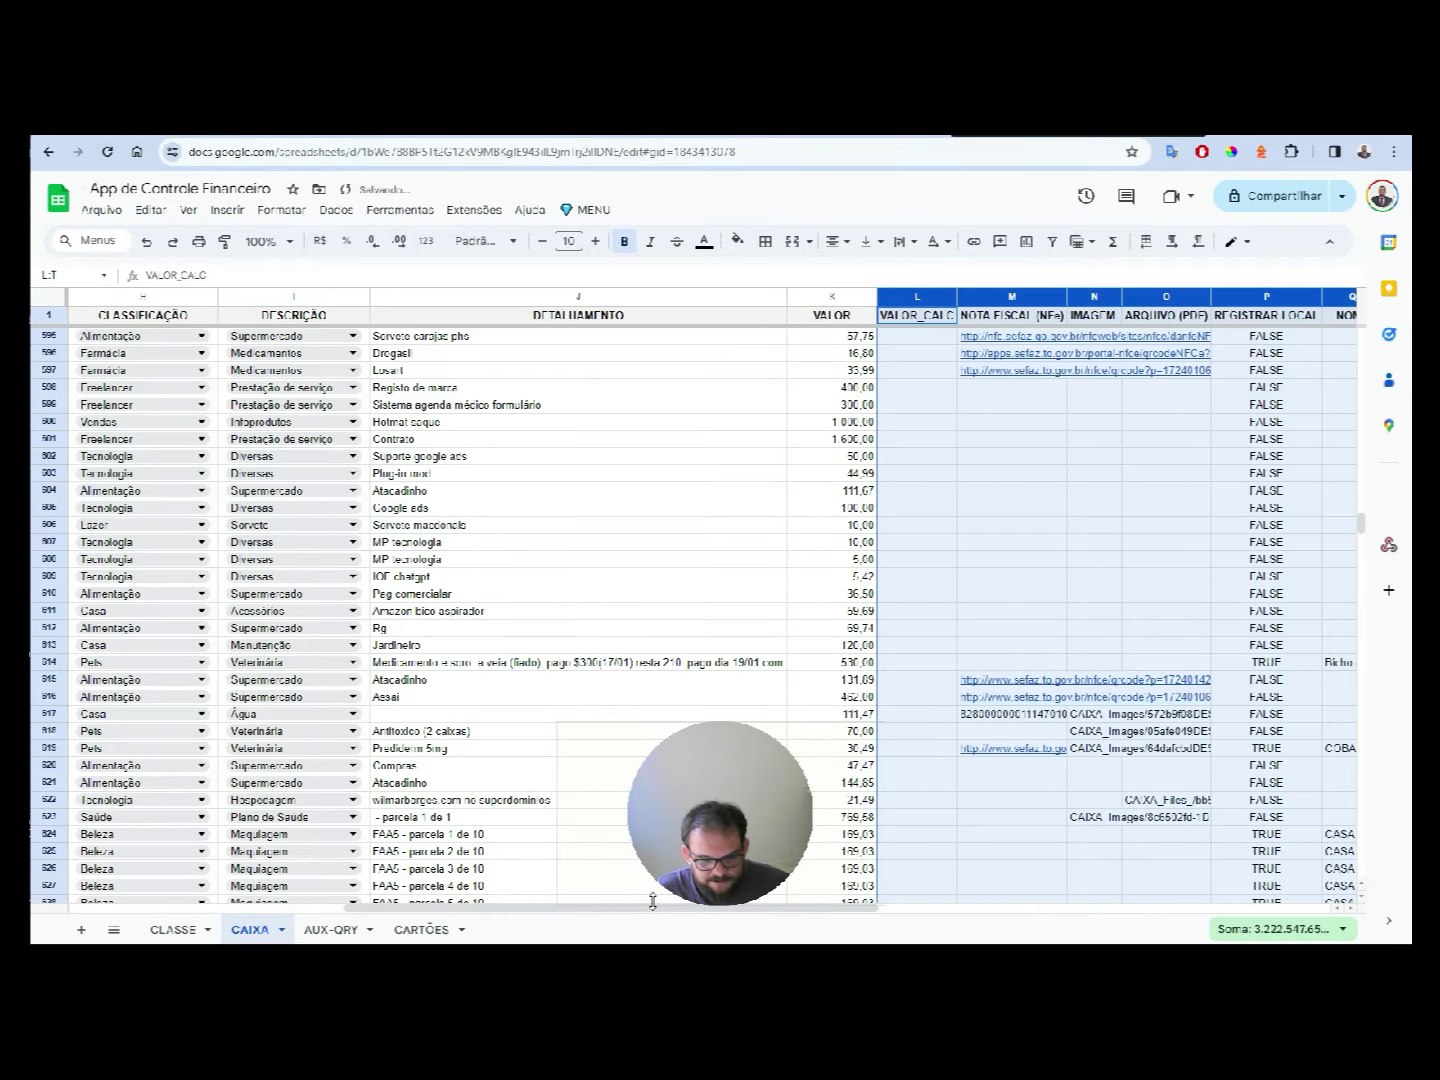
pyautogui.moveTo(649, 905); pyautogui.dragTo(1037, 881)
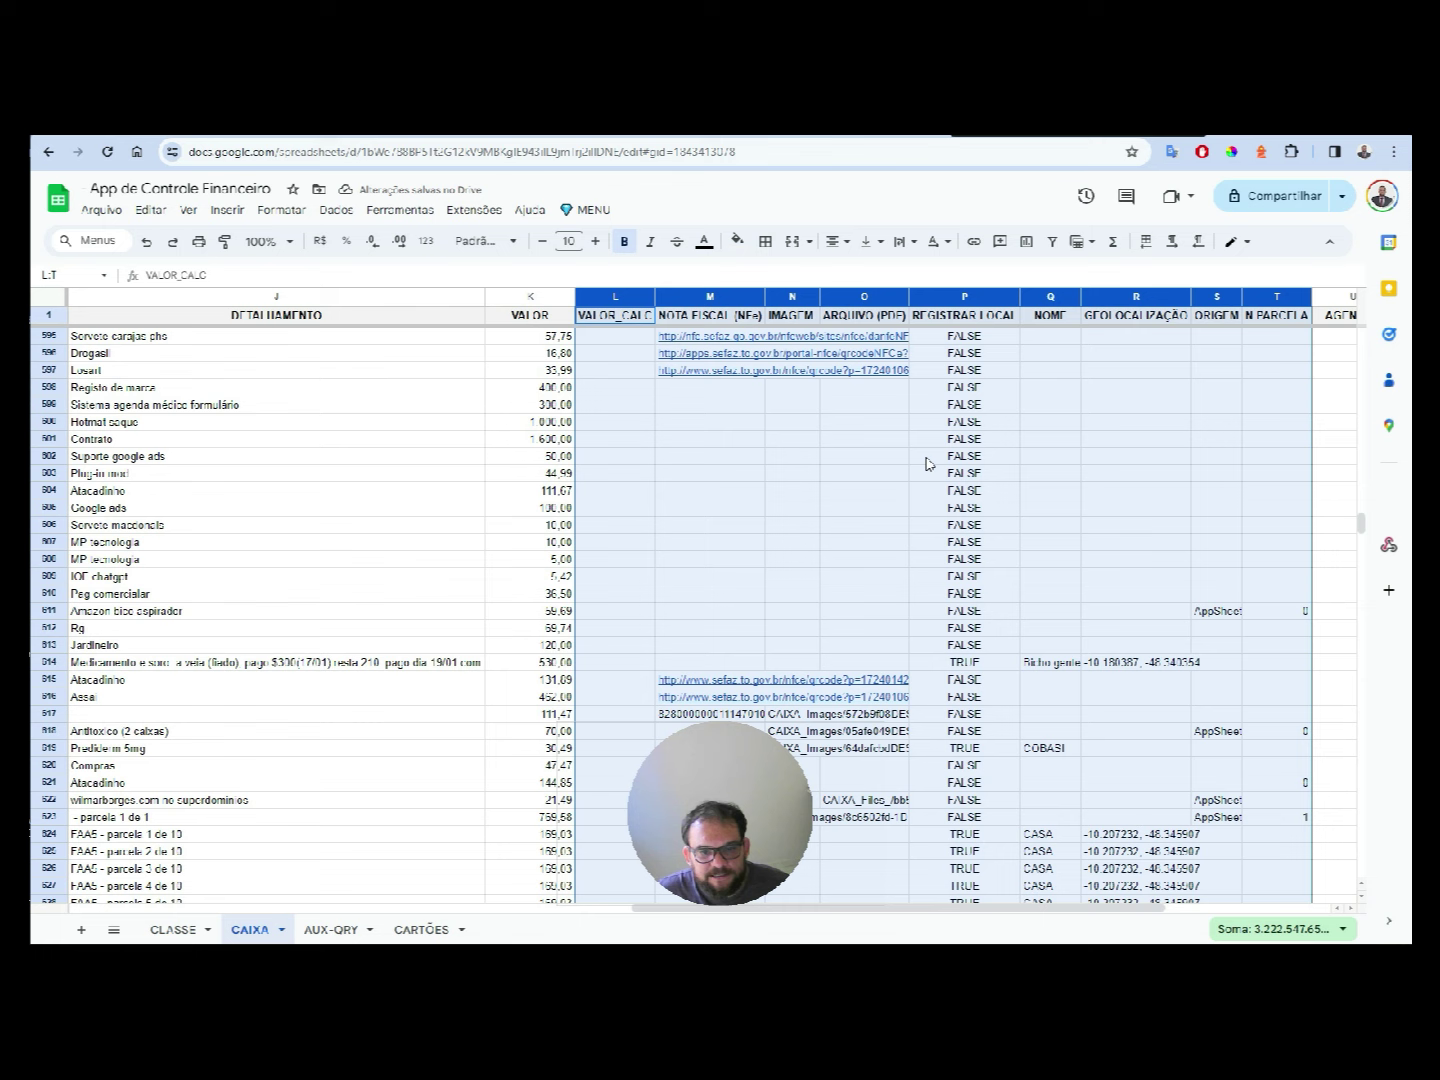
pyautogui.click(1048, 404)
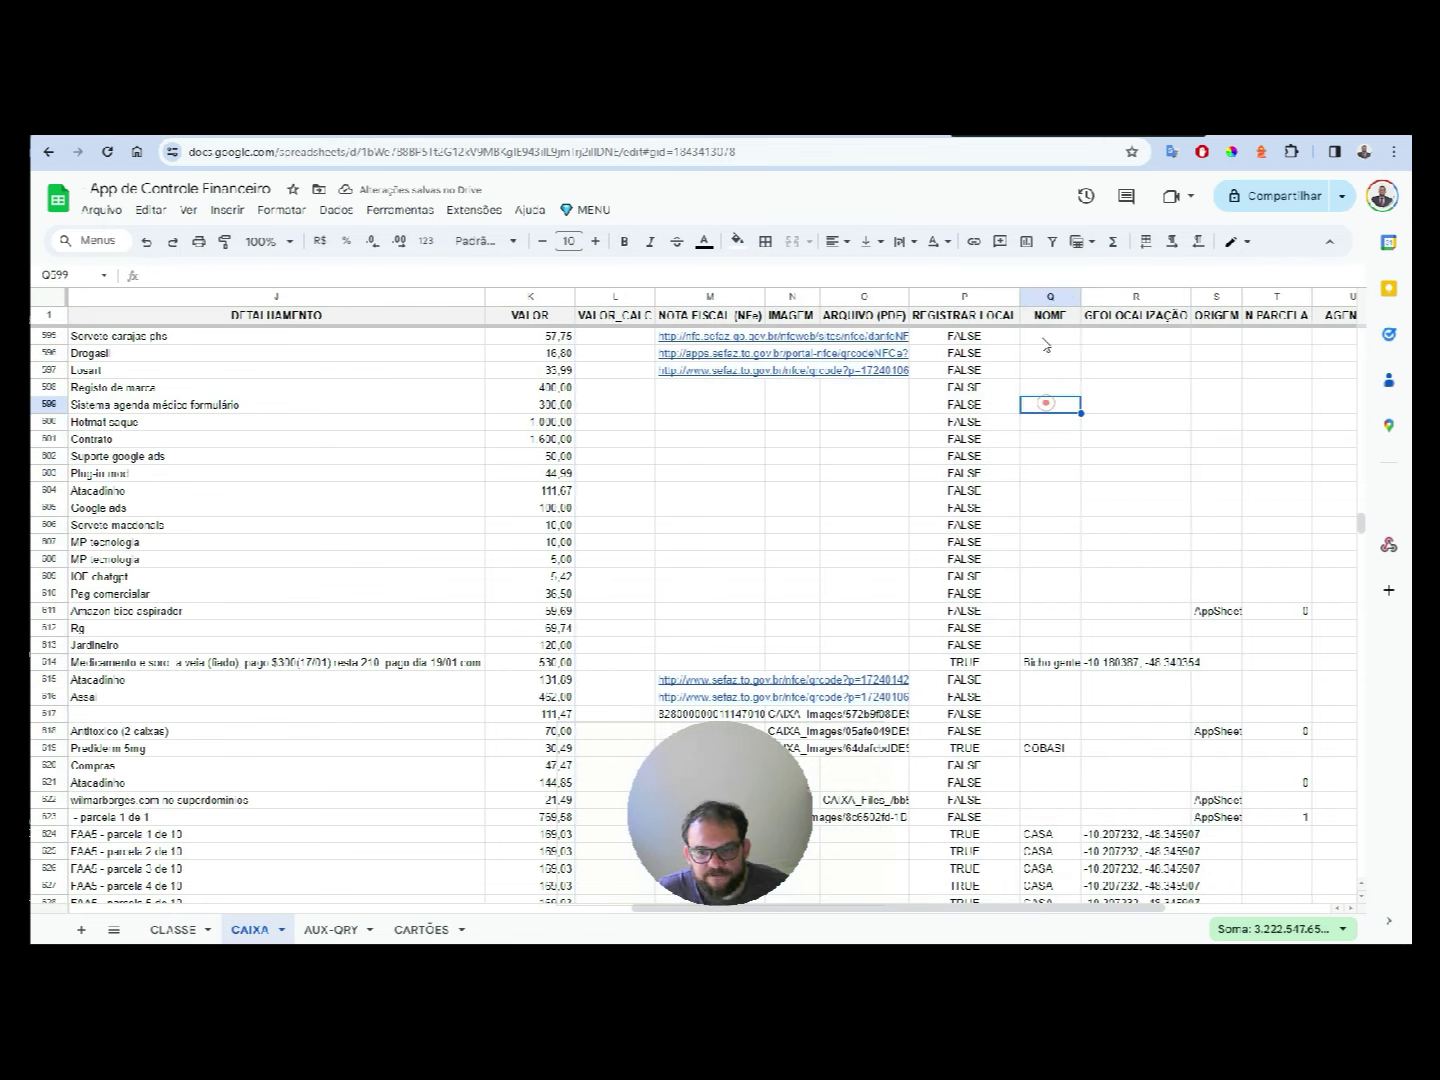
pyautogui.click(1050, 299)
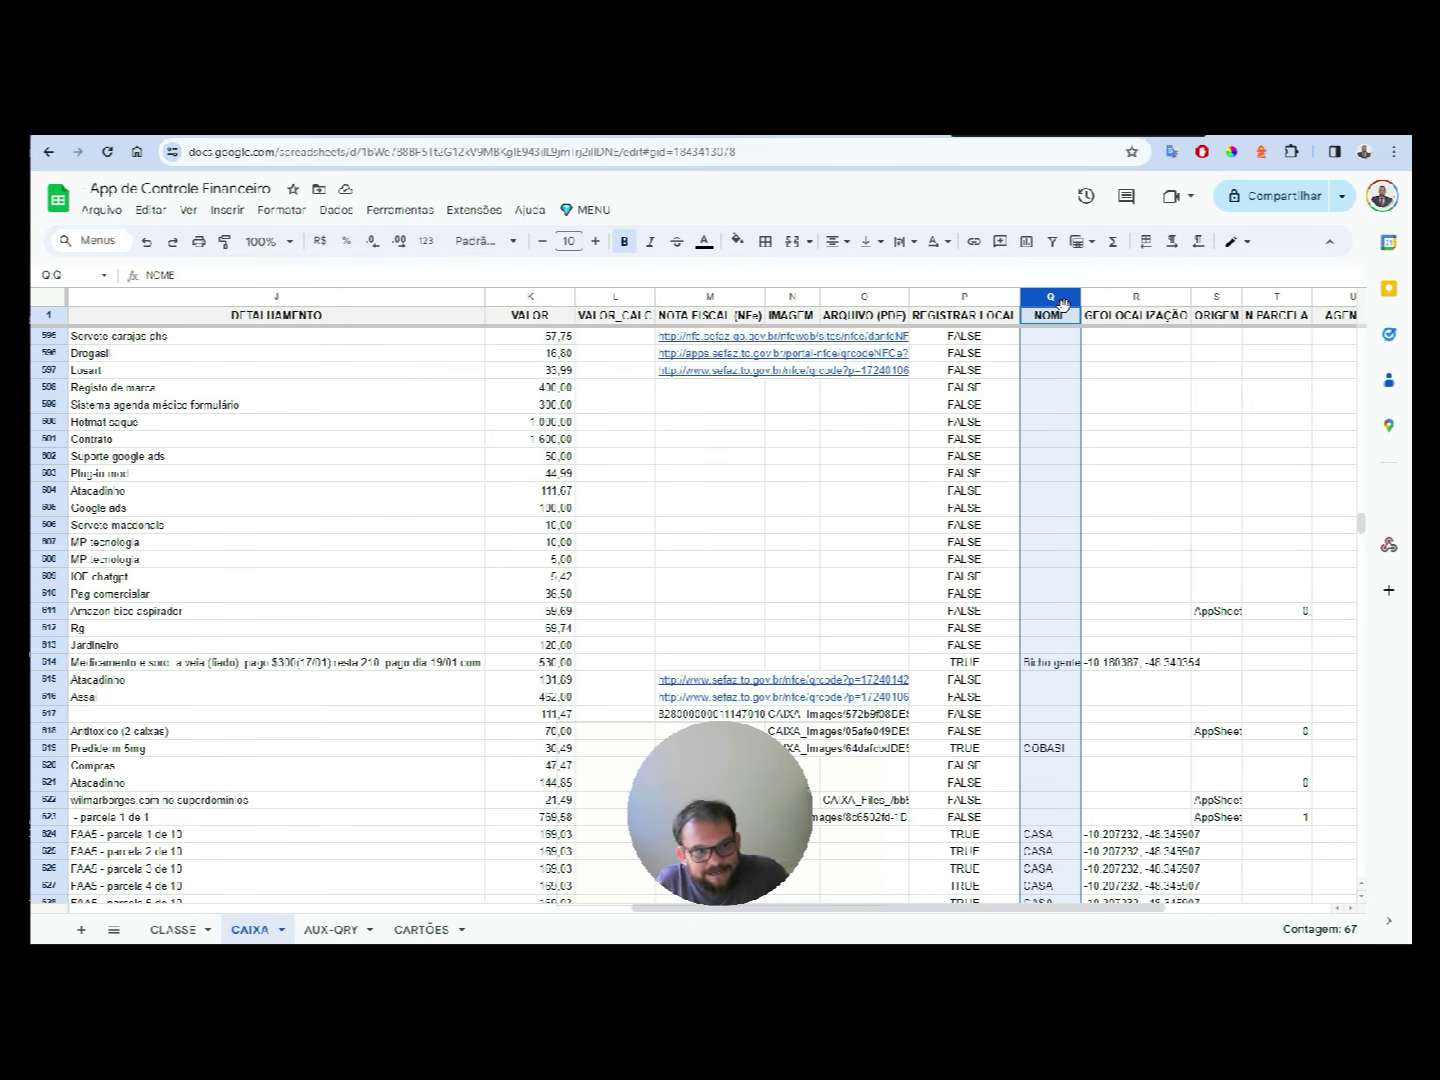
pyautogui.hotkey('ctrl', 'Tab')
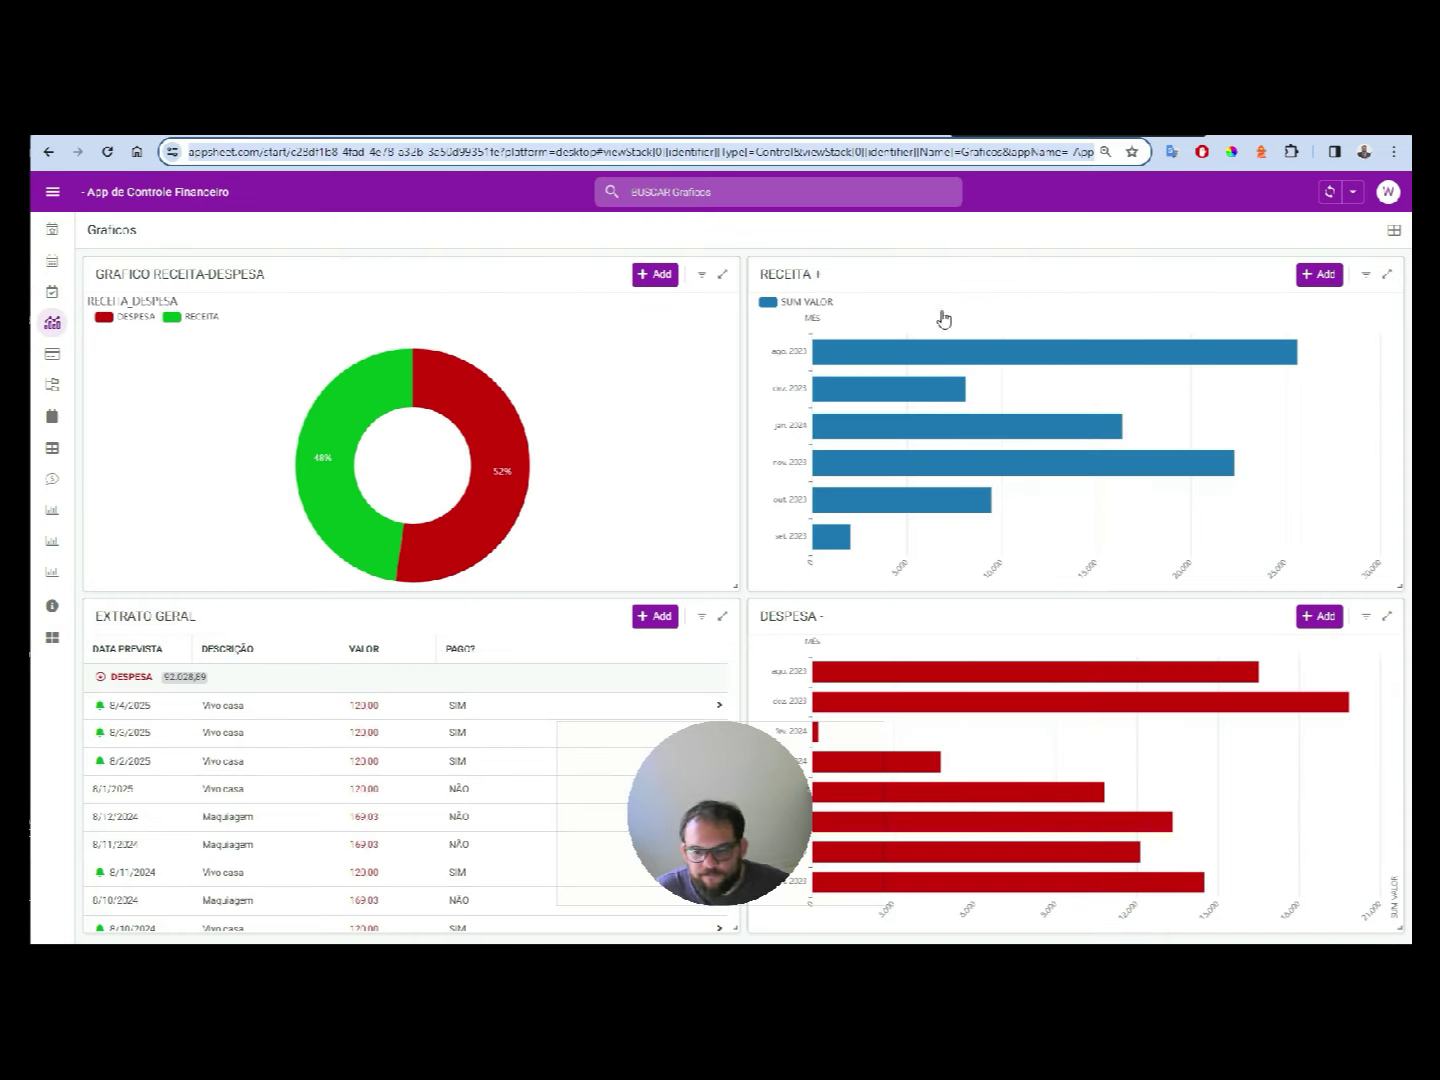
# - Start a new MARÇO expense for NUBANK, left unpaid, with CRÉDITO as payment method
pyautogui.click(44, 236)
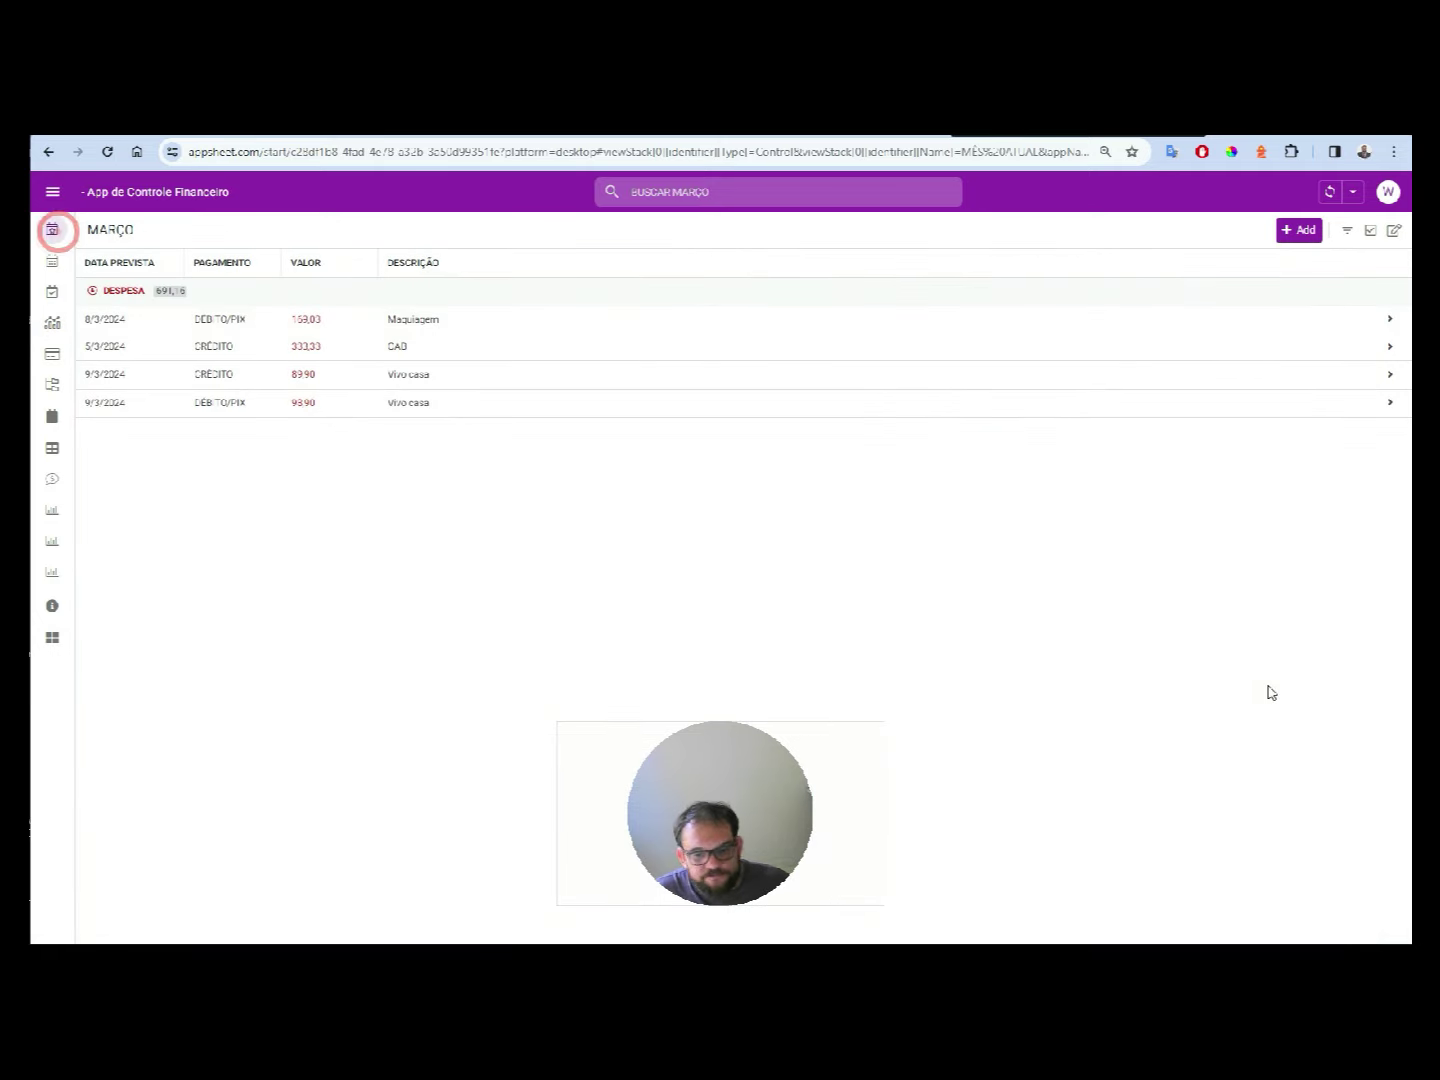
pyautogui.click(1288, 230)
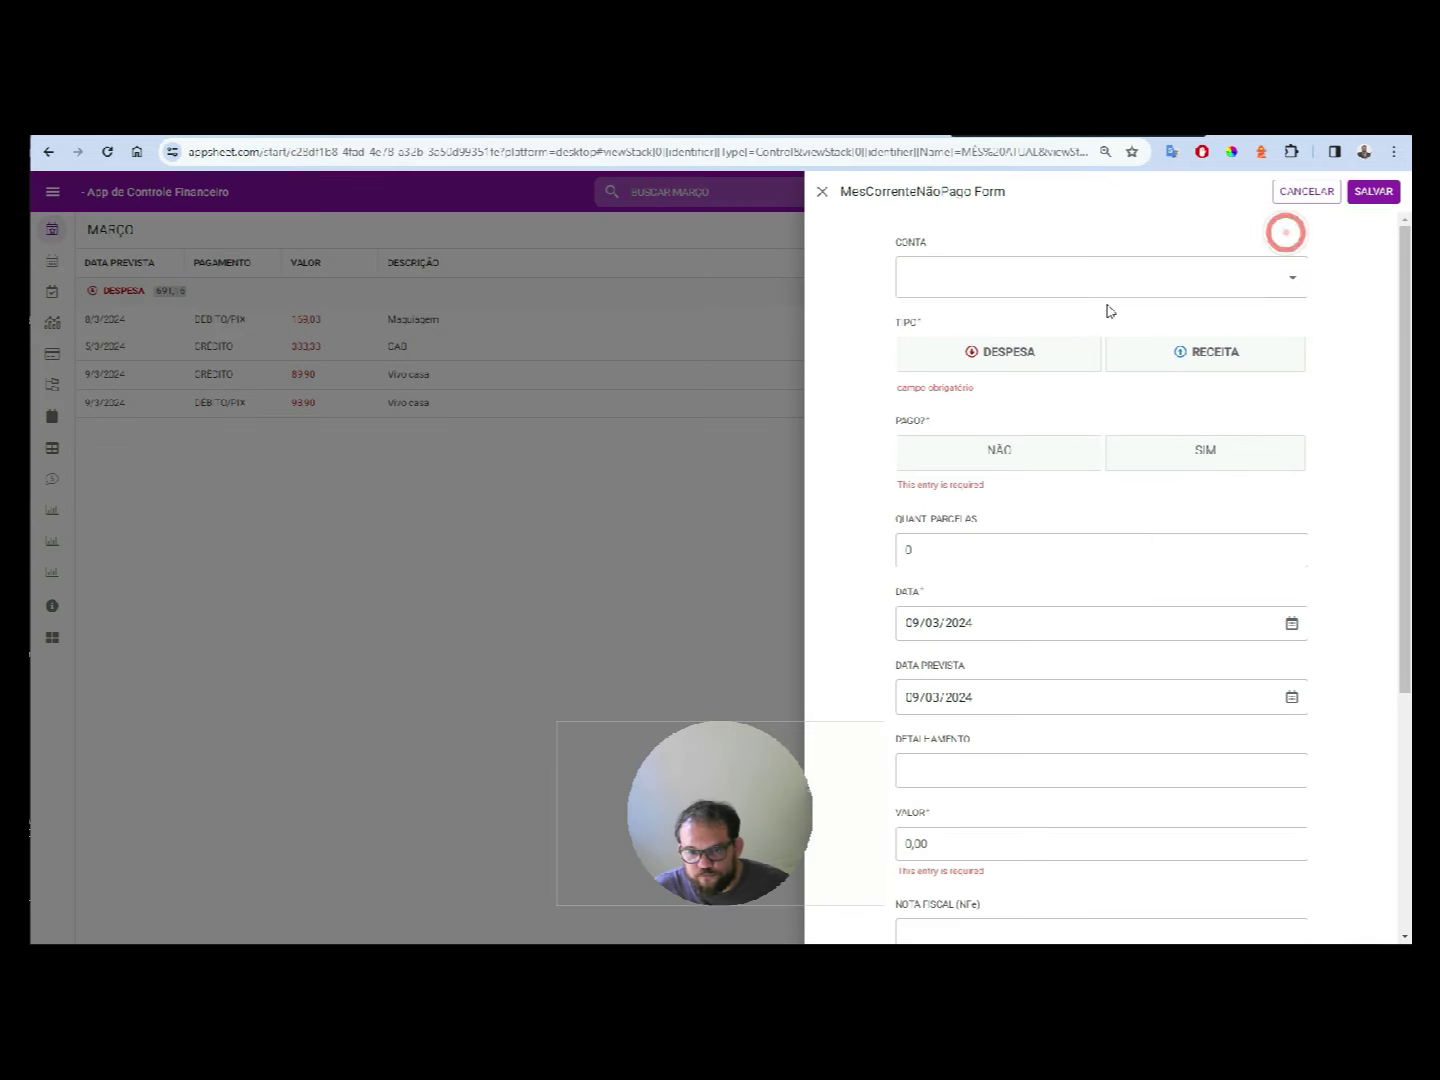
pyautogui.click(986, 275)
pyautogui.click(976, 347)
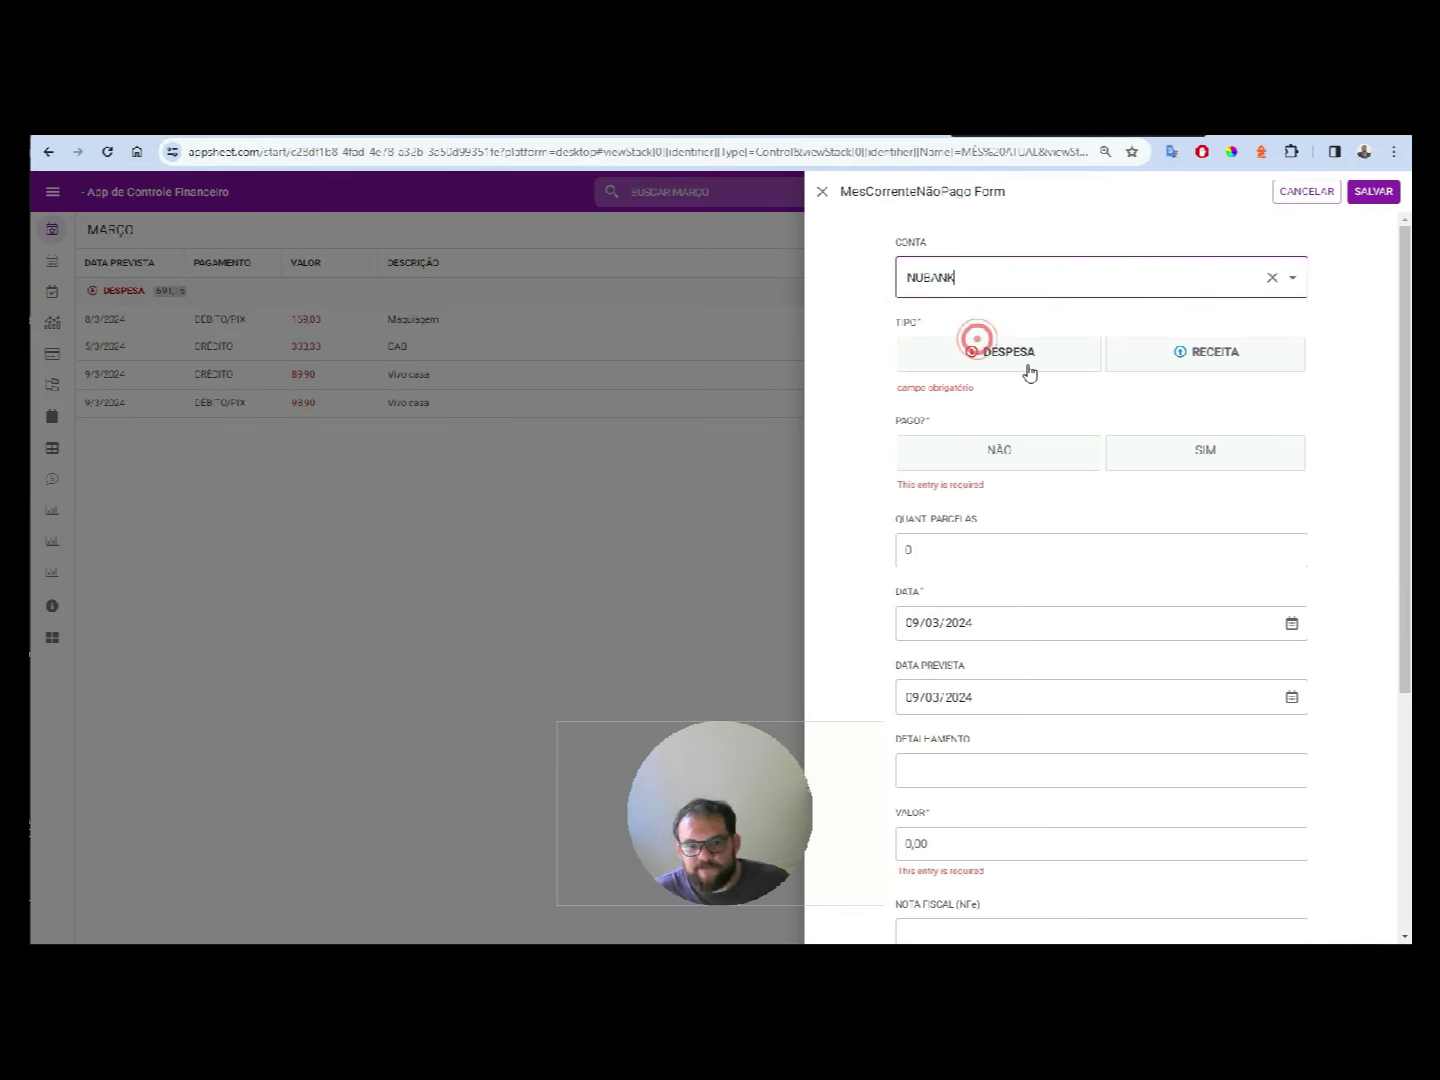
pyautogui.click(1035, 360)
pyautogui.click(1041, 440)
pyautogui.click(1155, 435)
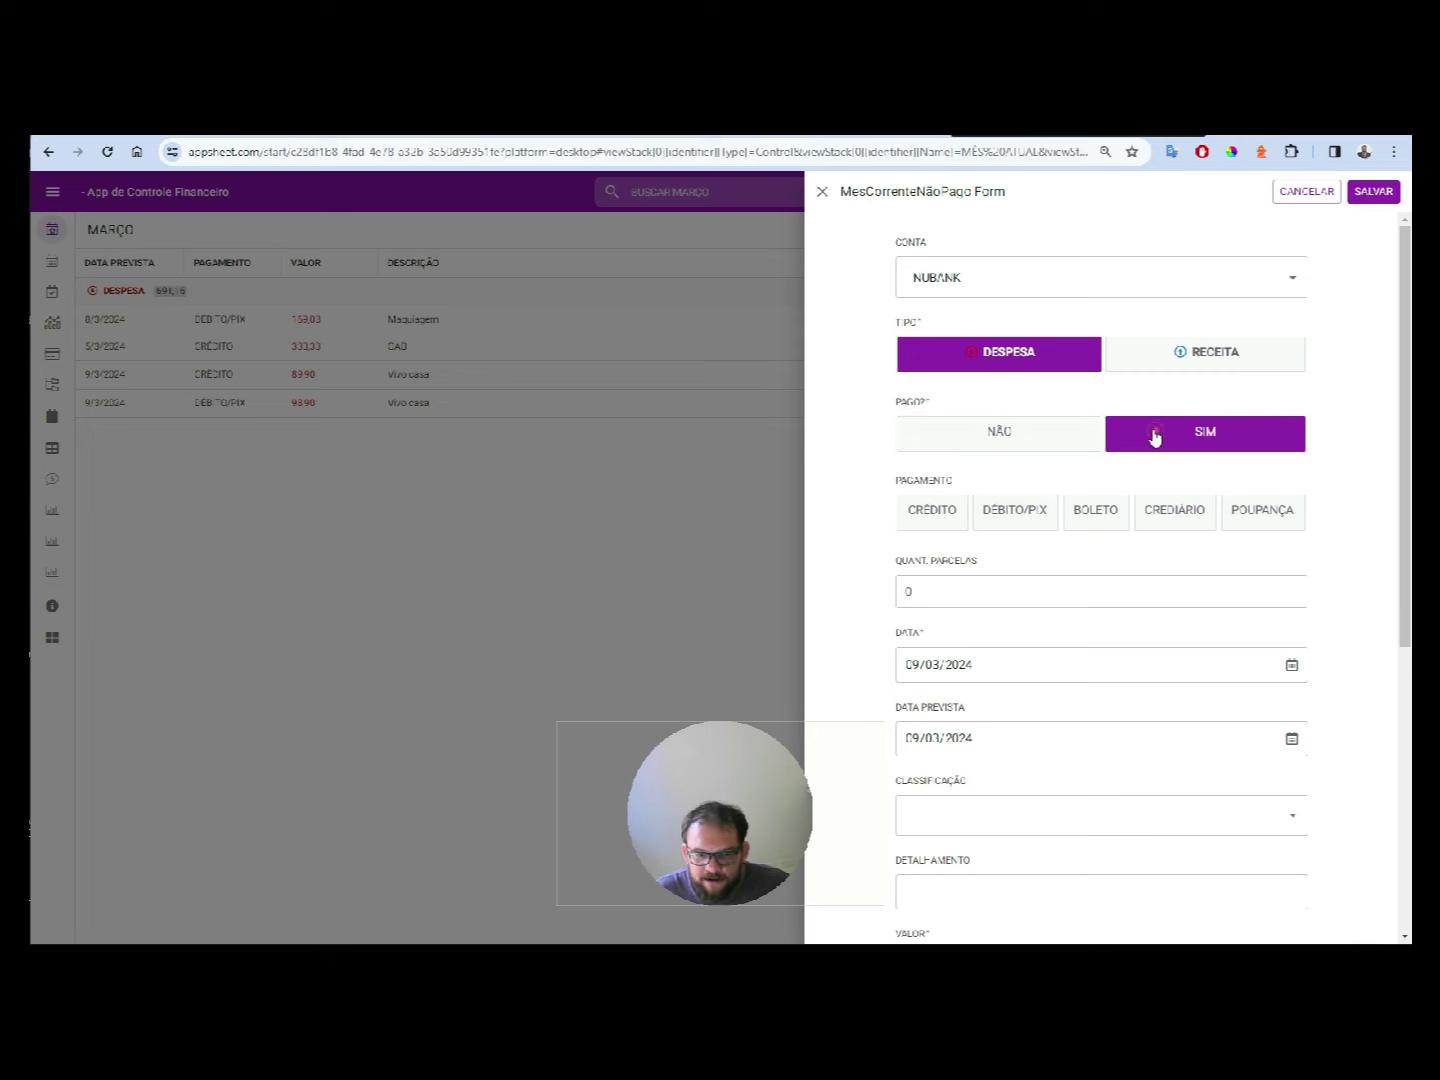
pyautogui.click(993, 431)
pyautogui.click(955, 515)
# - Set REGISTRAR LOCAL to SIM, capture the current location, then discard the draft entry
pyautogui.scroll(-3, 1221, 644)
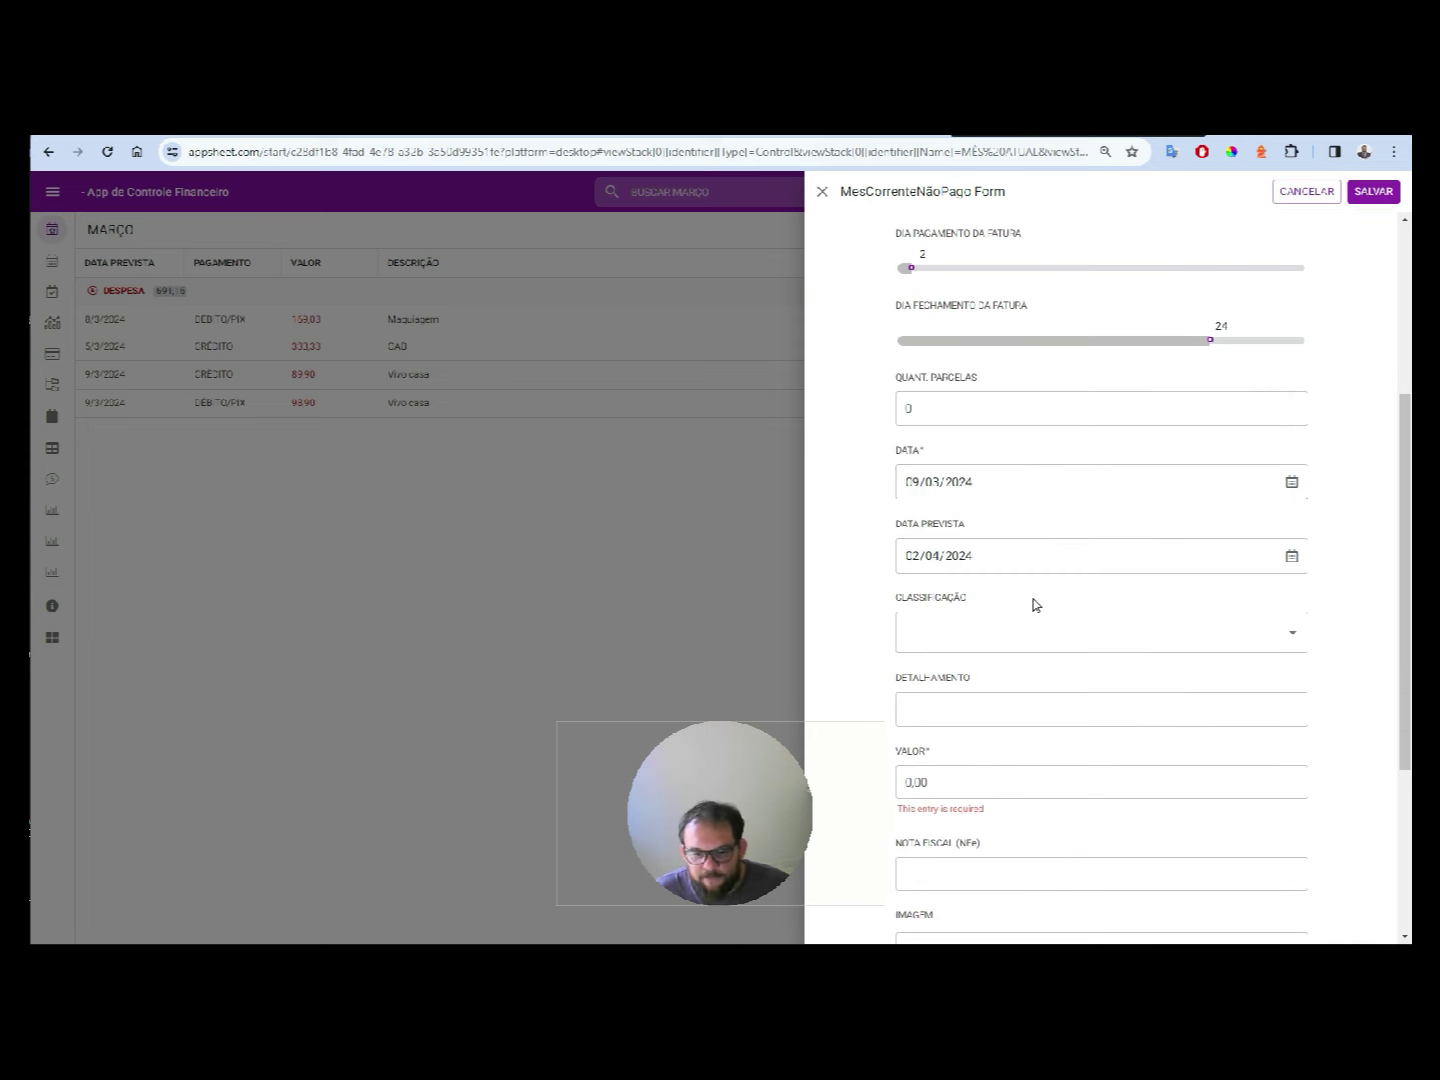
pyautogui.click(952, 422)
pyautogui.scroll(-3, 1025, 653)
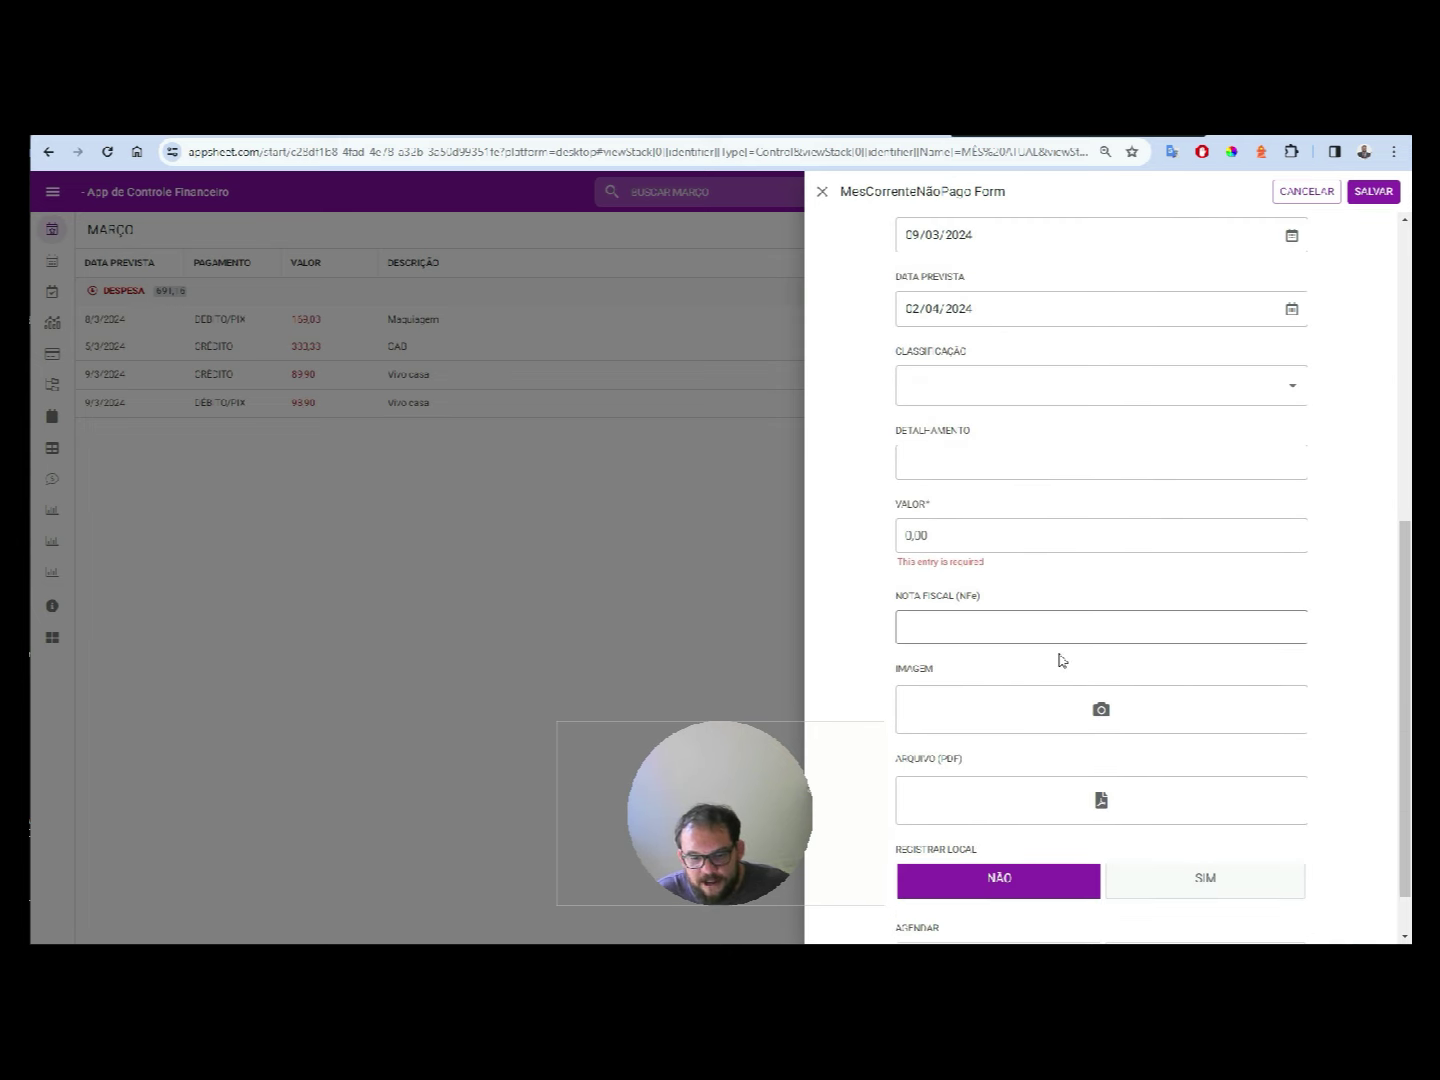
pyautogui.scroll(-1, 1061, 659)
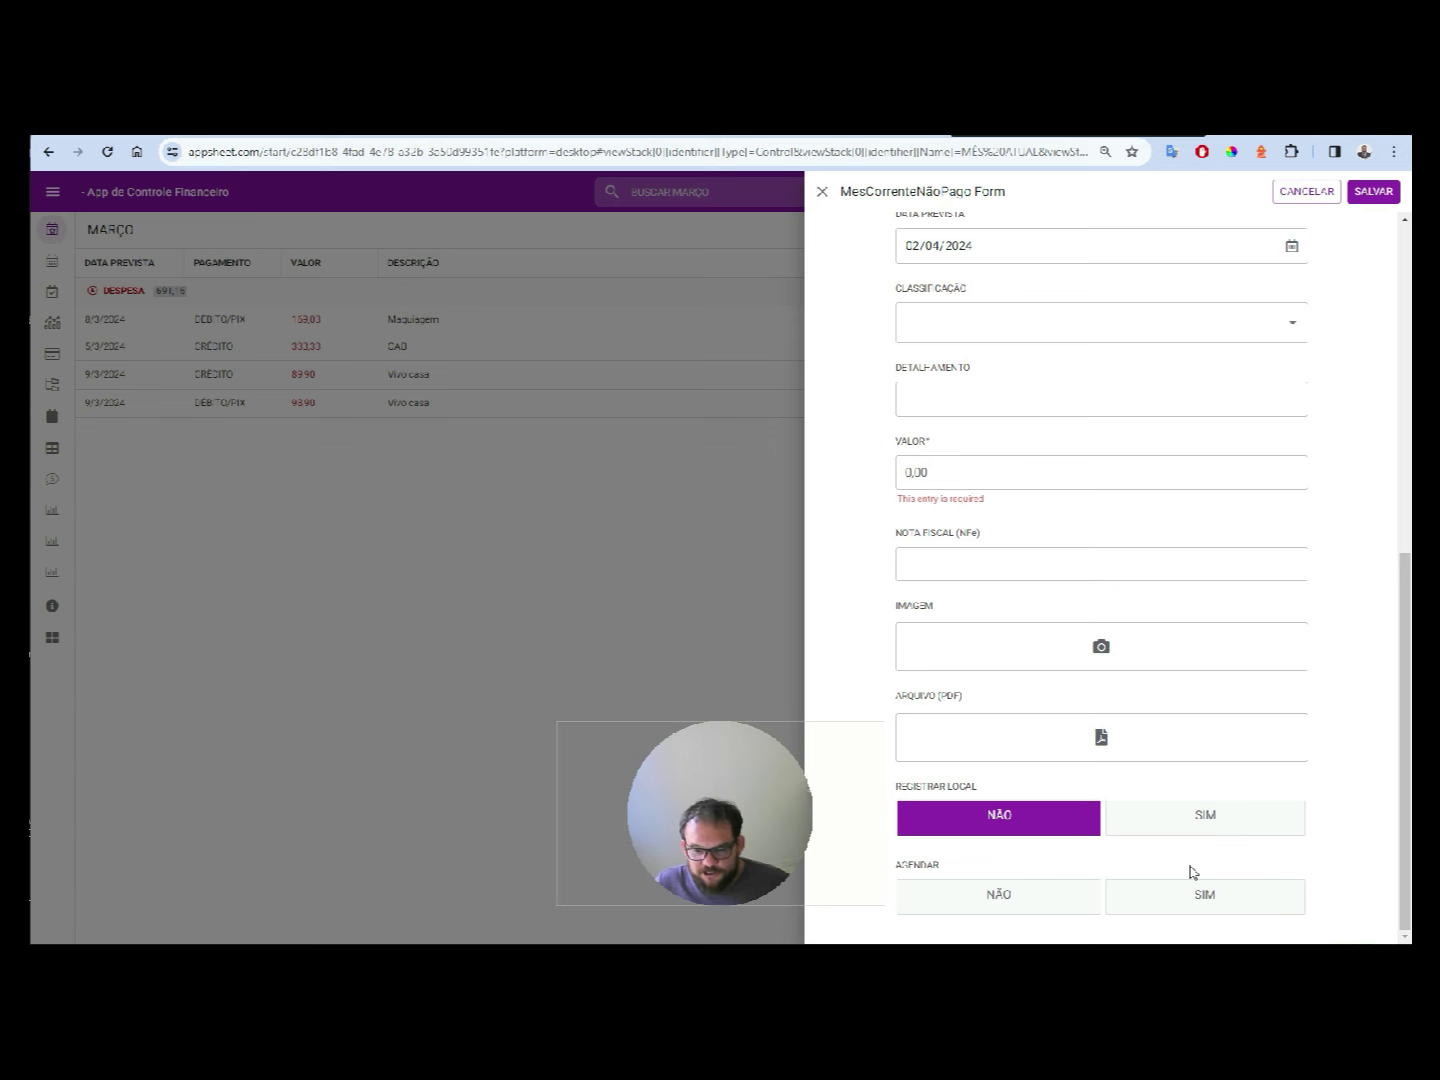
pyautogui.click(1199, 811)
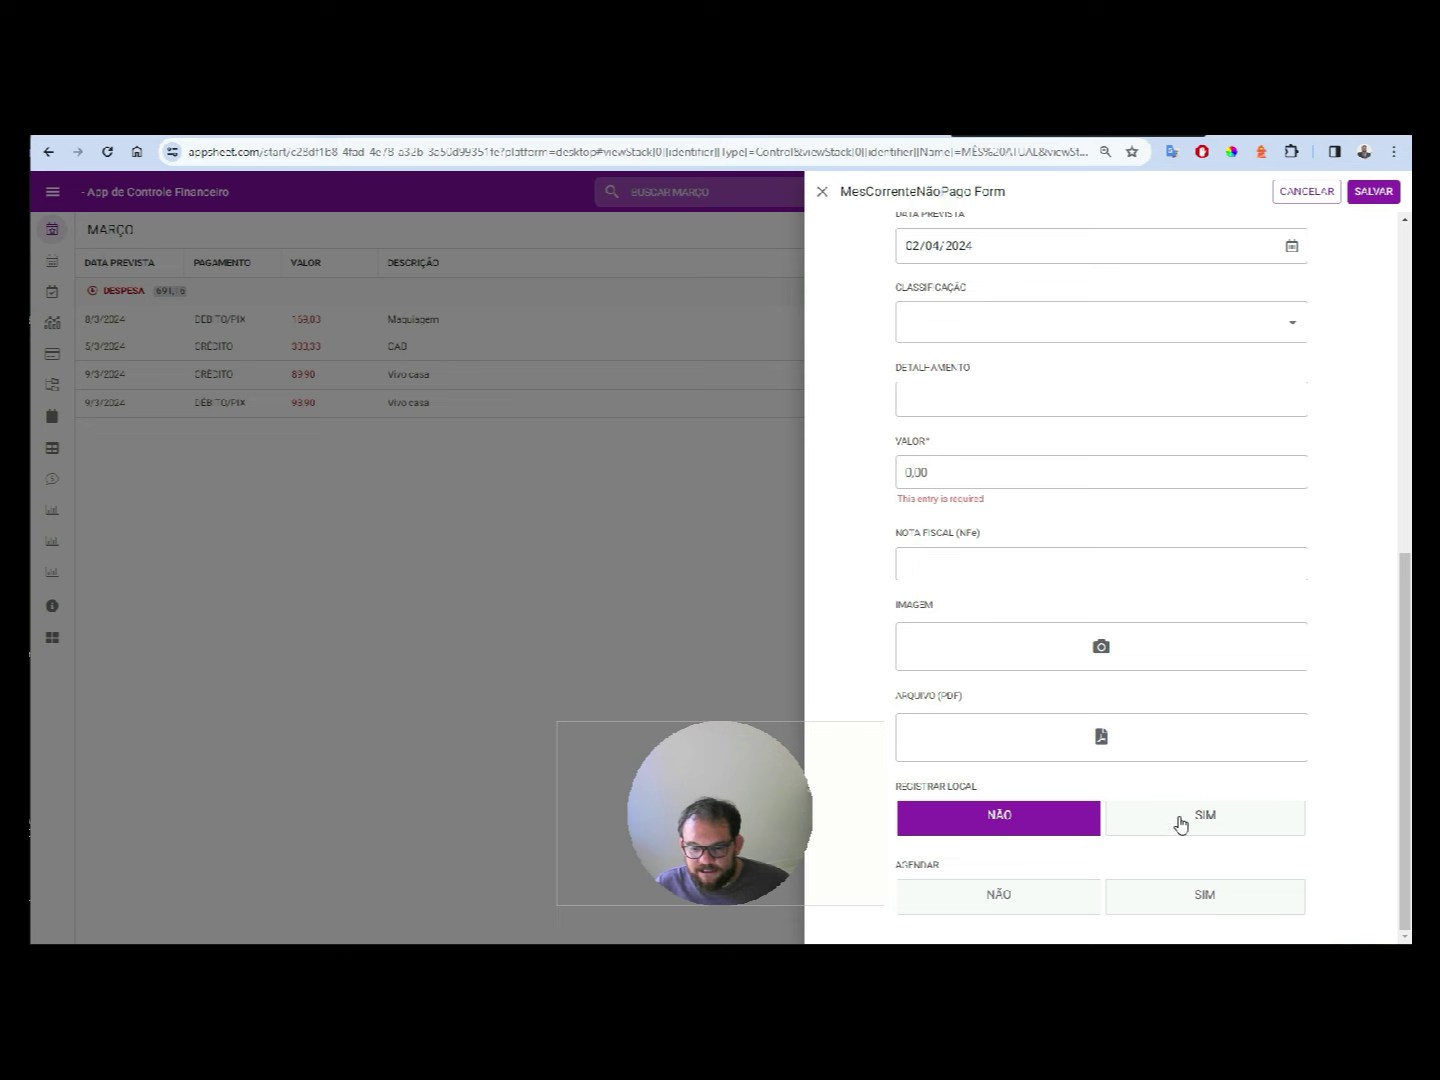
pyautogui.click(1180, 822)
pyautogui.write('bar da rodovia')
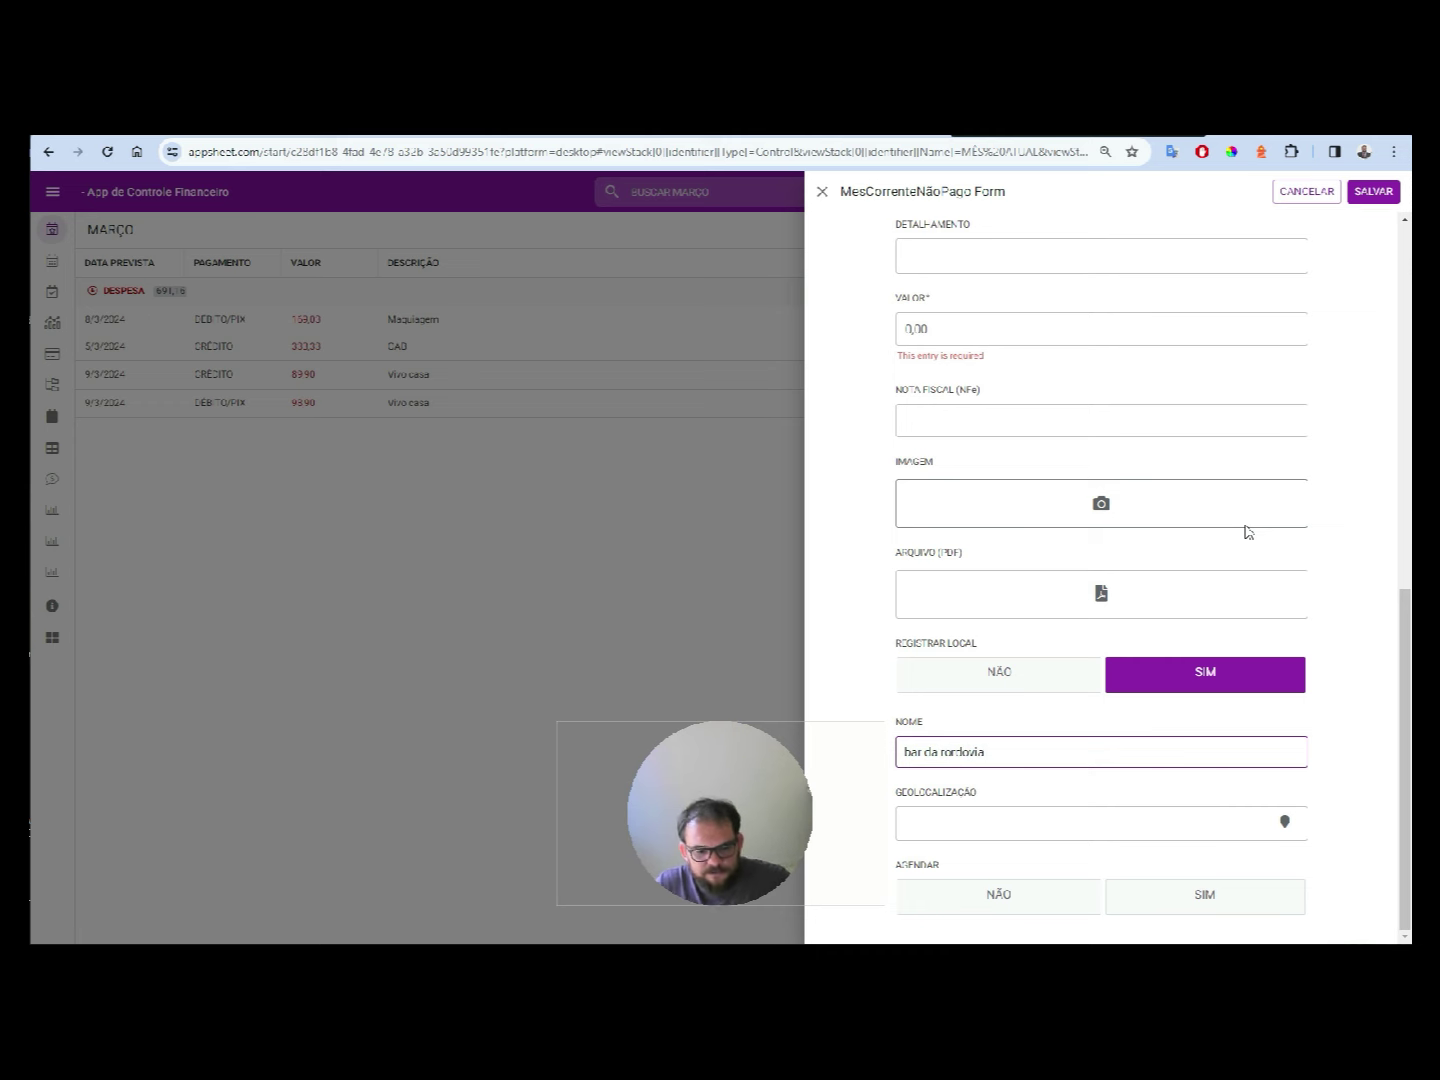
pyautogui.click(1283, 821)
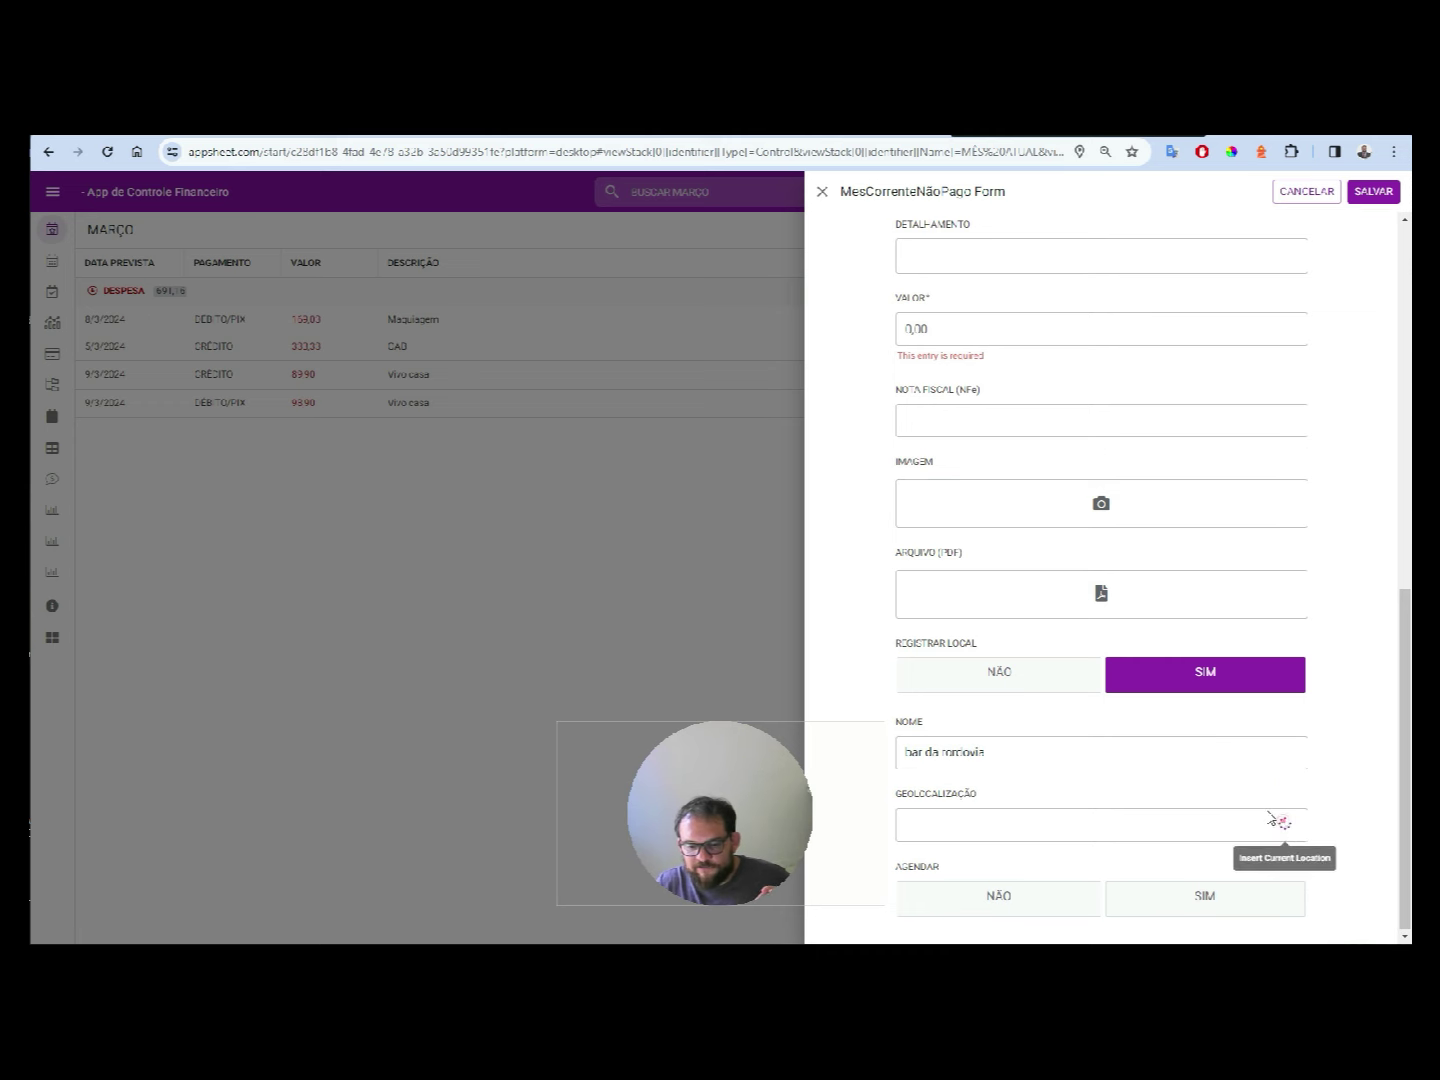
pyautogui.scroll(-3, 1138, 672)
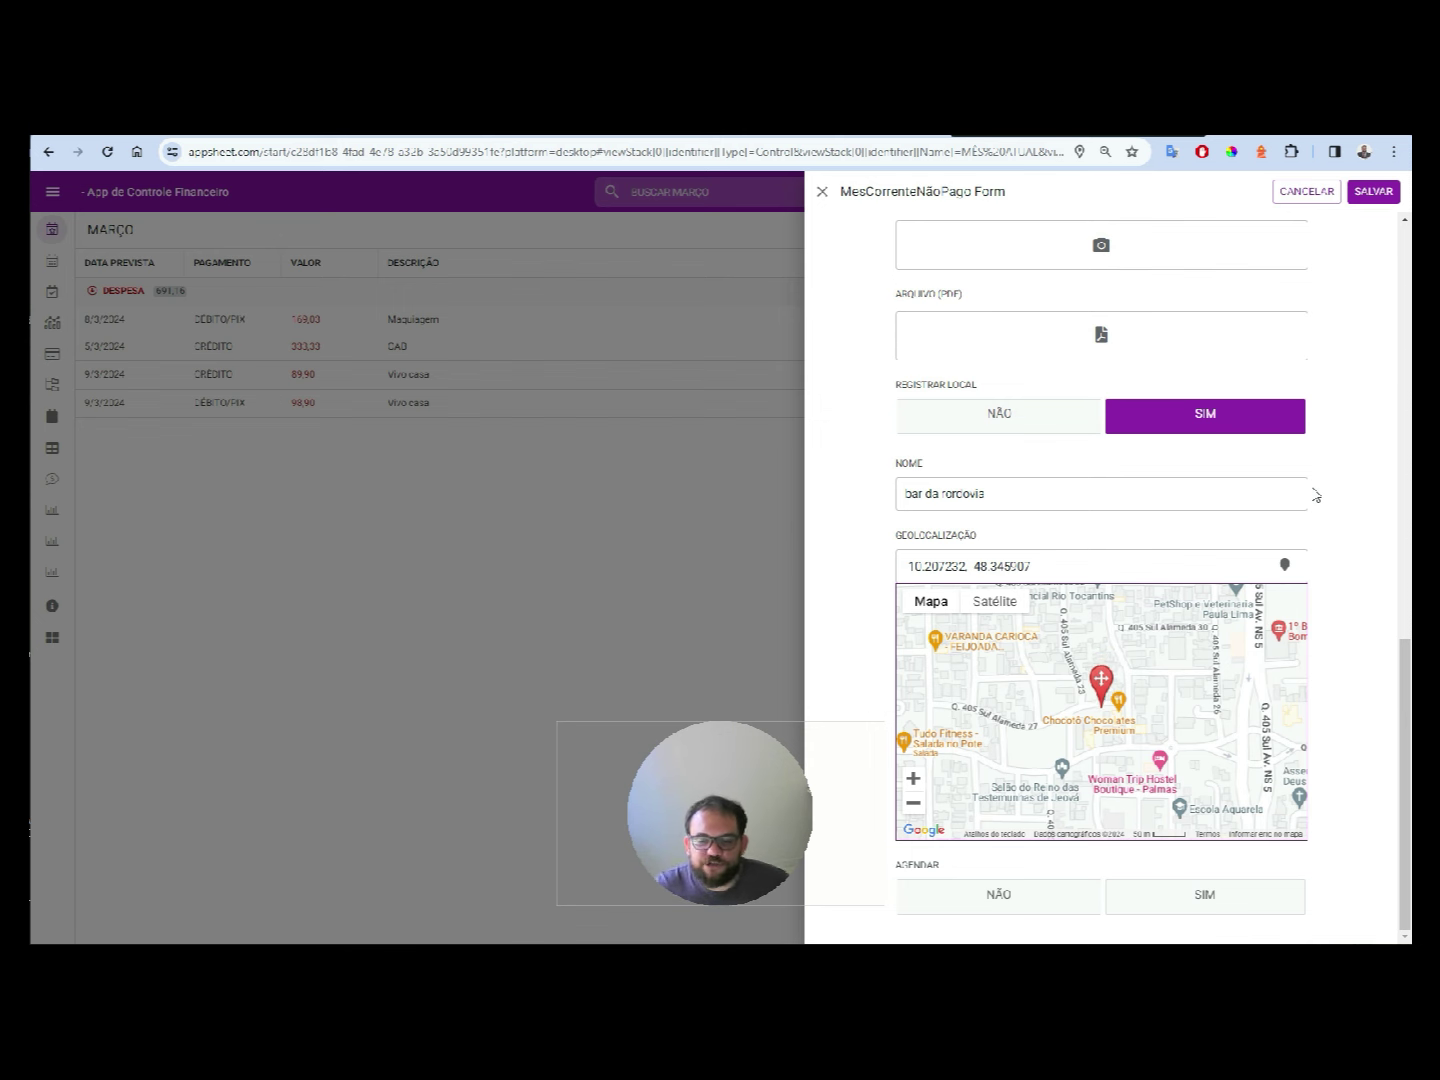
pyautogui.click(1319, 191)
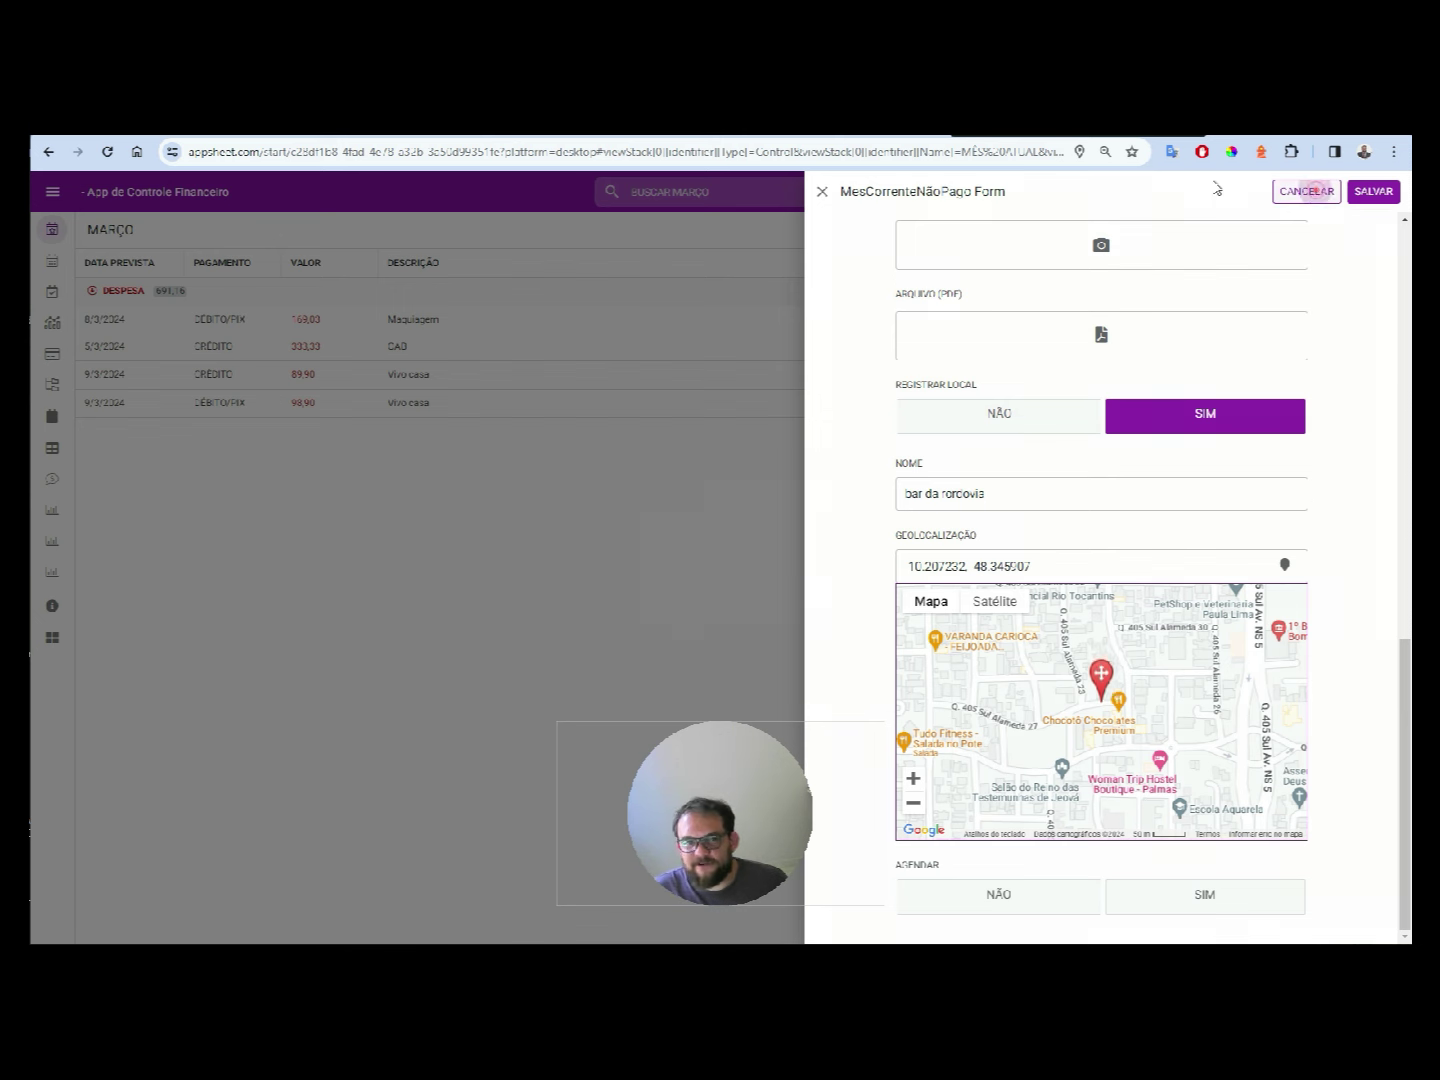
pyautogui.click(776, 604)
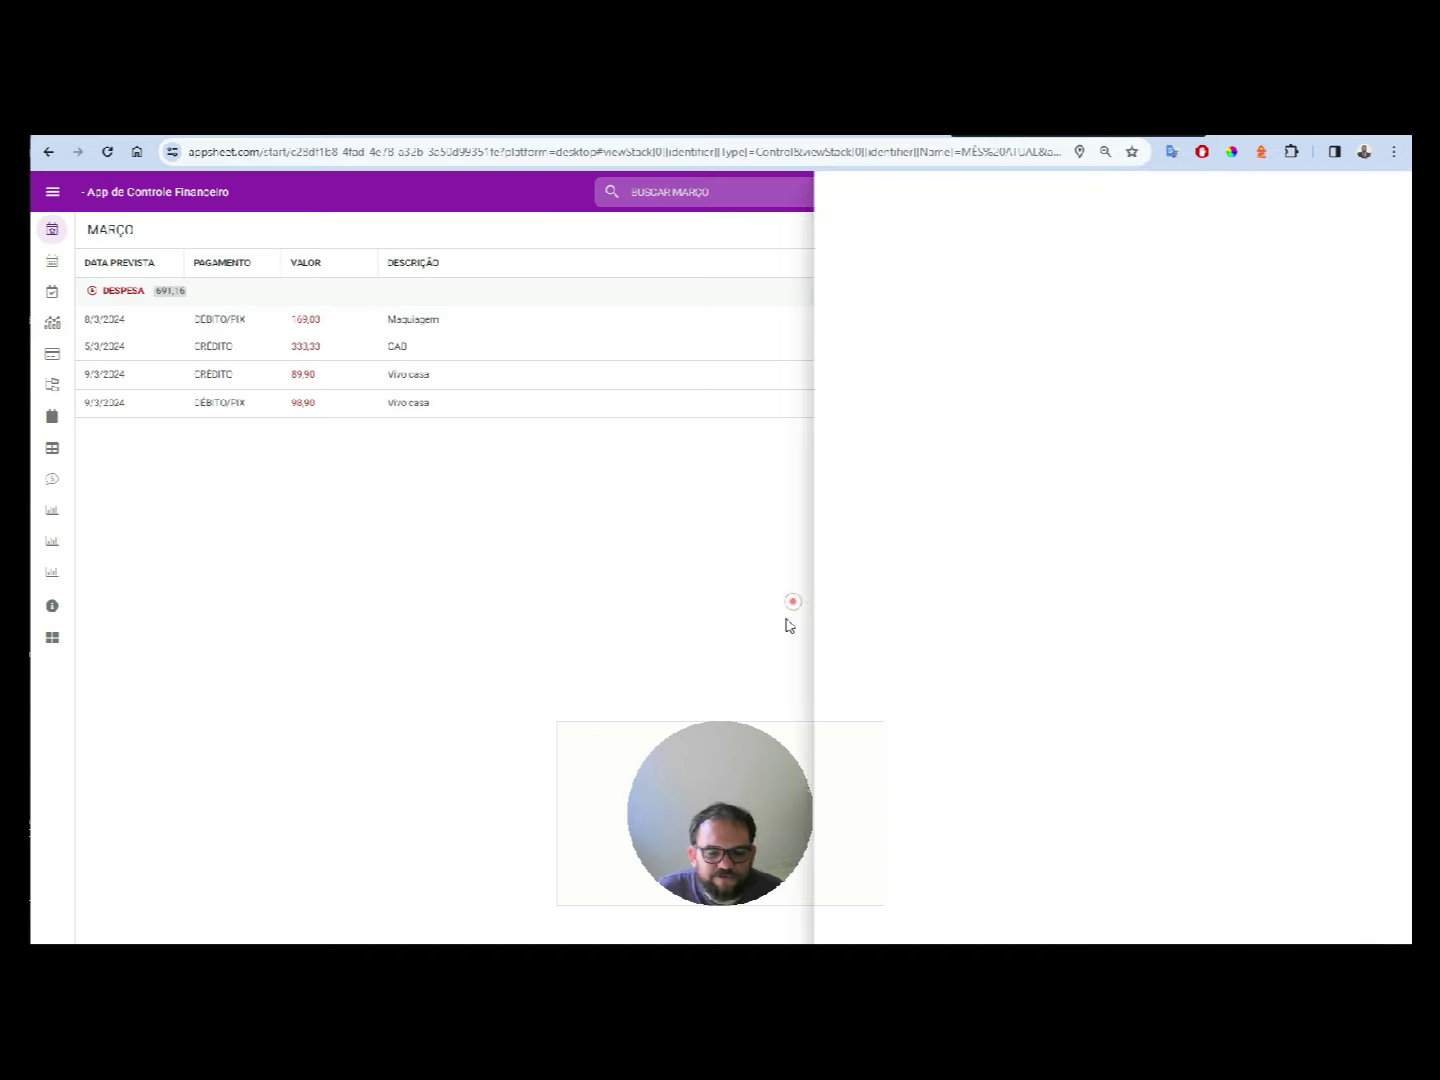
pyautogui.hotkey('ctrl', 'Tab')
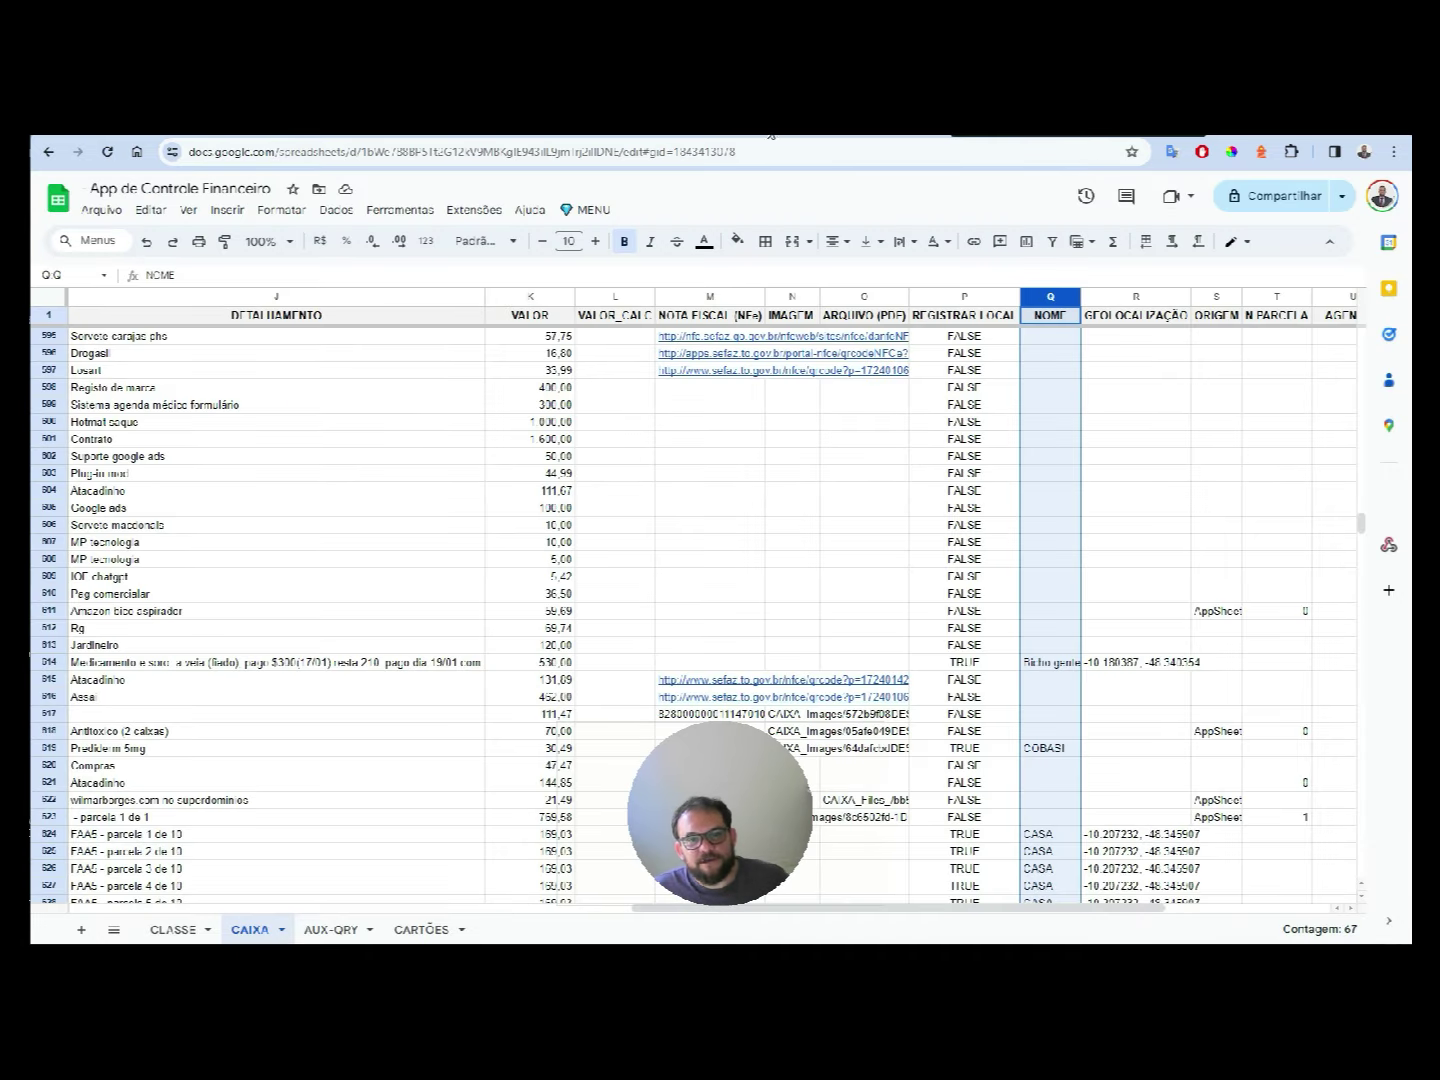
pyautogui.hotkey('ctrl', 'Tab')
pyautogui.moveTo(604, 583); pyautogui.dragTo(585, 540)
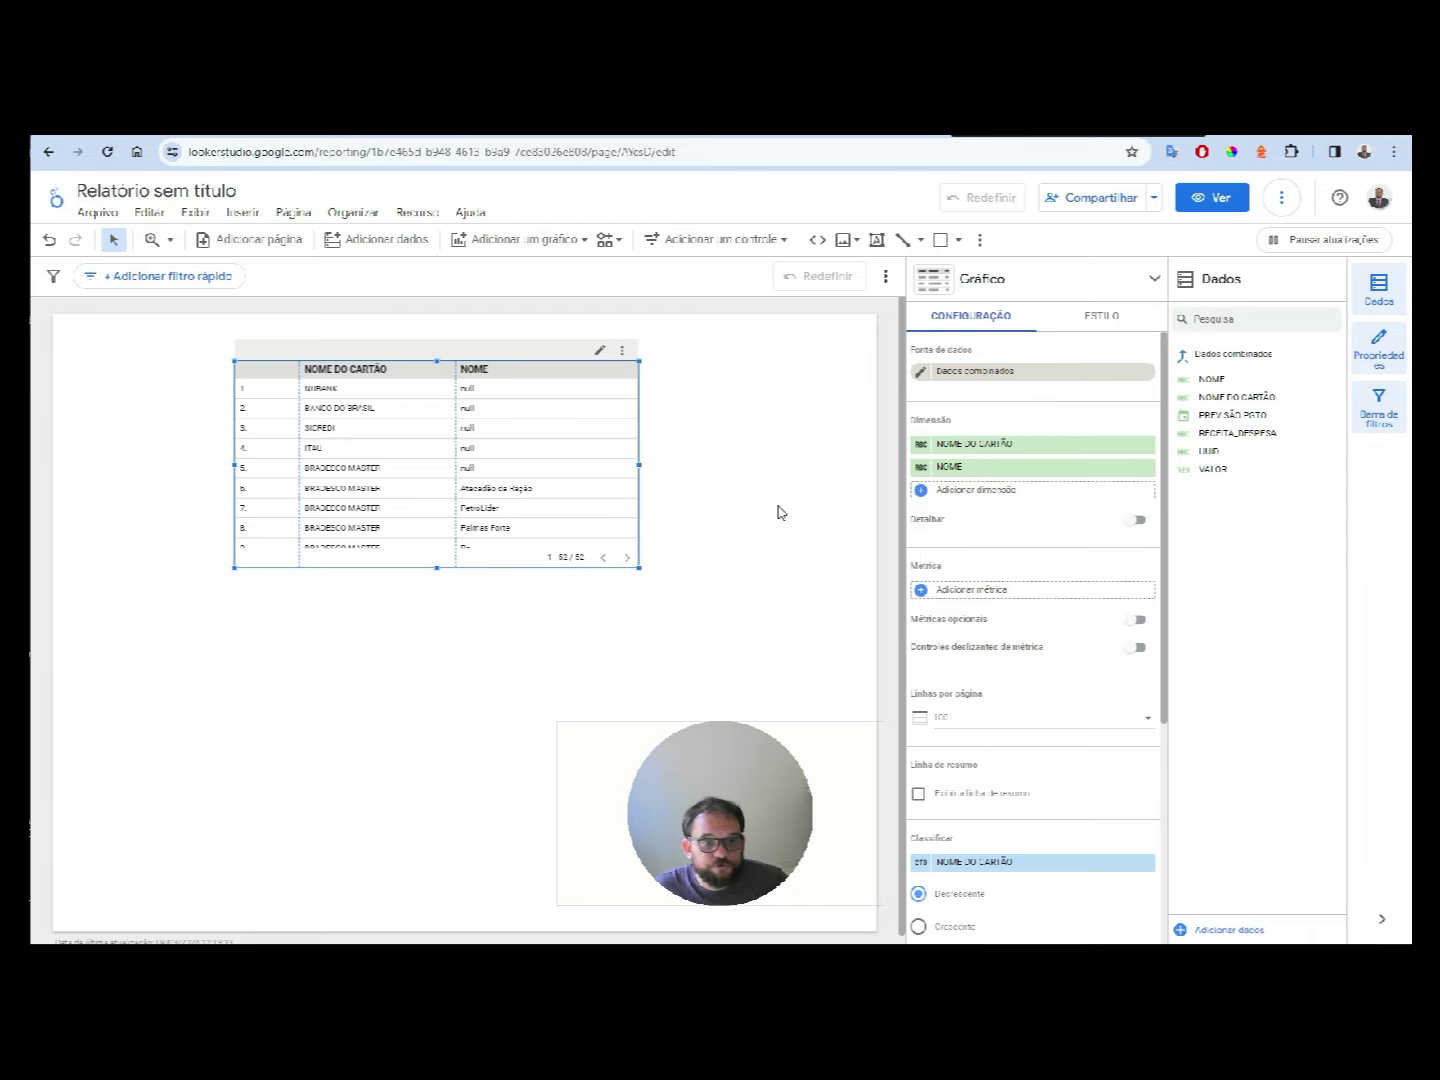
pyautogui.click(343, 137)
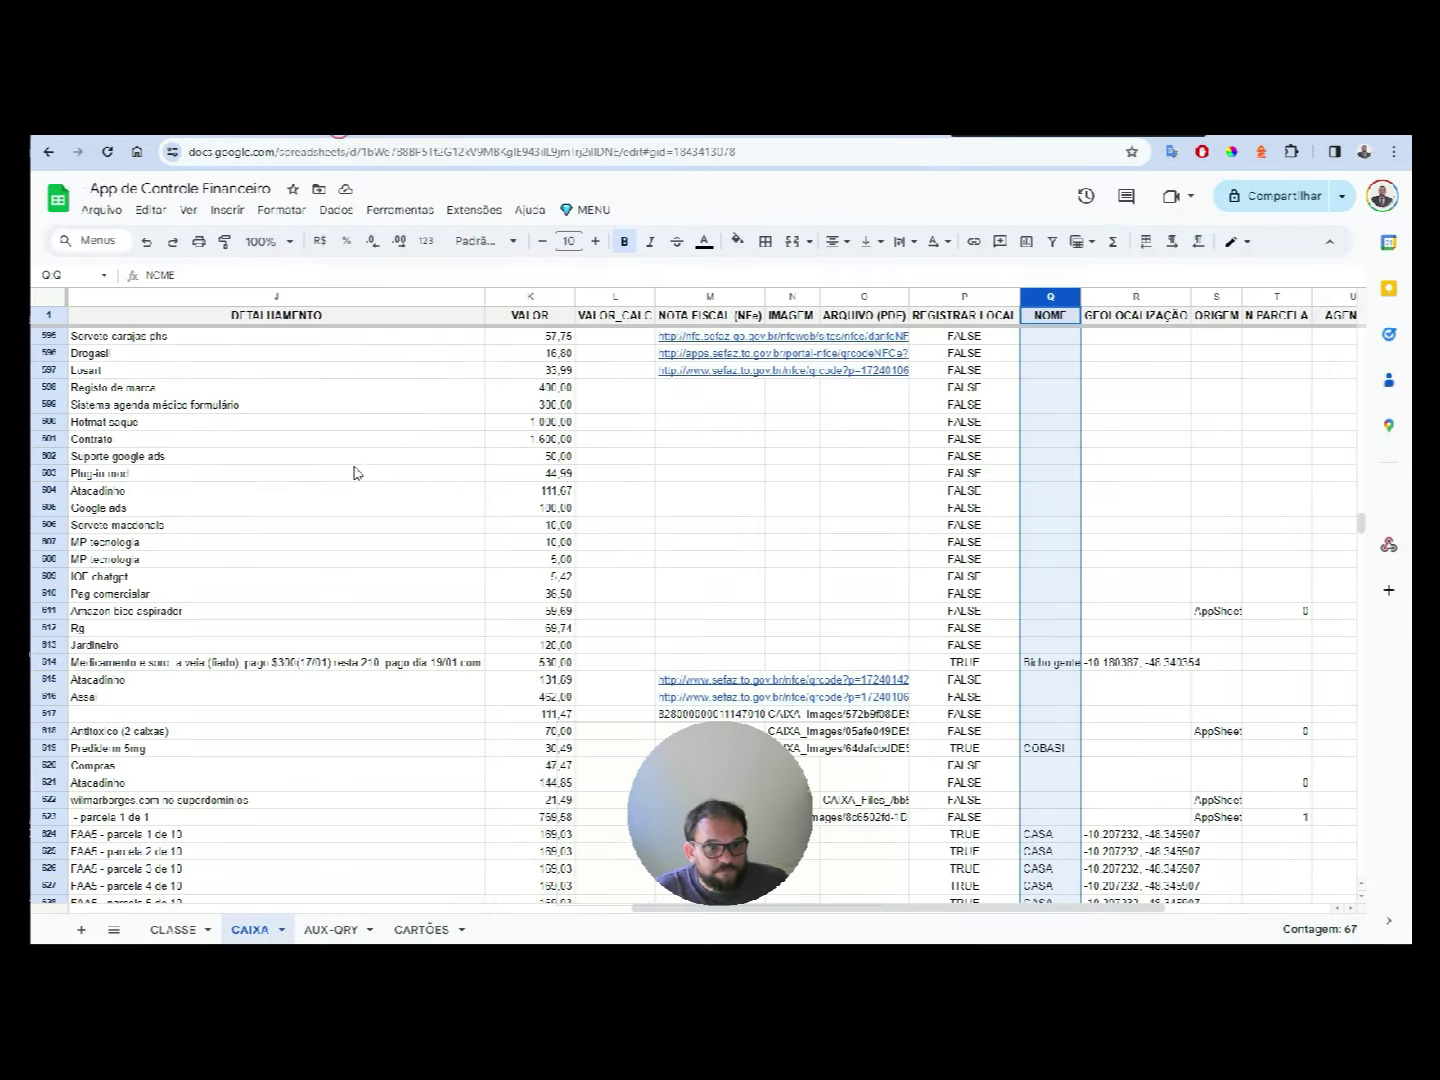
pyautogui.moveTo(461, 627); pyautogui.dragTo(31, 662)
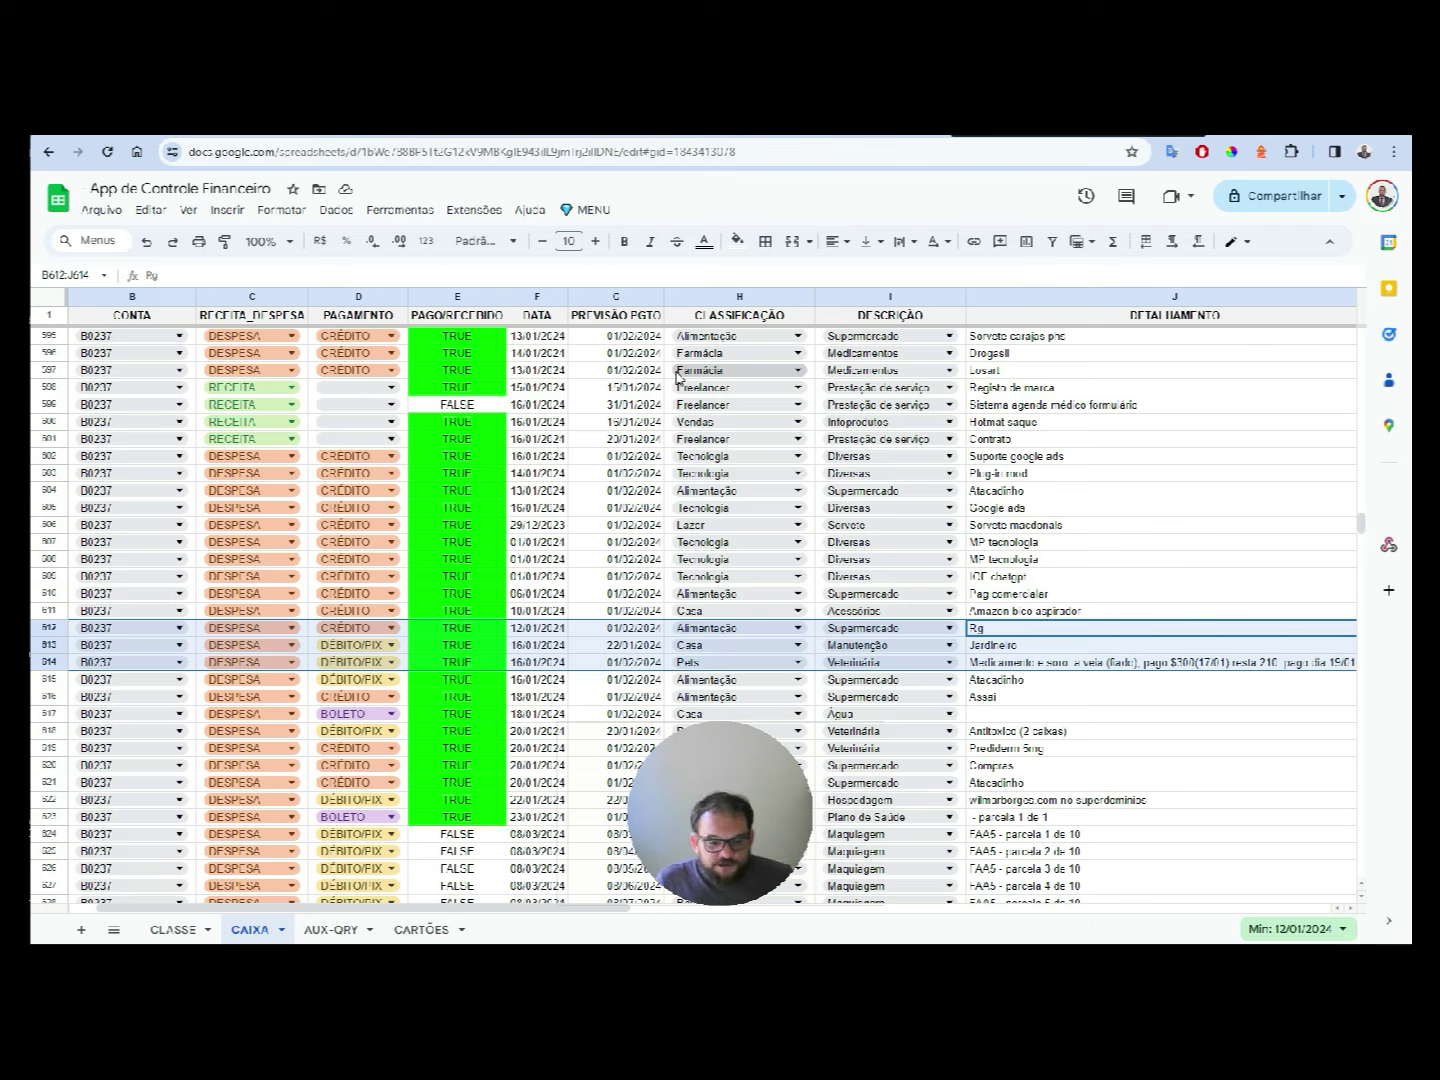
pyautogui.click(752, 338)
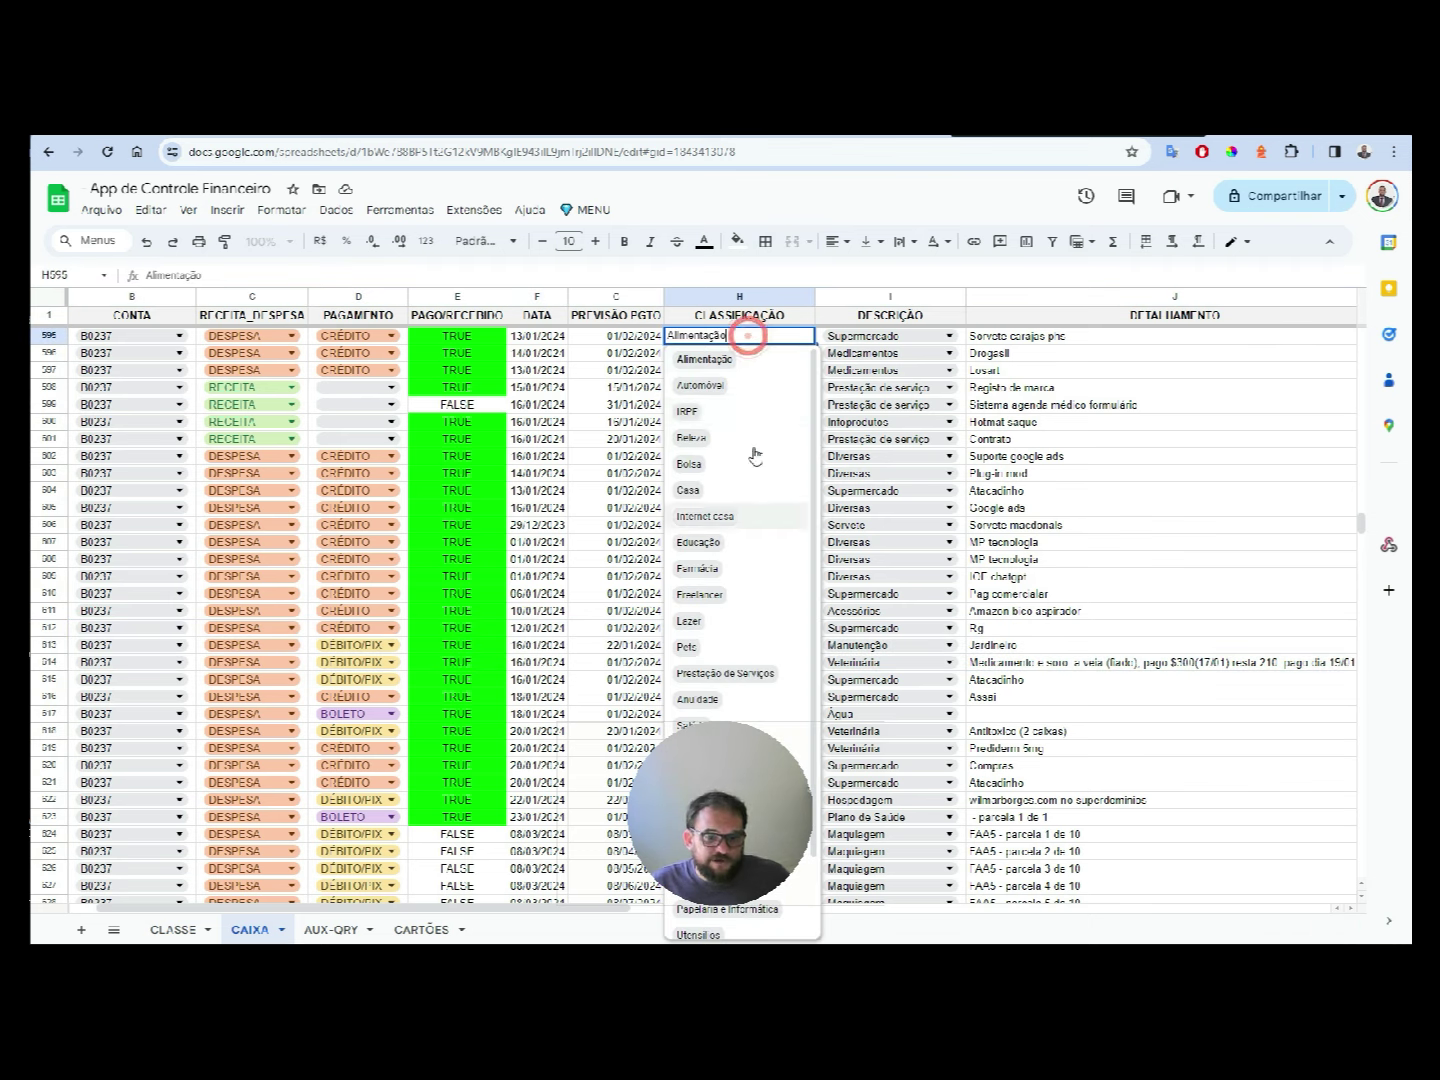
pyautogui.moveTo(1140, 424); pyautogui.dragTo(1141, 438)
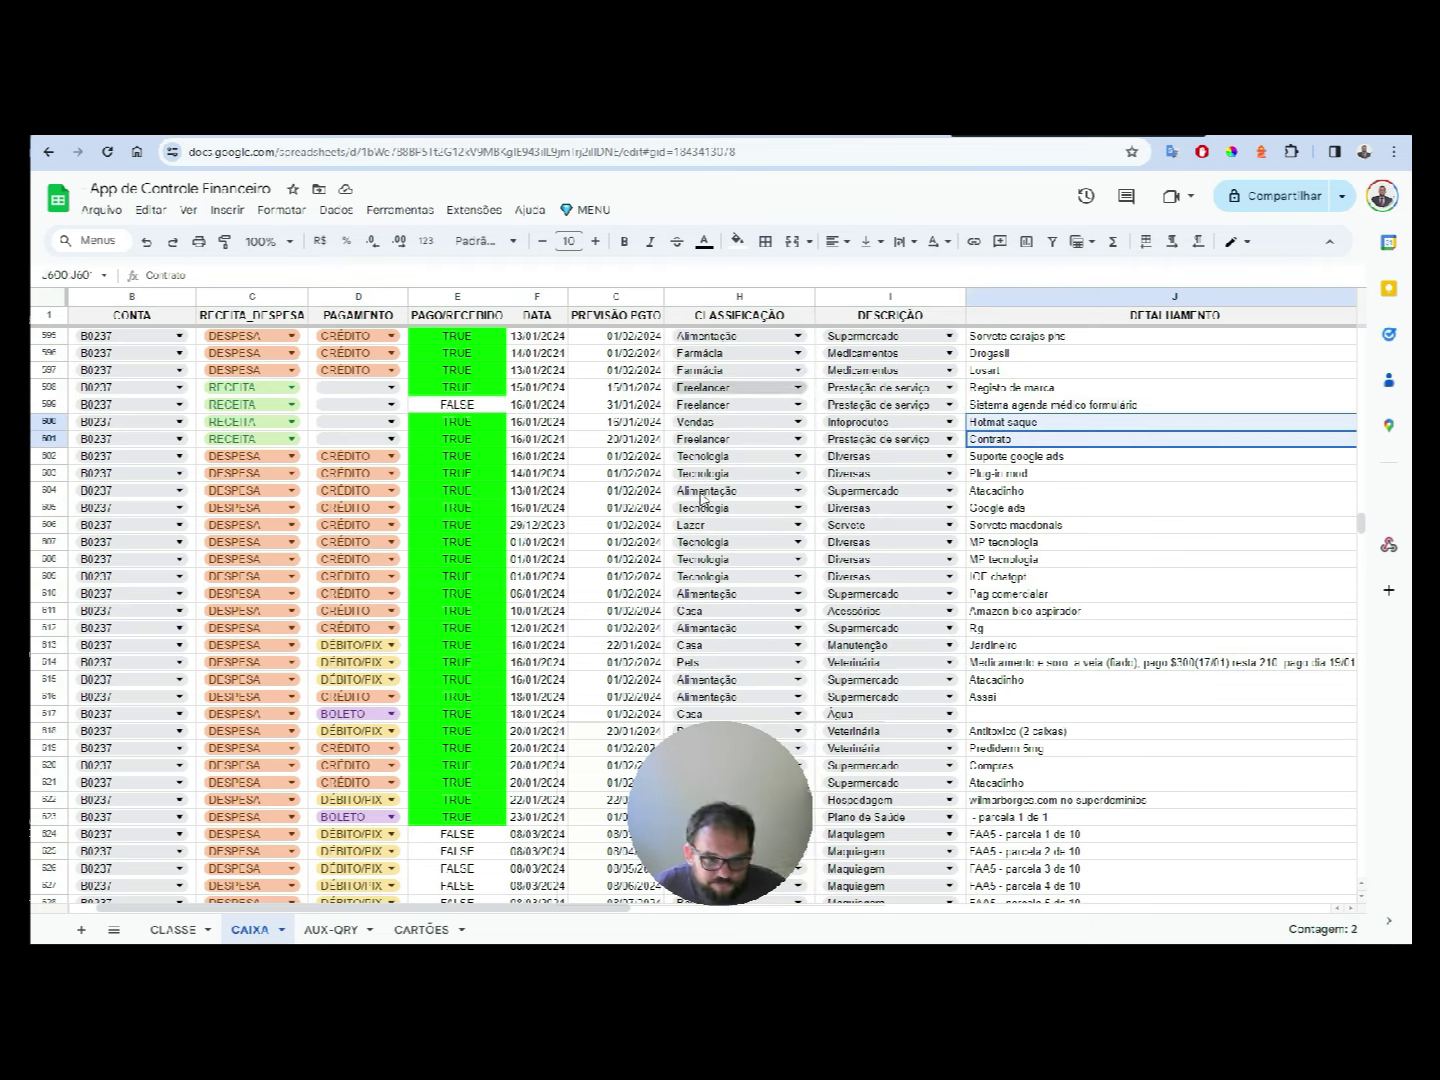
pyautogui.scroll(-5, 1267, 546)
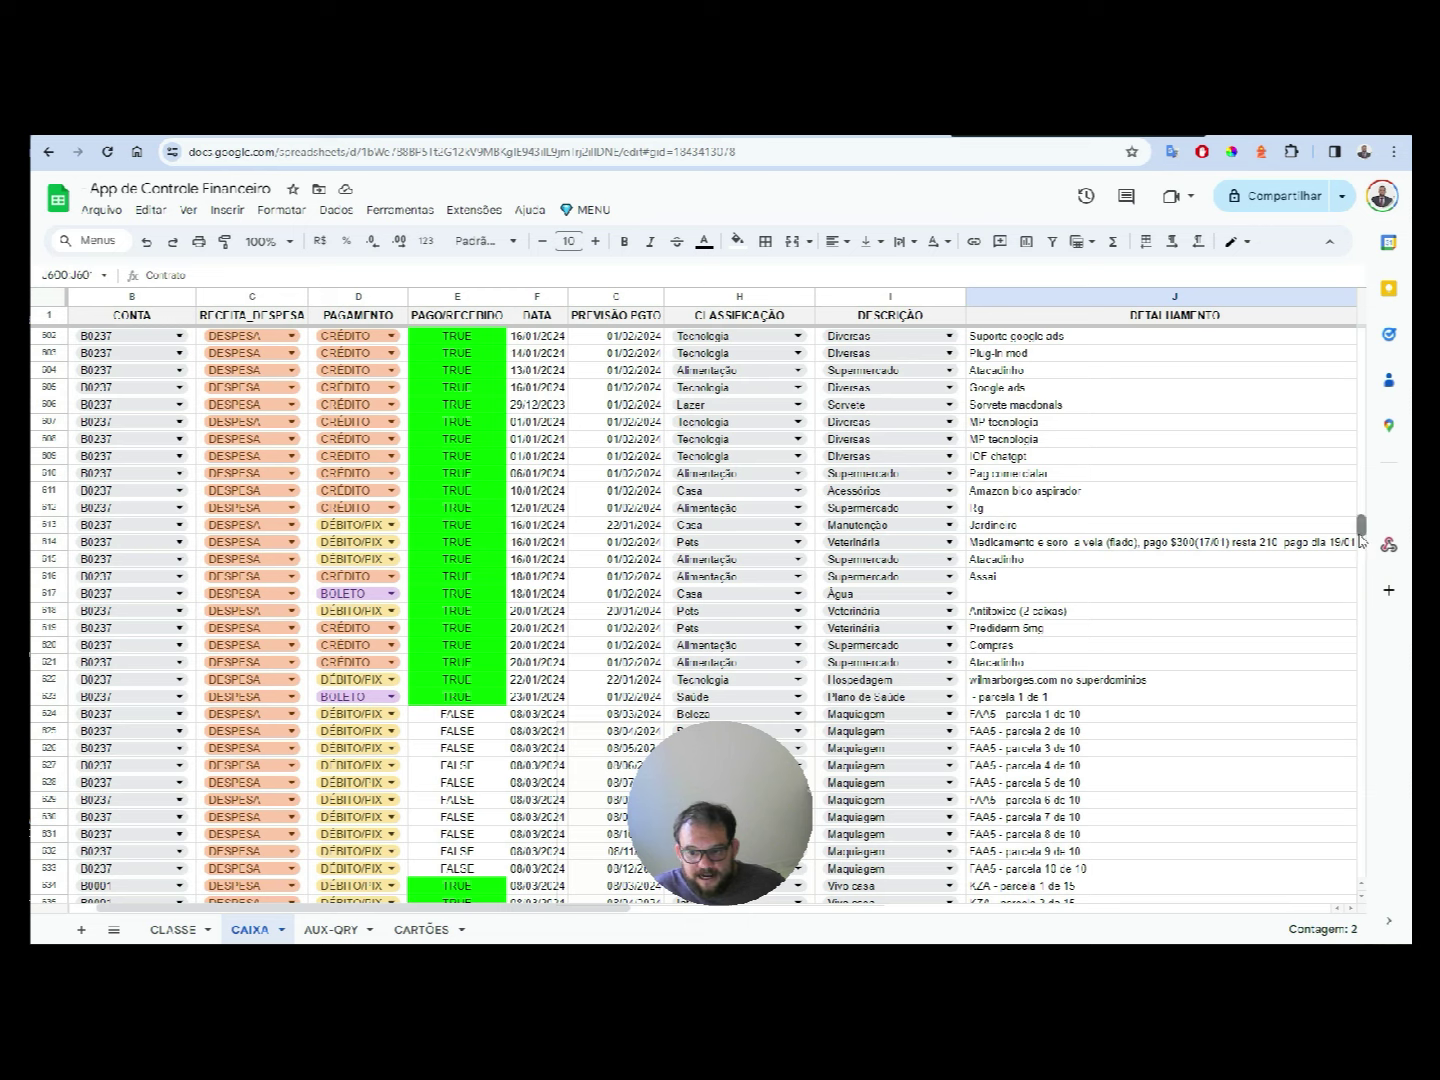
pyautogui.moveTo(1358, 526)
pyautogui.mouseDown()
pyautogui.moveTo(1361, 762)
pyautogui.moveTo(1361, 544)
pyautogui.mouseUp()
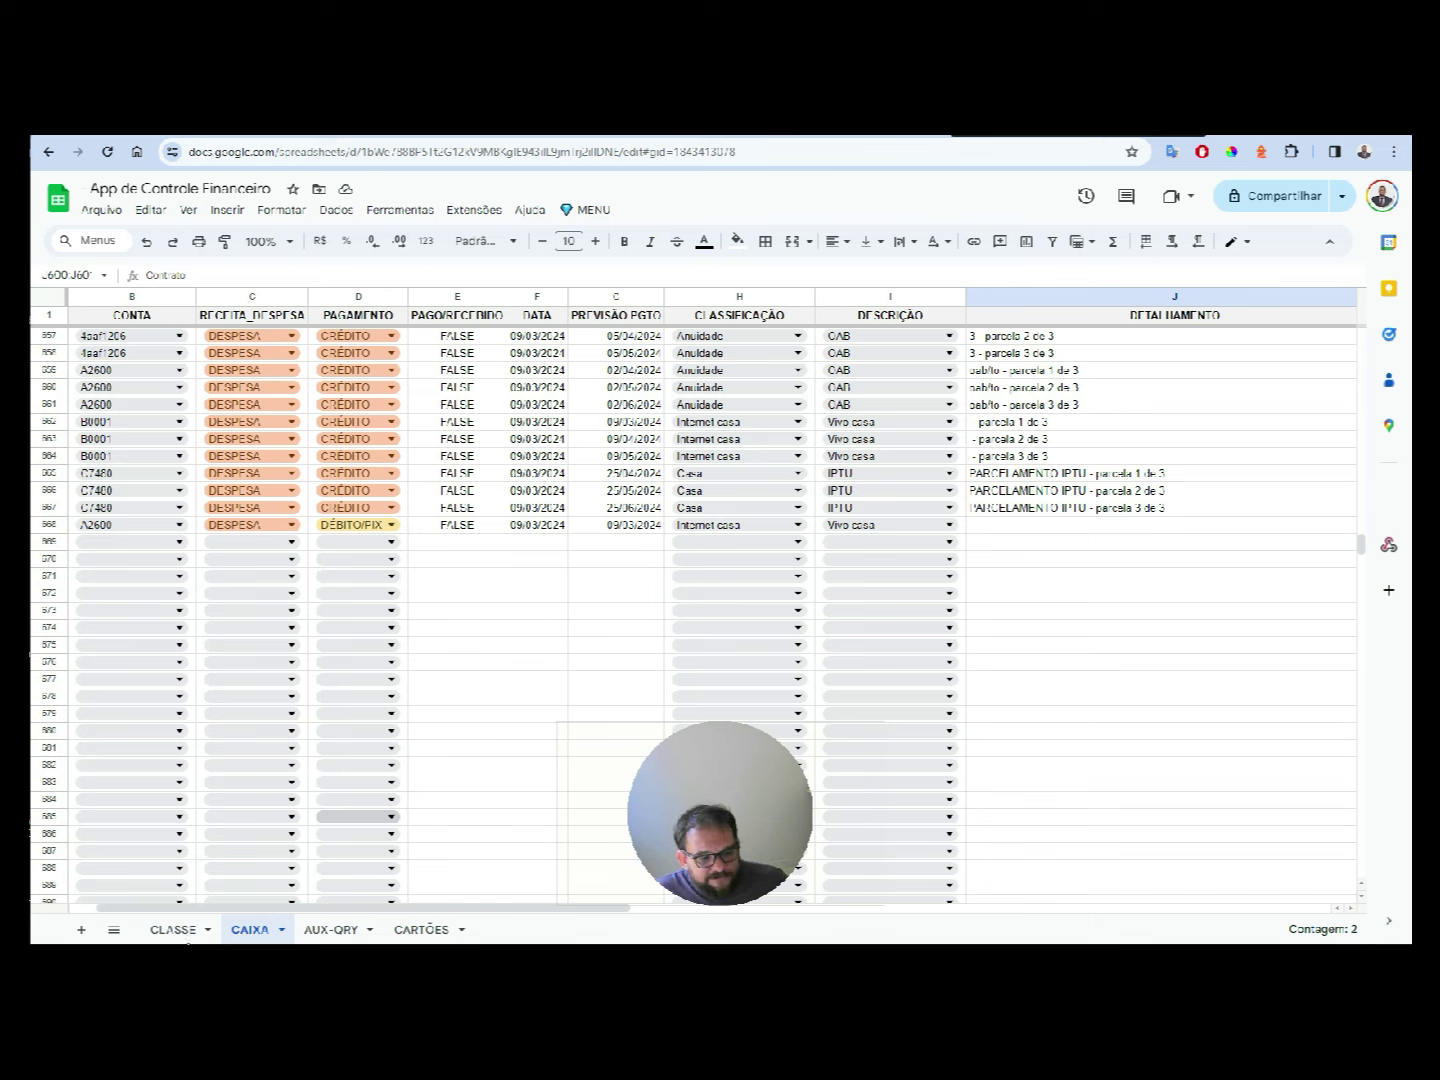
pyautogui.click(180, 929)
pyautogui.scroll(-5, 346, 601)
pyautogui.scroll(-4, 330, 575)
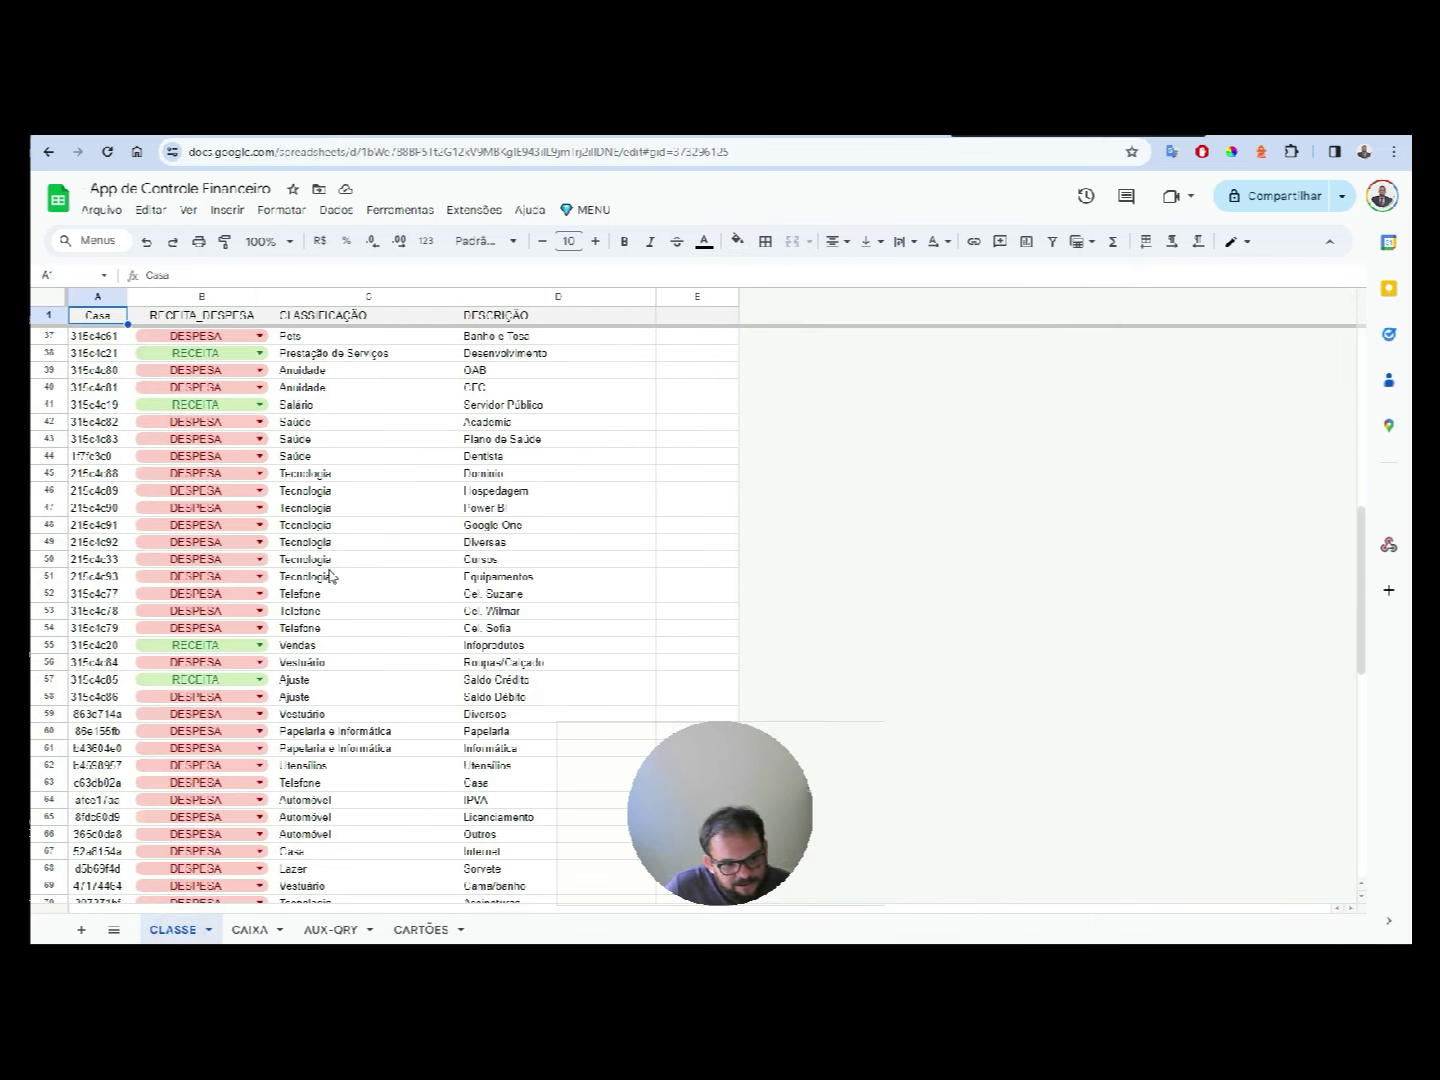
pyautogui.scroll(-4, 336, 581)
pyautogui.scroll(-3, 340, 590)
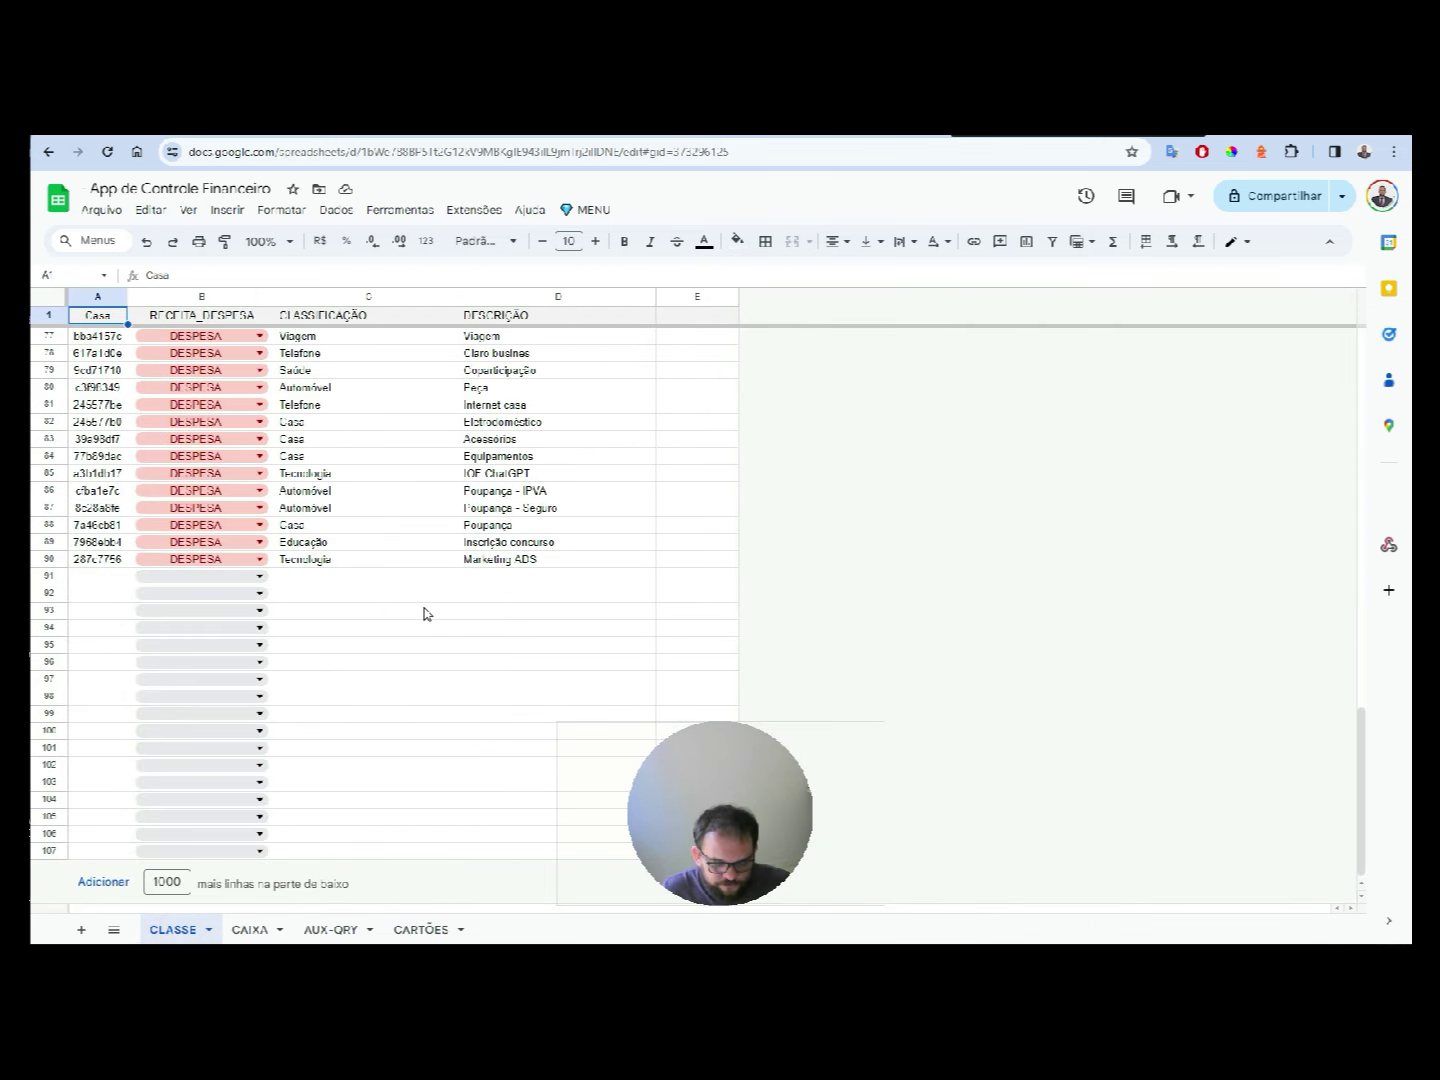
pyautogui.click(256, 929)
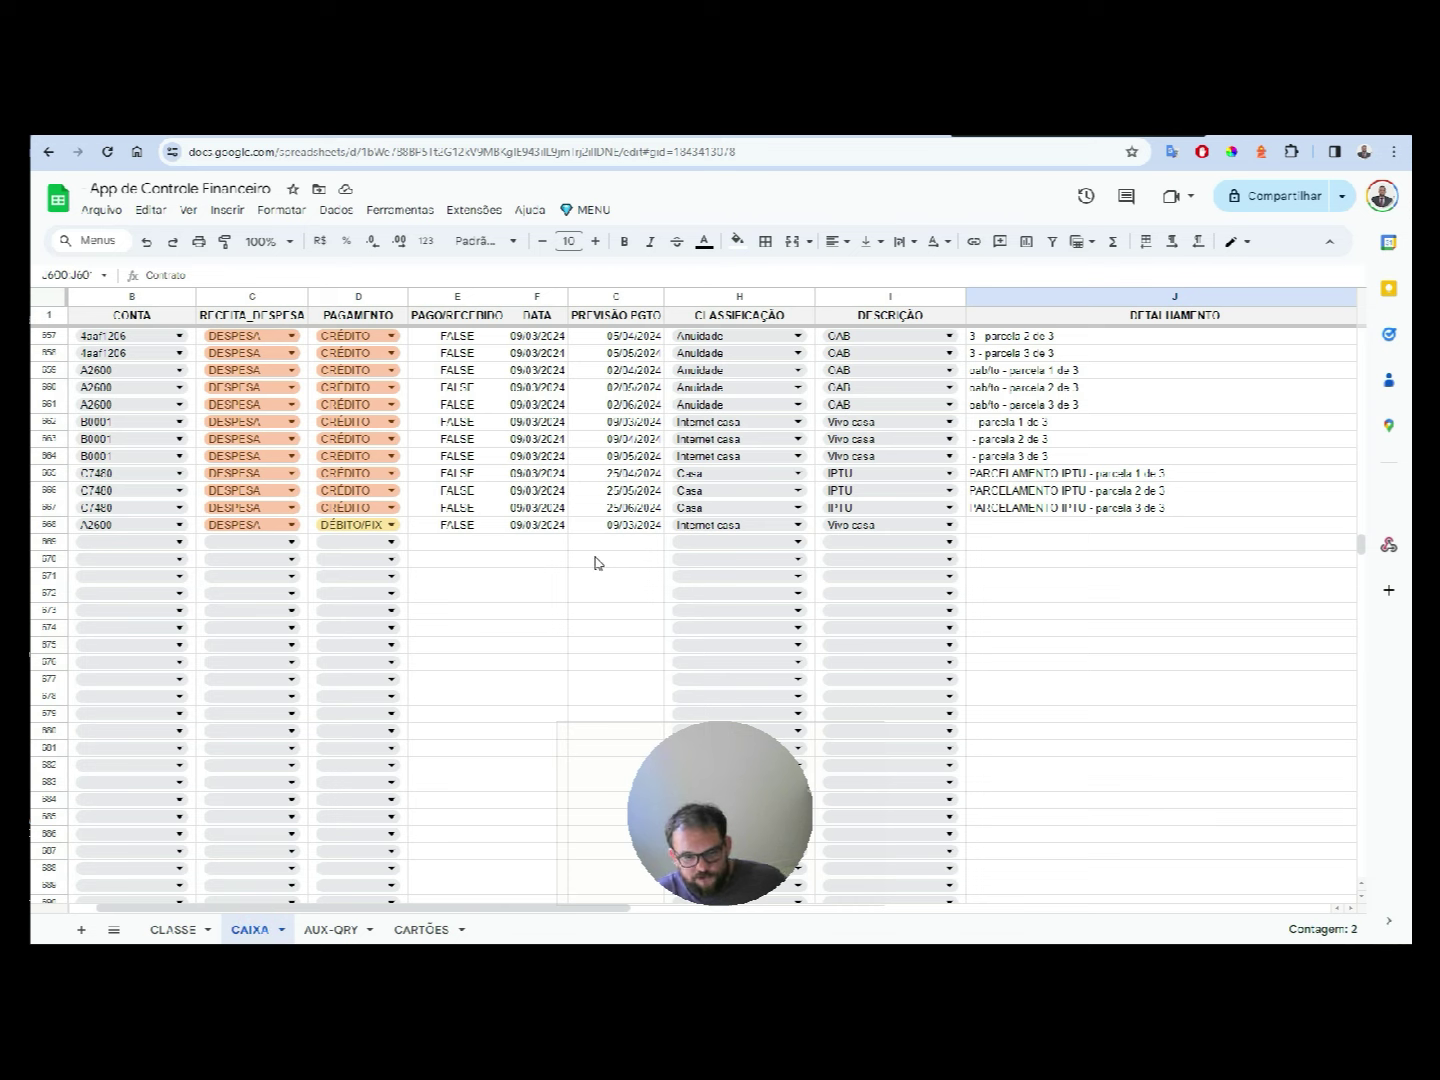
pyautogui.hotkey('alt', 'Tab')
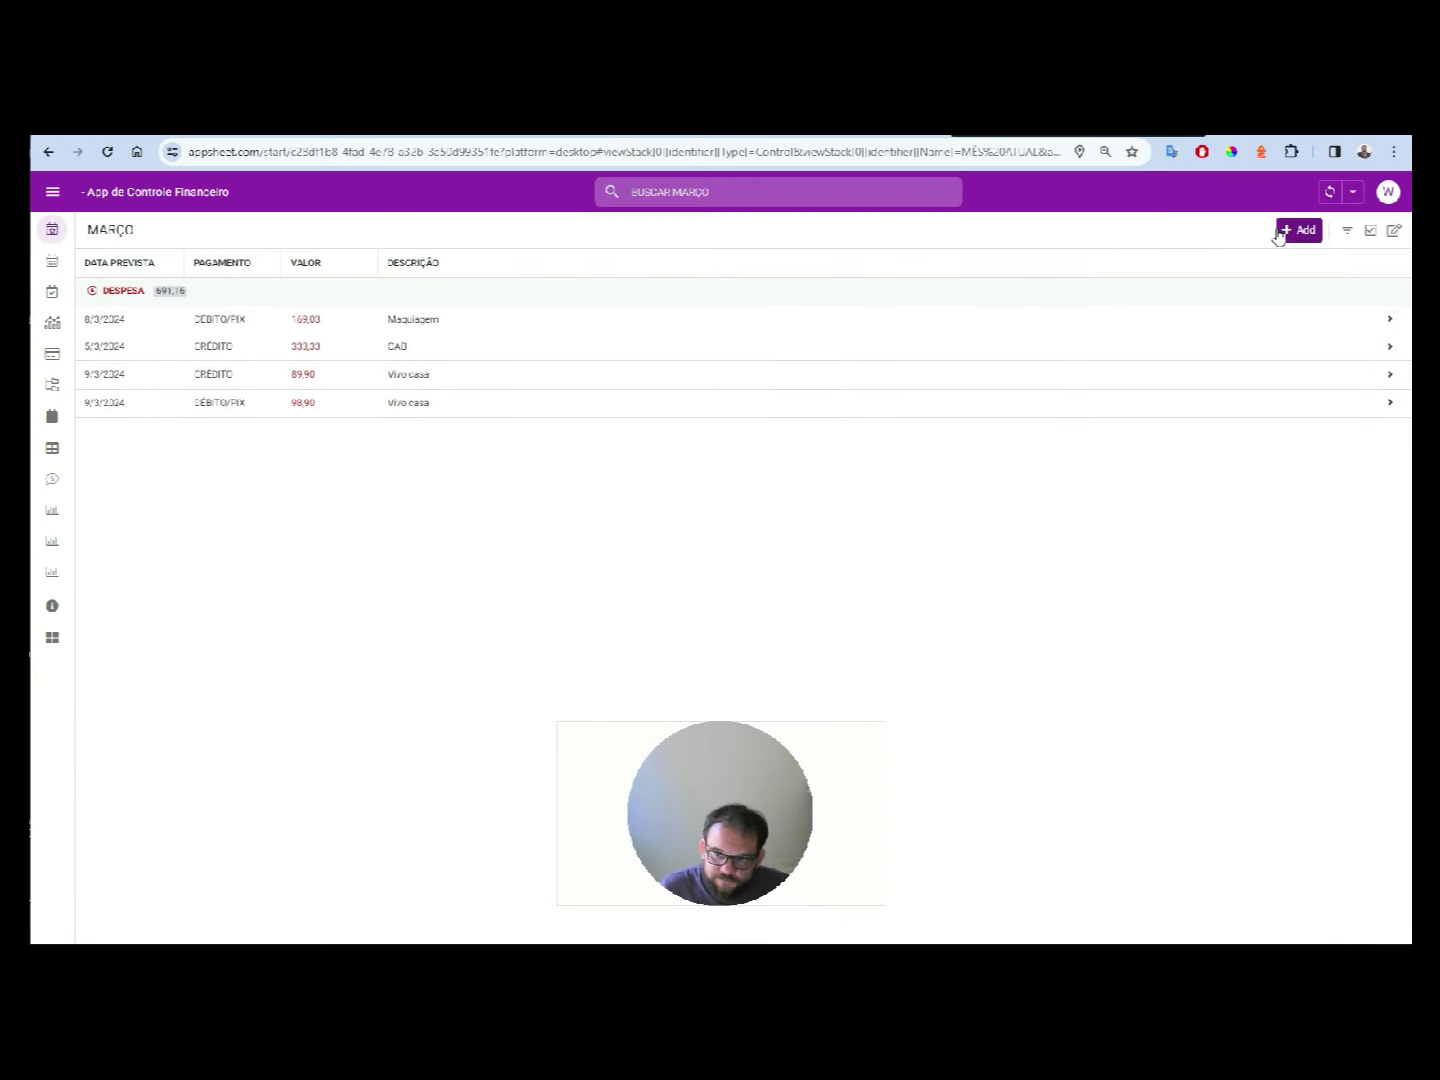
# - Start a new MARÇO entry with TIPO set to RECEITA and view its classification options
pyautogui.click(1292, 226)
pyautogui.scroll(-3, 1000, 627)
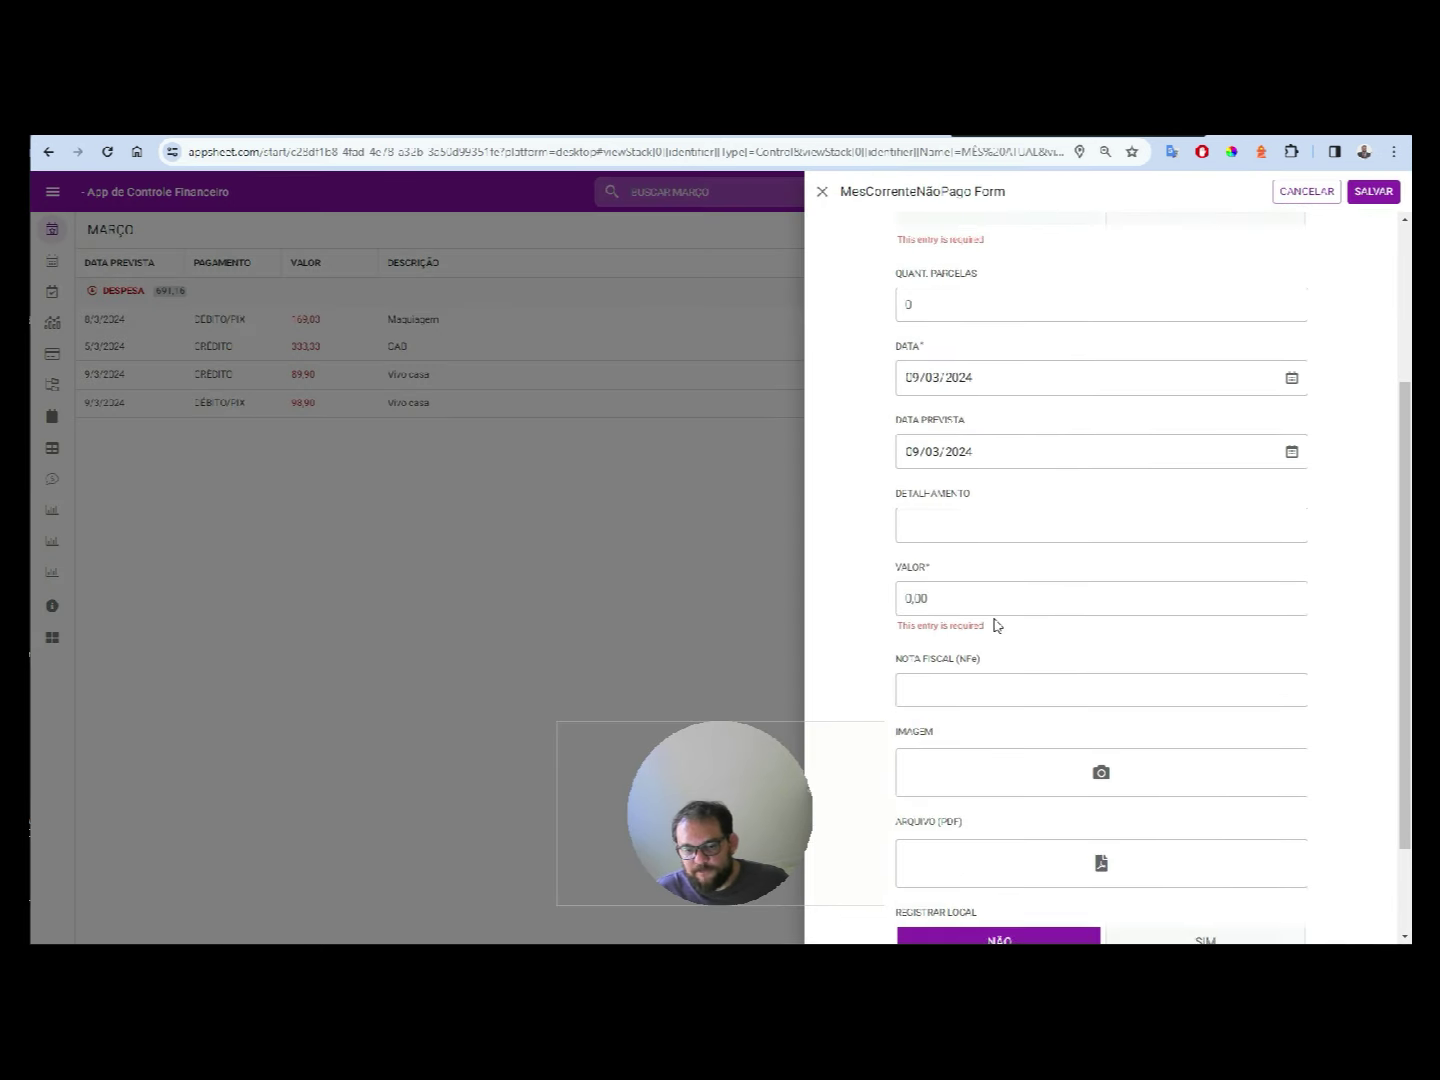
pyautogui.scroll(3, 1023, 535)
pyautogui.click(1175, 362)
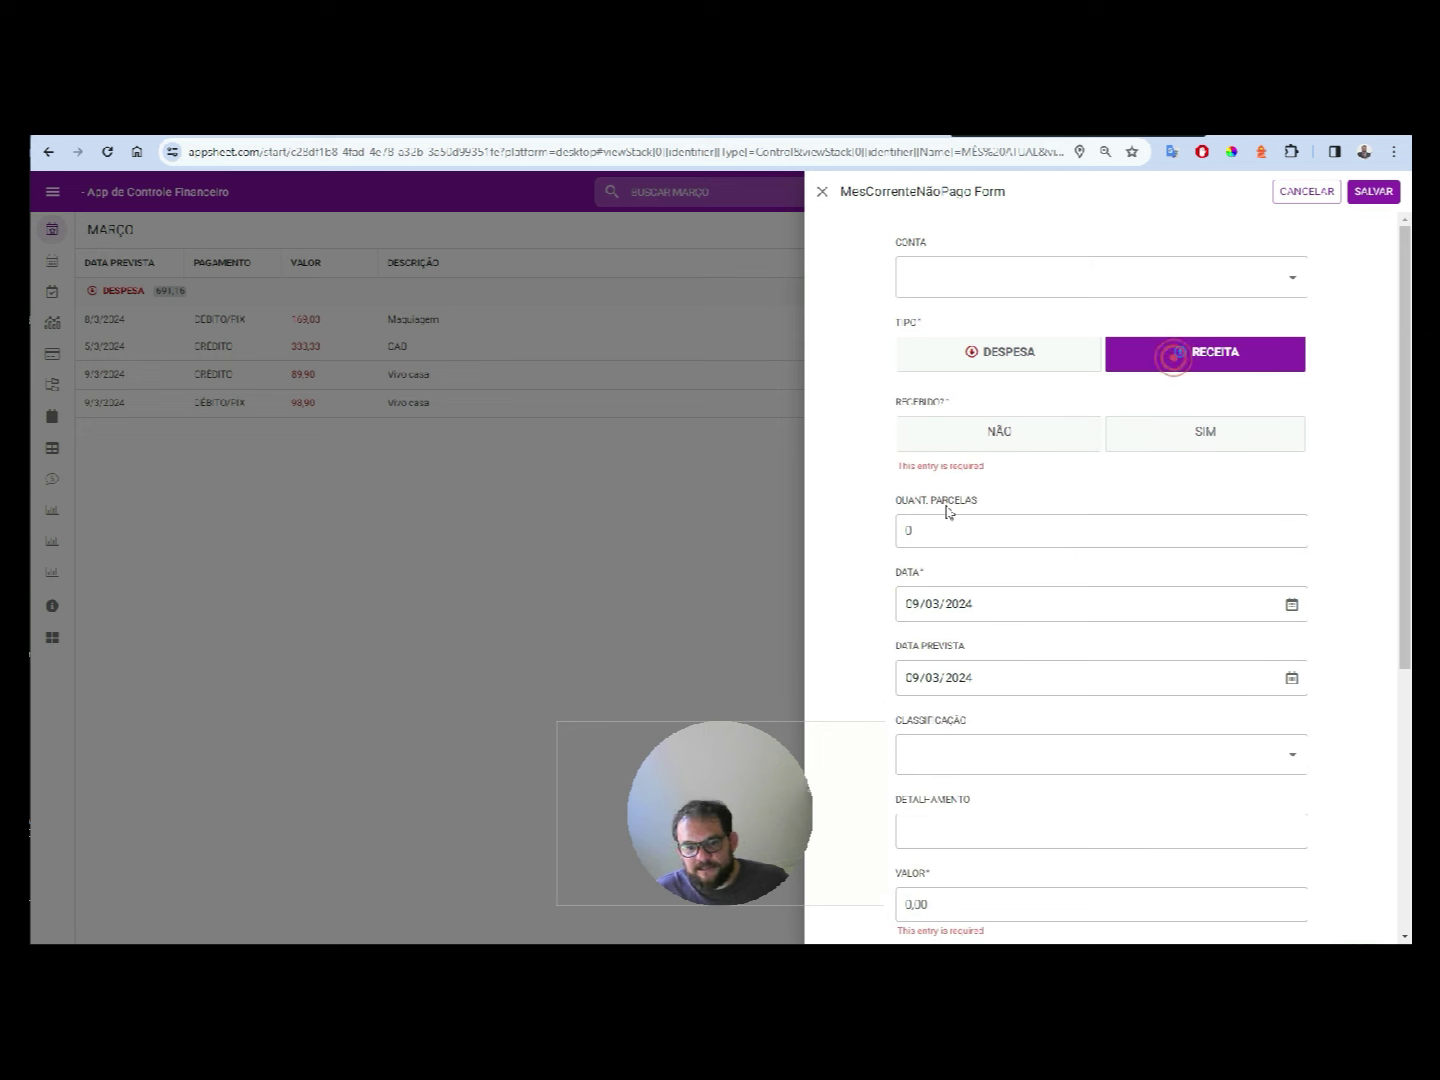
pyautogui.scroll(-1, 1010, 505)
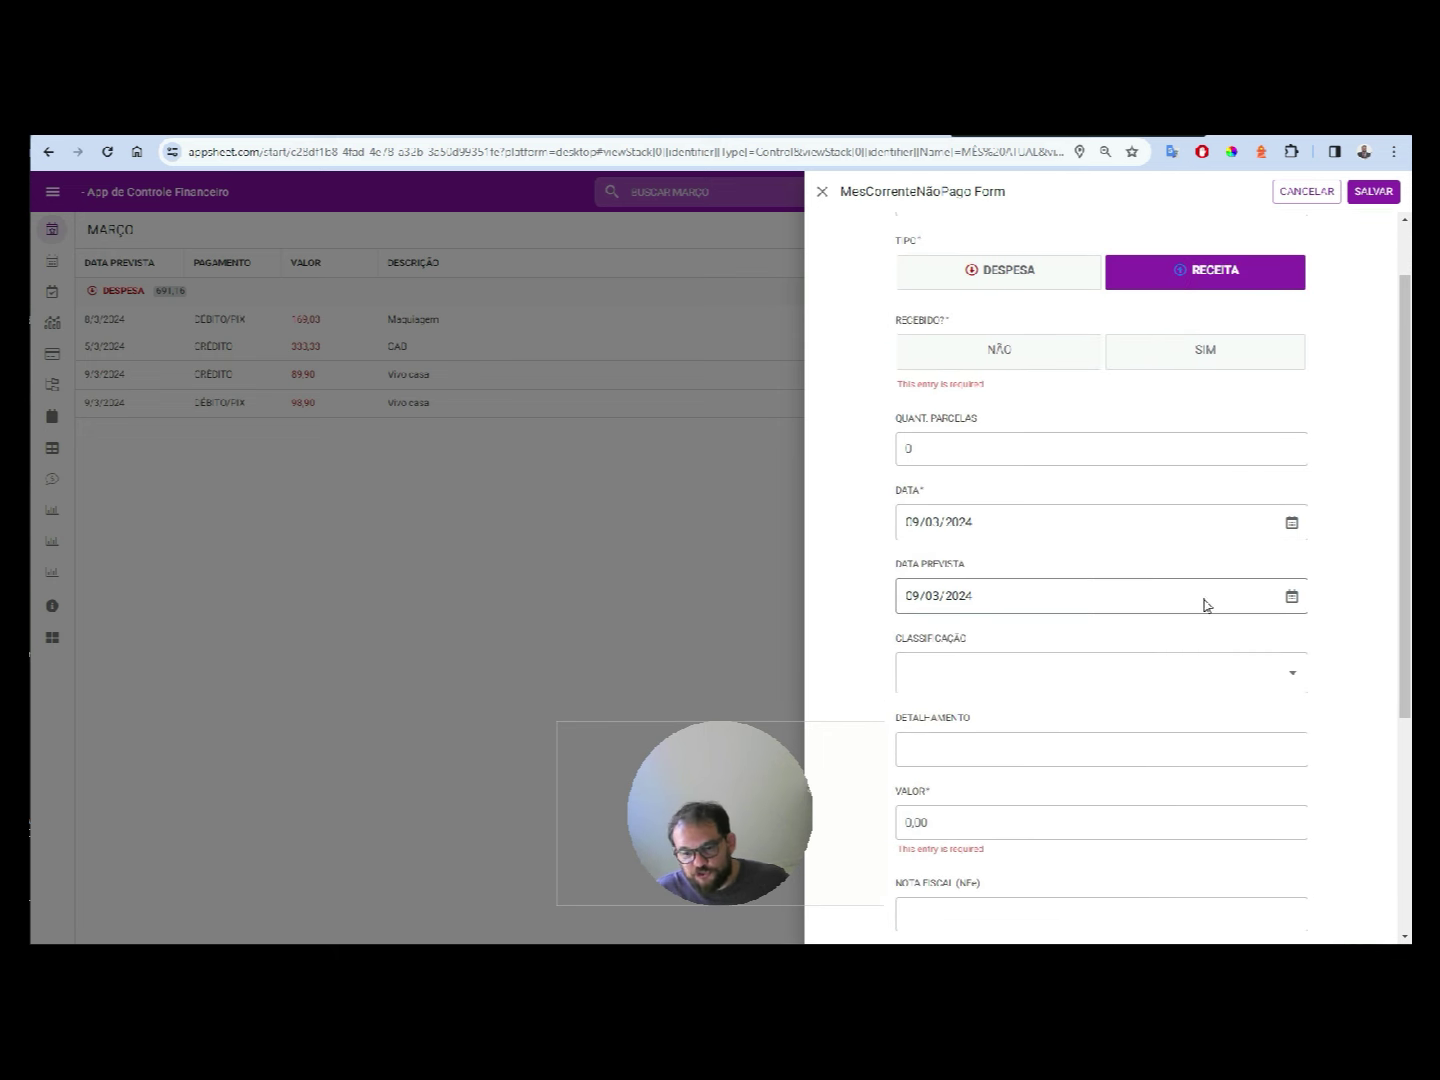
pyautogui.click(1238, 677)
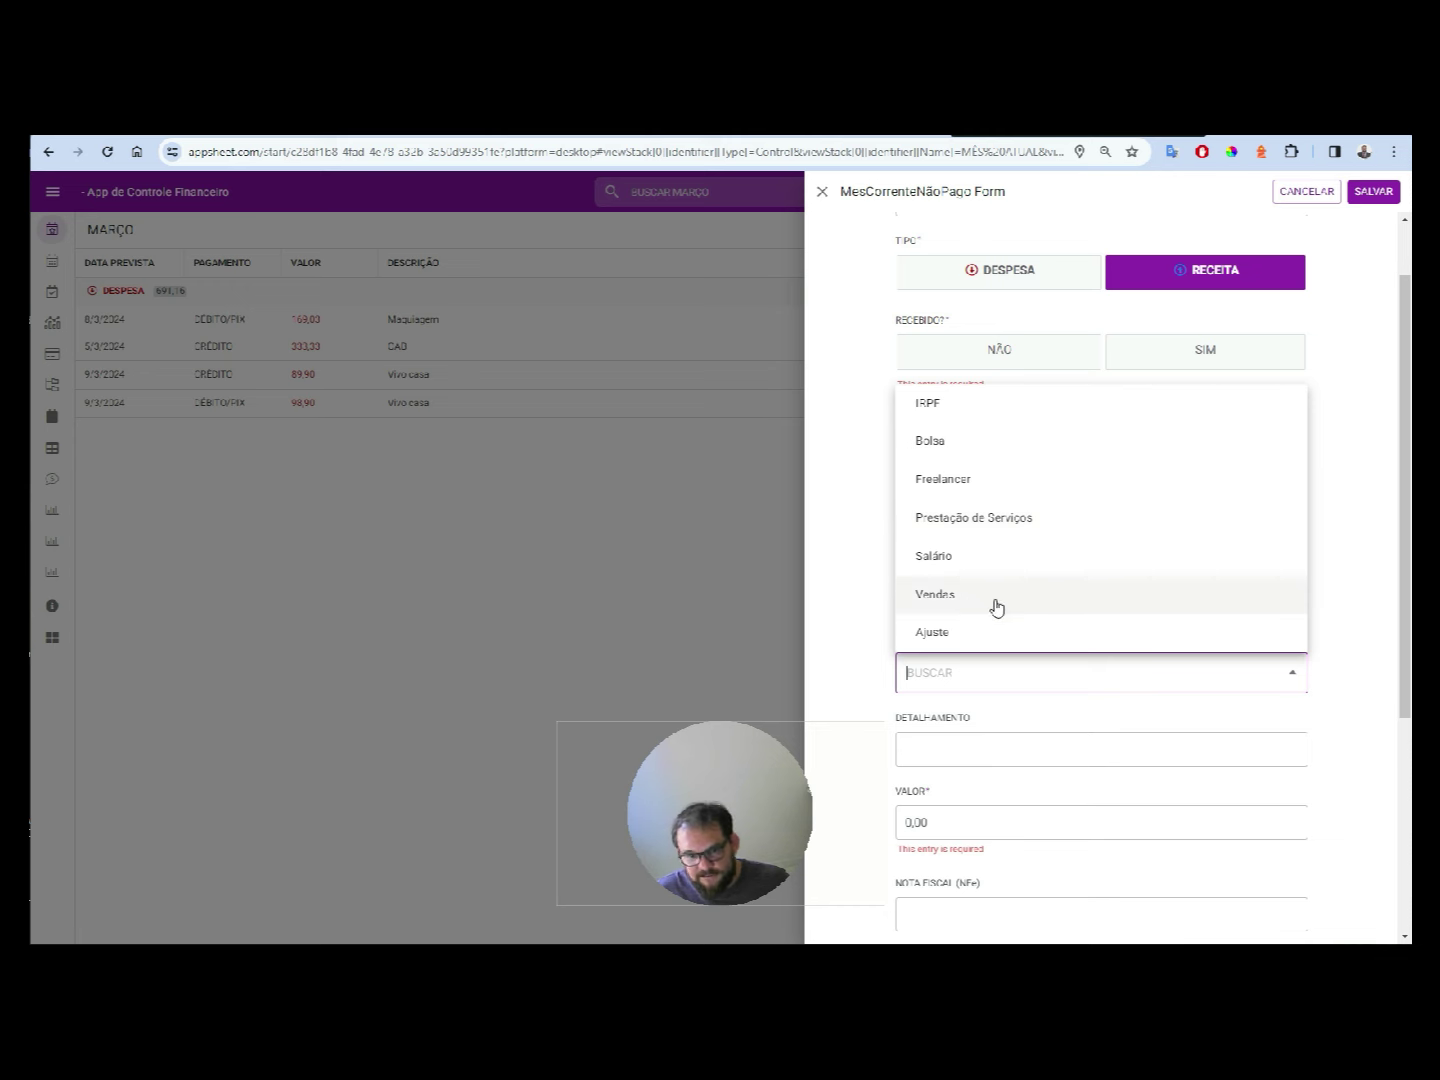
pyautogui.click(1344, 504)
# - Switch TIPO back to DESPESA and view the expense classification options
pyautogui.click(977, 278)
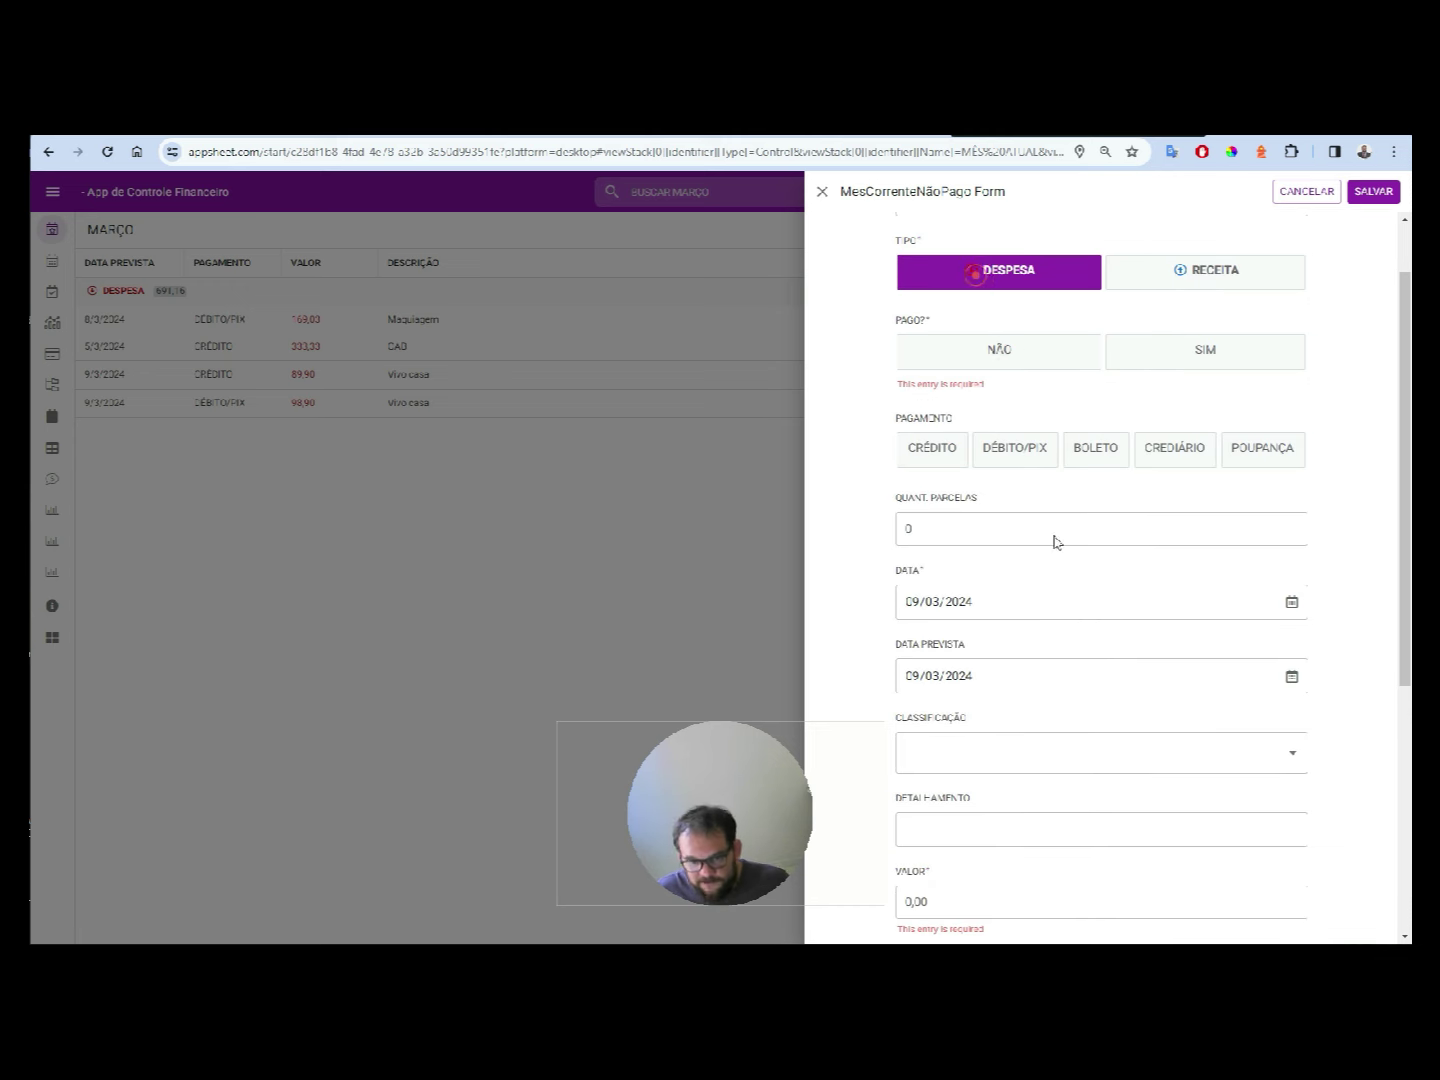
pyautogui.click(1078, 740)
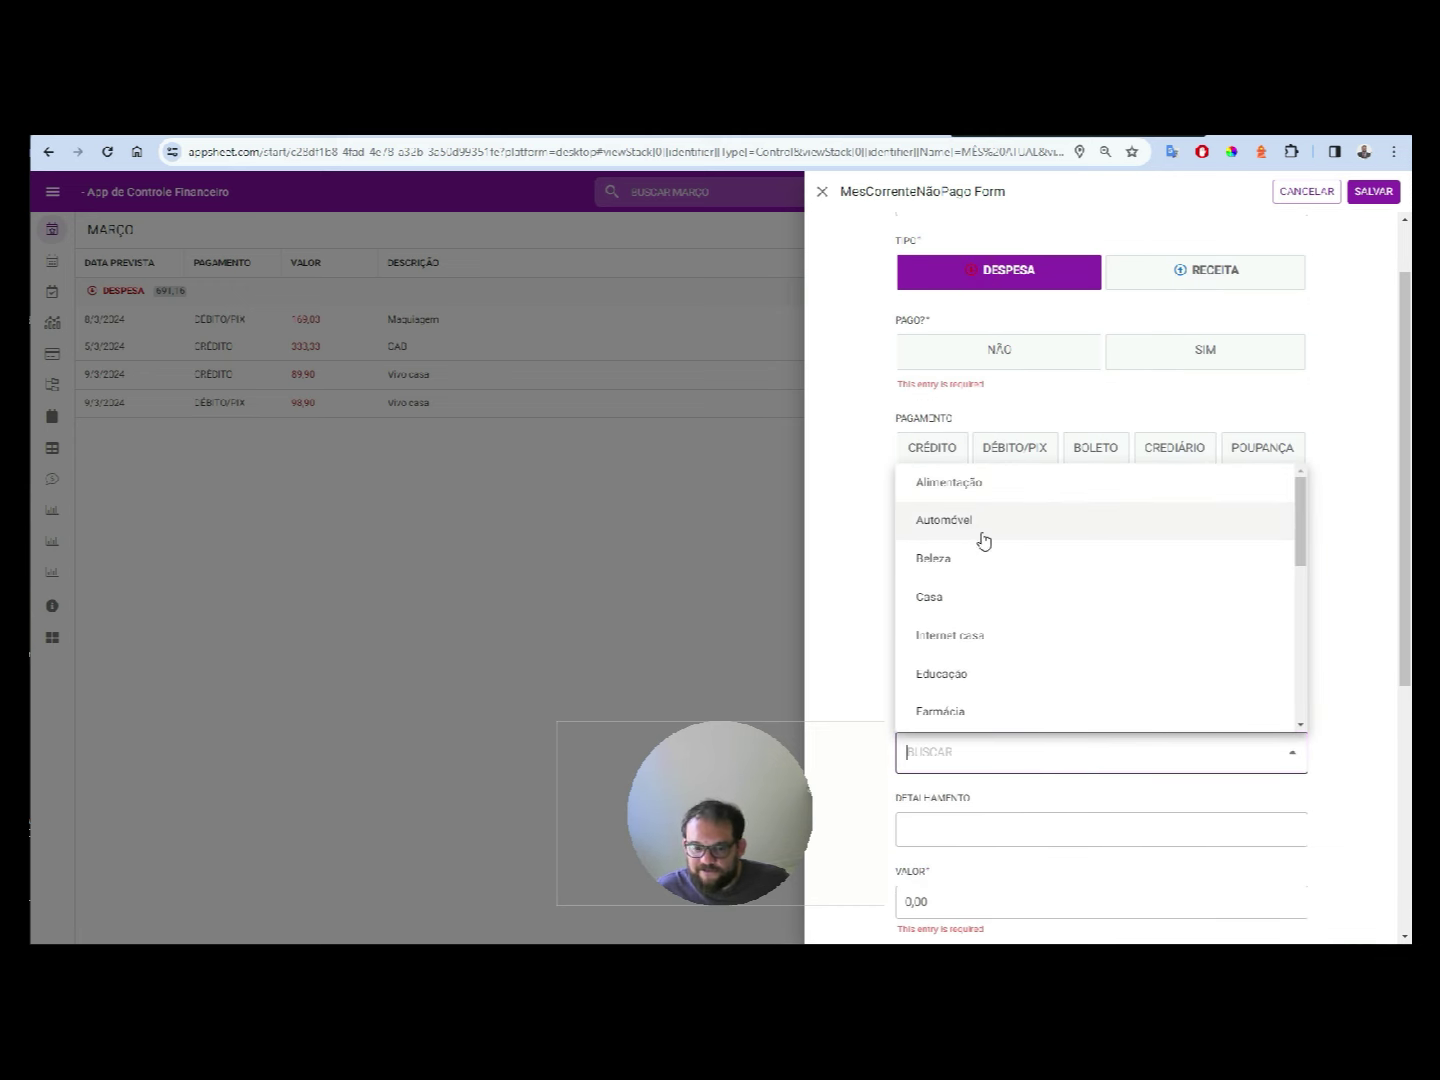
pyautogui.scroll(-5, 990, 550)
pyautogui.click(1352, 621)
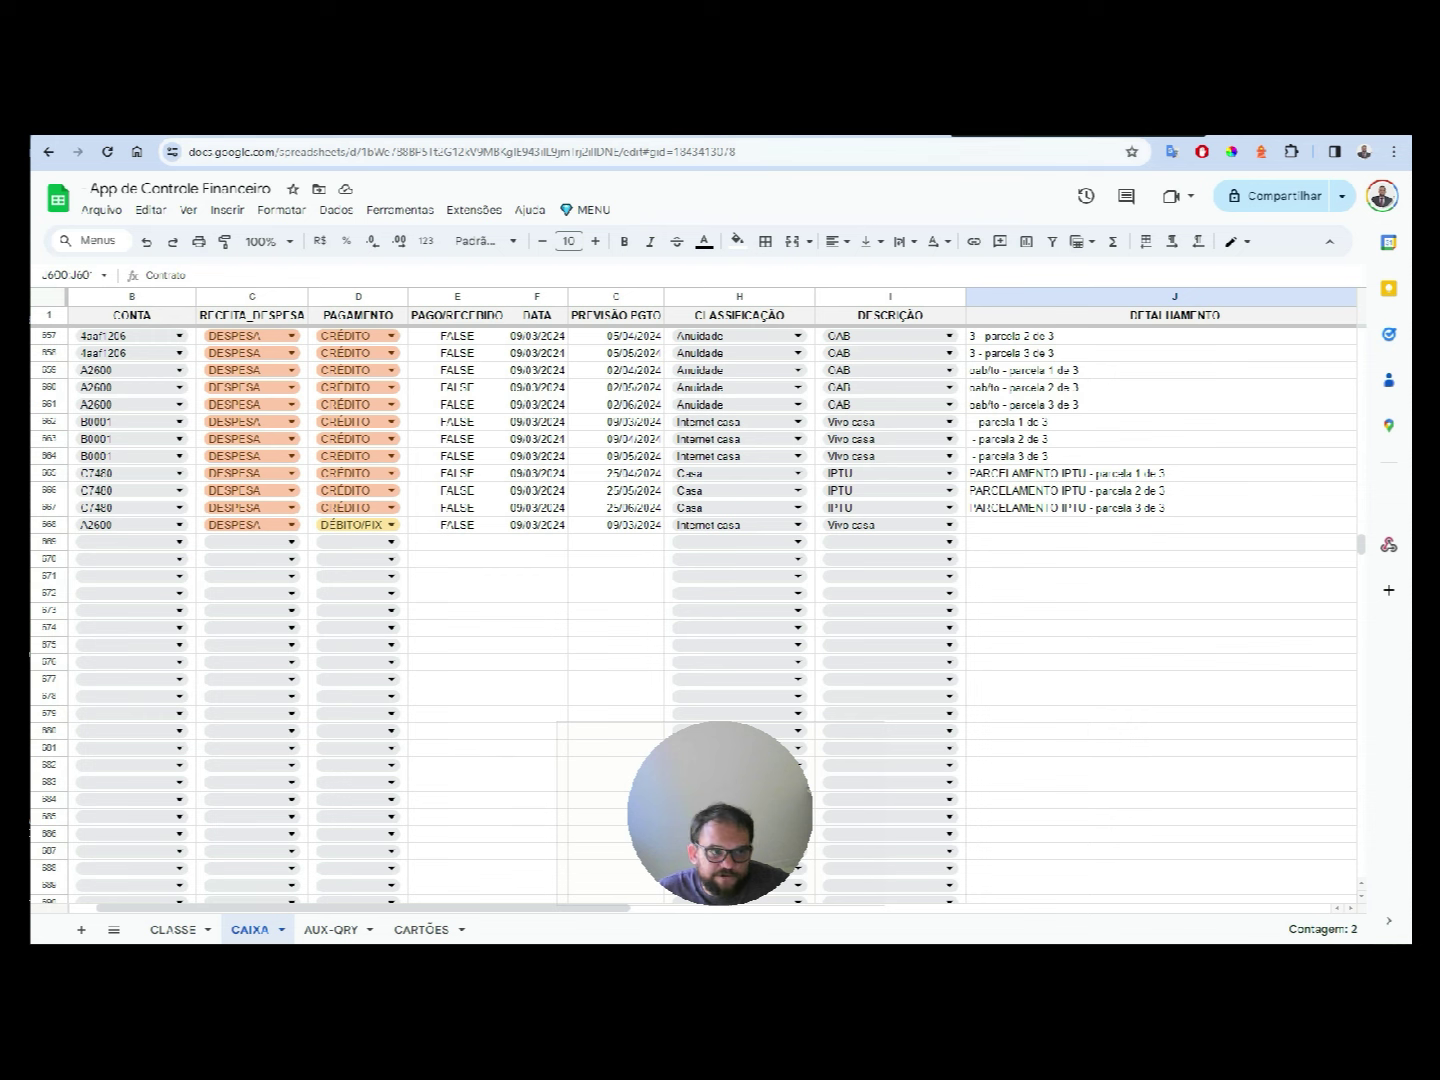
# - Nudge the table chart, open the Dados combinados blend editor and scroll through Table 2's available CAIXA fields
pyautogui.click(725, 130)
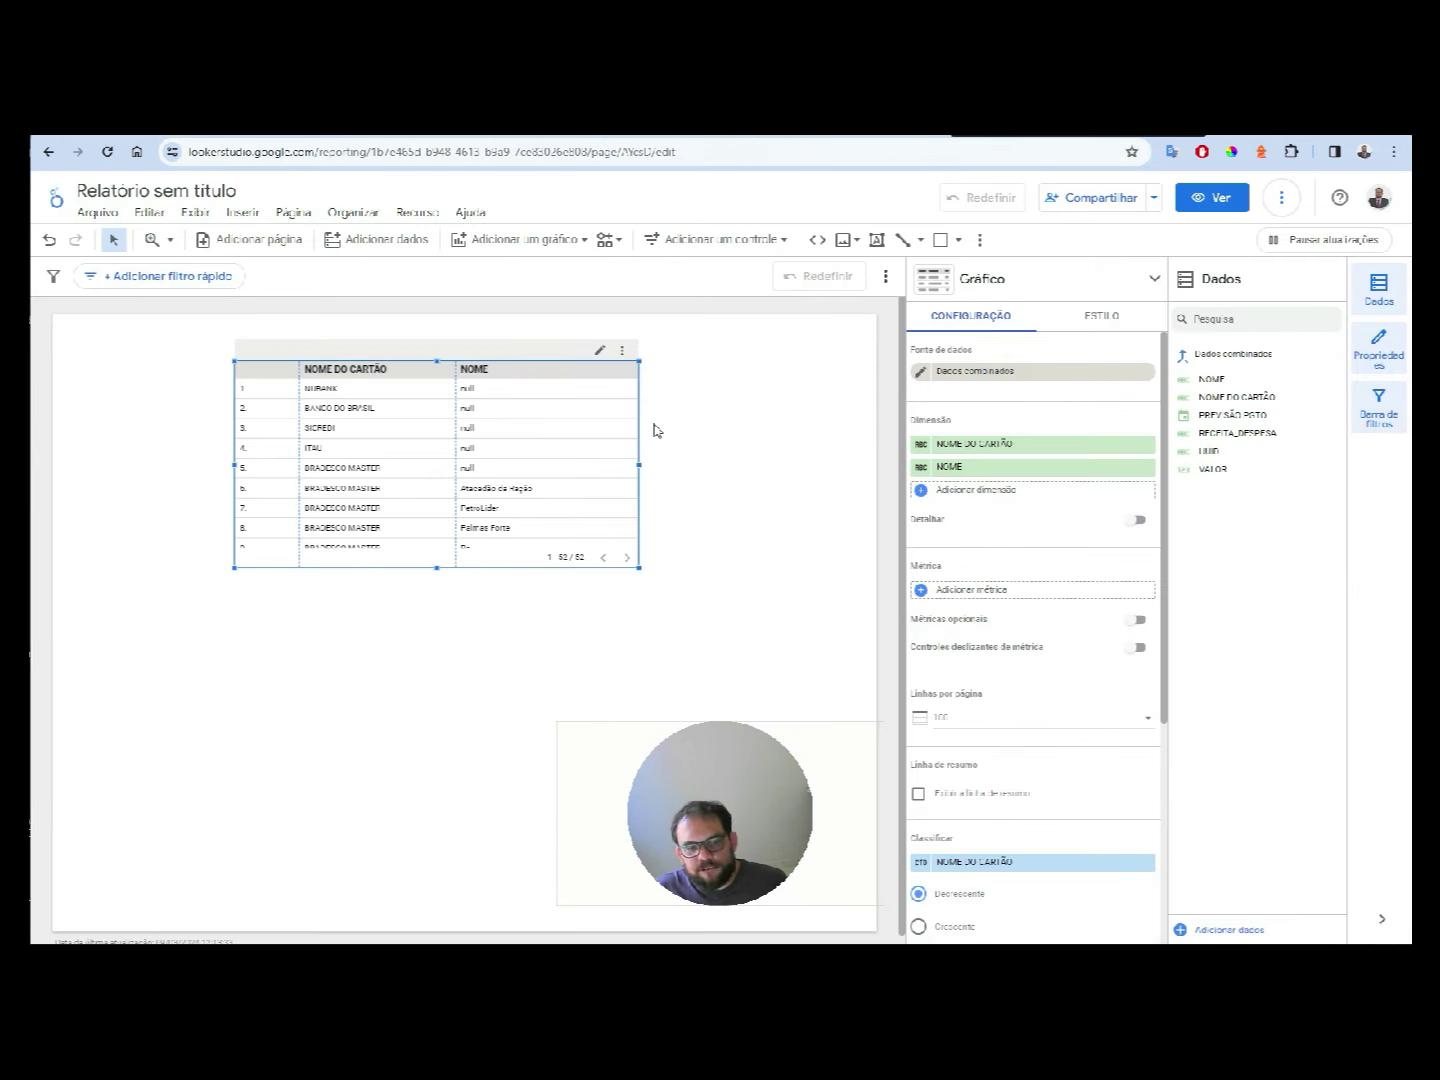
pyautogui.moveTo(536, 350); pyautogui.dragTo(590, 365)
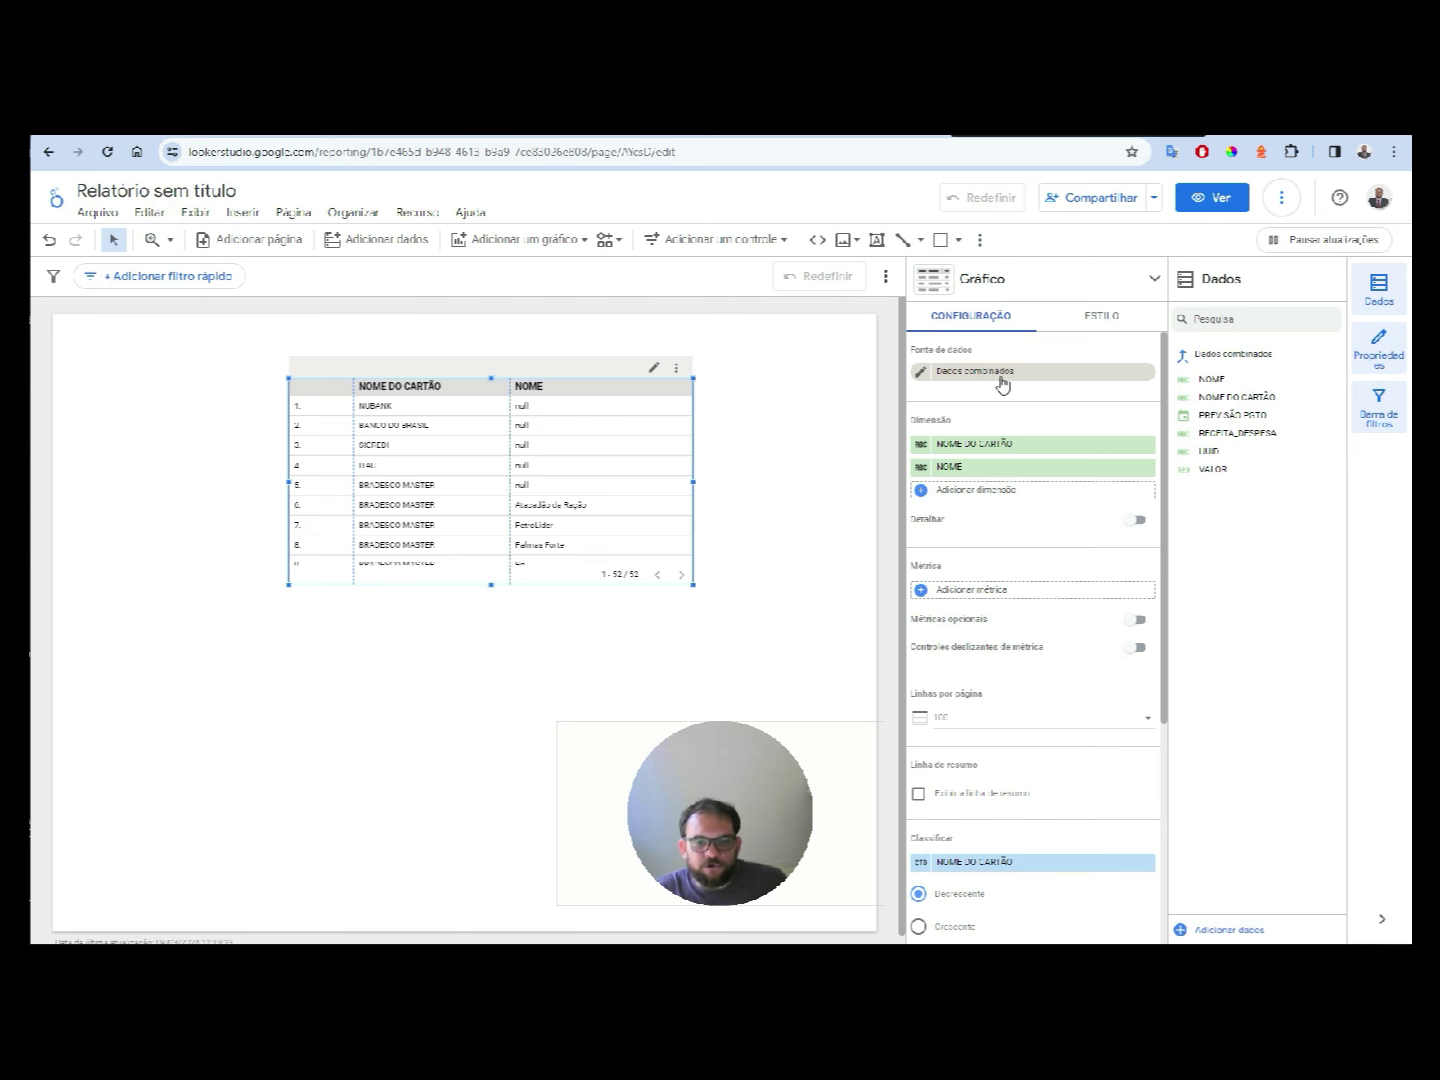
pyautogui.click(920, 371)
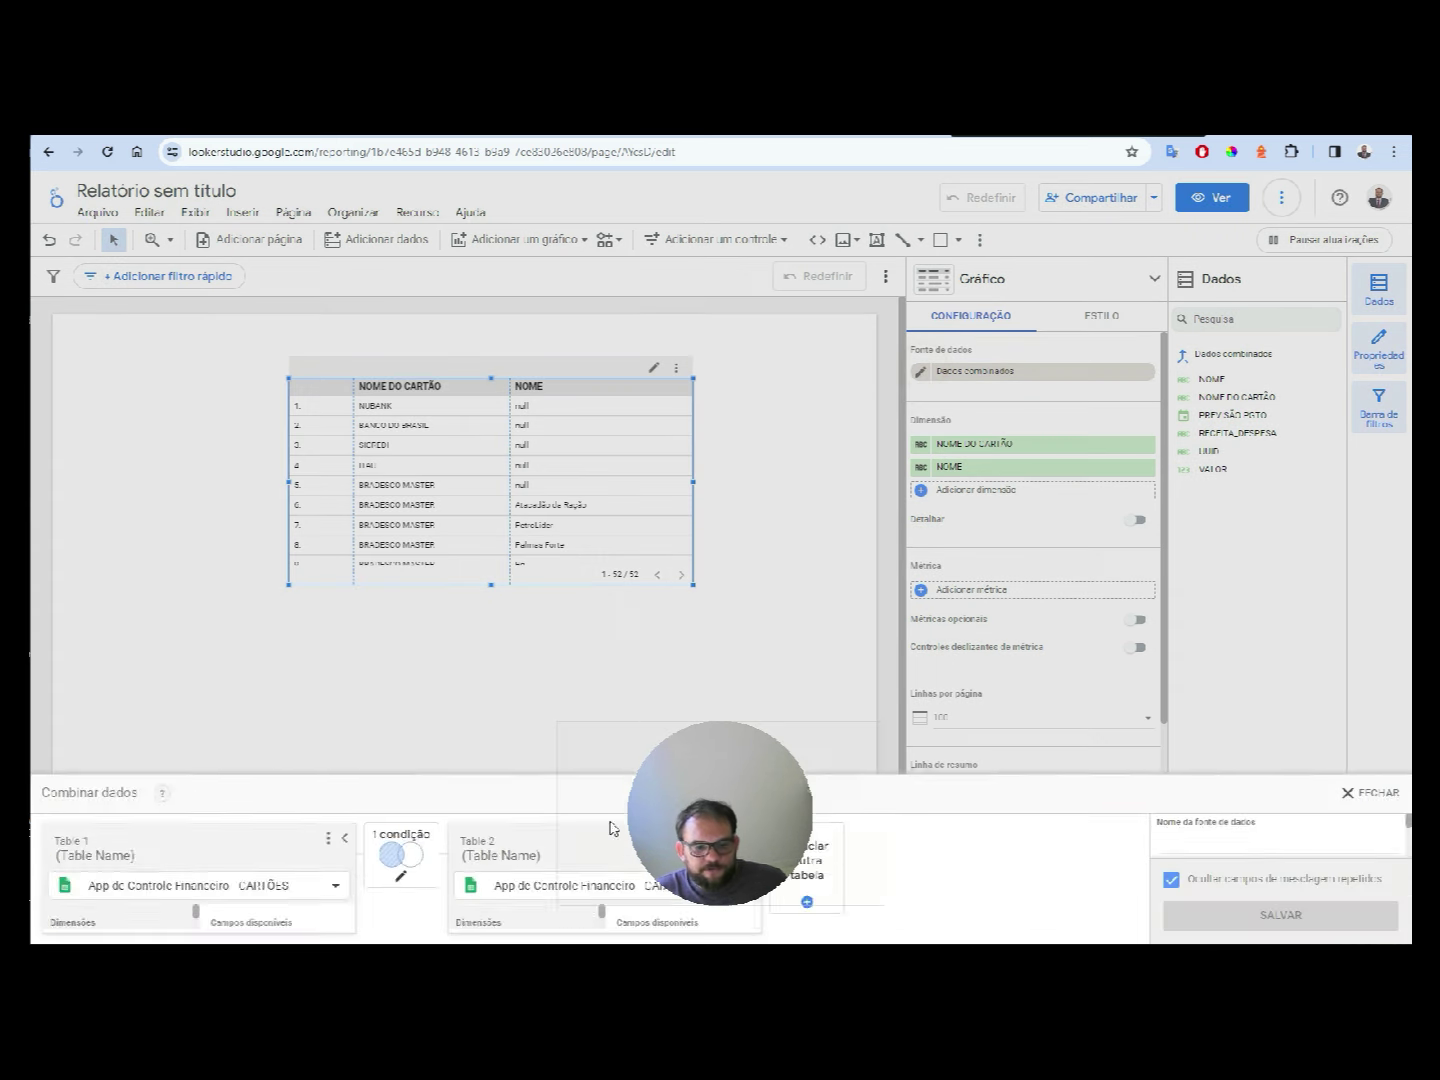
pyautogui.moveTo(759, 700); pyautogui.dragTo(1094, 501)
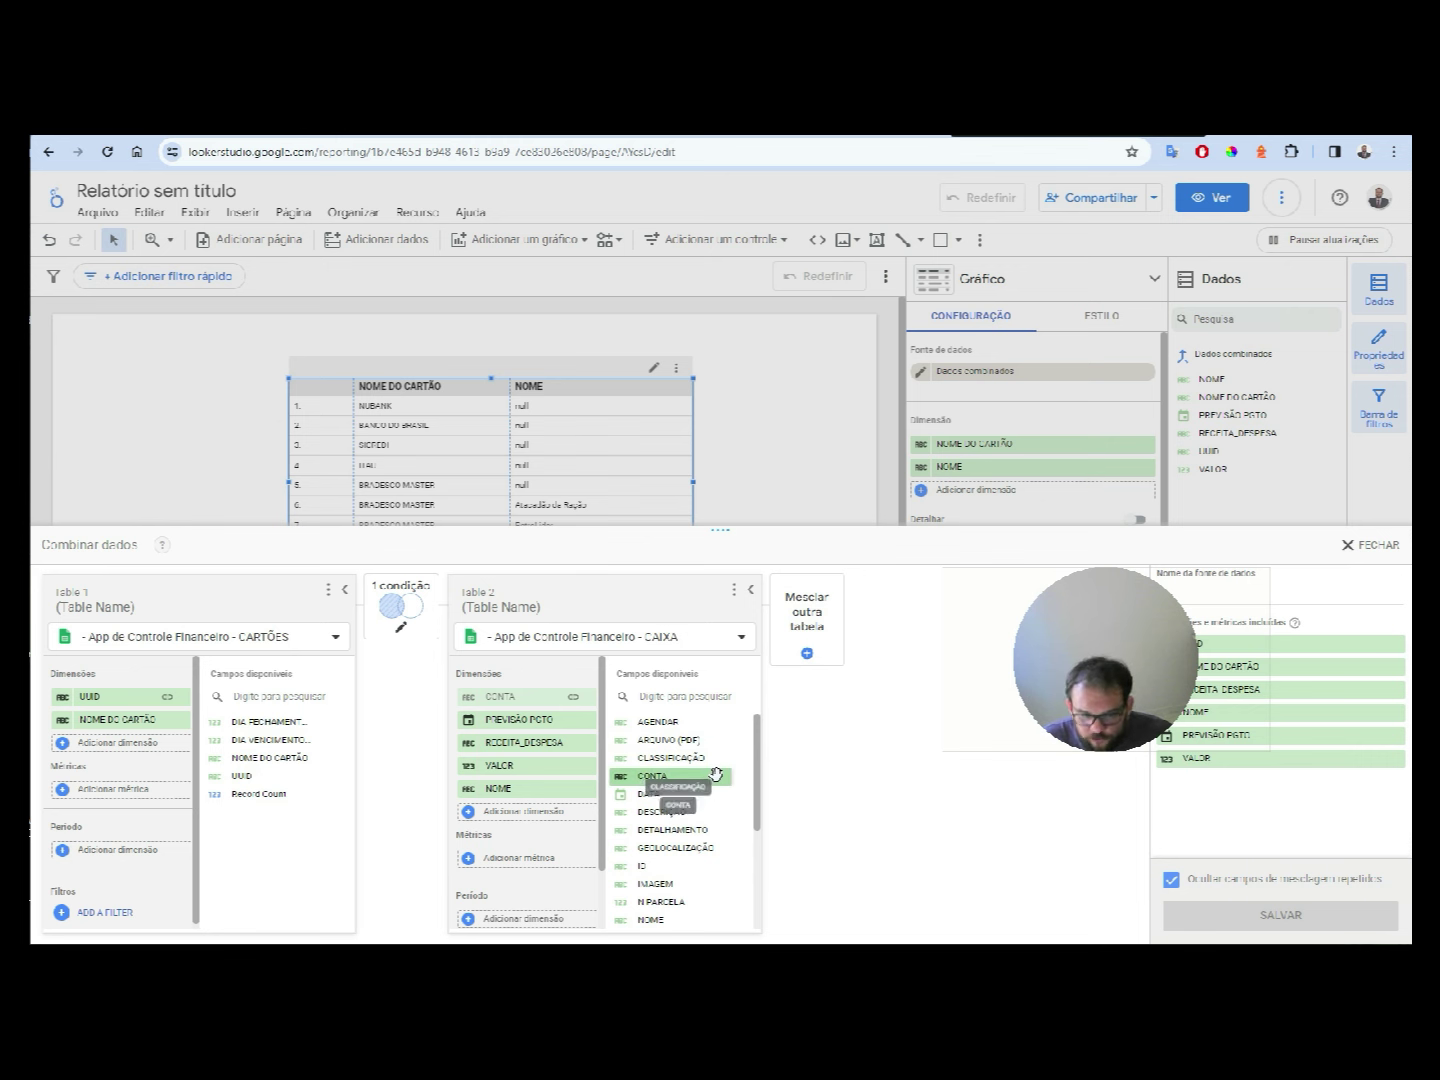
pyautogui.scroll(-5, 715, 773)
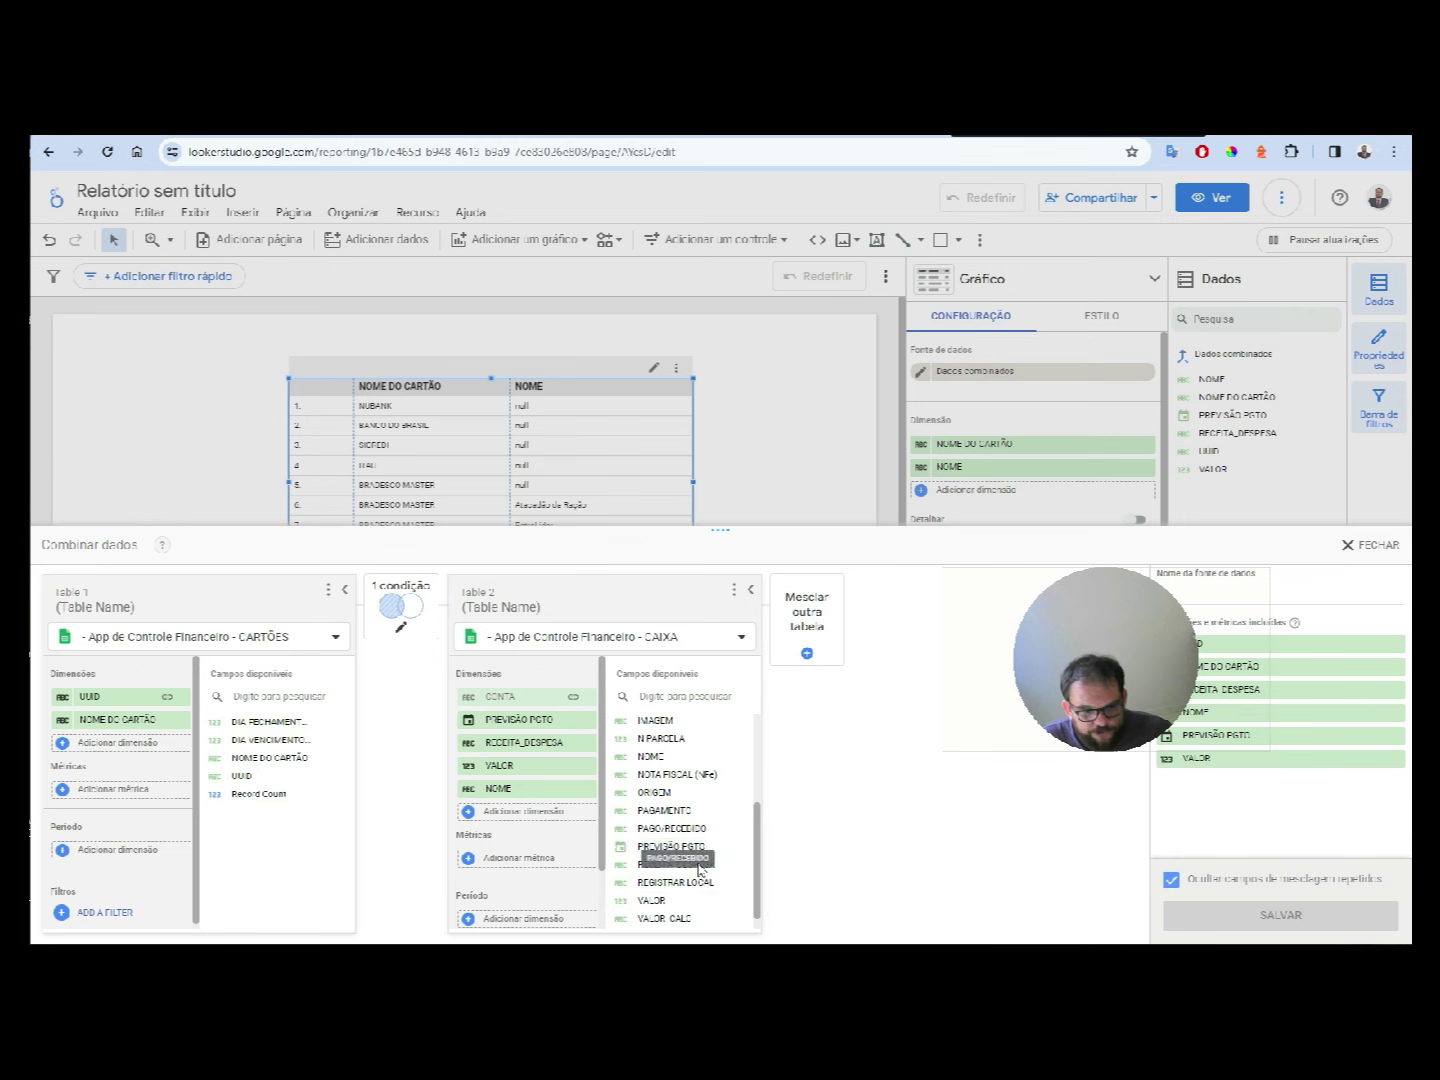
pyautogui.scroll(-1, 690, 900)
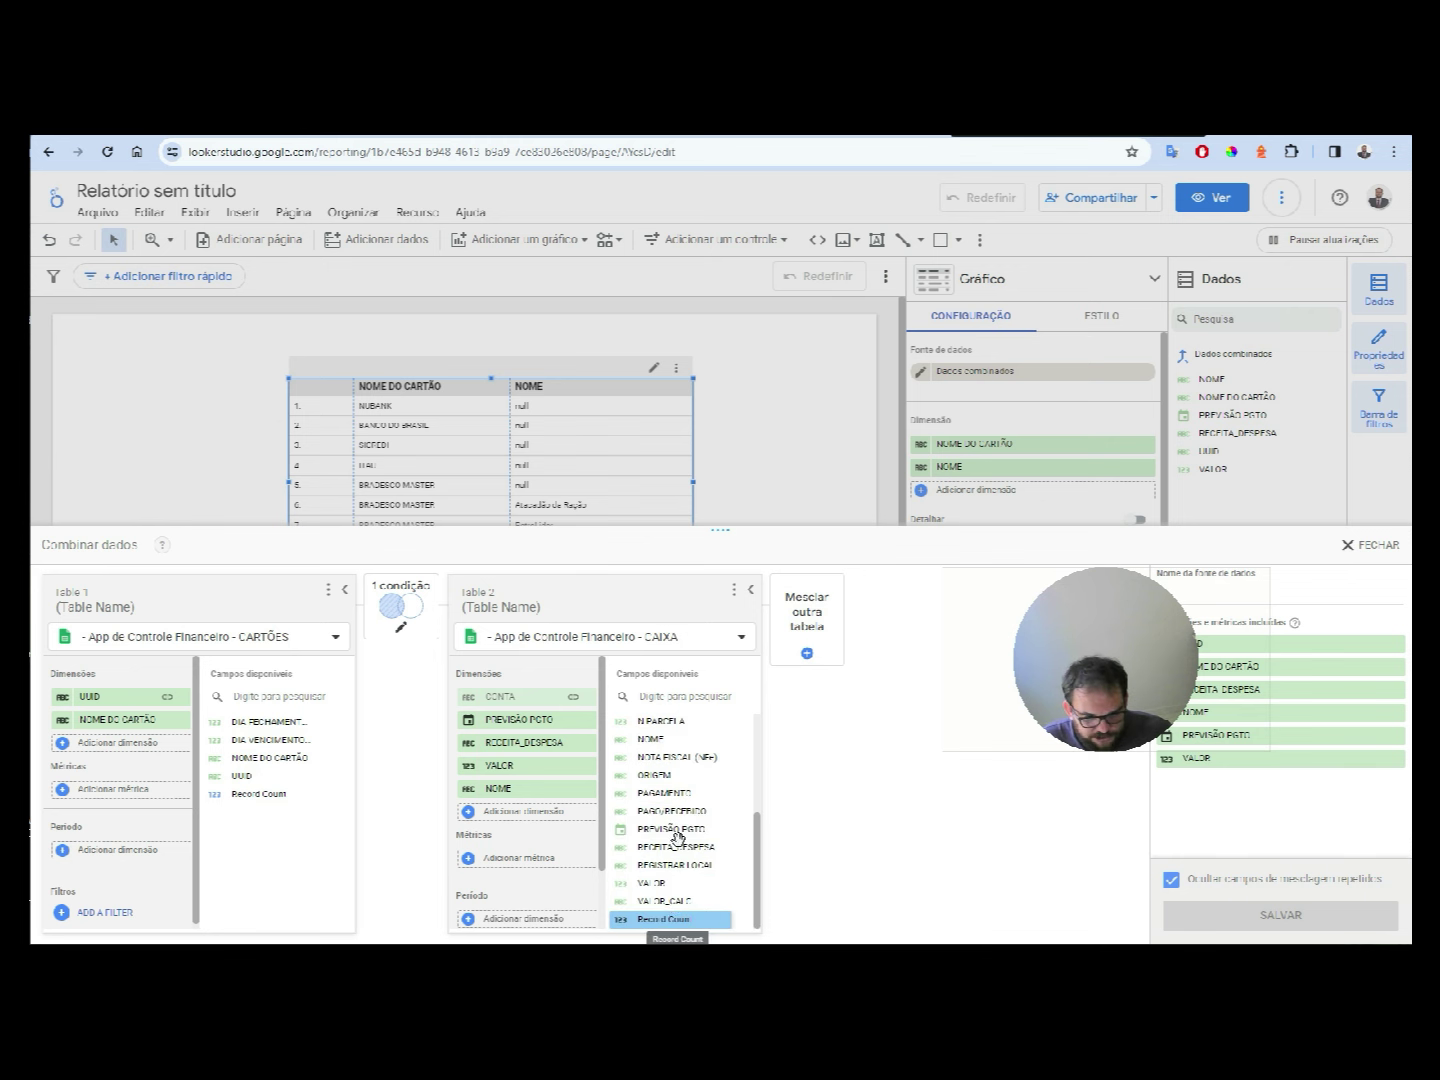
pyautogui.click(330, 138)
# - Jump to the top of the CAIXA sheet and check the CLASSIFICAÇÃO and DESCRIÇÃO column headers
pyautogui.click(505, 463)
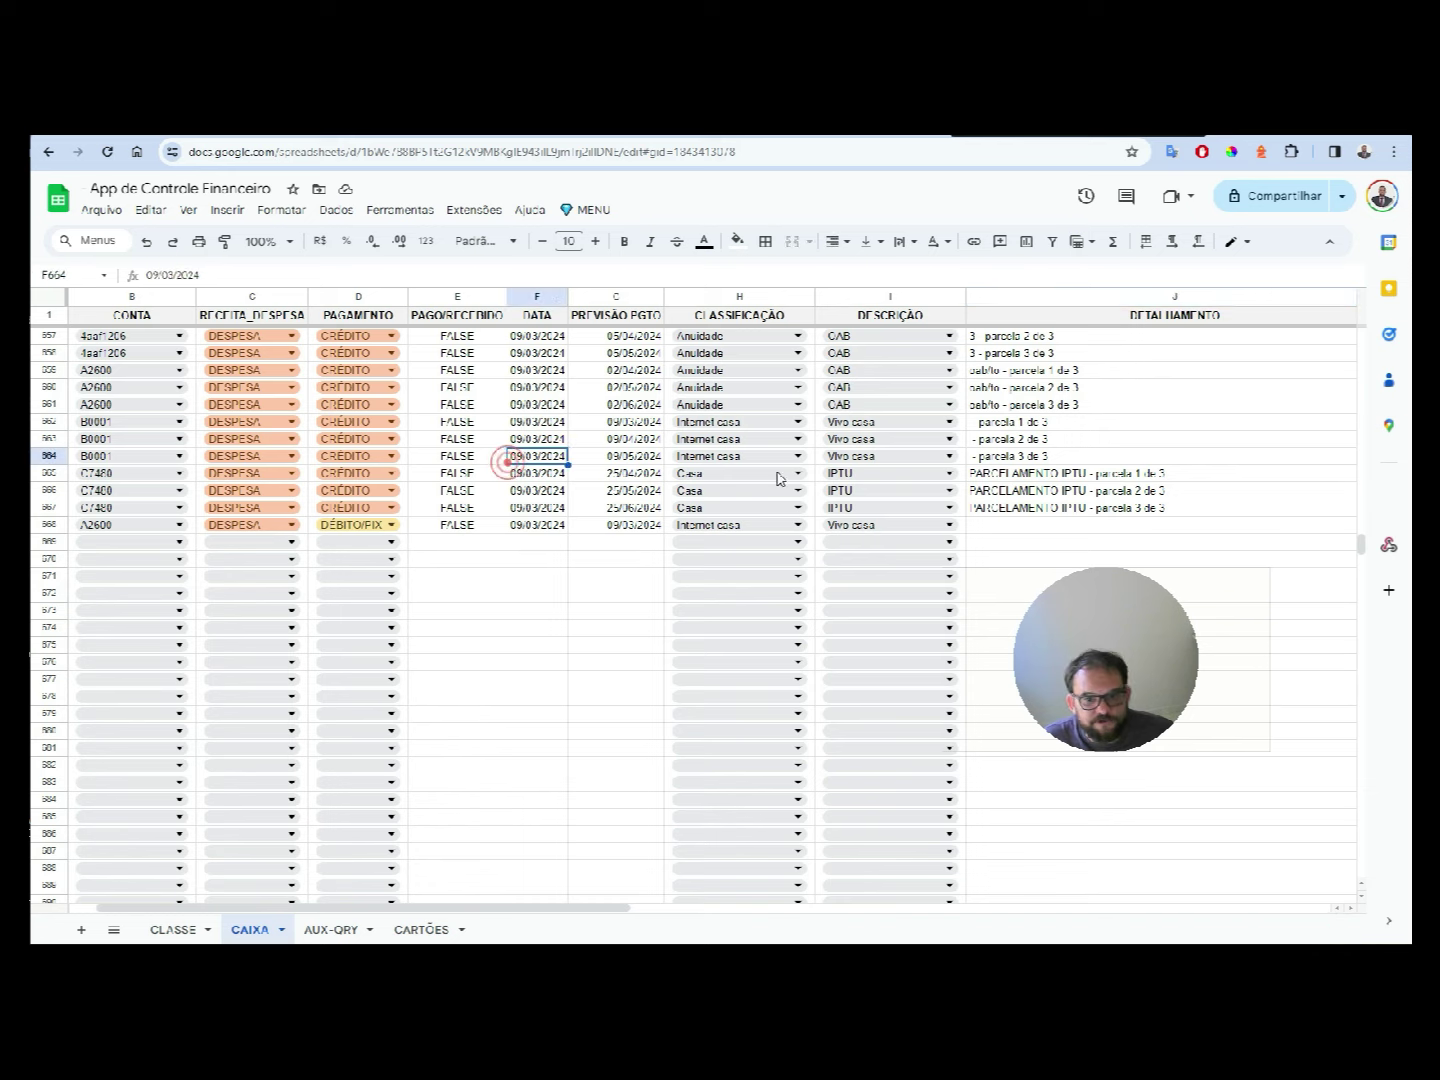
pyautogui.scroll(15, 1088, 520)
pyautogui.scroll(10, 1088, 519)
pyautogui.click(1140, 393)
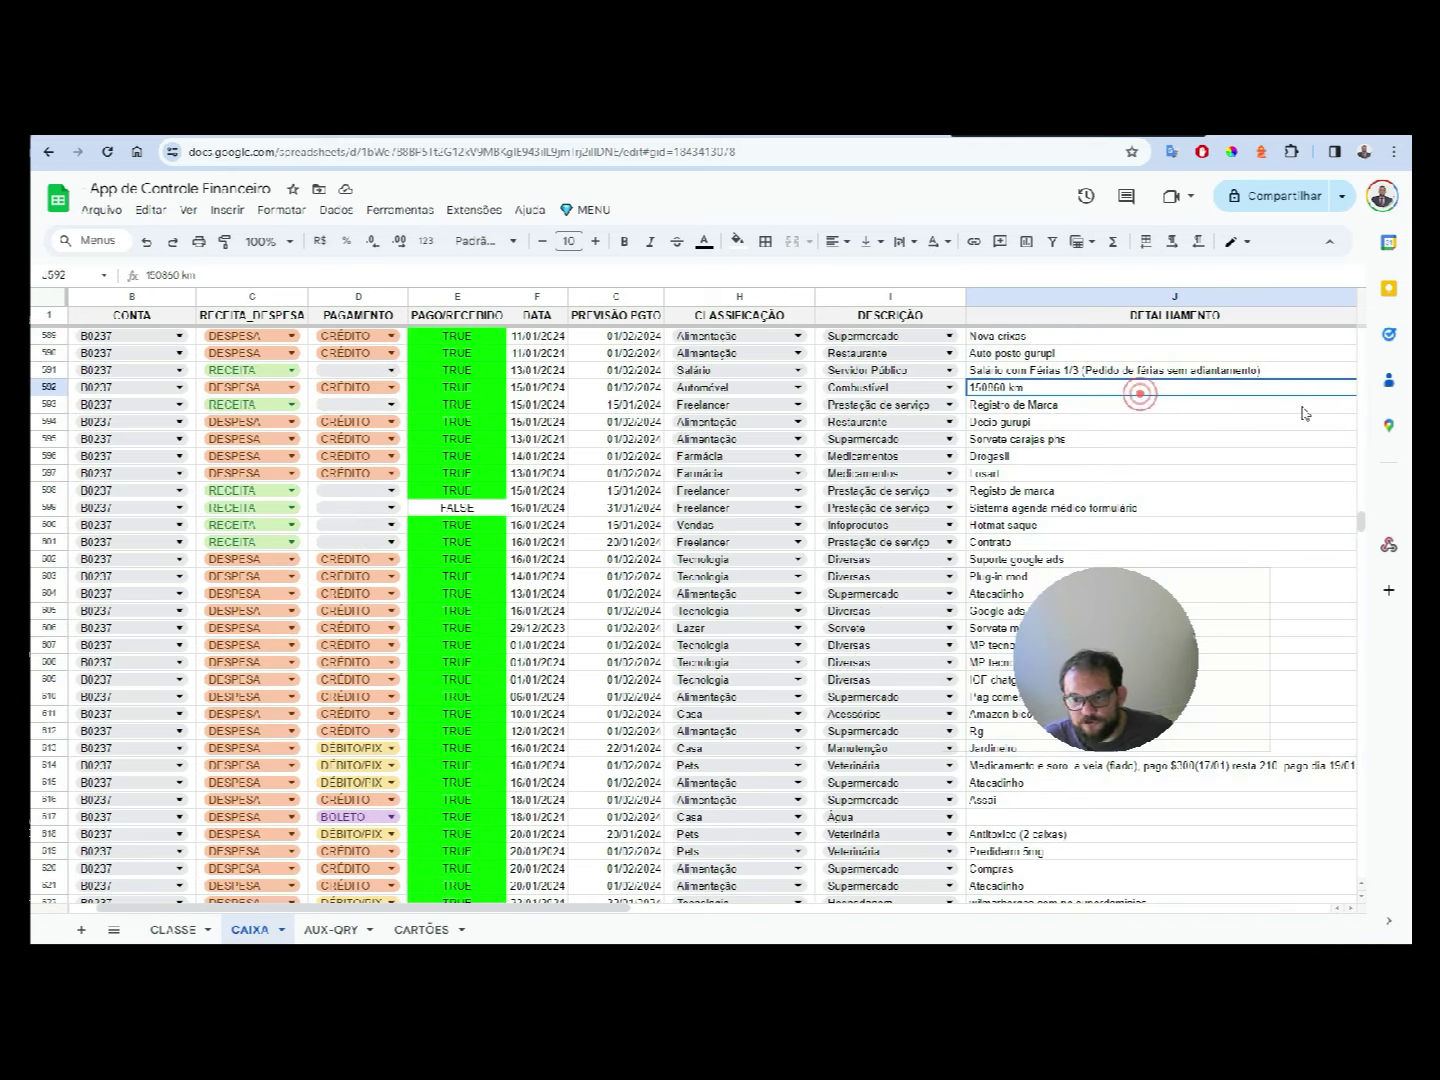
pyautogui.scroll(1, 1362, 515)
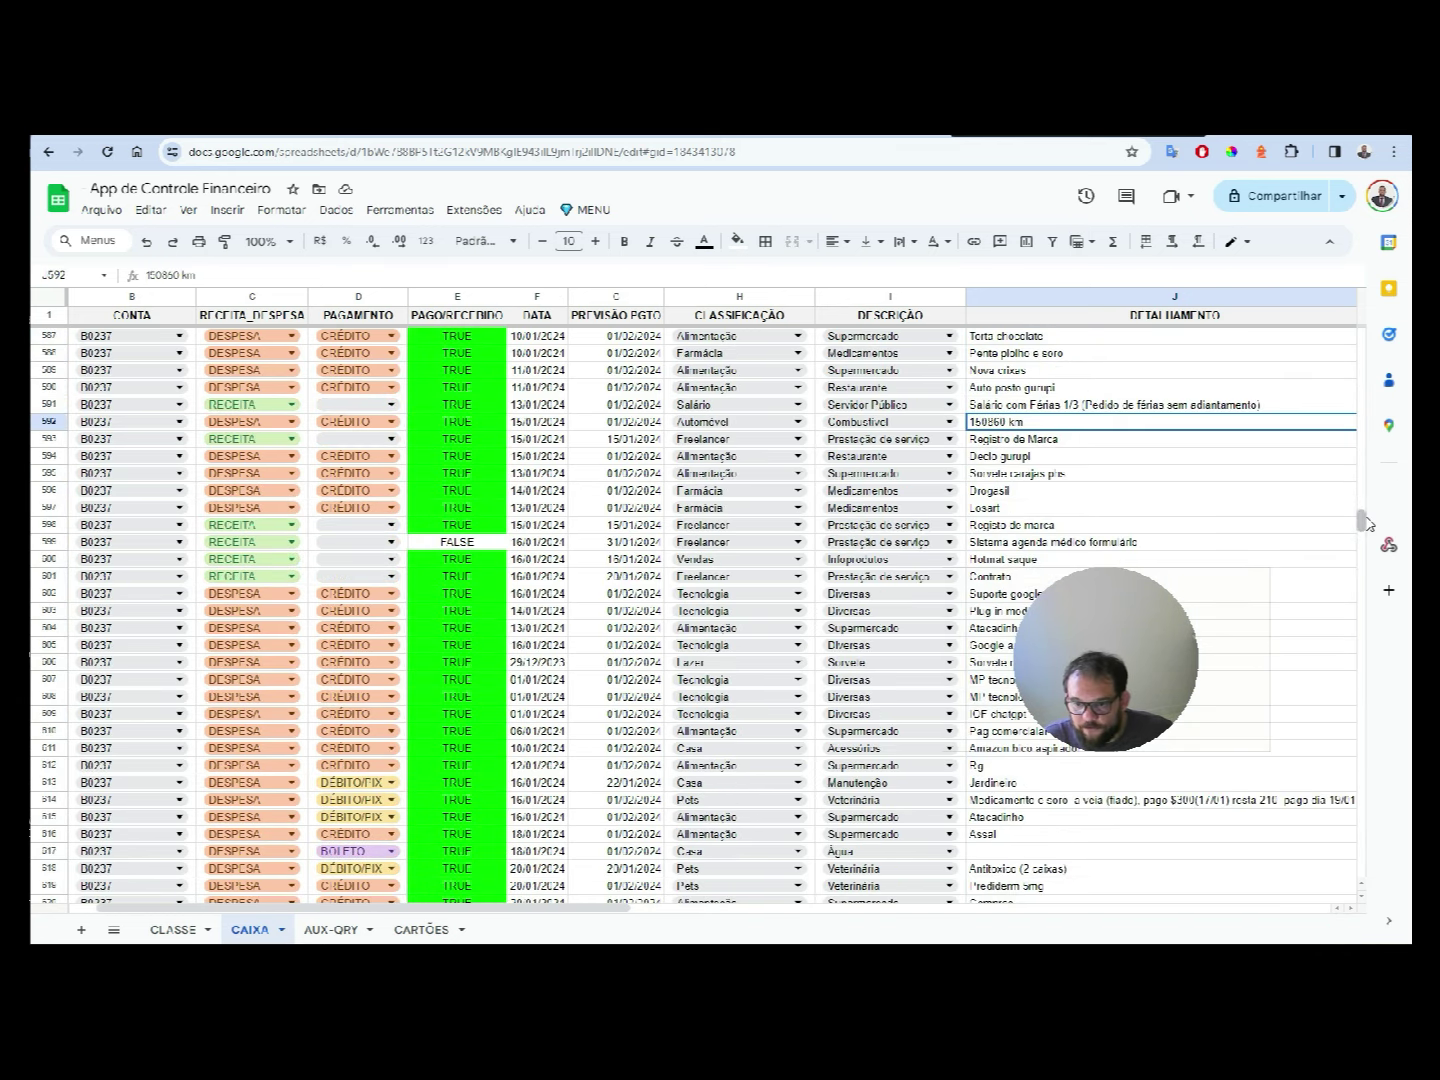
pyautogui.hotkey('ctrl', 'Home')
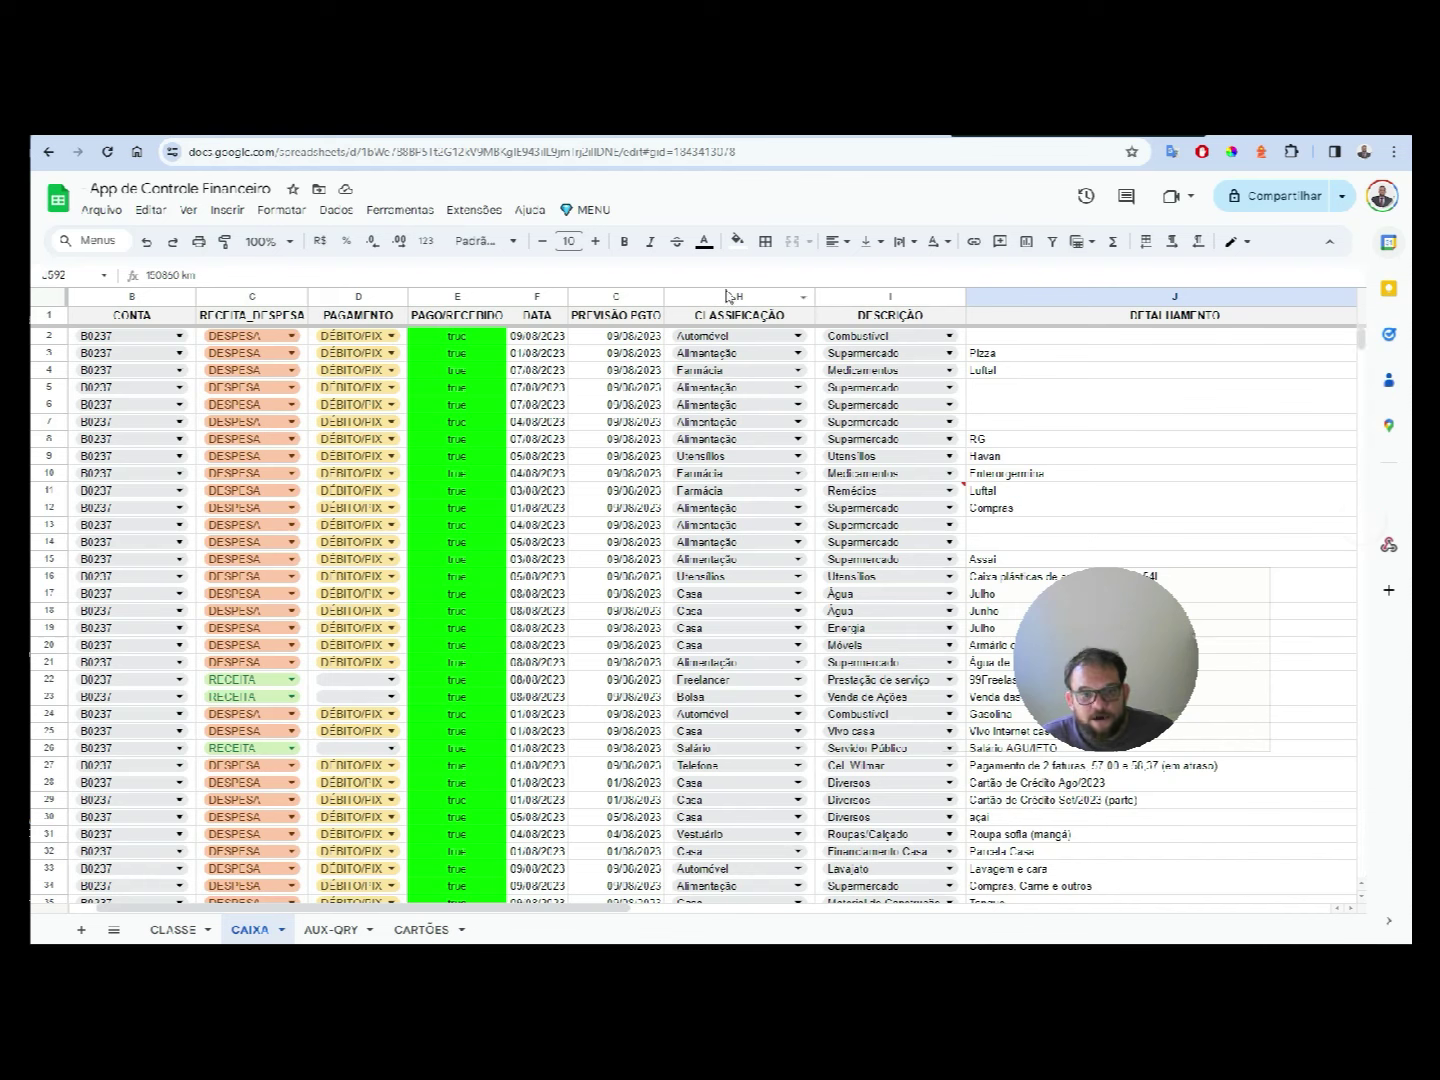
pyautogui.click(730, 296)
pyautogui.click(890, 296)
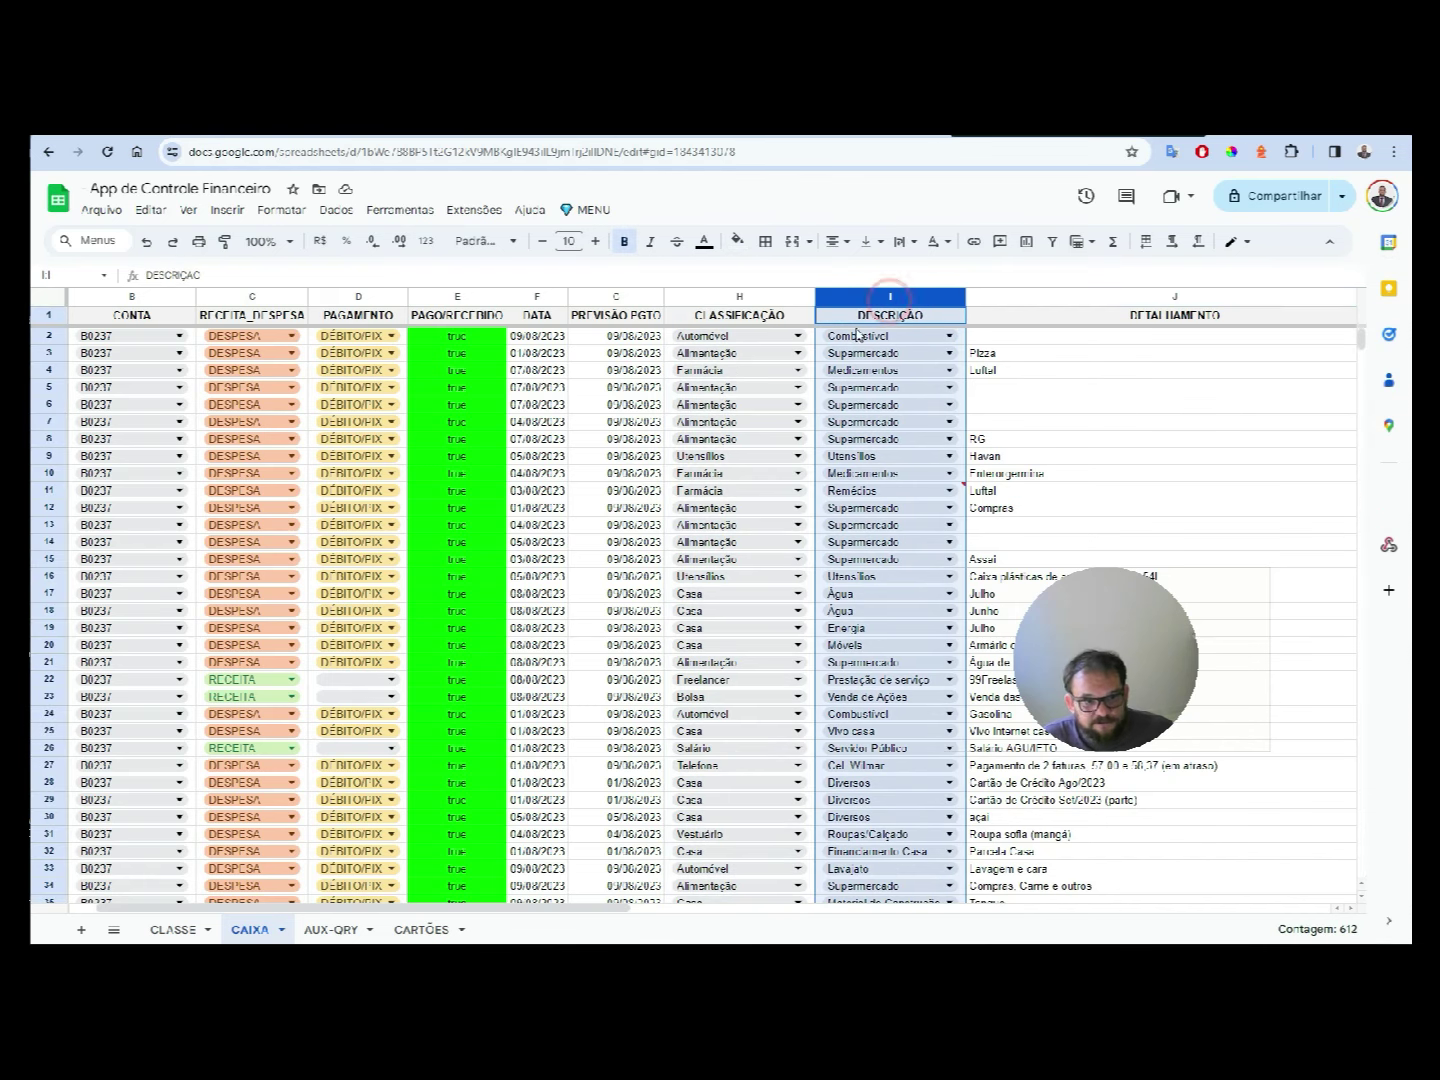
pyautogui.click(729, 140)
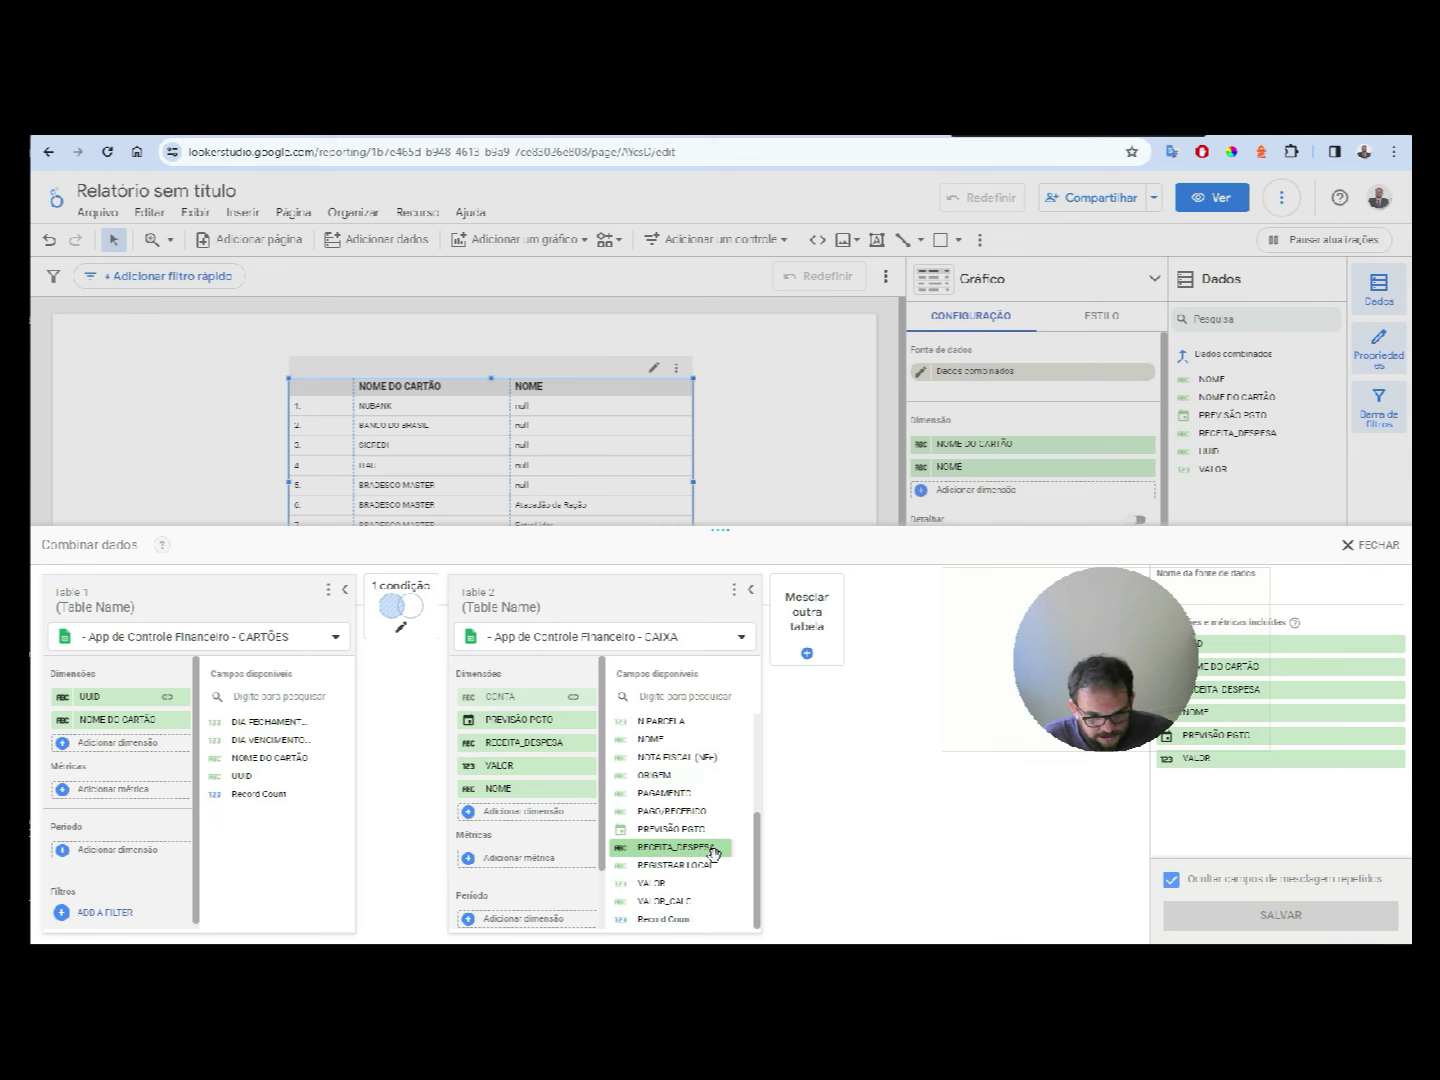
# - Drag CLASSIFICAÇÃO, DESCRIÇÃO and DETALHAMENTO into Table 2's Dimensões list in the blend
pyautogui.scroll(3, 690, 830)
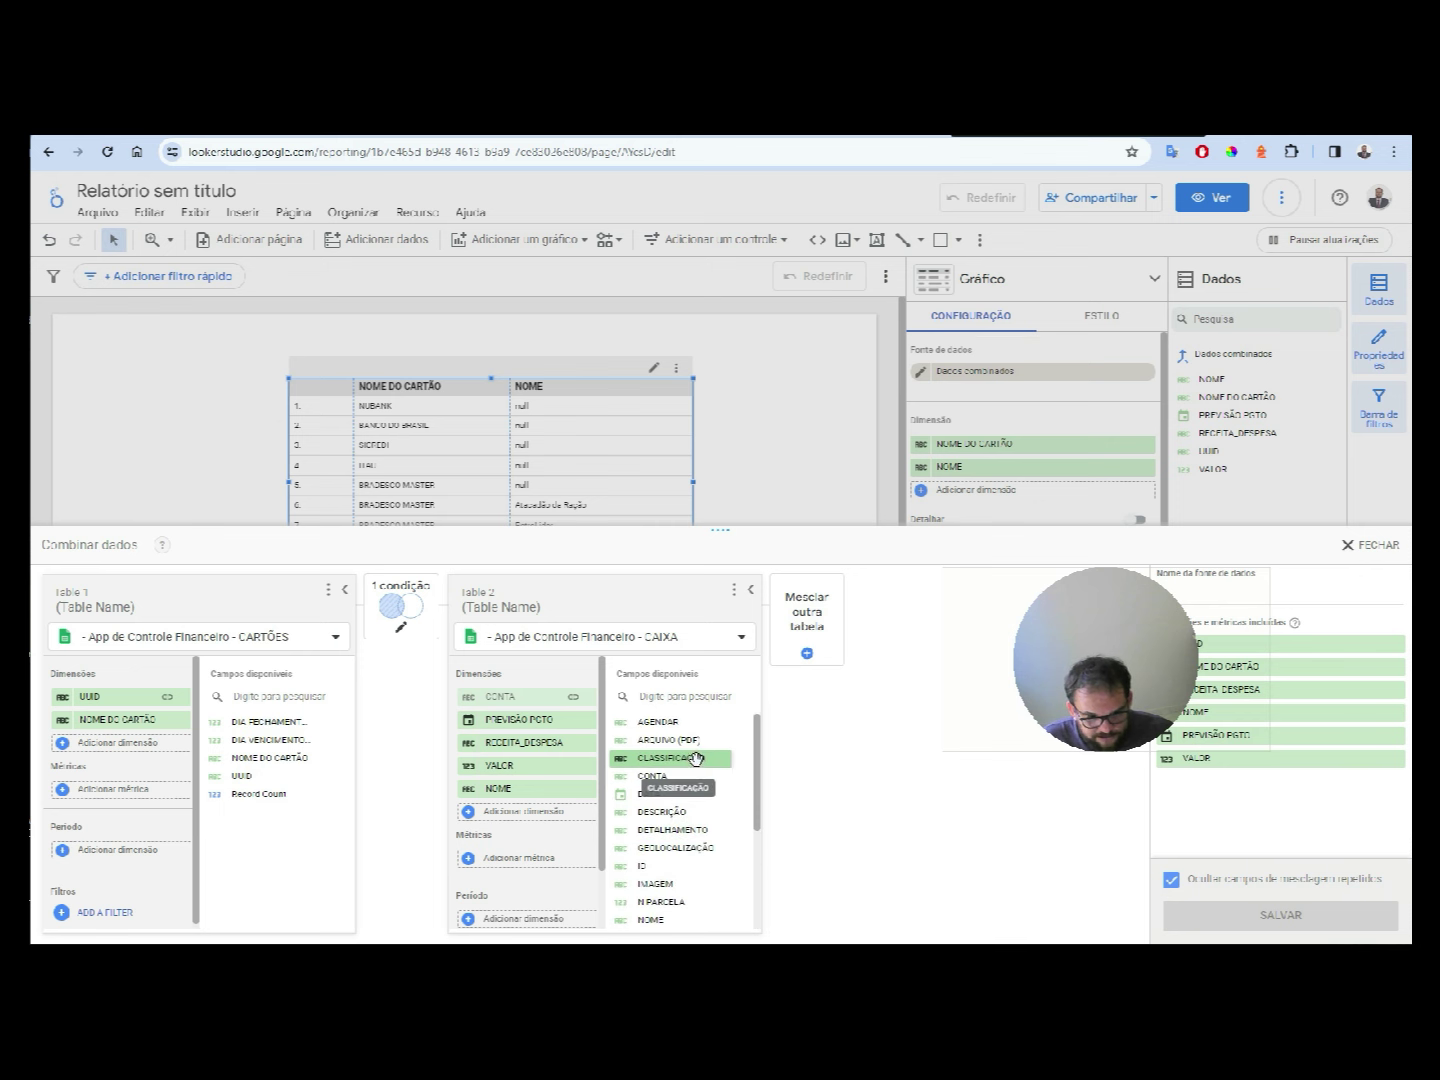
pyautogui.moveTo(679, 757); pyautogui.dragTo(536, 811)
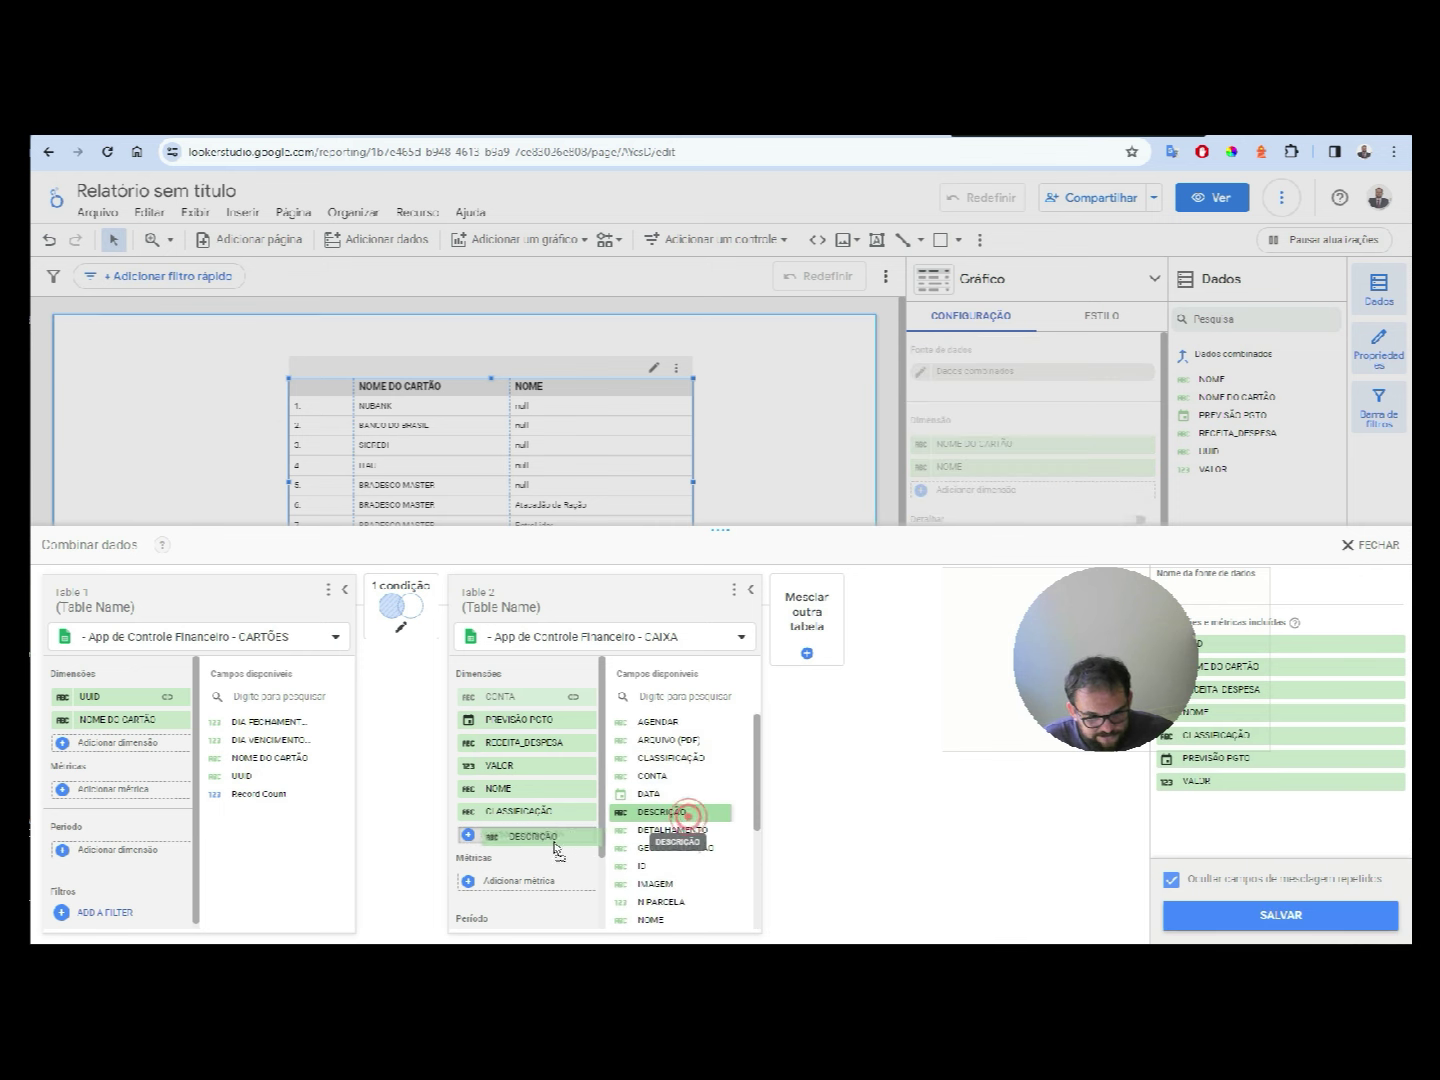
pyautogui.moveTo(679, 813); pyautogui.dragTo(560, 840)
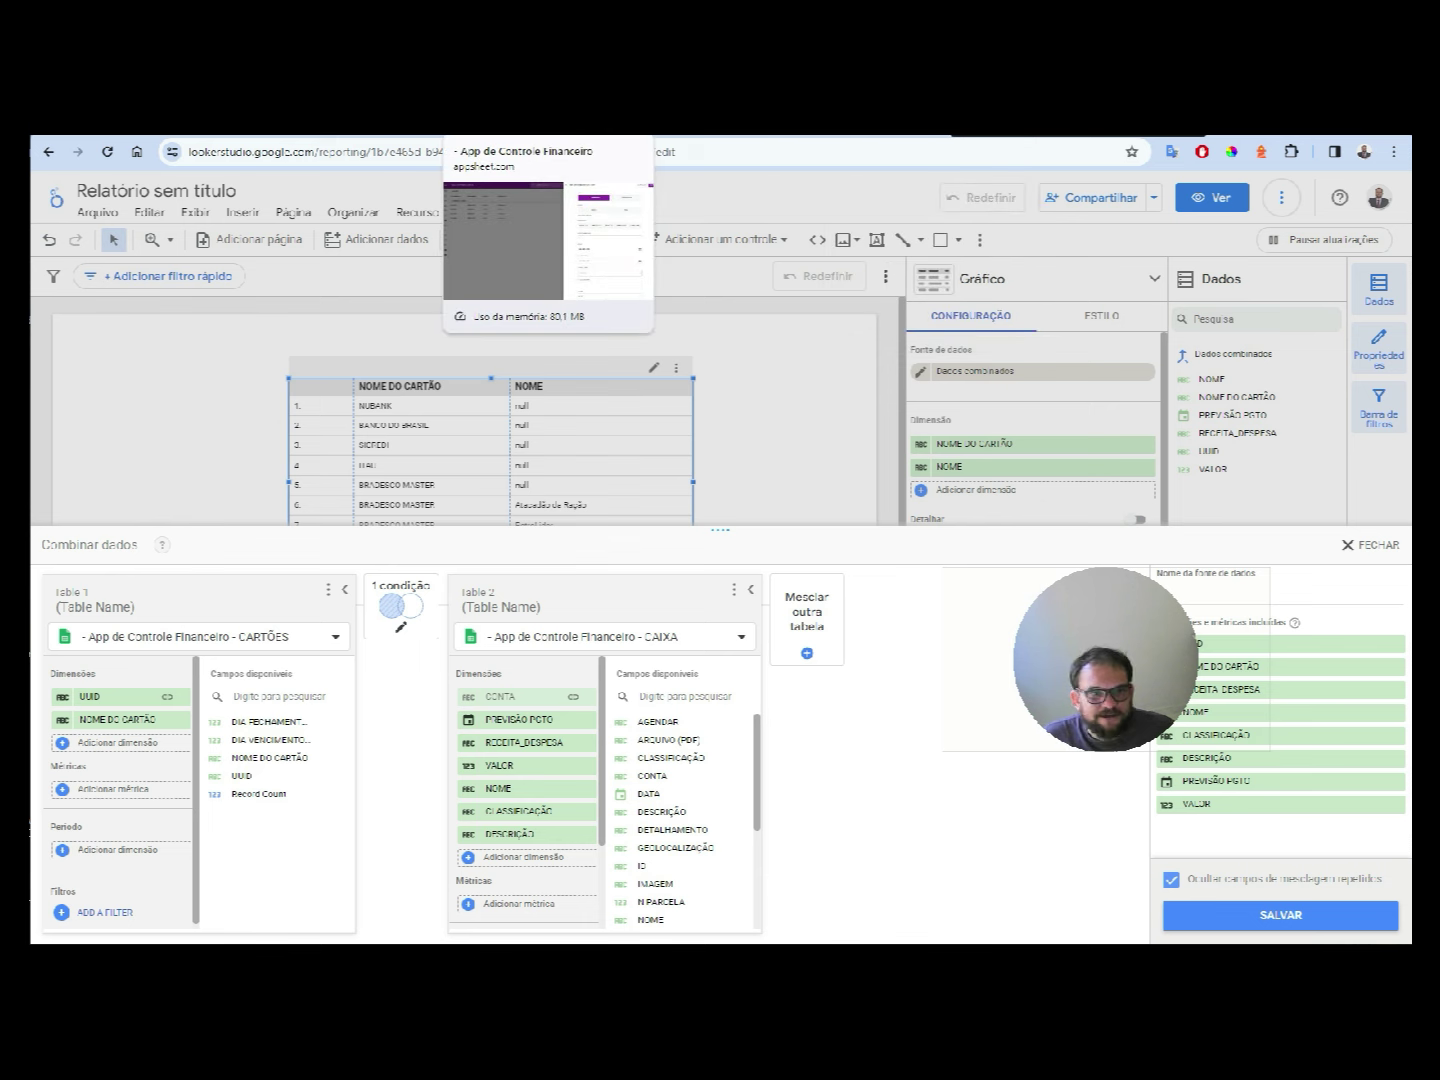
pyautogui.click(540, 125)
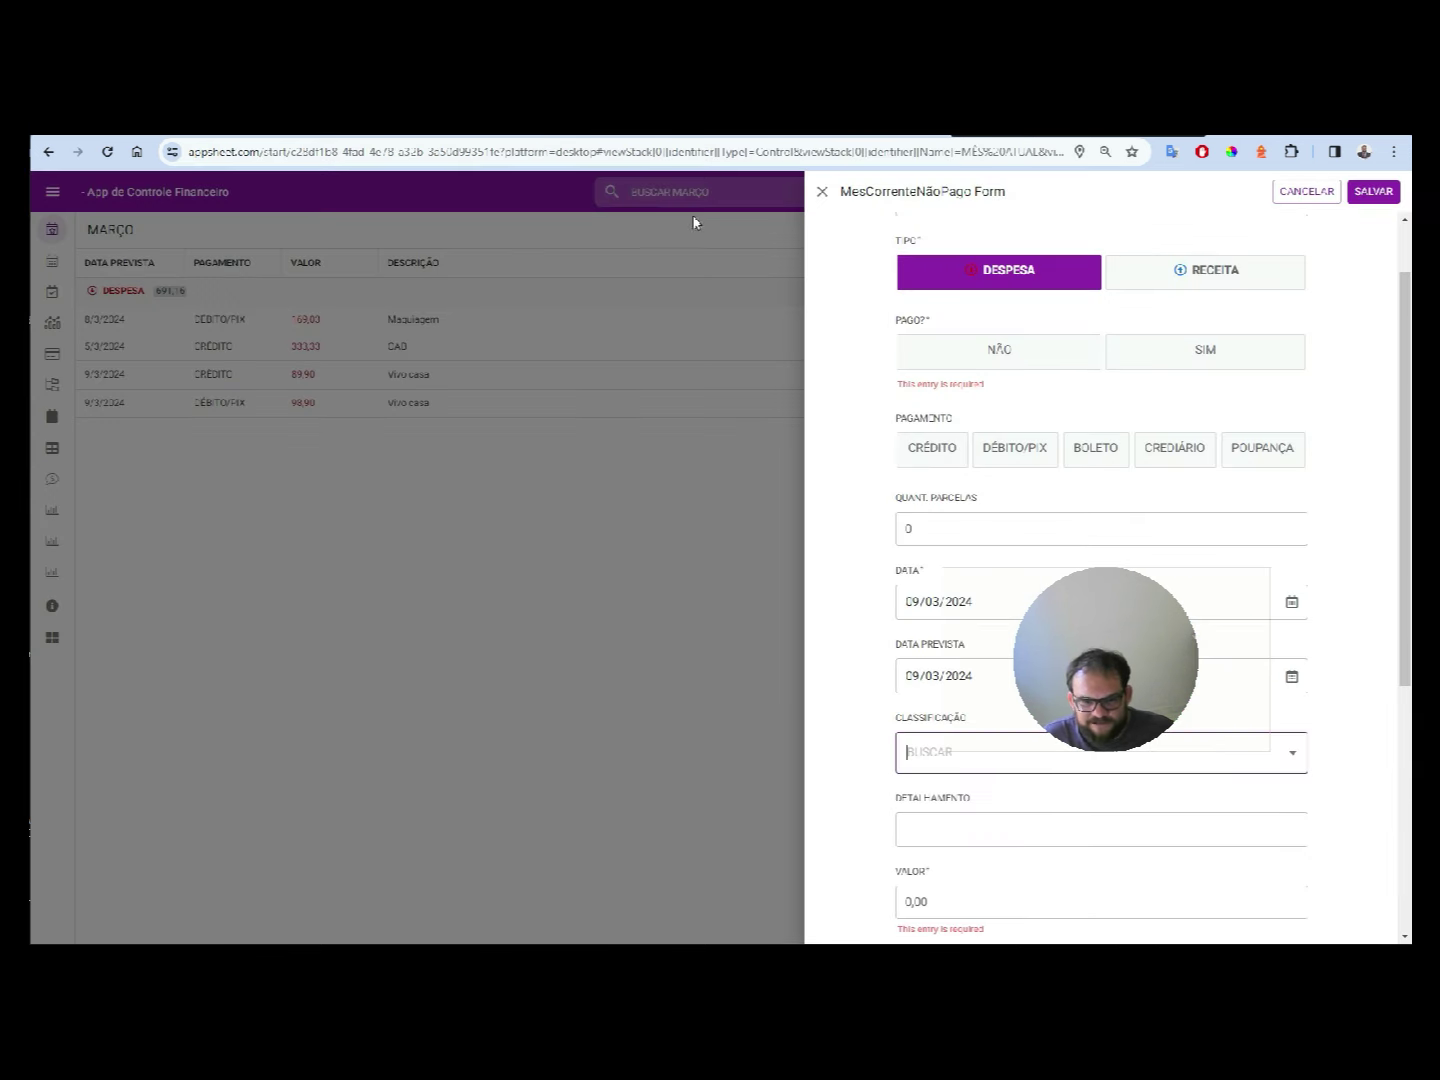
pyautogui.hotkey('ctrl', 'Tab')
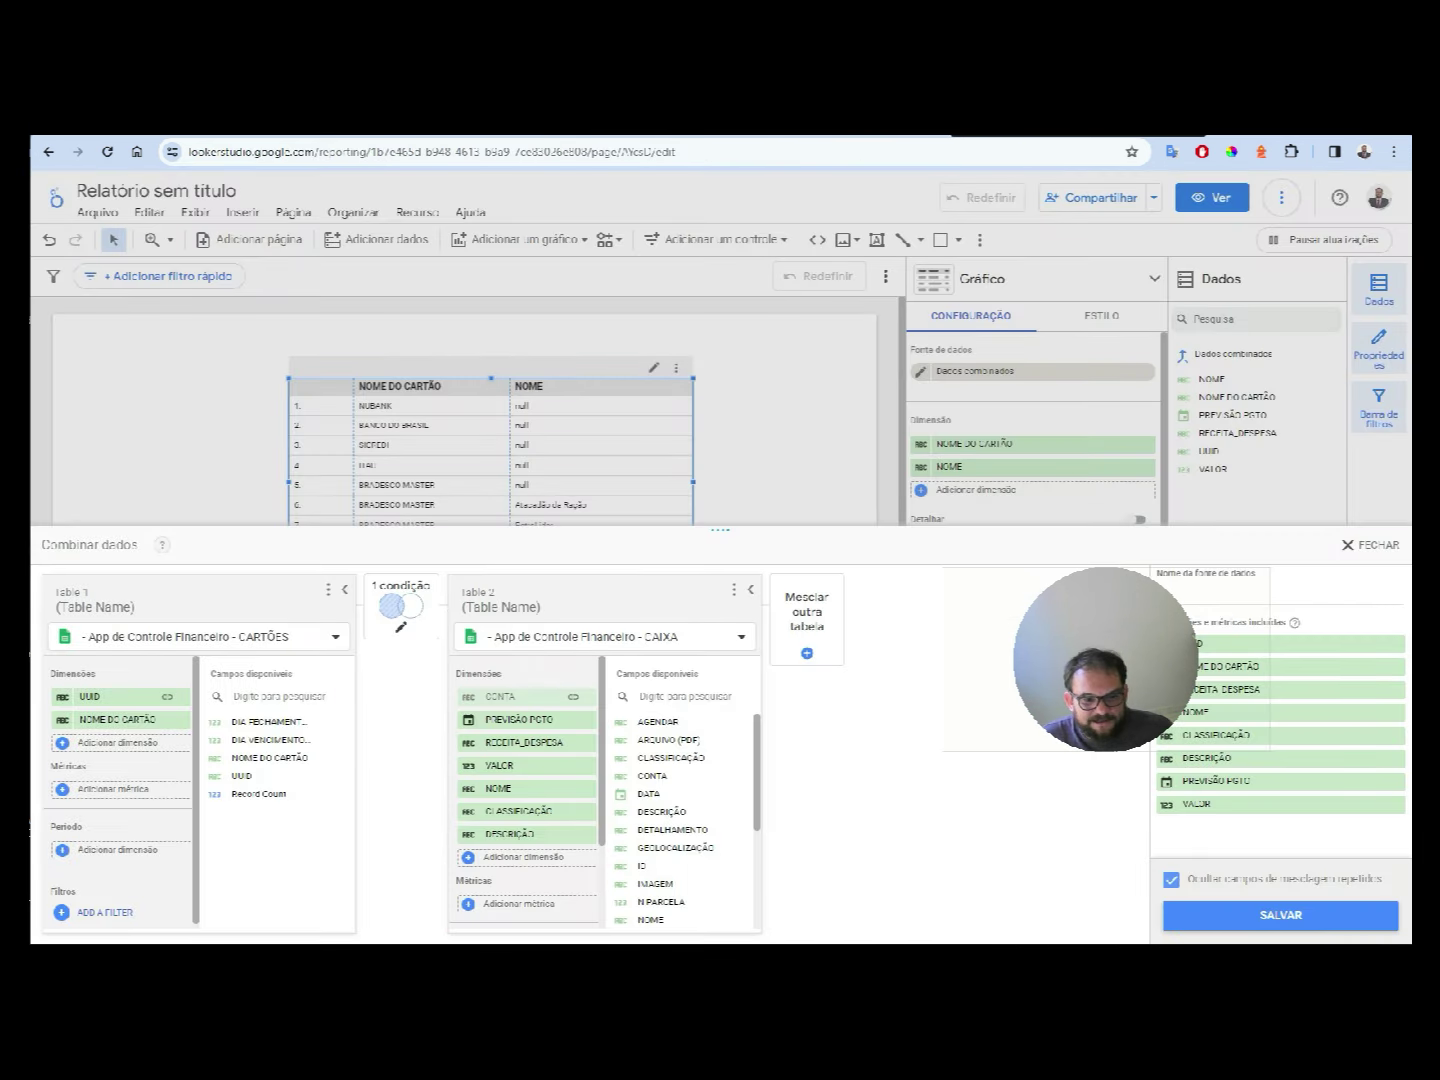
pyautogui.hotkey('ctrl', 'Tab')
pyautogui.click(980, 437)
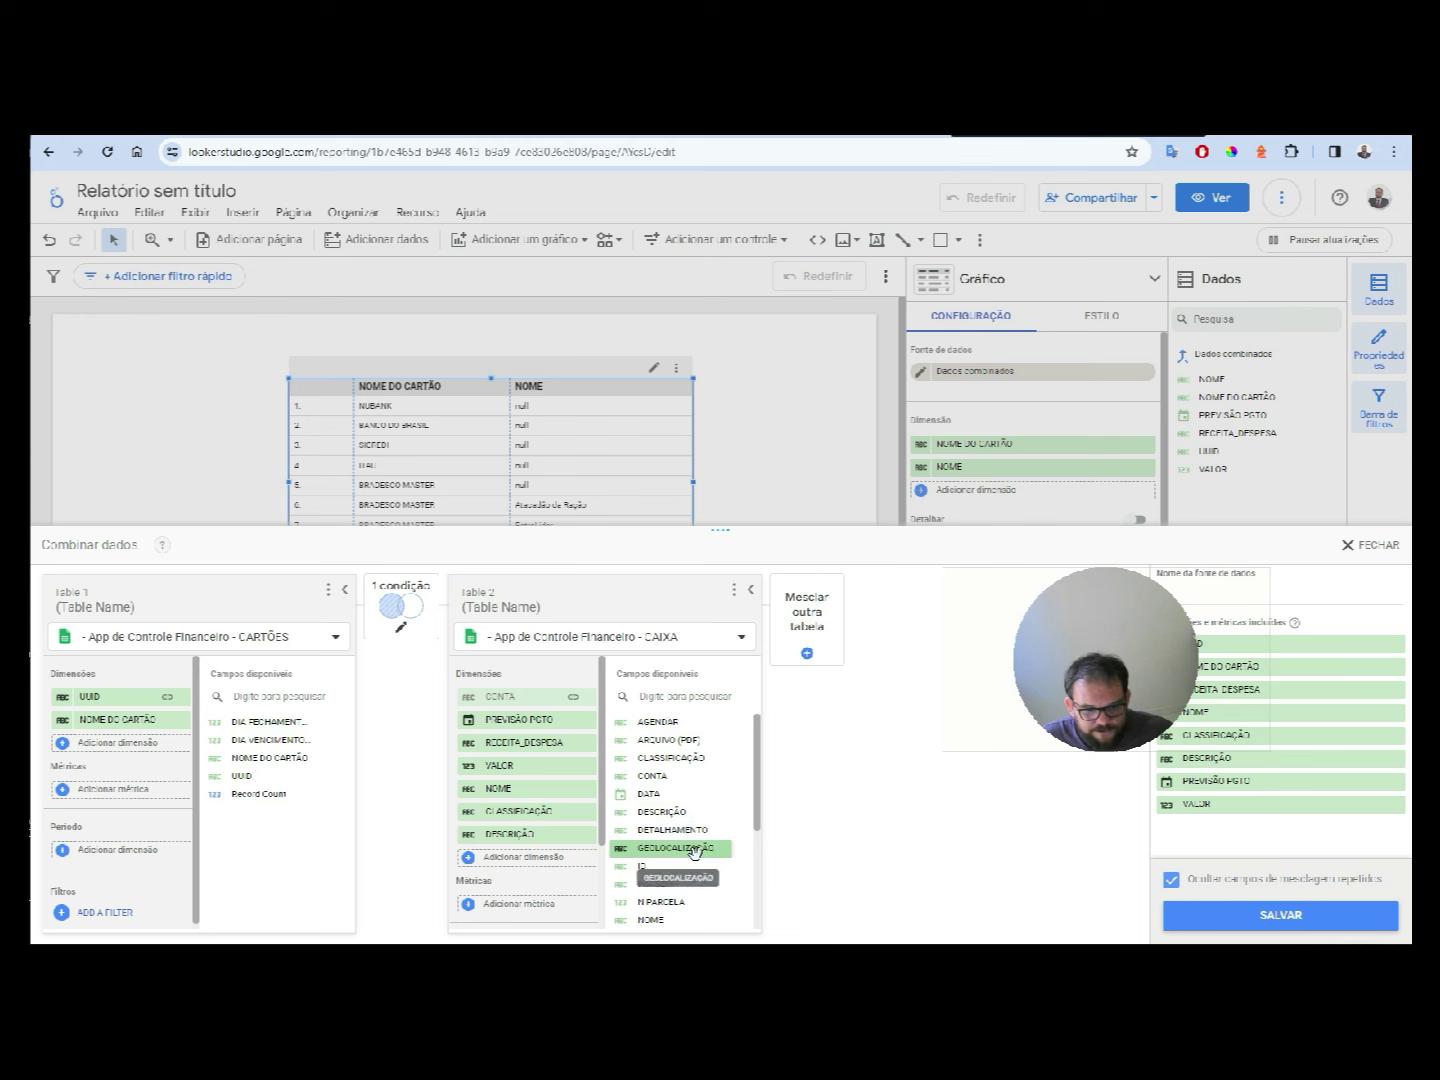
pyautogui.moveTo(676, 829); pyautogui.dragTo(525, 857)
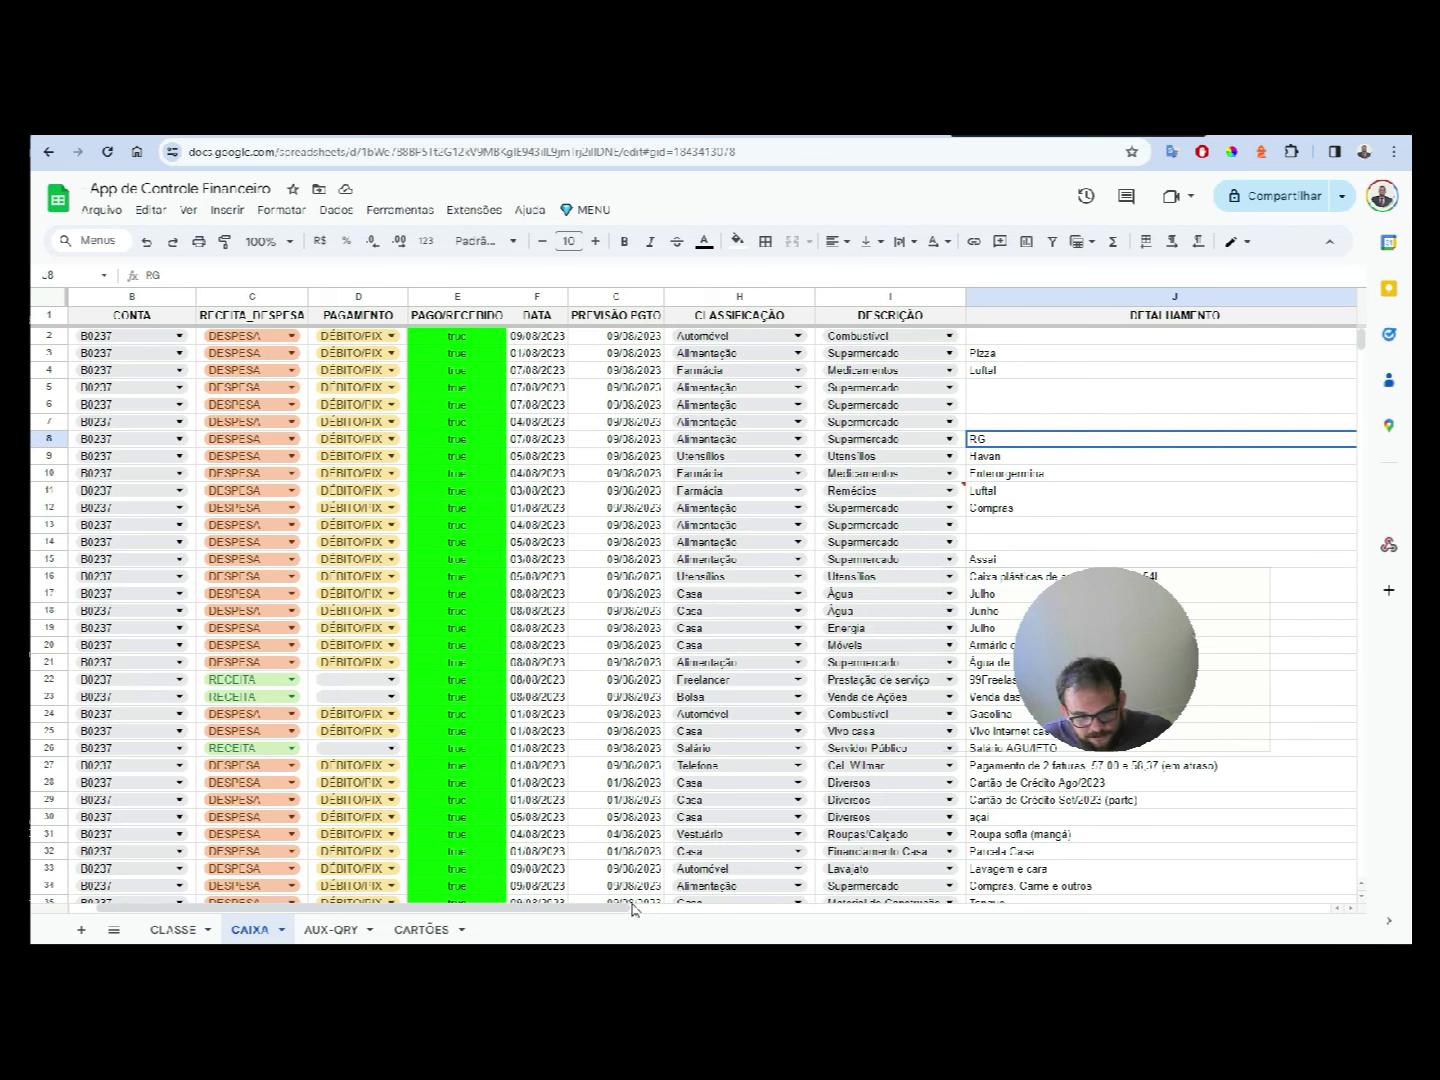
pyautogui.click(589, 908)
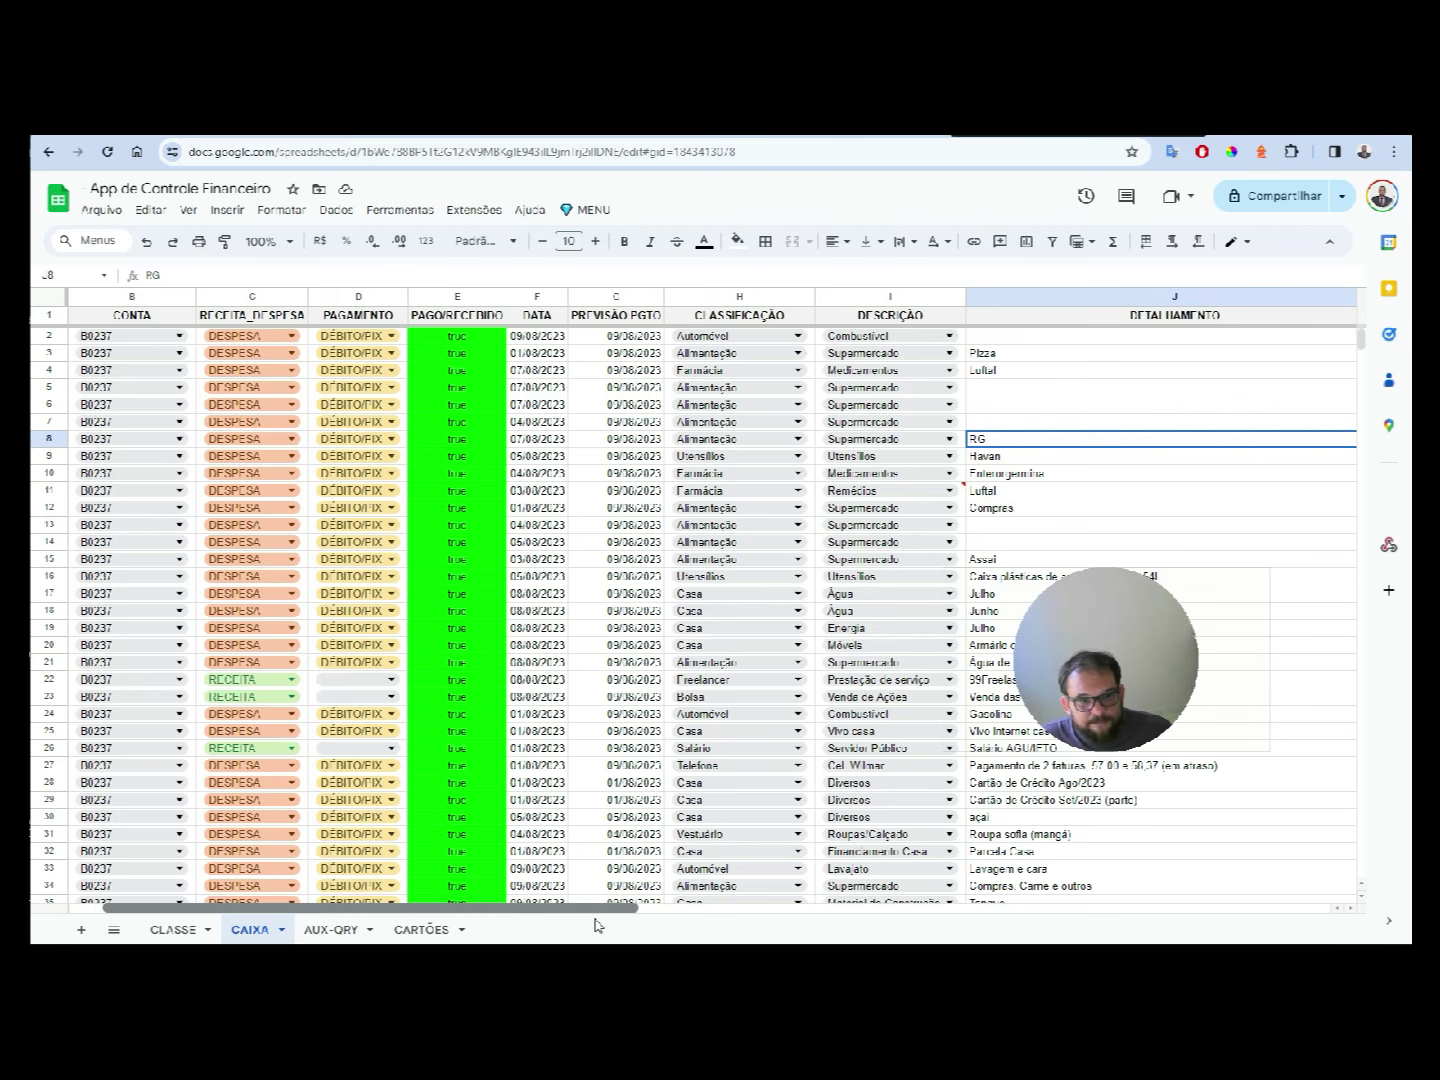
pyautogui.moveTo(596, 925)
pyautogui.mouseDown()
pyautogui.moveTo(799, 938)
pyautogui.moveTo(1192, 898)
pyautogui.moveTo(563, 905)
pyautogui.mouseUp()
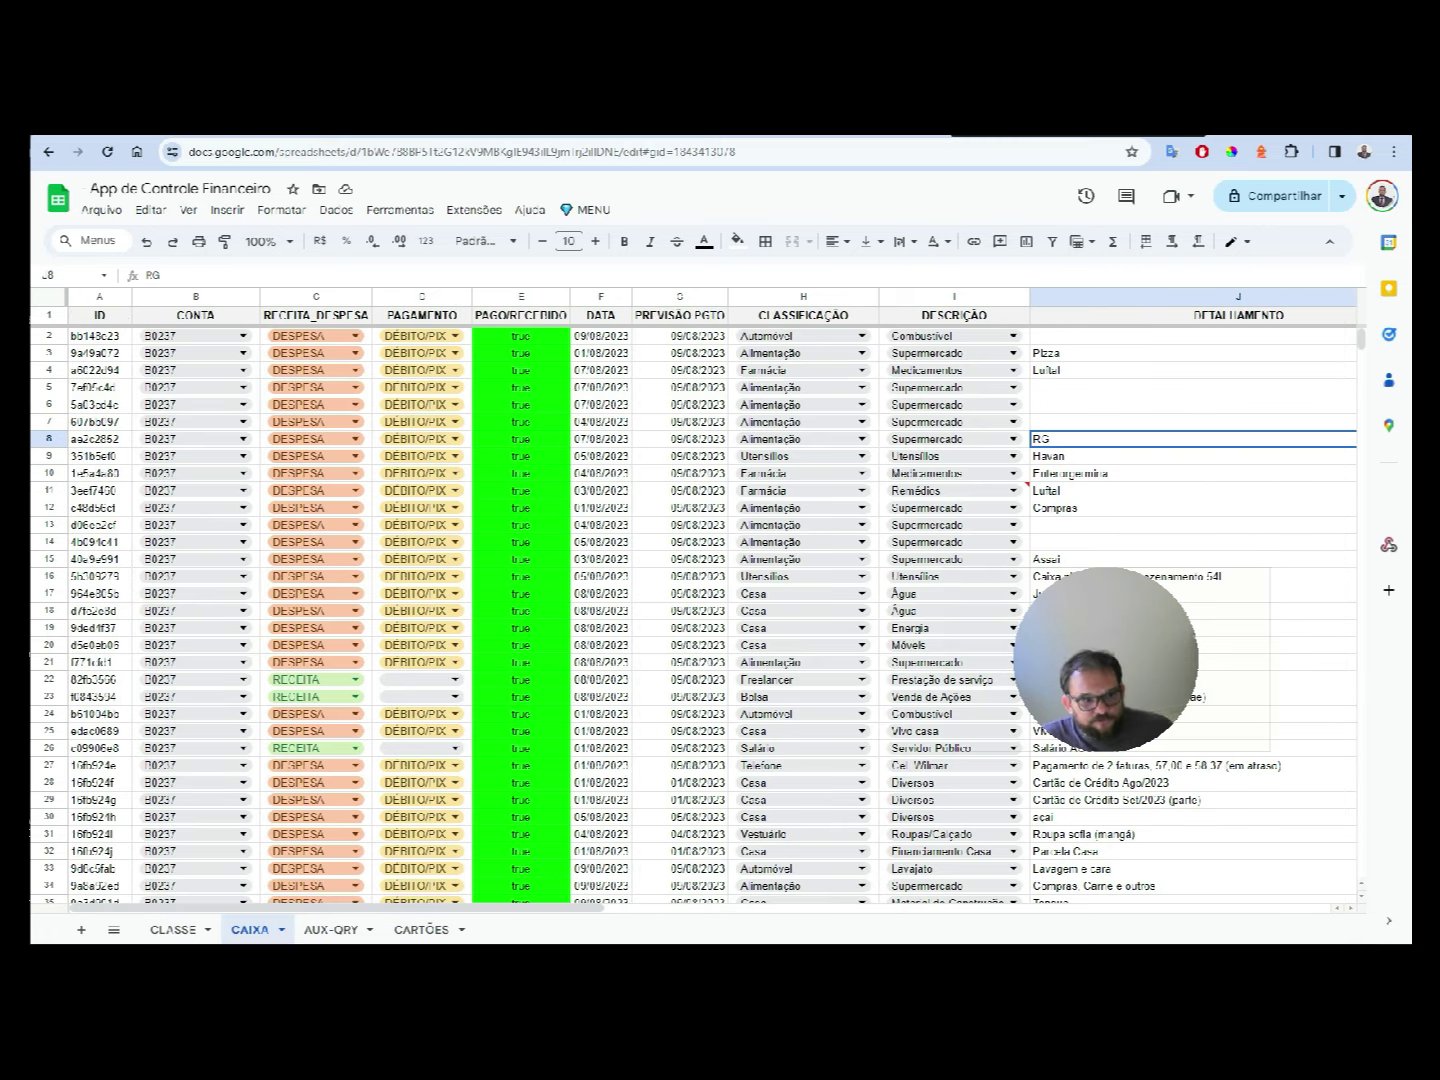
pyautogui.click(338, 297)
pyautogui.click(400, 298)
pyautogui.click(499, 296)
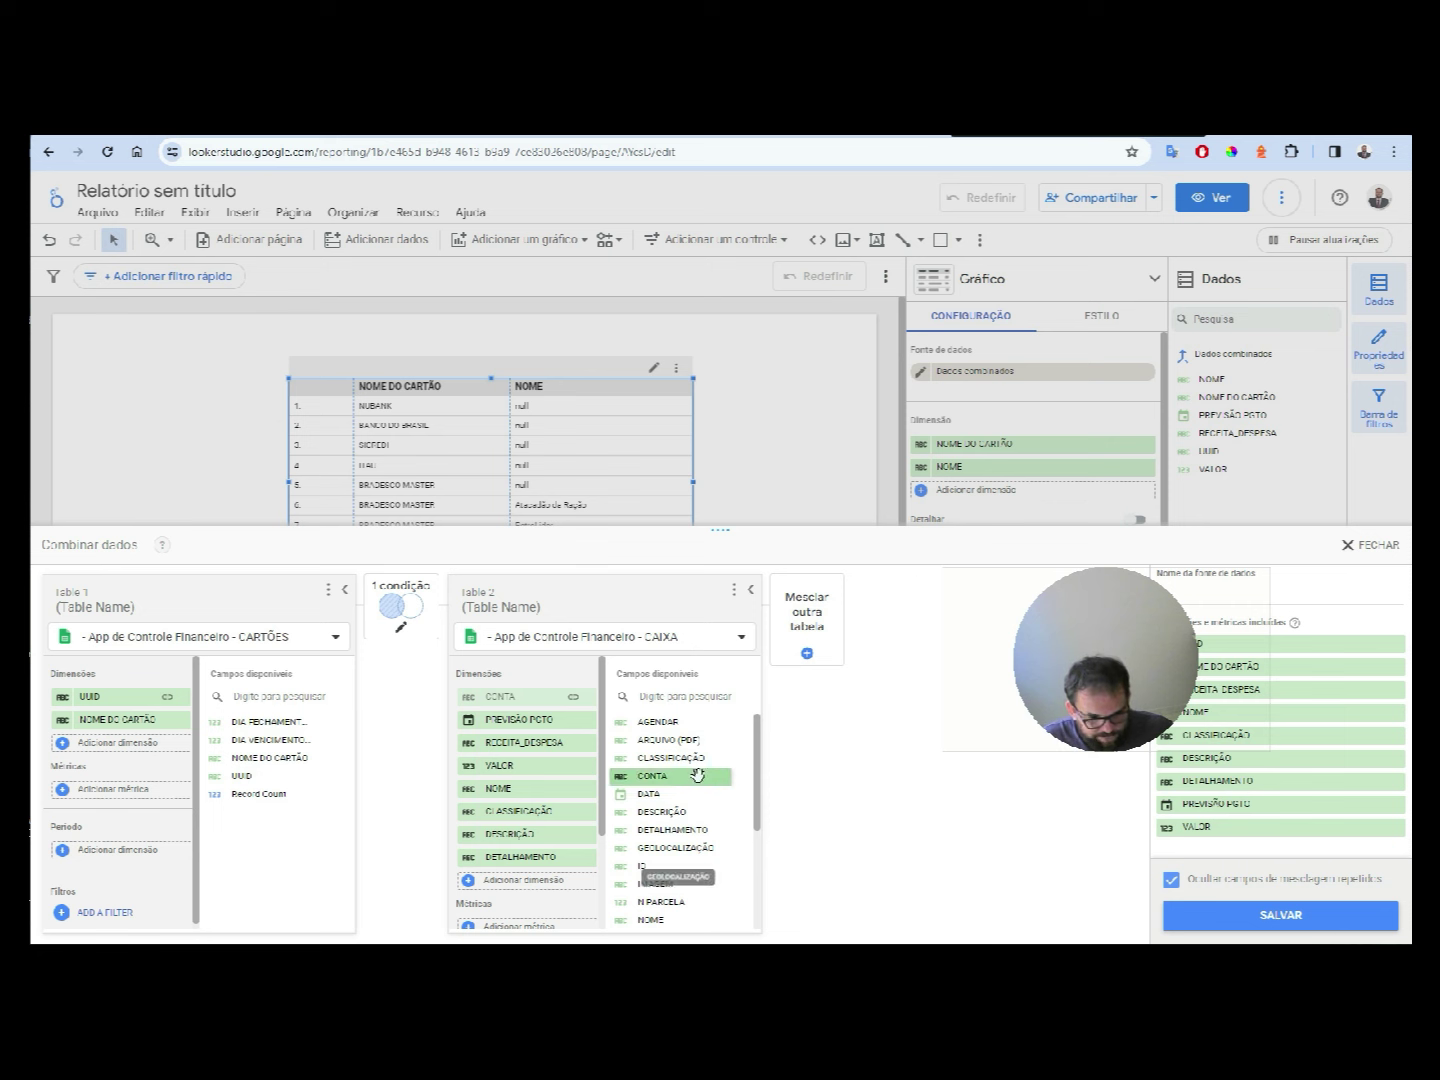
# - Add PAGAMENTO to the CAIXA dimensions of the blend
pyautogui.scroll(-3, 734, 850)
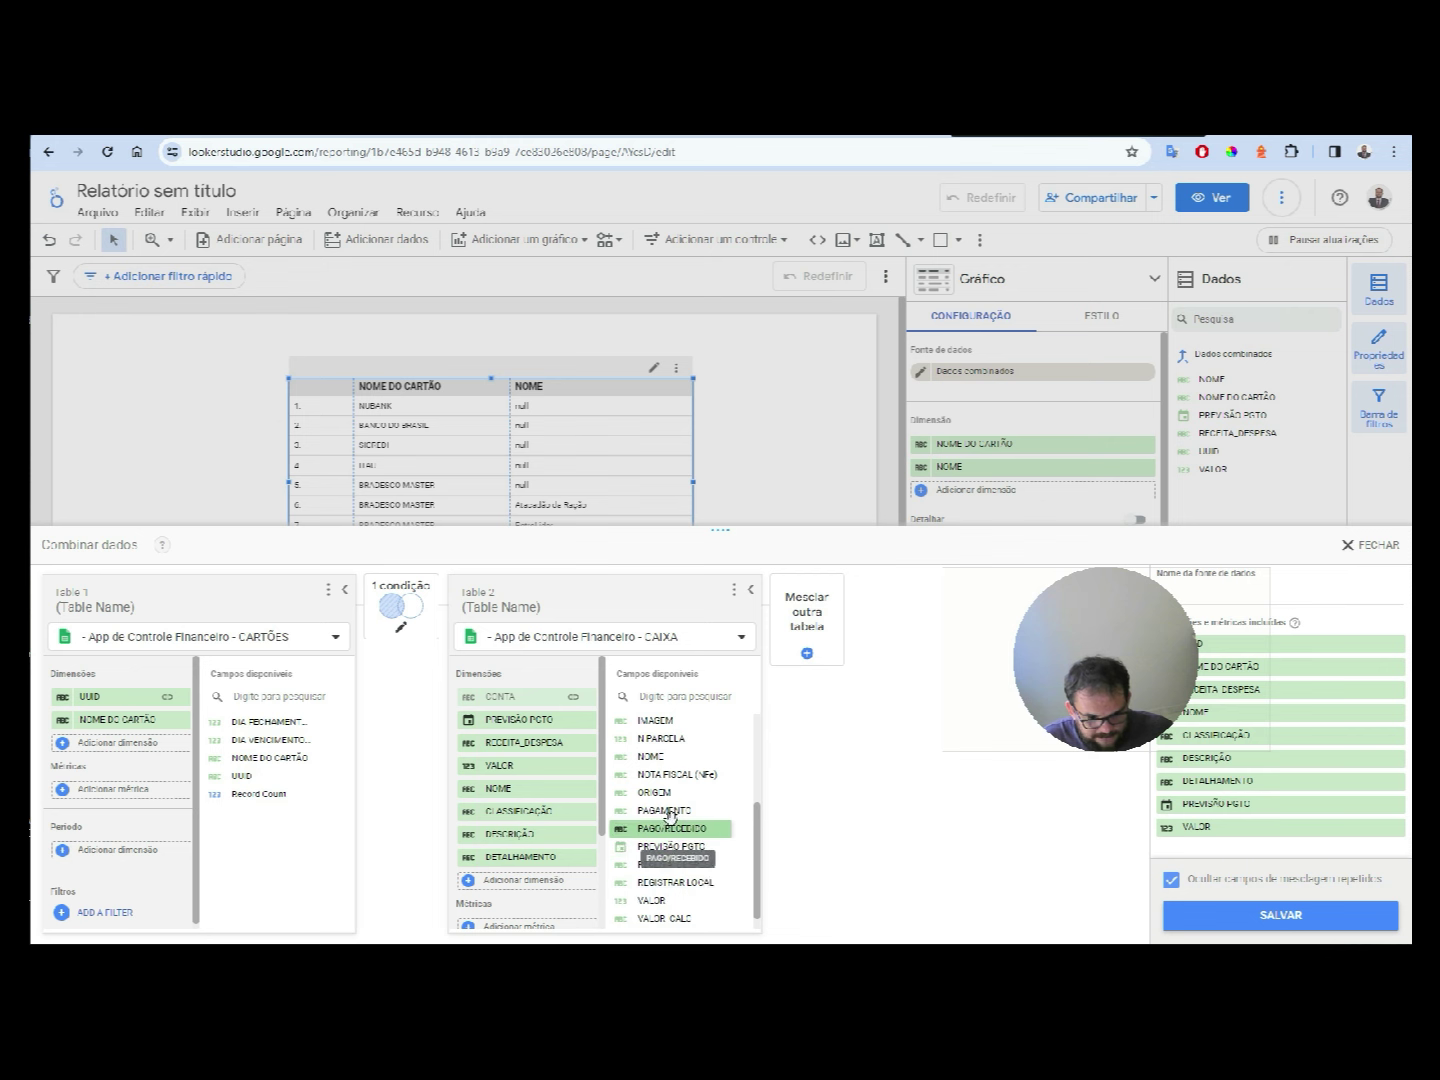
pyautogui.moveTo(661, 810); pyautogui.dragTo(526, 880)
pyautogui.moveTo(642, 882); pyautogui.dragTo(529, 169)
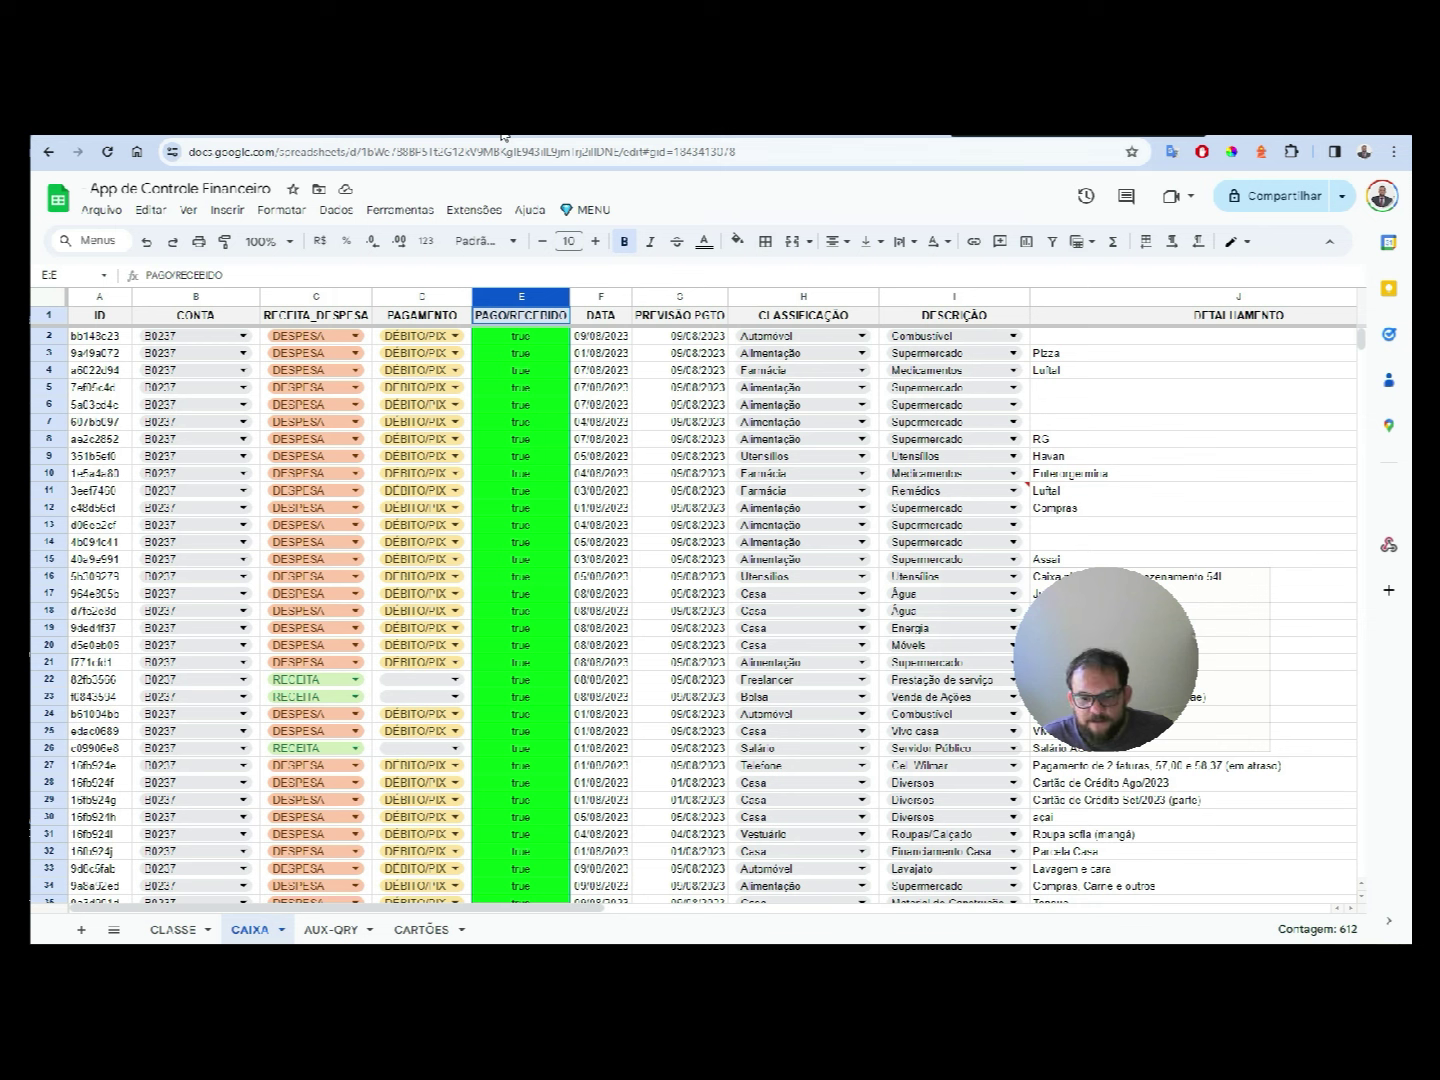
# - Add PAGO/RECEBIDO through the field search, then save and close the blend editor
pyautogui.click(503, 136)
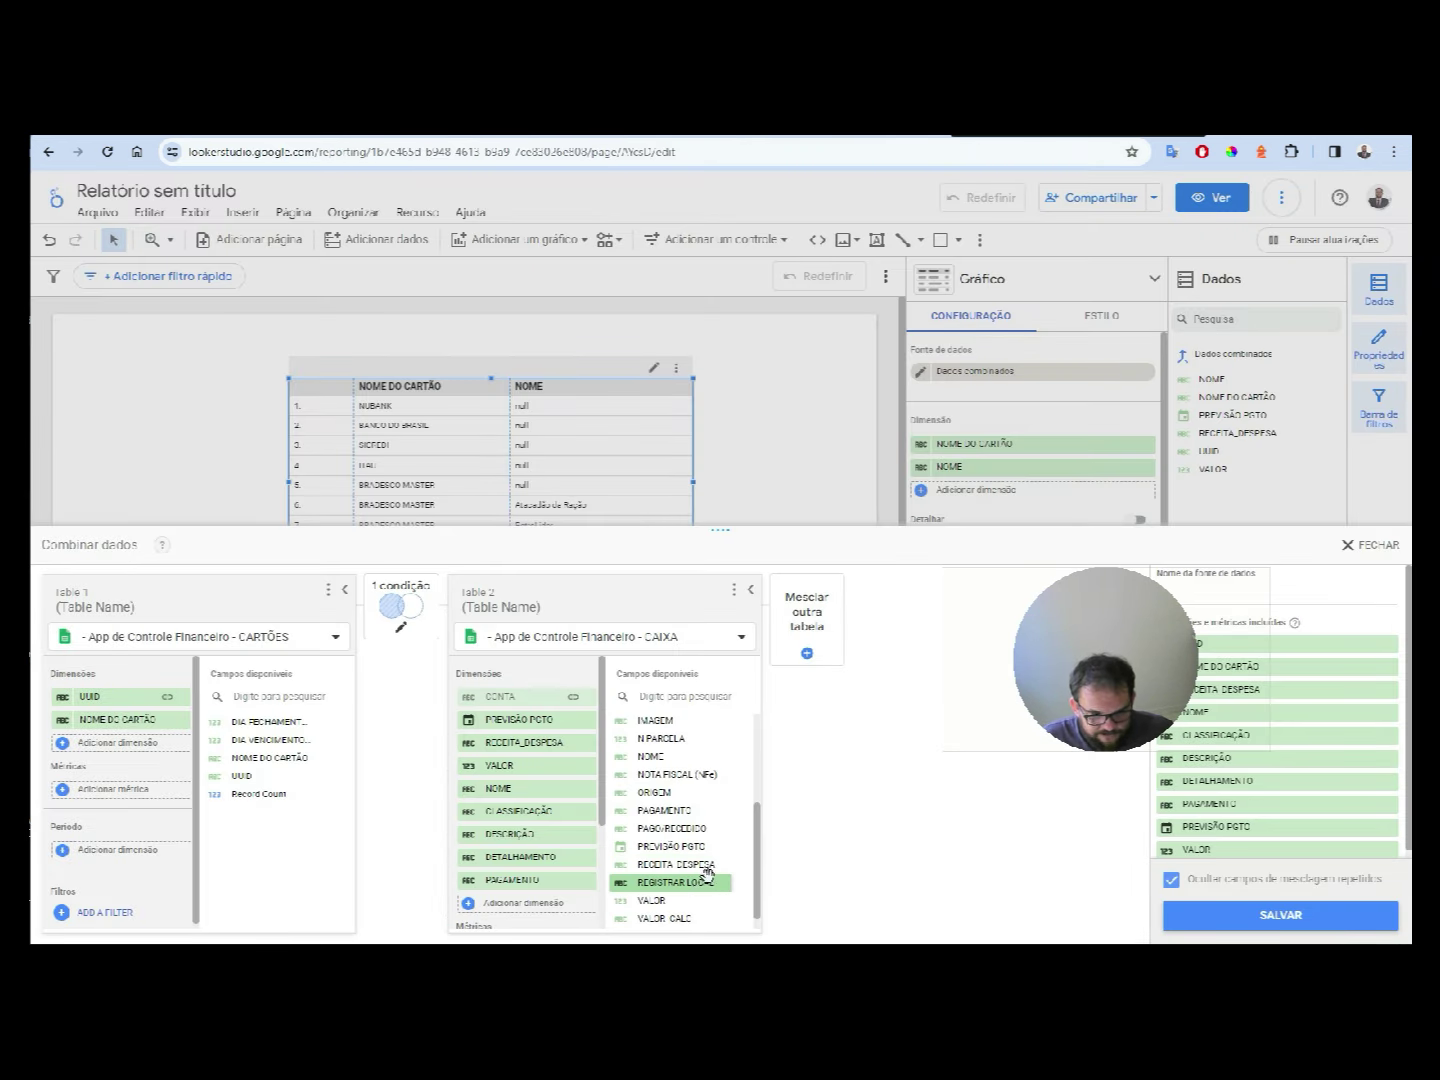
pyautogui.scroll(3, 712, 828)
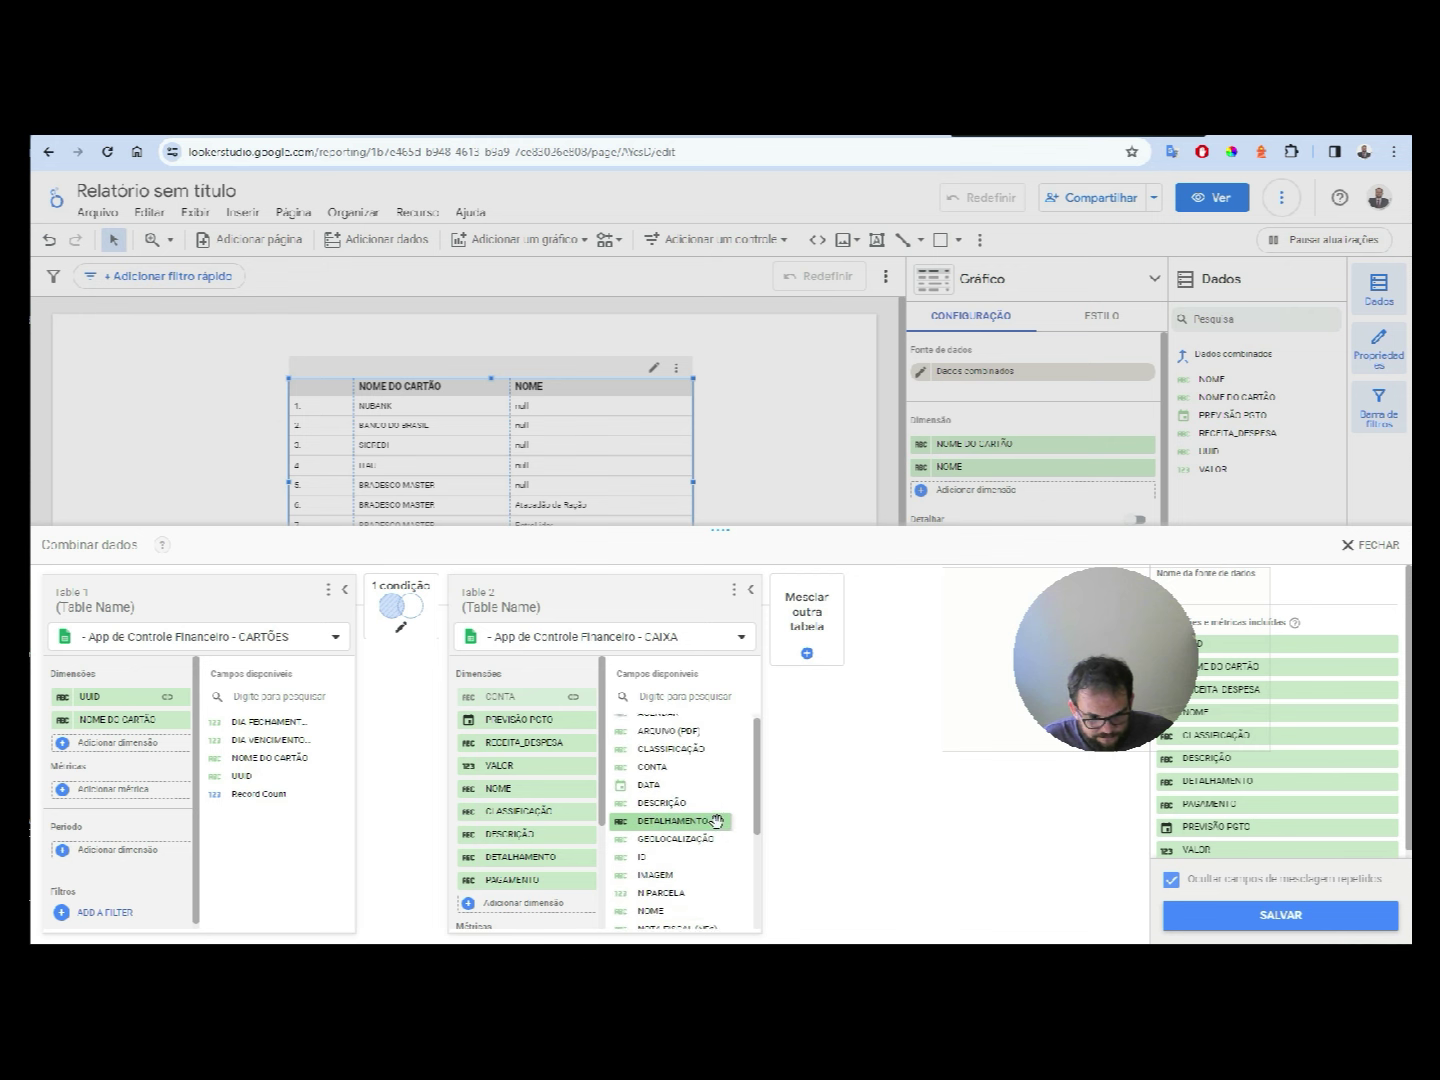
pyautogui.scroll(1, 716, 822)
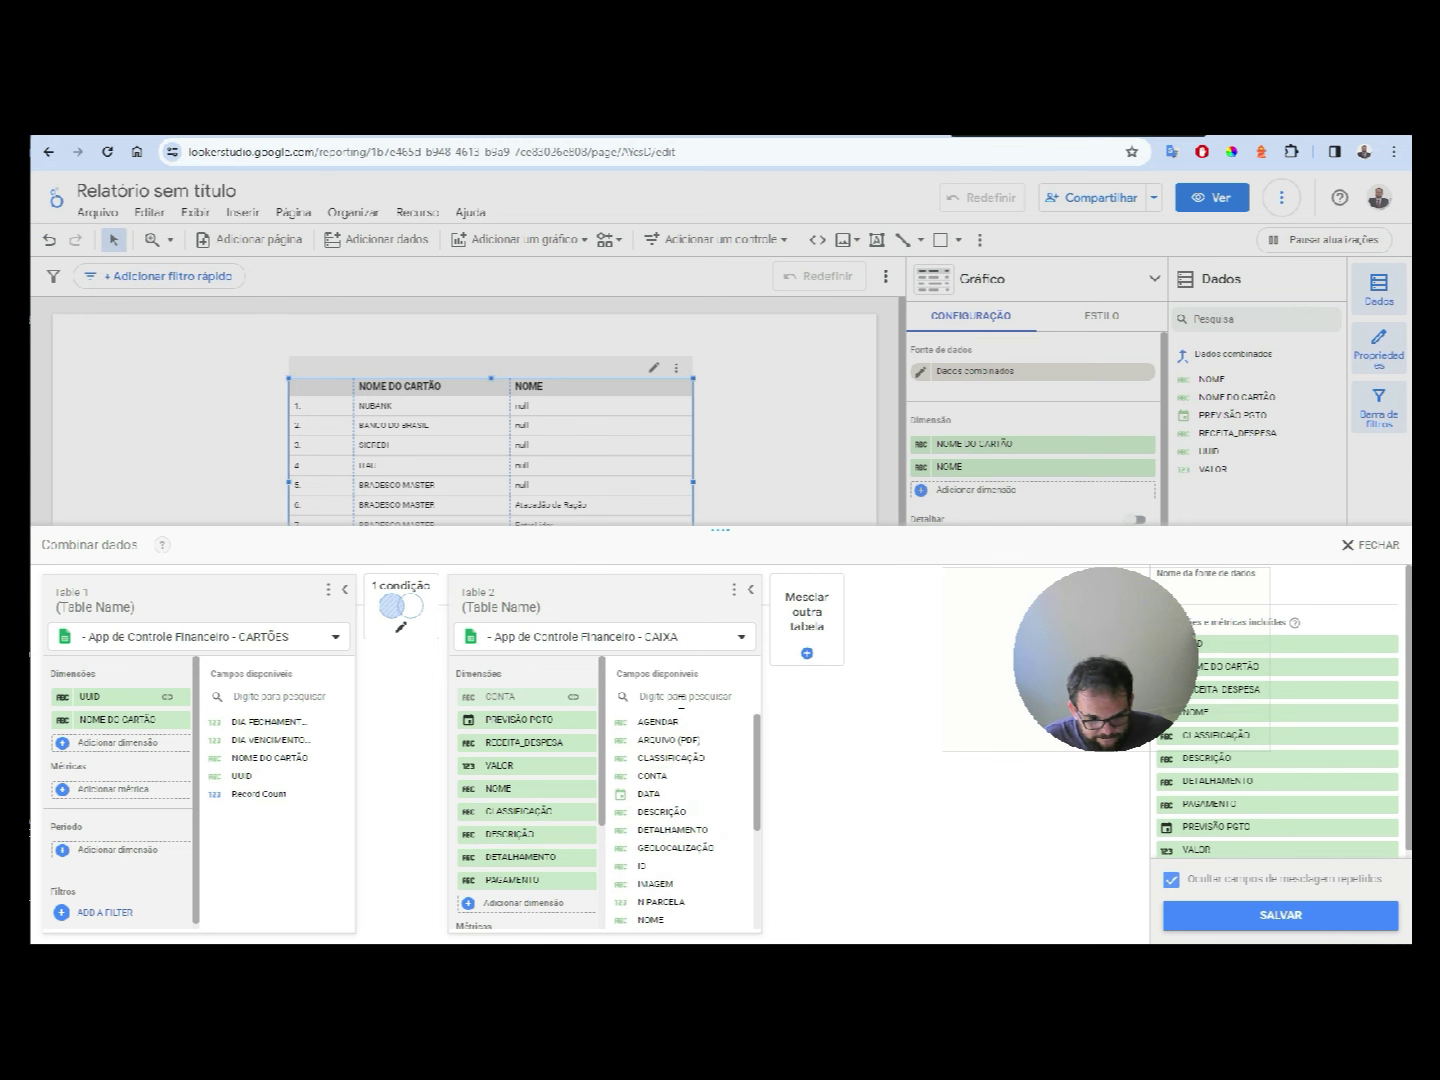
pyautogui.click(679, 698)
pyautogui.write('pag')
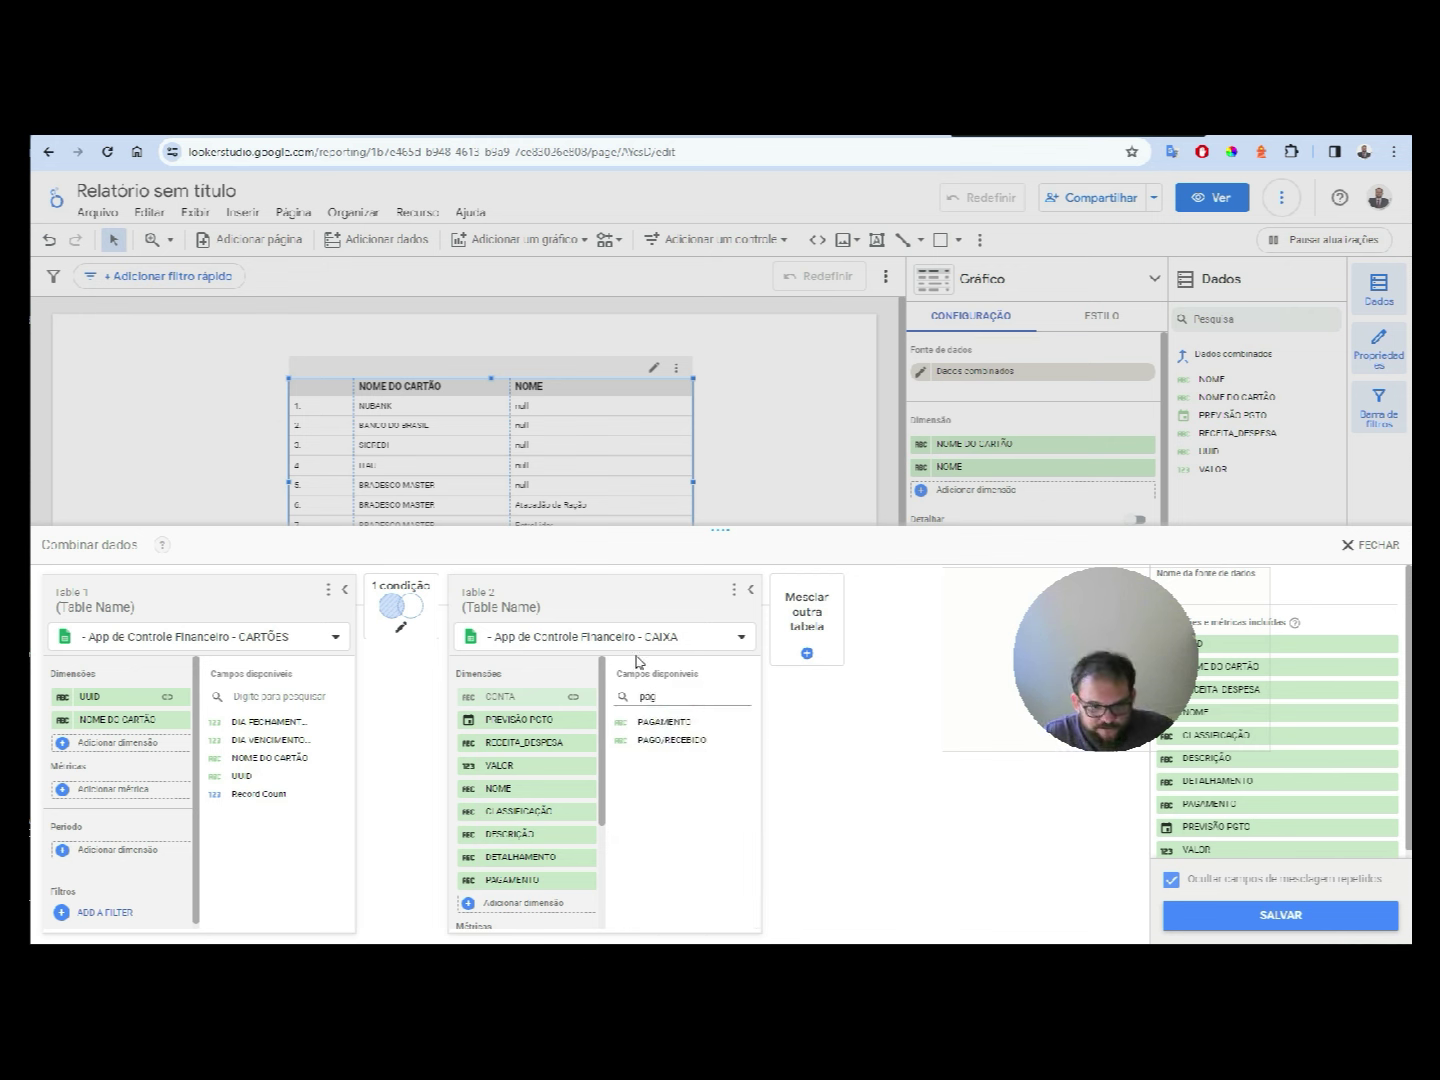
pyautogui.moveTo(671, 740); pyautogui.dragTo(552, 910)
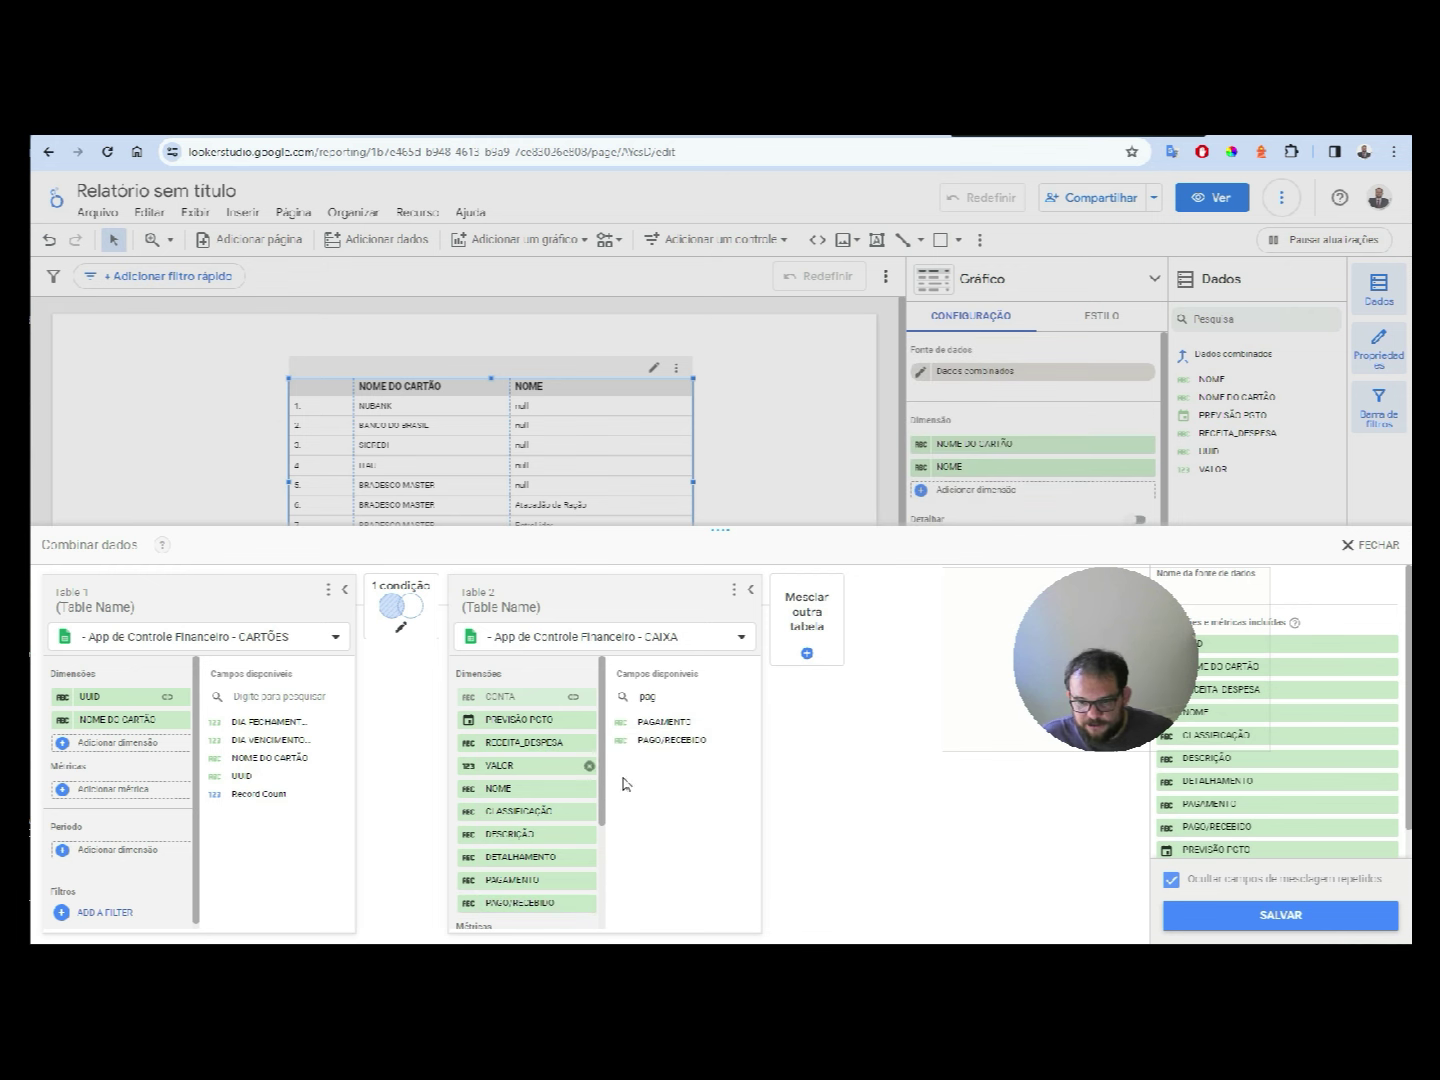
pyautogui.click(1250, 921)
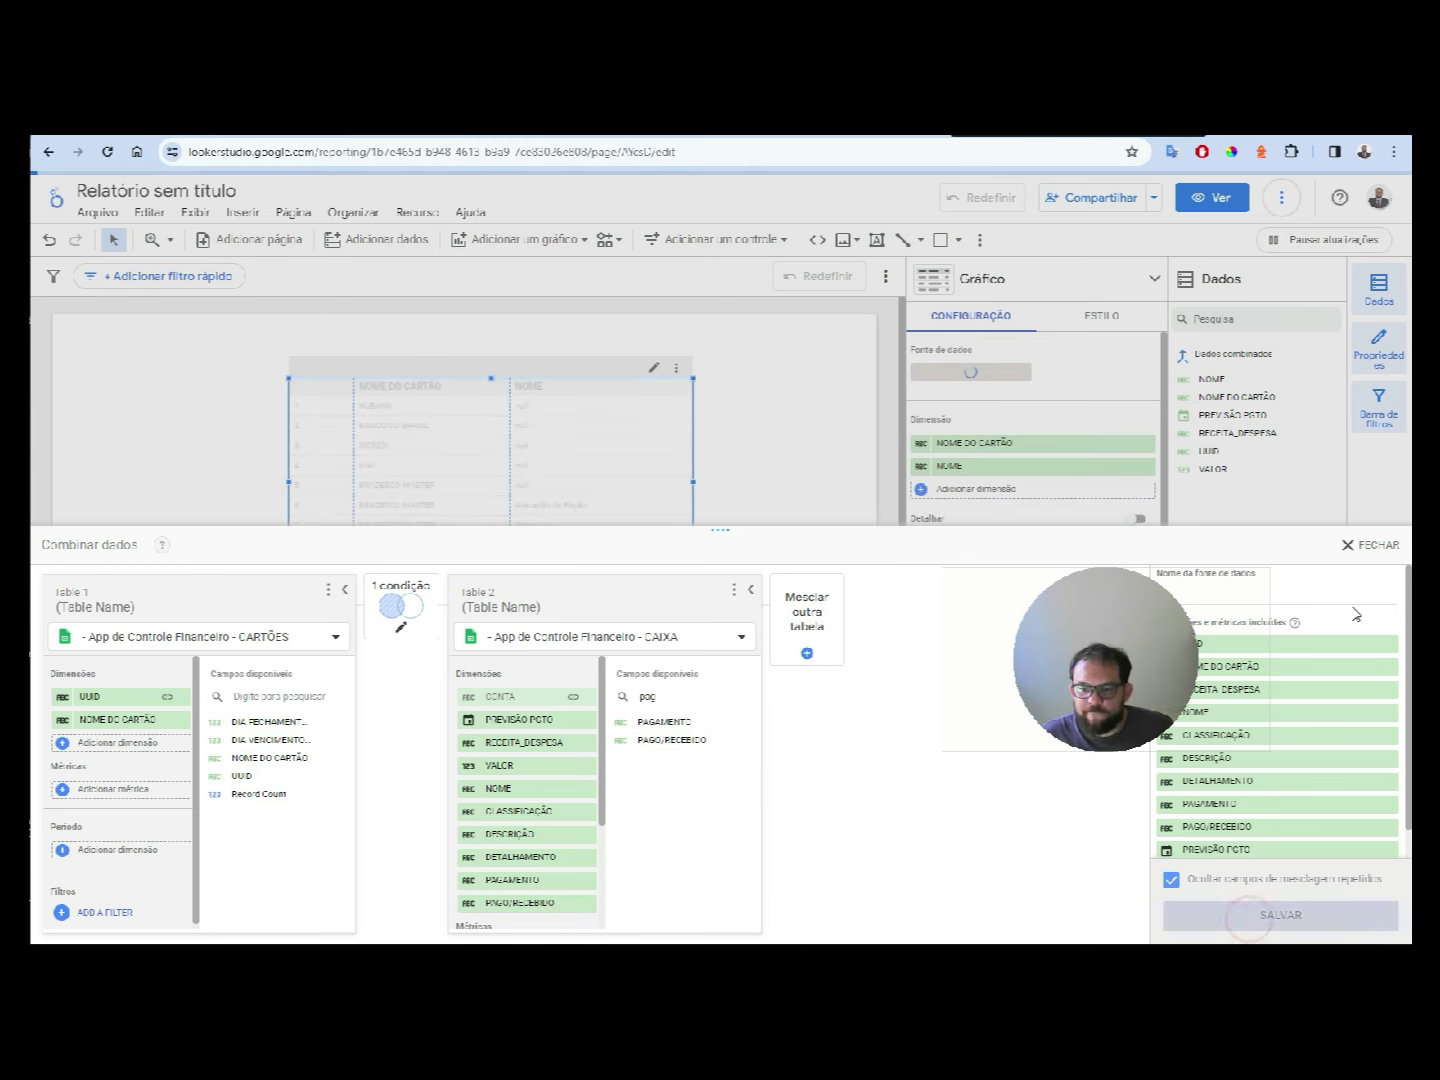
pyautogui.click(1371, 546)
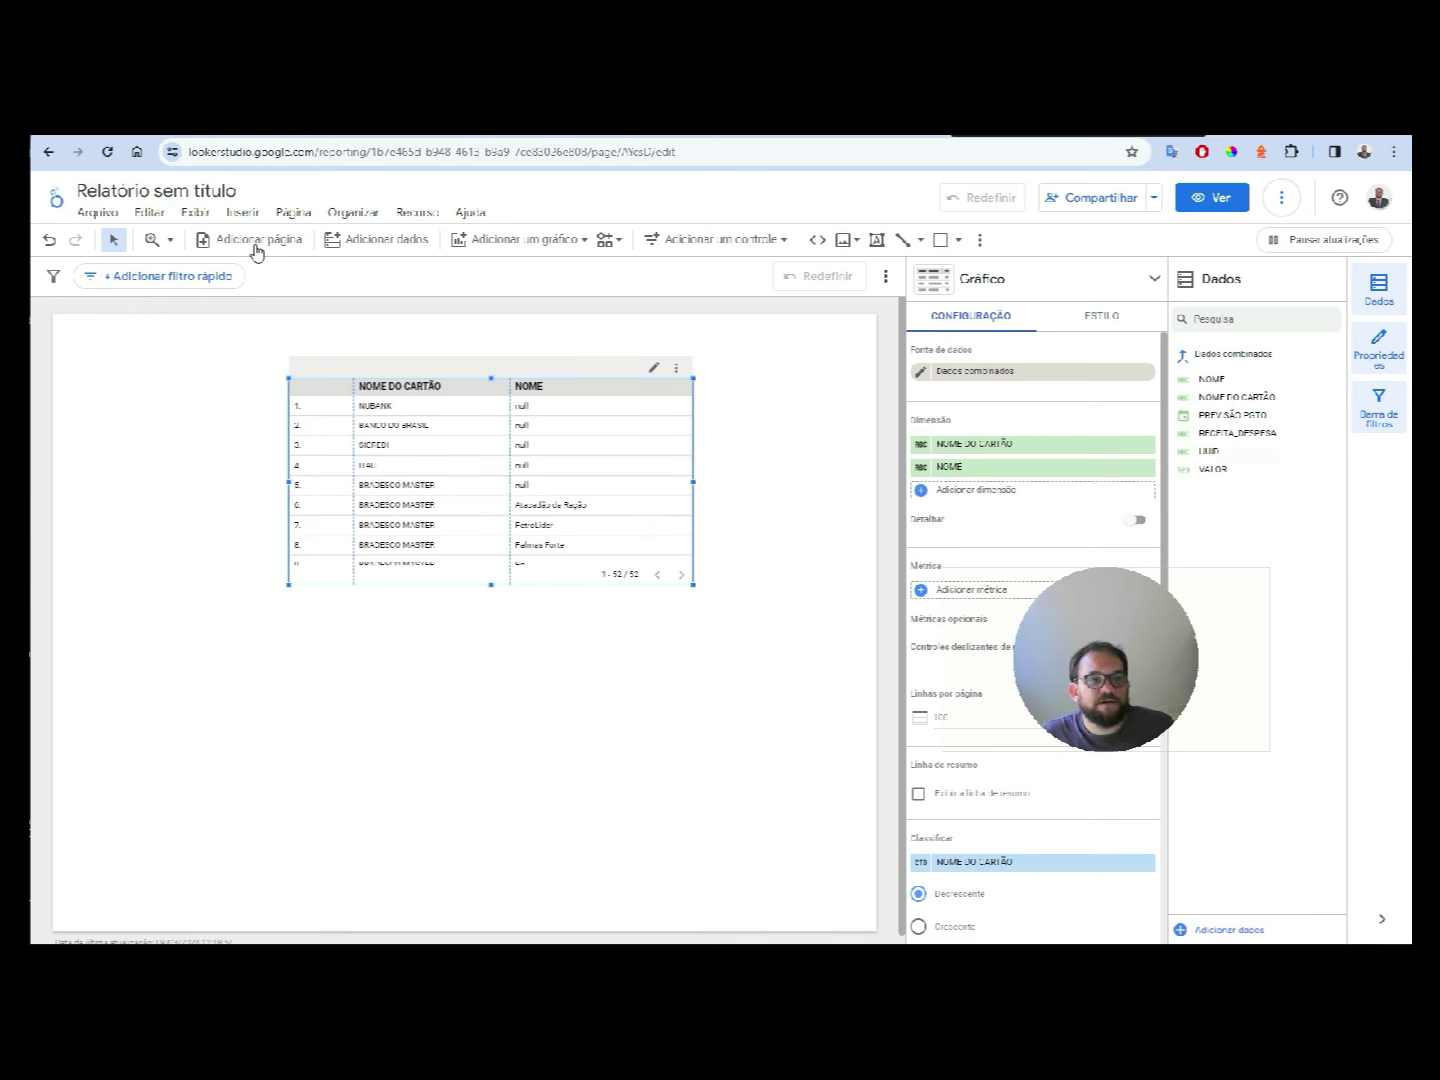
# - Reload the report and drag the blended card table to the left of the page
pyautogui.click(110, 151)
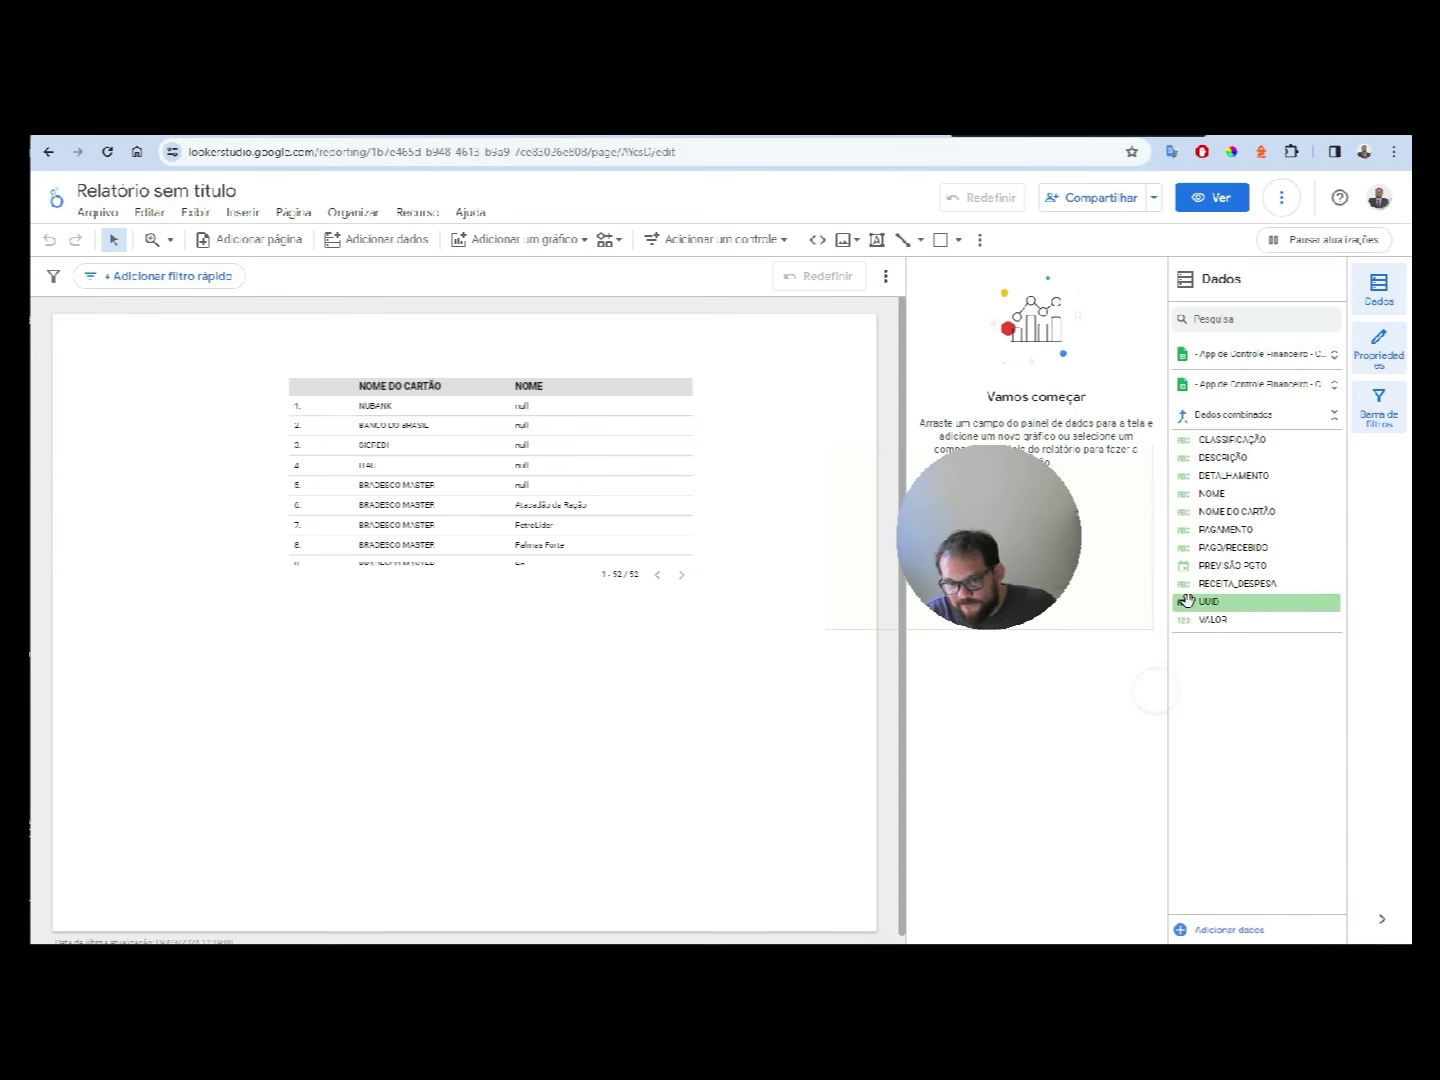
pyautogui.moveTo(524, 369)
pyautogui.mouseDown()
pyautogui.moveTo(388, 391)
pyautogui.moveTo(450, 408)
pyautogui.mouseUp()
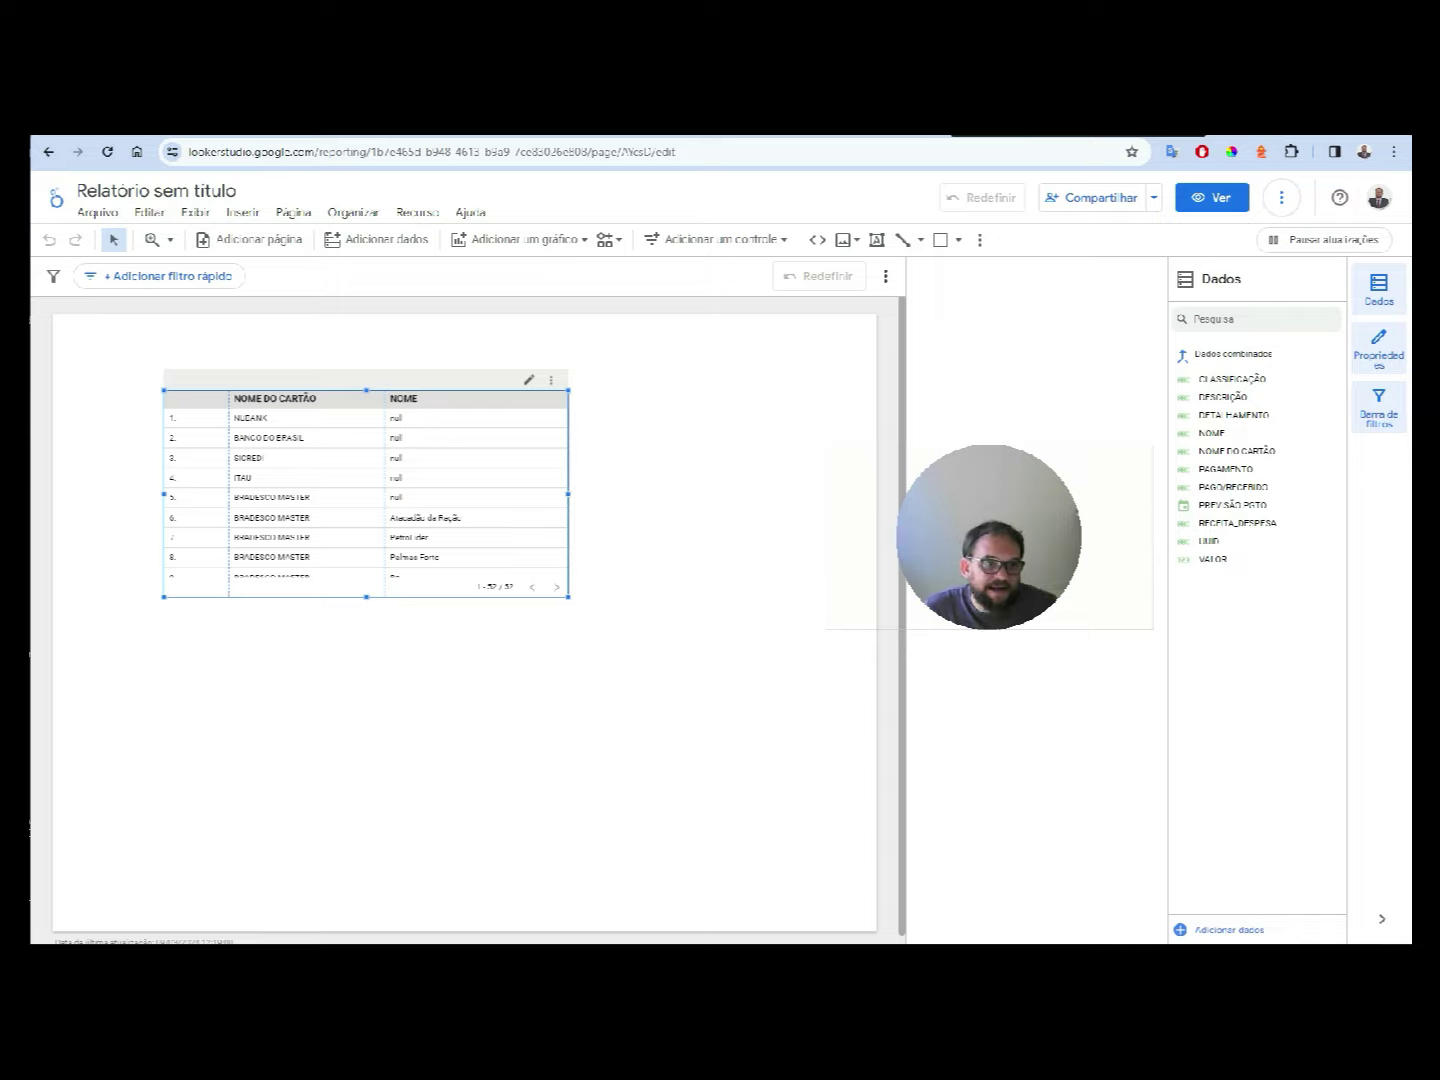
pyautogui.click(314, 128)
pyautogui.scroll(-5, 938, 474)
# - Scroll to the bottom of the CAIXA sheet to see the latest PAGO/RECEBIDO TRUE/FALSE entries
pyautogui.scroll(-5, 939, 473)
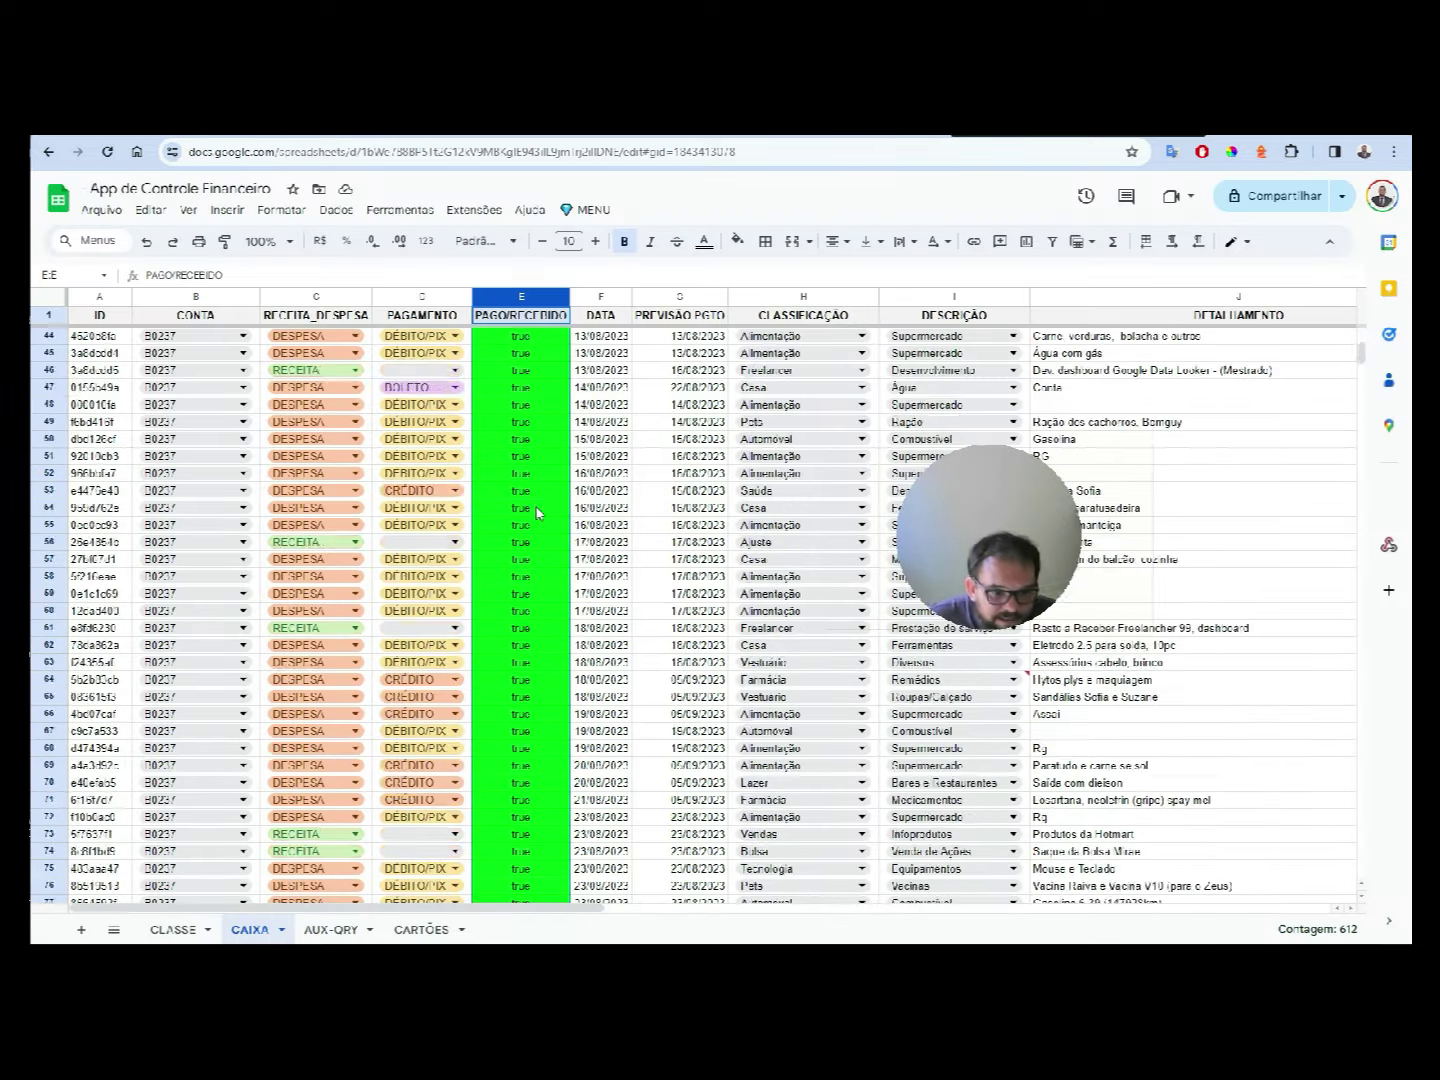
pyautogui.scroll(-5, 939, 474)
pyautogui.scroll(-5, 938, 474)
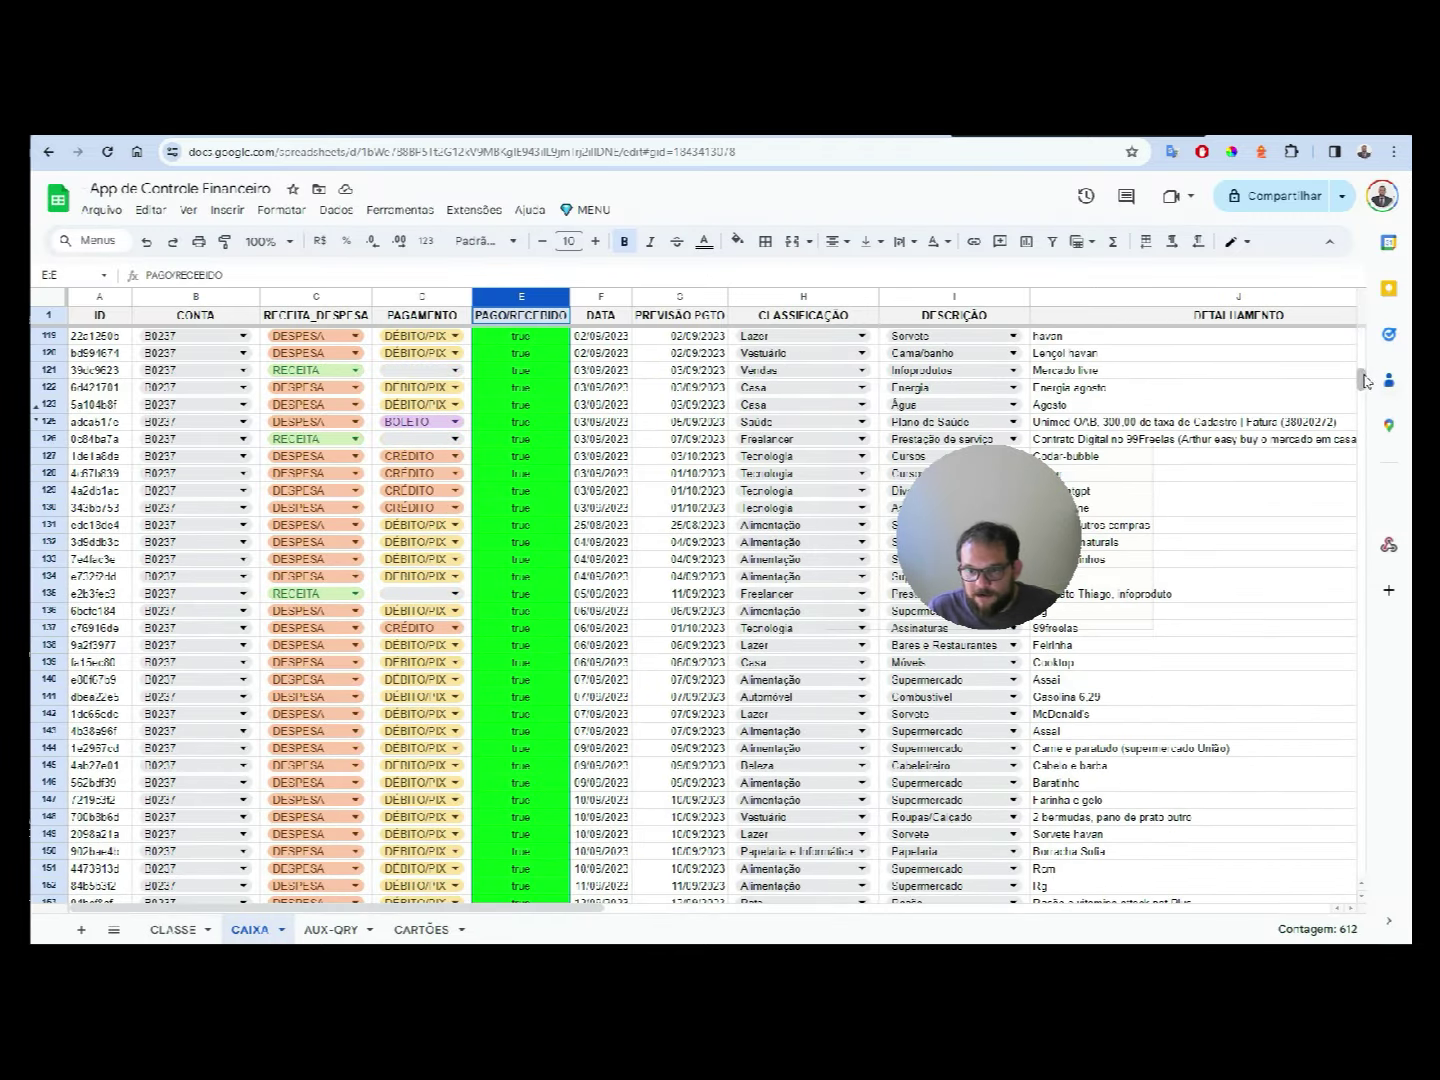
pyautogui.moveTo(1361, 372); pyautogui.dragTo(1360, 540)
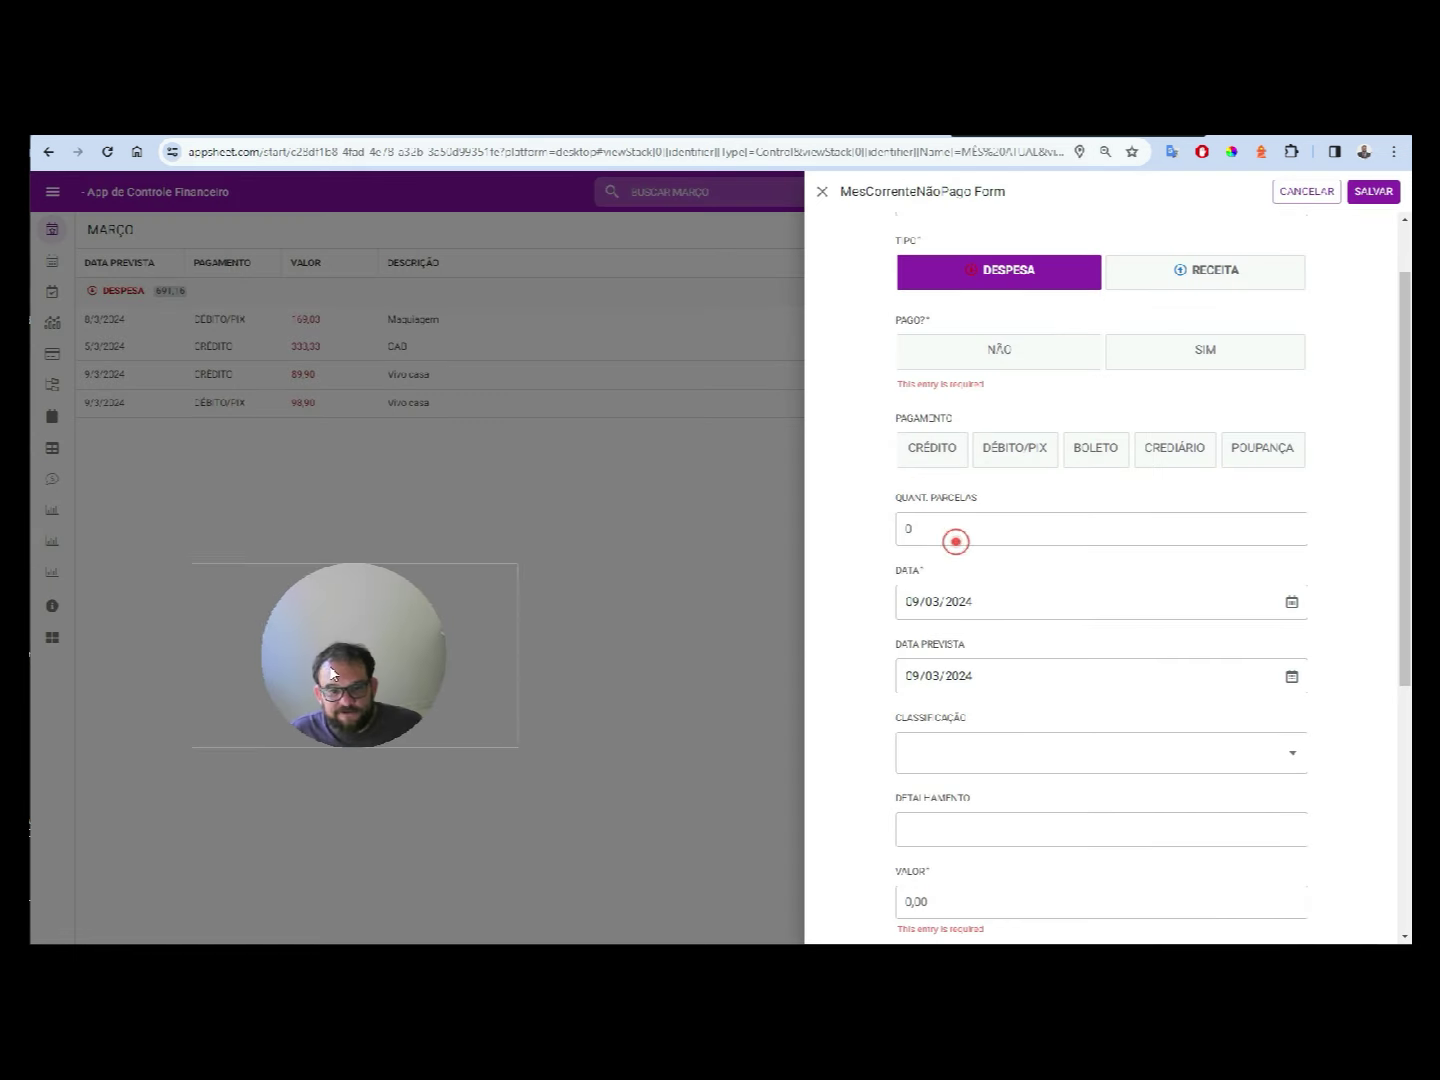
# - Discard the unfinished expense form, open the ABRIL list and turn on multi-select
pyautogui.scroll(1, 1052, 440)
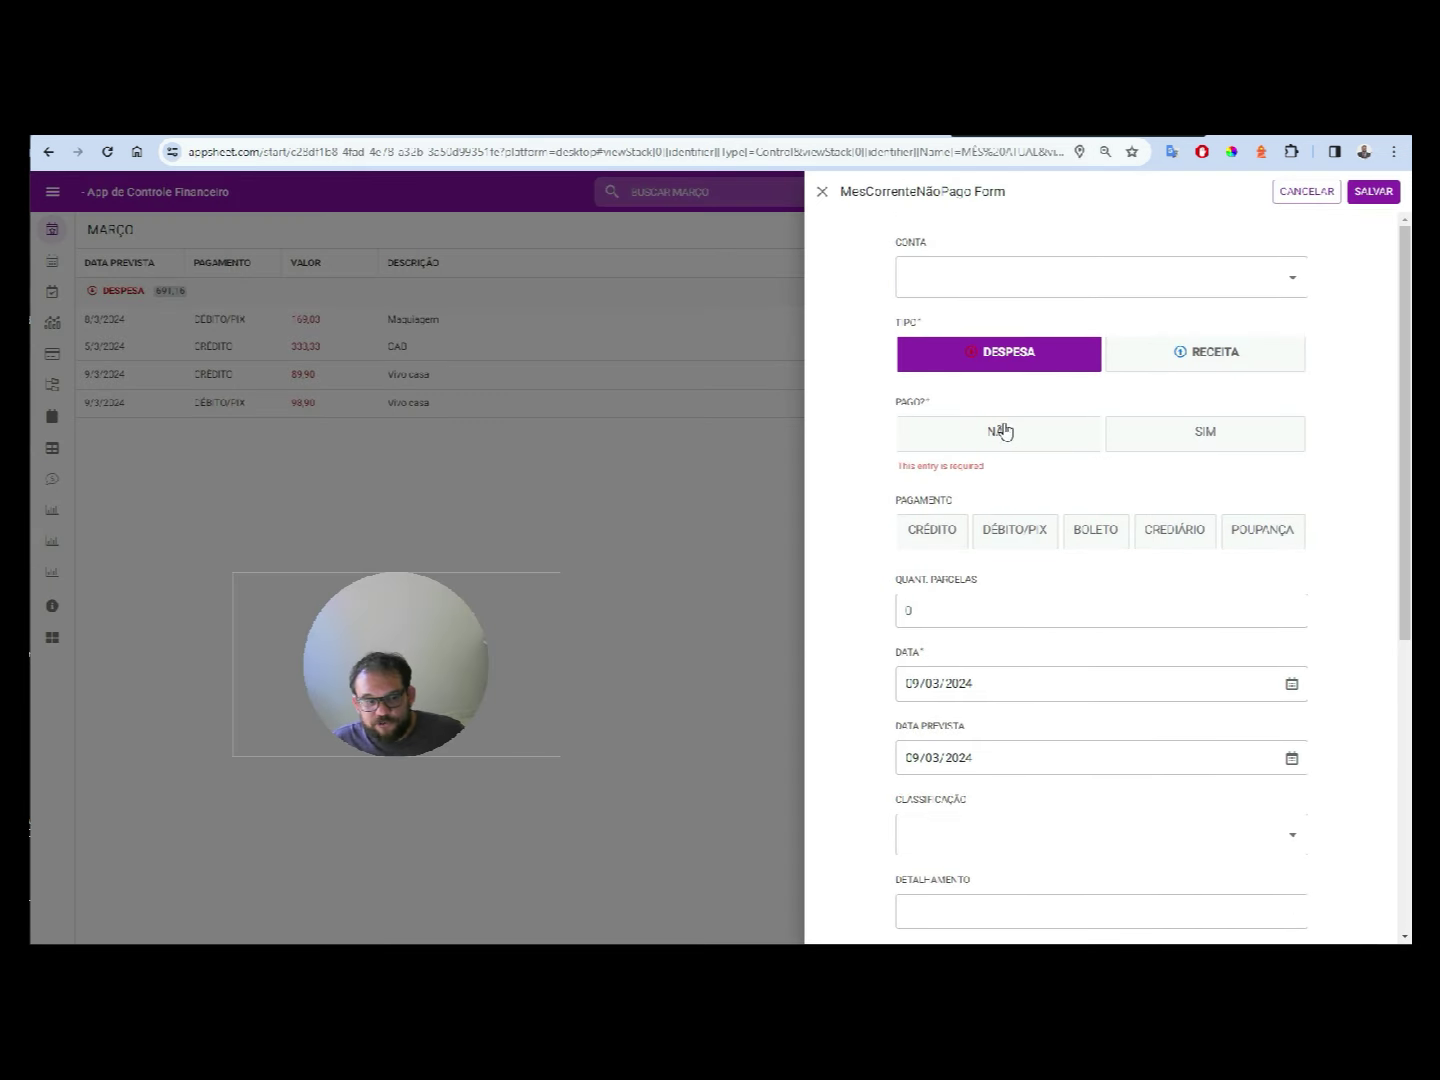
pyautogui.click(823, 192)
pyautogui.click(787, 605)
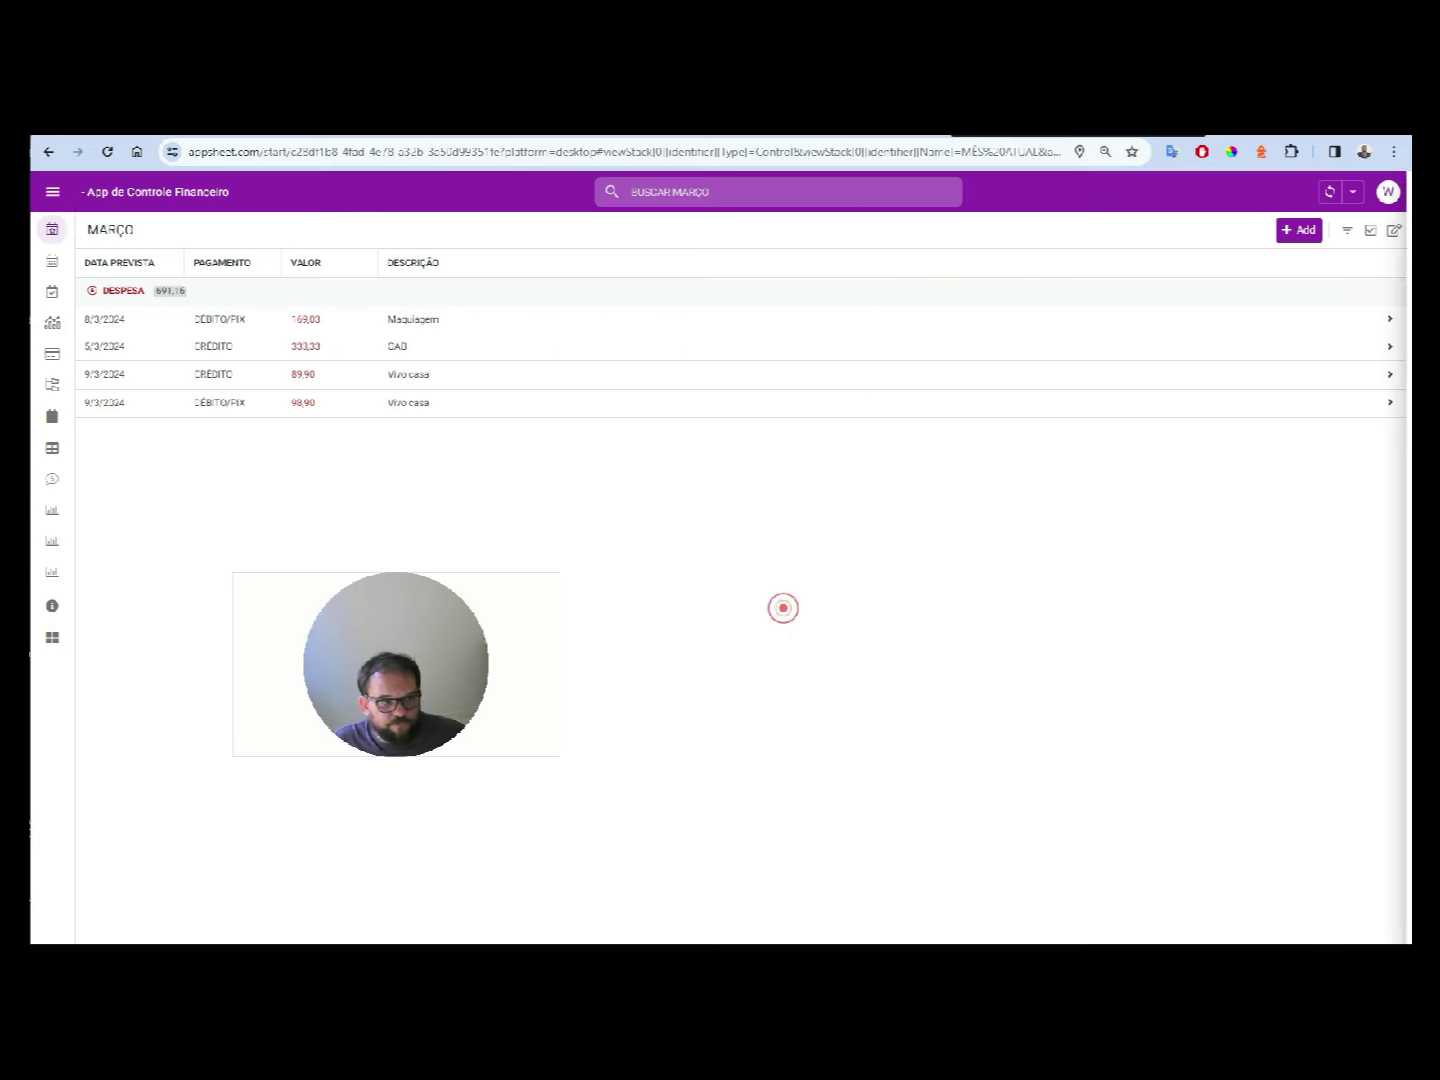
pyautogui.click(52, 261)
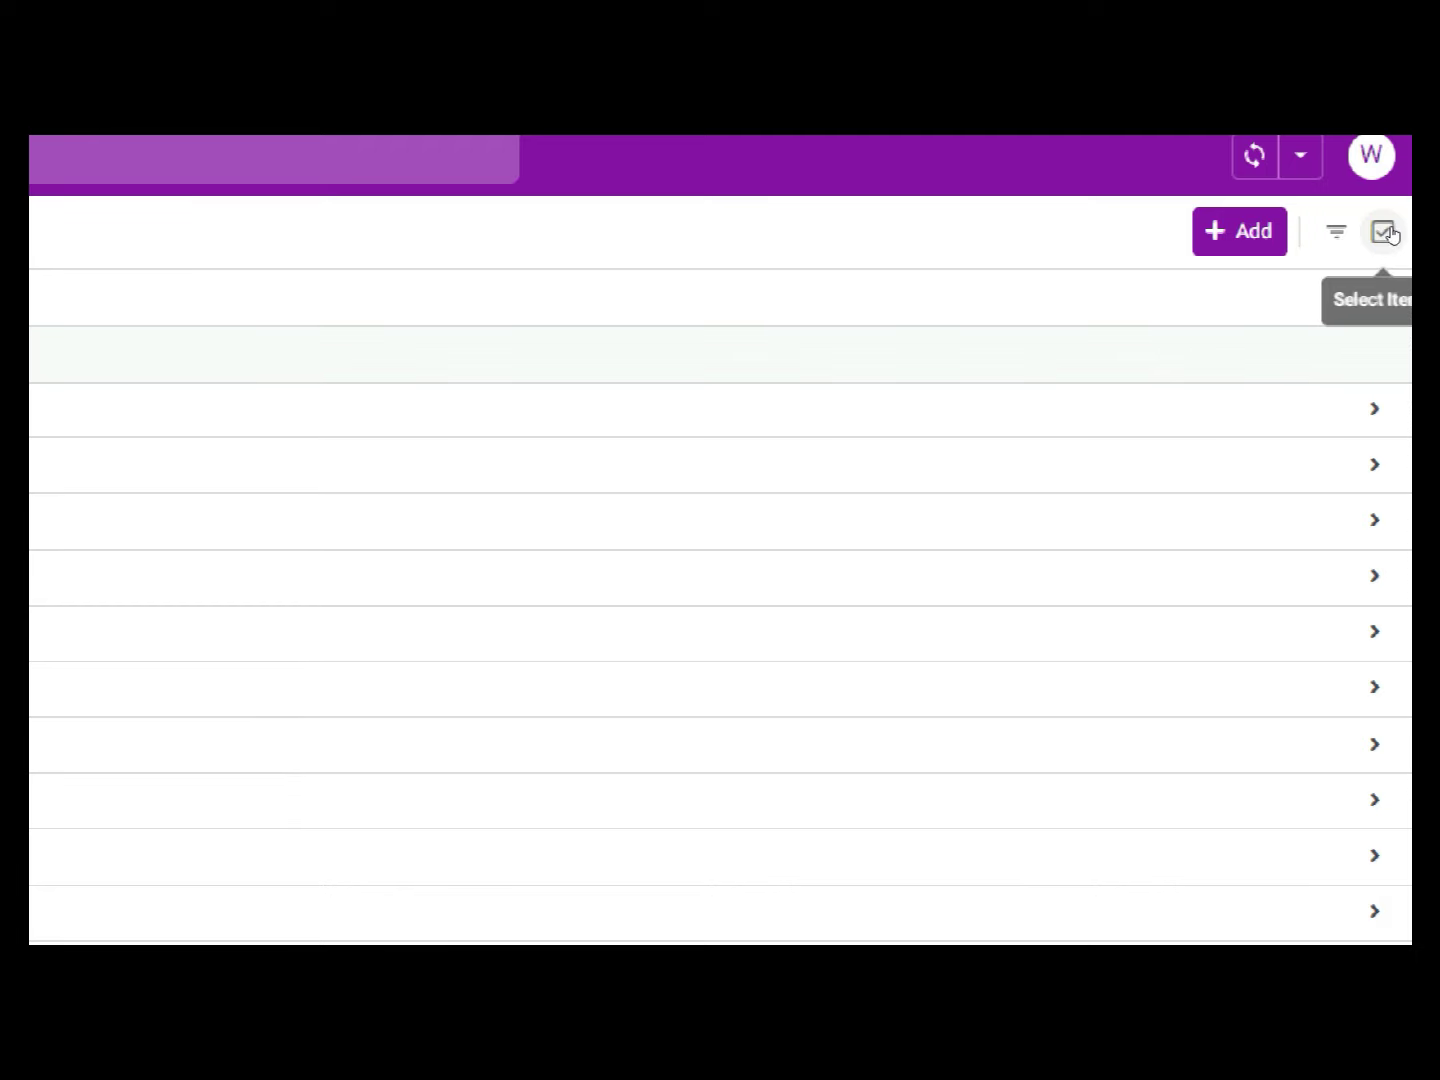
pyautogui.click(1391, 233)
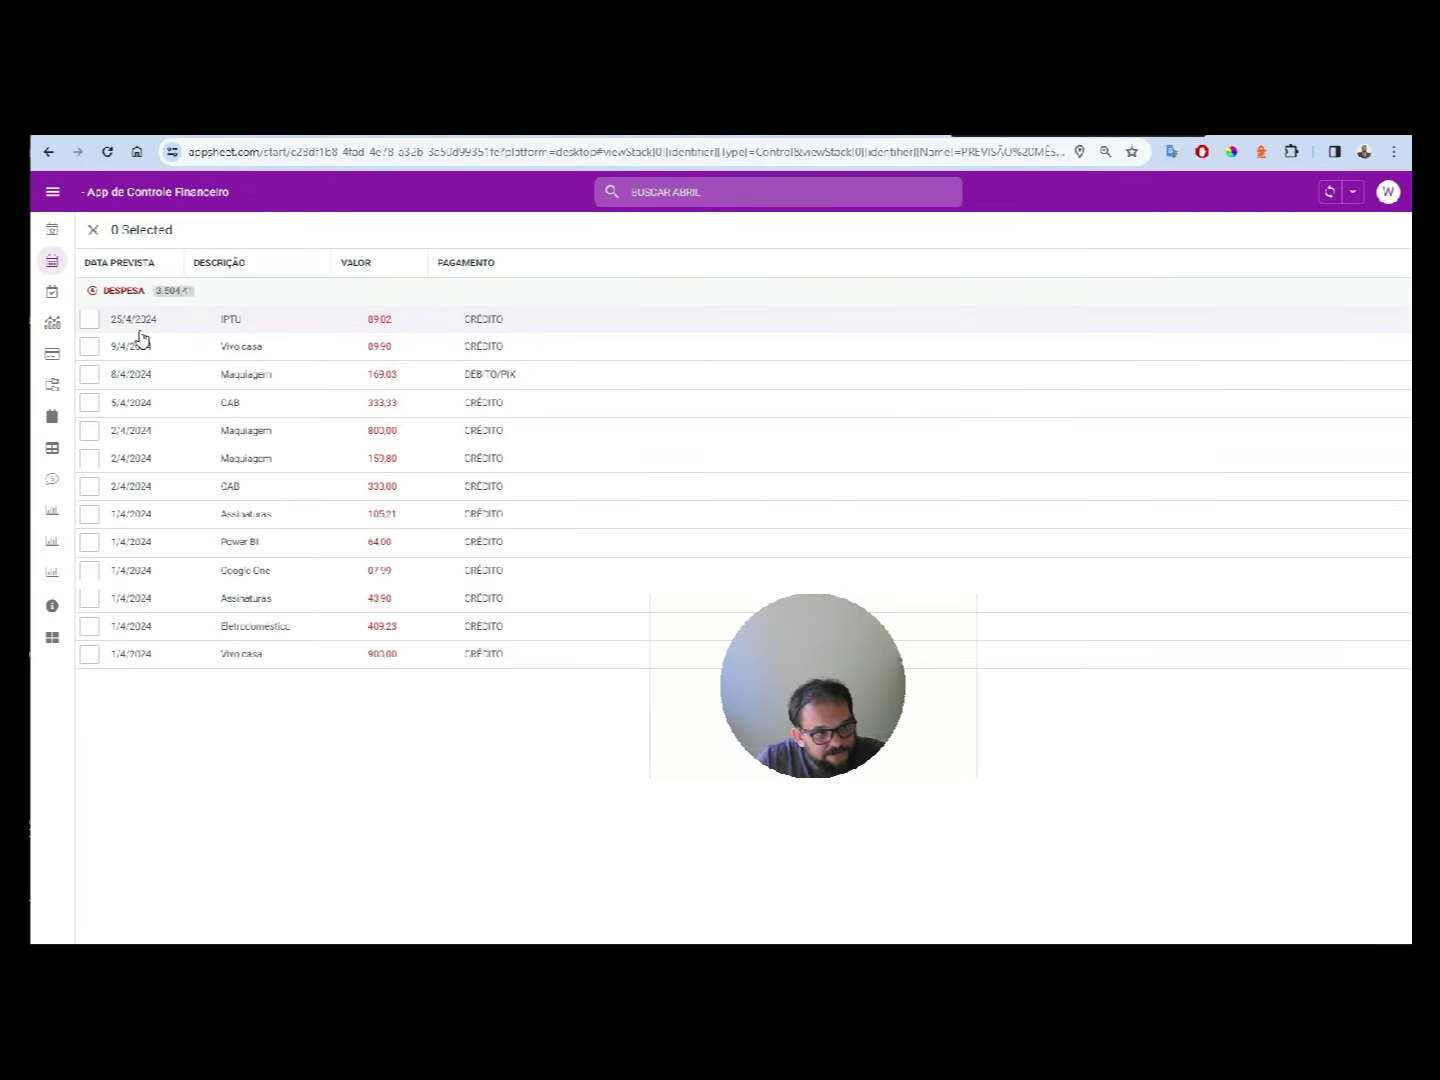
# - Mark the April CAB 333,33 and Maquiagem 800,00 expenses as paid with the PAGO action
pyautogui.click(89, 404)
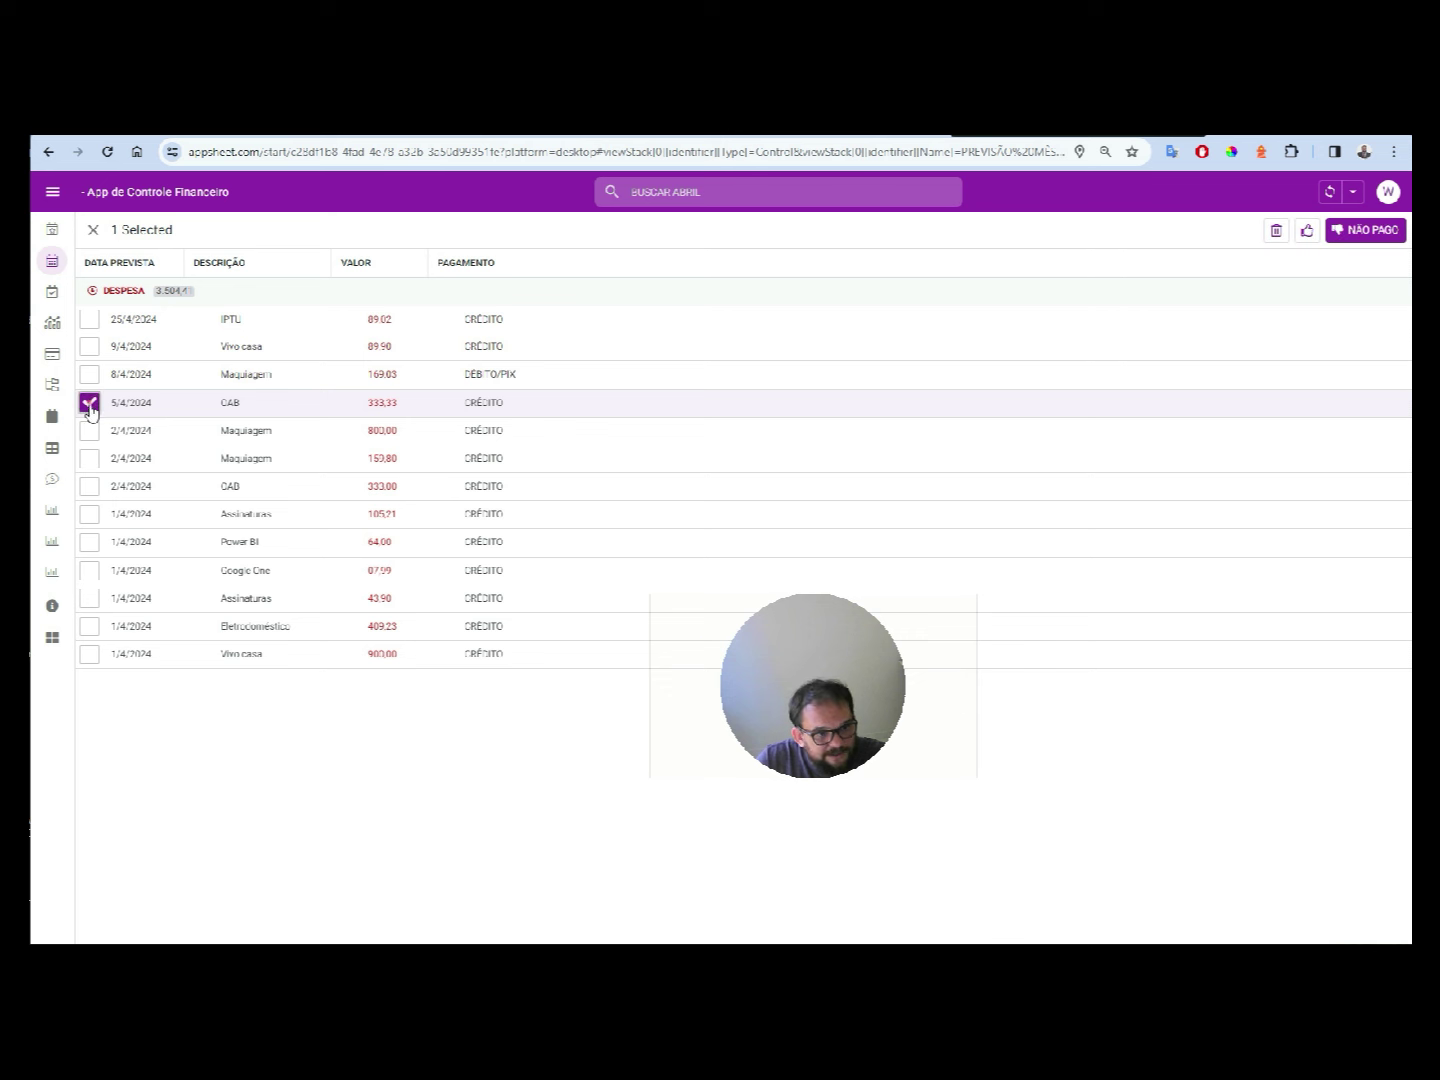
pyautogui.click(89, 431)
pyautogui.click(87, 488)
pyautogui.click(91, 572)
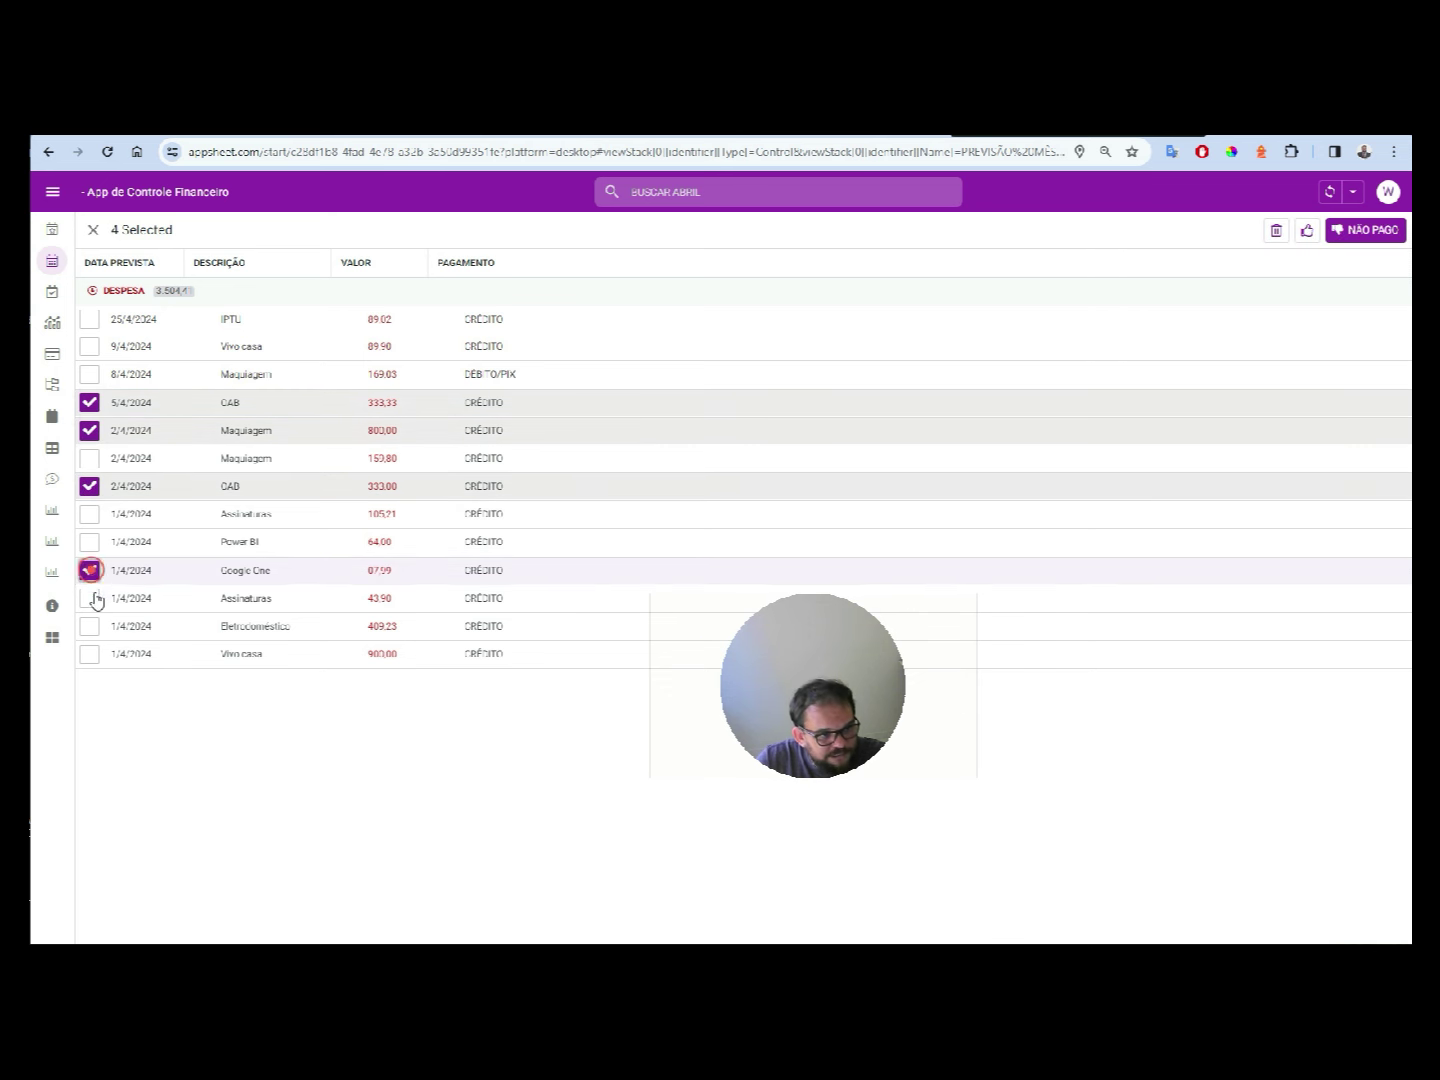
pyautogui.click(89, 599)
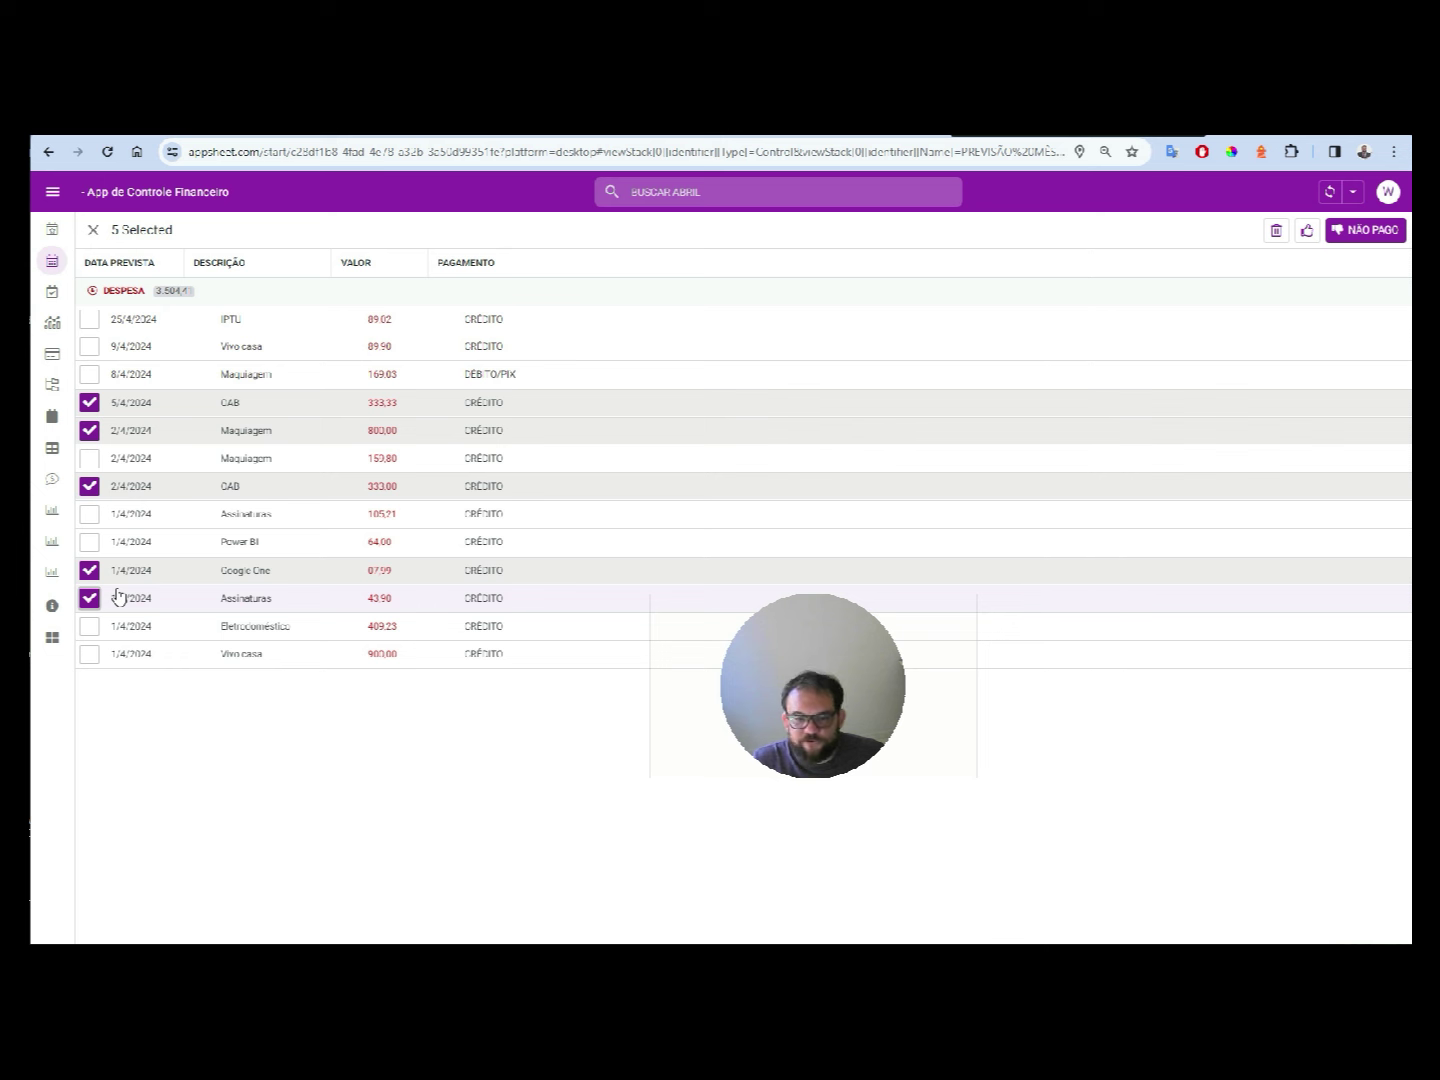
pyautogui.click(89, 571)
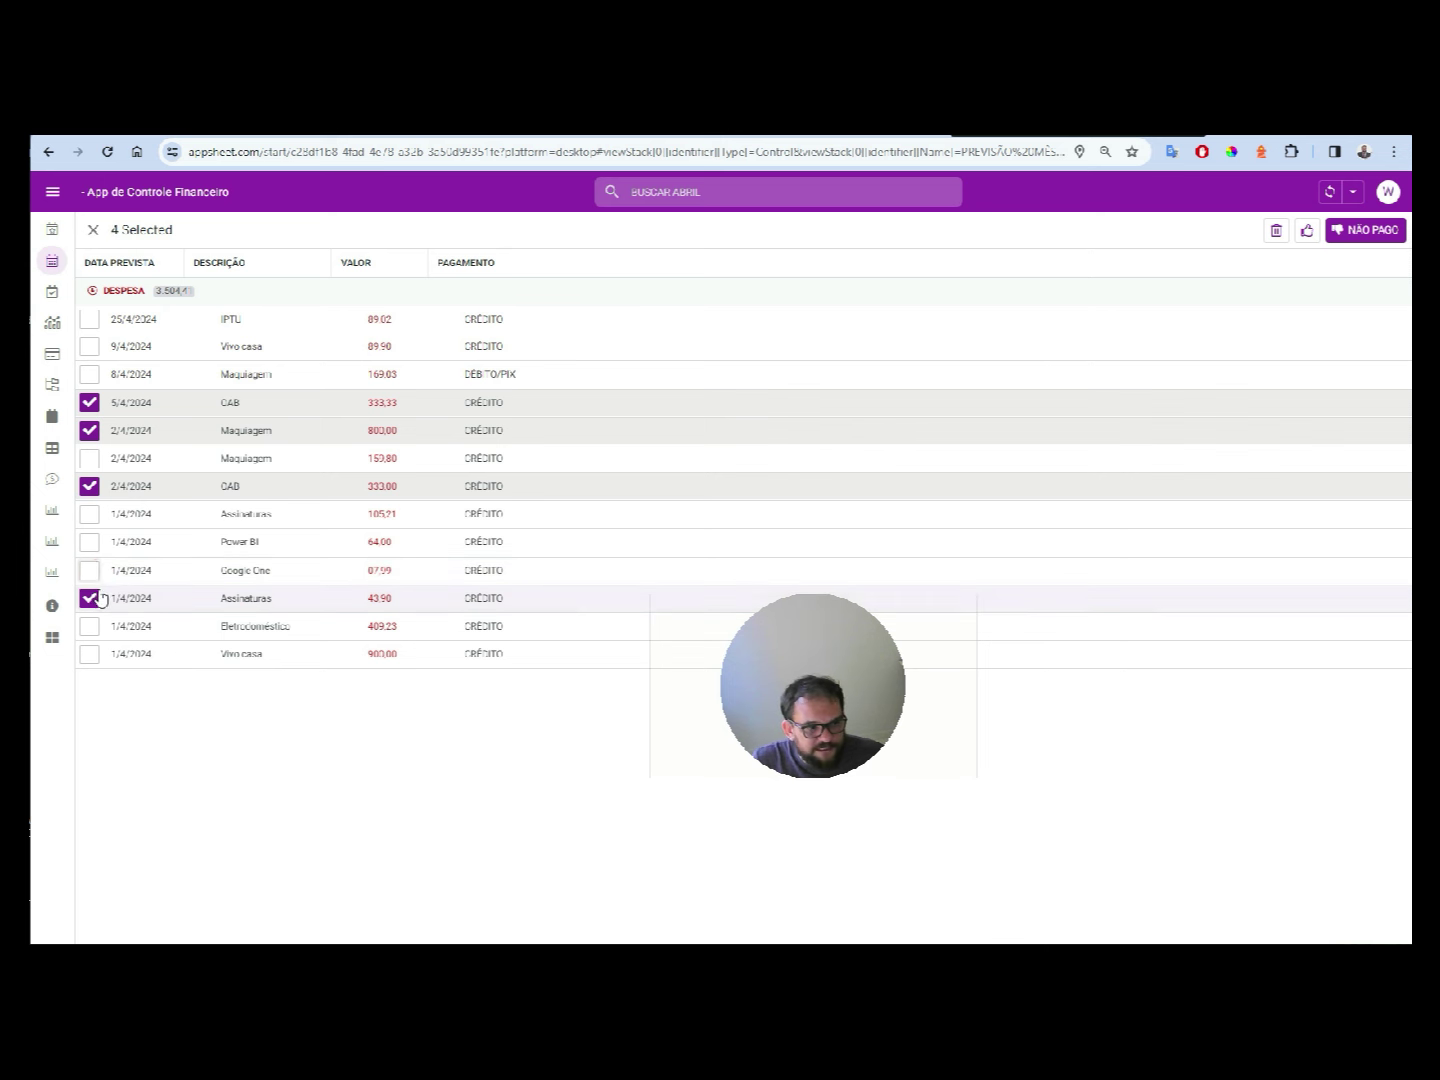
pyautogui.click(89, 598)
pyautogui.click(89, 487)
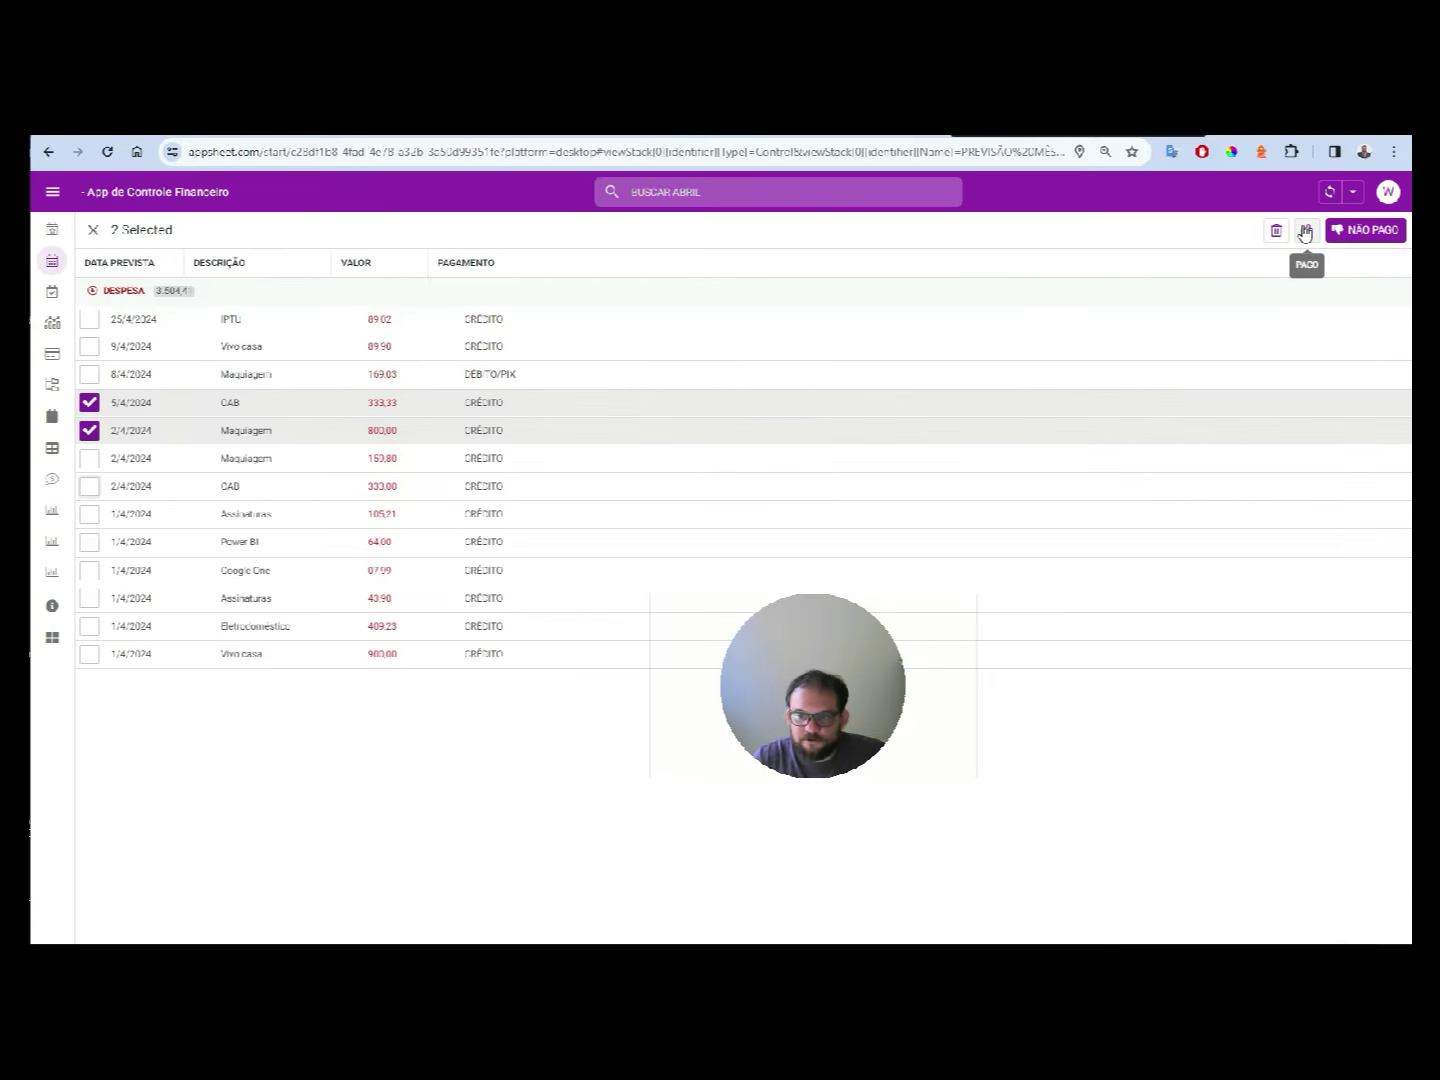
pyautogui.click(1299, 239)
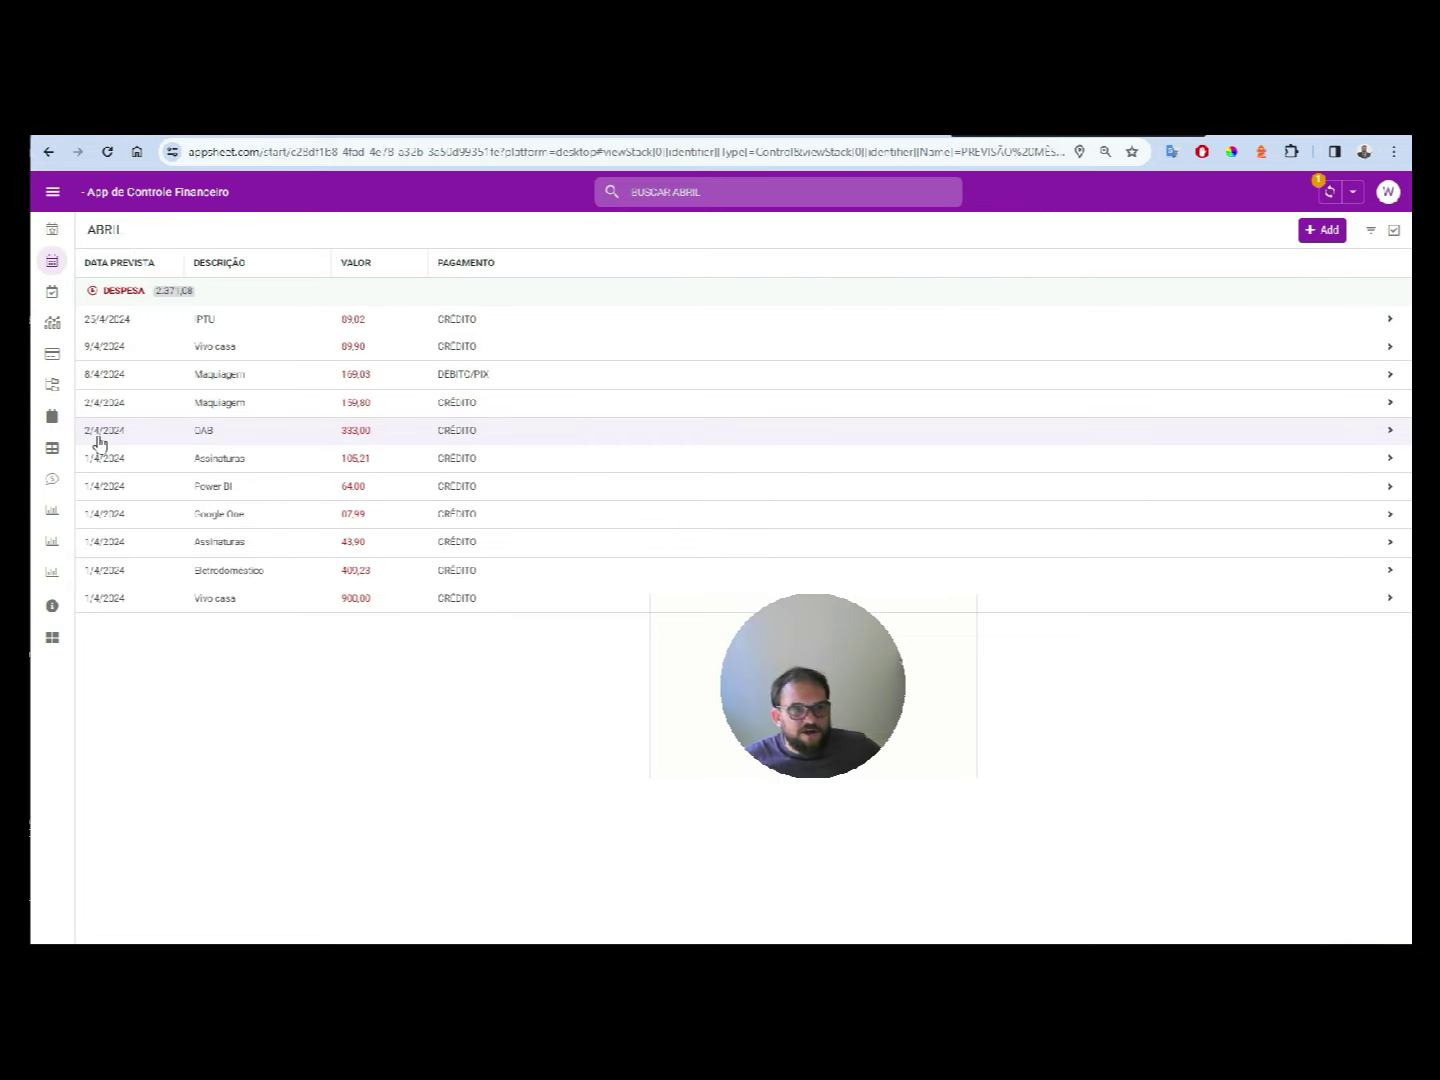
pyautogui.hotkey('ctrl', 'Tab')
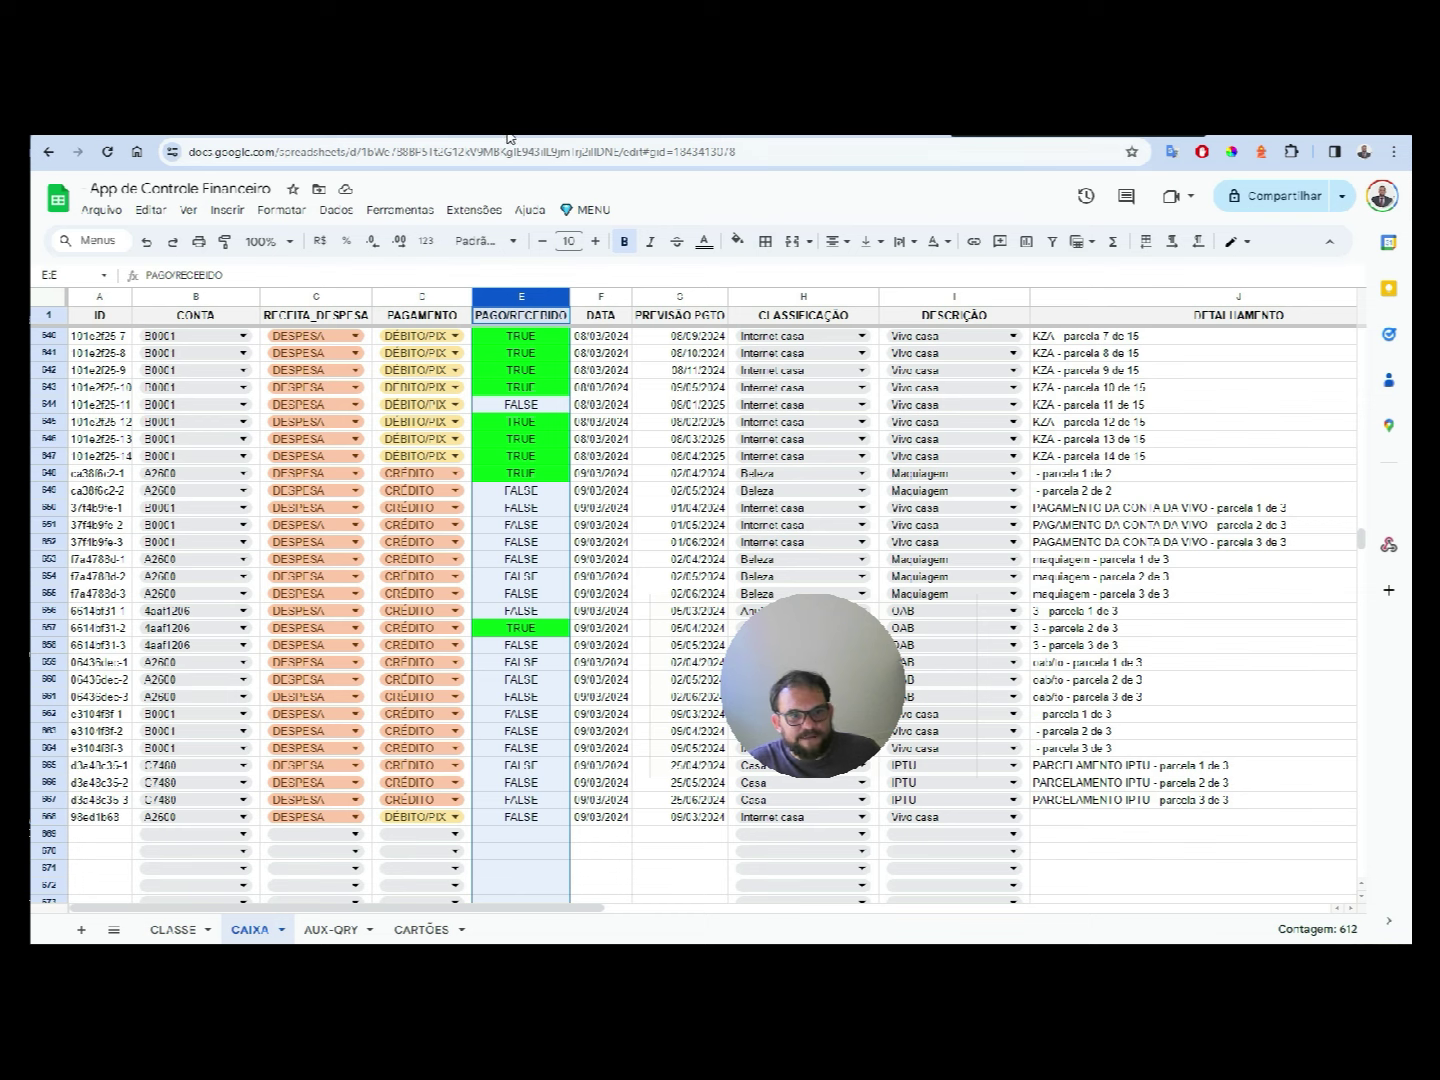
# - Return from the spreadsheet to the AppSheet ABRIL list
pyautogui.hotkey('ctrl', 'shift', 'Tab')
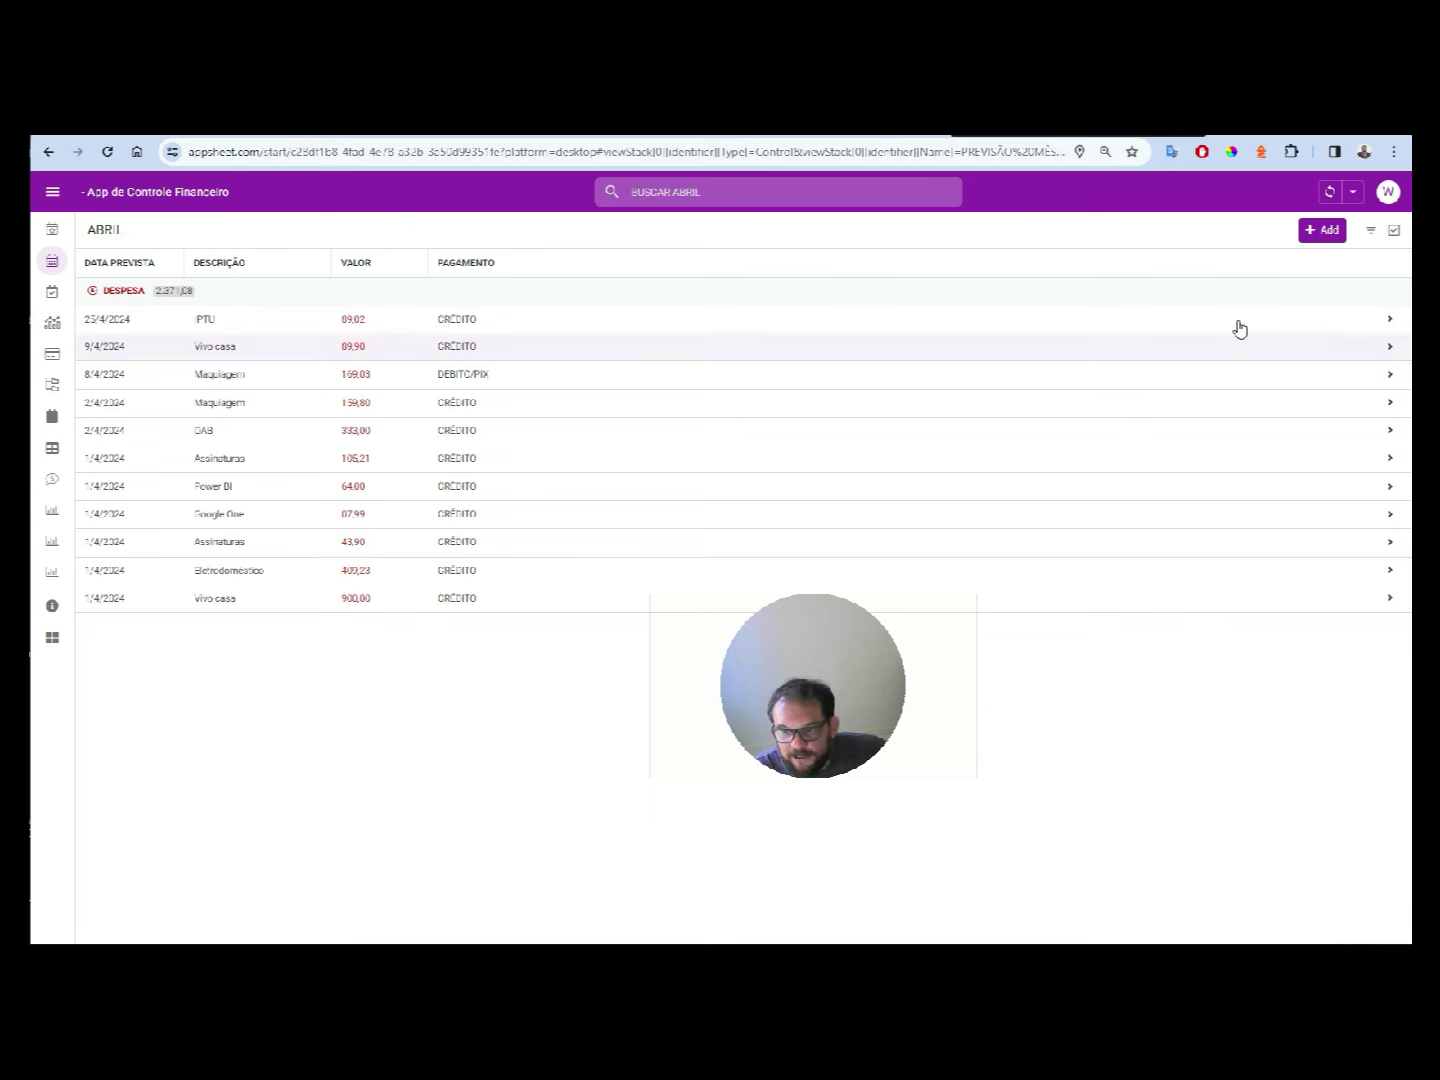
# - Mark IPTU, Vivo casa, Maquiagem 169,03 and 159,80, CAB 333,00 and Assinaturas 105,21 as paid
pyautogui.click(1394, 229)
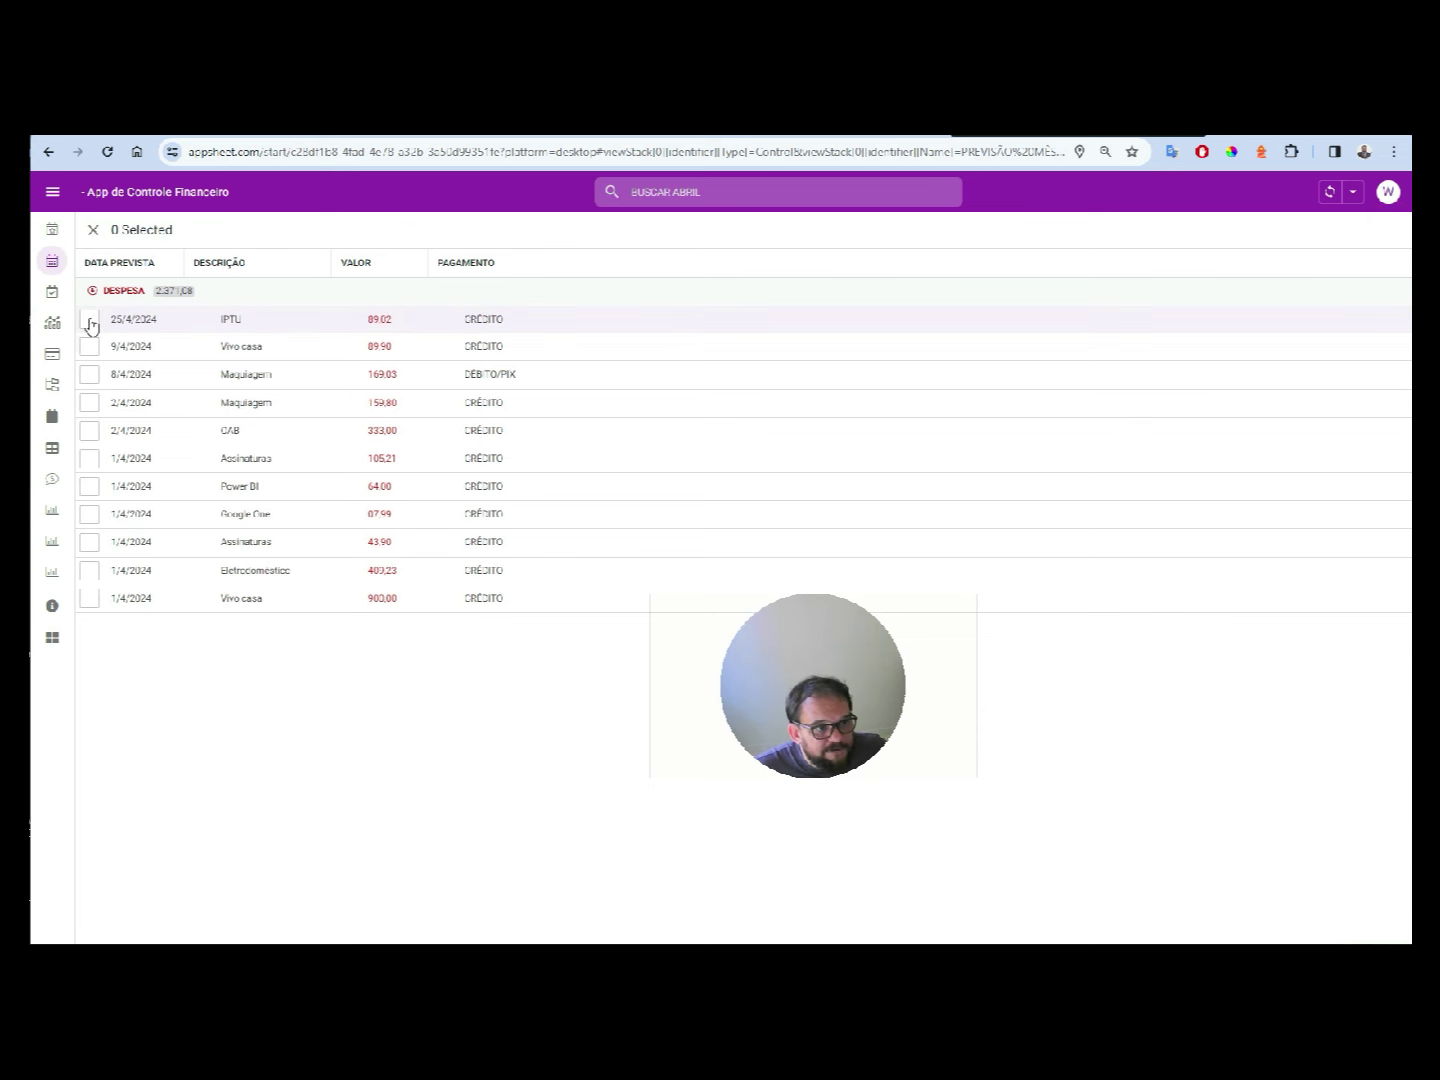
pyautogui.click(88, 319)
pyautogui.click(87, 350)
pyautogui.click(89, 373)
pyautogui.click(89, 430)
pyautogui.click(89, 458)
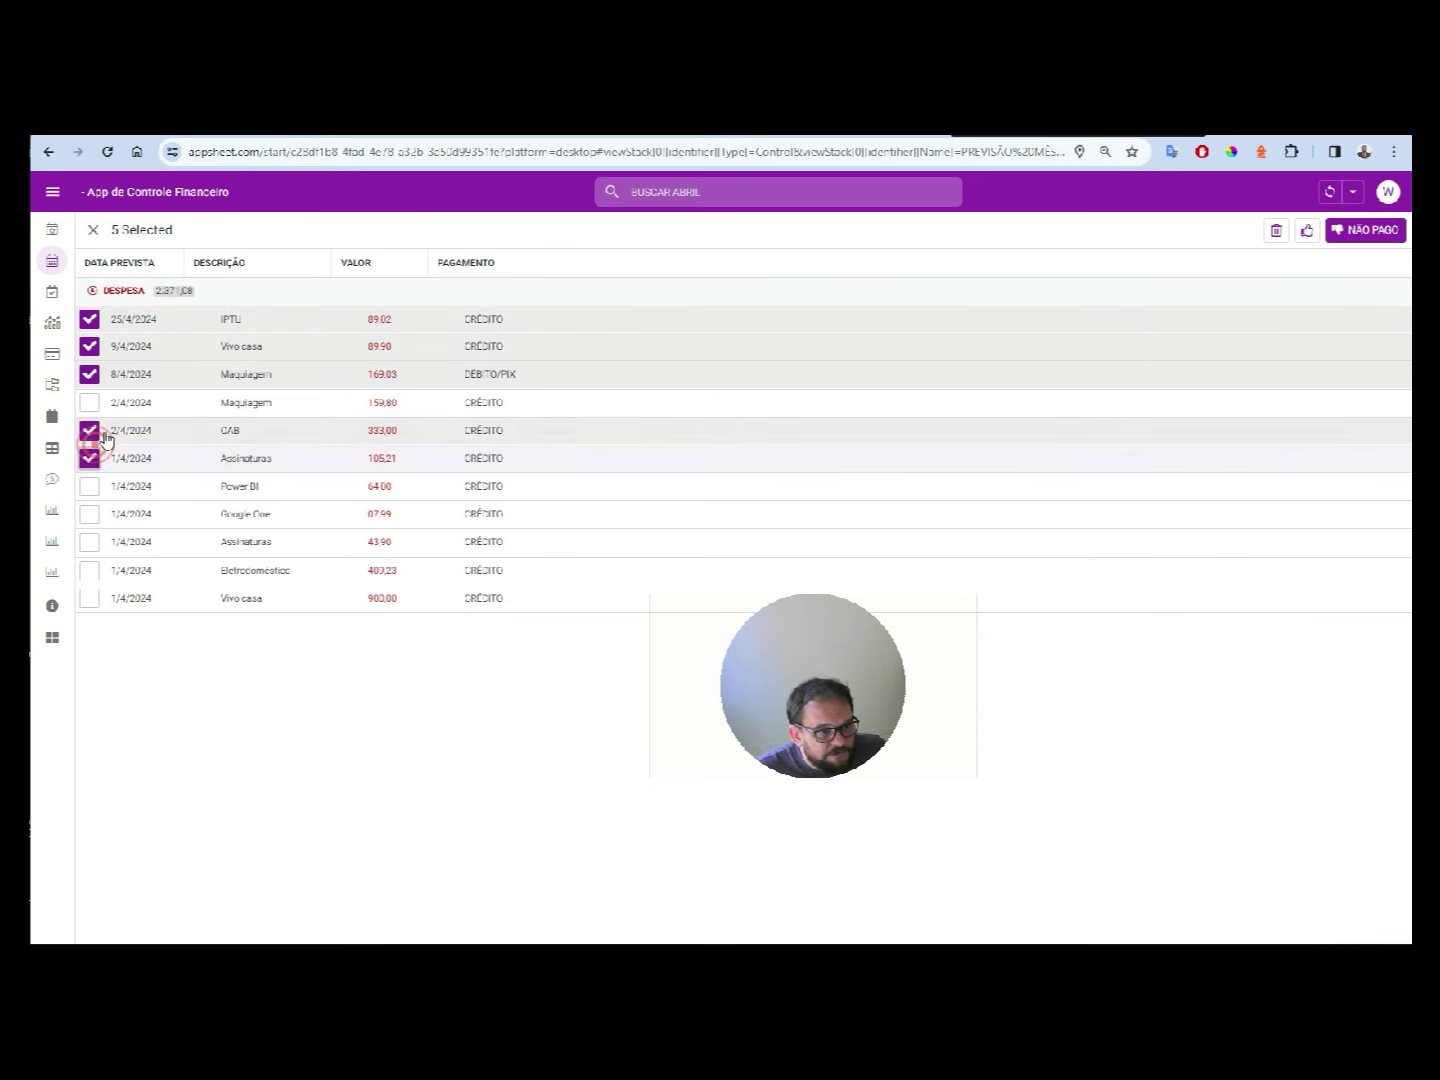
pyautogui.click(89, 404)
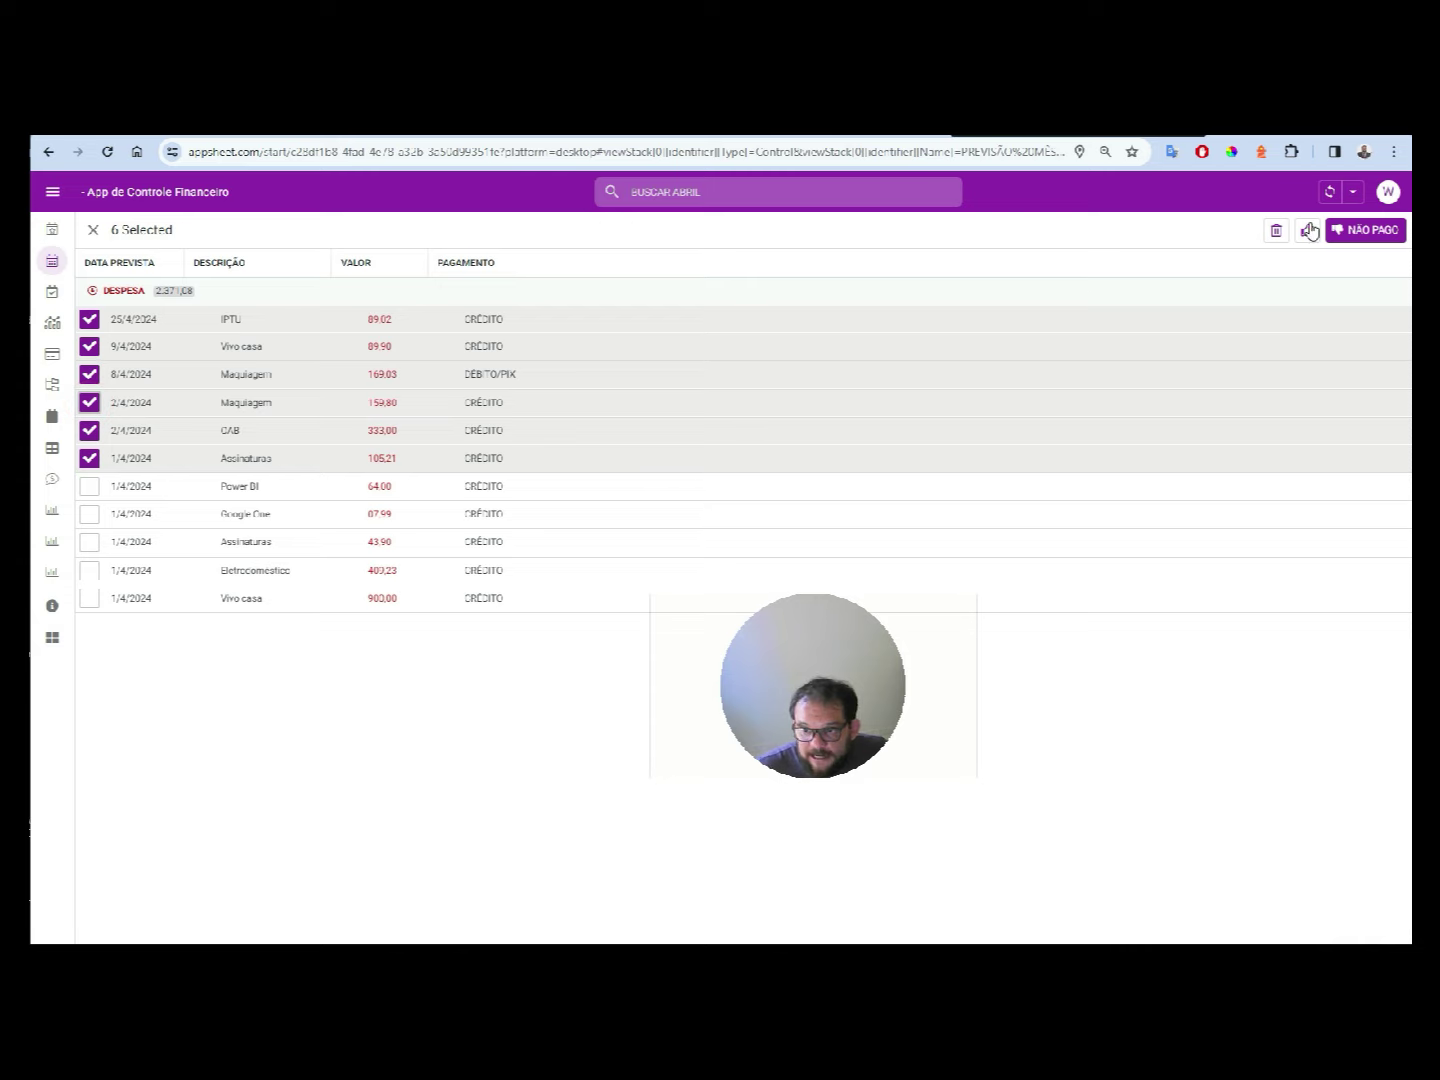
pyautogui.click(333, 140)
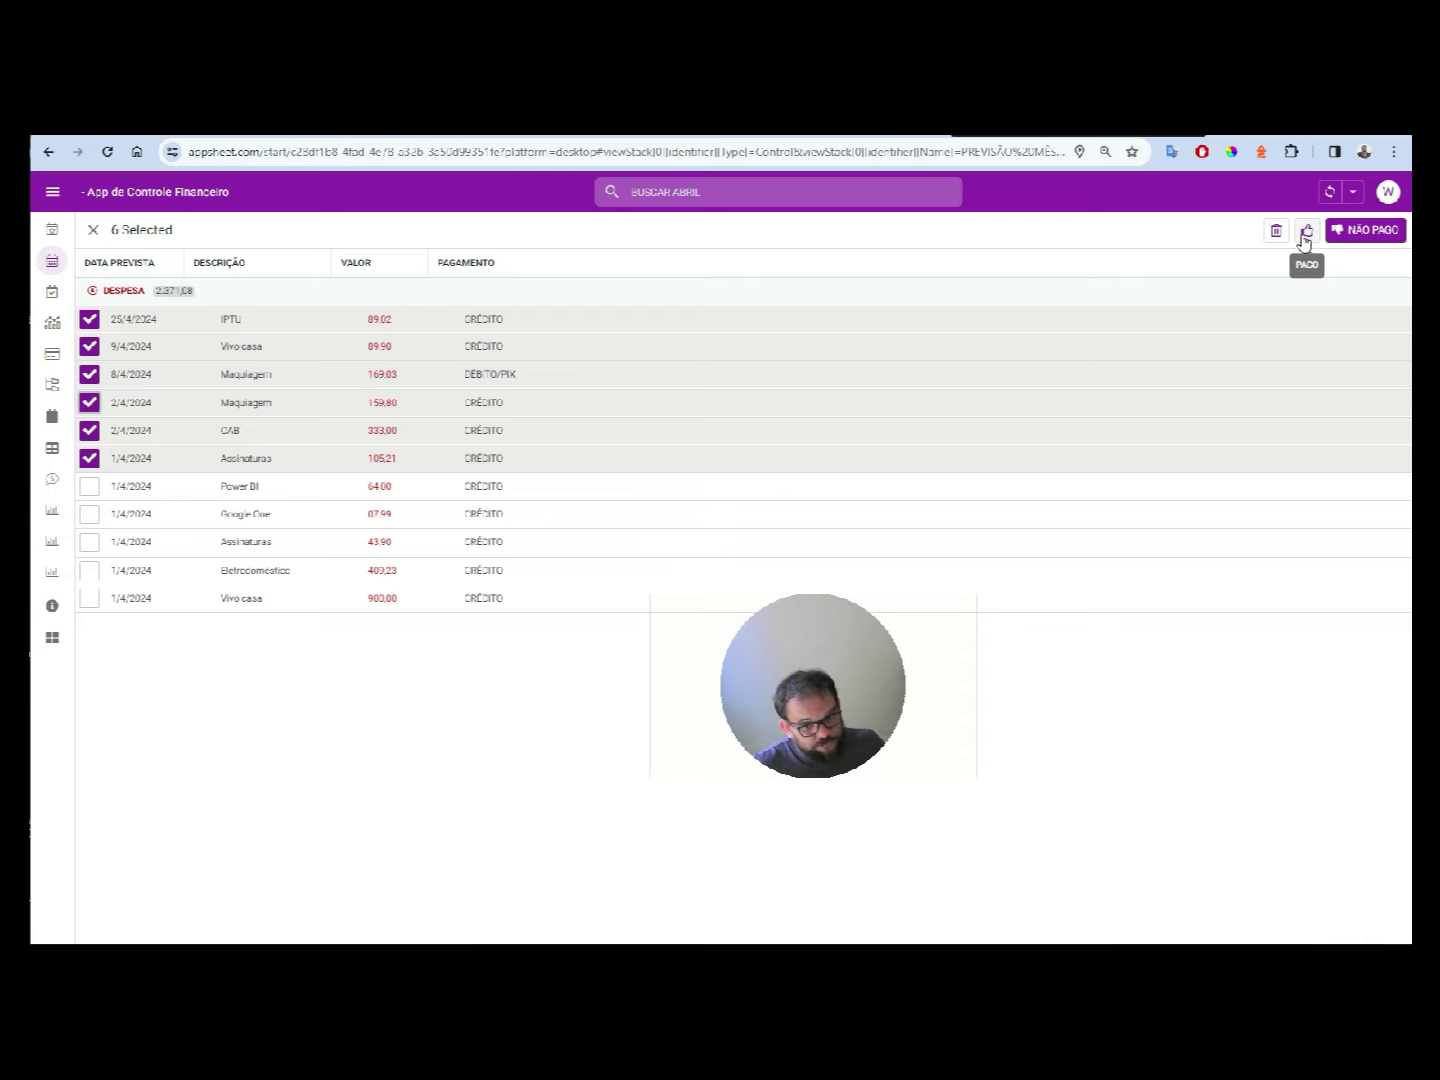
pyautogui.click(1305, 235)
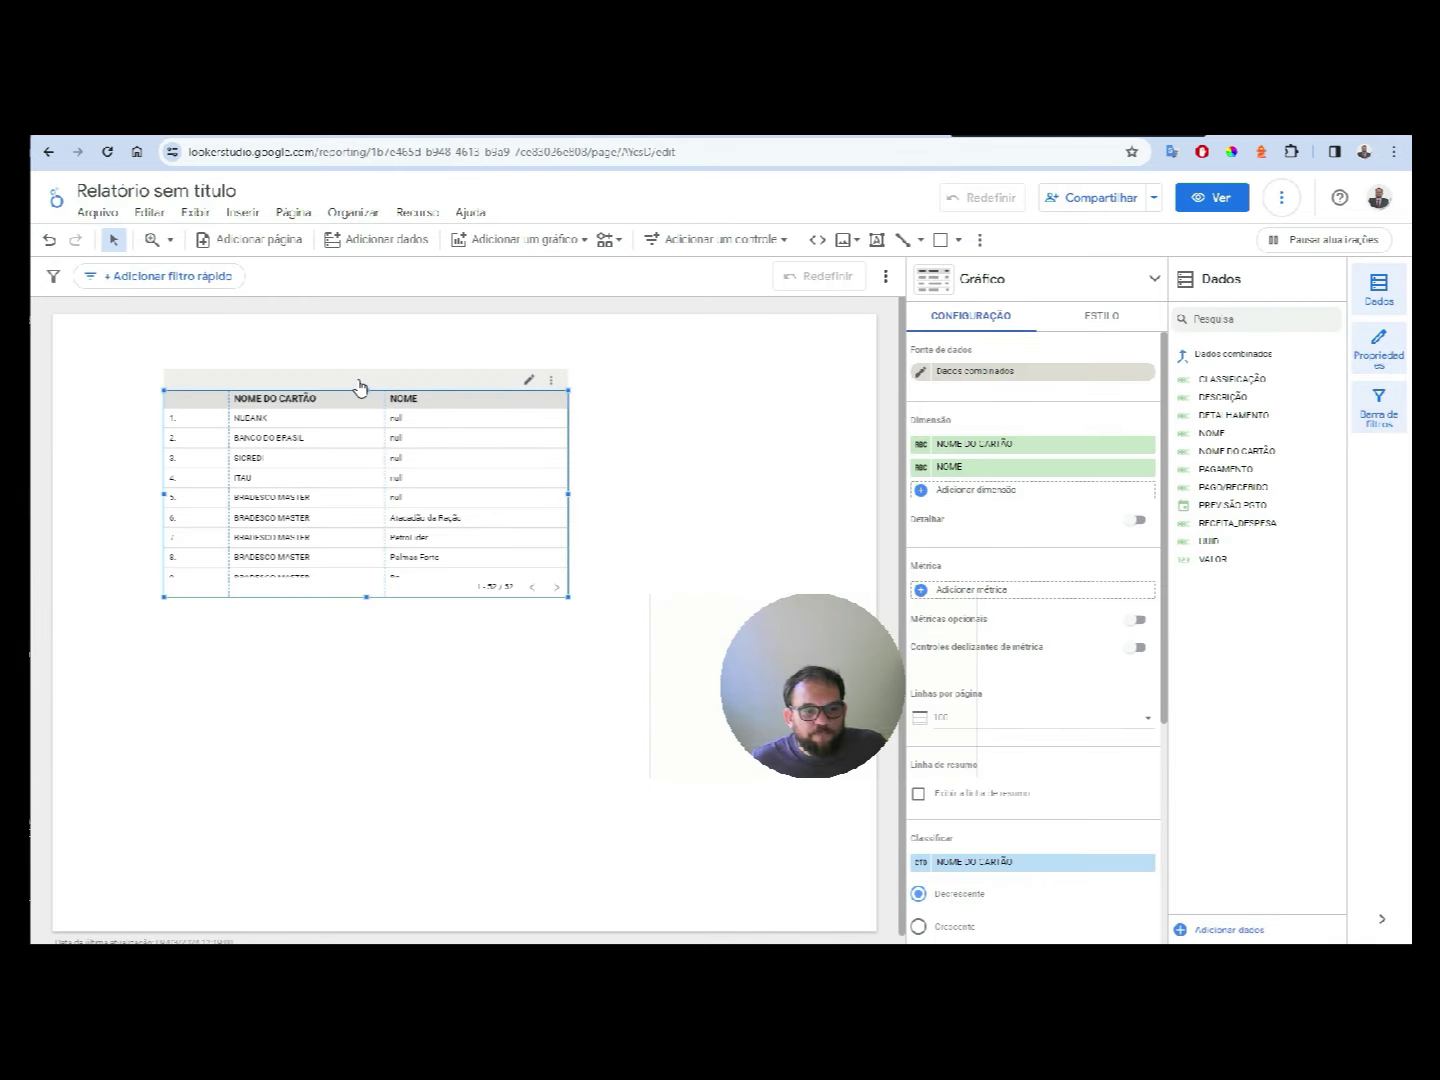
# - Add PAGO/RECEBIDO as the blended table's third dimension column, after NOME DO CARTÃO and NOME
pyautogui.moveTo(358, 384); pyautogui.dragTo(334, 341)
pyautogui.moveTo(955, 440); pyautogui.dragTo(1254, 470)
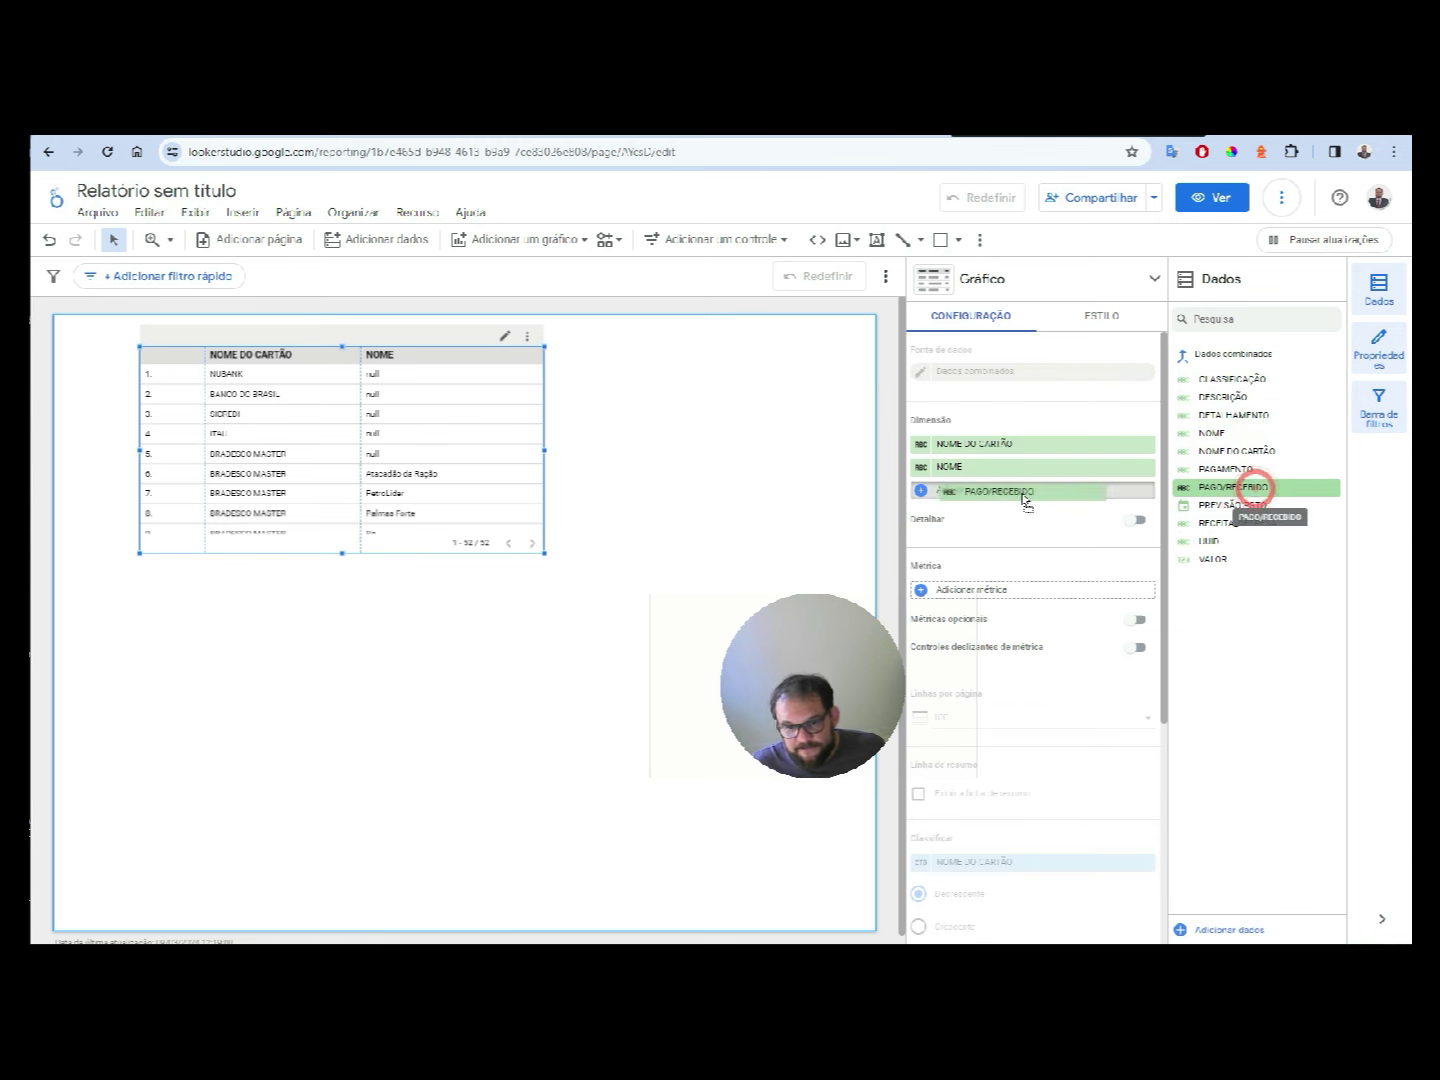
pyautogui.moveTo(1253, 470); pyautogui.dragTo(1028, 499)
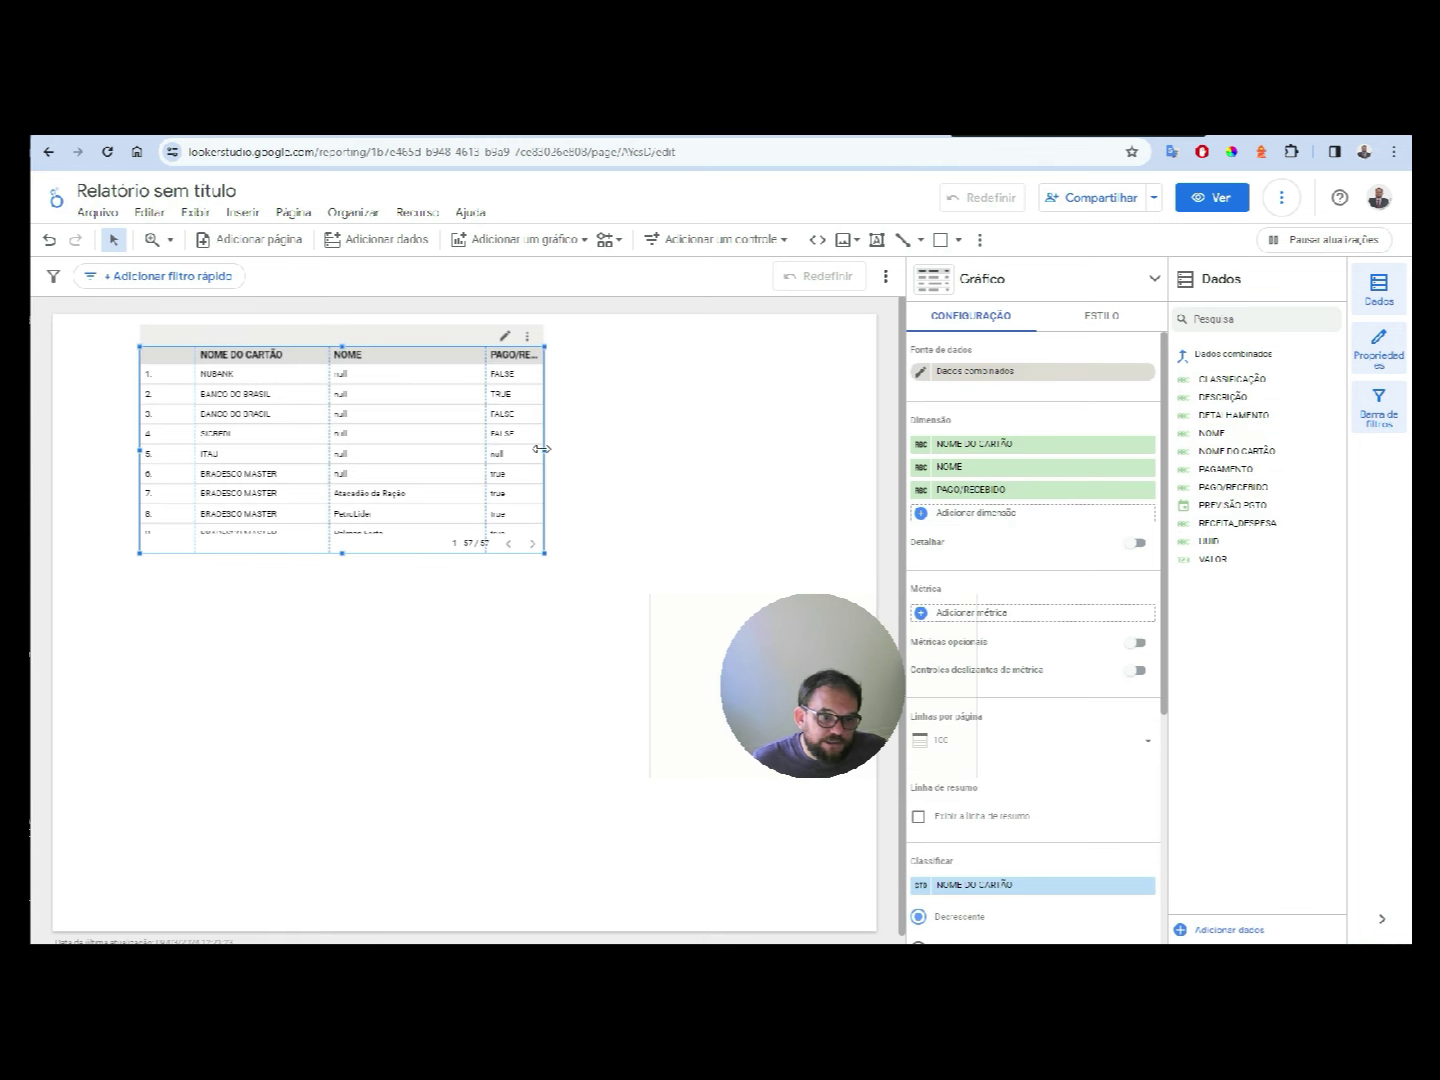
# - Widen the table to fit the new column and reposition it down and left on the page
pyautogui.moveTo(545, 450); pyautogui.dragTo(653, 450)
pyautogui.click(400, 554)
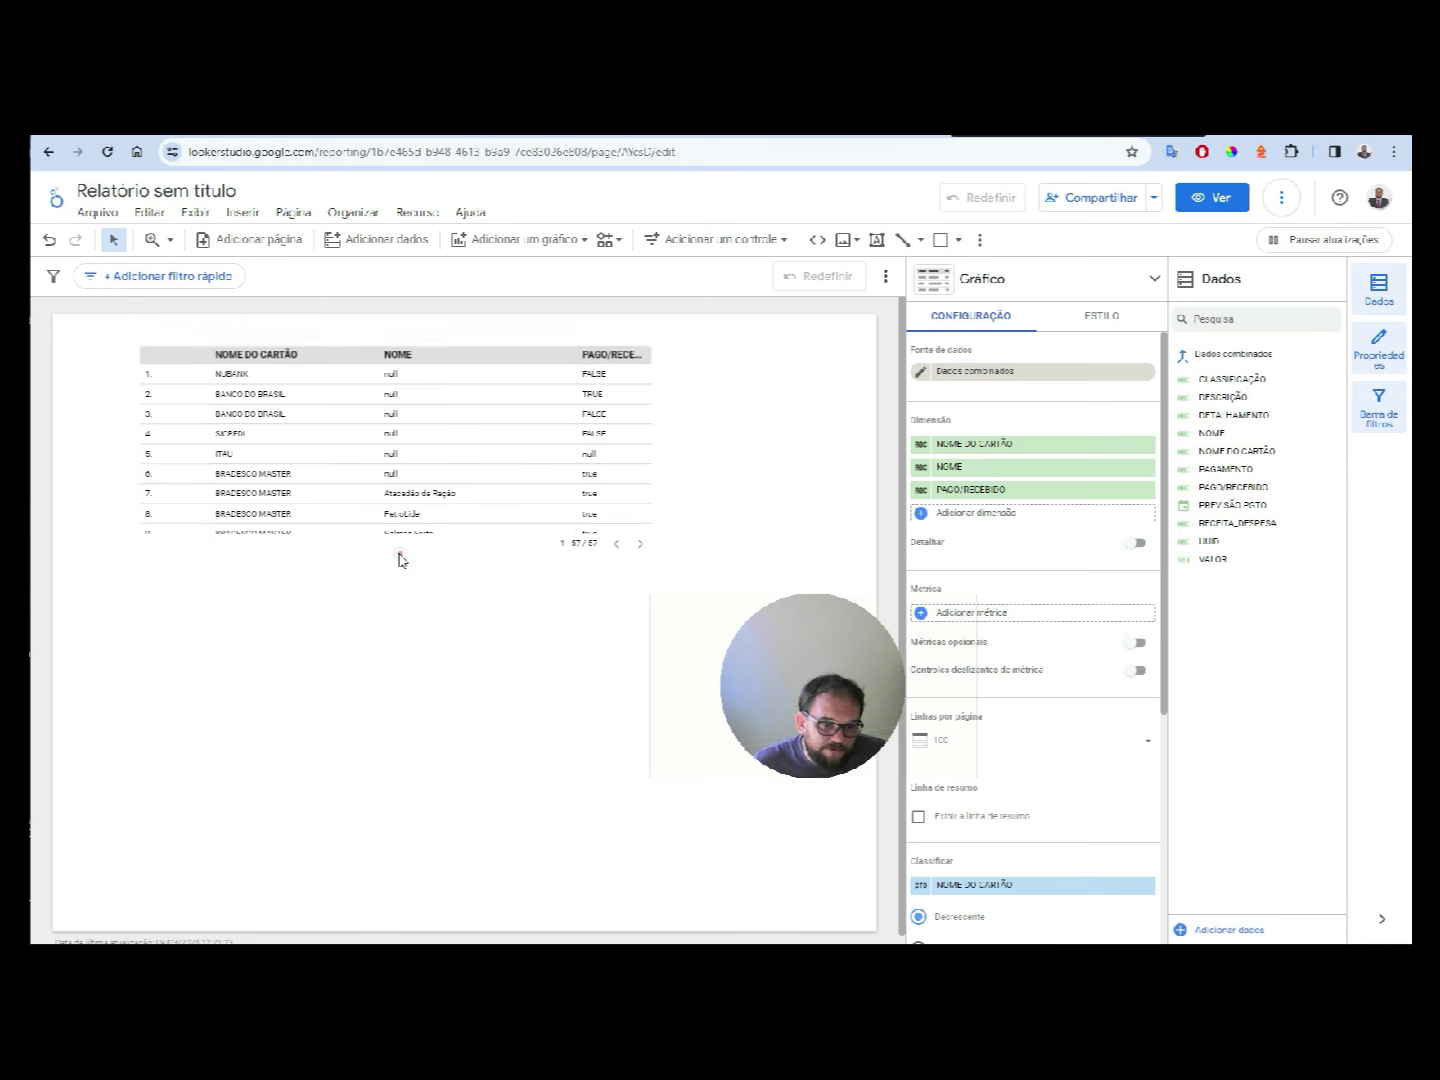
pyautogui.click(489, 486)
pyautogui.moveTo(480, 330); pyautogui.dragTo(468, 409)
pyautogui.click(720, 383)
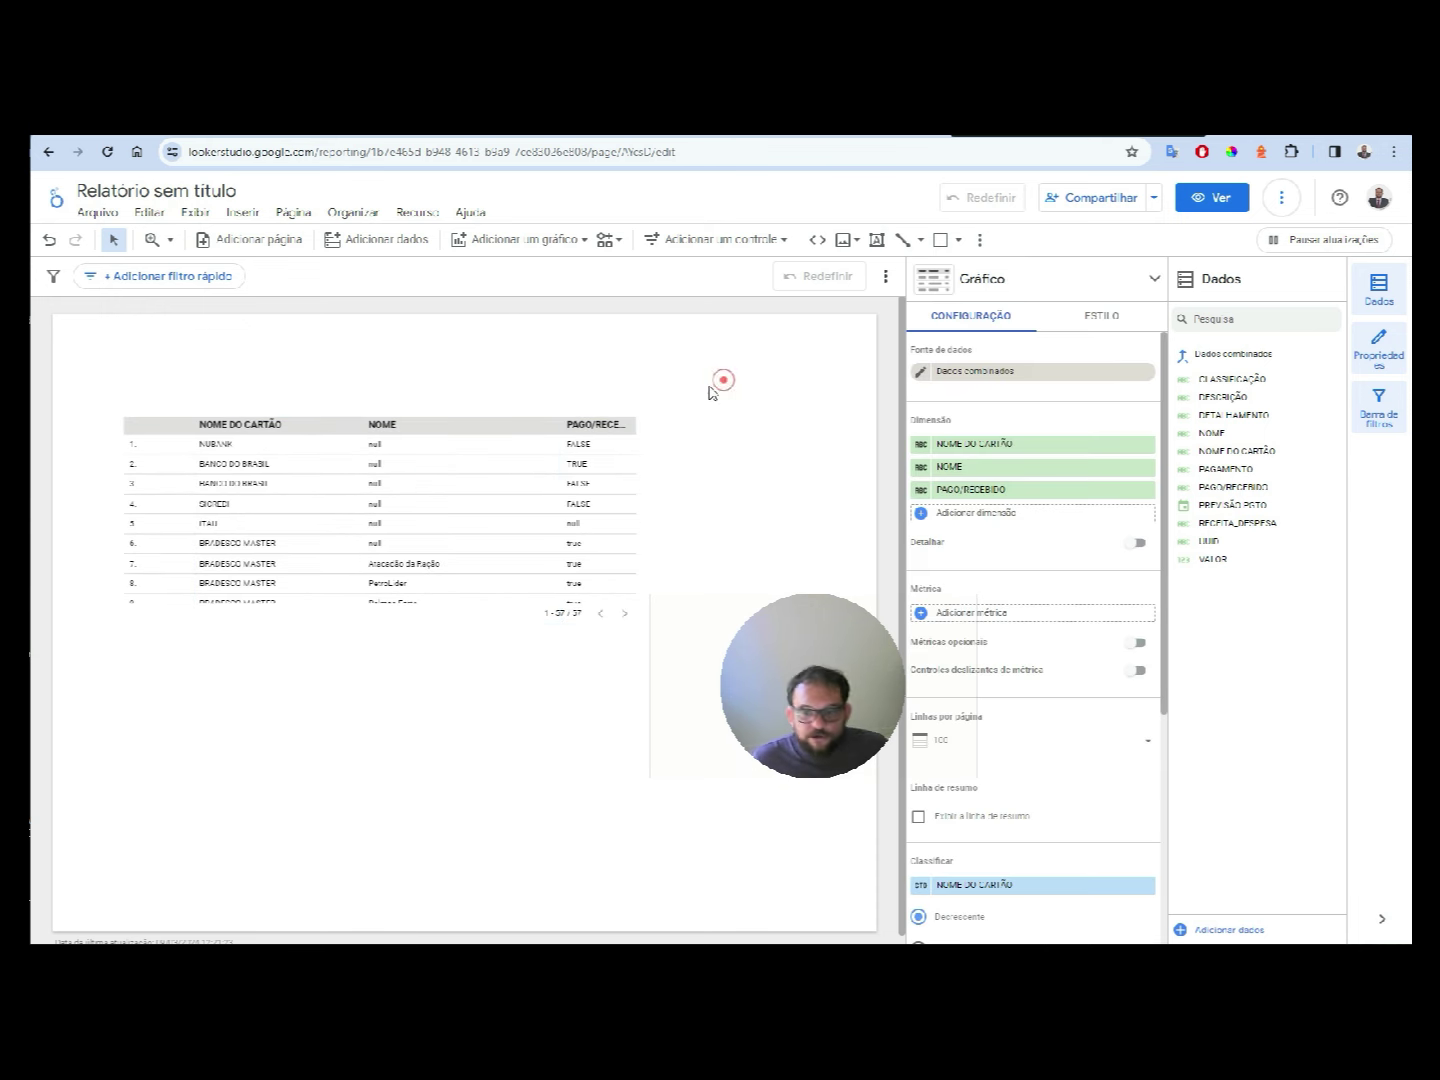